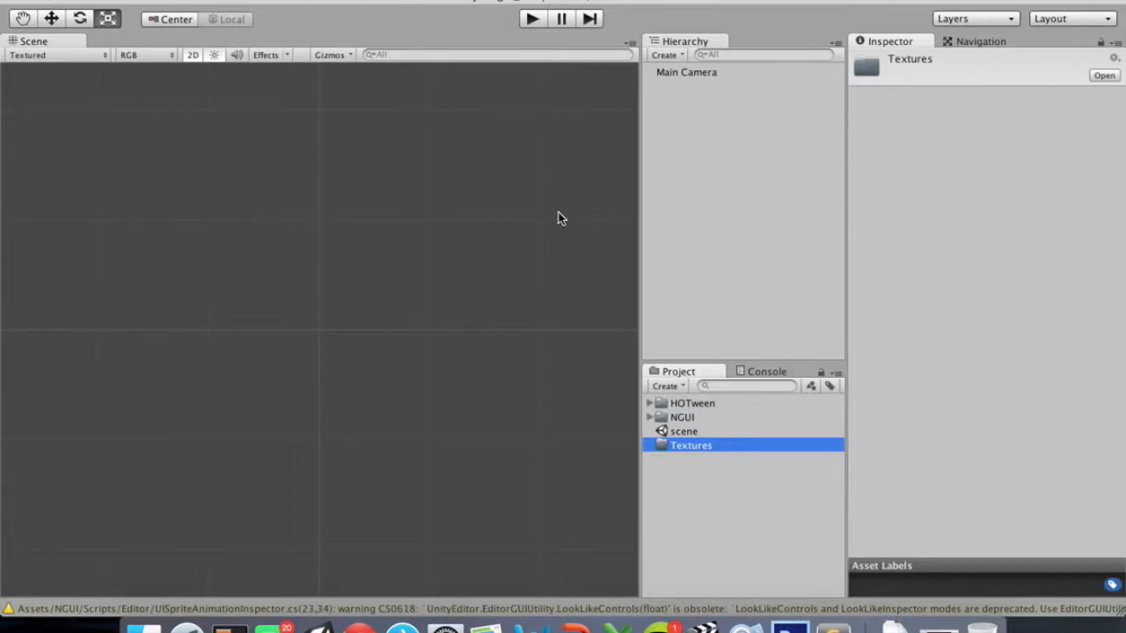
# Look over the conceptUI menu mockup in Photoshop and return to Unity
pyautogui.hotkey('ctrl', 'Right')
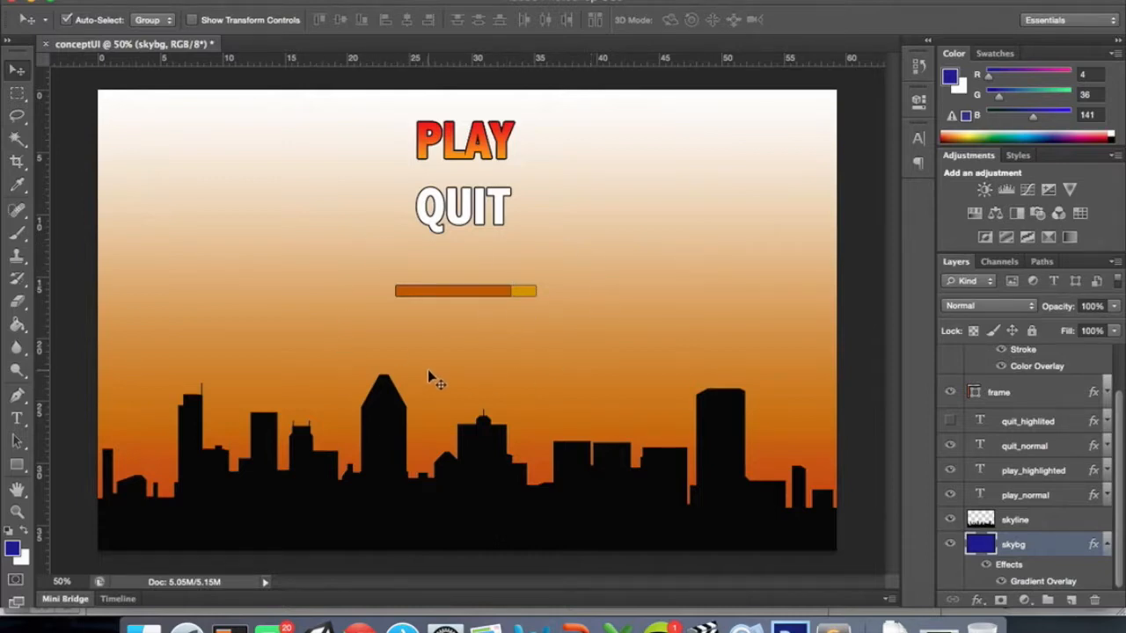
pyautogui.hotkey('ctrl', 'Left')
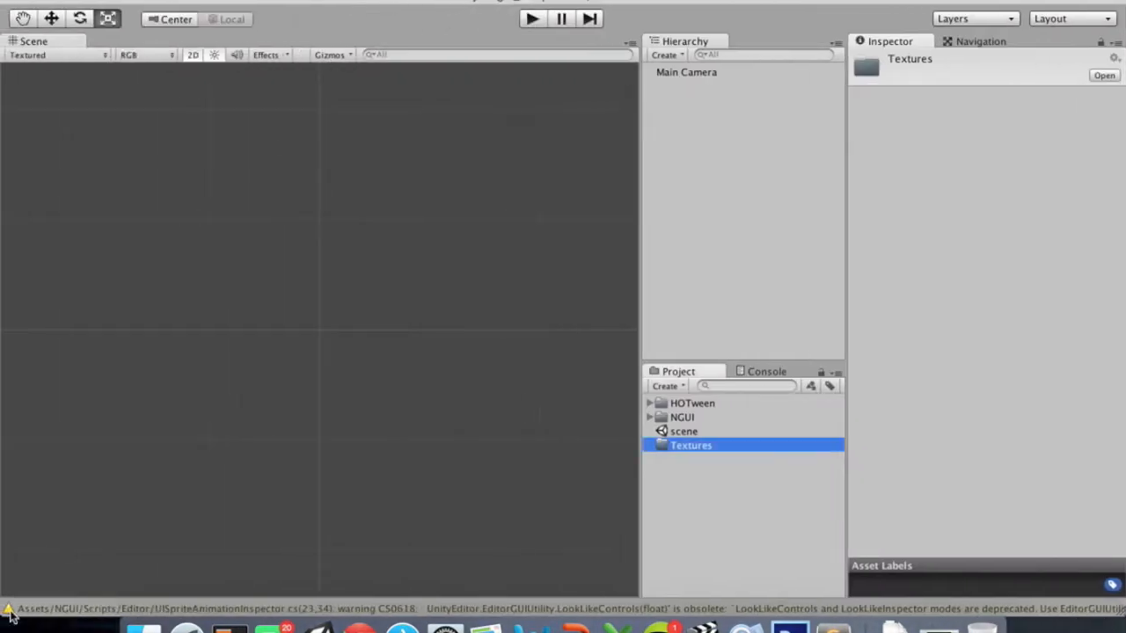
# Open the SampleTextures folder on the Desktop in Finder
pyautogui.click(143, 628)
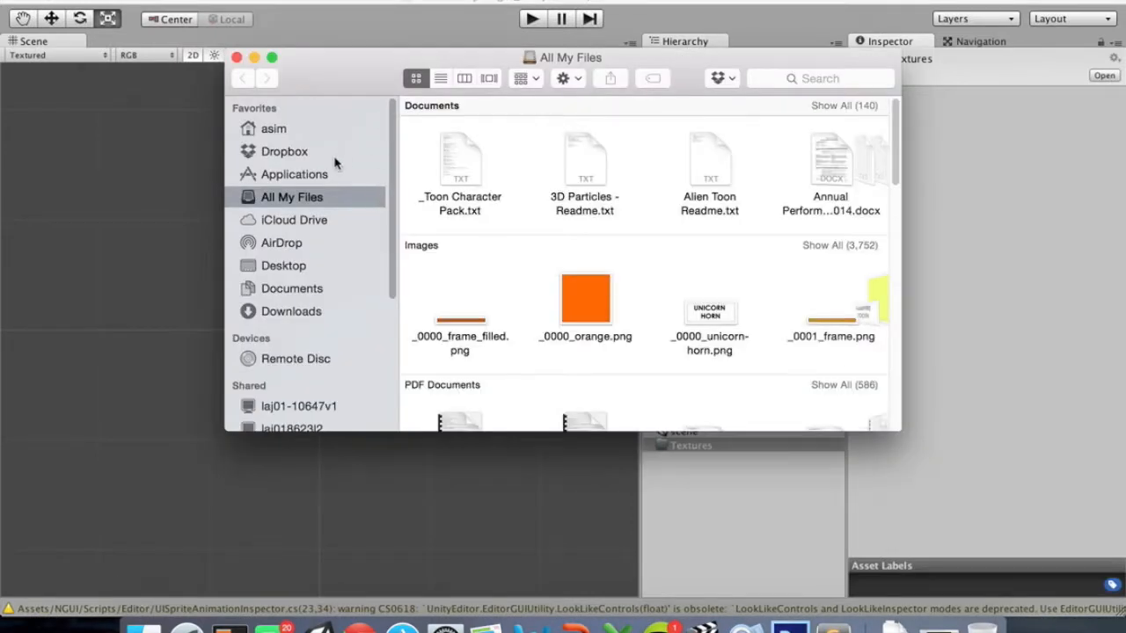
pyautogui.click(288, 311)
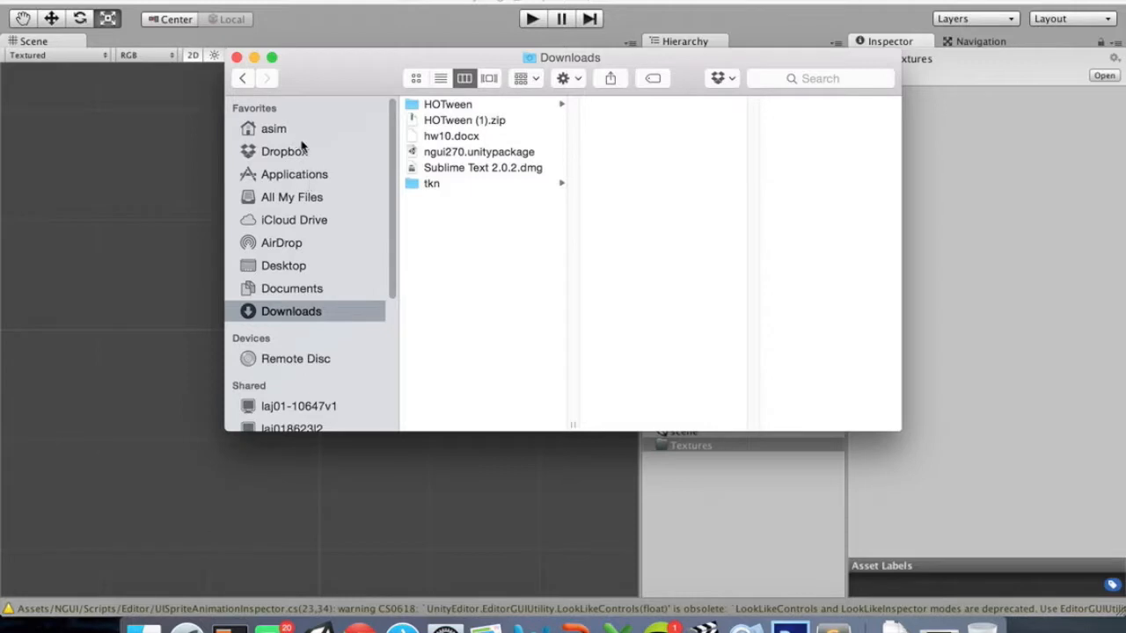
pyautogui.click(286, 265)
pyautogui.click(480, 171)
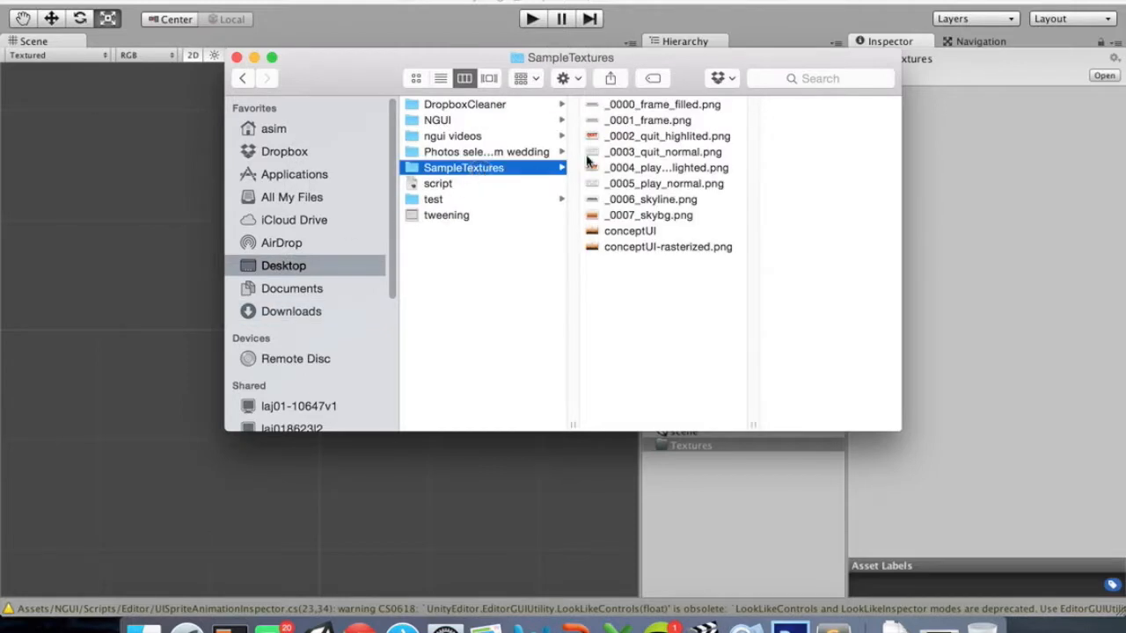
# Preview the numbered texture PNGs one by one, from _0000_frame_filled.png to _0007_skybg.png
pyautogui.click(673, 108)
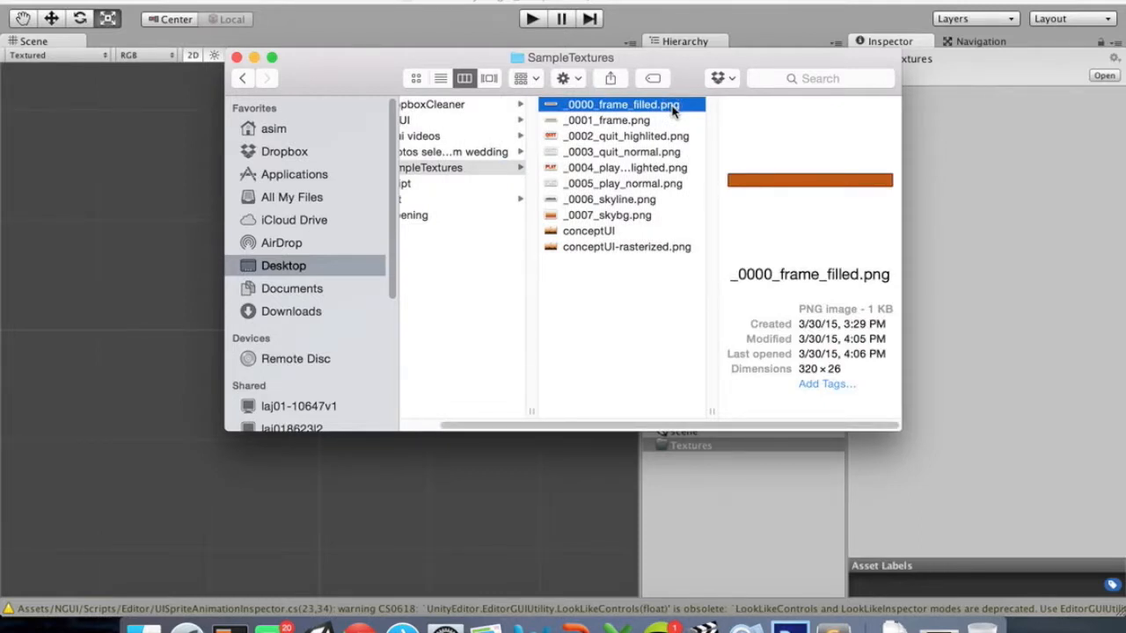
pyautogui.press('Down')
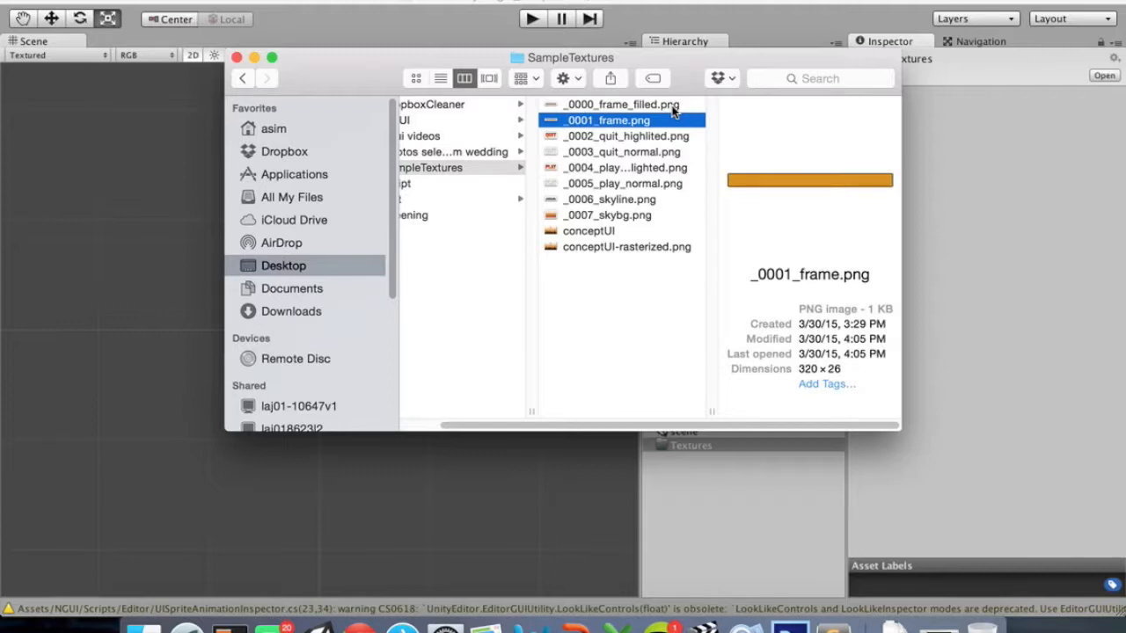
pyautogui.press('Down')
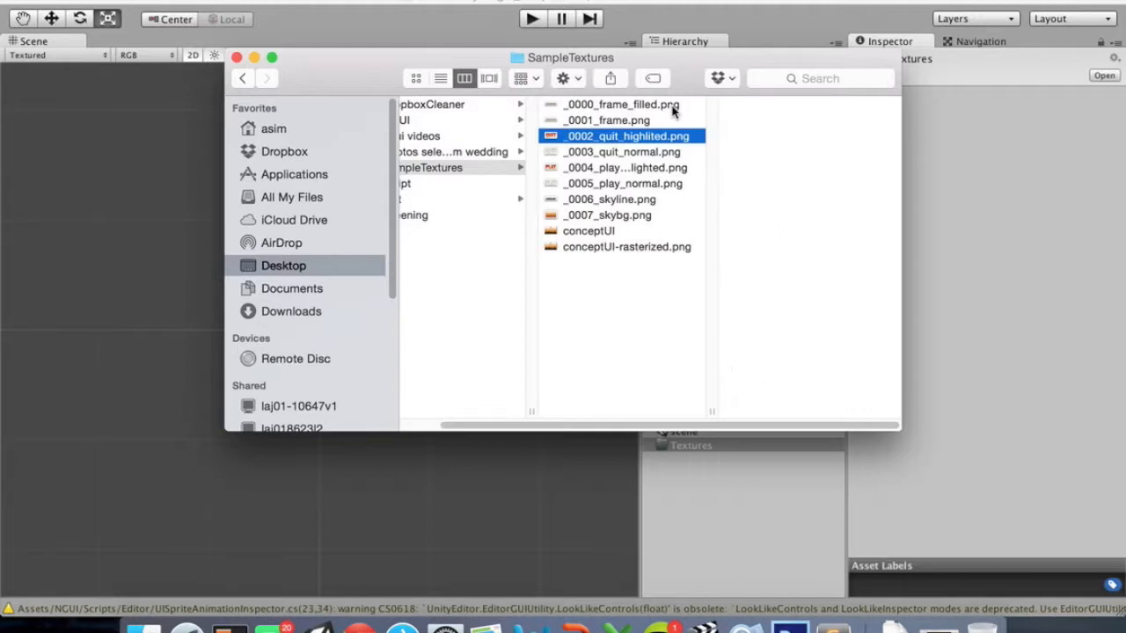
pyautogui.press('Down')
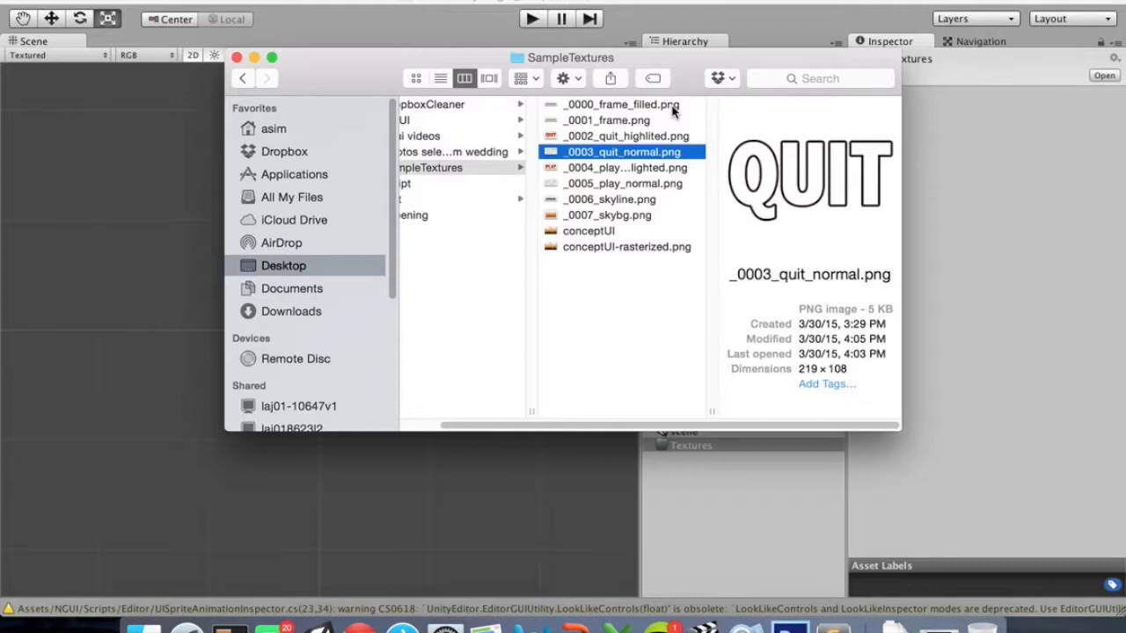
pyautogui.press('Down')
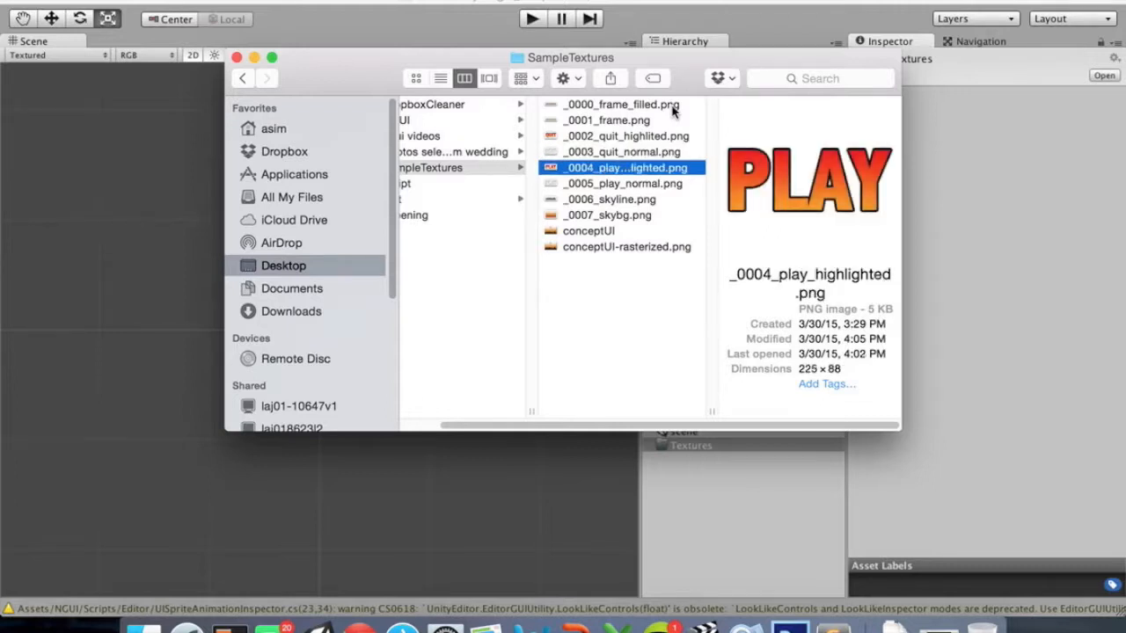
pyautogui.press('Down')
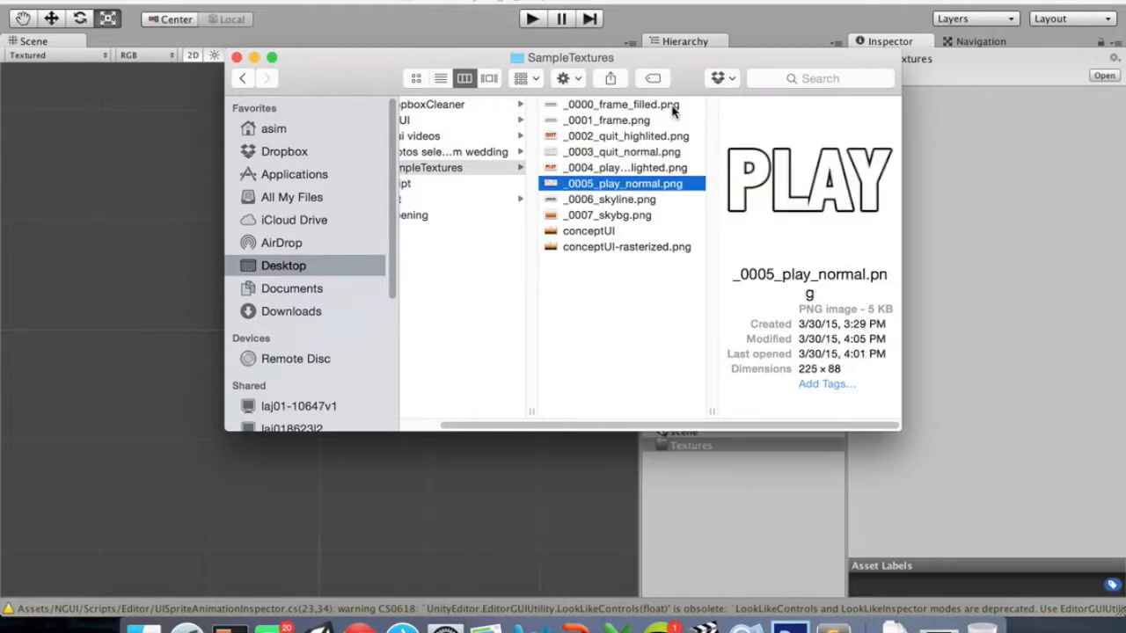
pyautogui.press('Down')
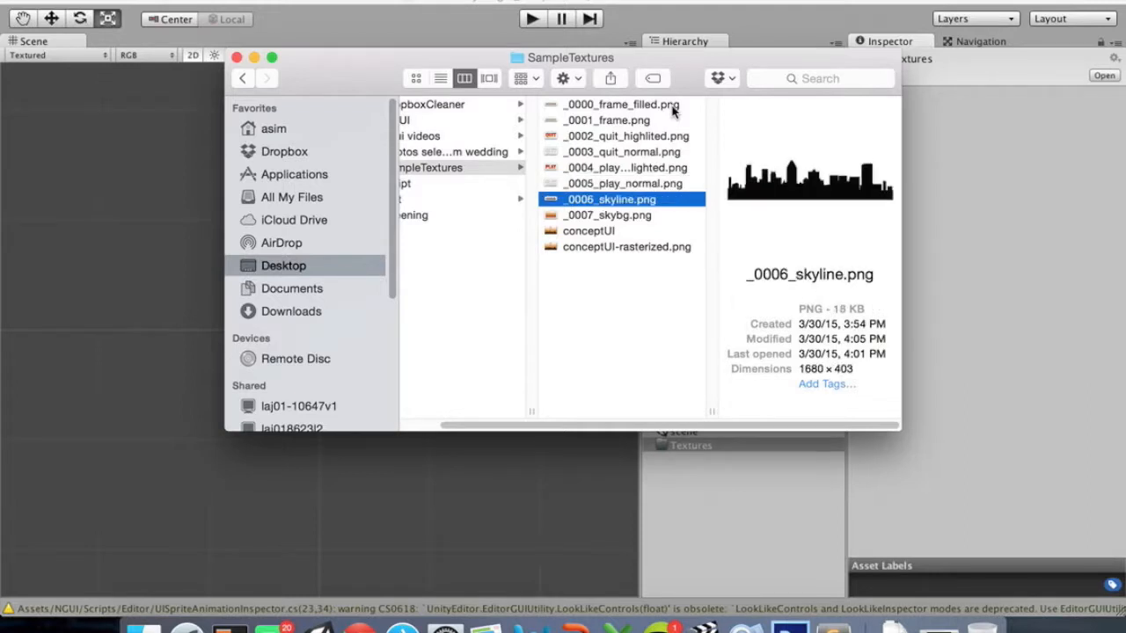
pyautogui.press('Down')
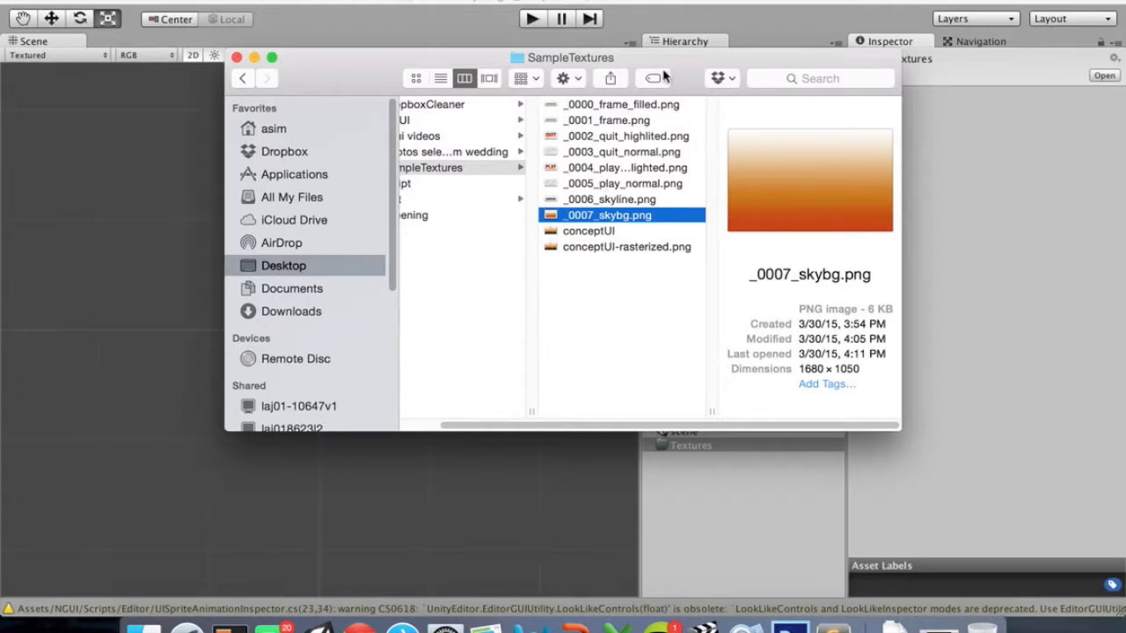
# Import the PNGs _0000_frame_filled through _0007_skybg into the Unity project's Textures folder and minimize the Finder window
pyautogui.moveTo(668, 58); pyautogui.dragTo(397, 105)
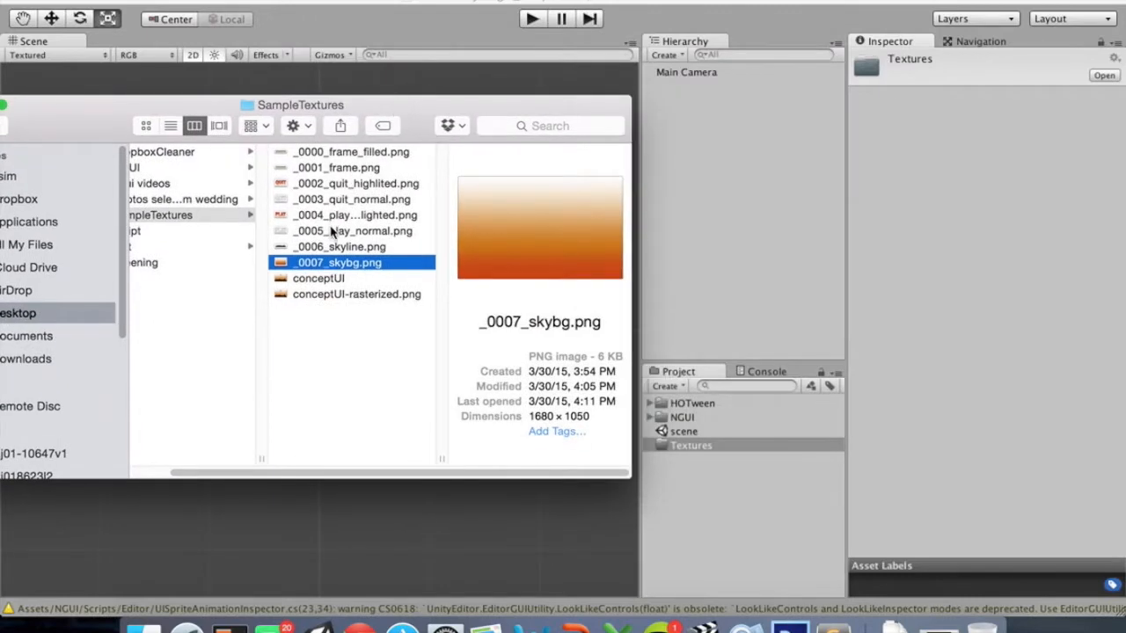
pyautogui.keyDown('shift'); pyautogui.moveTo(339, 152); pyautogui.dragTo(719, 446); pyautogui.keyUp('shift')
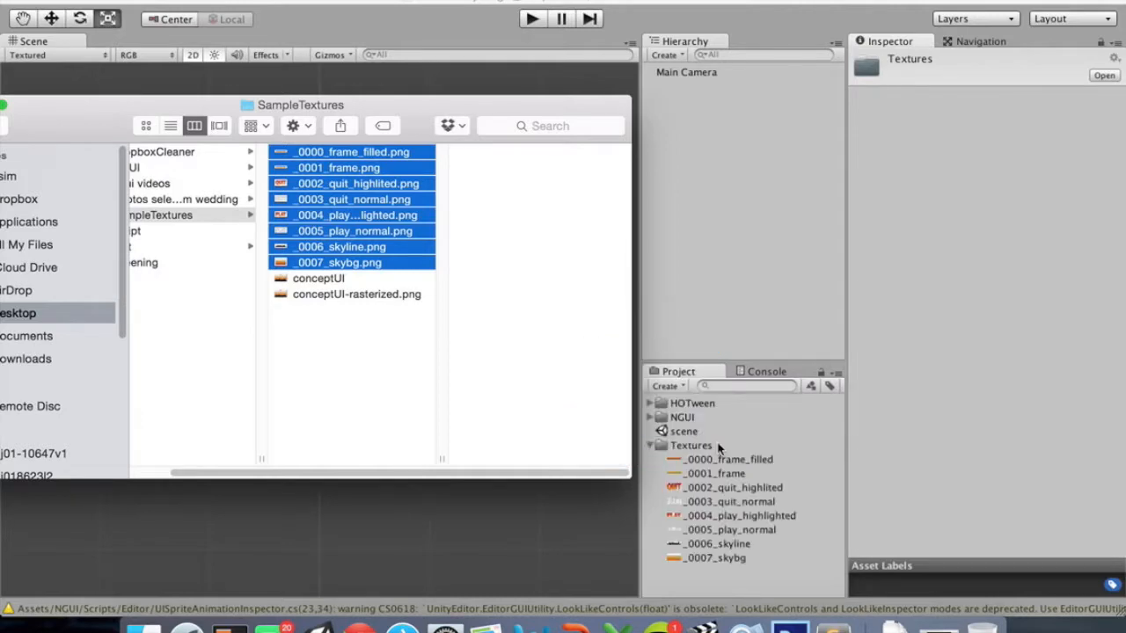
pyautogui.moveTo(82, 115); pyautogui.dragTo(294, 115)
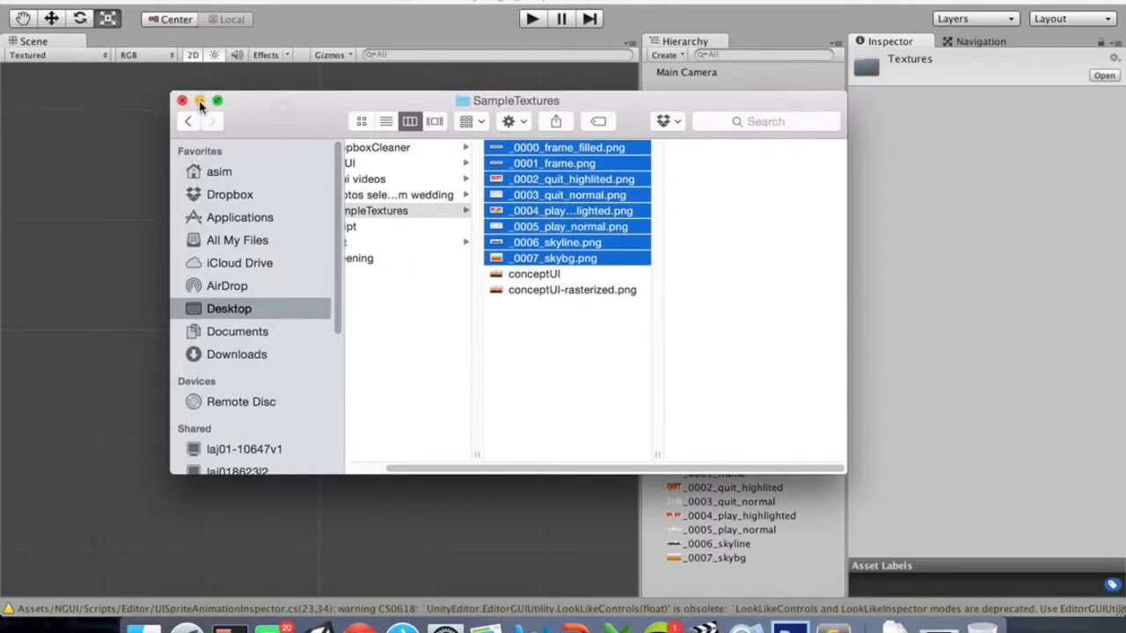
pyautogui.click(199, 98)
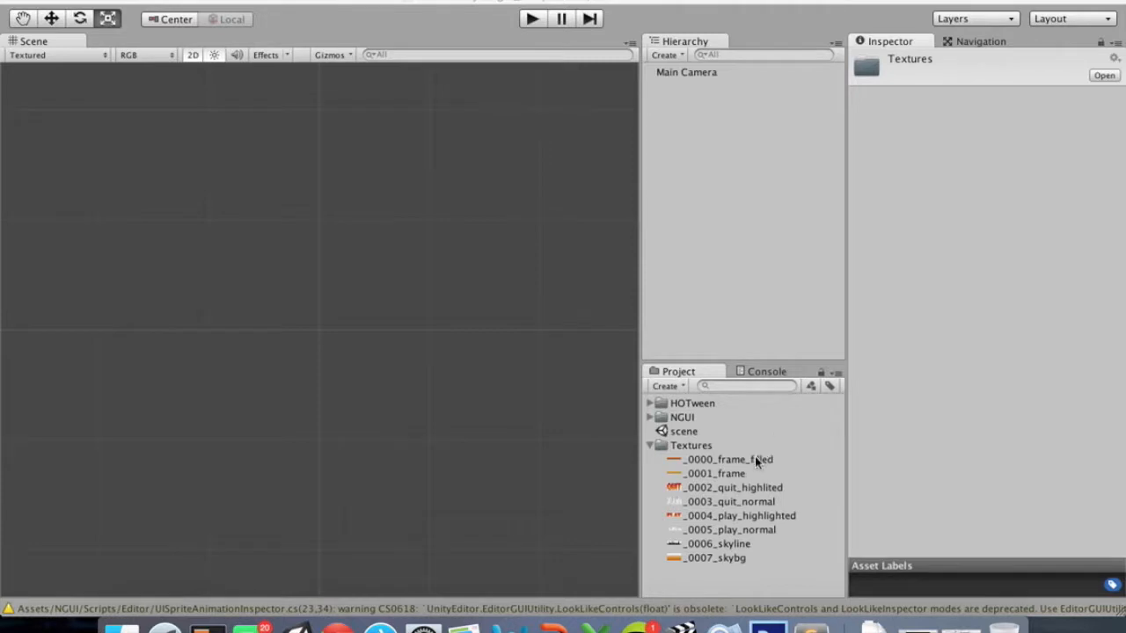
# Create an NGUI atlas named atlas_menuScreen from all eight imported textures with the Atlas Maker, and close the tool
pyautogui.click(753, 461)
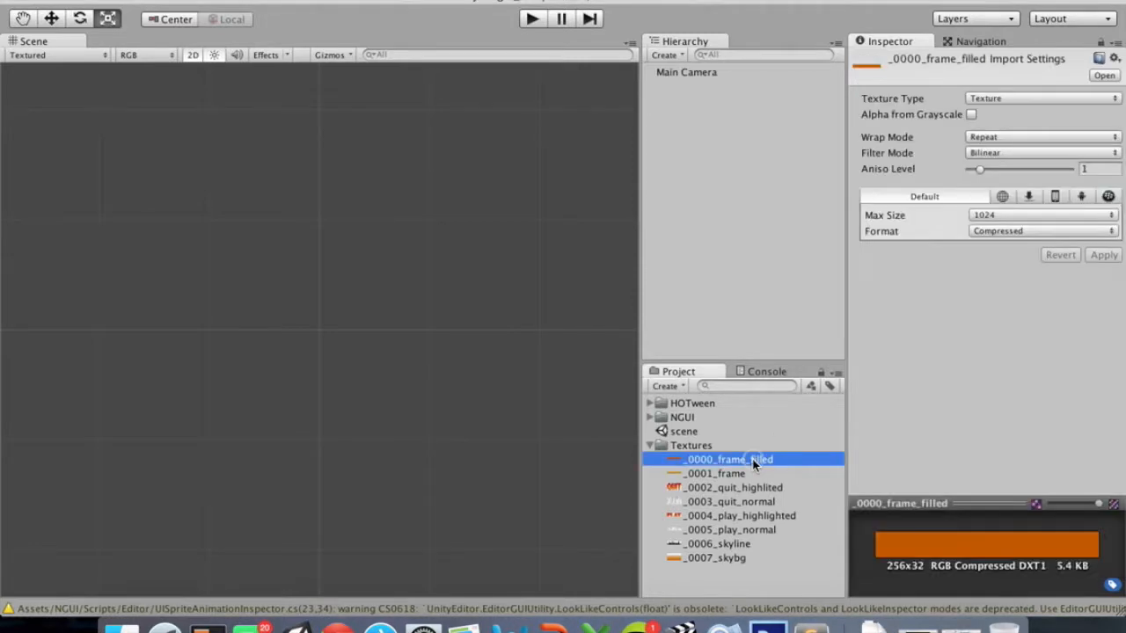
pyautogui.keyDown('shift'); pyautogui.click(732, 561); pyautogui.keyUp('shift')
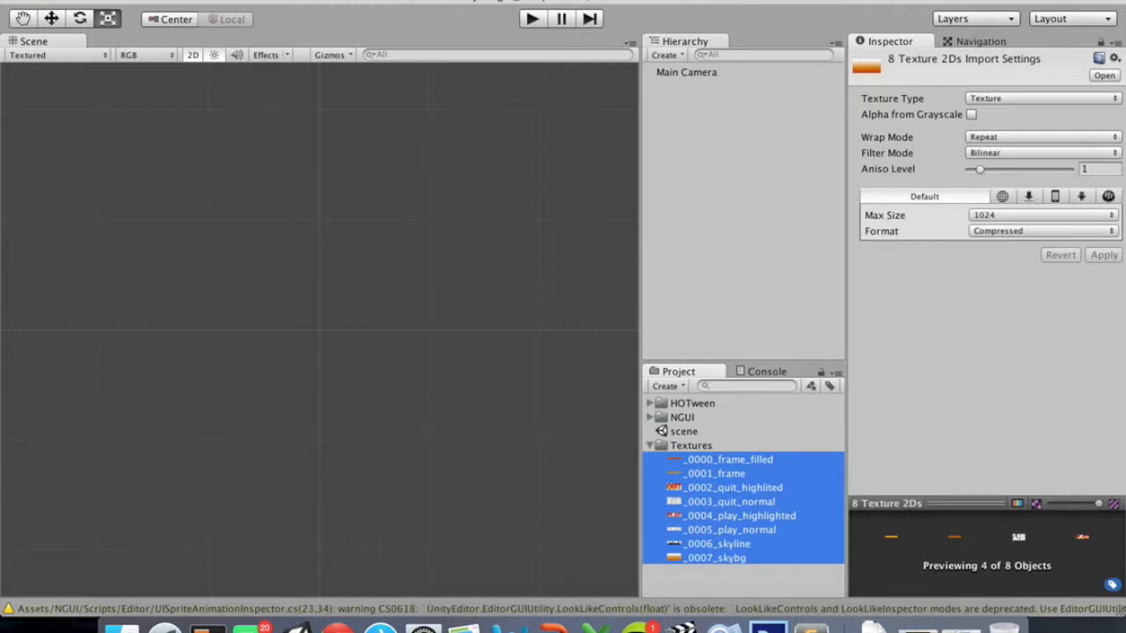
pyautogui.click(410, 0)
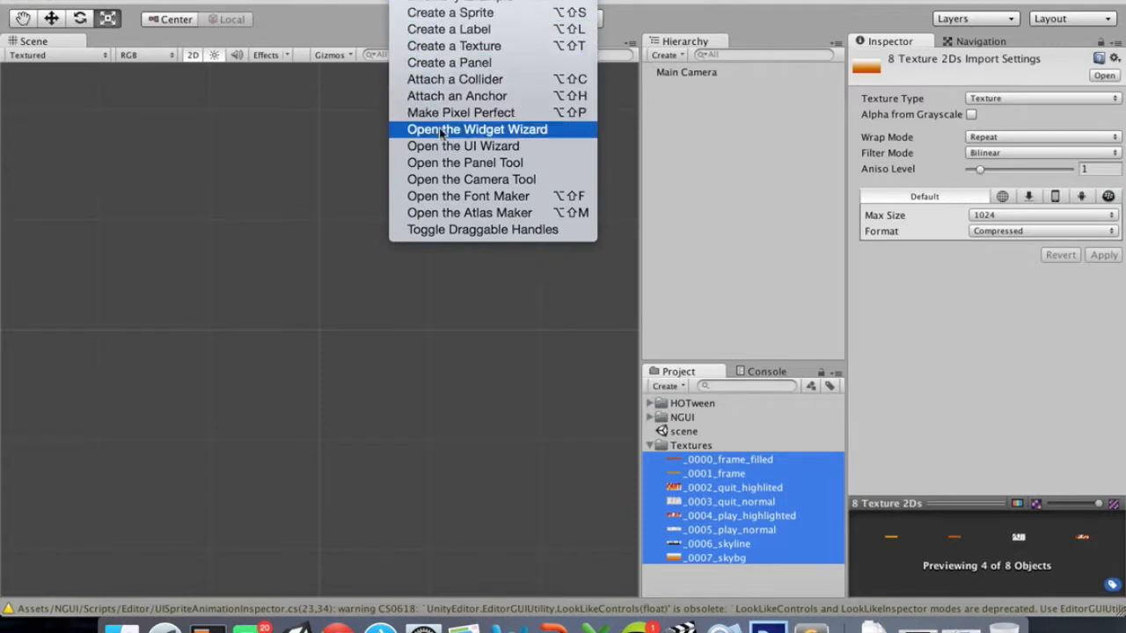
pyautogui.click(449, 216)
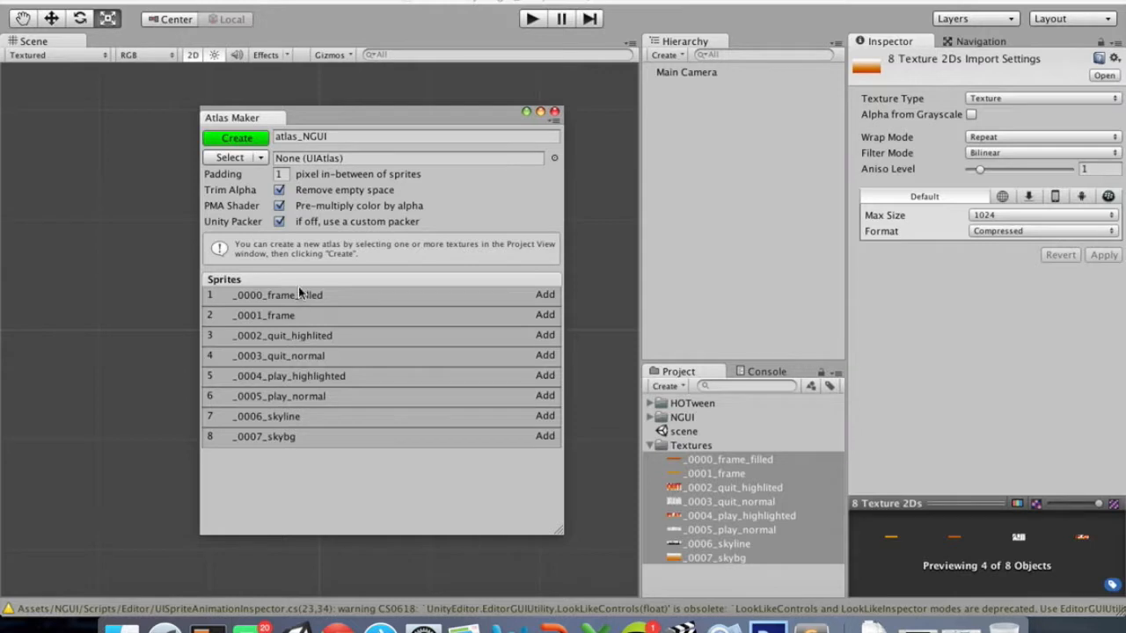
pyautogui.click(342, 139)
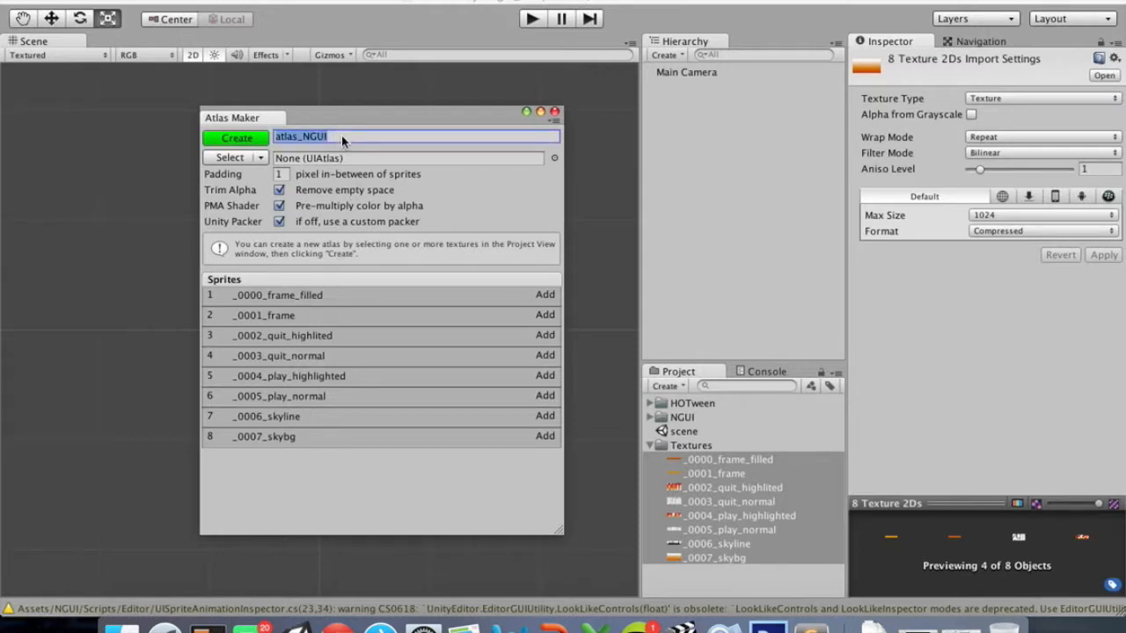
pyautogui.write('atlas_cit')
pyautogui.write('menu')
pyautogui.write('Screen')
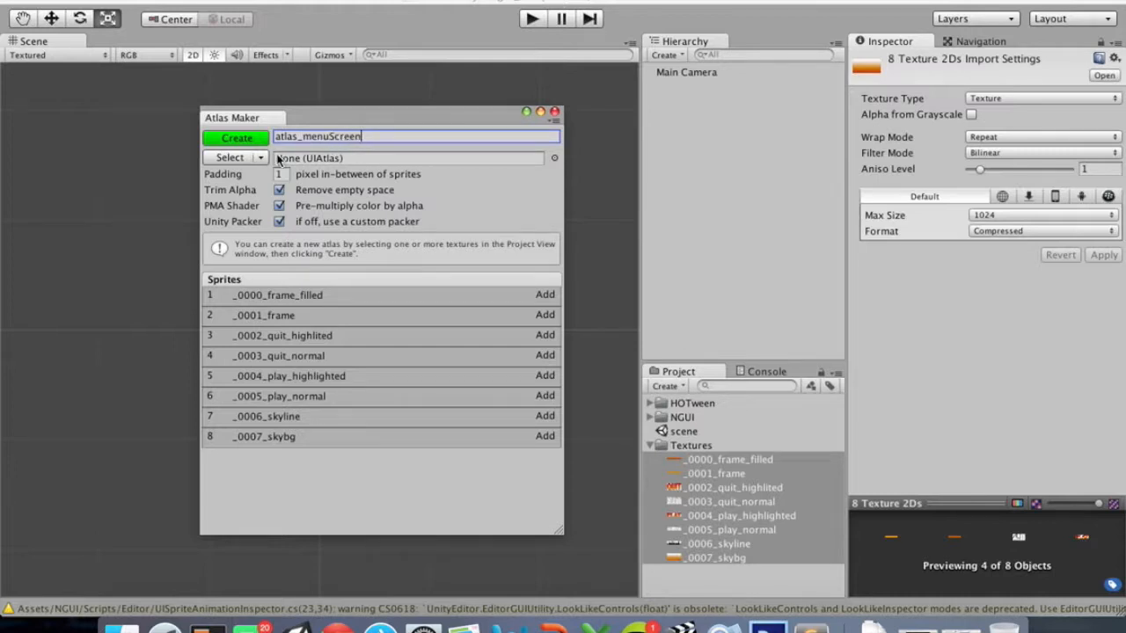
pyautogui.click(241, 138)
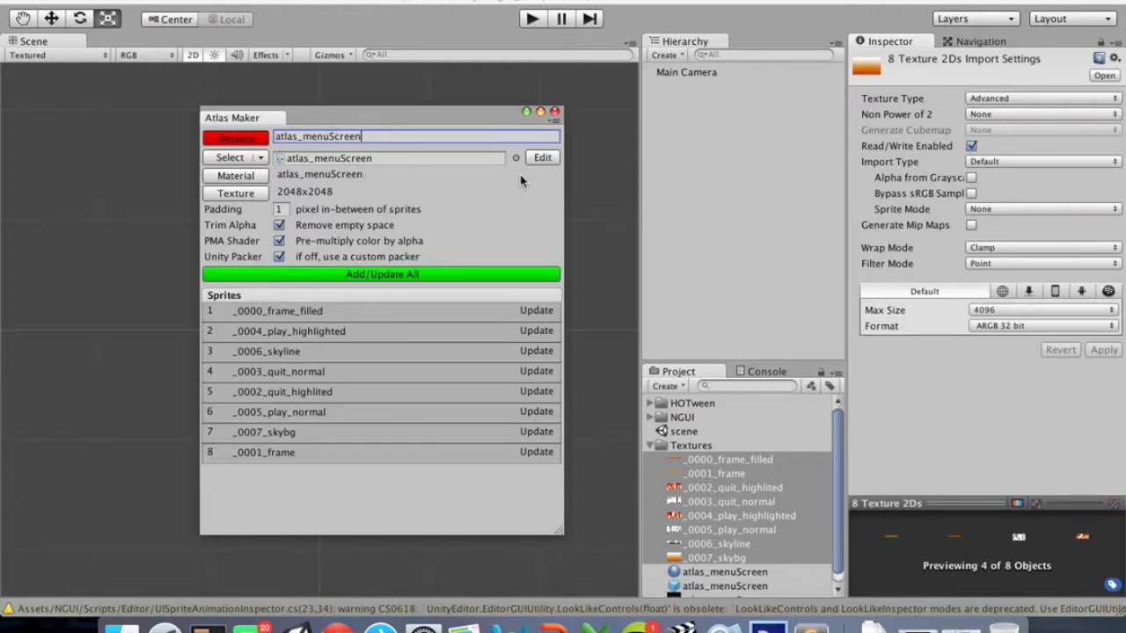
pyautogui.click(554, 112)
# Inspect the atlas_menuScreen texture in an enlarged preview and collapse the Textures folder
pyautogui.scroll(-1, 725, 453)
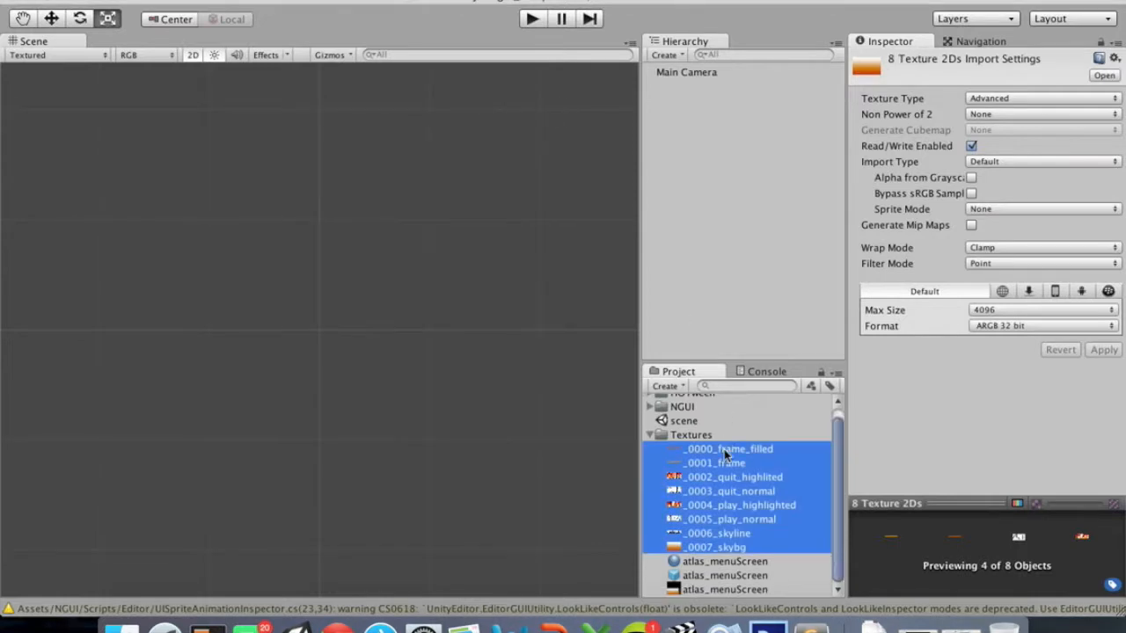
pyautogui.click(708, 589)
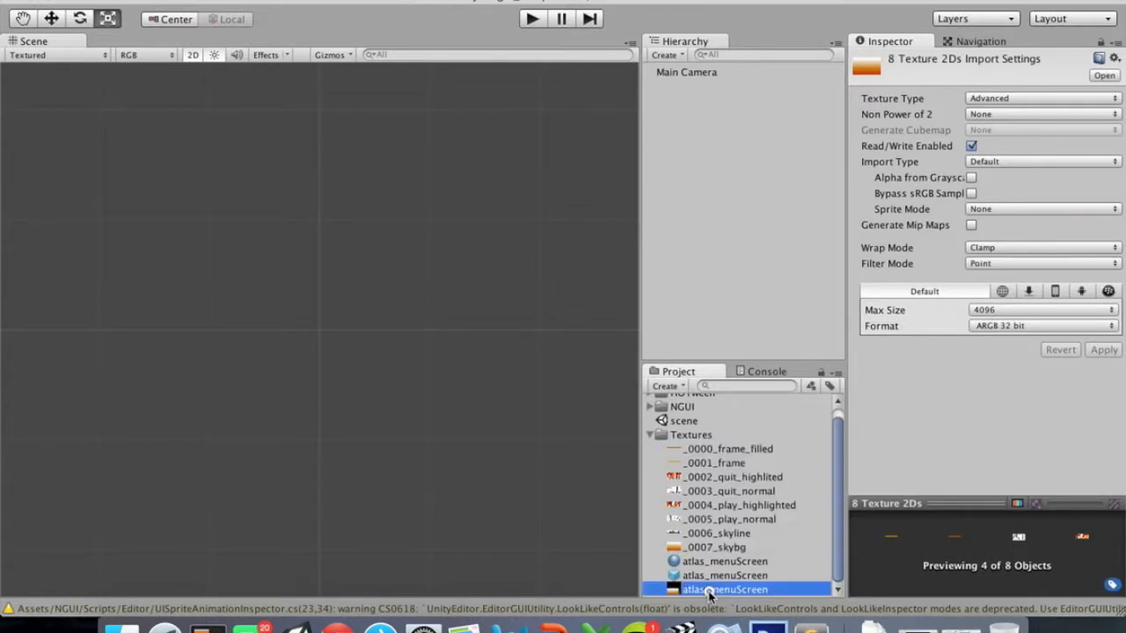
pyautogui.moveTo(948, 504); pyautogui.dragTo(951, 327)
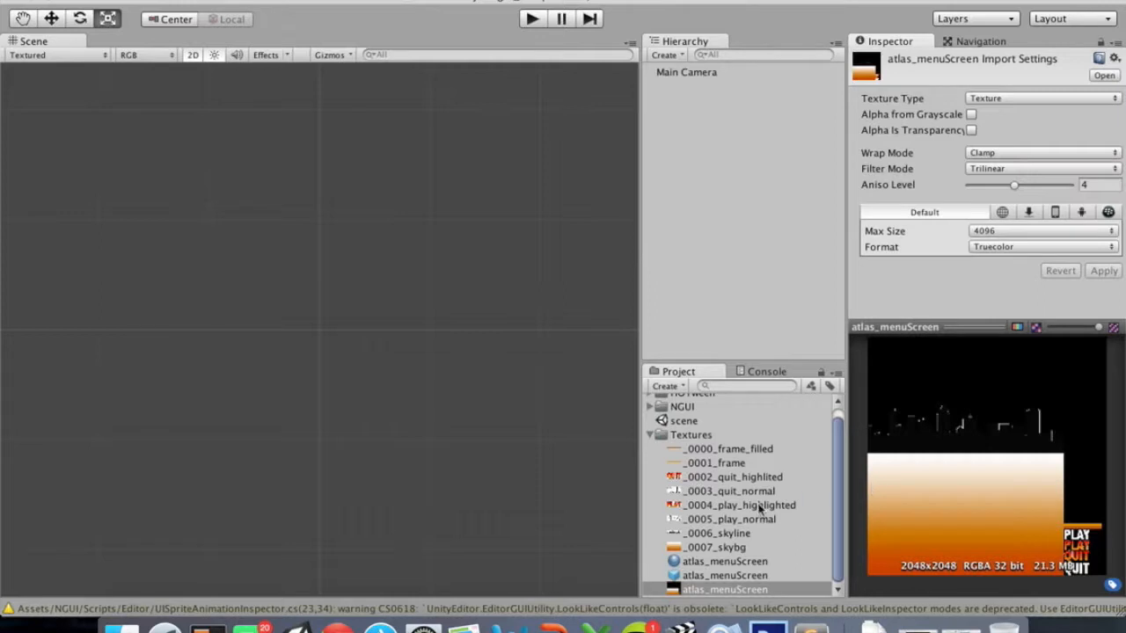
pyautogui.moveTo(837, 483); pyautogui.dragTo(837, 521)
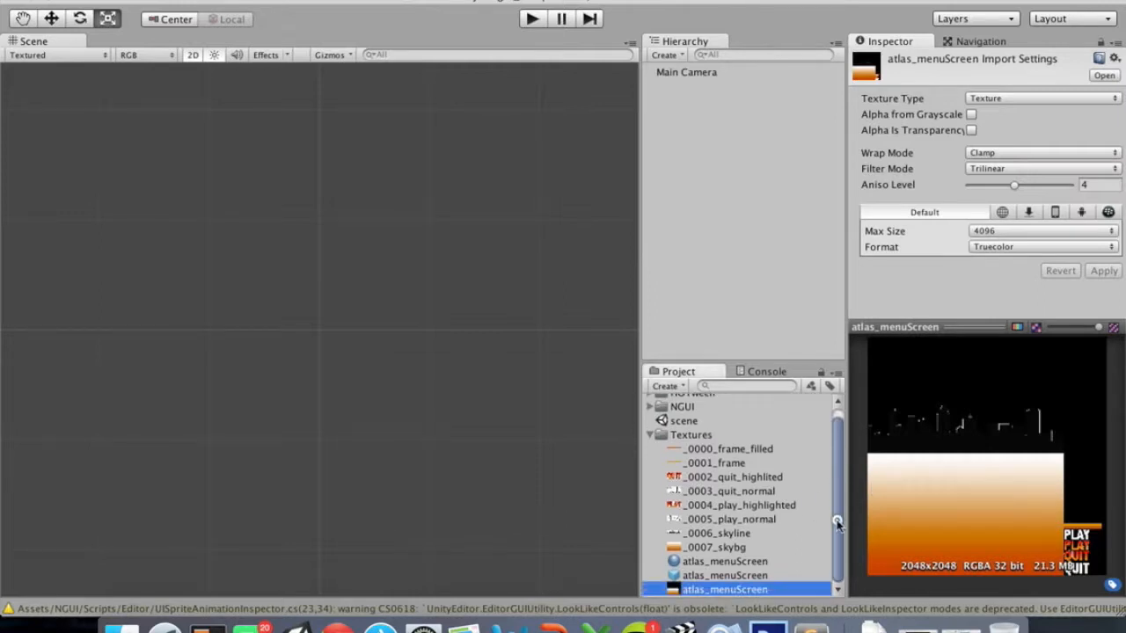
pyautogui.click(650, 435)
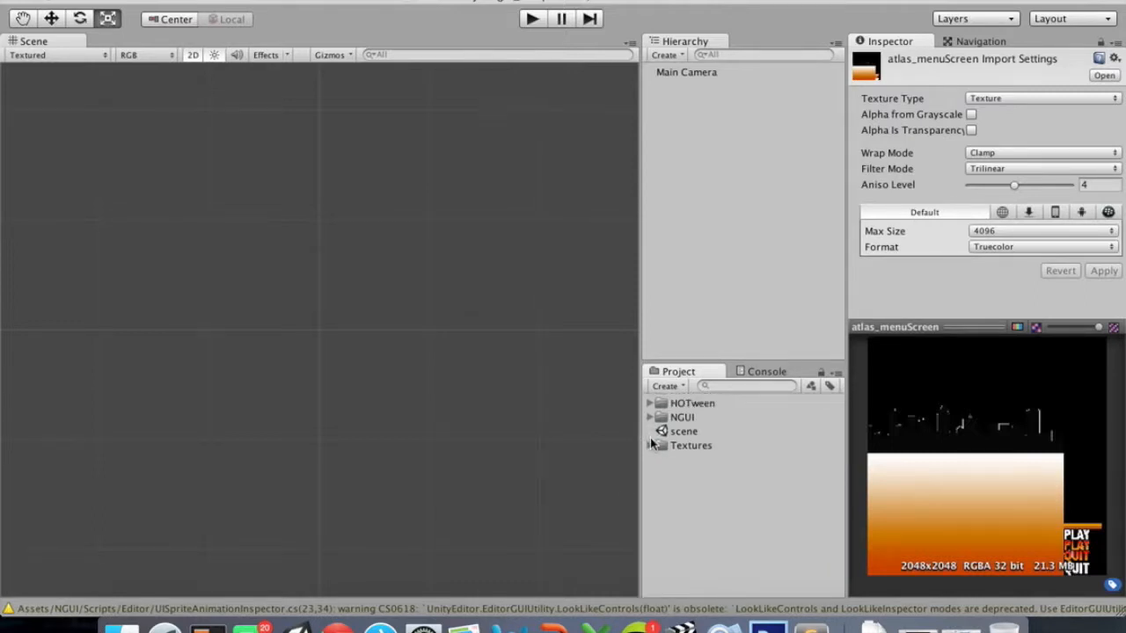
pyautogui.click(413, 2)
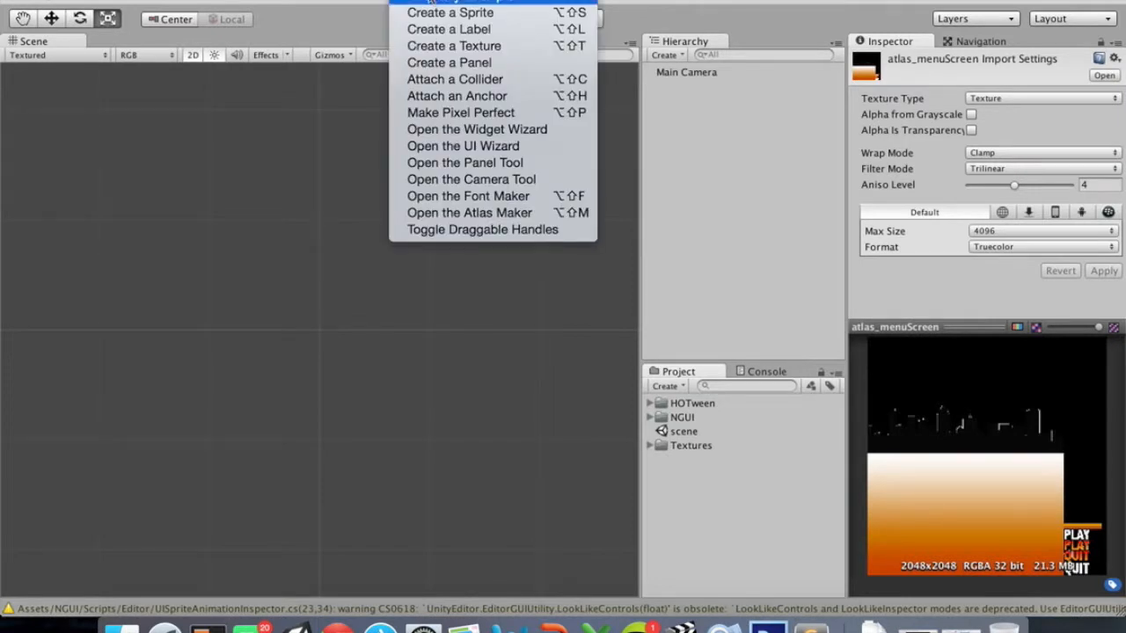
pyautogui.click(471, 148)
pyautogui.moveTo(232, 90); pyautogui.dragTo(240, 115)
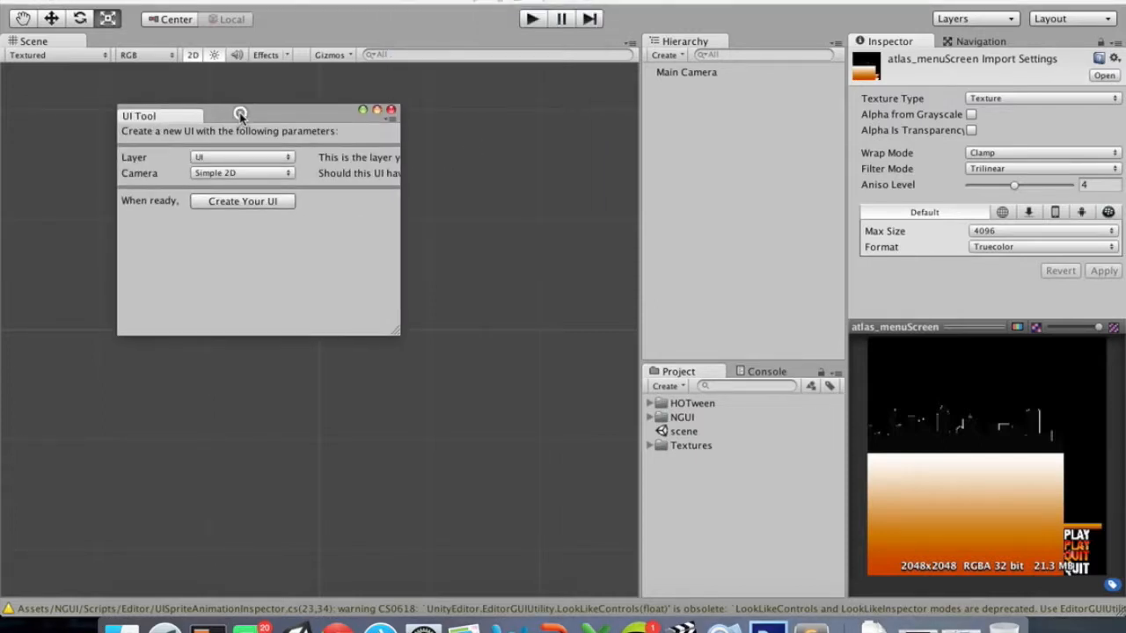
pyautogui.click(211, 162)
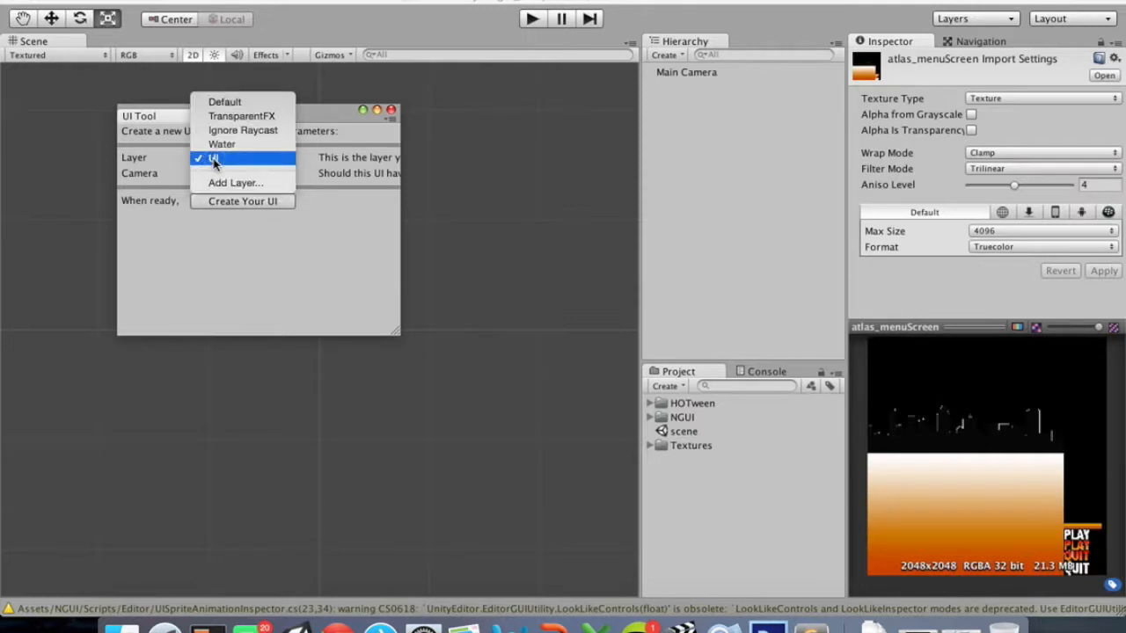
pyautogui.click(213, 157)
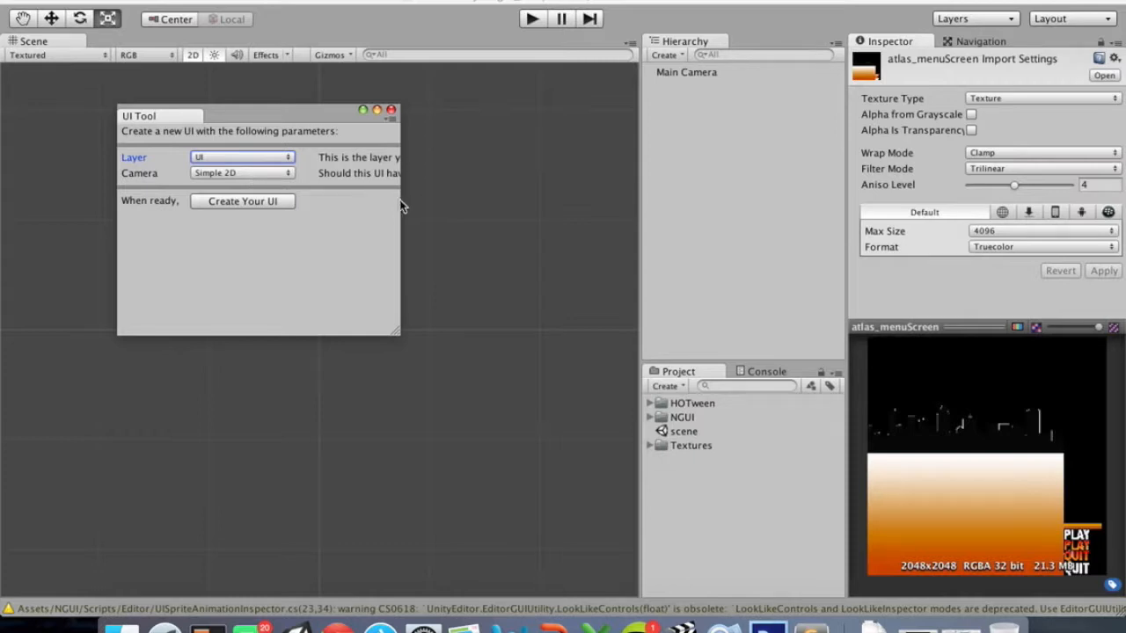
pyautogui.click(402, 339)
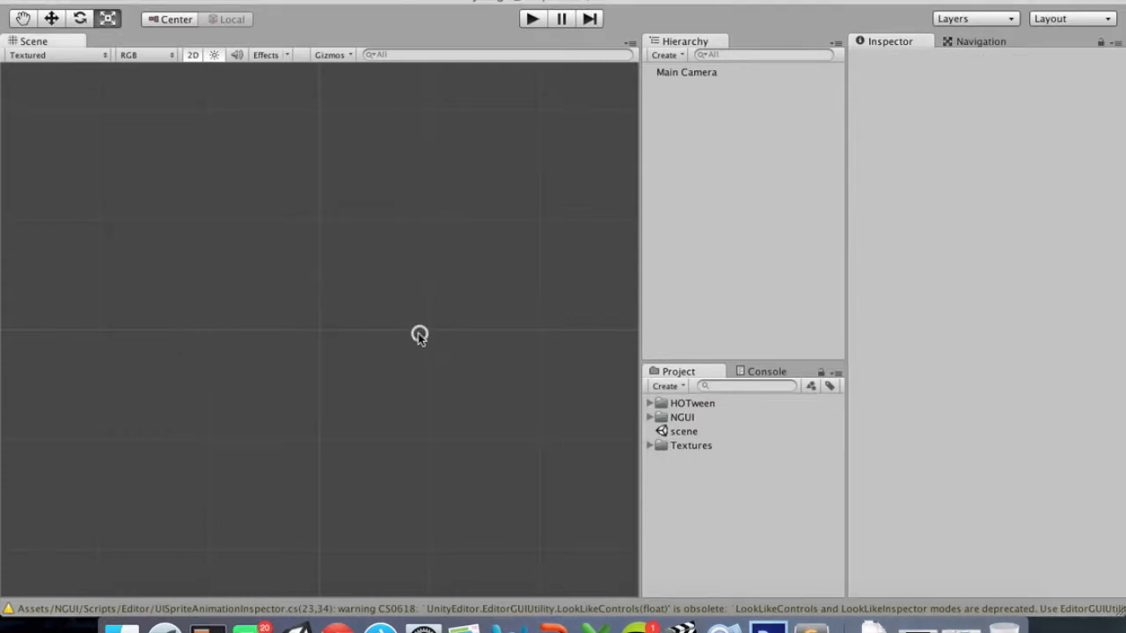
# Create a new NGUI UI on the UI layer with a Simple 2D camera using the UI Wizard, and close the tool
pyautogui.click(409, 0)
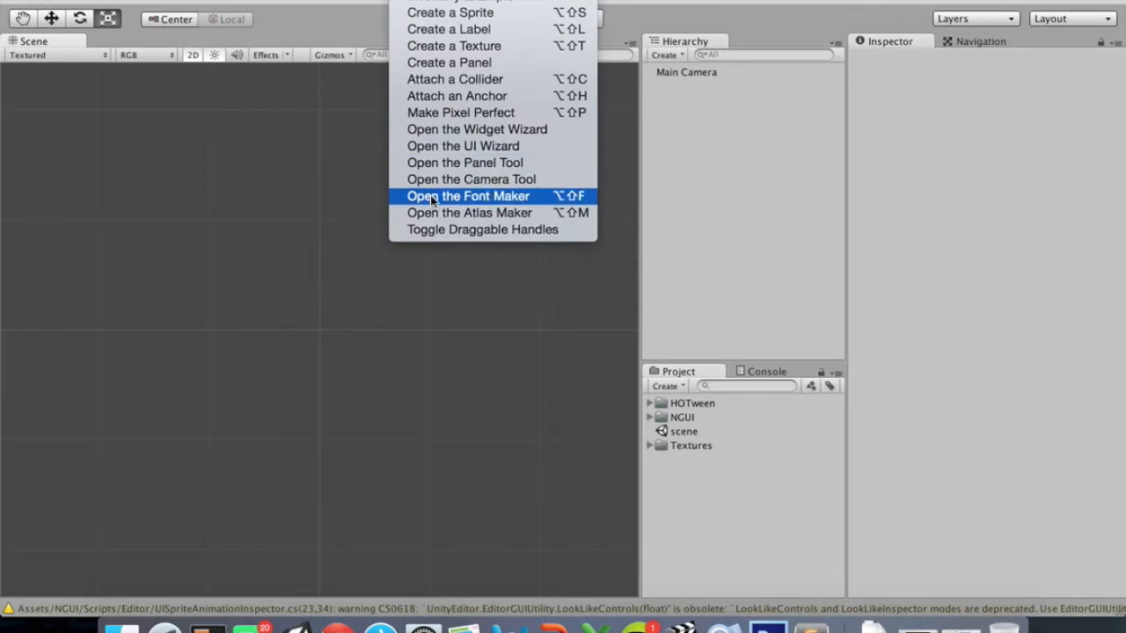
pyautogui.click(429, 148)
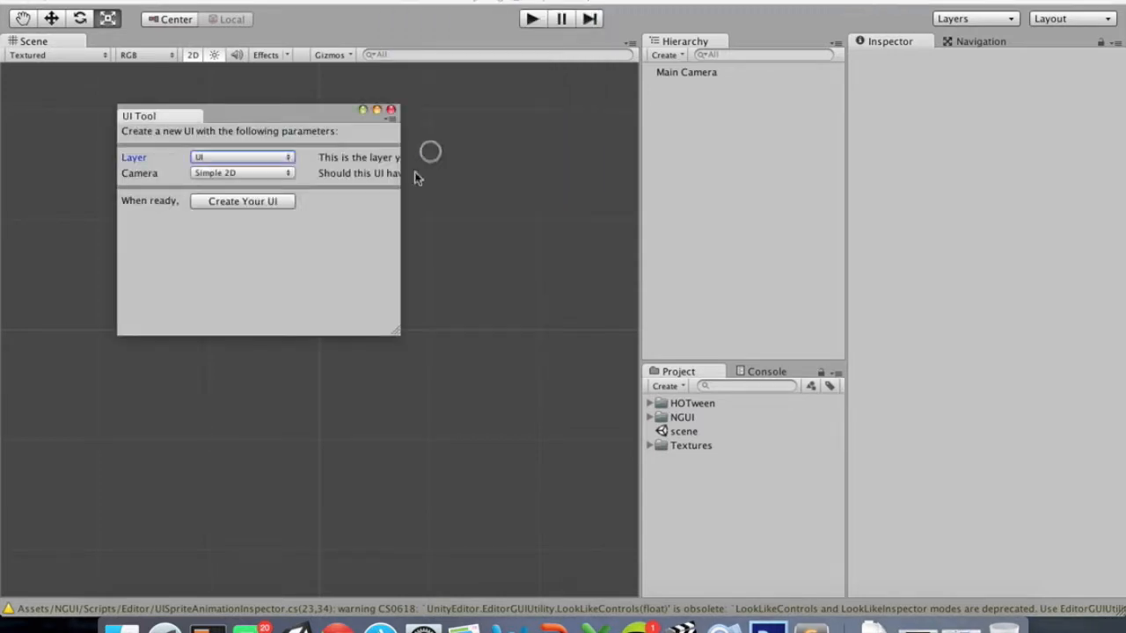
pyautogui.moveTo(394, 333); pyautogui.dragTo(570, 388)
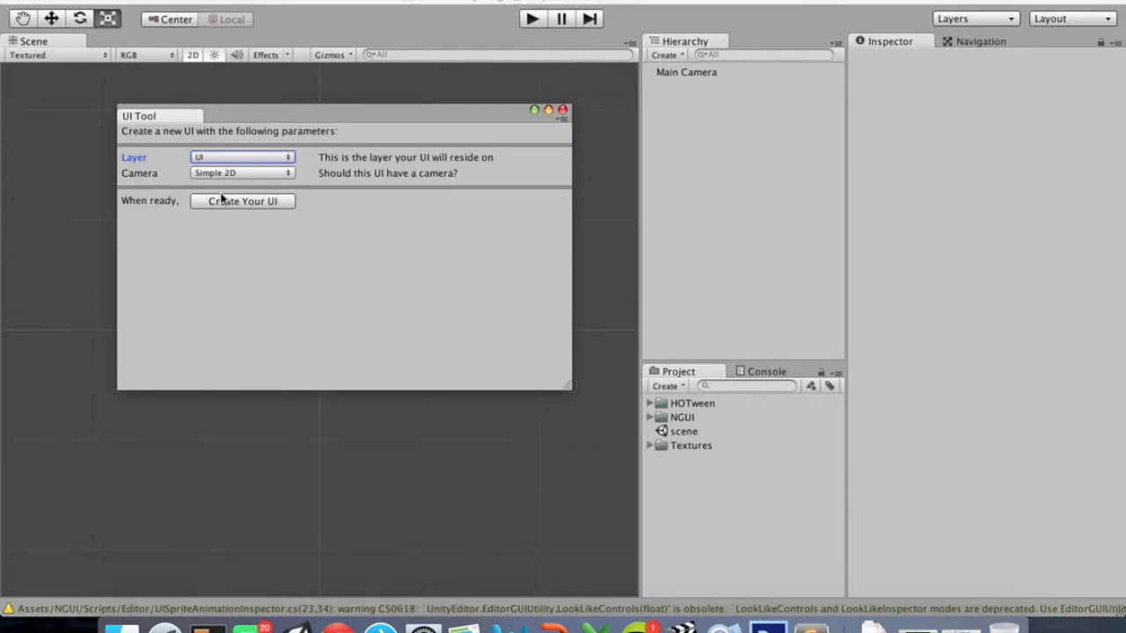
pyautogui.click(249, 173)
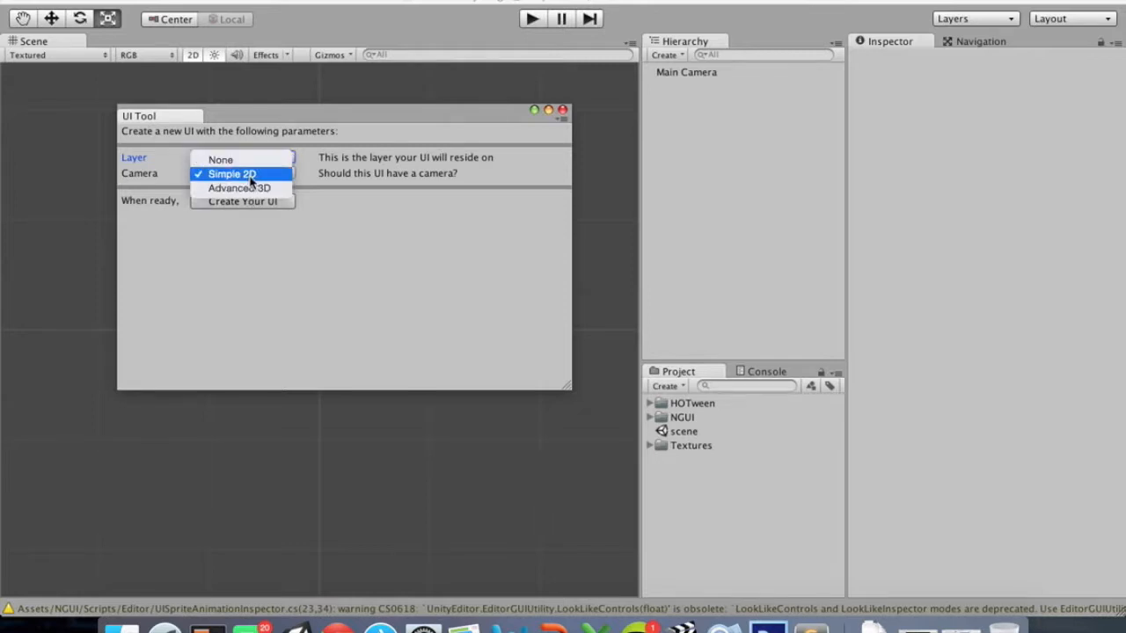
pyautogui.click(250, 179)
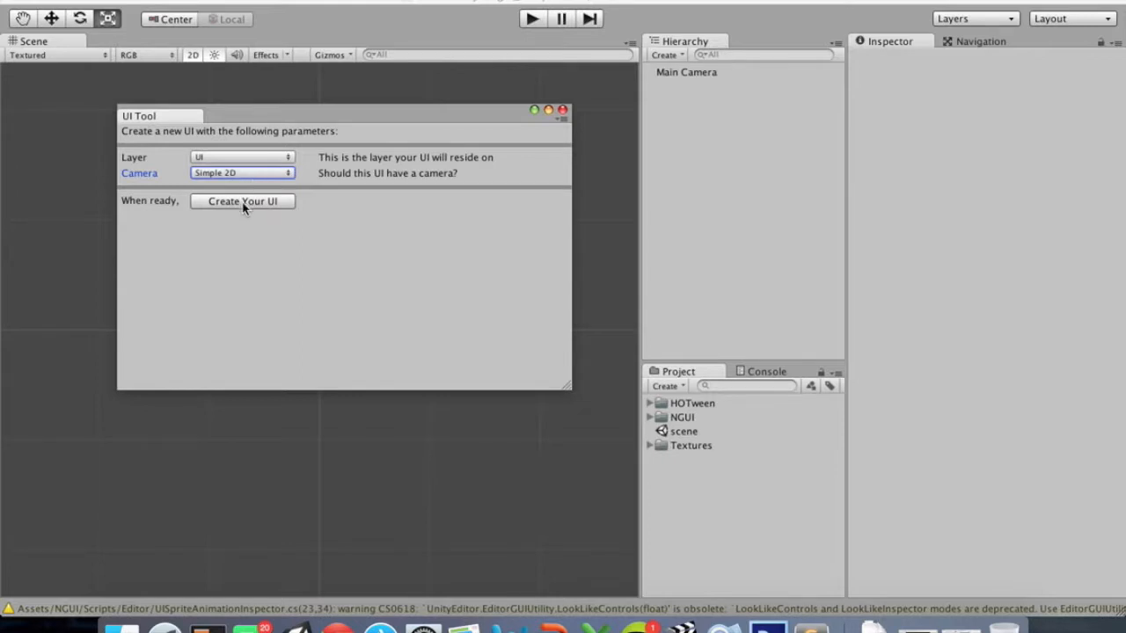
pyautogui.click(243, 202)
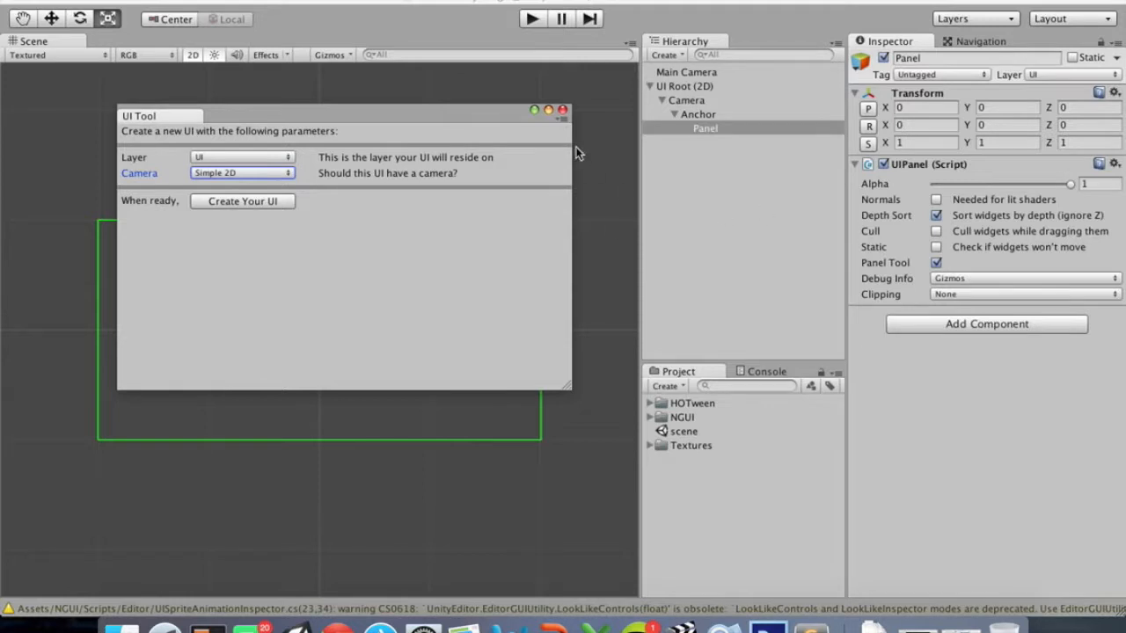
pyautogui.click(562, 111)
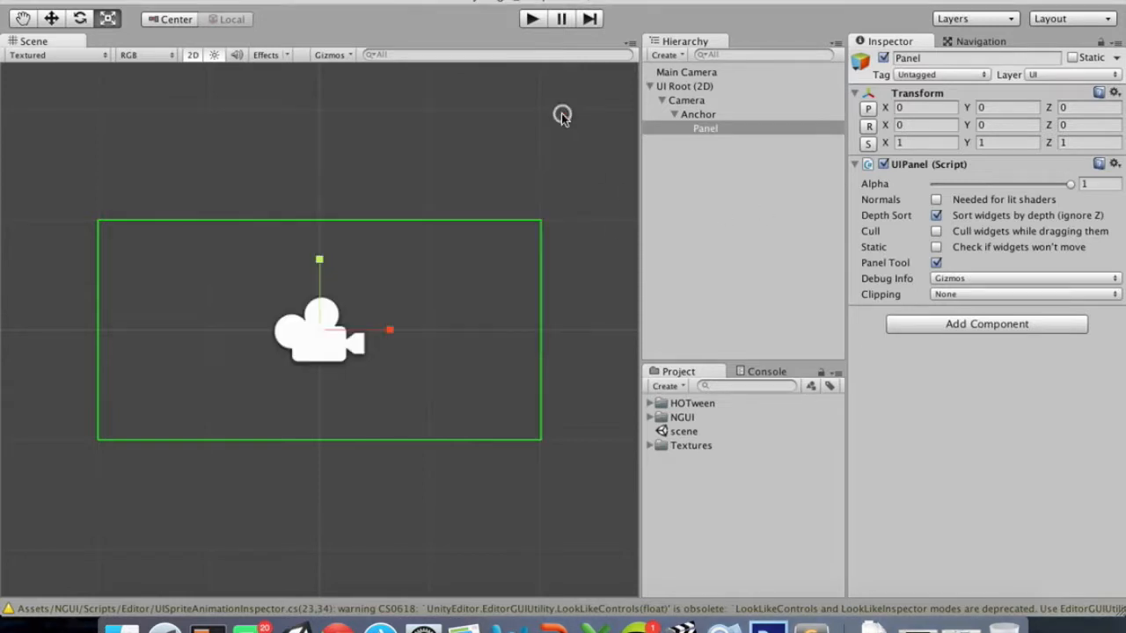
# Inspect the settings of UI Root (2D) and its child Camera, including the camera's Culling Mask options
pyautogui.click(686, 87)
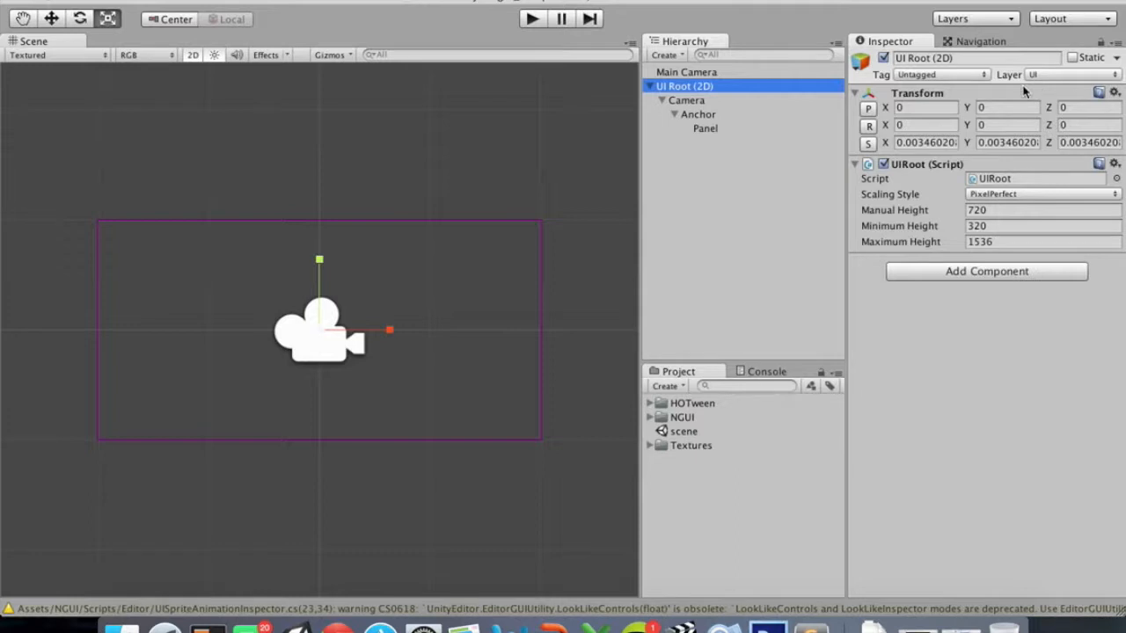
pyautogui.click(686, 101)
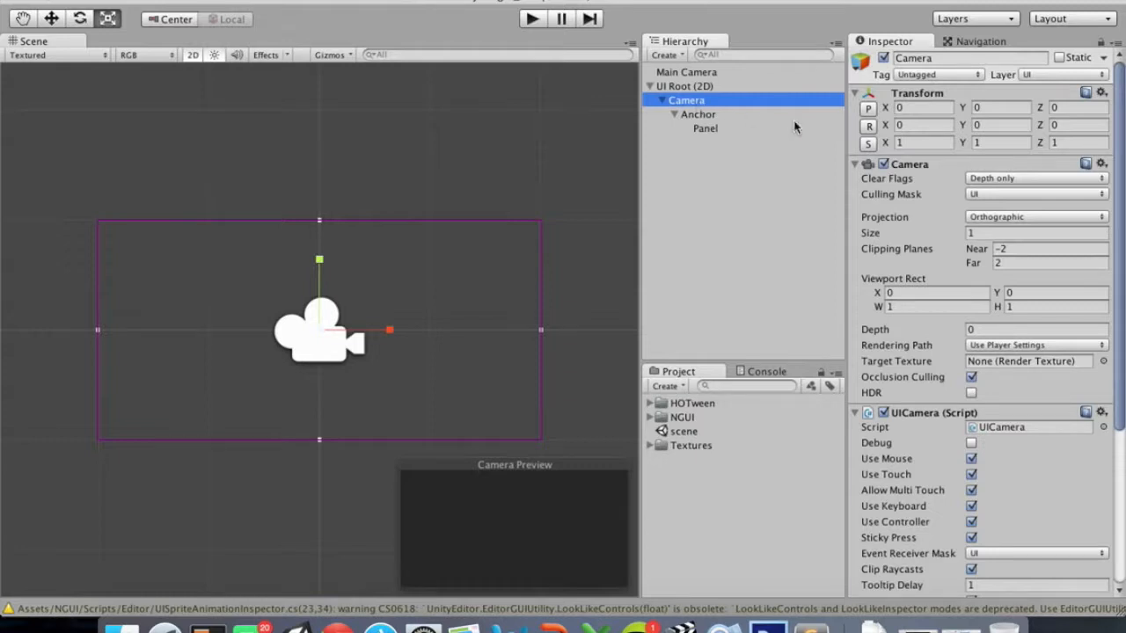
pyautogui.click(976, 197)
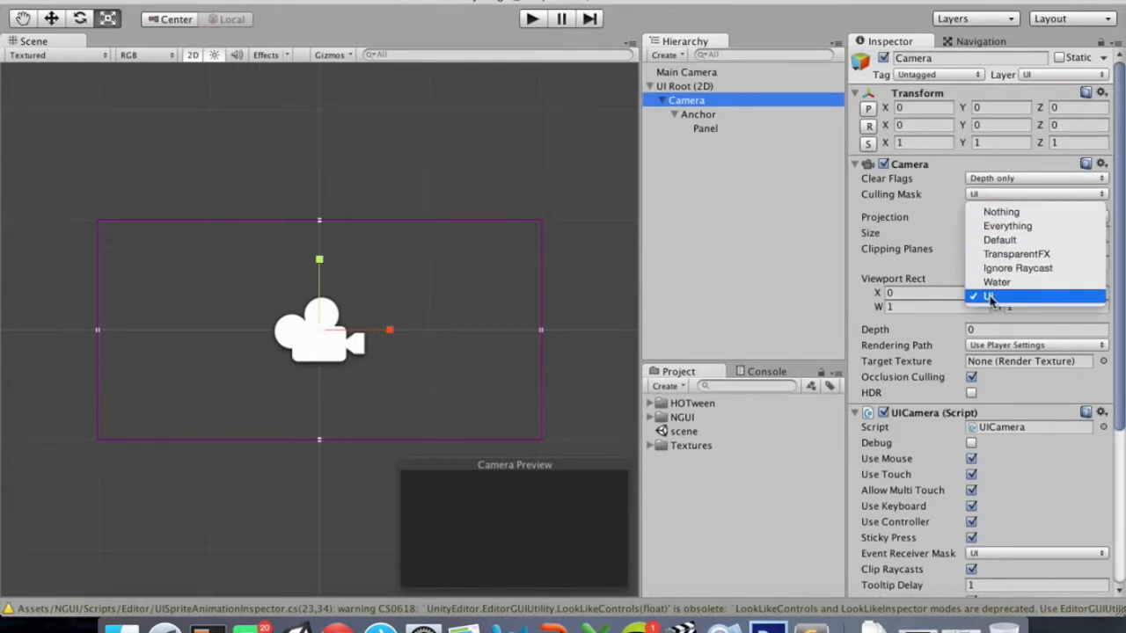
pyautogui.click(980, 200)
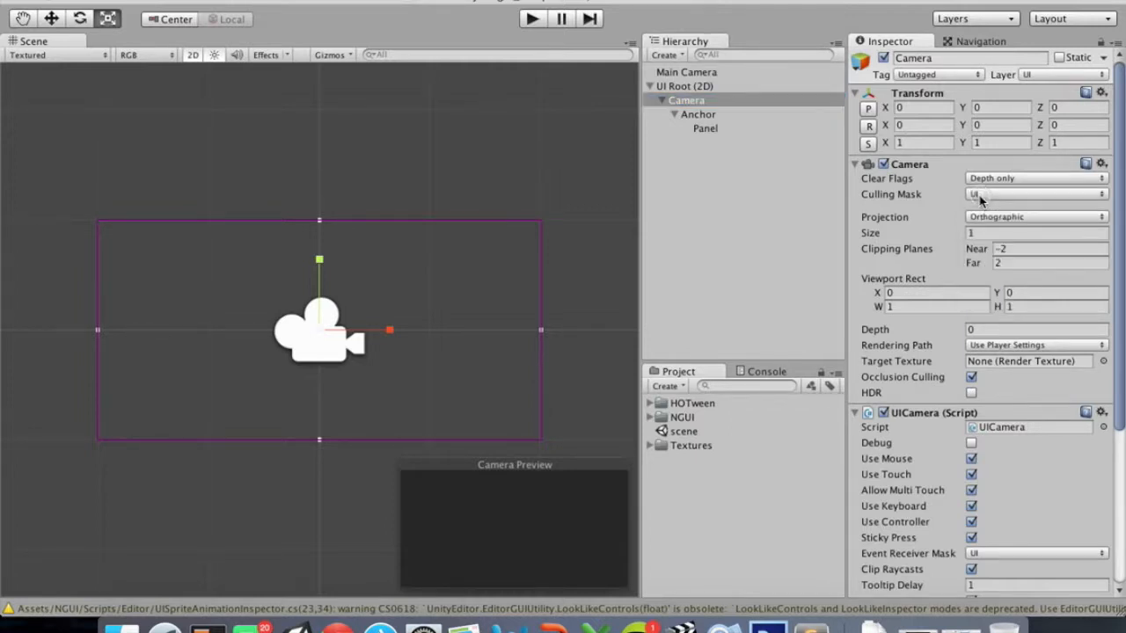
pyautogui.click(711, 101)
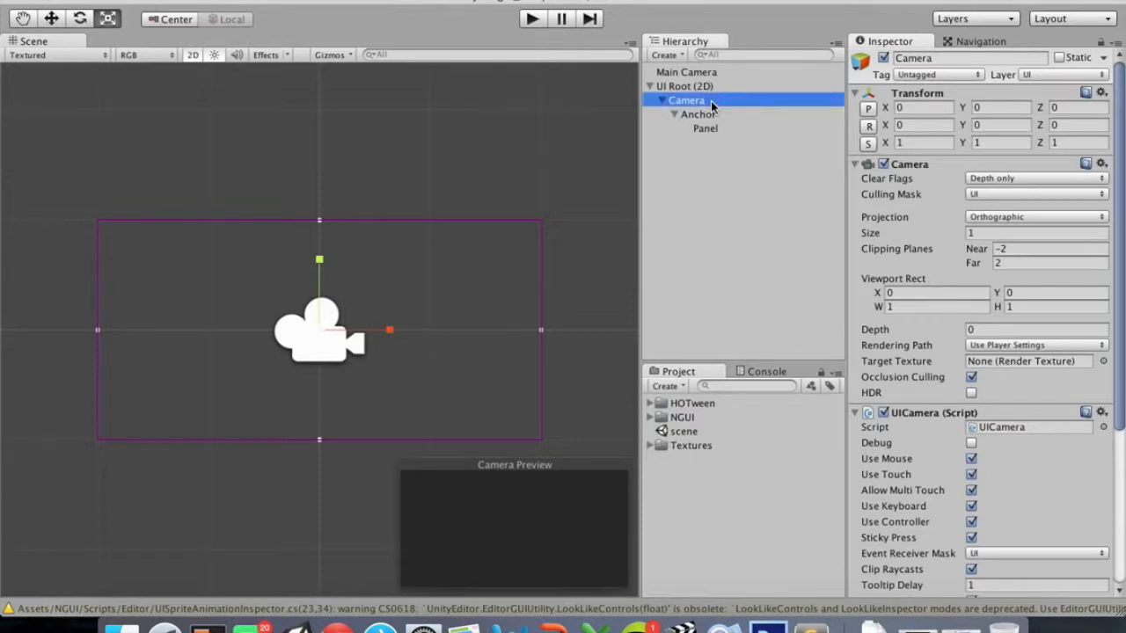
# Create an NGUI sprite as a child of the Panel
pyautogui.click(709, 129)
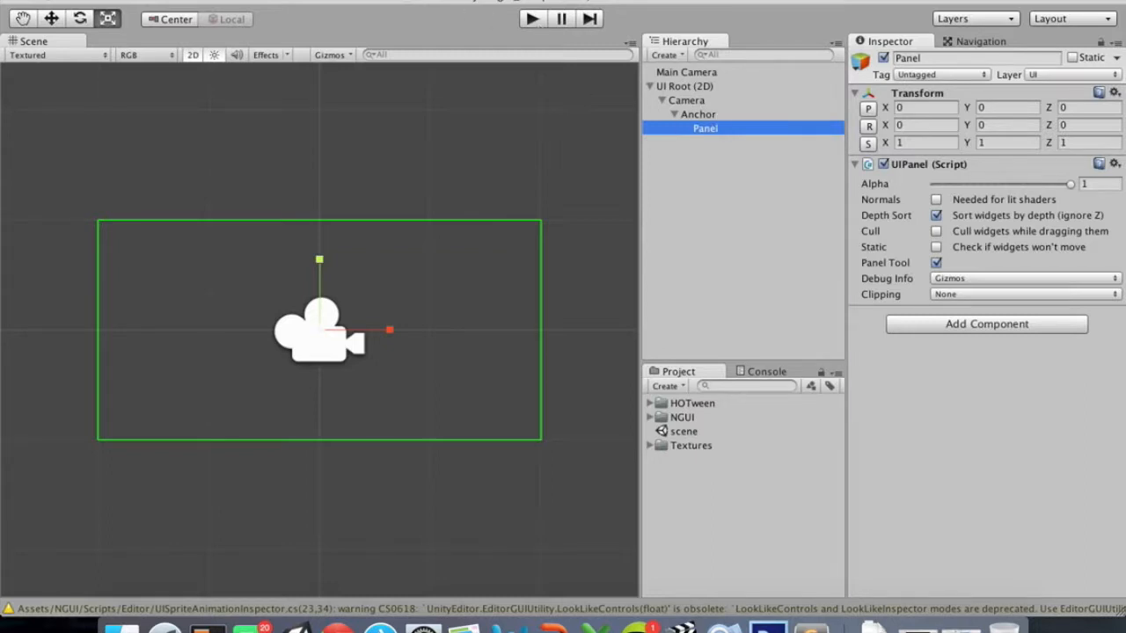
pyautogui.click(411, 0)
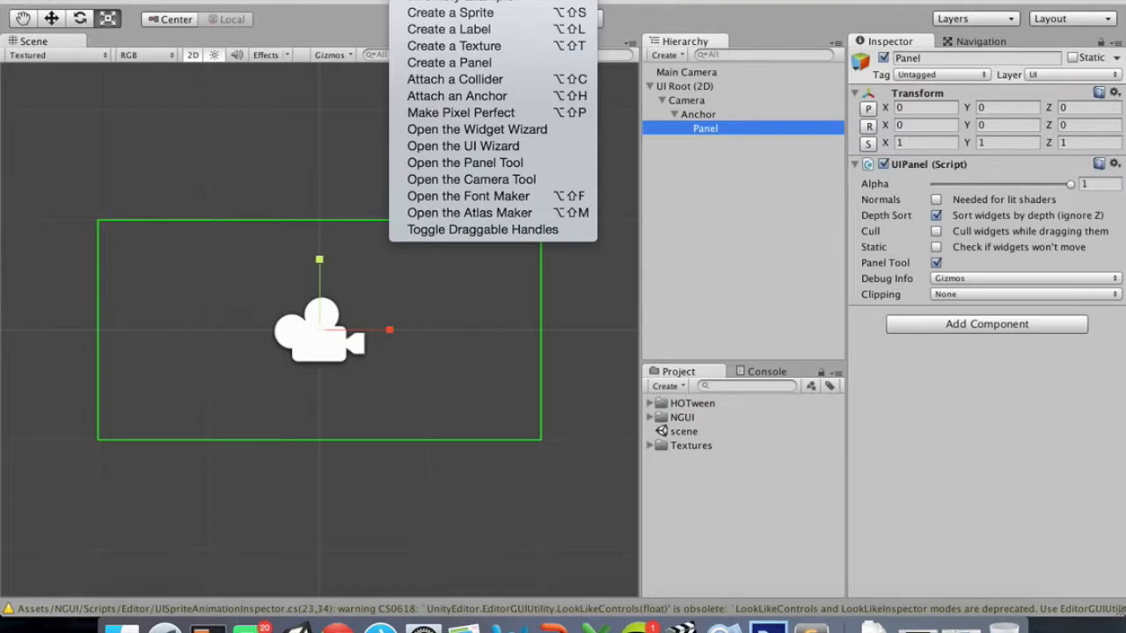
pyautogui.click(442, 16)
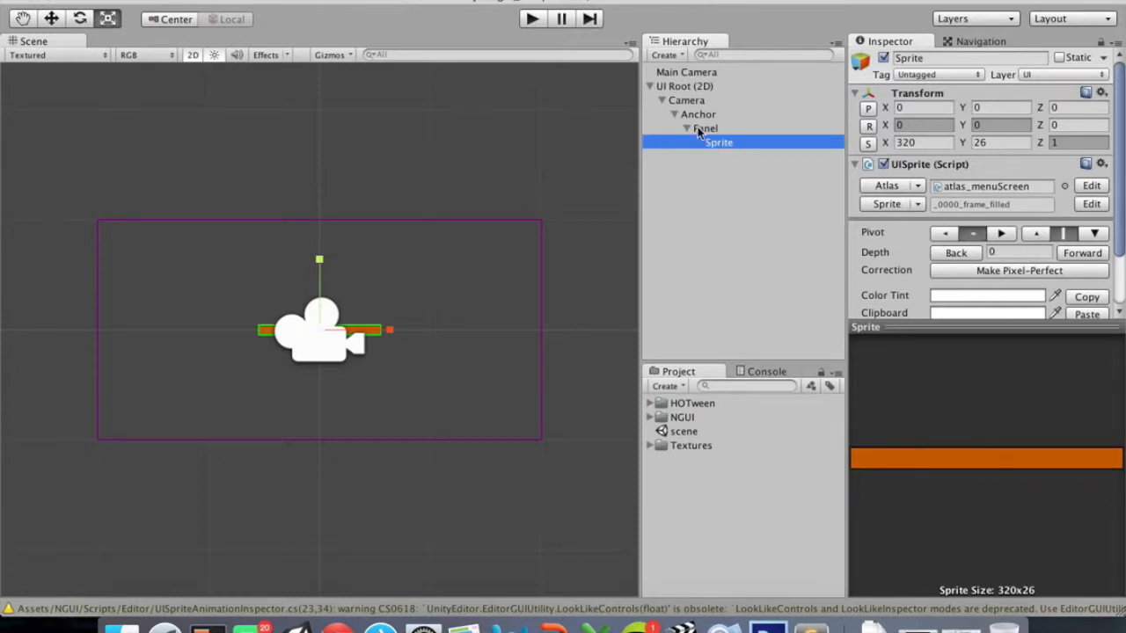
# Assign the _0007_skybg image from atlas_menuScreen to the new sprite and close the sprite picker
pyautogui.click(916, 204)
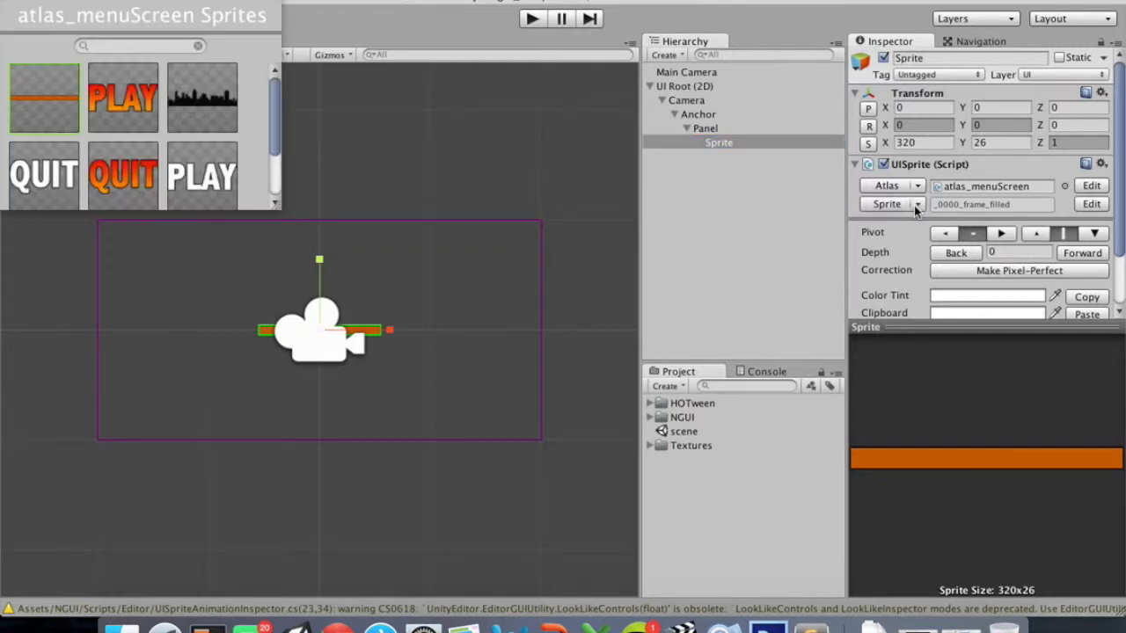
pyautogui.scroll(-3, 208, 174)
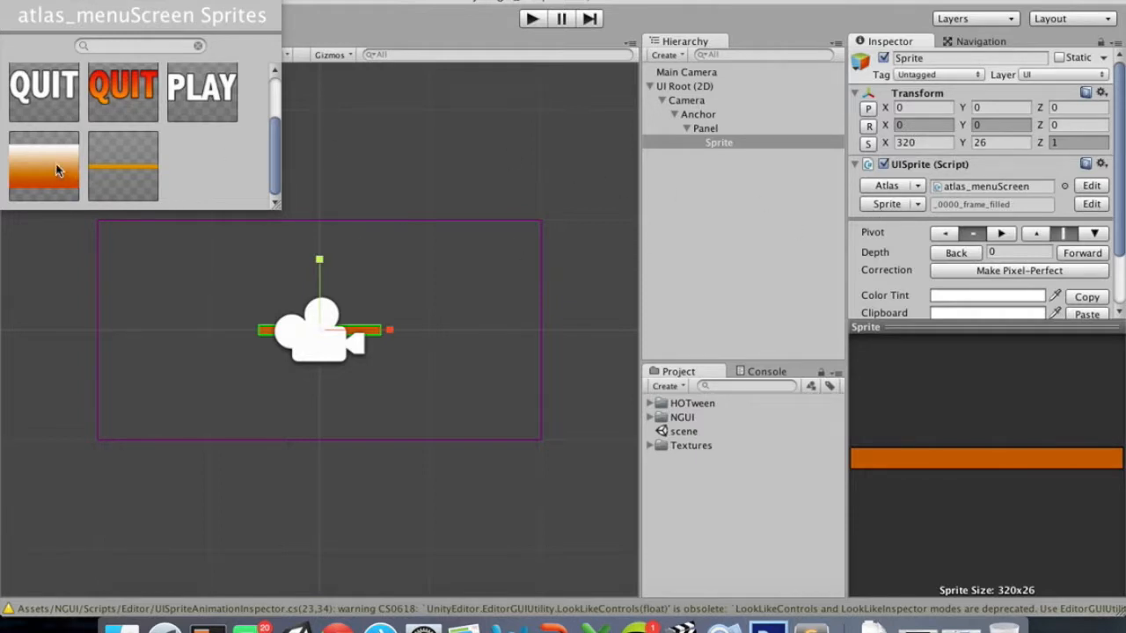
pyautogui.scroll(2, 219, 132)
pyautogui.scroll(-2, 219, 132)
pyautogui.click(55, 167)
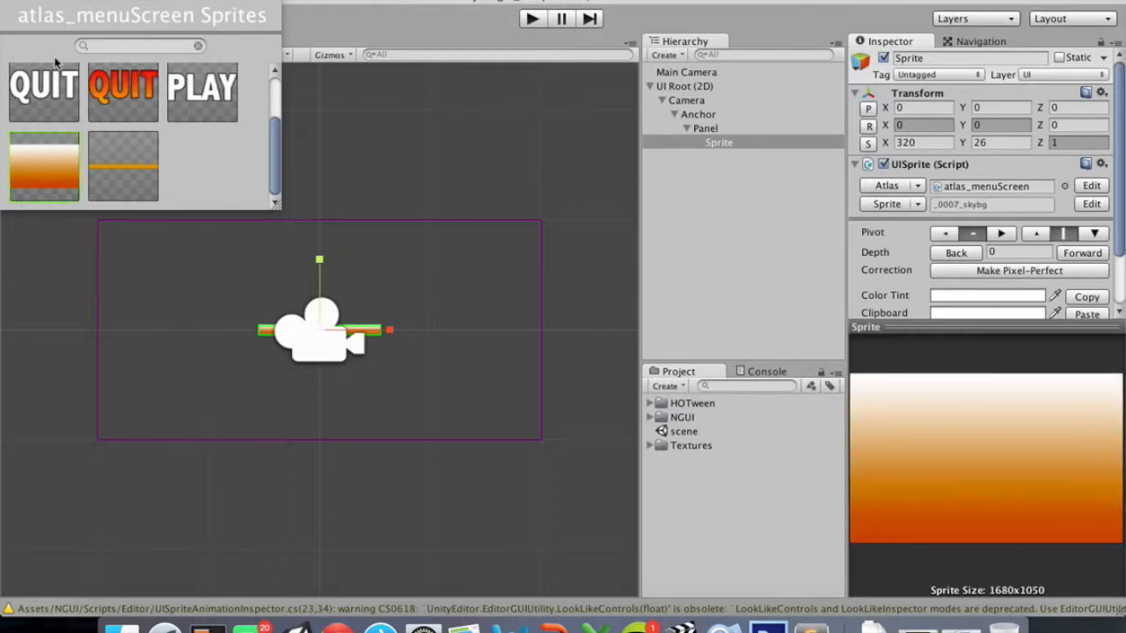
pyautogui.click(10, 3)
# Set the sky background sprite's scale to 1680 in X and 1050 in Y
pyautogui.scroll(-1, 430, 323)
pyautogui.scroll(3, 429, 323)
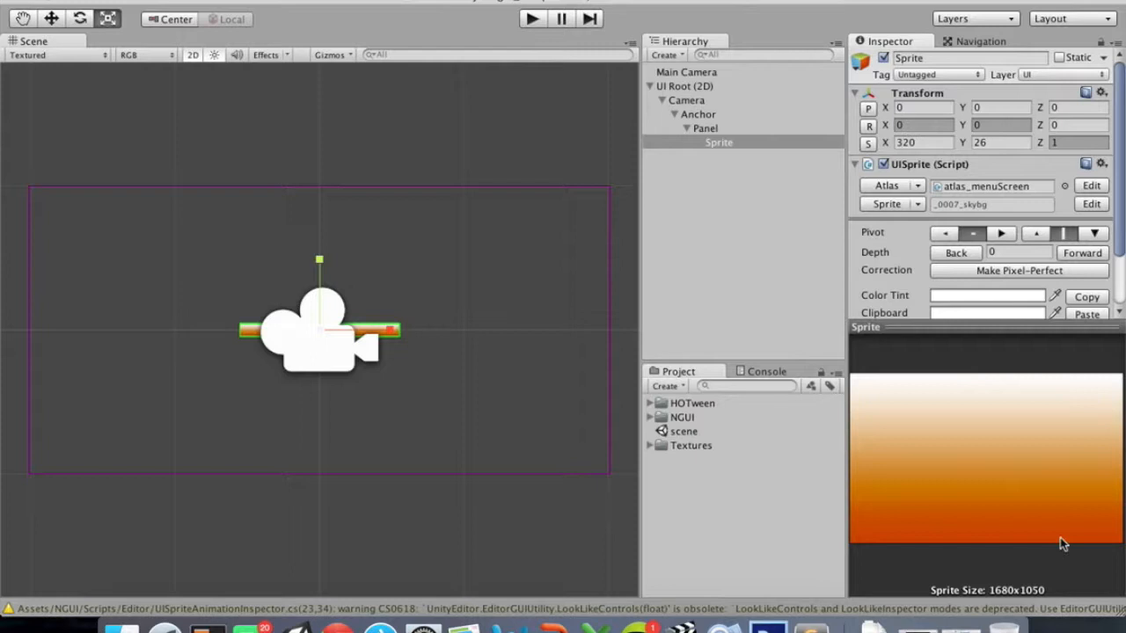
pyautogui.click(929, 145)
pyautogui.scroll(-3, 929, 144)
pyautogui.scroll(3, 931, 150)
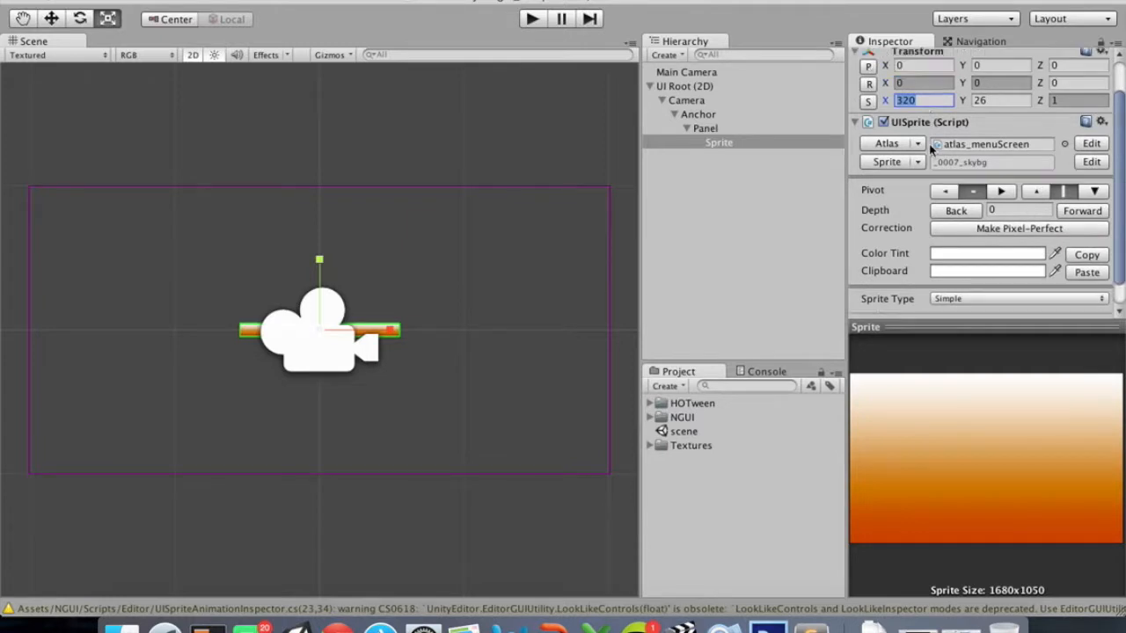
pyautogui.write('1680')
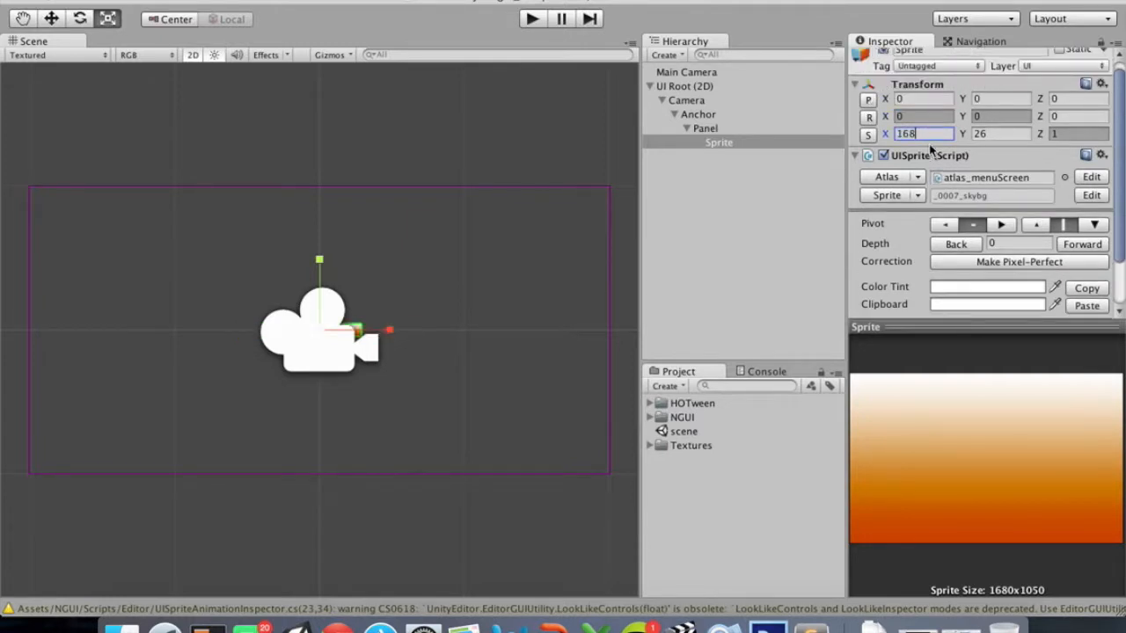
pyautogui.click(992, 134)
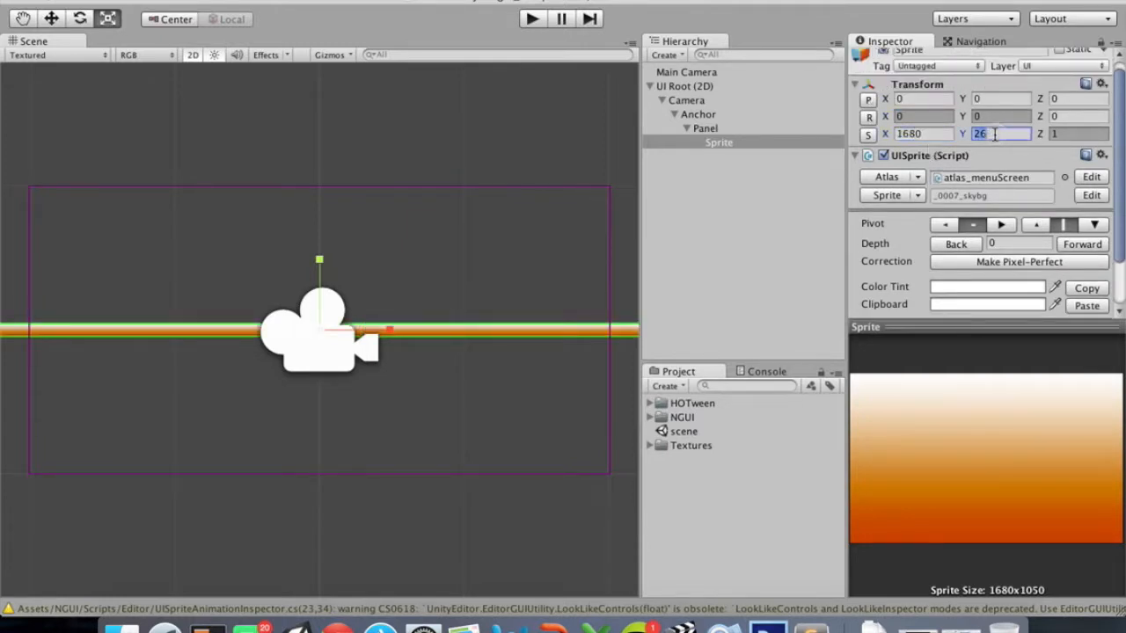
pyautogui.write('1050')
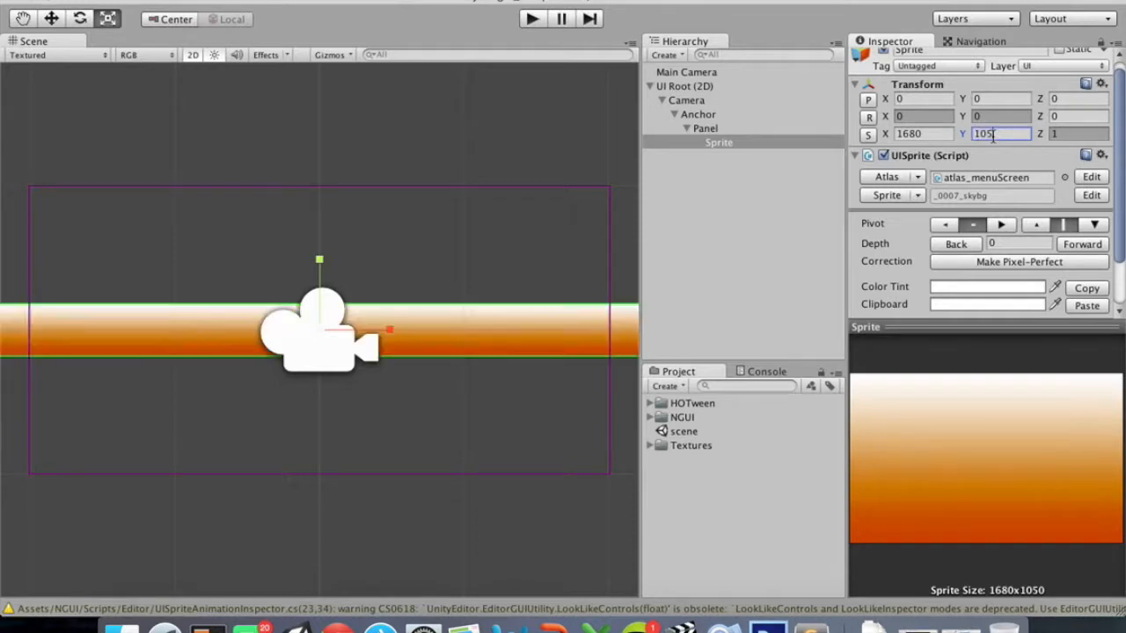
# Scale the sky background sprite down uniformly to about 1169 by 731 so its width matches the camera frame
pyautogui.scroll(-3, 340, 302)
pyautogui.scroll(-2, 340, 301)
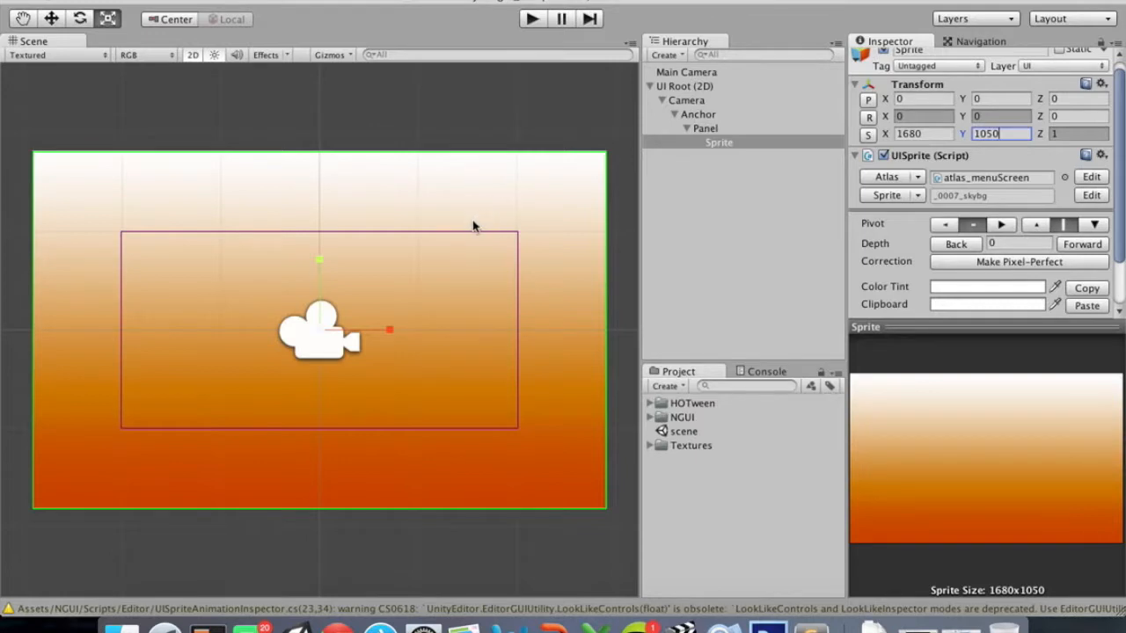
pyautogui.click(323, 334)
pyautogui.moveTo(323, 334); pyautogui.dragTo(295, 348)
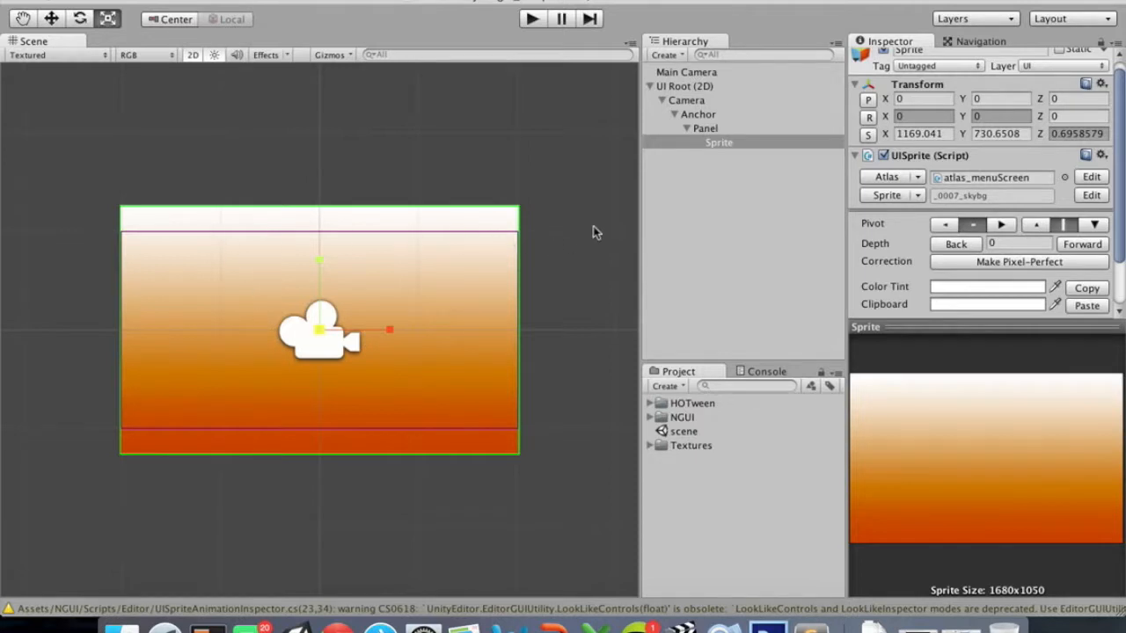
# Compare the background sprite with the UI Root bounds and check it in the Game view
pyautogui.click(685, 86)
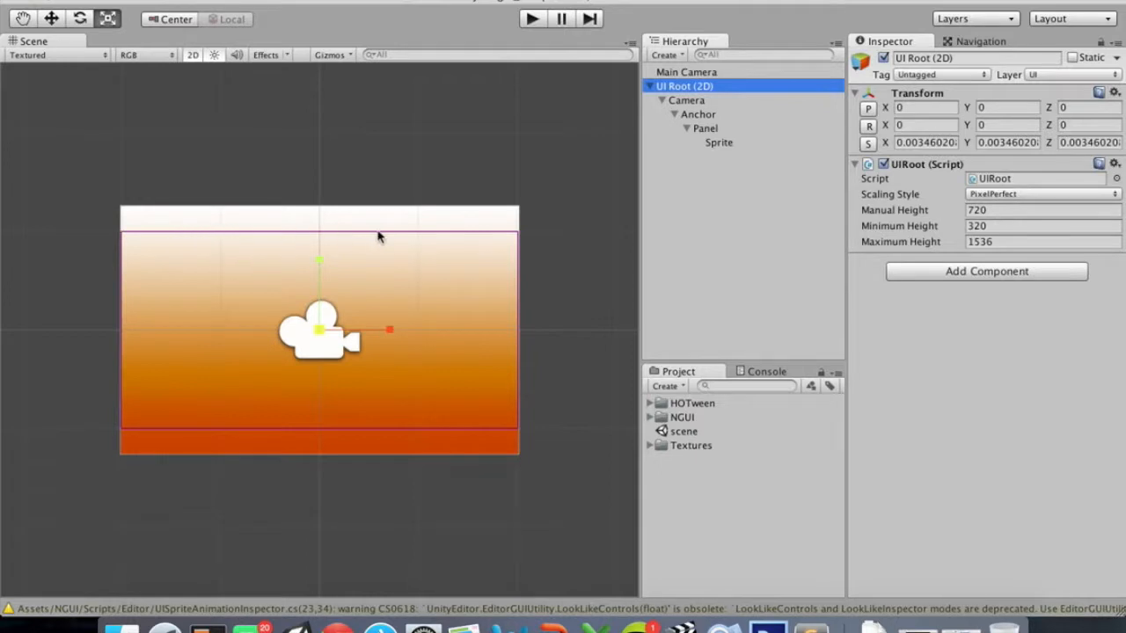
pyautogui.click(719, 144)
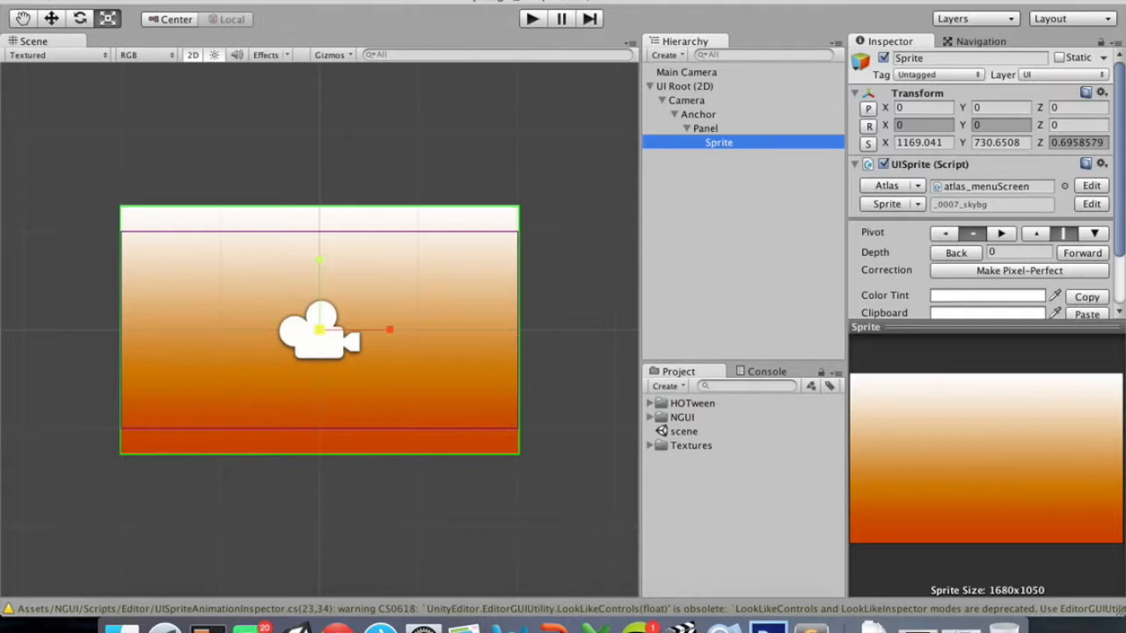
pyautogui.click(448, 0)
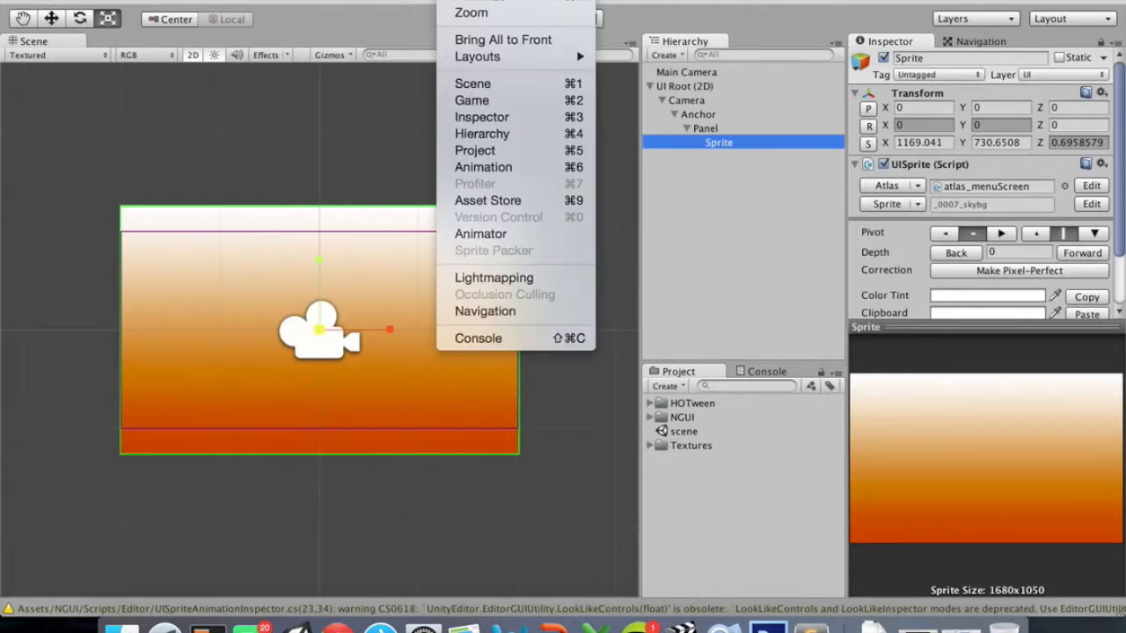
pyautogui.click(479, 102)
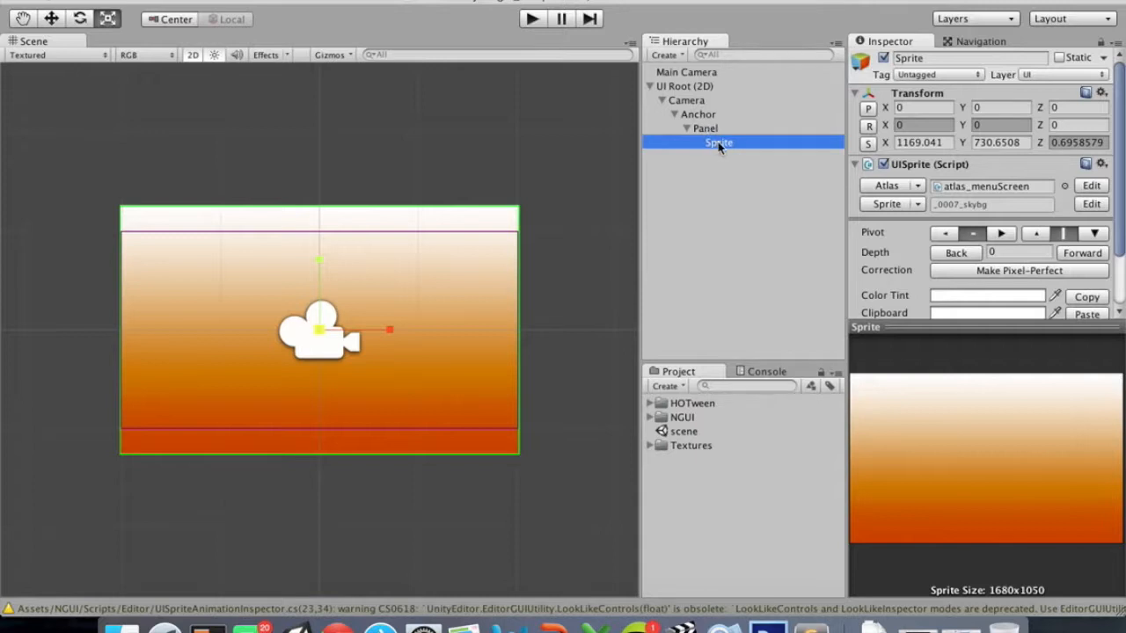
# Attach an NGUI anchor to the sky background sprite and bring up its UIAnchor settings
pyautogui.scroll(-3, 886, 204)
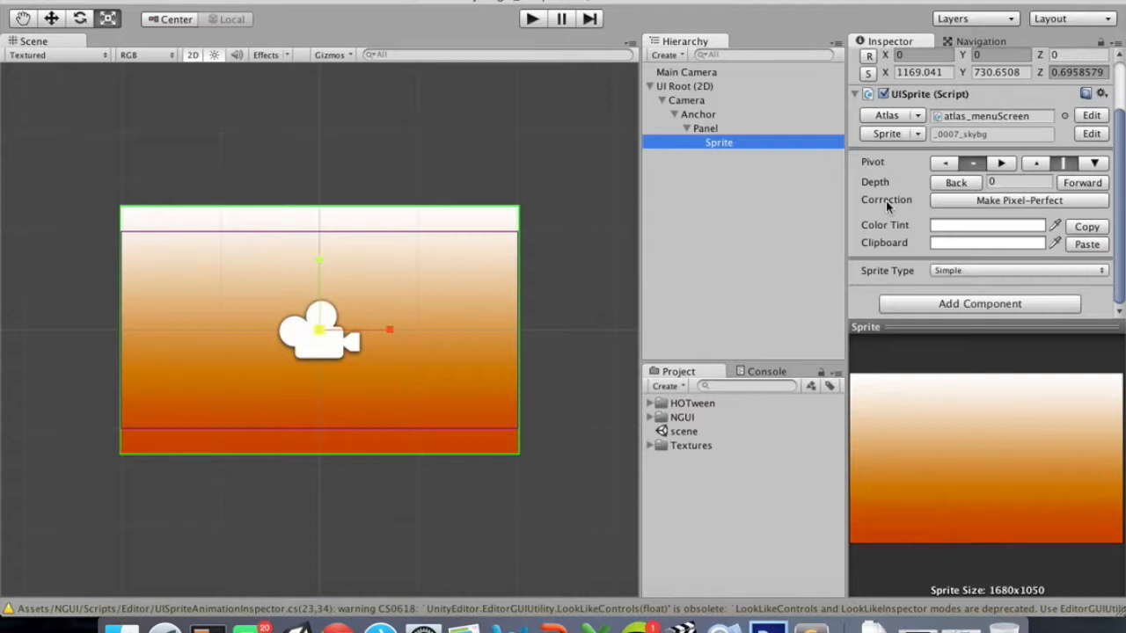
pyautogui.click(427, 0)
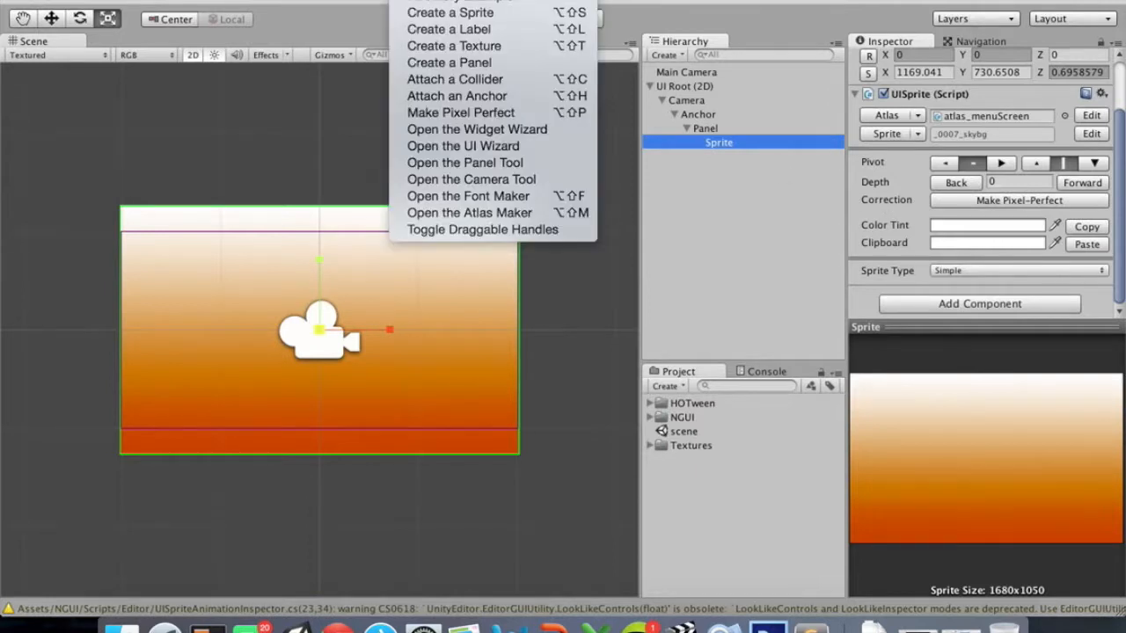
pyautogui.click(437, 97)
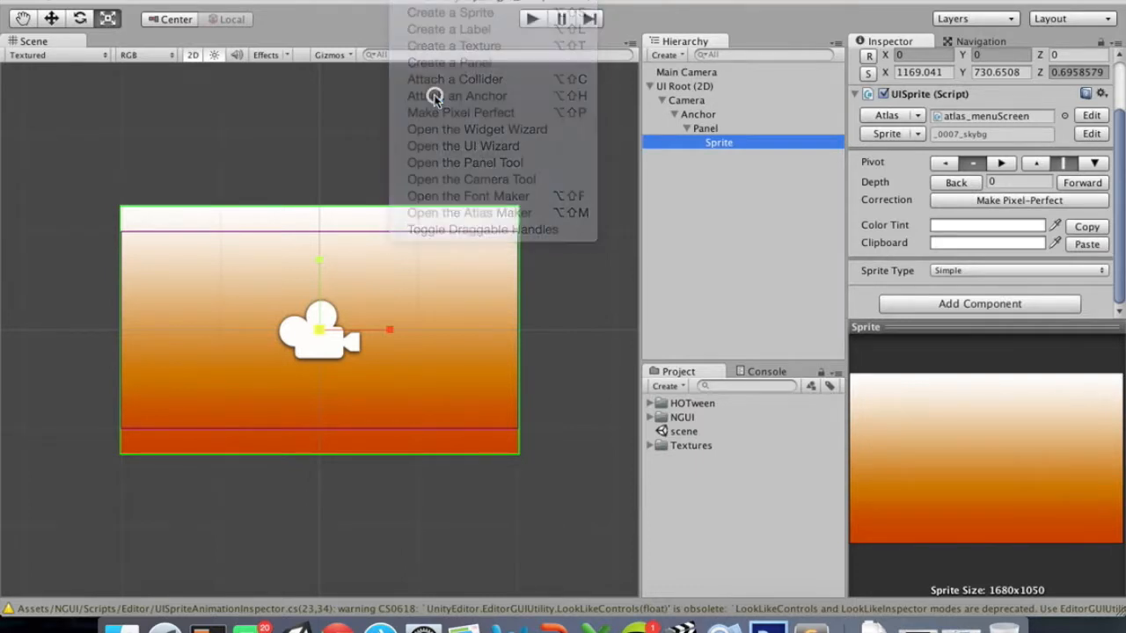
pyautogui.scroll(-5, 937, 237)
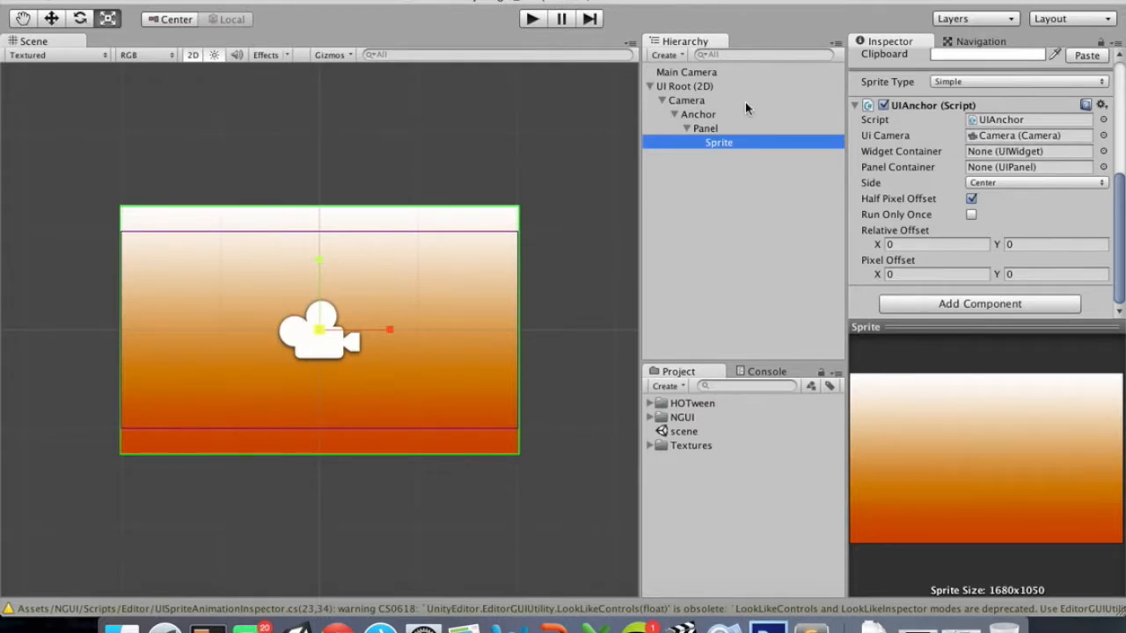
# Assign the Panel object as the Panel Container of the sprite's UIAnchor
pyautogui.click(1018, 139)
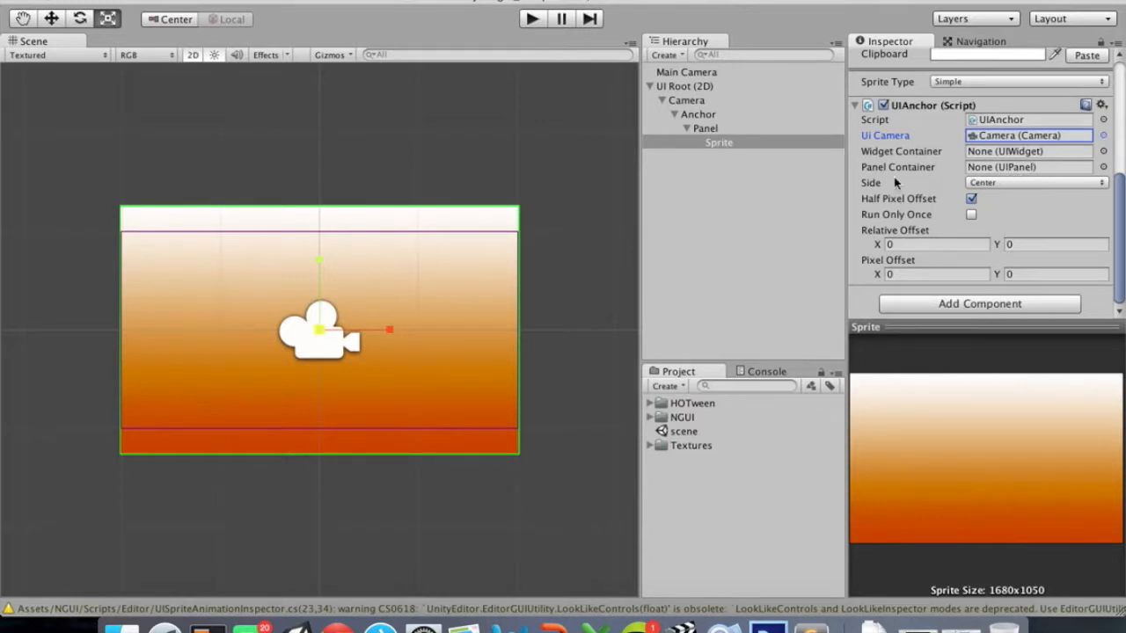
pyautogui.click(714, 131)
pyautogui.moveTo(714, 130); pyautogui.dragTo(982, 175)
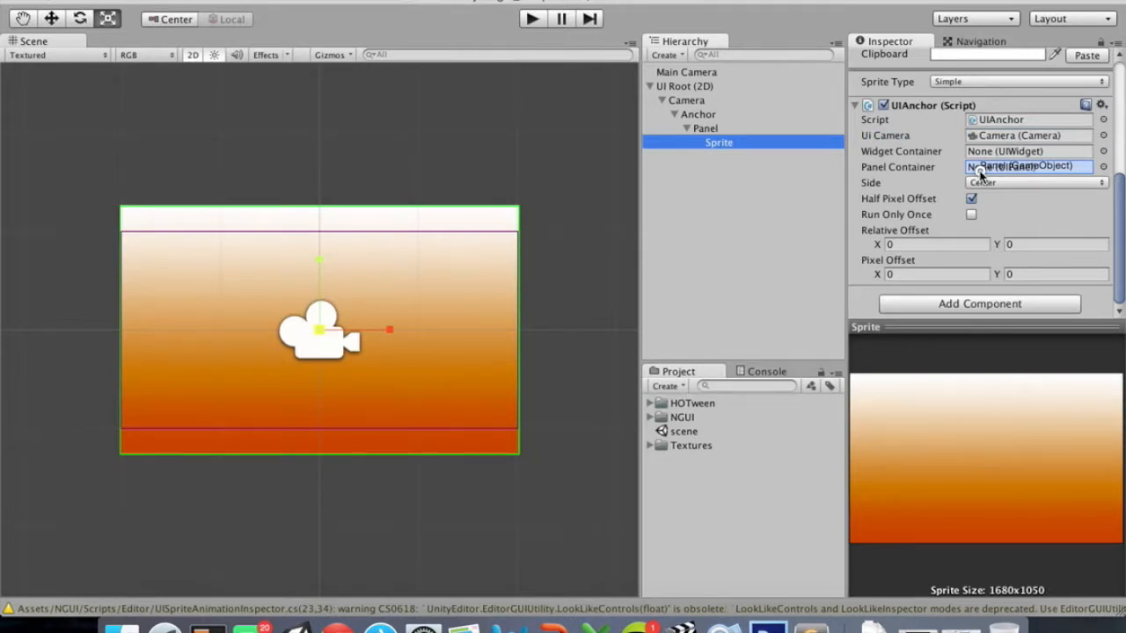
# Set the sprite's UIAnchor to use the Panel as its Panel Container with Center as its Side
pyautogui.moveTo(982, 175); pyautogui.dragTo(982, 175)
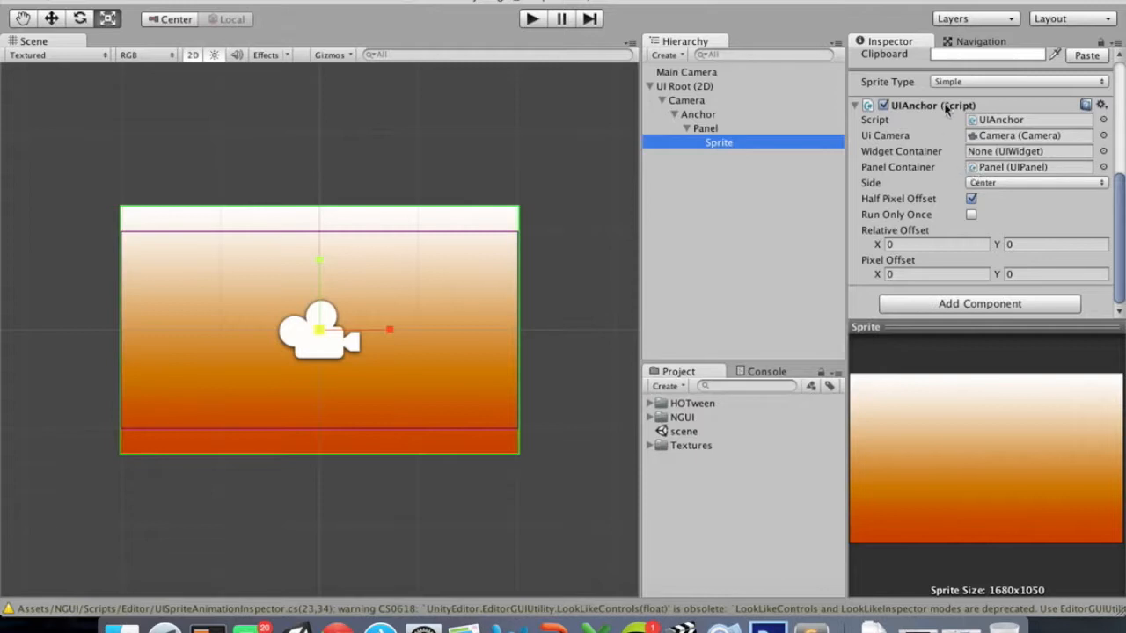
pyautogui.click(982, 185)
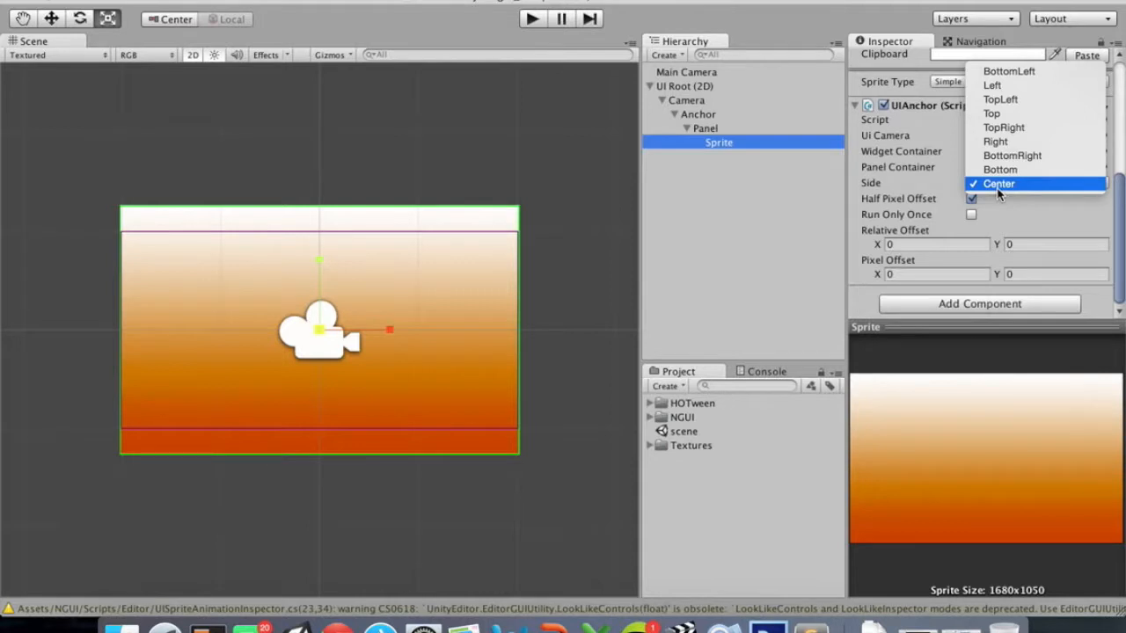
pyautogui.click(1000, 202)
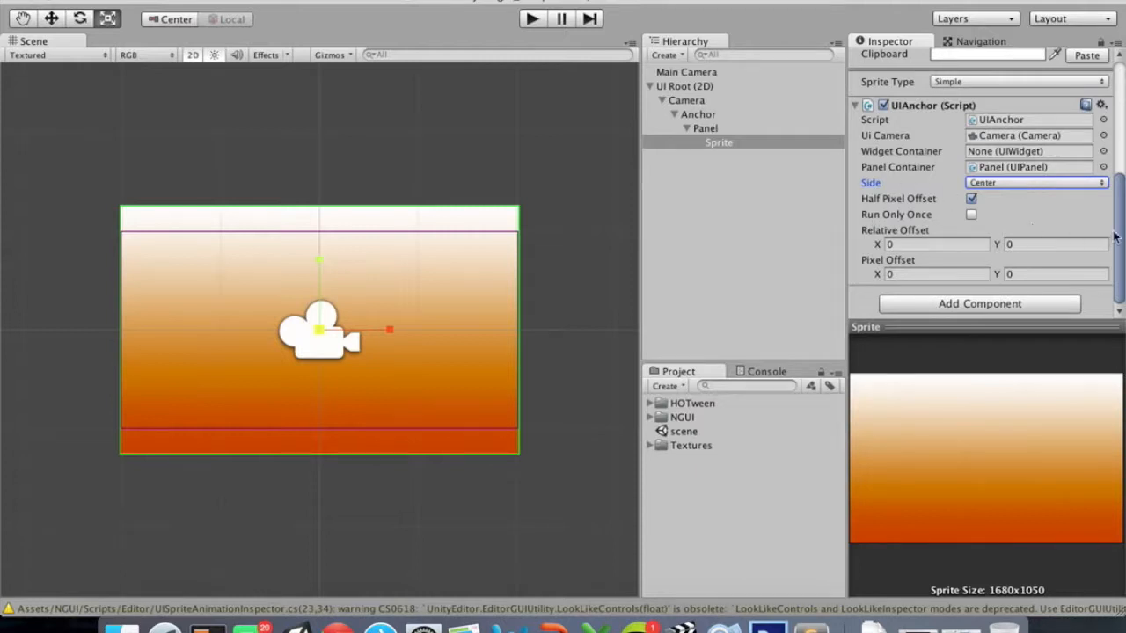
# Rename the sky background sprite as Background
pyautogui.moveTo(1118, 255); pyautogui.dragTo(1122, 232)
pyautogui.doubleClick(725, 150)
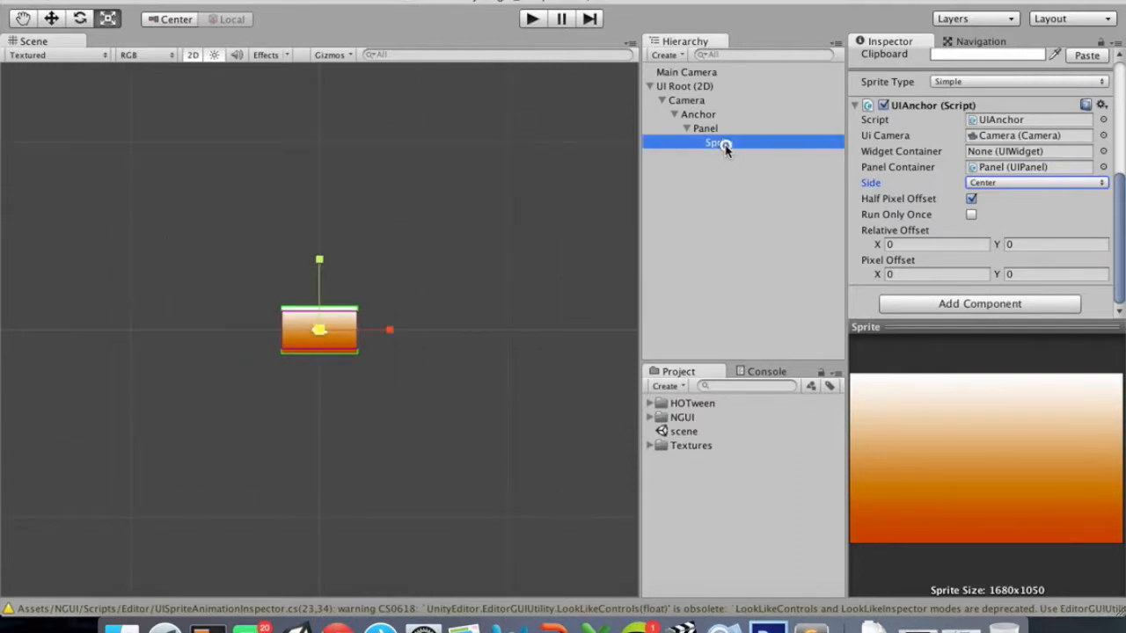
pyautogui.scroll(5, 884, 132)
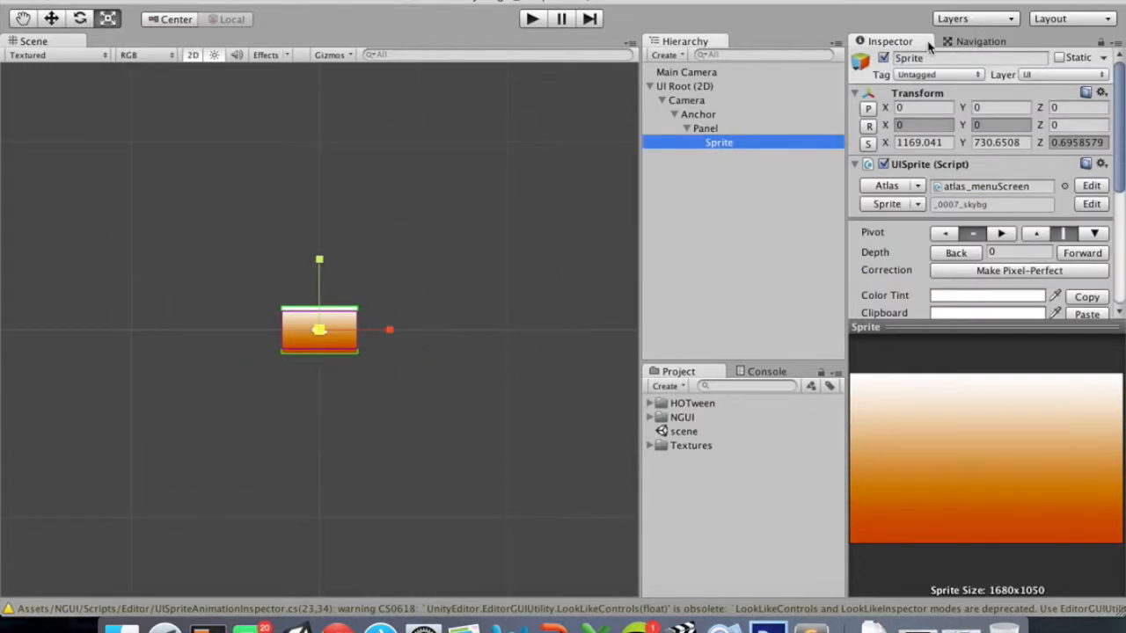
pyautogui.click(932, 58)
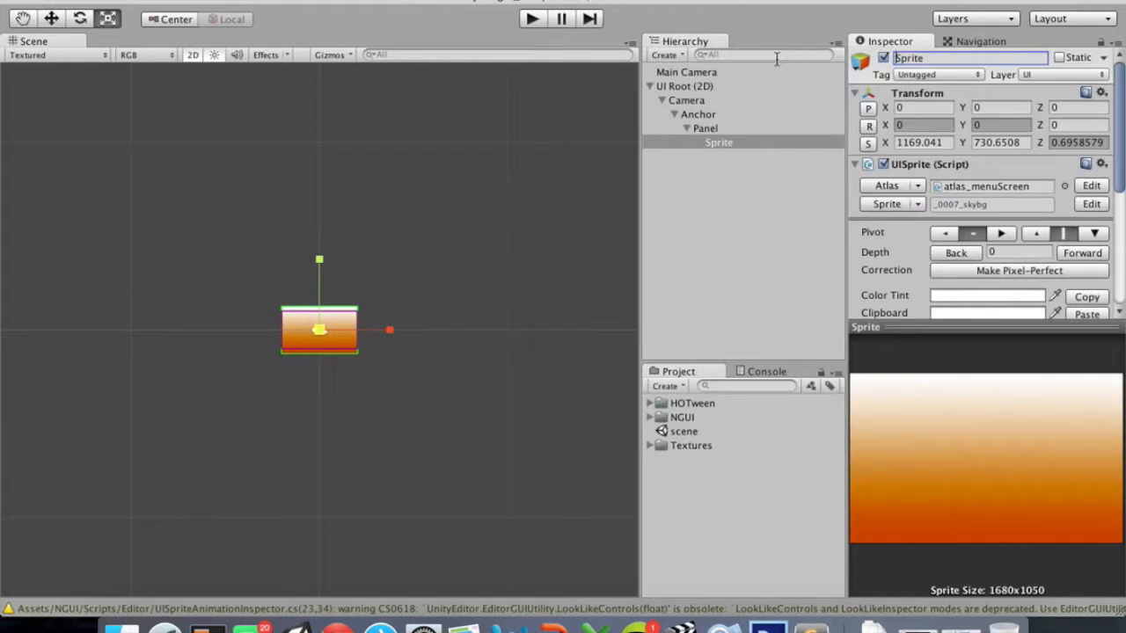
pyautogui.press('super+Right')
pyautogui.press('super+shift+Left')
pyautogui.write('Background')
pyautogui.press('Return')
pyautogui.scroll(5, 381, 311)
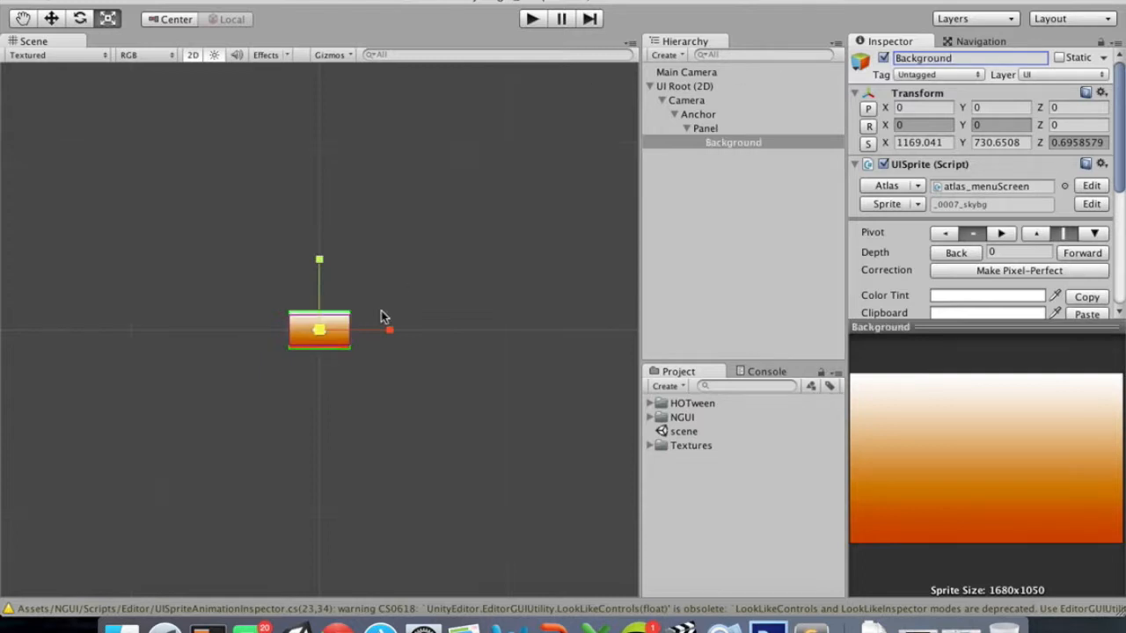
pyautogui.scroll(2, 381, 312)
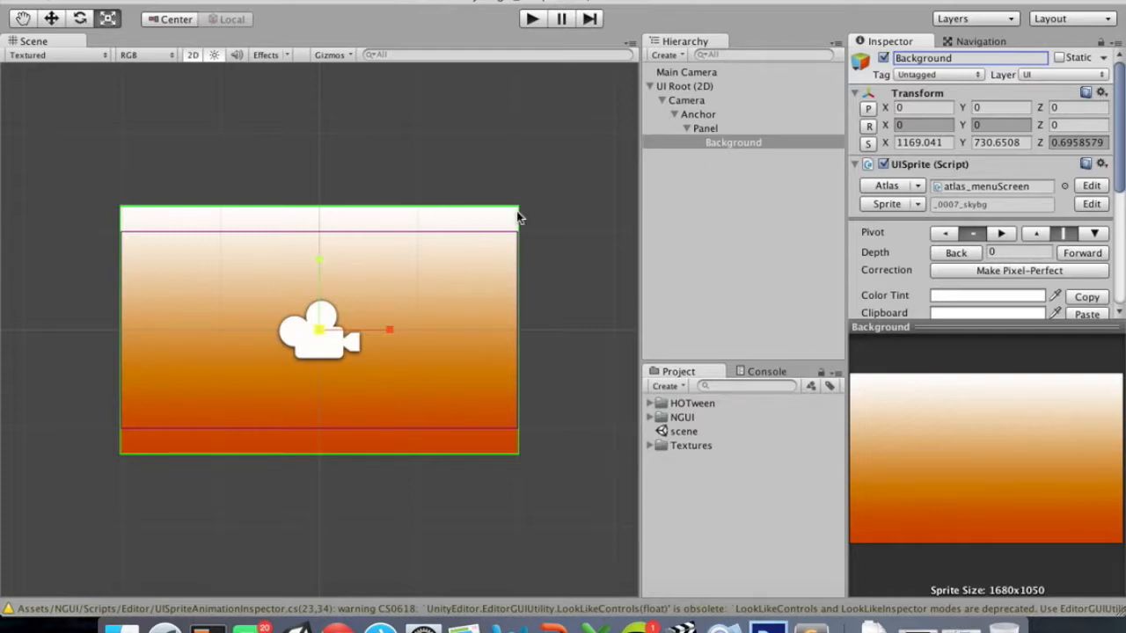
# Create a new sprite under the Panel and assign it the _0006_skyline image from the atlas_menuScreen atlas
pyautogui.click(706, 128)
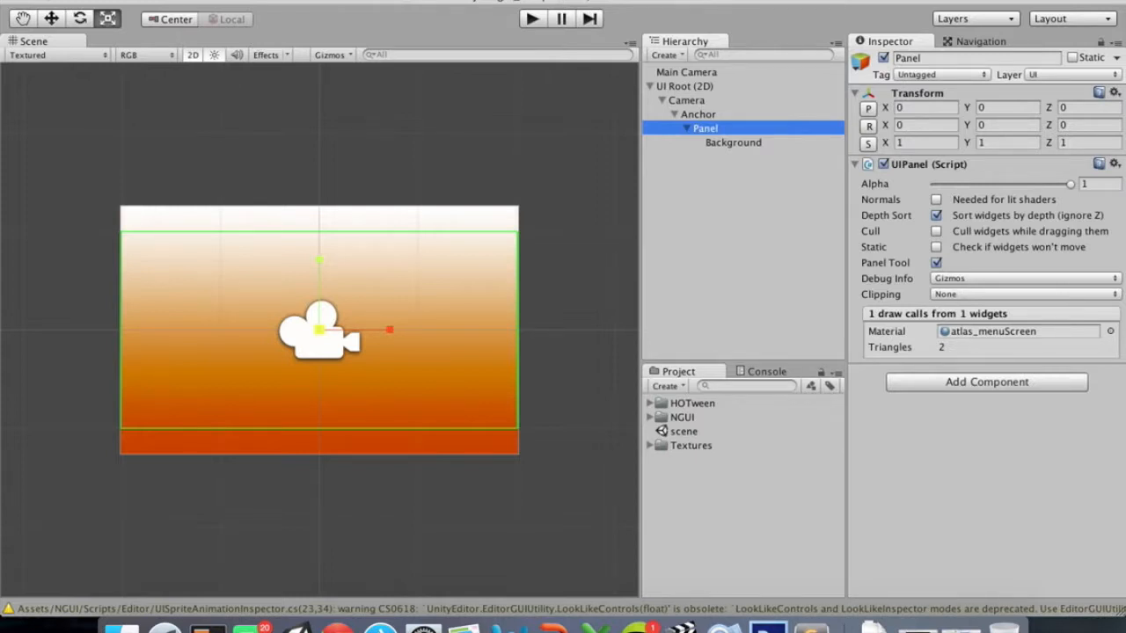
pyautogui.click(412, 0)
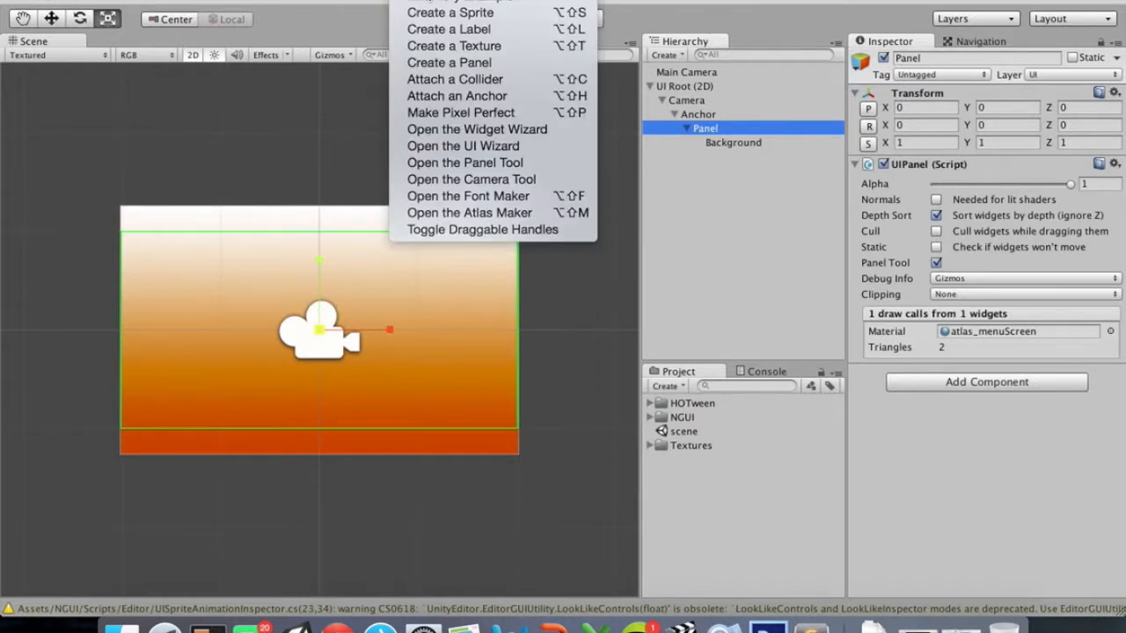
pyautogui.click(443, 14)
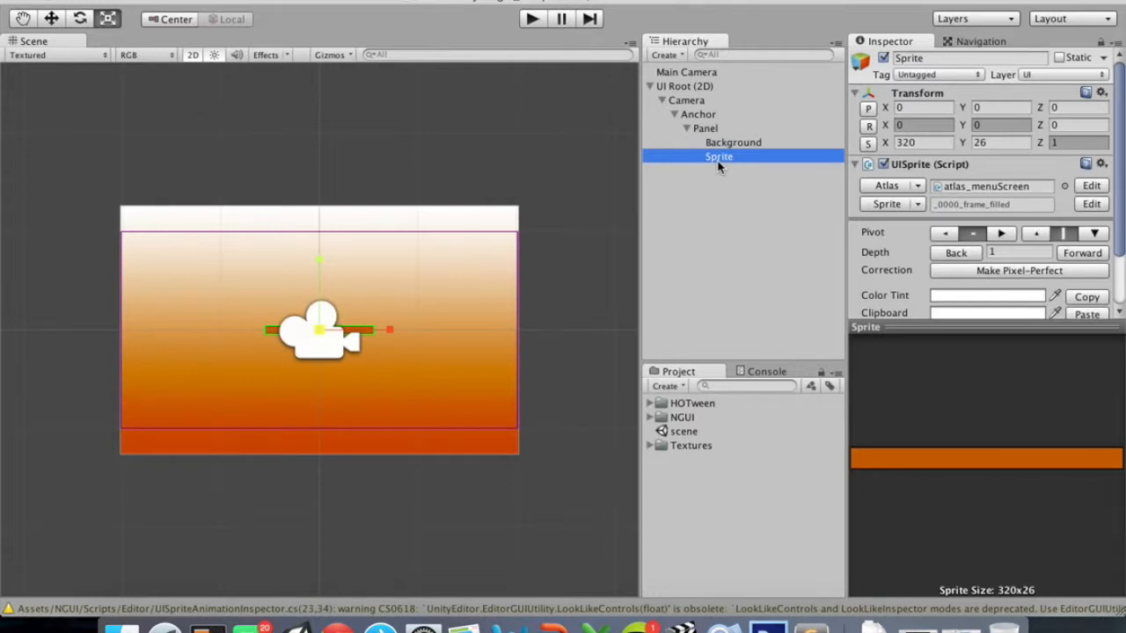
pyautogui.click(919, 206)
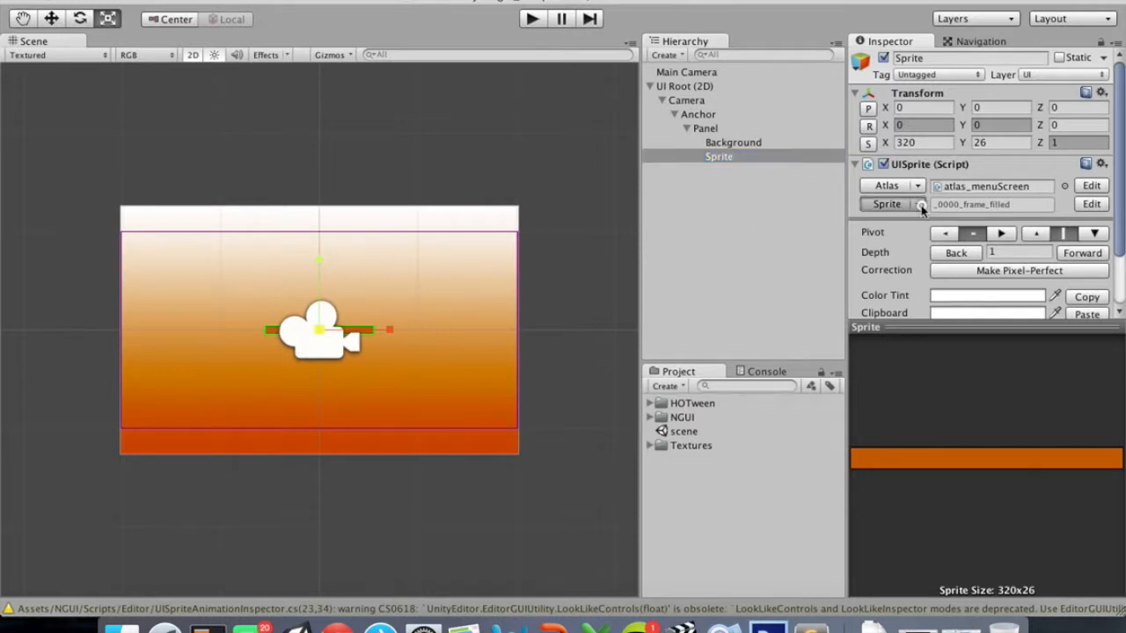
pyautogui.click(200, 98)
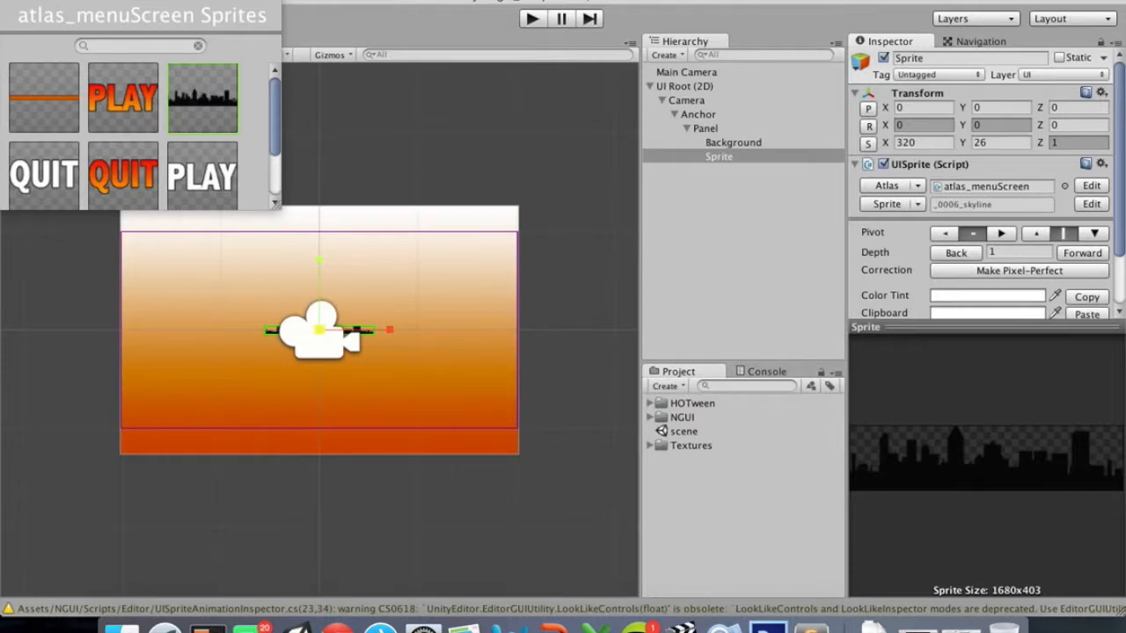
pyautogui.click(17, 2)
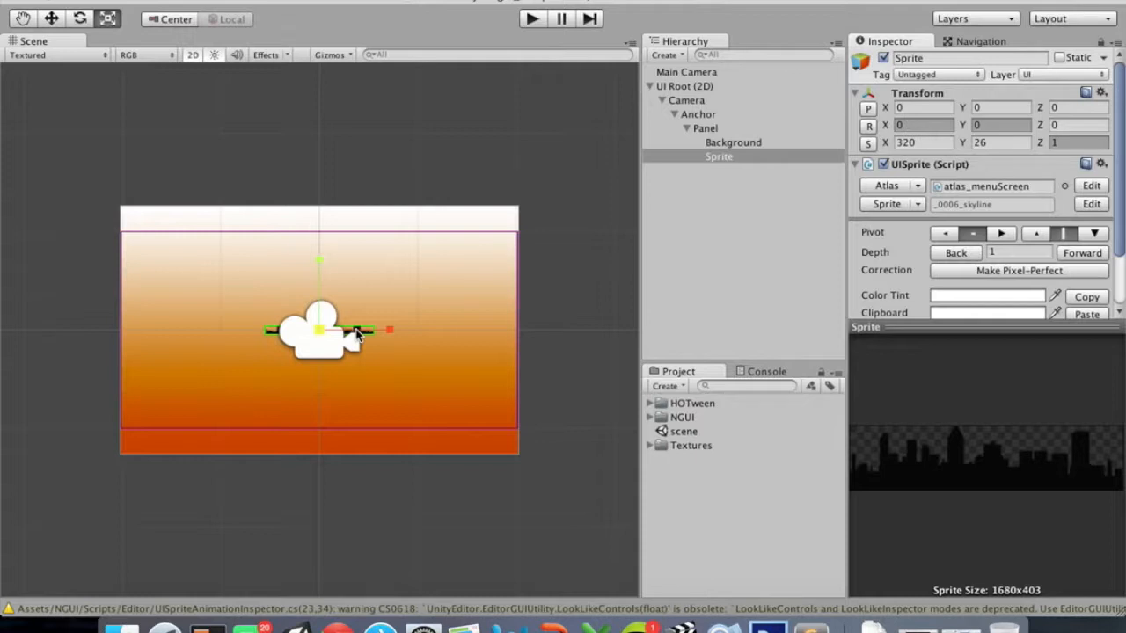
# Set the skyline sprite's scale to 1680 by 403 and shrink it uniformly to about 1181 by 283 to span the camera frame
pyautogui.click(923, 143)
pyautogui.click(799, 155)
pyautogui.click(923, 143)
pyautogui.write('16')
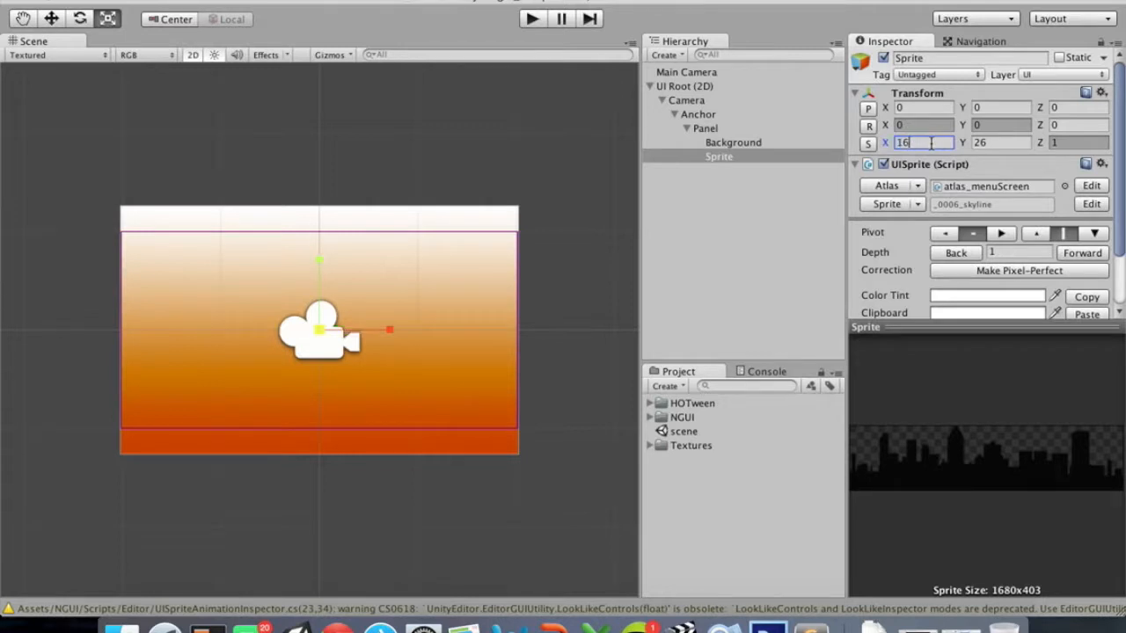
pyautogui.write('80')
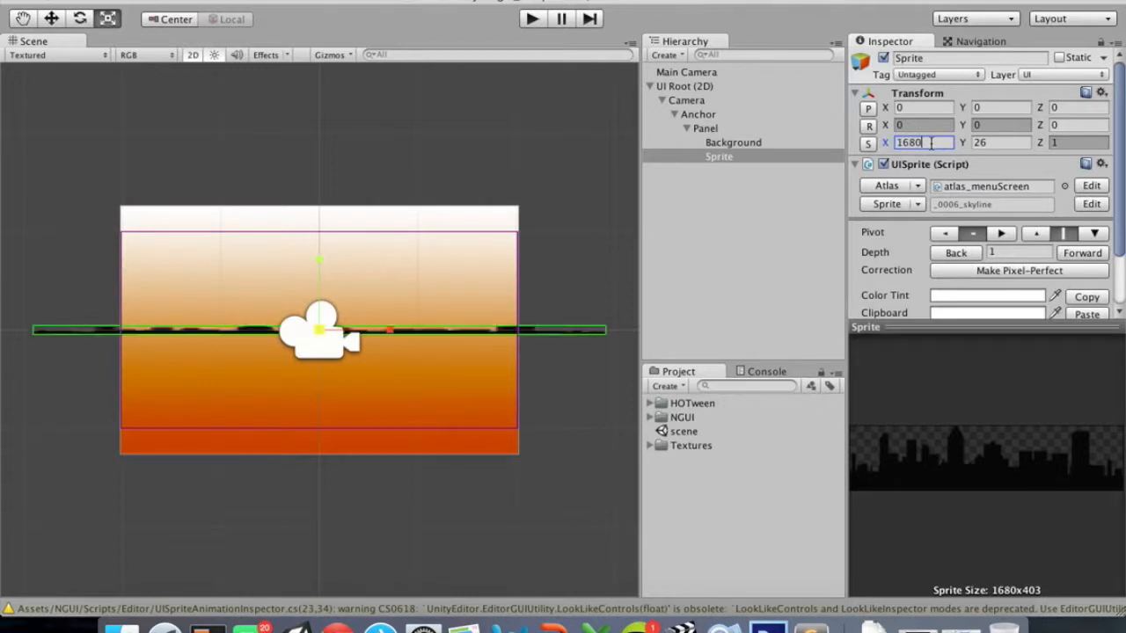
pyautogui.press('Tab')
pyautogui.write('403')
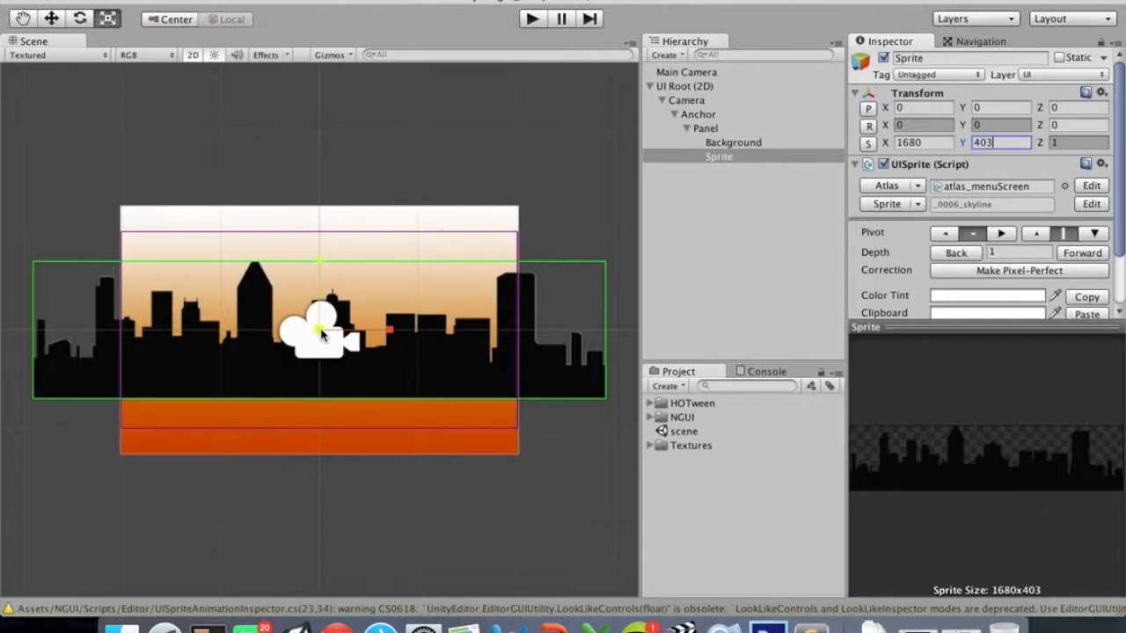
pyautogui.moveTo(321, 334); pyautogui.dragTo(302, 347)
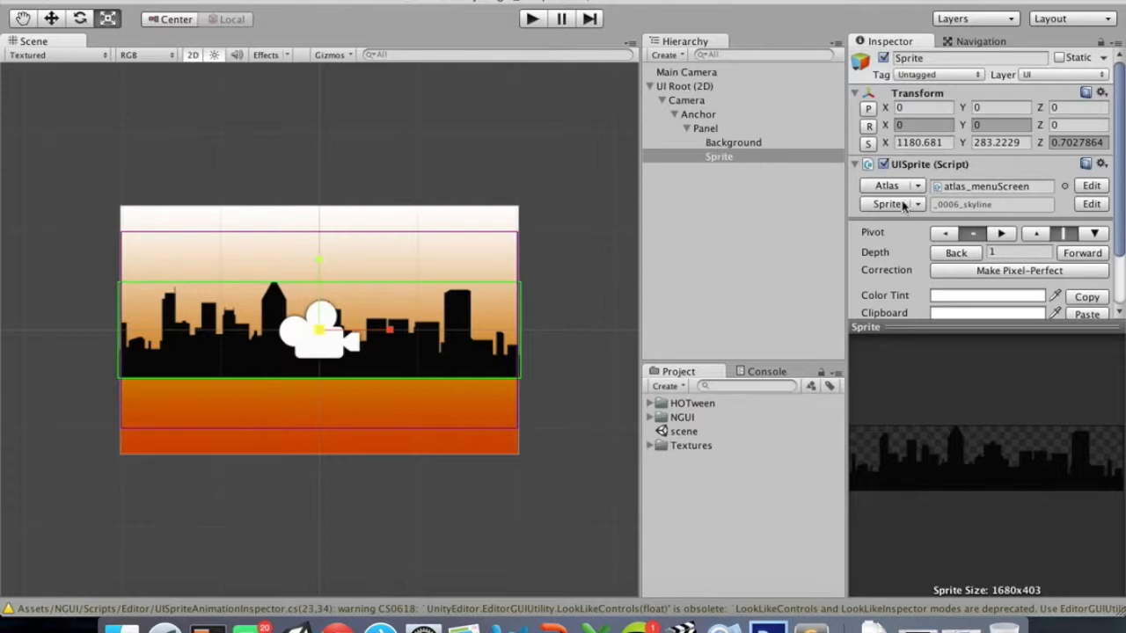
# Attach an NGUI anchor to the skyline sprite and assign the Panel as its Panel Container
pyautogui.scroll(-3, 903, 205)
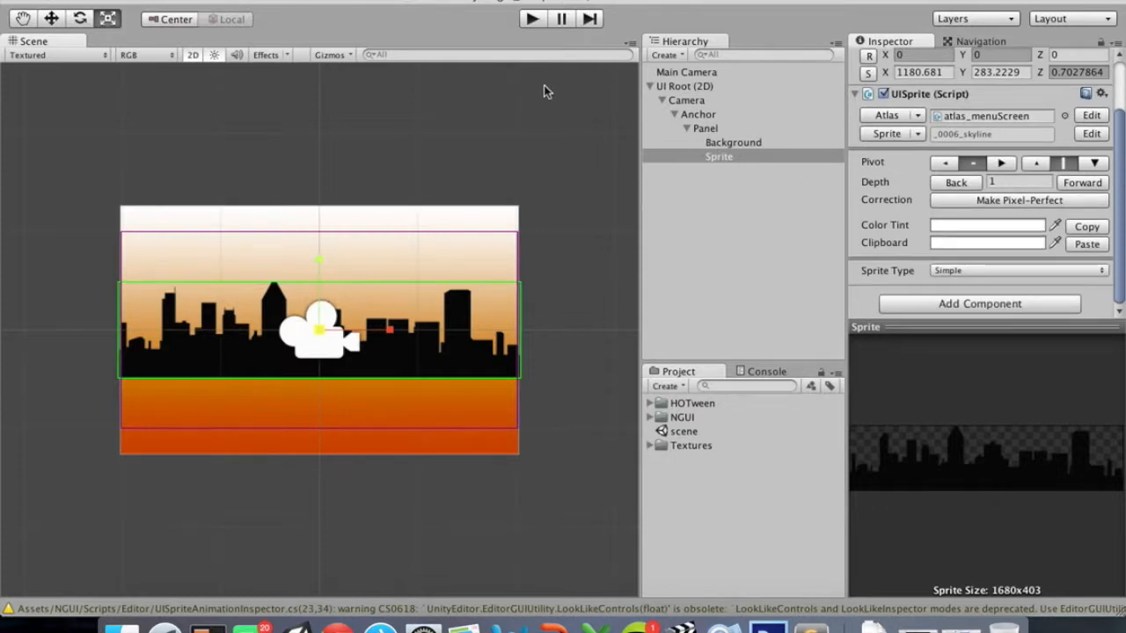
pyautogui.click(407, 0)
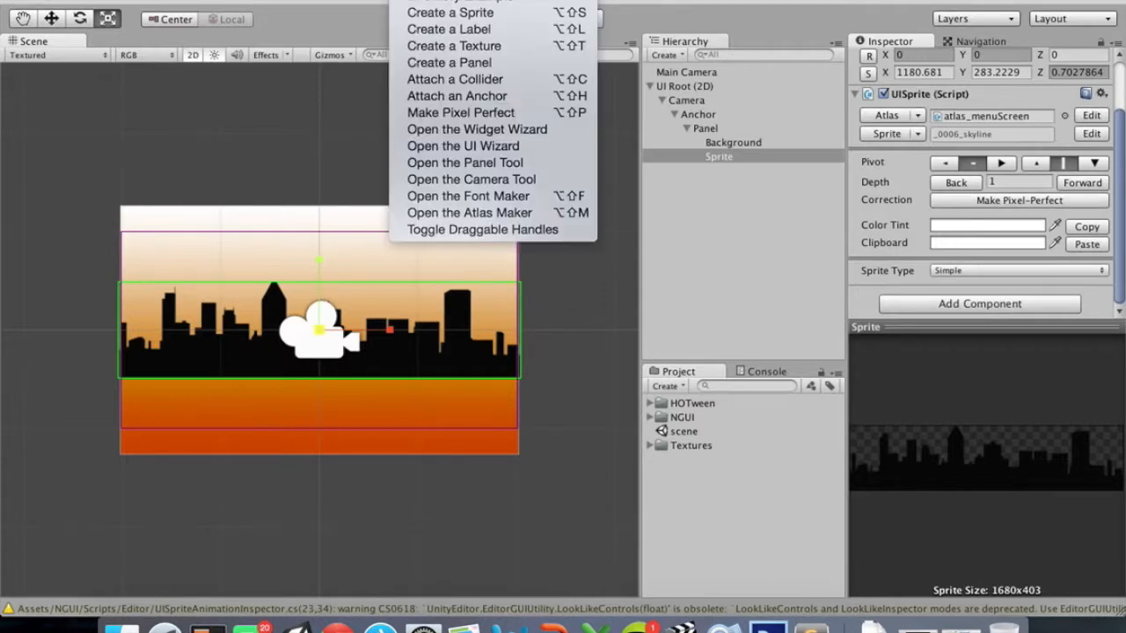
pyautogui.click(442, 96)
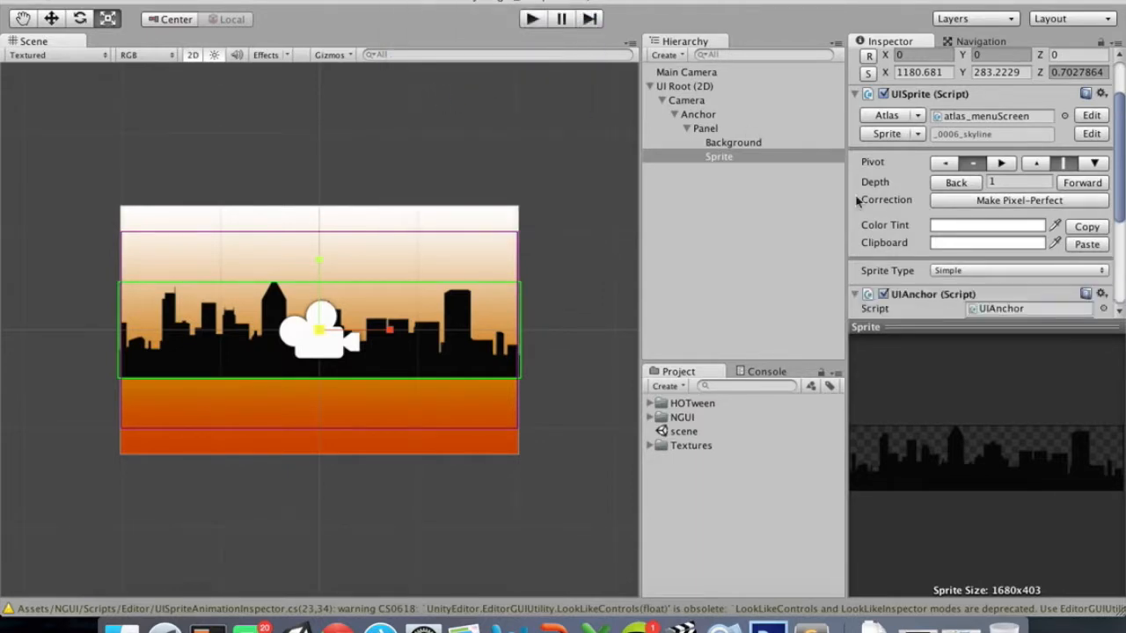
pyautogui.scroll(-5, 860, 198)
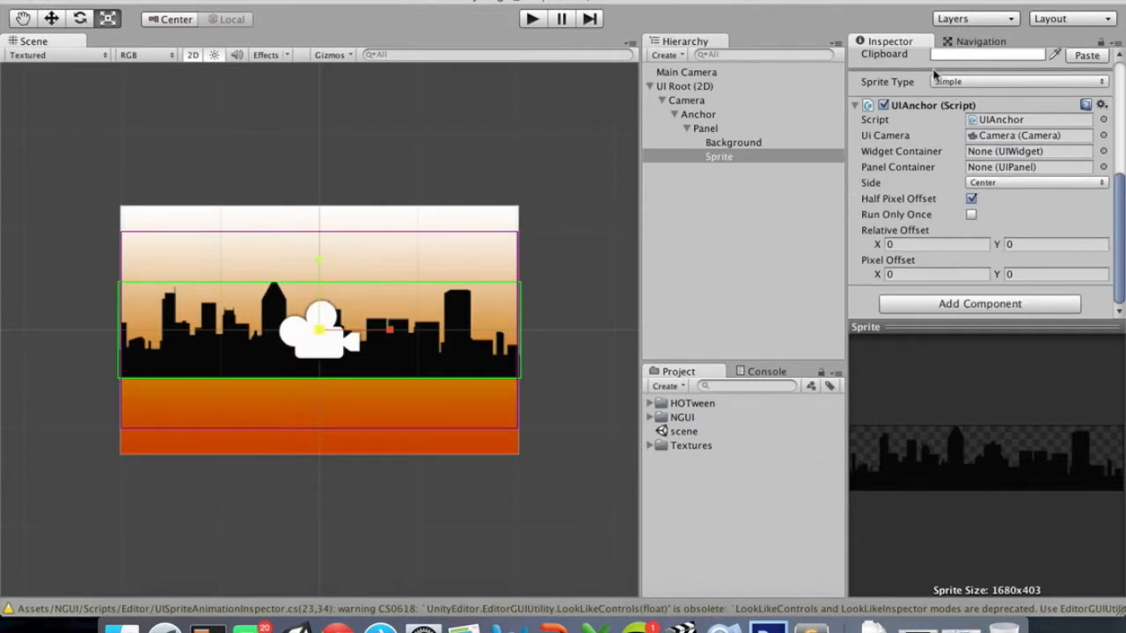
pyautogui.moveTo(704, 129); pyautogui.dragTo(984, 177)
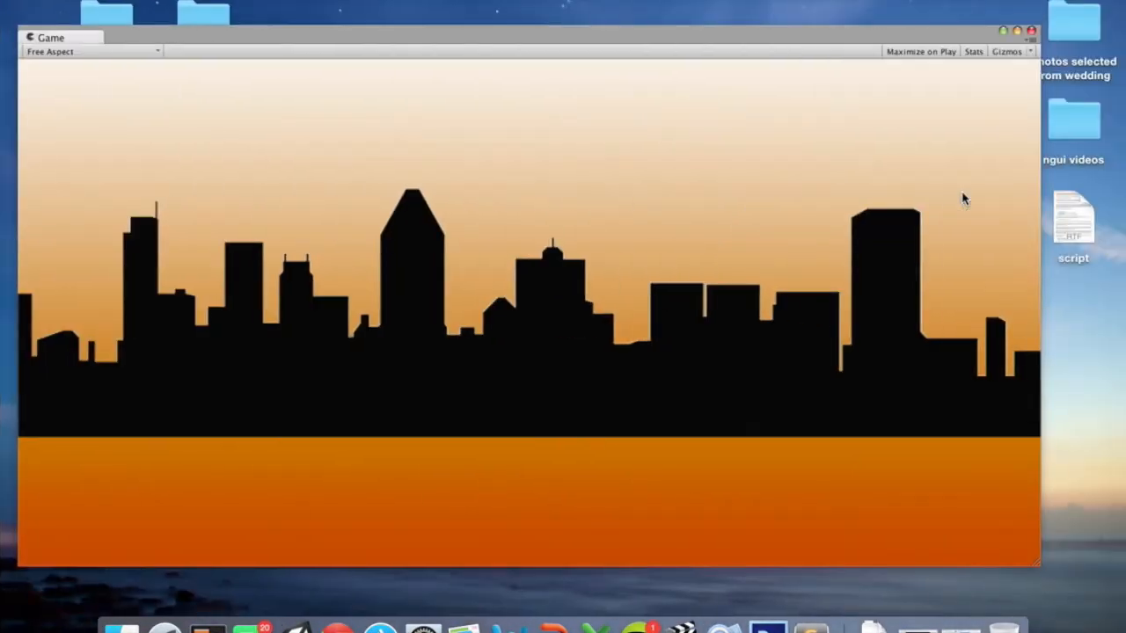
# Check the skyline's placement in the Photoshop conceptUI mockup and set the skyline sprite's anchor Side to Bottom back in Unity
pyautogui.hotkey('ctrl', 'Right')
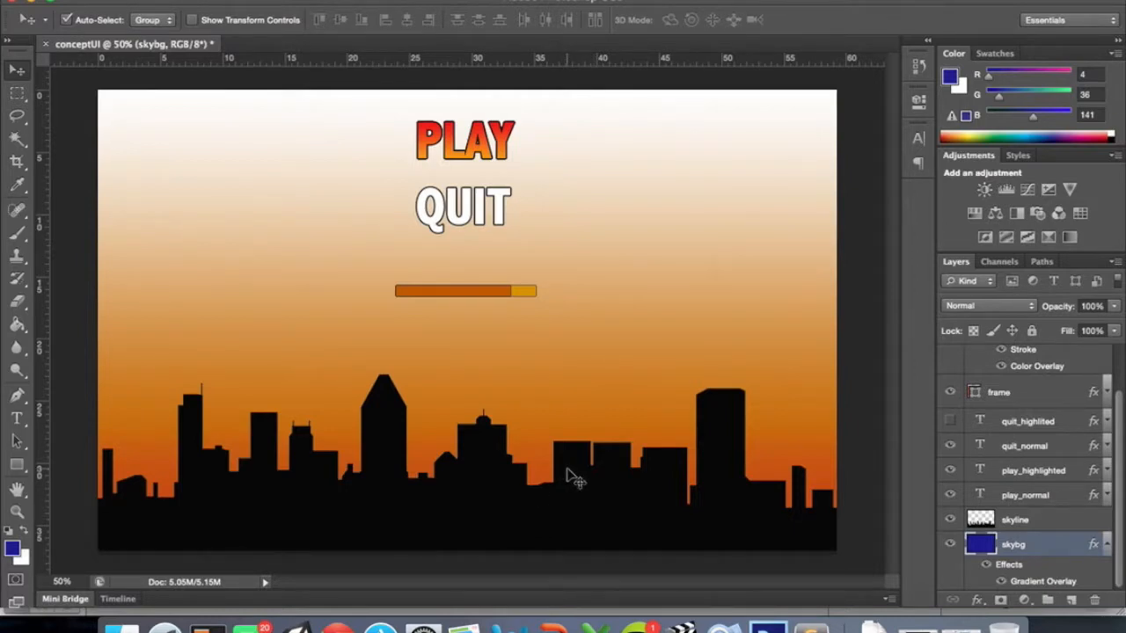
pyautogui.hotkey('ctrl', 'Left')
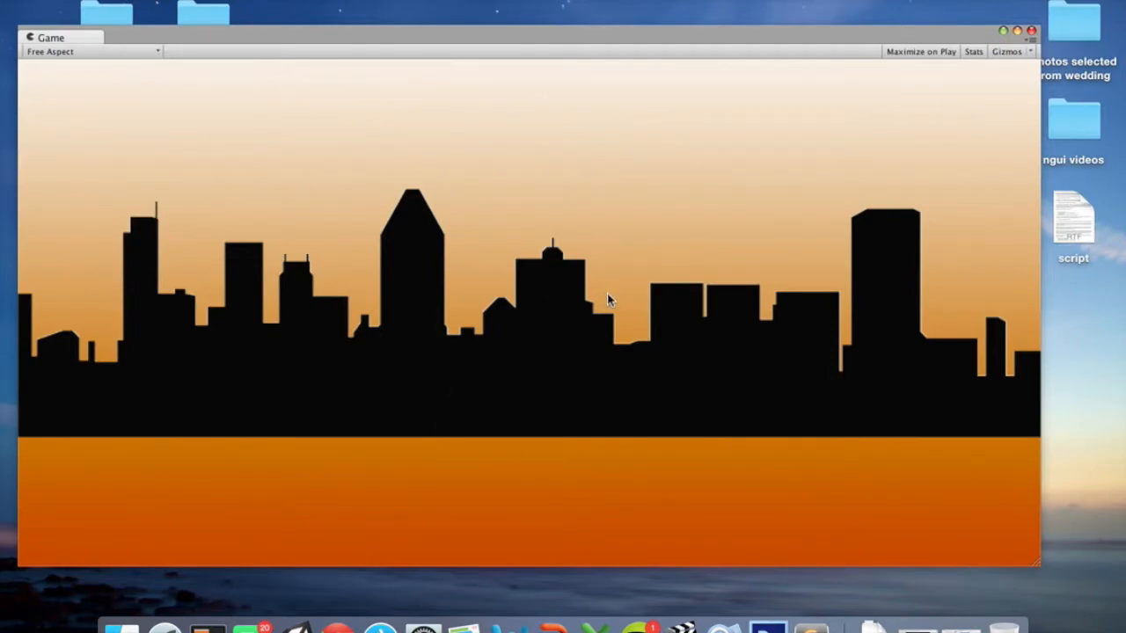
pyautogui.hotkey('ctrl', 'Left')
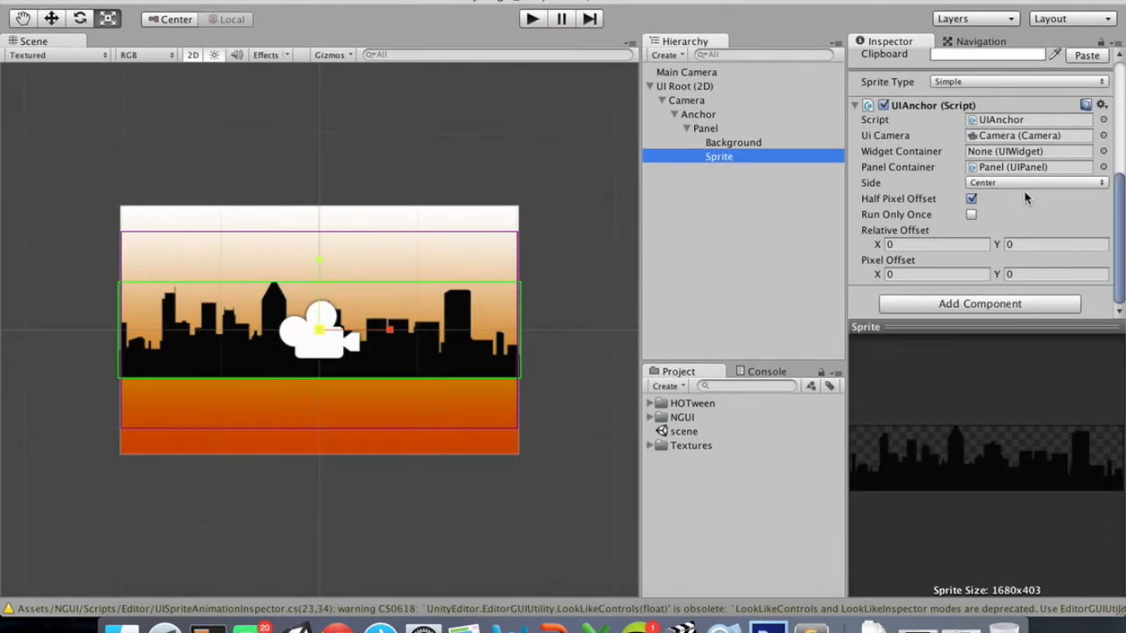
pyautogui.click(1025, 184)
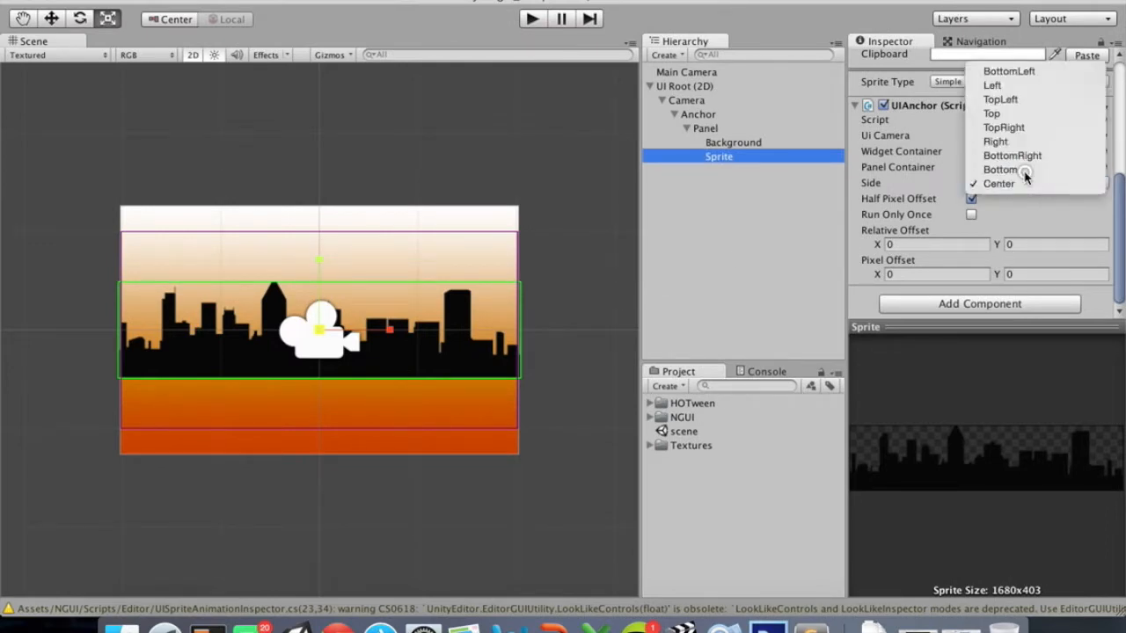
pyautogui.click(1026, 172)
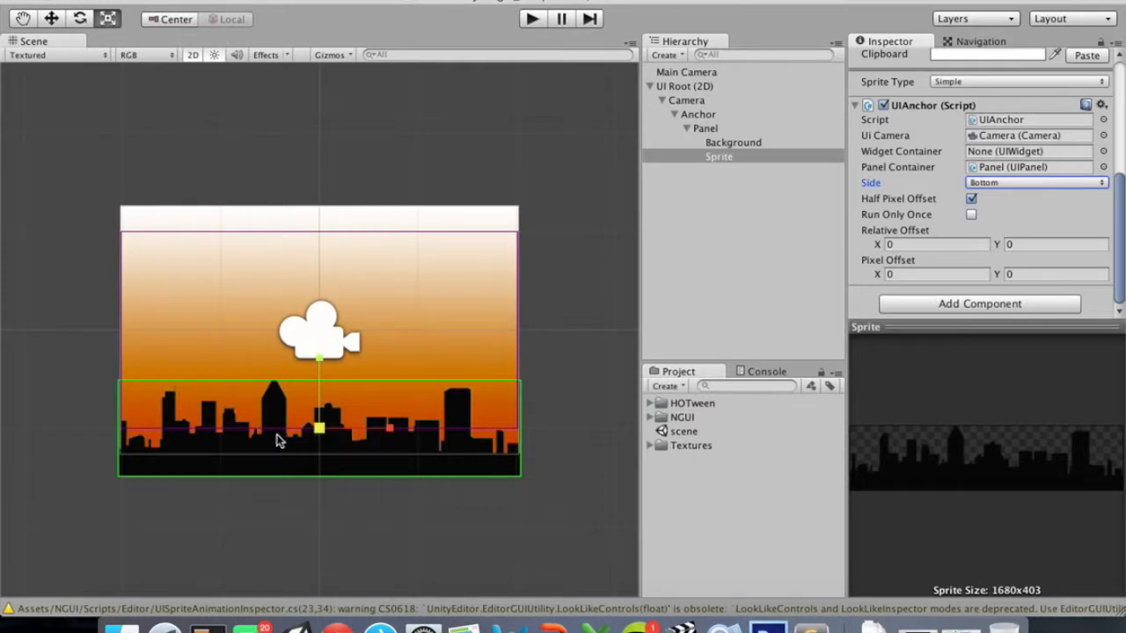
# Check the skyline in the Game view and raise it by setting its UIAnchor Relative Offset Y to 0.23
pyautogui.scroll(5, 271, 436)
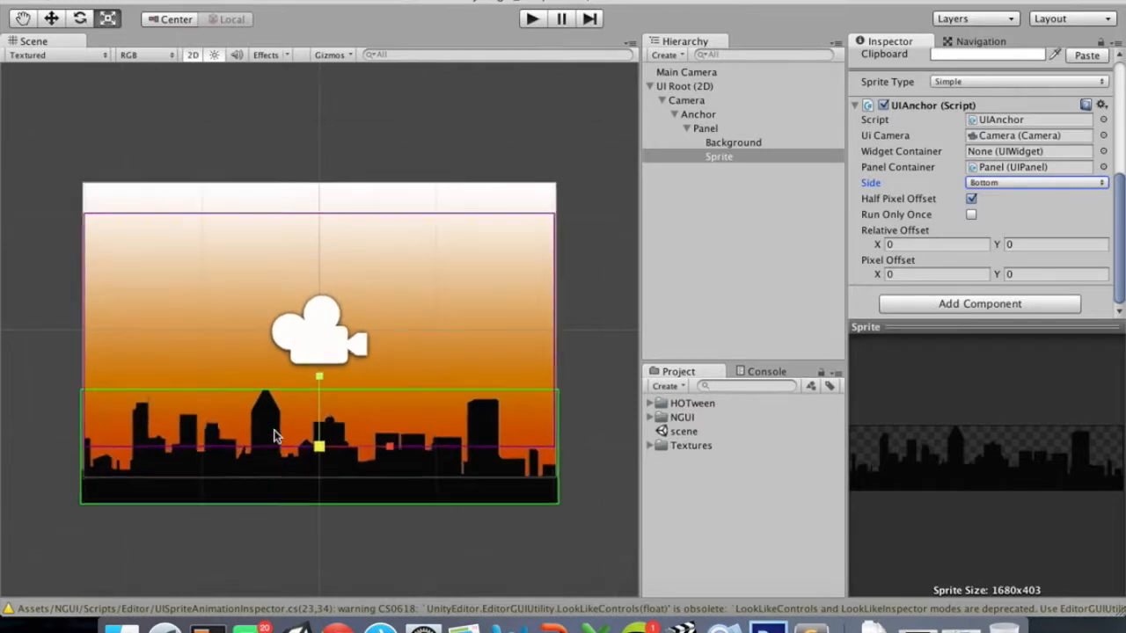
pyautogui.scroll(1, 274, 436)
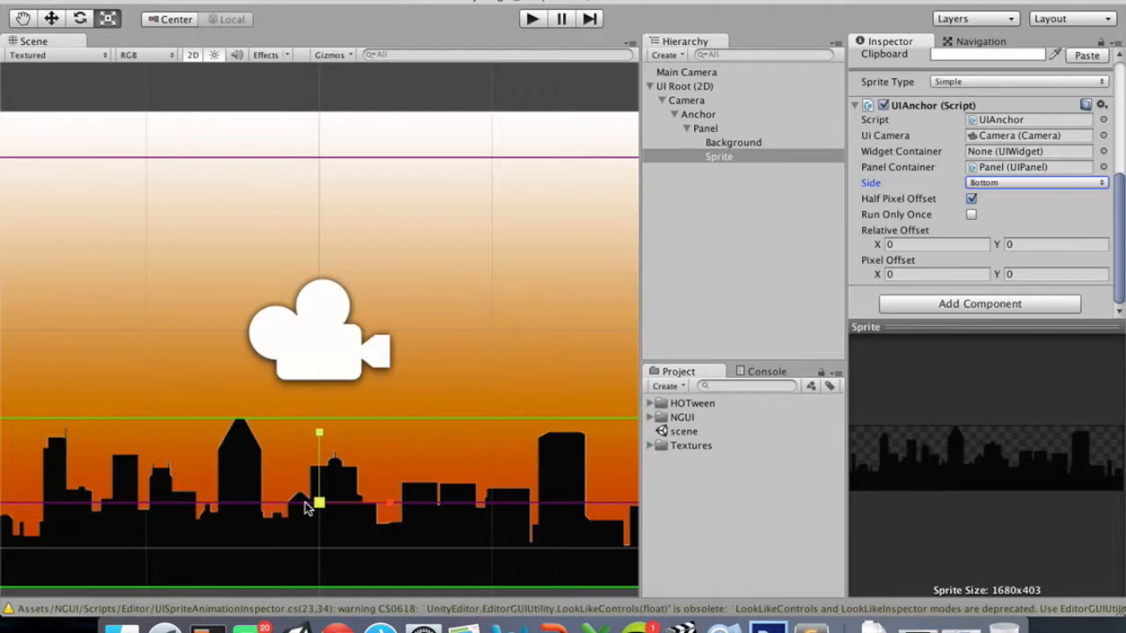
pyautogui.hotkey('ctrl', 'Right')
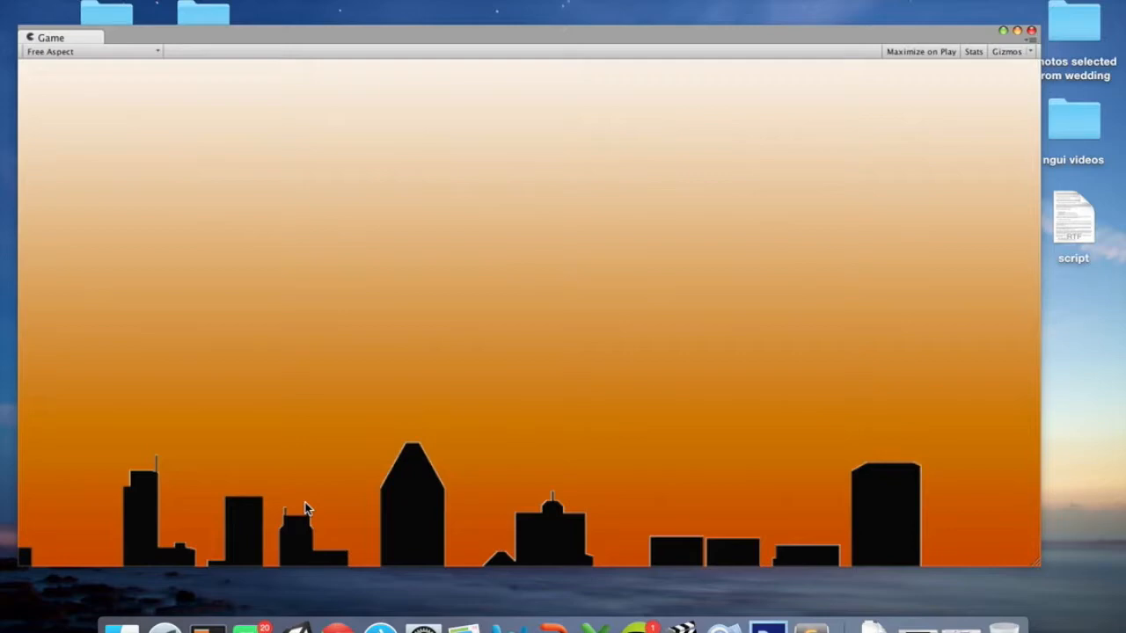
pyautogui.hotkey('ctrl', 'Left')
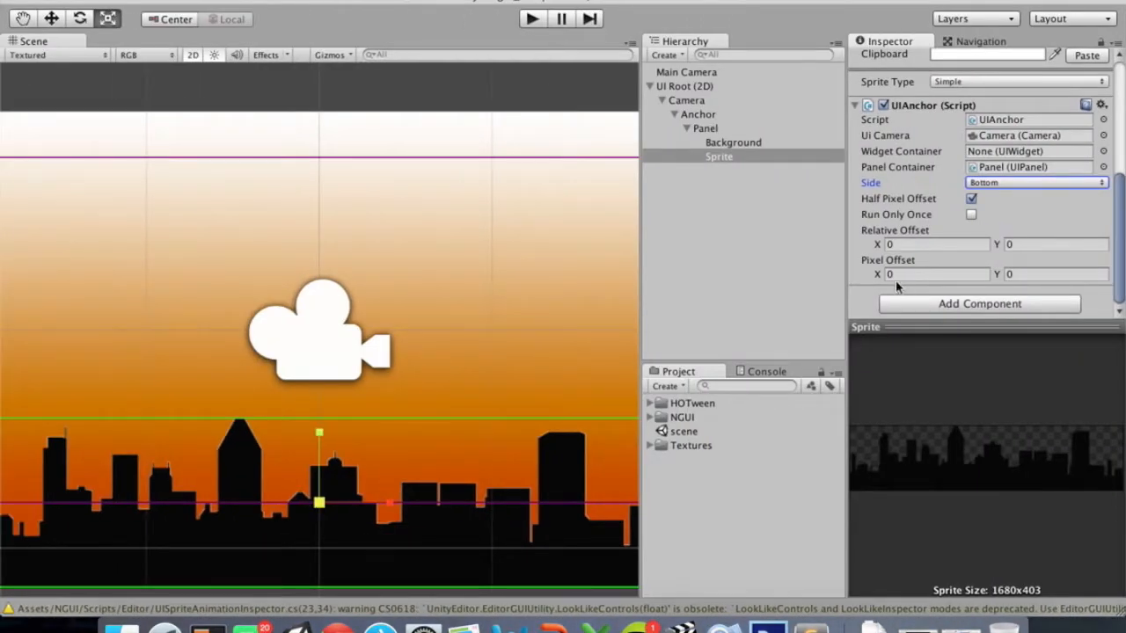
pyautogui.click(1000, 246)
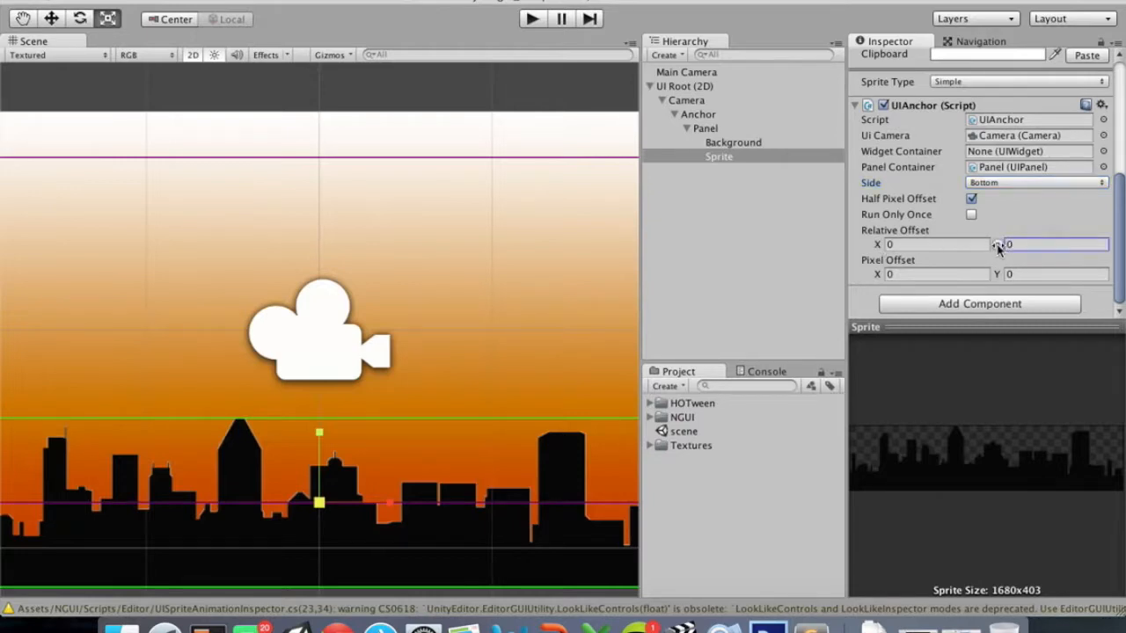
pyautogui.moveTo(1000, 247); pyautogui.dragTo(1020, 244)
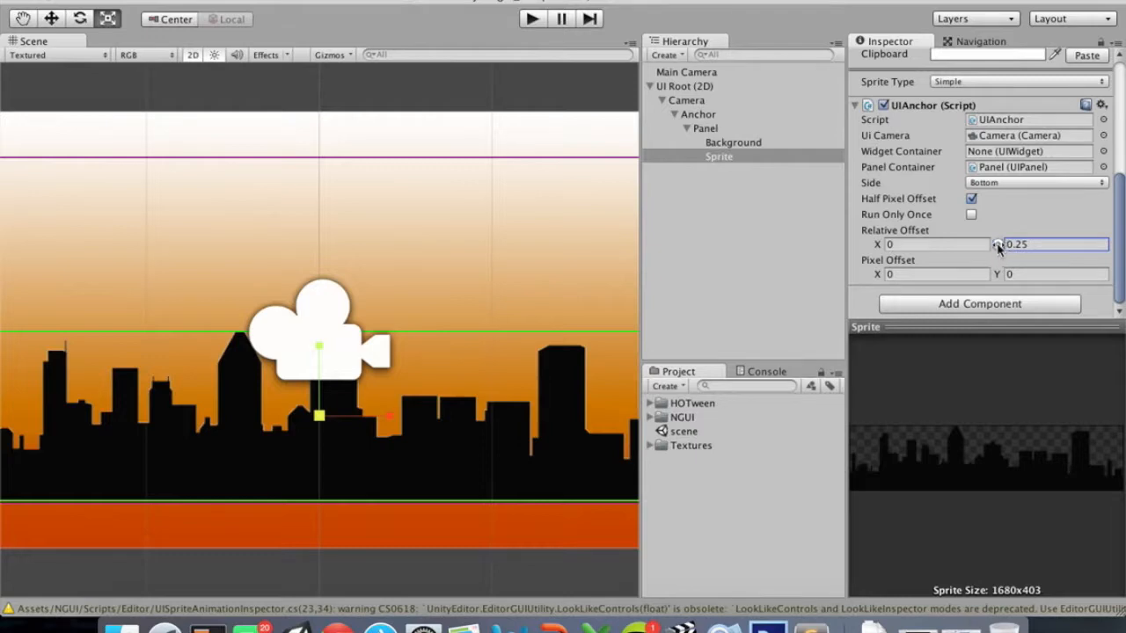
pyautogui.moveTo(999, 244); pyautogui.dragTo(1002, 243)
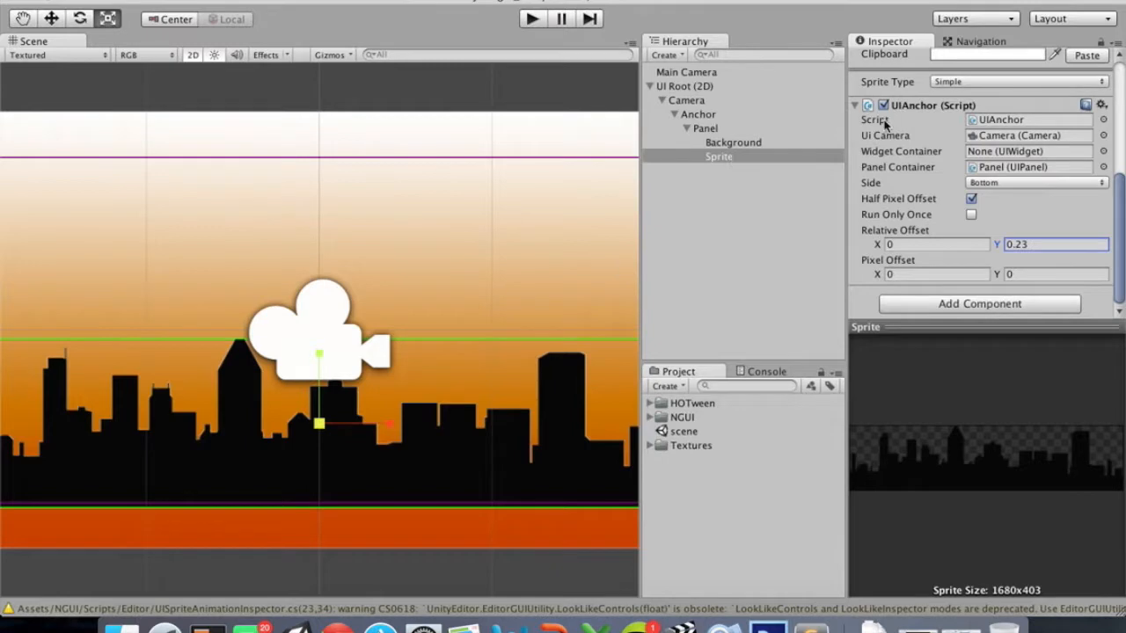
# Rename the selected skyline image's Sprite object under the Panel as skyline
pyautogui.click(717, 157)
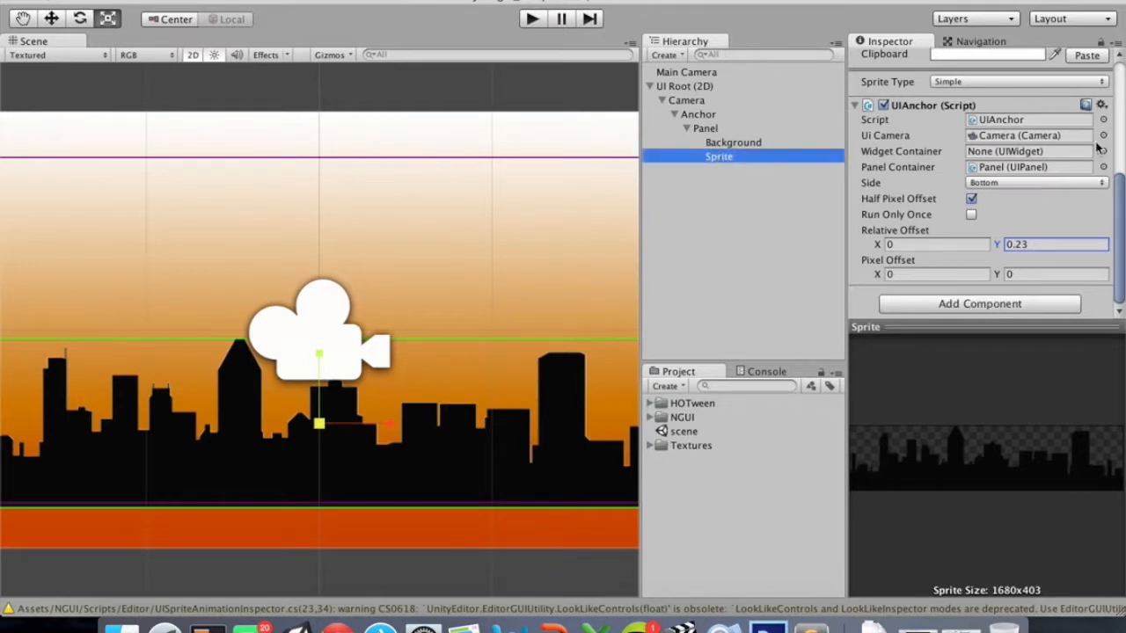
pyautogui.scroll(5, 1098, 150)
pyautogui.click(981, 58)
pyautogui.doubleClick(983, 58)
pyautogui.write('skyline')
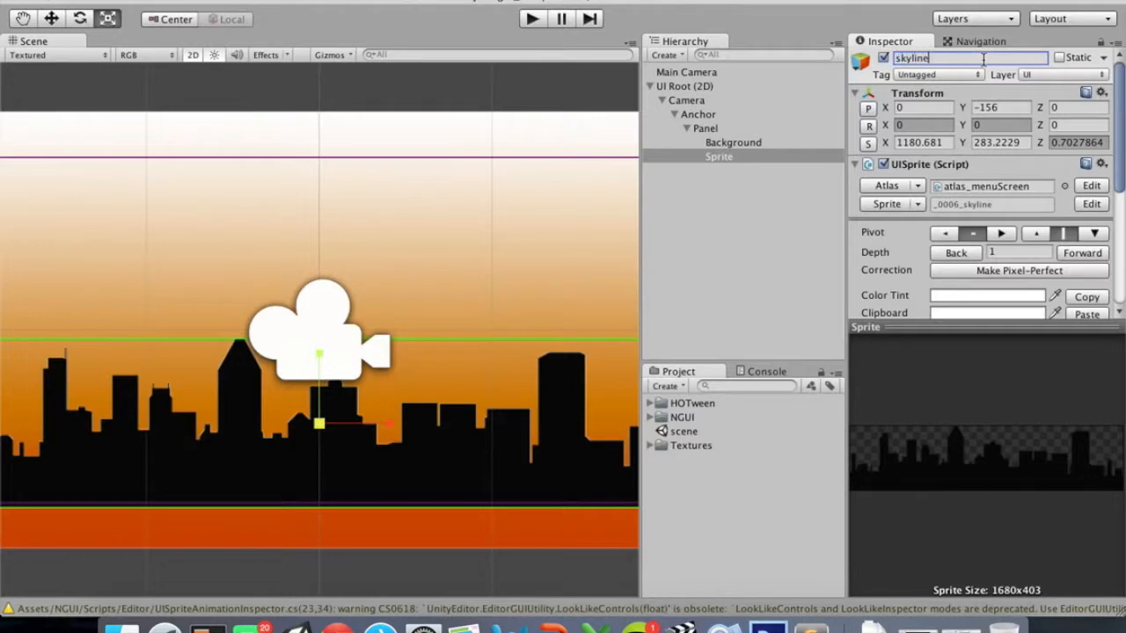
pyautogui.press('Return')
# Create an NGUI sprite under the Panel and assign it the _0005_play_normal image from atlas_menuScreen
pyautogui.click(746, 206)
pyautogui.click(696, 128)
pyautogui.click(418, 0)
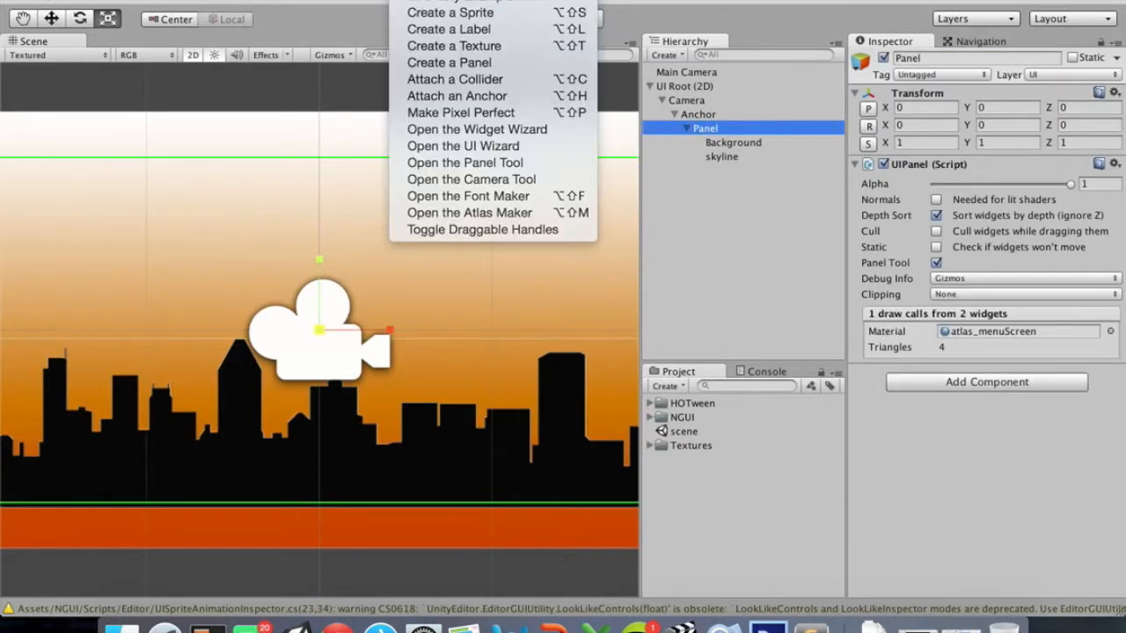
pyautogui.click(426, 14)
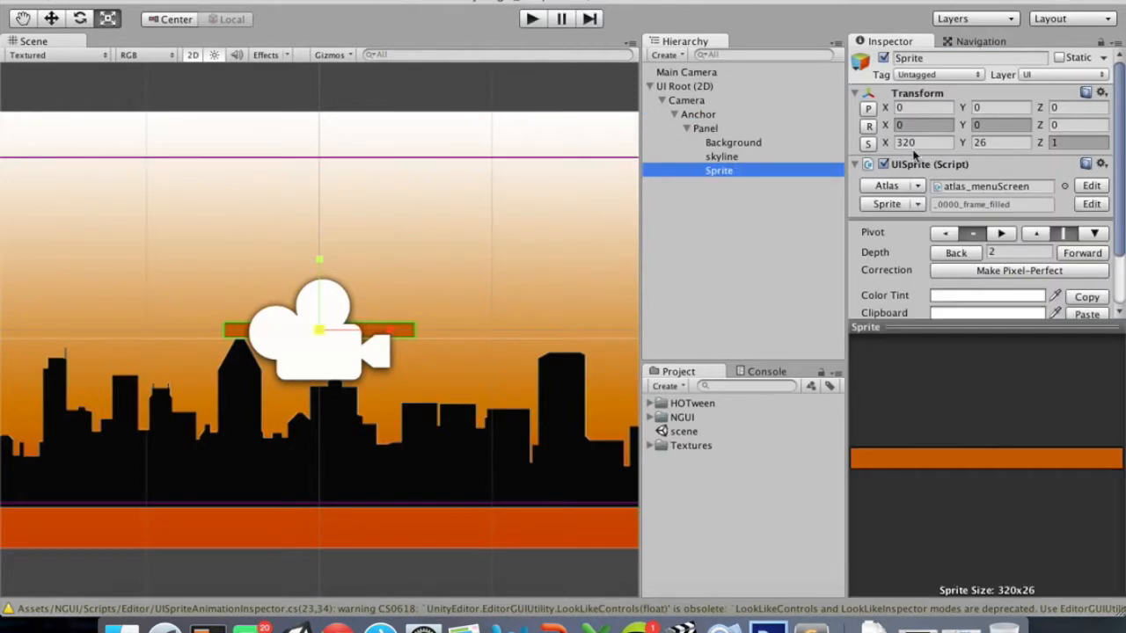
pyautogui.click(918, 205)
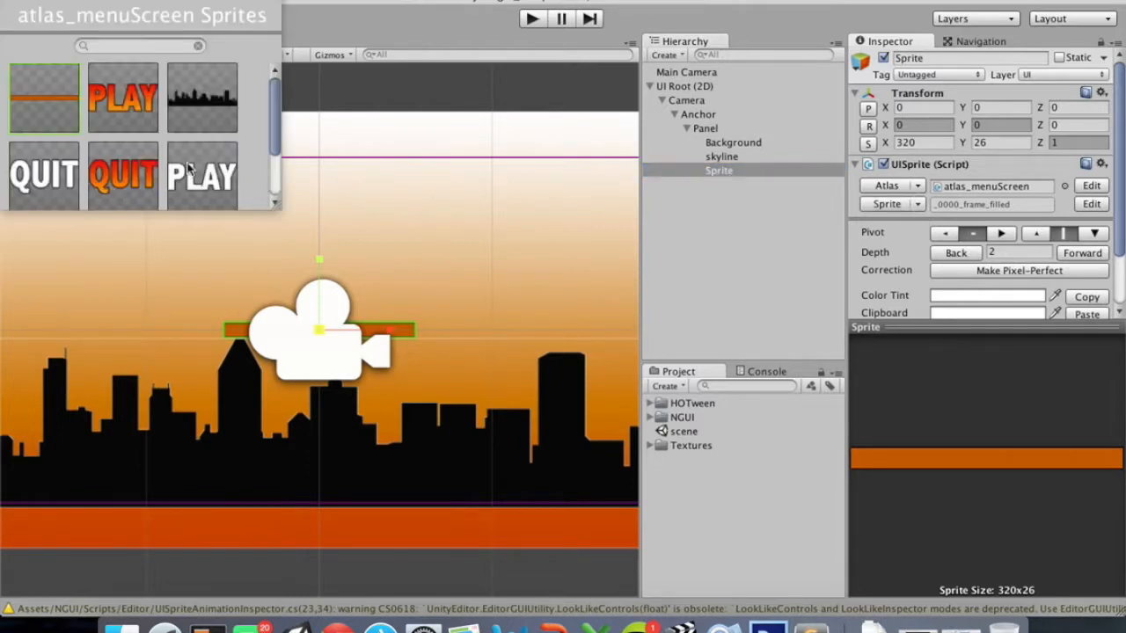
pyautogui.click(202, 168)
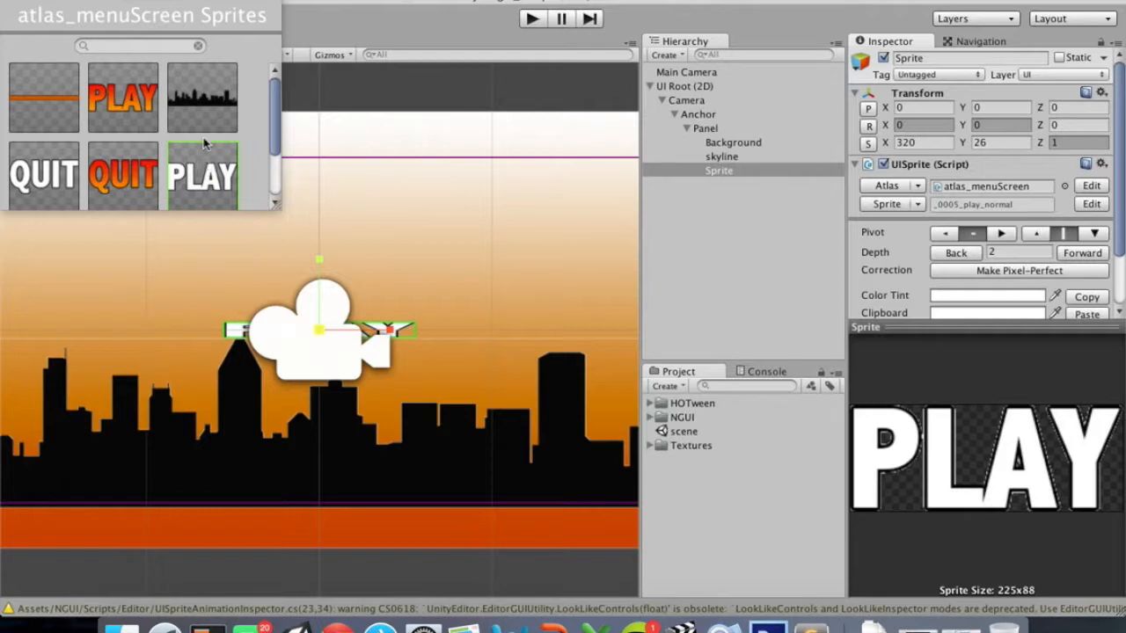
pyautogui.click(12, 1)
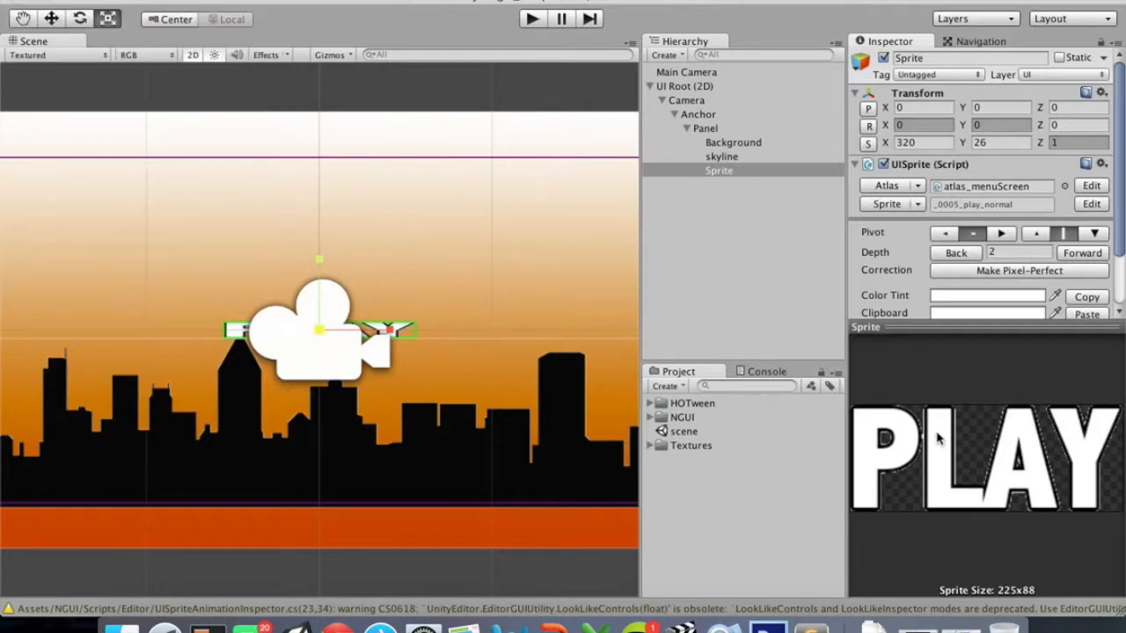
# Set the PLAY sprite's scale to 225 by 88 and compare the Game view with the Photoshop conceptUI mockup
pyautogui.click(915, 143)
pyautogui.write('225')
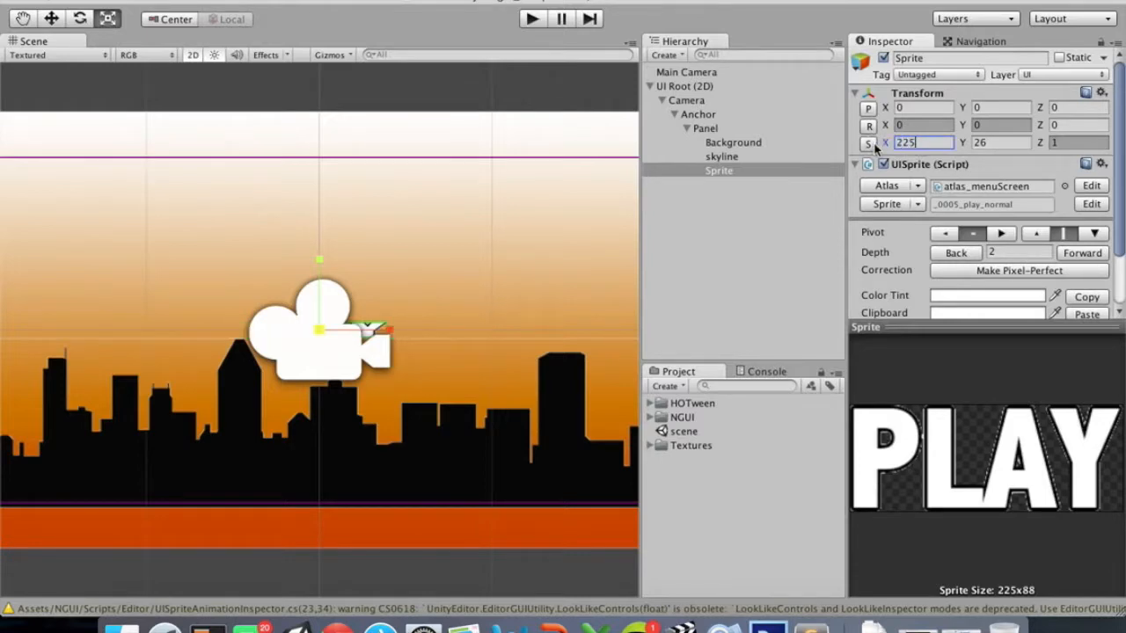
pyautogui.press('Tab')
pyautogui.write('88')
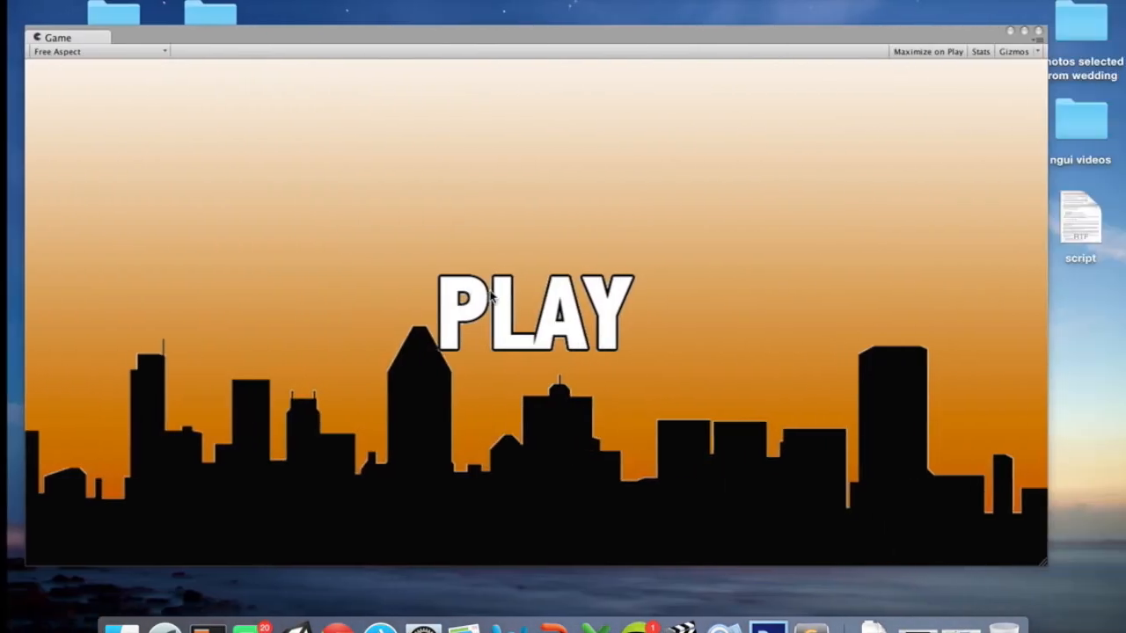
pyautogui.hotkey('ctrl', 'Right')
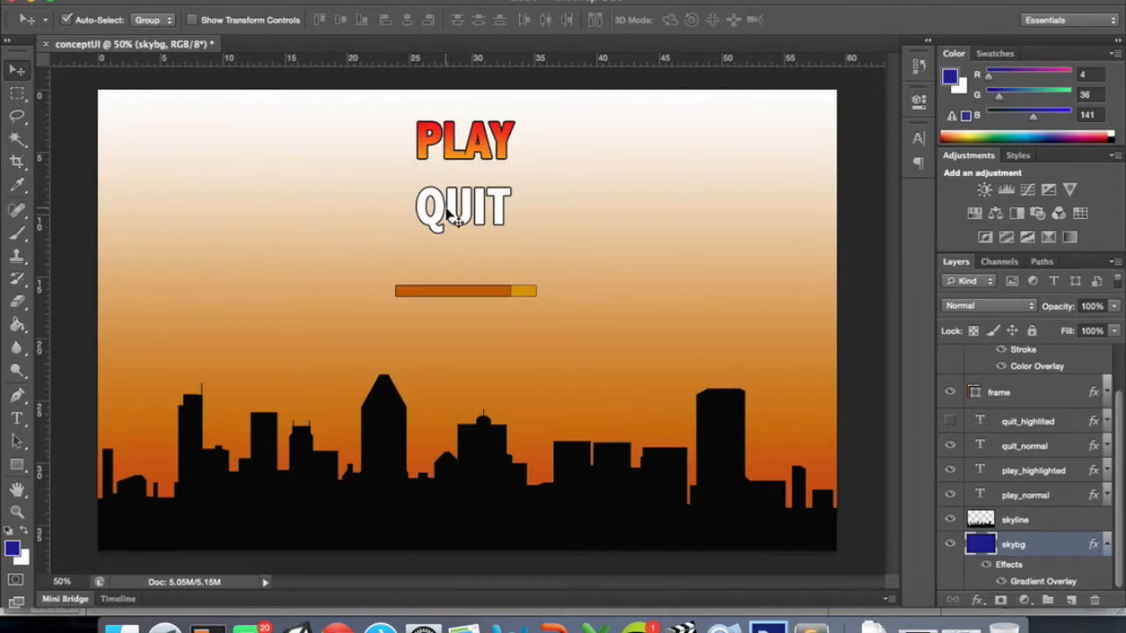
pyautogui.hotkey('ctrl', 'Left')
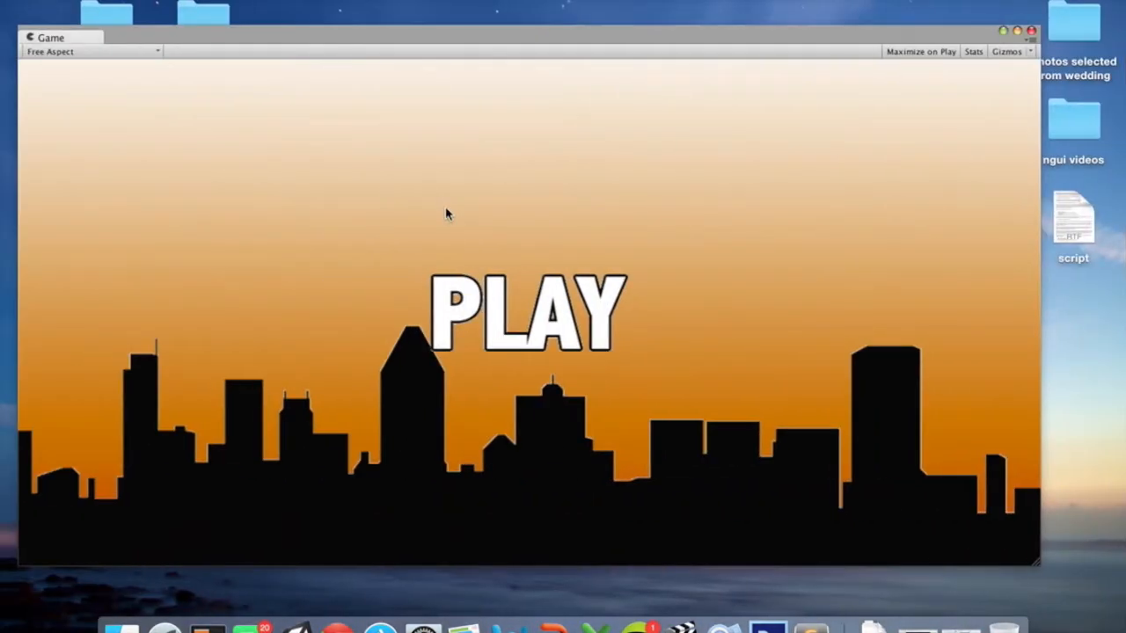
pyautogui.hotkey('ctrl', 'Left')
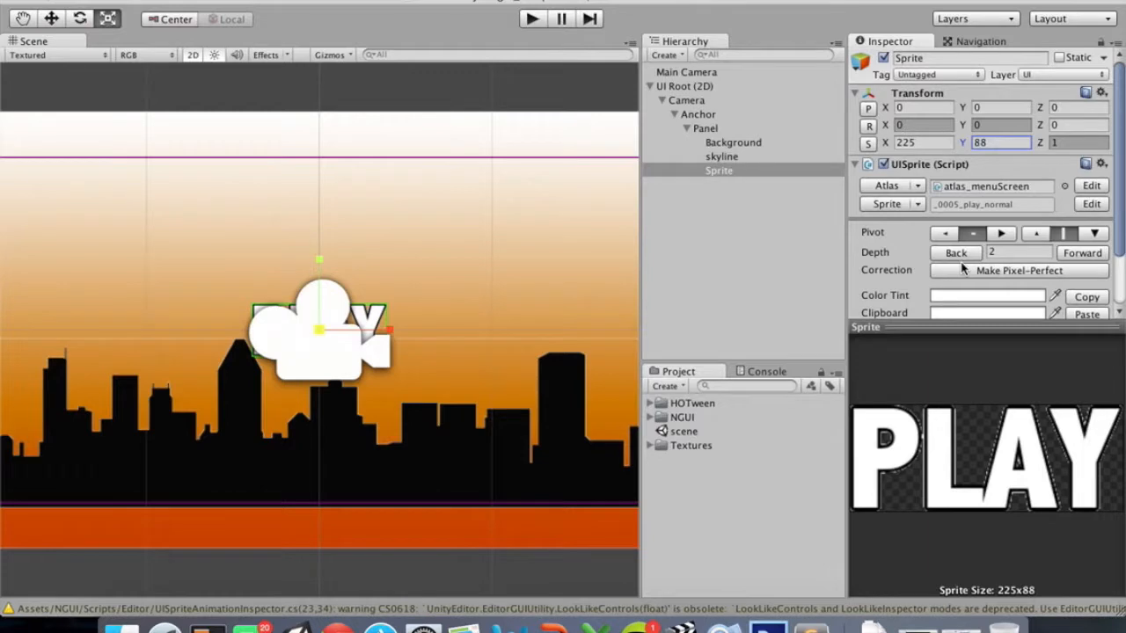
# Attach an NGUI anchor to the PLAY sprite and assign the Panel as its Panel Container
pyautogui.click(408, 0)
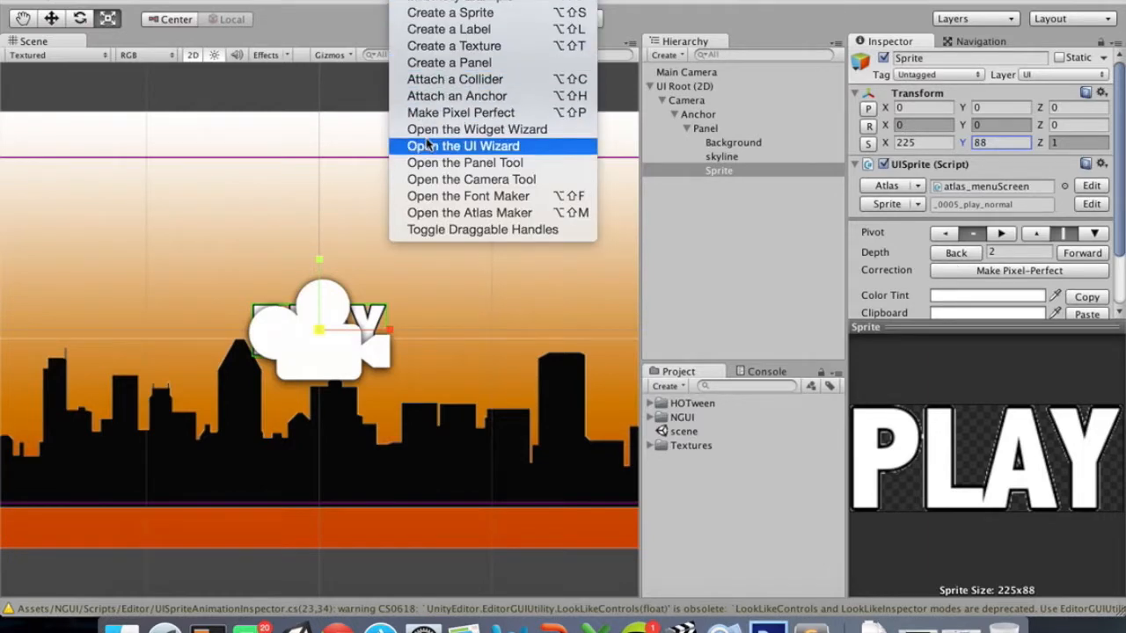
pyautogui.click(431, 98)
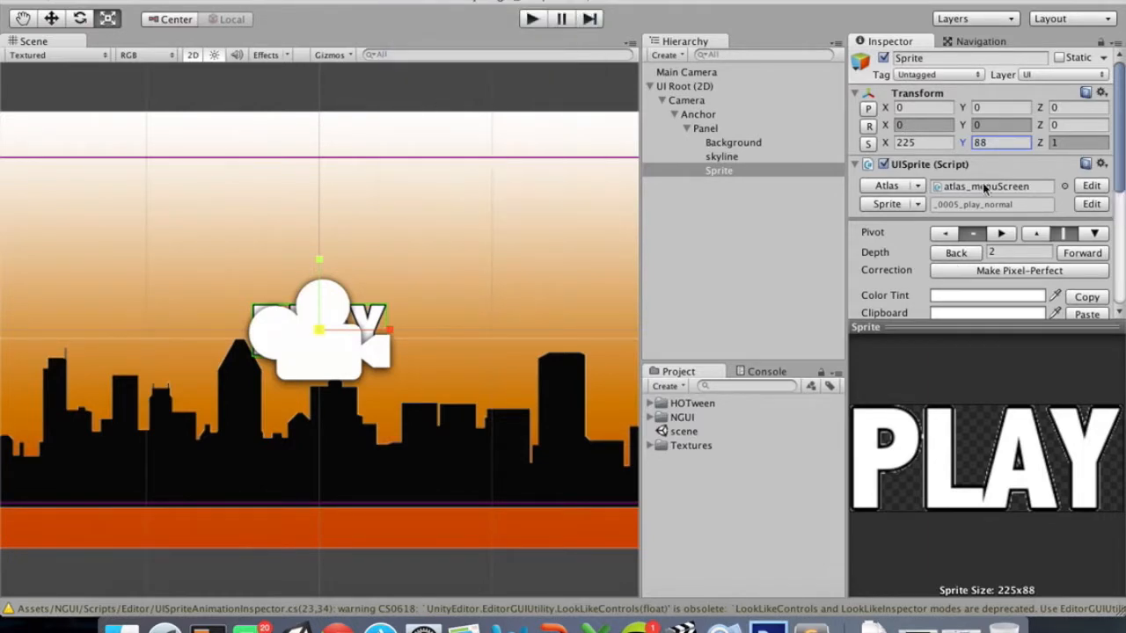
pyautogui.scroll(-5, 982, 183)
pyautogui.moveTo(707, 130); pyautogui.dragTo(985, 175)
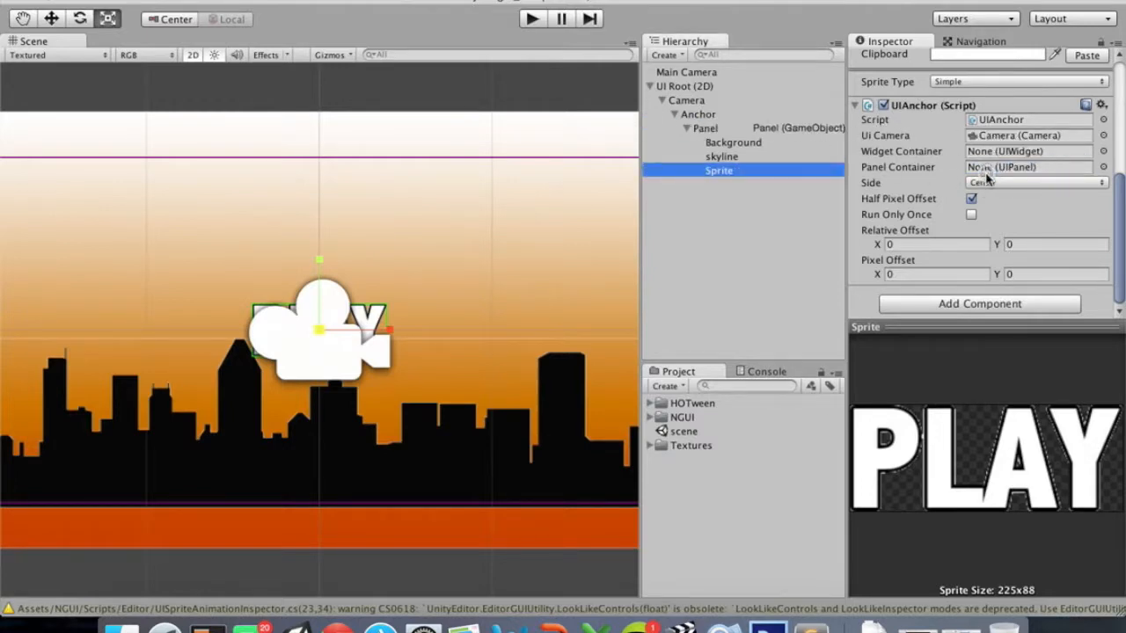
pyautogui.moveTo(705, 129); pyautogui.dragTo(974, 173)
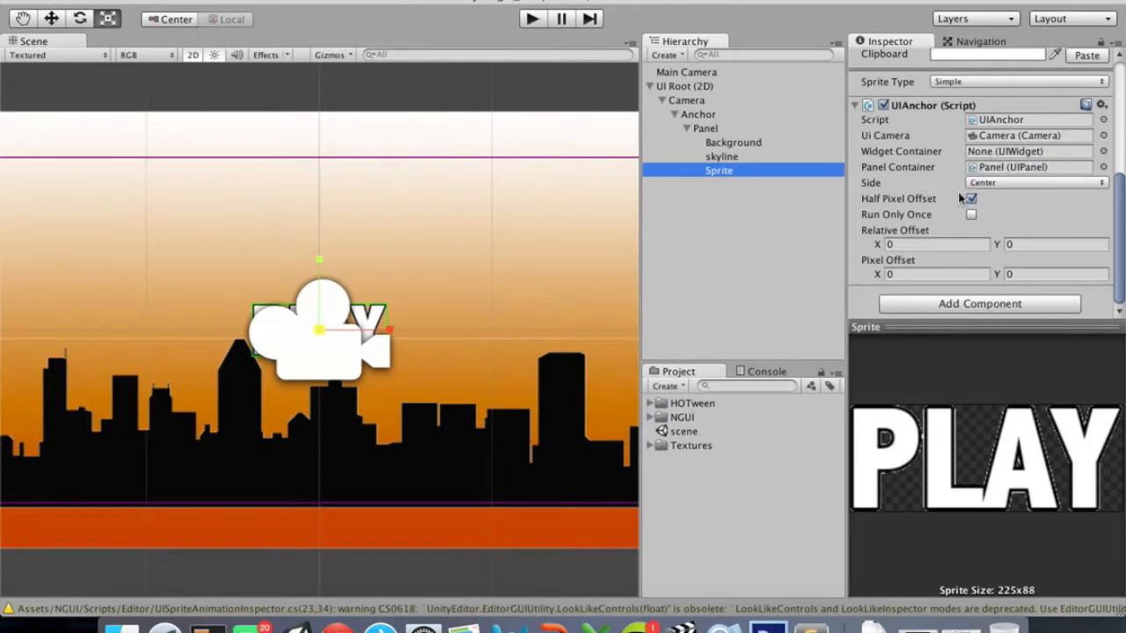
# Set the PLAY sprite's anchor Side to Top with Relative Offset Y -0.15, and check its placement in the Game view
pyautogui.click(983, 183)
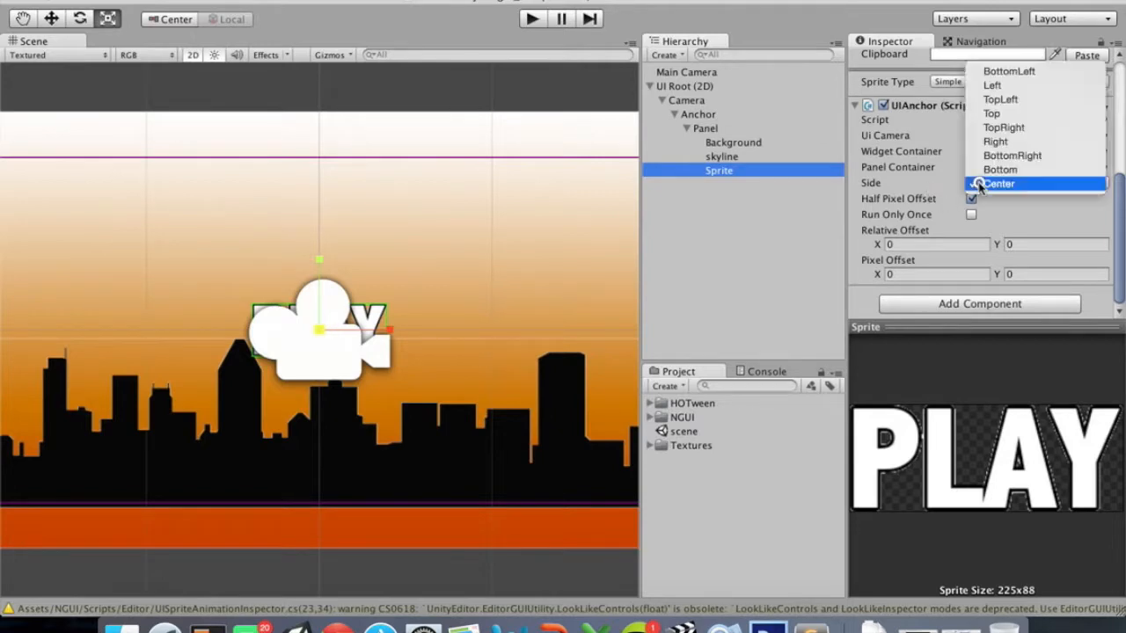
pyautogui.click(992, 114)
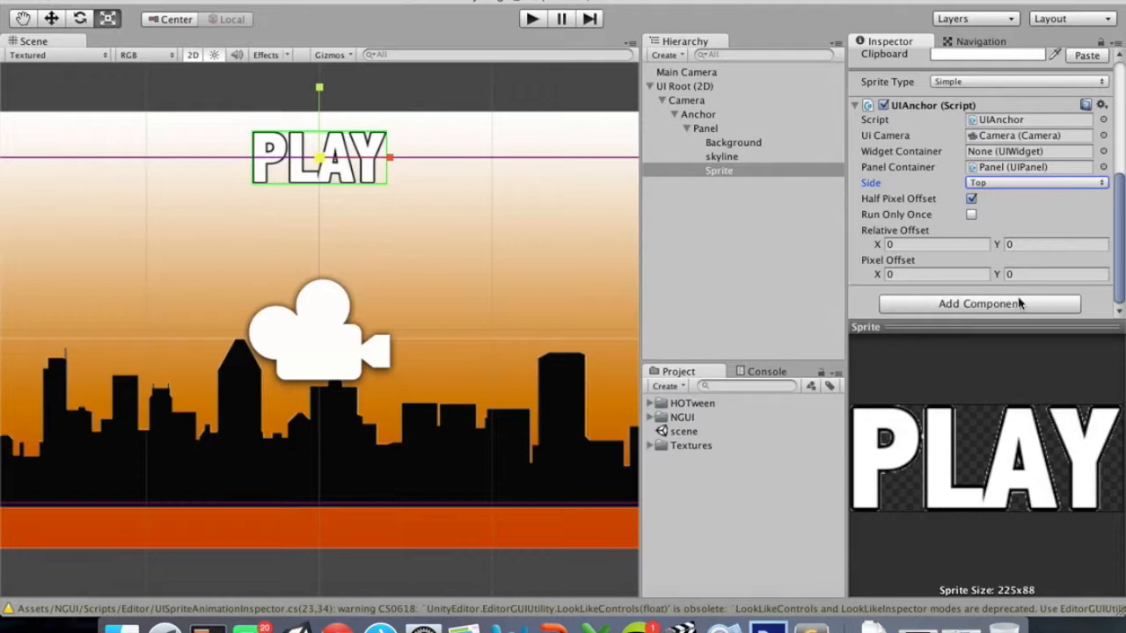
pyautogui.click(1000, 245)
pyautogui.moveTo(1000, 244); pyautogui.dragTo(995, 247)
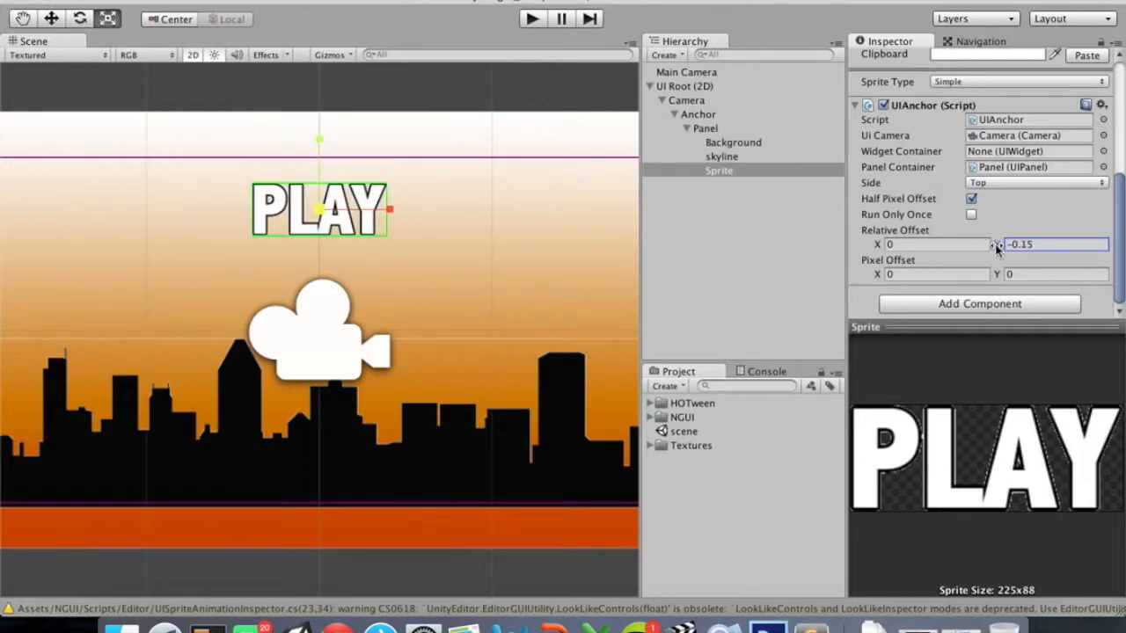
pyautogui.hotkey('ctrl', 'Right')
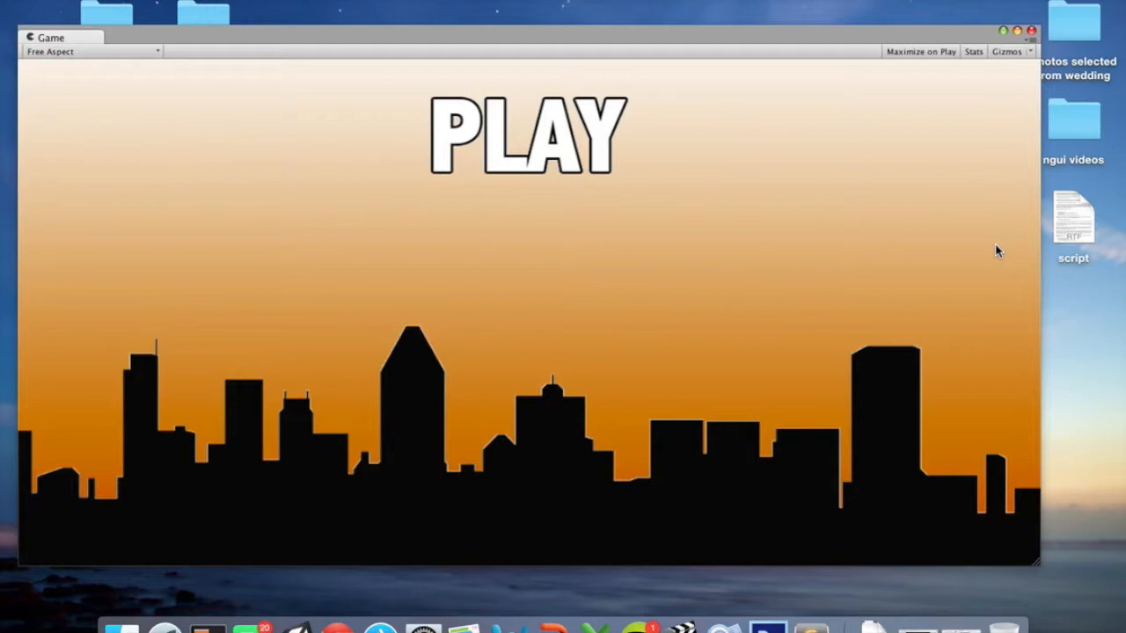
pyautogui.hotkey('ctrl', 'Left')
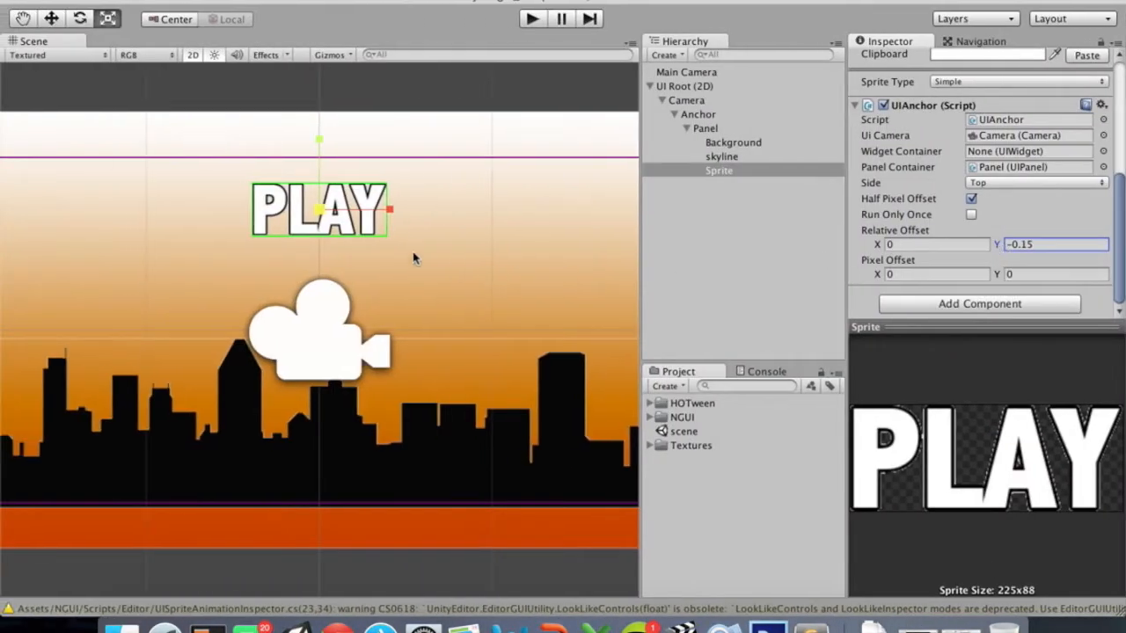
# Shrink the PLAY sprite uniformly to about 127 by 49 and check its size in the Game view
pyautogui.moveTo(320, 210); pyautogui.dragTo(288, 211)
pyautogui.hotkey('ctrl', 'Right')
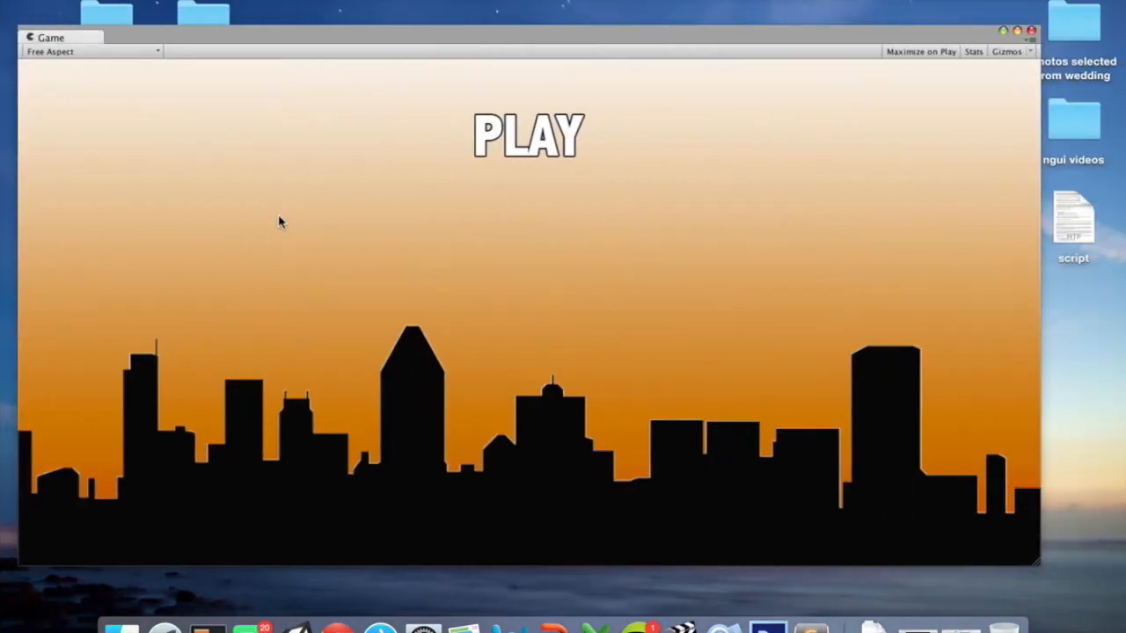
pyautogui.hotkey('ctrl', 'Left')
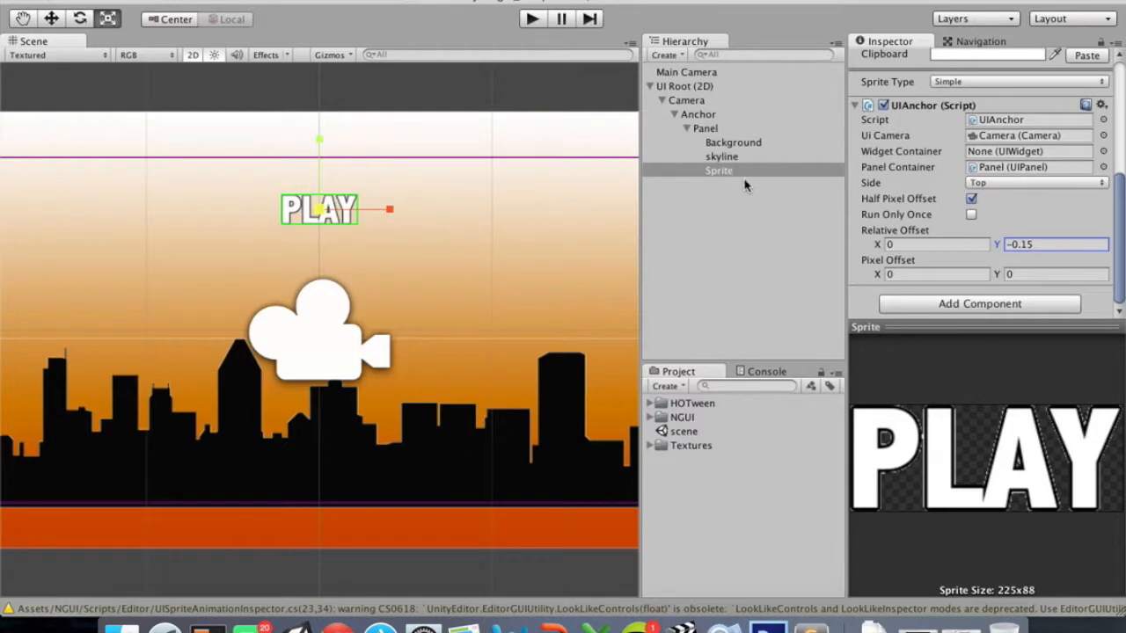
# Rename the PLAY sprite object as actionPlay
pyautogui.click(729, 172)
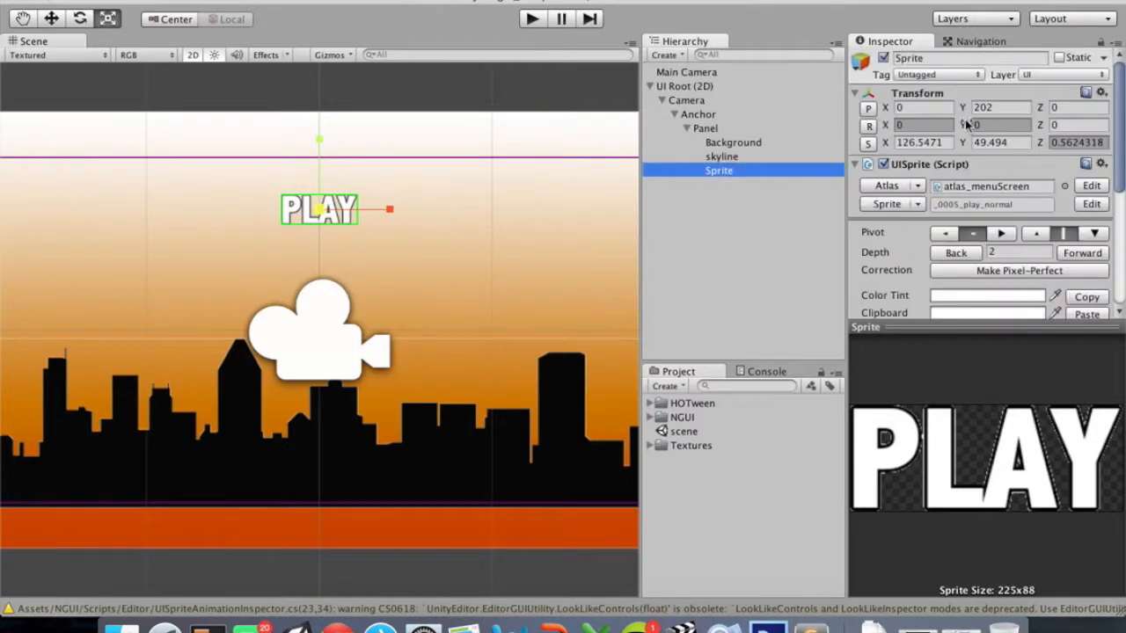
pyautogui.click(955, 58)
pyautogui.write('actionPlay')
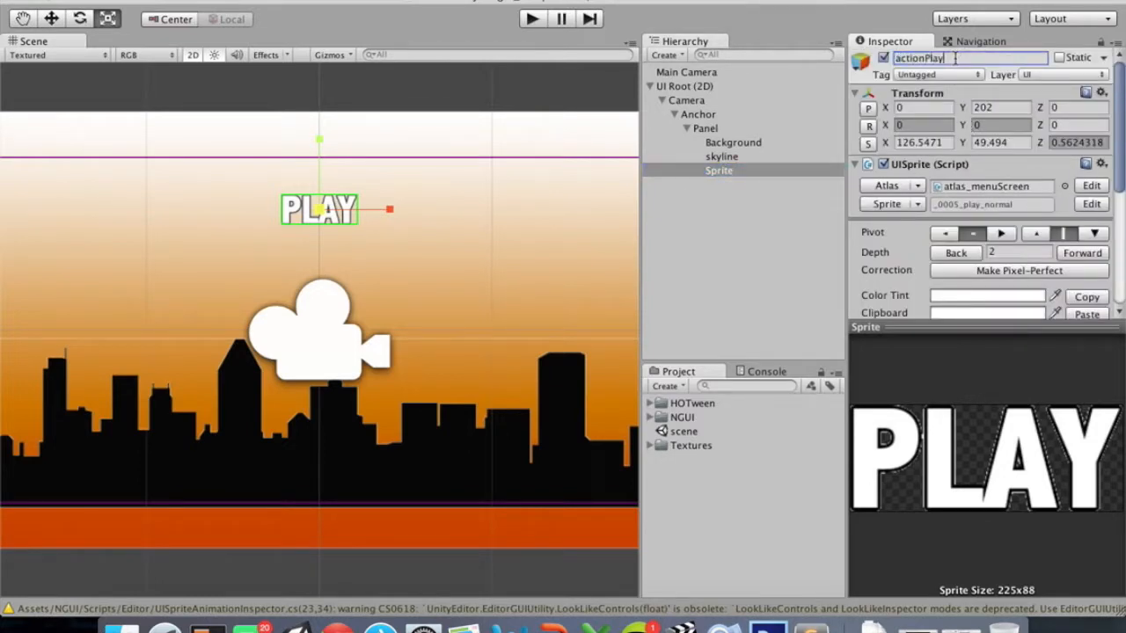
pyautogui.press('Return')
# Duplicate the actionPlay sprite under the Panel and try to rename the copy as actionQuit
pyautogui.rightClick(728, 175)
pyautogui.click(756, 247)
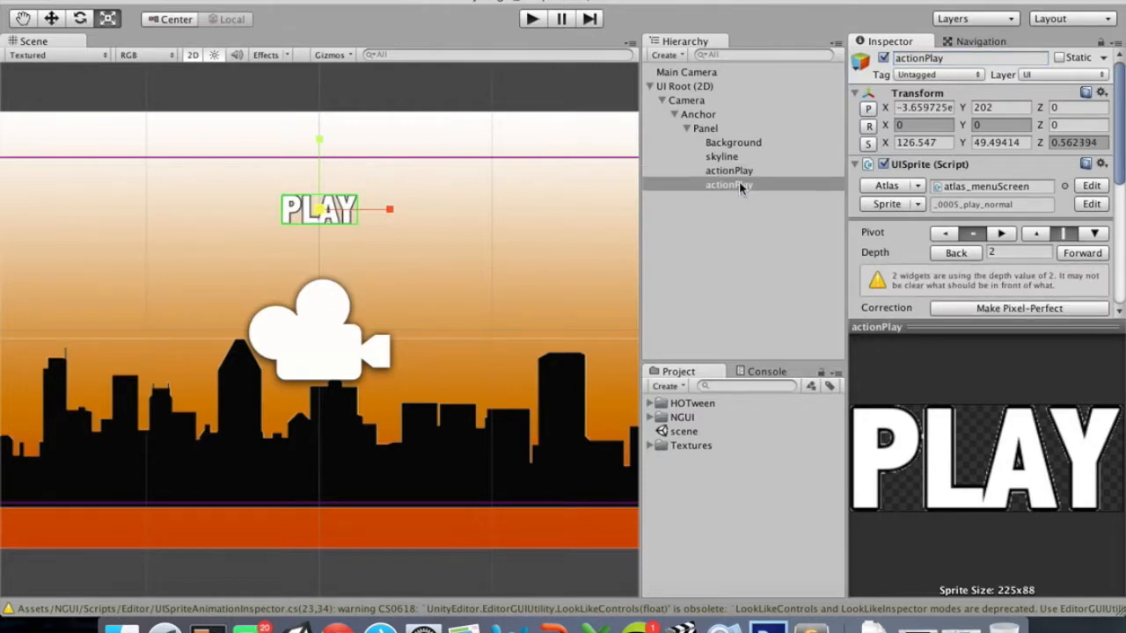
pyautogui.click(945, 58)
pyautogui.click(945, 58)
pyautogui.press('BackSpace')
pyautogui.press('BackSpace')
pyautogui.press('BackSpace')
pyautogui.press('BackSpace')
pyautogui.write('Quit')
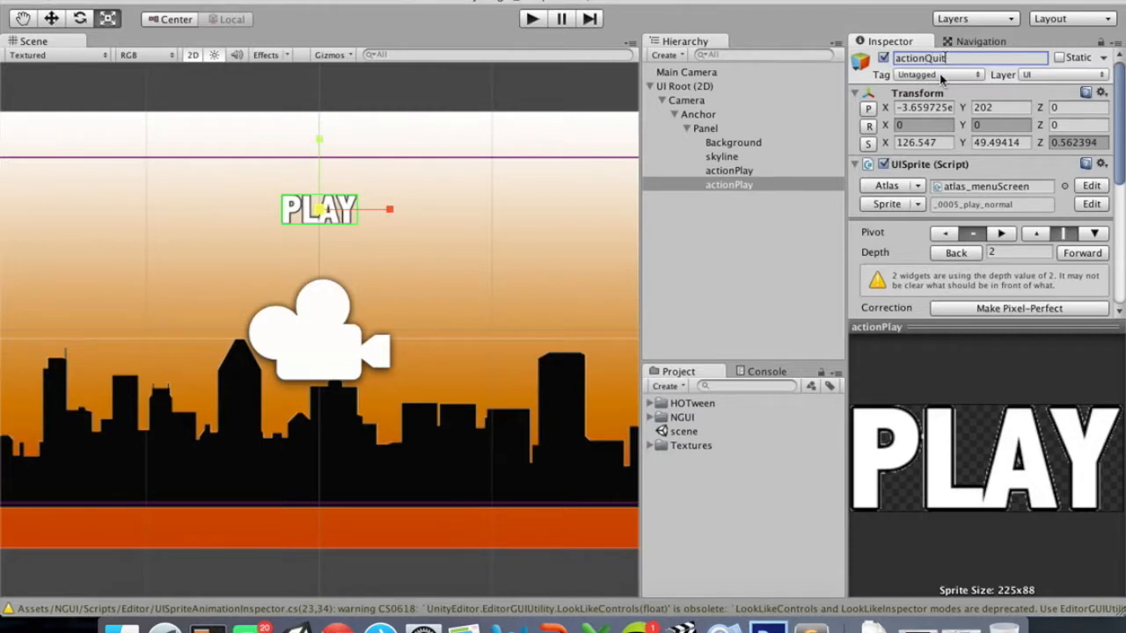
# Switch the duplicated sprite's image to _0003_quit_normal from the atlas_menuScreen atlas
pyautogui.click(917, 206)
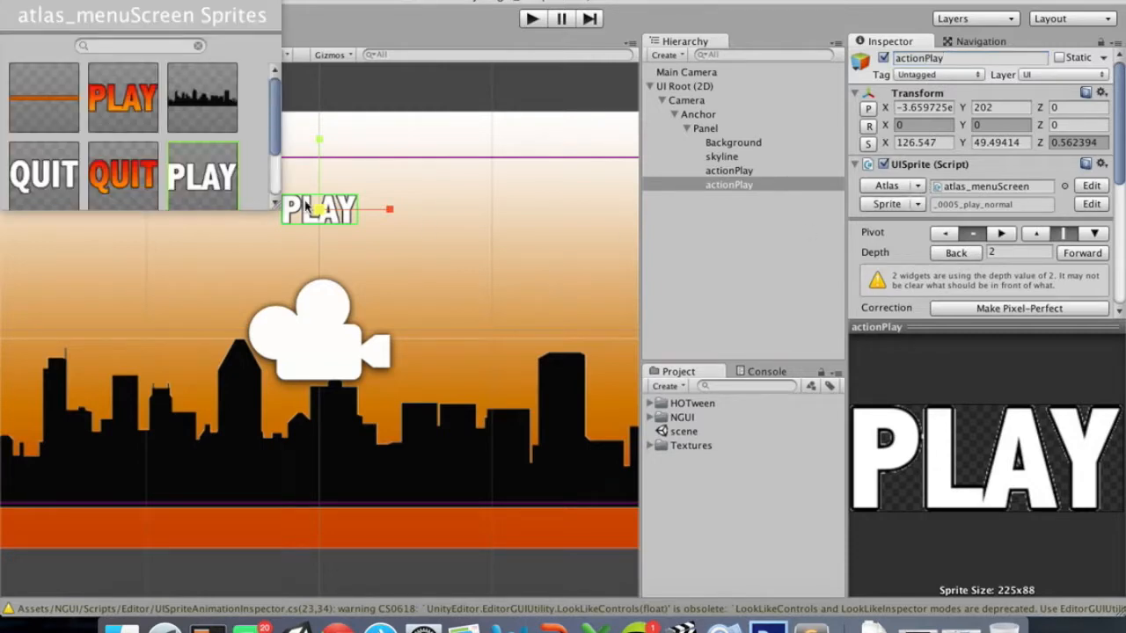
pyautogui.click(41, 176)
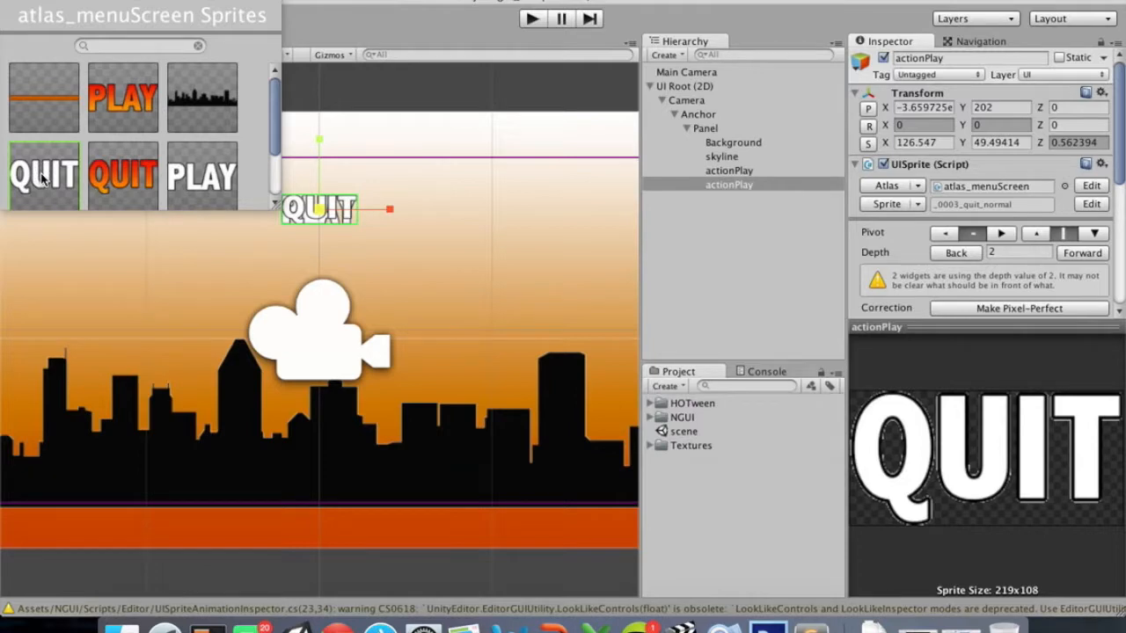
pyautogui.click(7, 1)
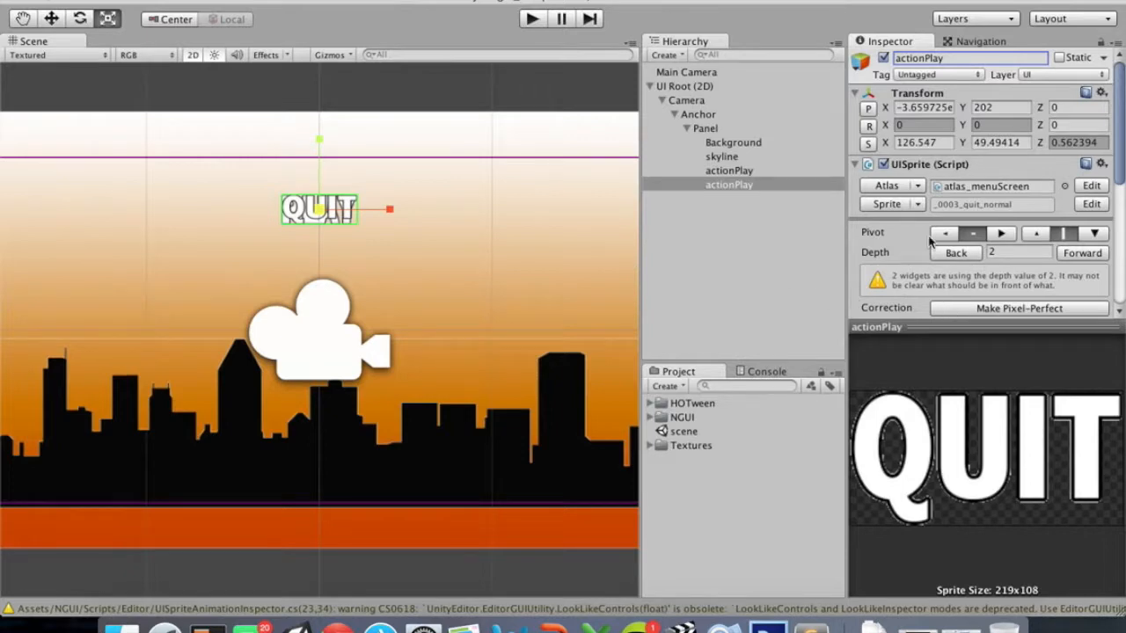
# Lower the QUIT sprite below PLAY by setting its UIAnchor Relative Offset Y to -0.29, and check it in the Game view
pyautogui.scroll(-8, 933, 245)
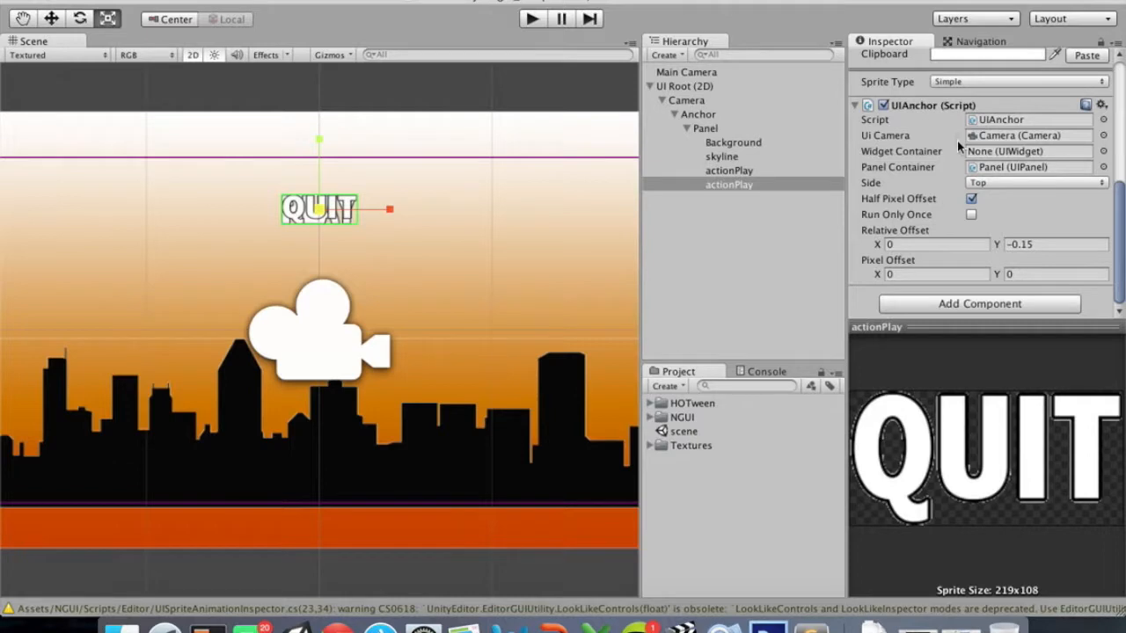
pyautogui.click(1007, 246)
pyautogui.moveTo(1005, 247)
pyautogui.mouseDown()
pyautogui.moveTo(1016, 247)
pyautogui.moveTo(1005, 247)
pyautogui.mouseUp()
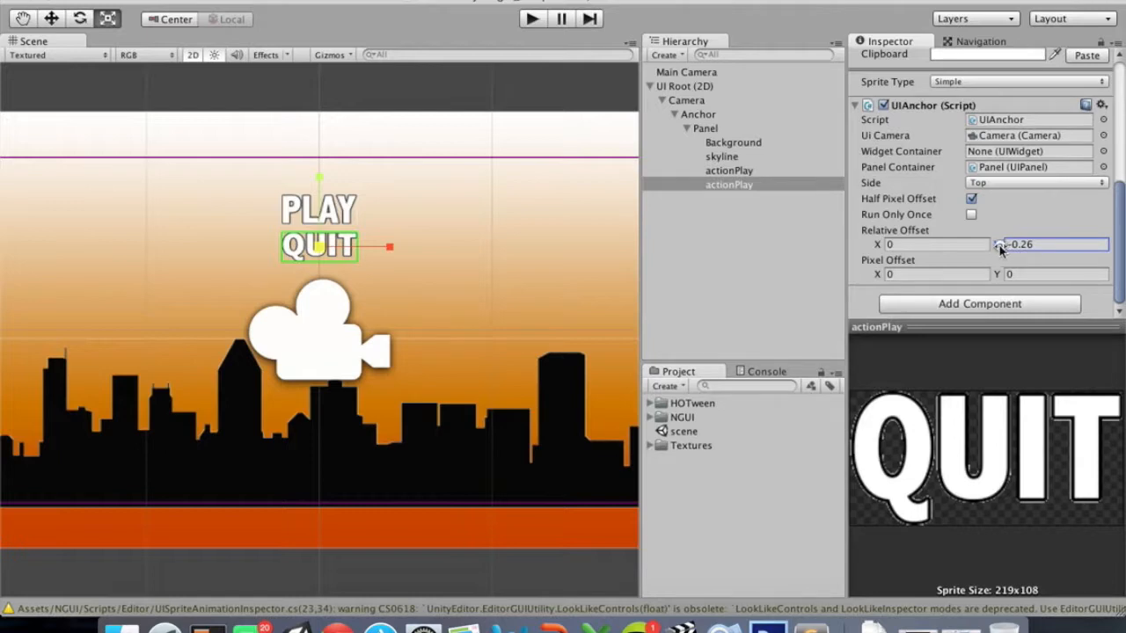
pyautogui.moveTo(999, 246); pyautogui.dragTo(997, 248)
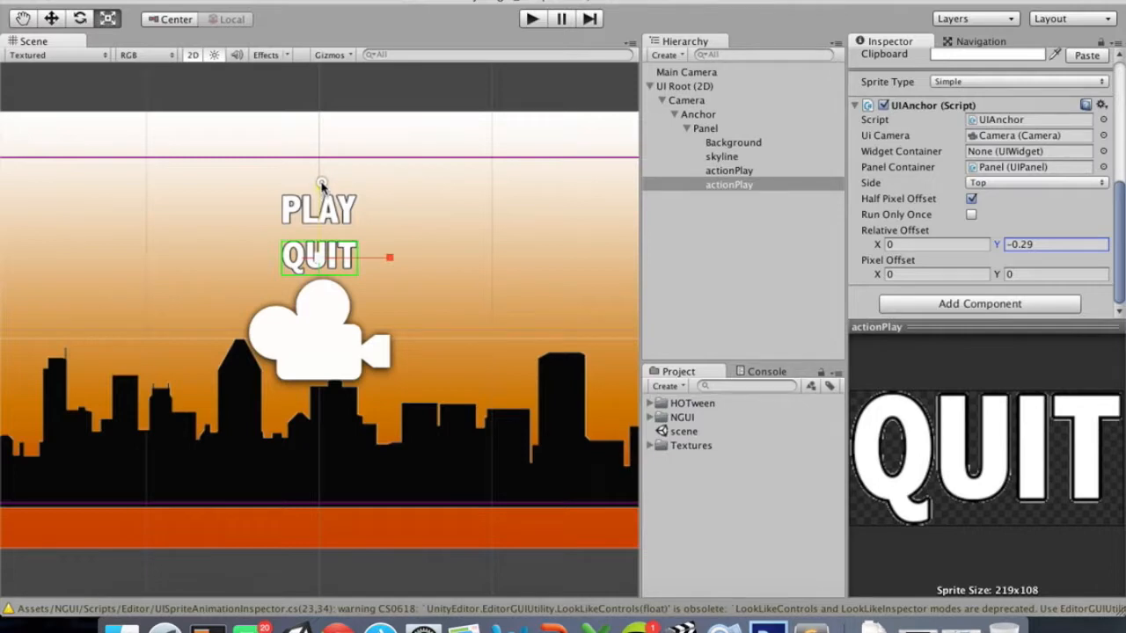
pyautogui.hotkey('ctrl', 'Right')
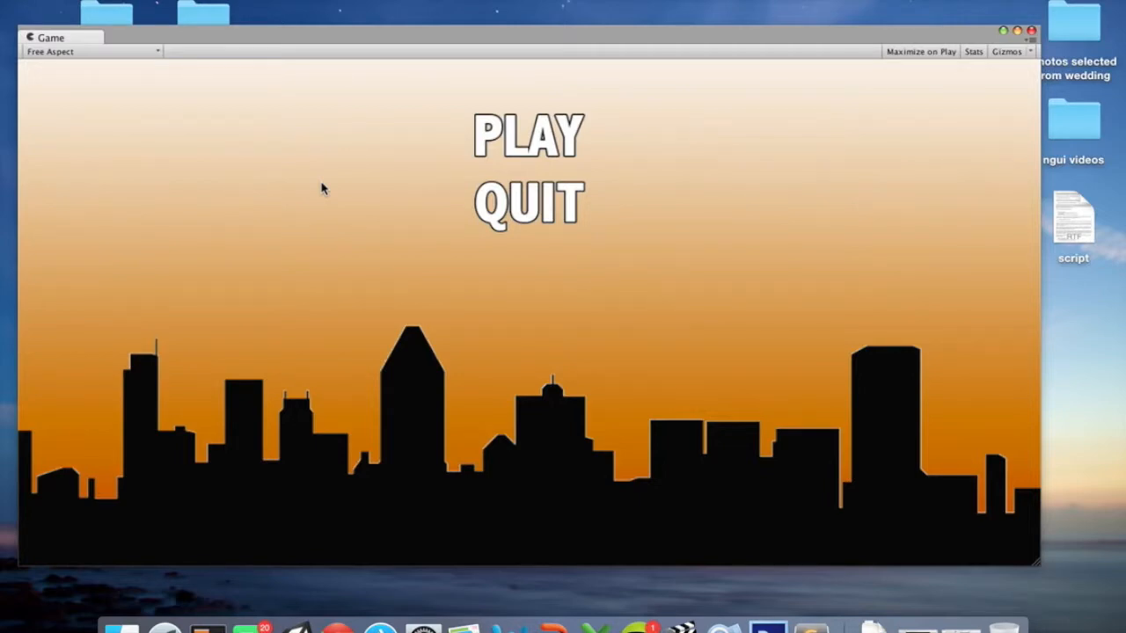
pyautogui.hotkey('ctrl', 'Left')
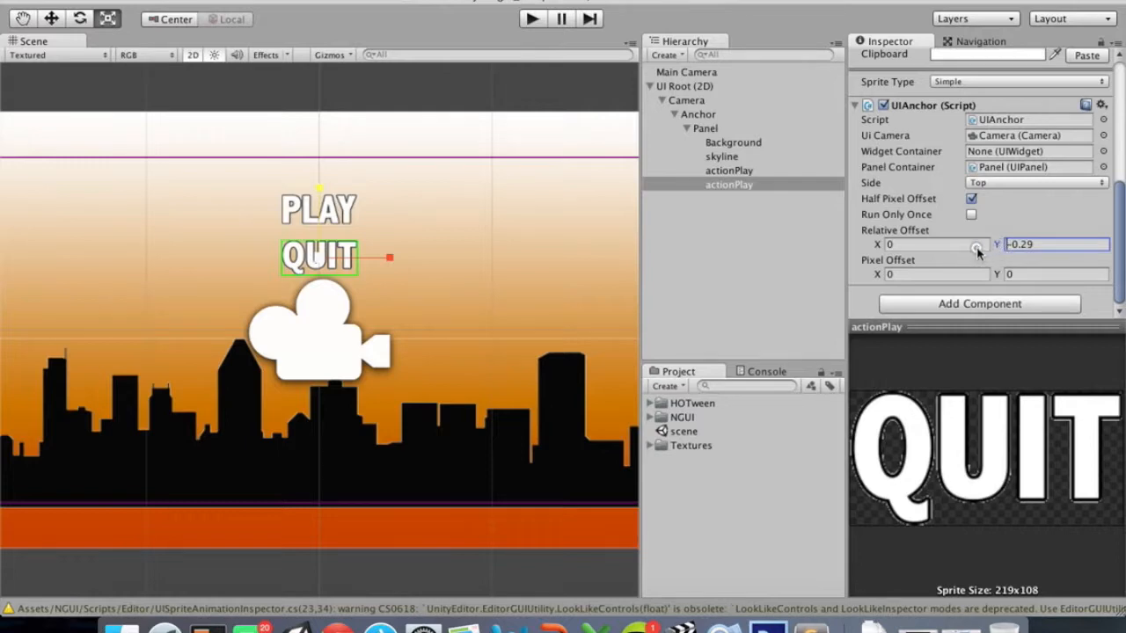
# Set the QUIT sprite's UIAnchor Relative Offset Y to -0.32 and compare the layout with the conceptUI mockup in Photoshop
pyautogui.moveTo(1001, 245); pyautogui.dragTo(992, 244)
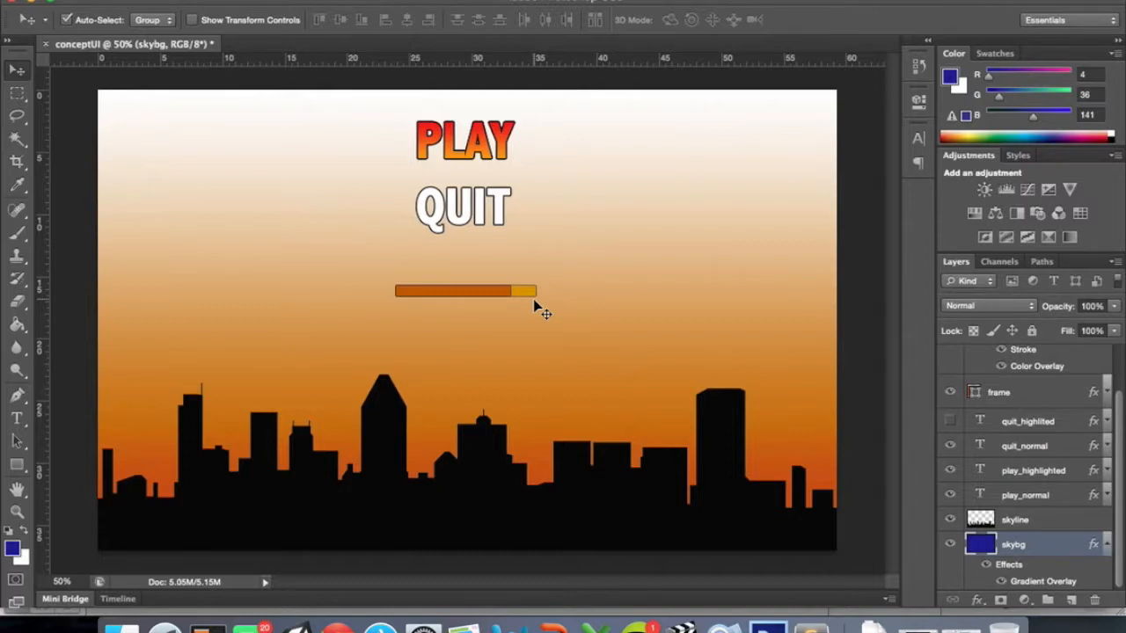
pyautogui.hotkey('ctrl', 'Left')
pyautogui.hotkey('ctrl', 'Left')
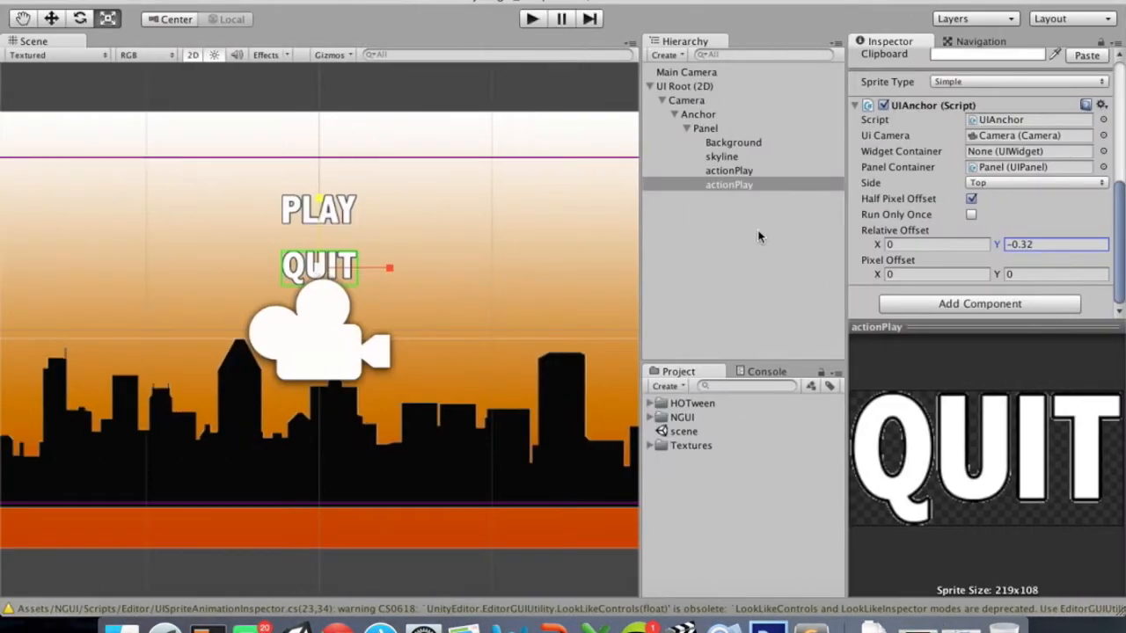
# Create a new NGUI sprite under the Panel for the progress bar
pyautogui.click(757, 229)
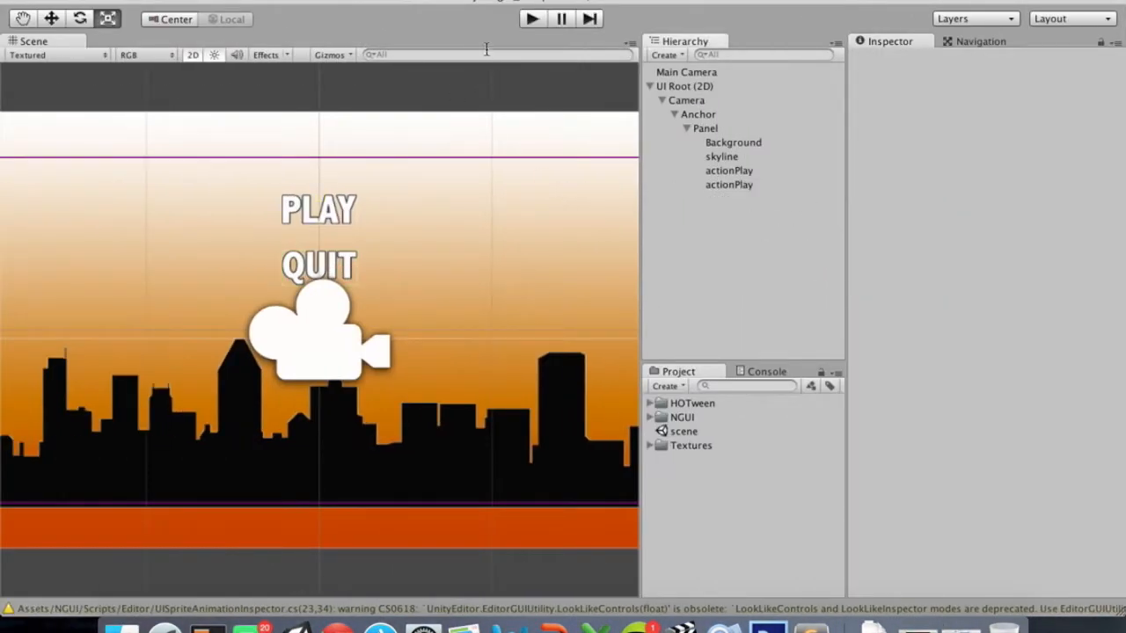
pyautogui.click(413, 0)
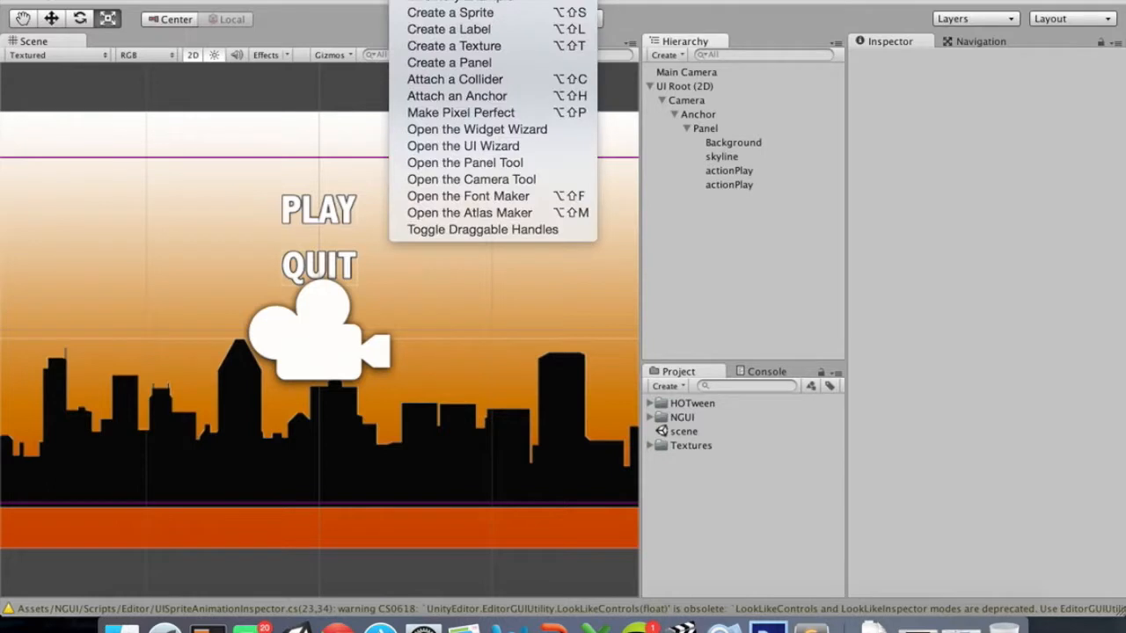
pyautogui.click(444, 11)
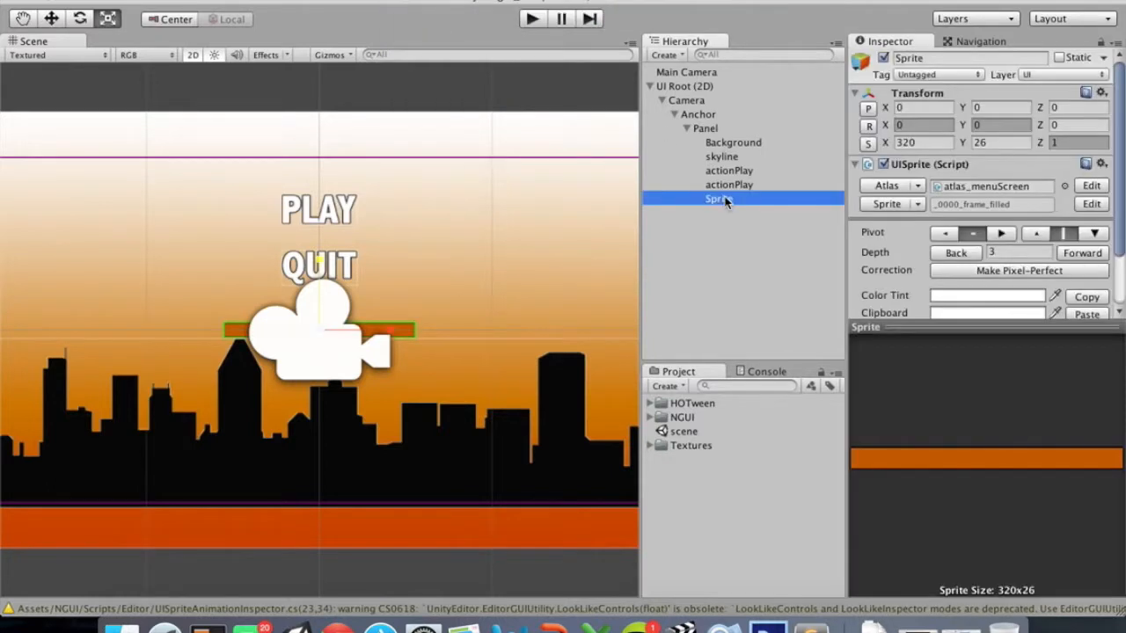
# Switch the new sprite's image to _0001_frame from atlas_menuScreen and scale it down uniformly to about 233.6 by 18.98
pyautogui.click(906, 204)
pyautogui.scroll(-3, 35, 141)
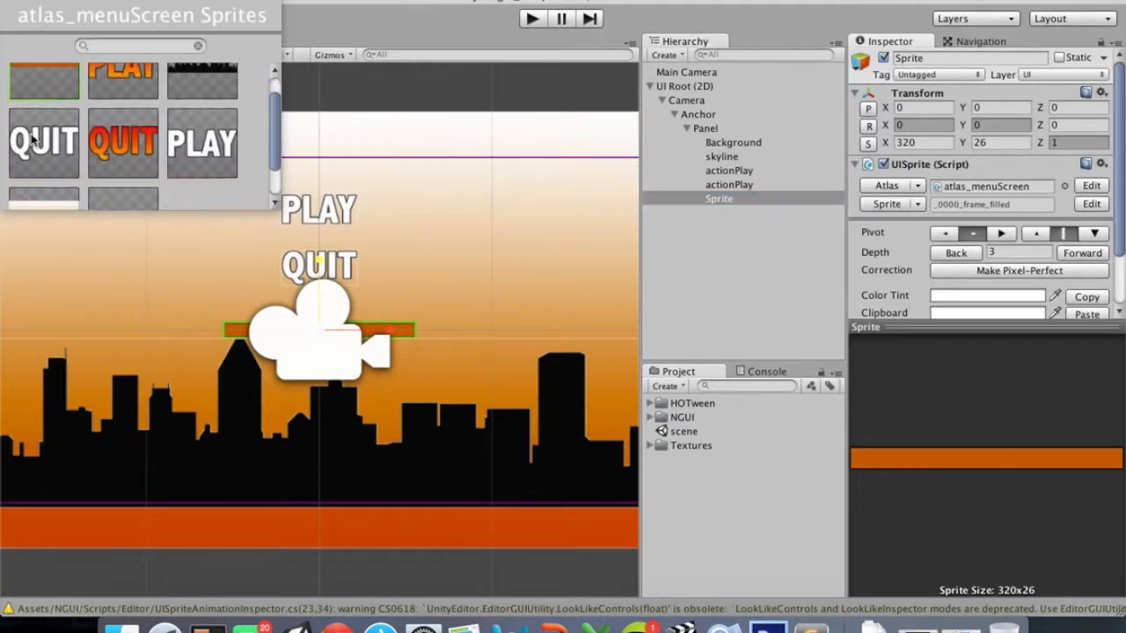
pyautogui.scroll(-2, 33, 140)
pyautogui.click(122, 171)
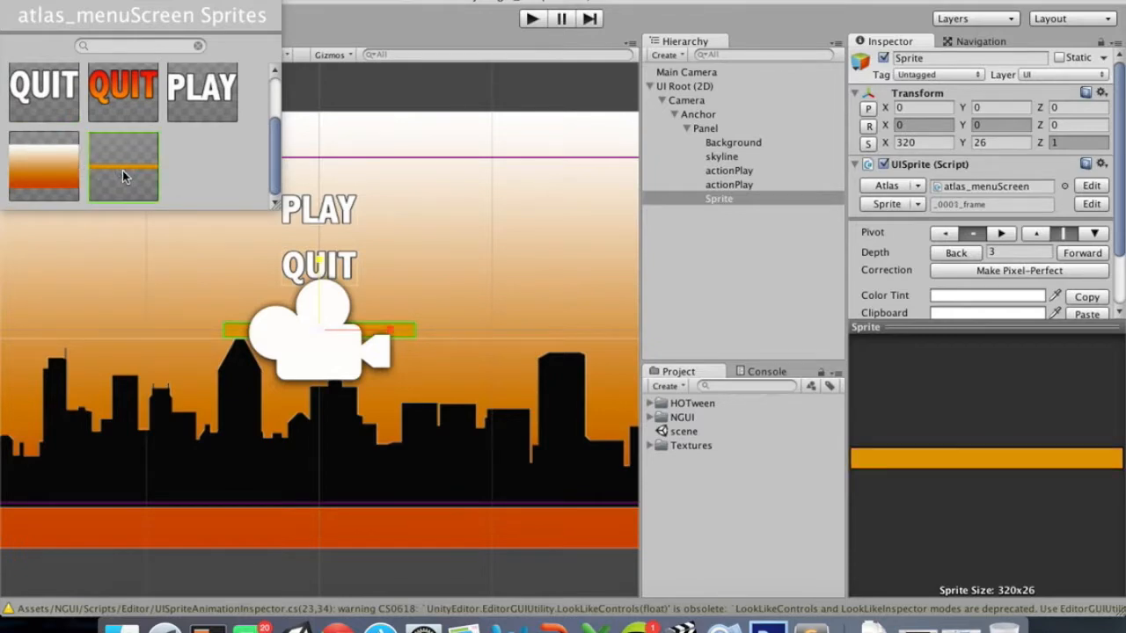
pyautogui.click(122, 171)
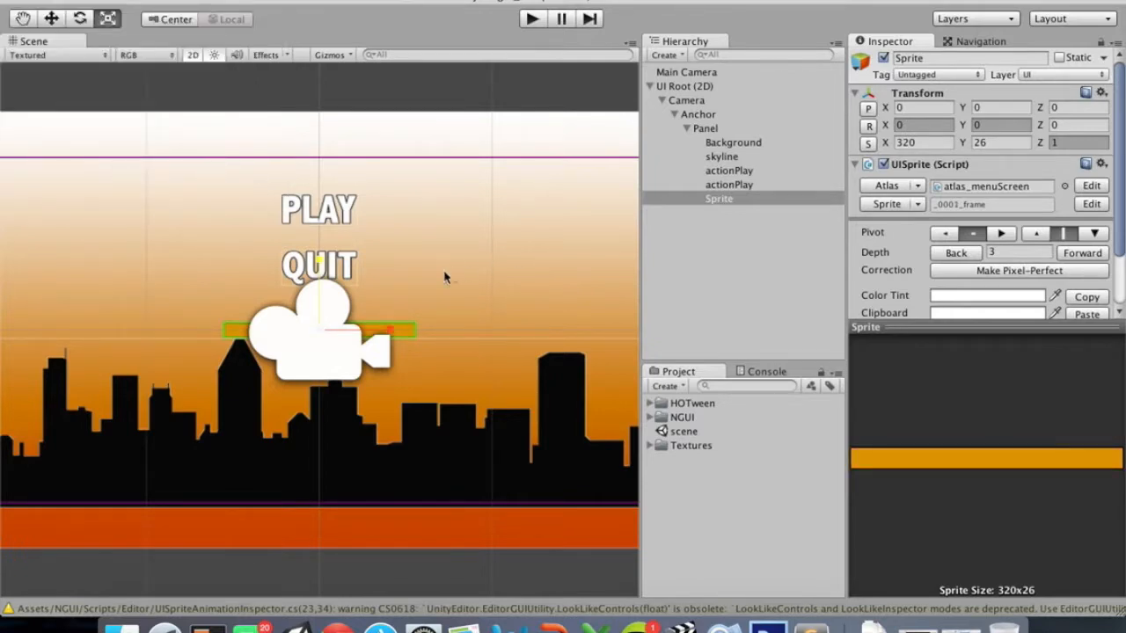
pyautogui.moveTo(318, 329); pyautogui.dragTo(292, 331)
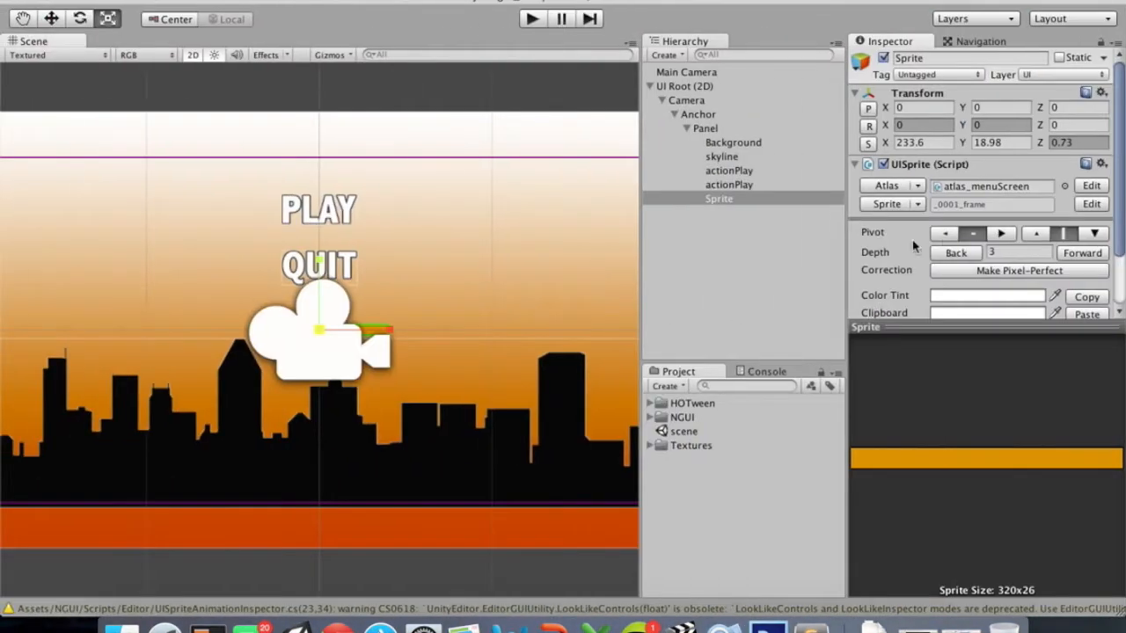
# Attach an anchor to the bar sprite, with Panel as its Panel Container and Side set to Top
pyautogui.scroll(-2, 948, 263)
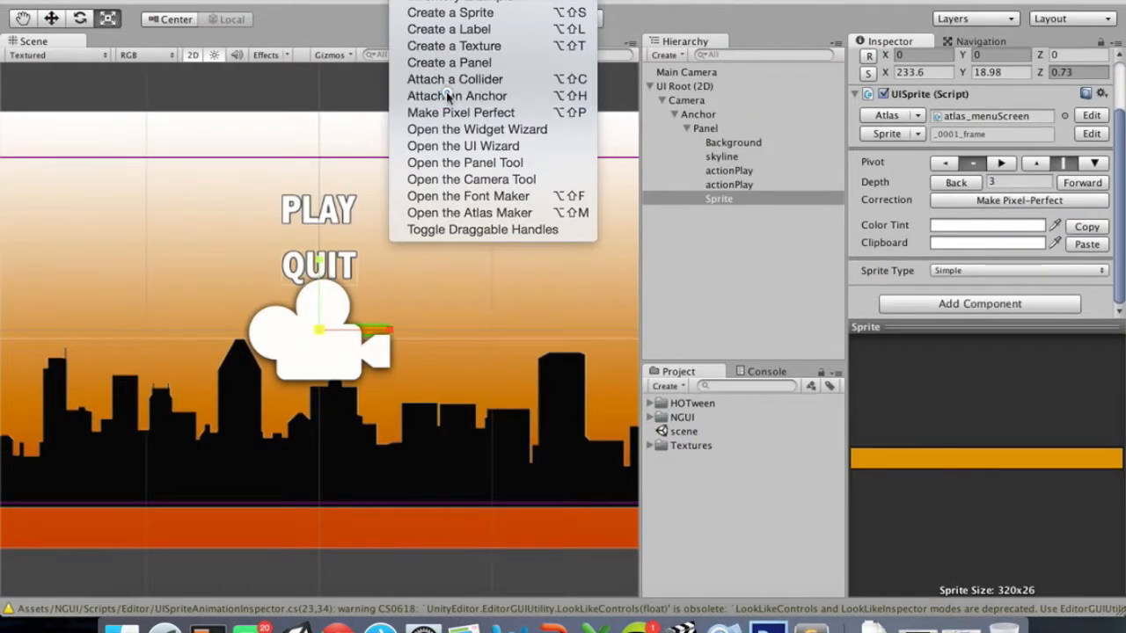
pyautogui.click(448, 96)
pyautogui.scroll(-3, 941, 263)
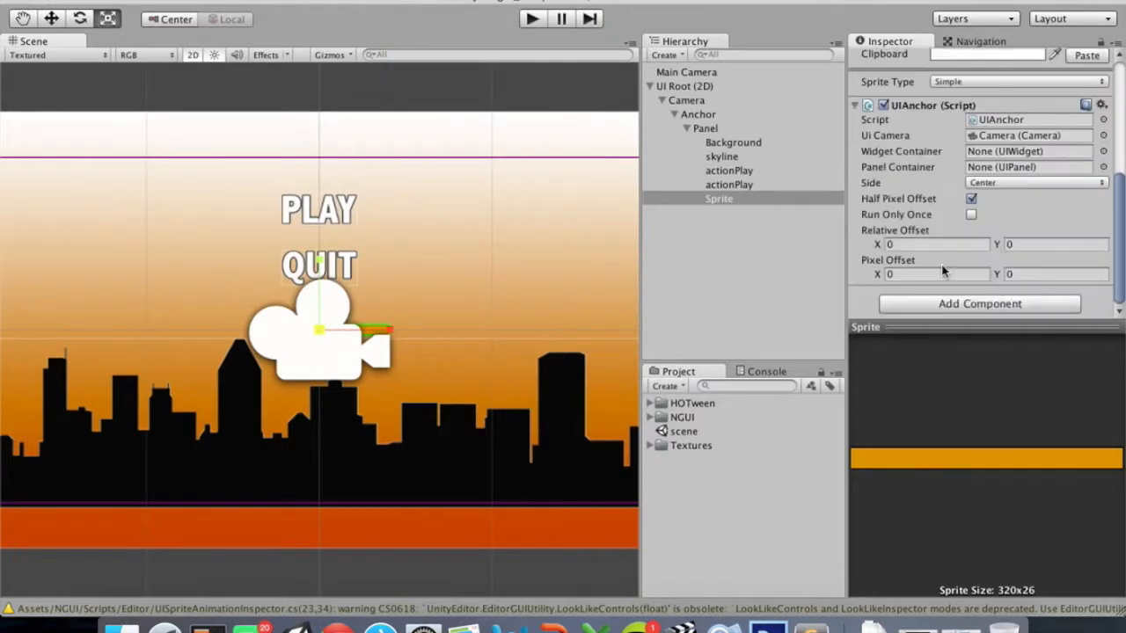
pyautogui.moveTo(705, 128); pyautogui.dragTo(994, 166)
pyautogui.click(1001, 183)
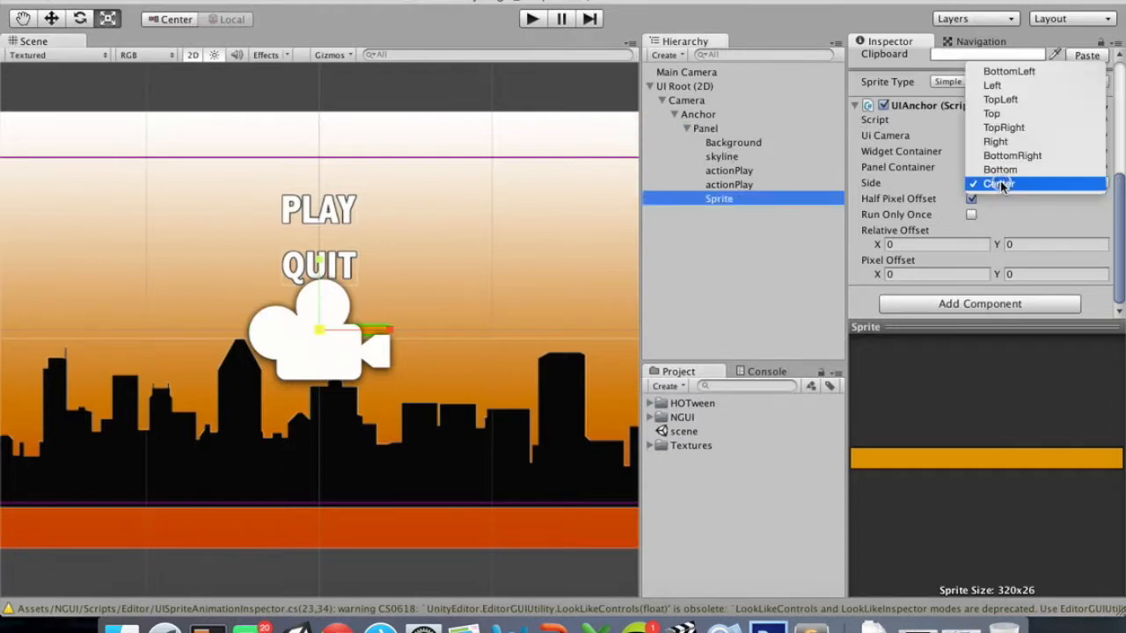
pyautogui.click(1003, 114)
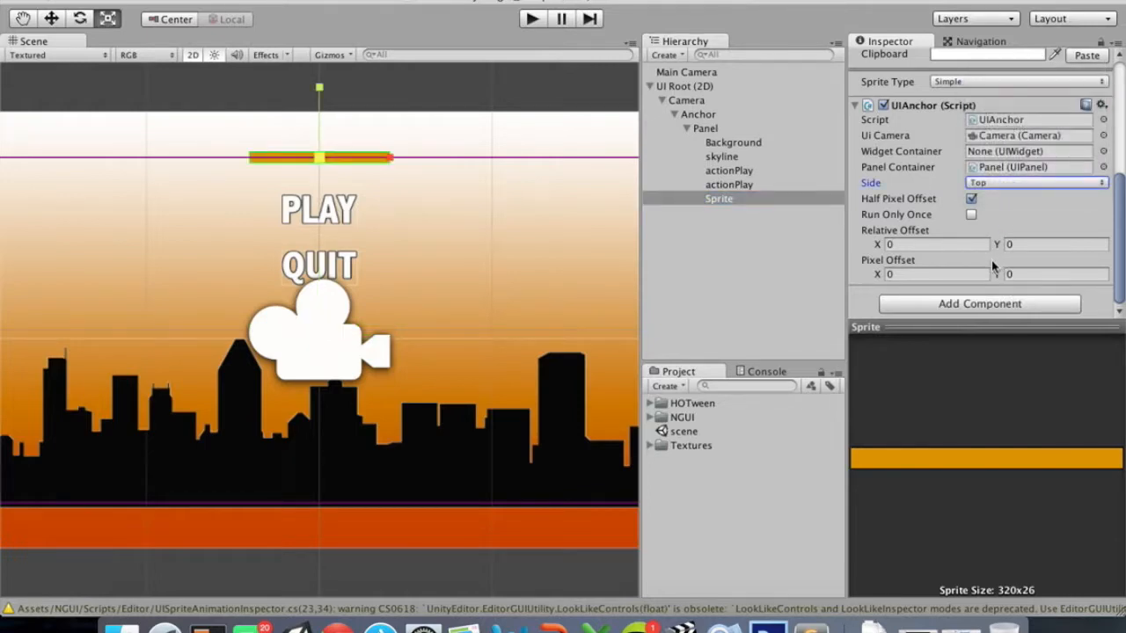
# Lower the bar sprite below QUIT by setting its Relative Offset Y to -0.45, and check it in the Game view
pyautogui.moveTo(994, 244)
pyautogui.mouseDown()
pyautogui.moveTo(968, 248)
pyautogui.moveTo(991, 244)
pyautogui.mouseUp()
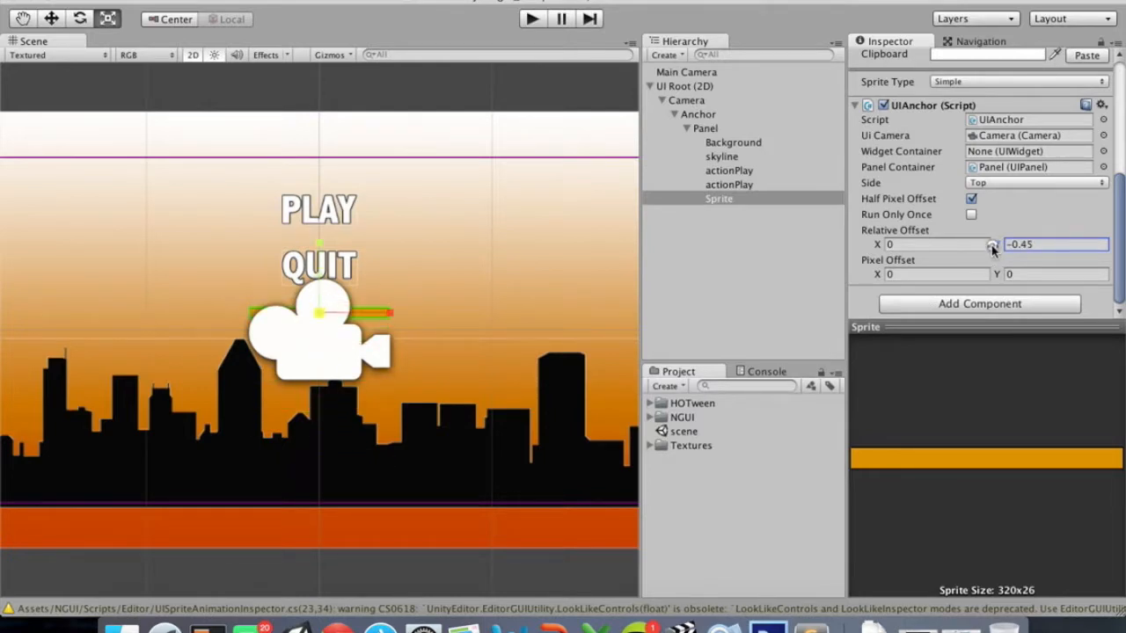
pyautogui.click(744, 200)
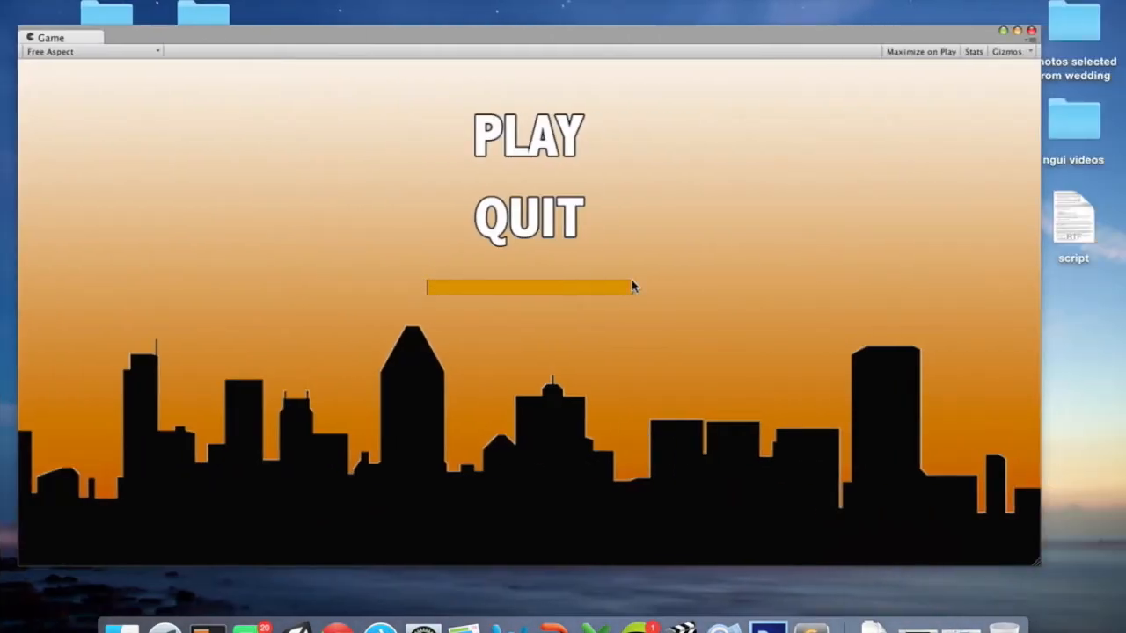
pyautogui.hotkey('ctrl', 'Left')
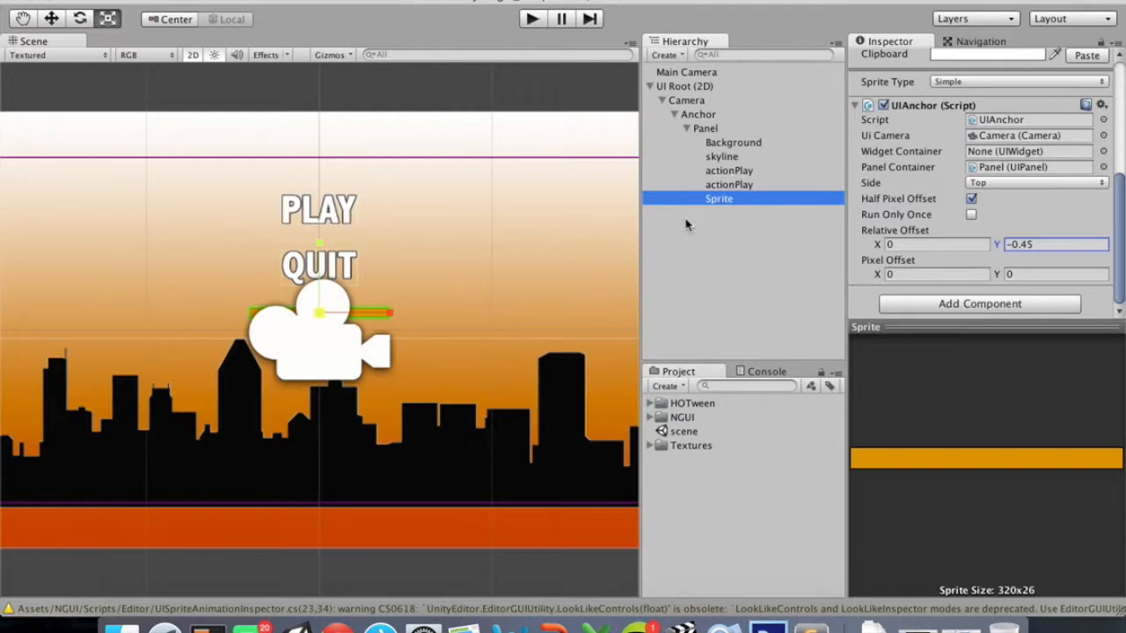
# Lower the skyline by setting its UIAnchor Relative Offset Y to 0.17, and check it in the Game view
pyautogui.click(720, 157)
pyautogui.moveTo(1000, 245); pyautogui.dragTo(994, 247)
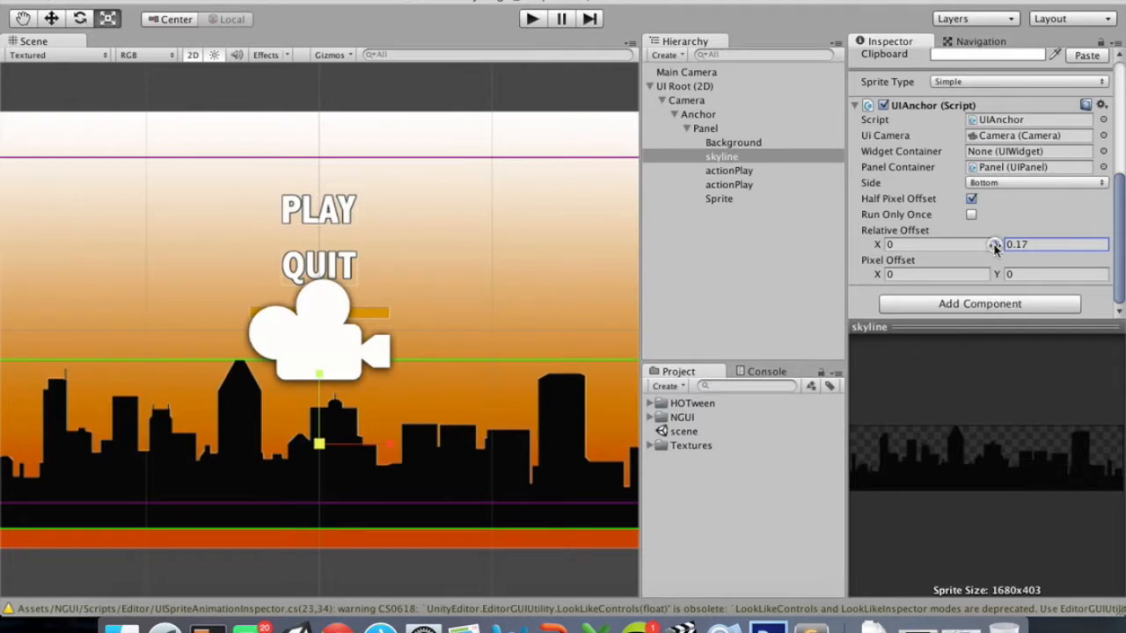
pyautogui.hotkey('ctrl', 'Right')
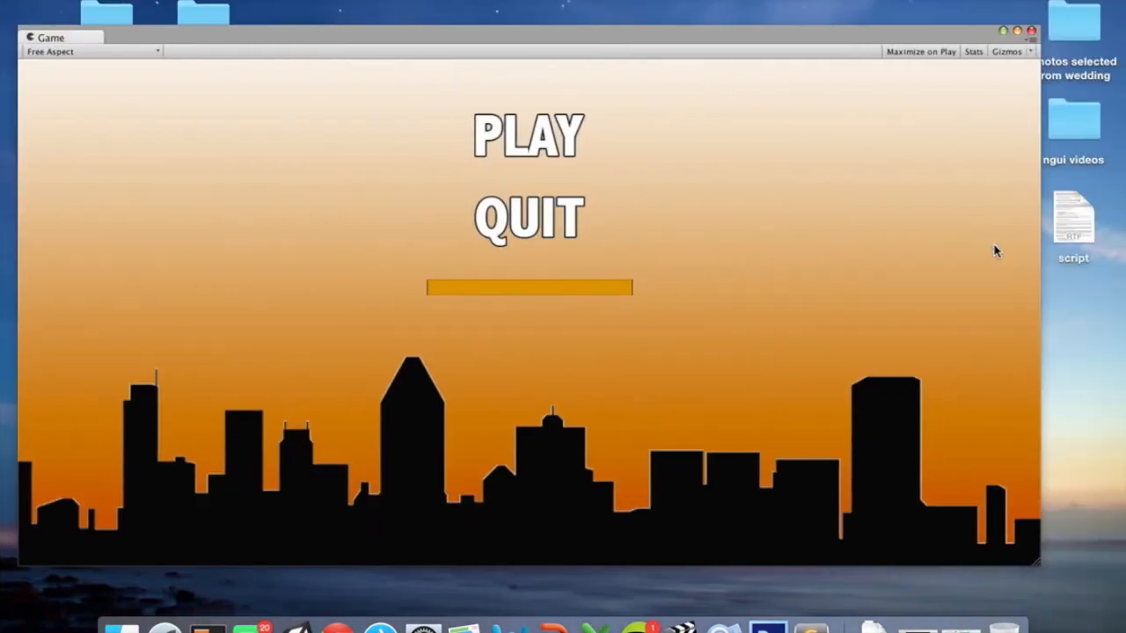
pyautogui.hotkey('ctrl', 'Left')
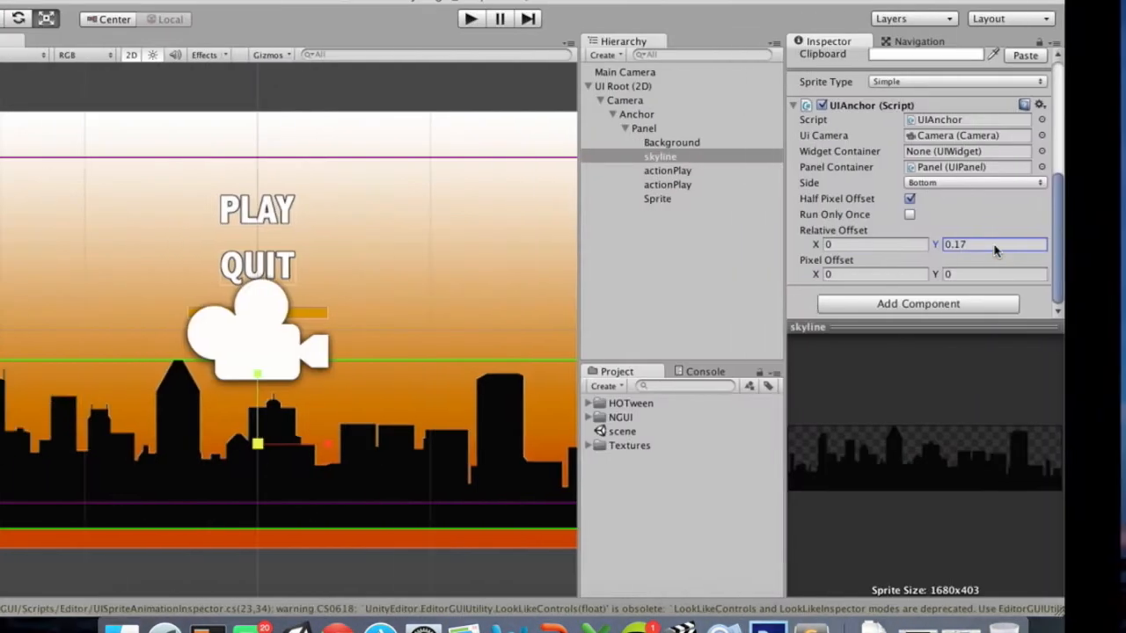
# Rename the progress bar sprite object as pgBar_frame
pyautogui.click(721, 199)
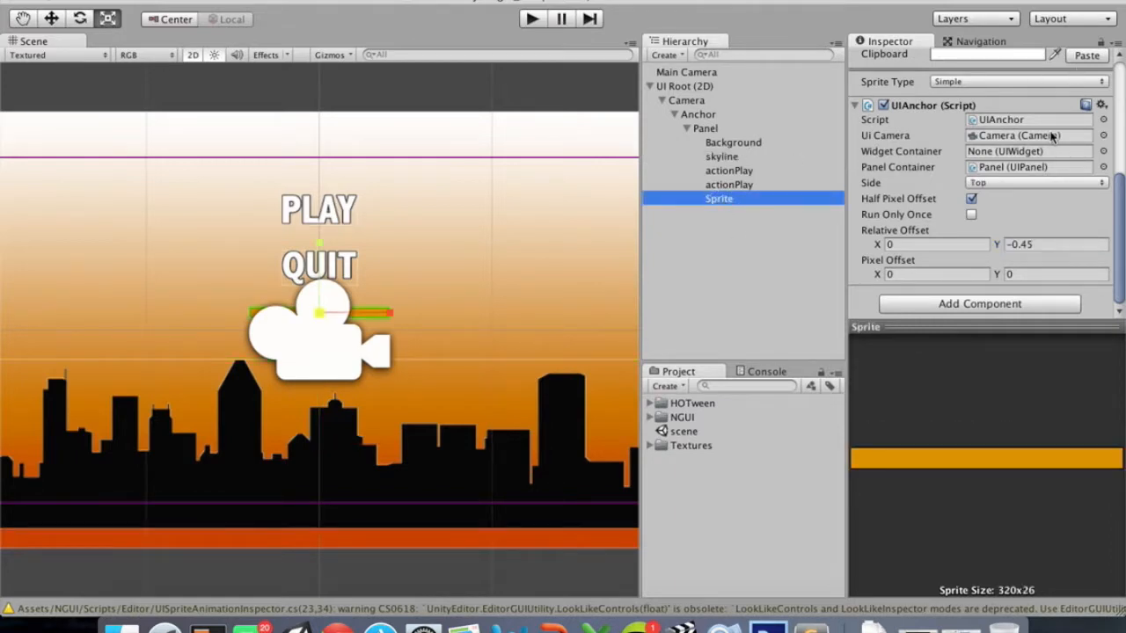
pyautogui.scroll(5, 1048, 136)
pyautogui.click(957, 59)
pyautogui.write('pgBar_frame')
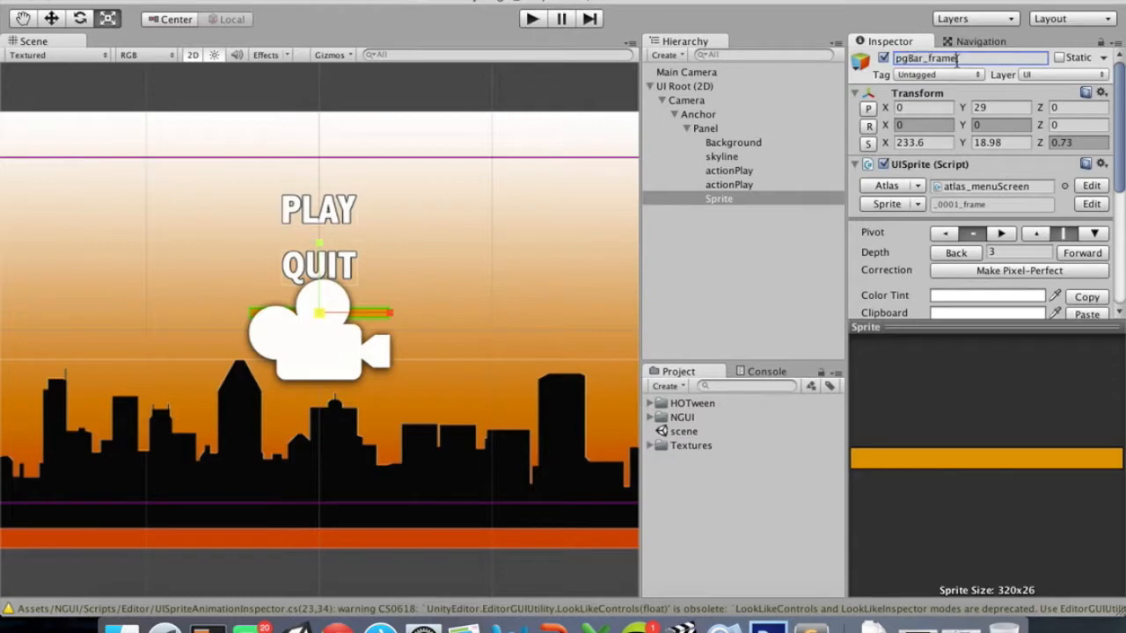
pyautogui.press('Return')
# Rename the QUIT sprite object as actionQuit and deselect it
pyautogui.click(736, 186)
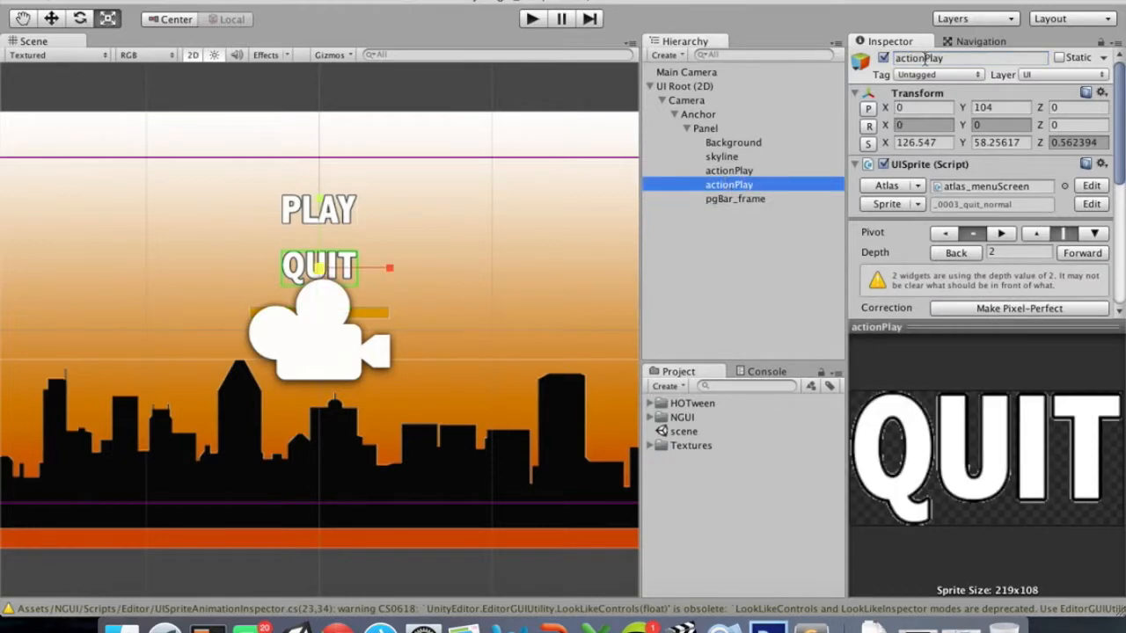
pyautogui.moveTo(920, 58); pyautogui.dragTo(957, 60)
pyautogui.write('Quit')
pyautogui.press('Return')
pyautogui.click(763, 211)
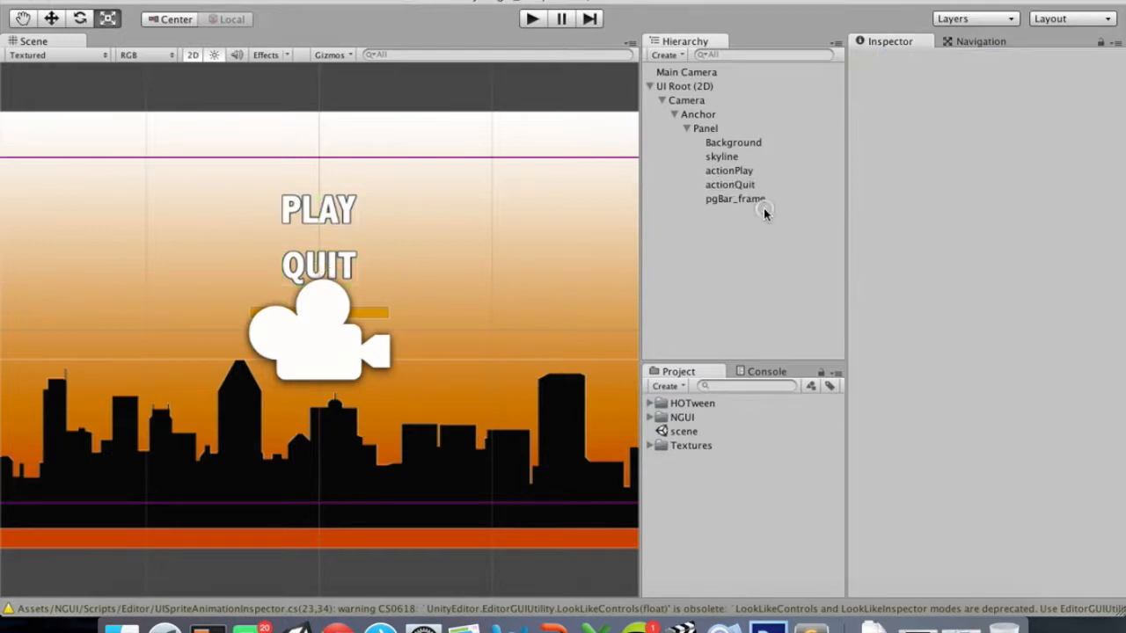
# Duplicate the pgBar_frame sprite under the Panel
pyautogui.click(759, 199)
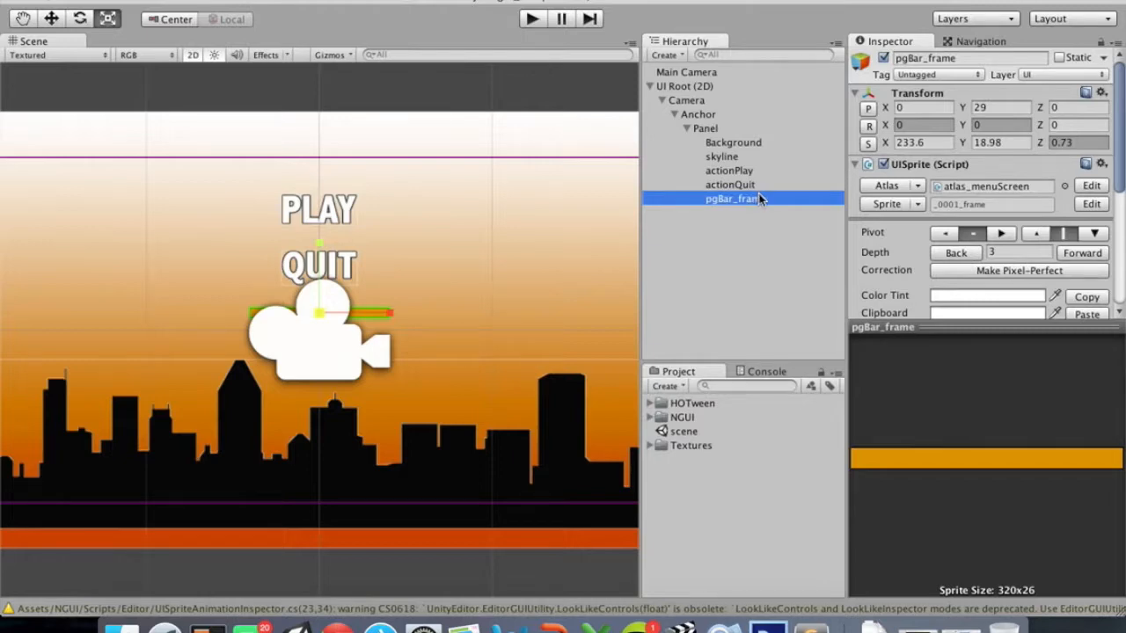
pyautogui.rightClick(760, 201)
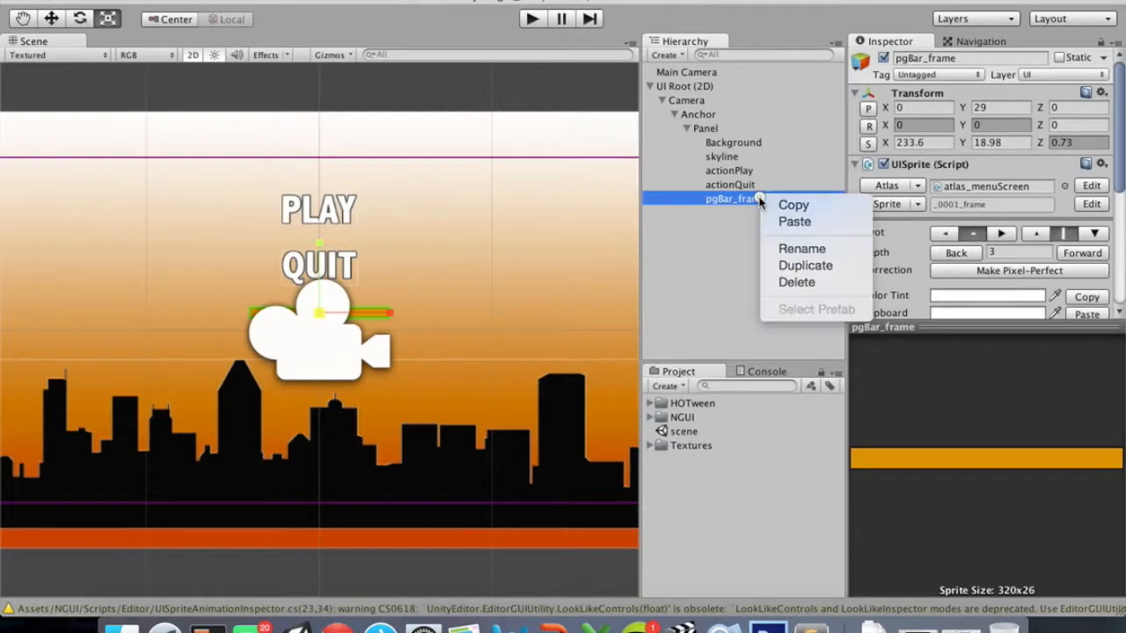
pyautogui.click(798, 268)
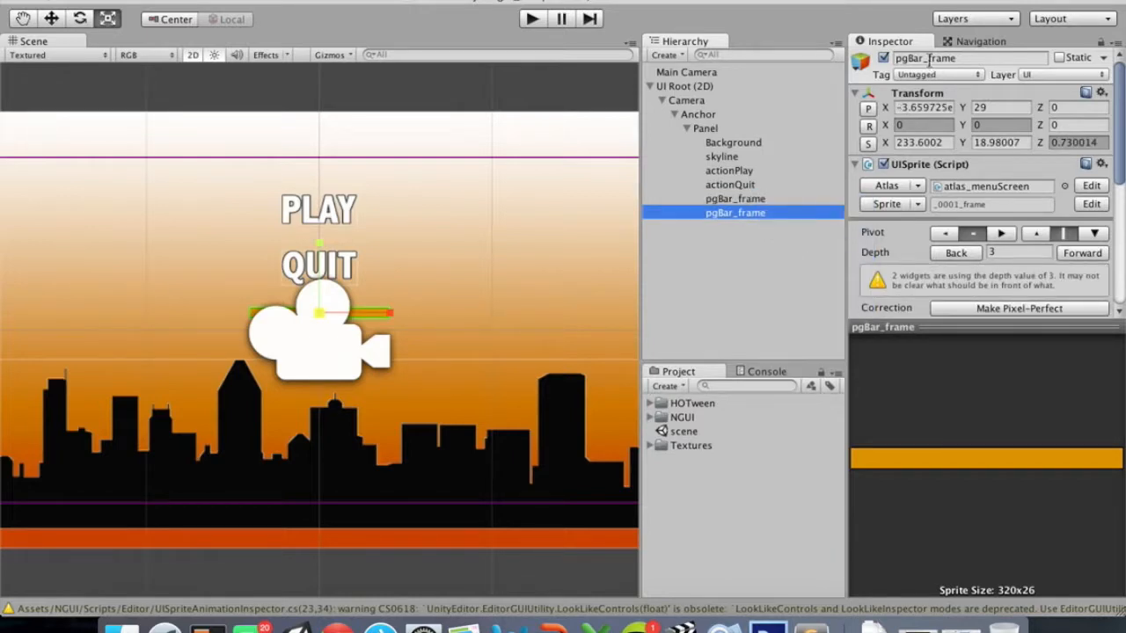
# Rename the duplicated bar as pgBar_fill and switch its image to _0000_frame_filled from the atlas_menuScreen atlas
pyautogui.click(988, 58)
pyautogui.write('fill')
pyautogui.press('Return')
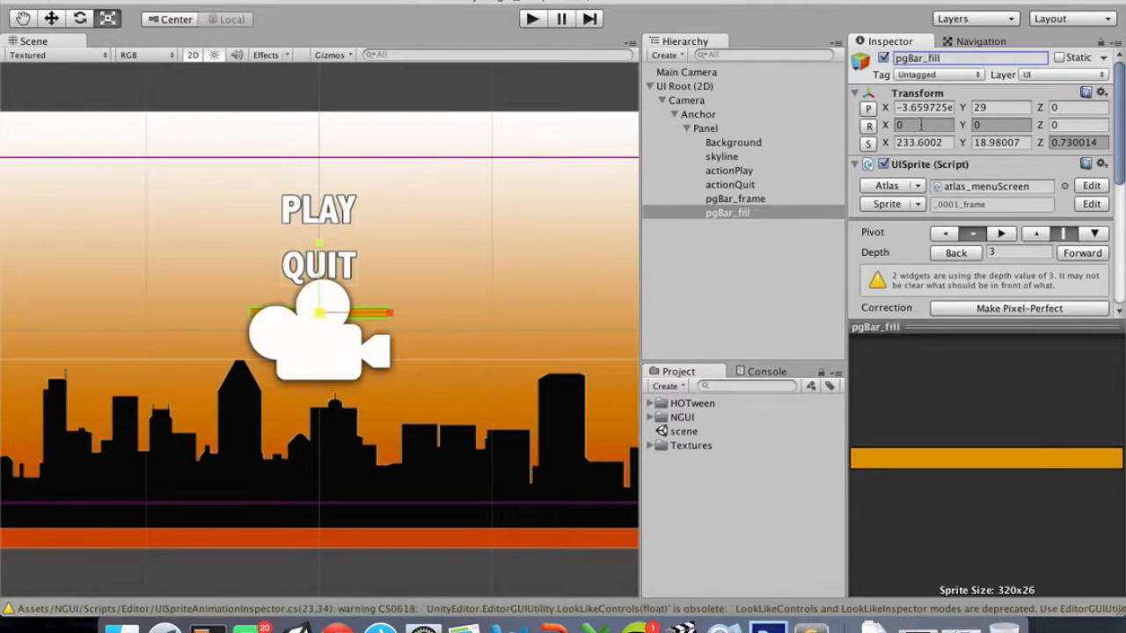
pyautogui.click(915, 204)
pyautogui.doubleClick(54, 109)
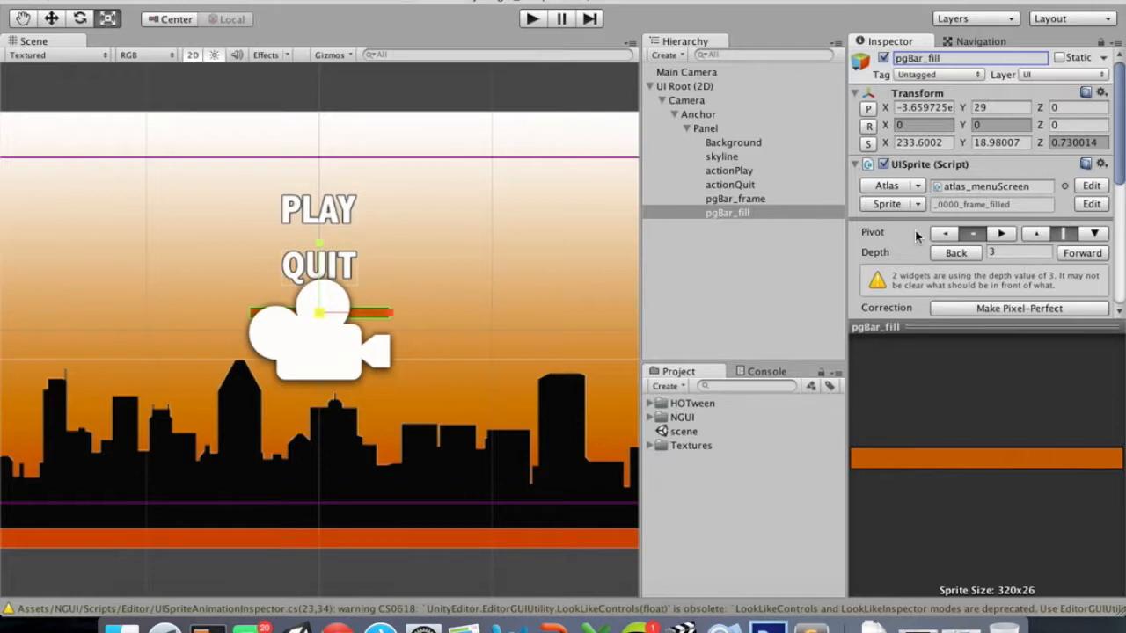
# Review pgBar_fill's UISprite and UIAnchor settings, including its sprite type, depth and relative offset
pyautogui.scroll(-10, 915, 231)
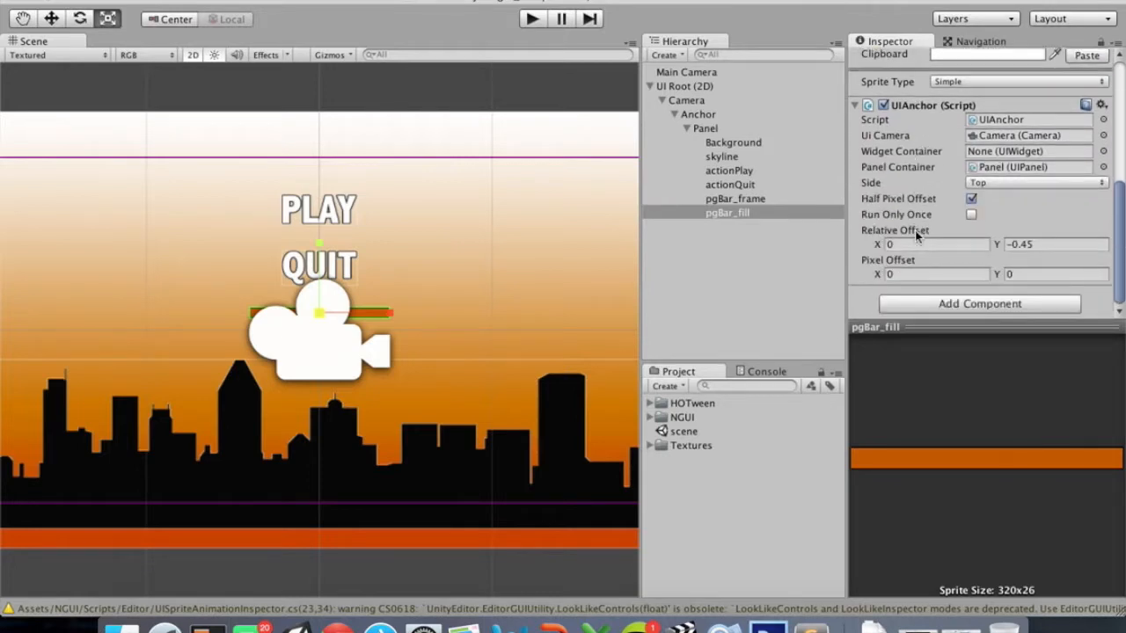
pyautogui.scroll(6, 914, 230)
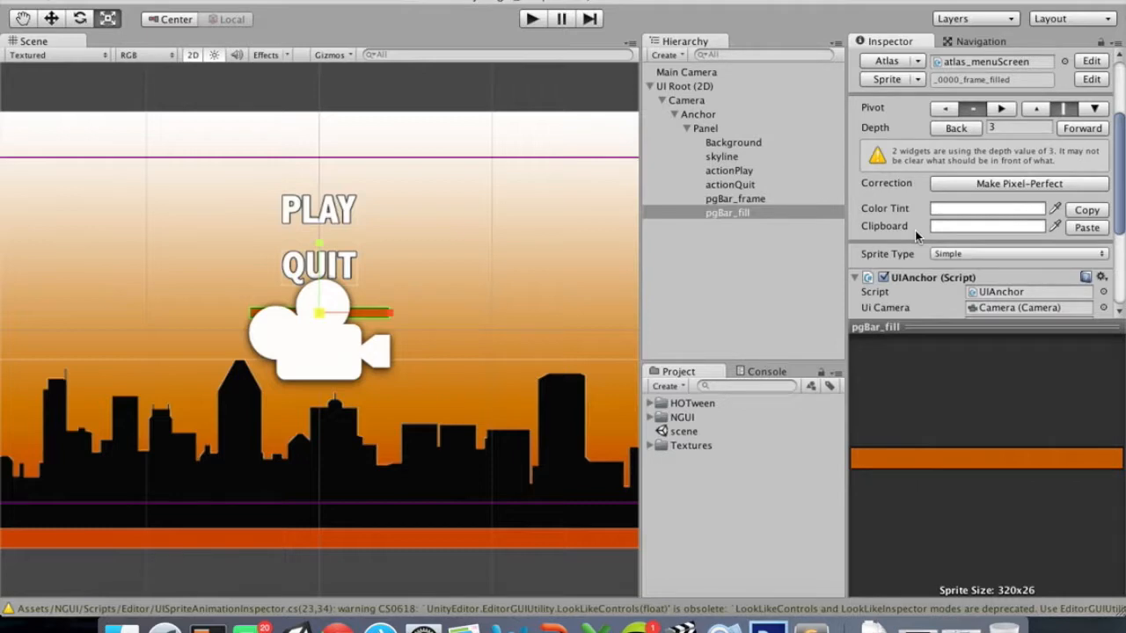
pyautogui.scroll(1, 914, 230)
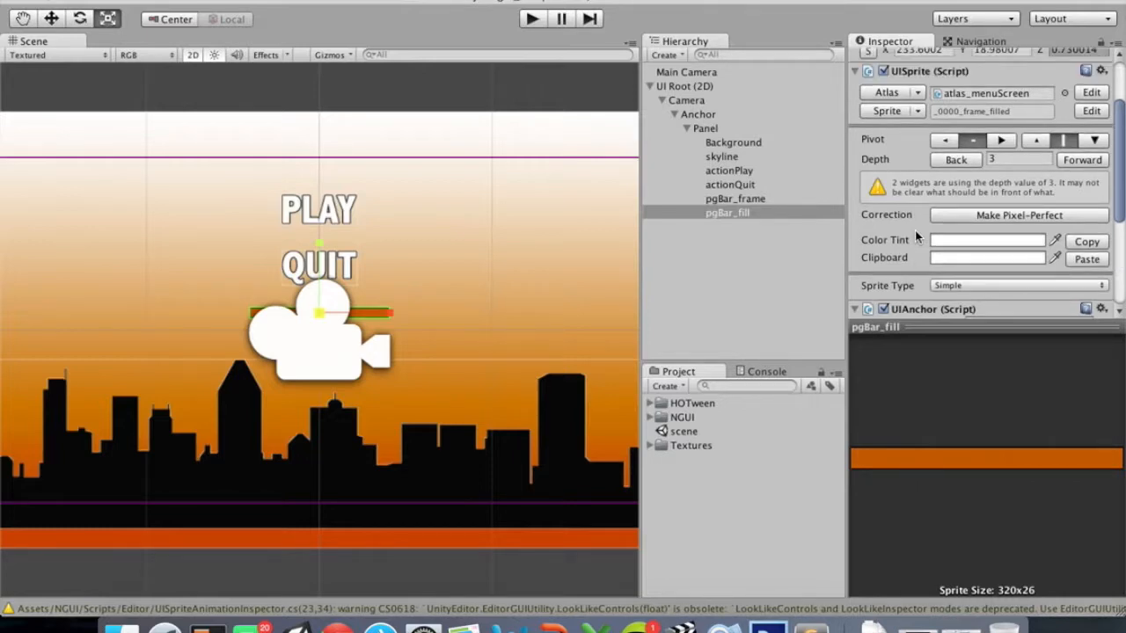
pyautogui.scroll(-4, 914, 231)
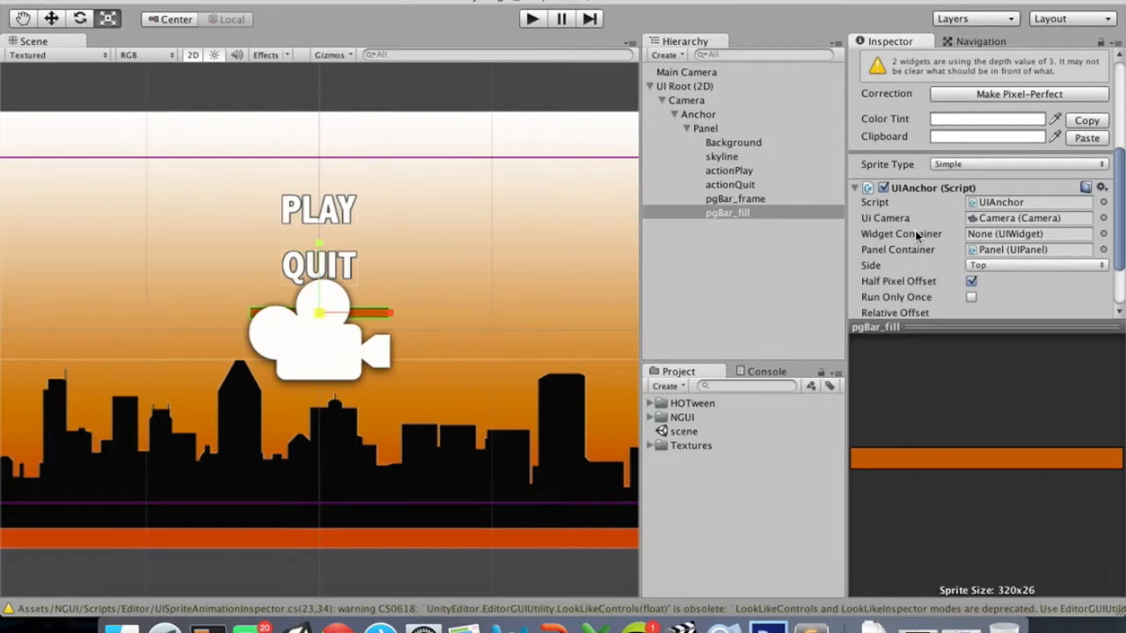
pyautogui.scroll(-3, 915, 233)
pyautogui.scroll(9, 915, 231)
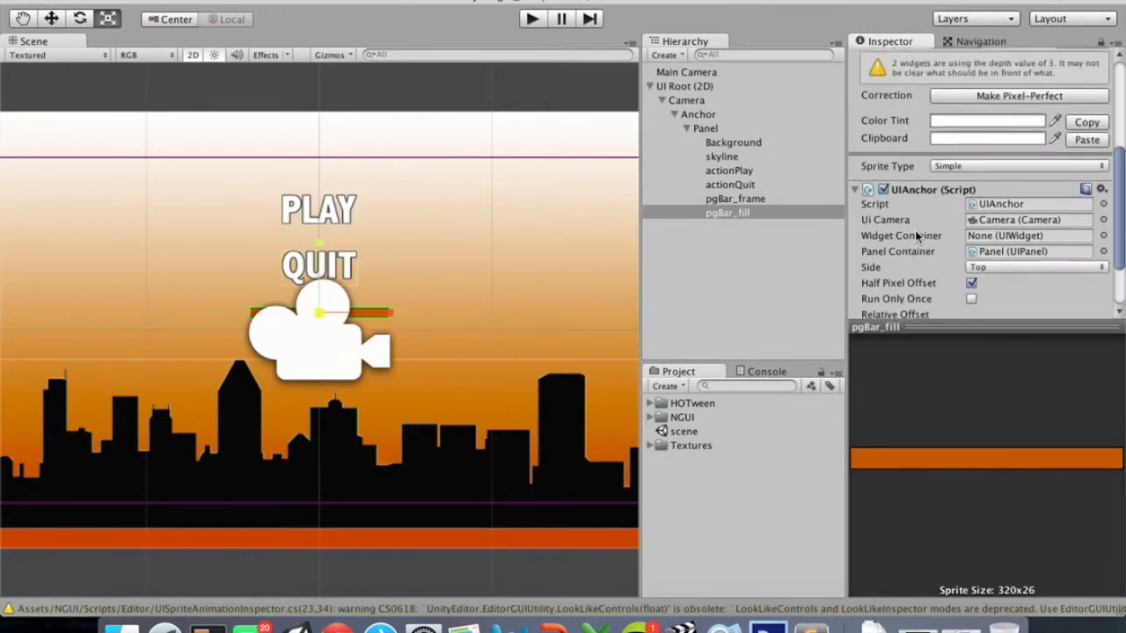
pyautogui.scroll(-7, 916, 236)
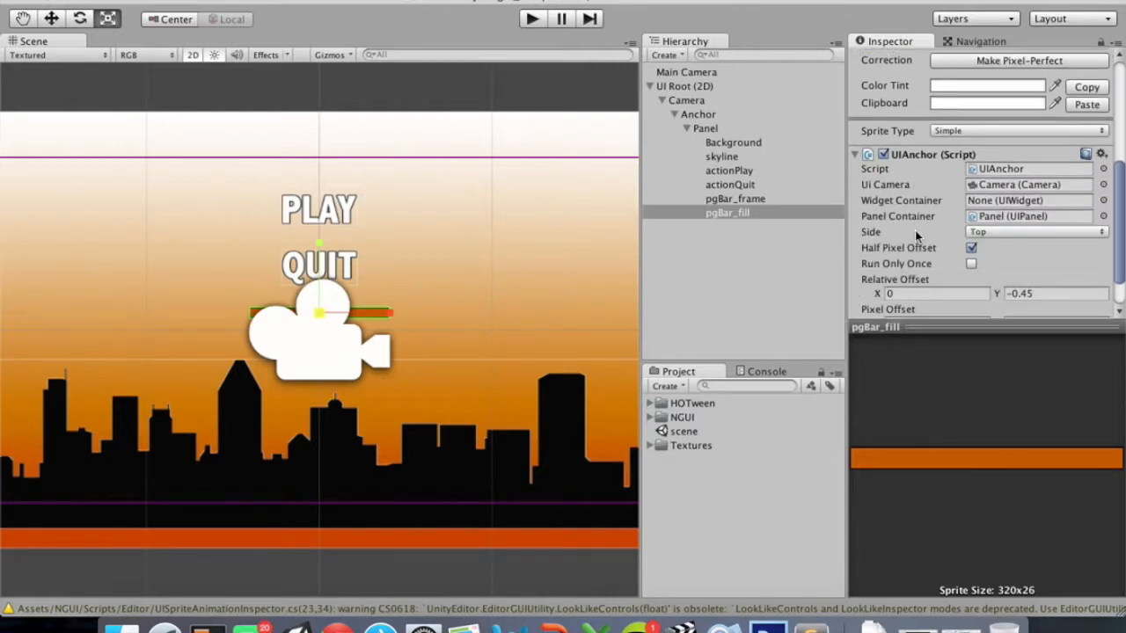
pyautogui.scroll(-2, 915, 230)
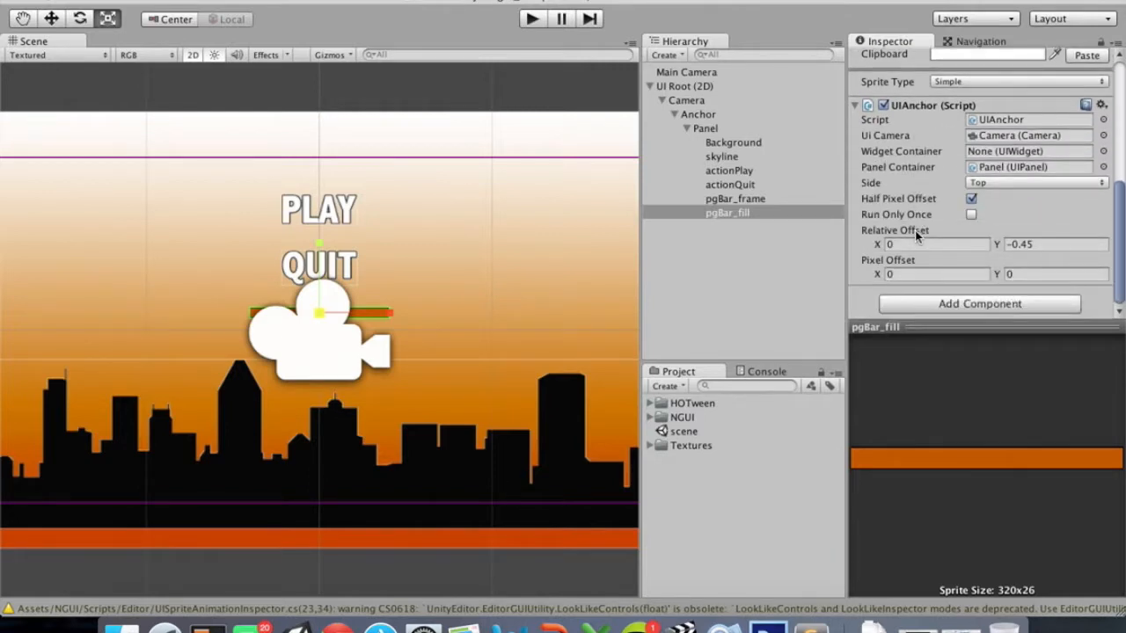
# Set pgBar_fill's sprite type to Filled with a Horizontal fill direction
pyautogui.scroll(5, 959, 212)
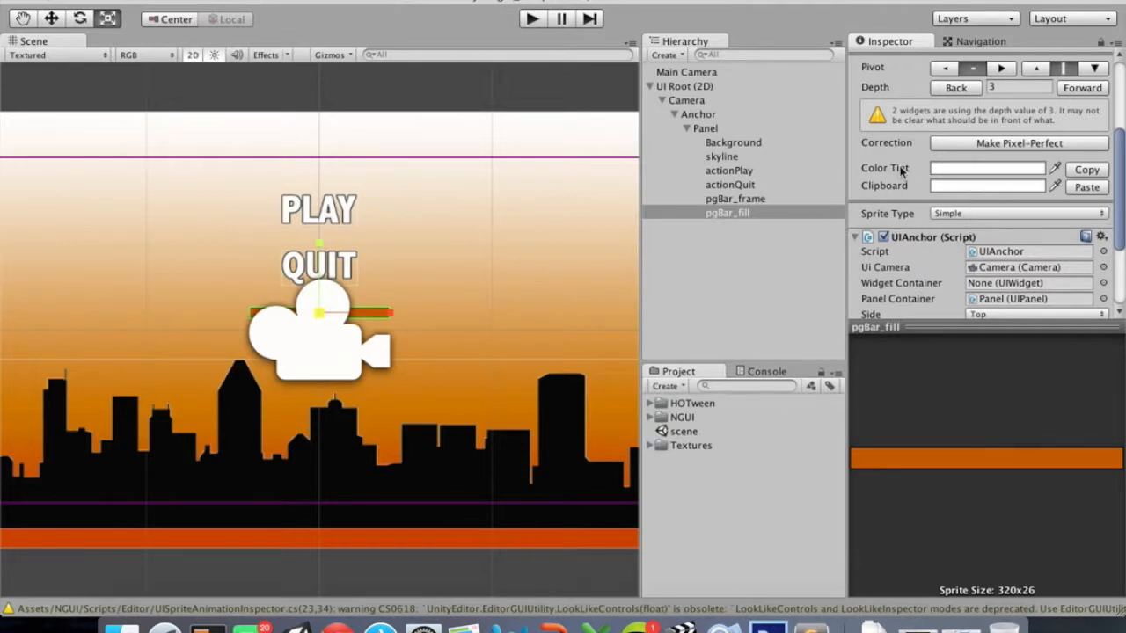
pyautogui.click(971, 215)
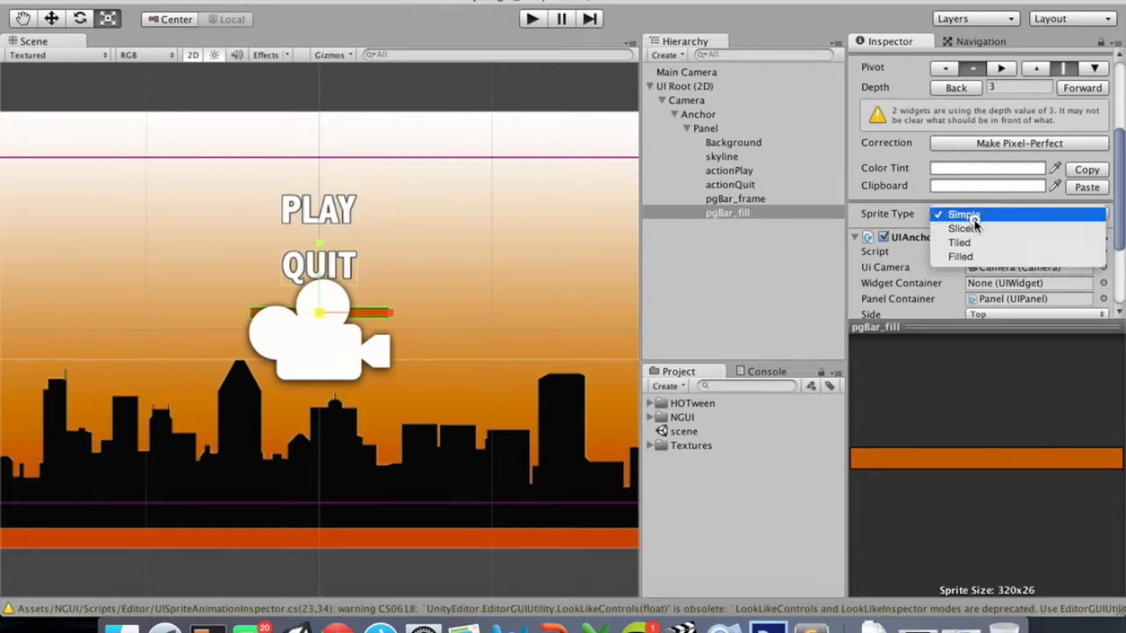
pyautogui.click(976, 256)
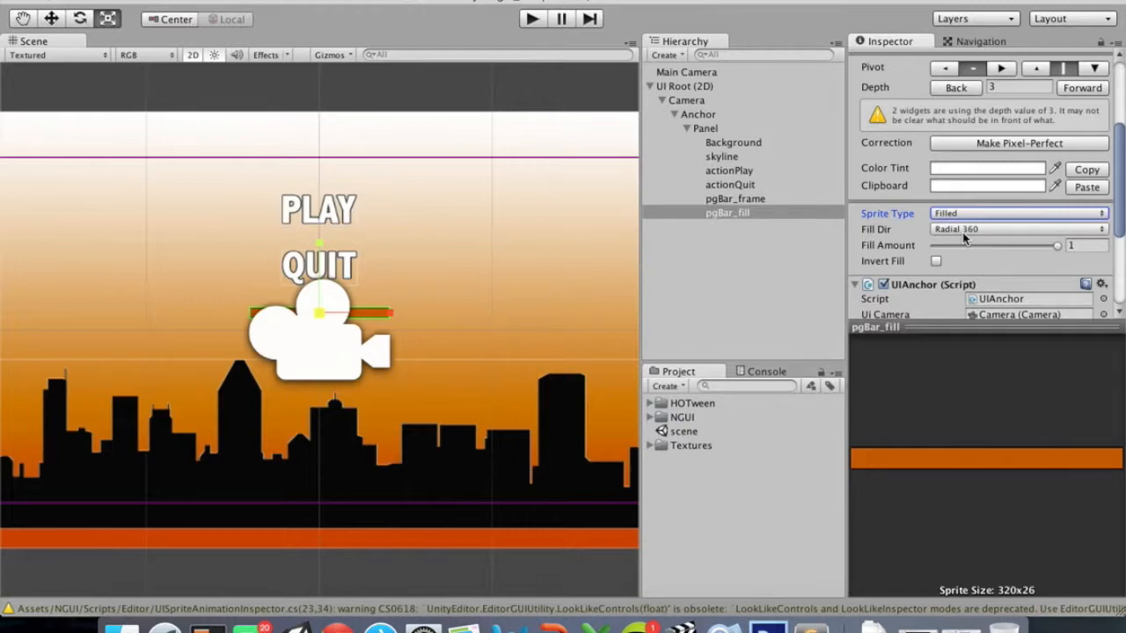
pyautogui.click(966, 230)
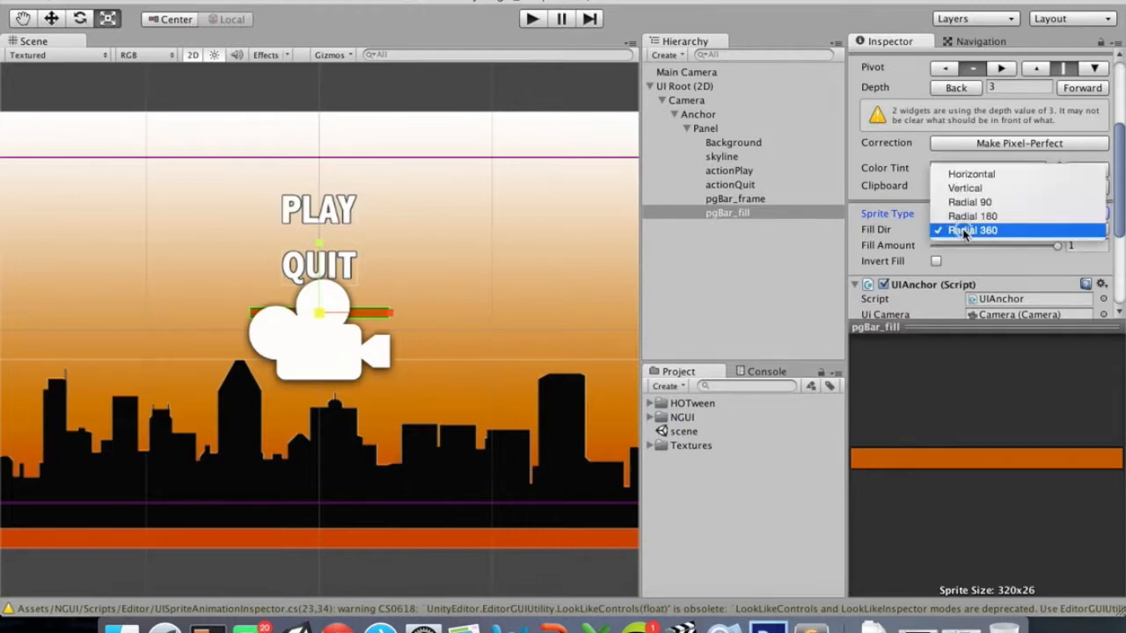
pyautogui.click(964, 176)
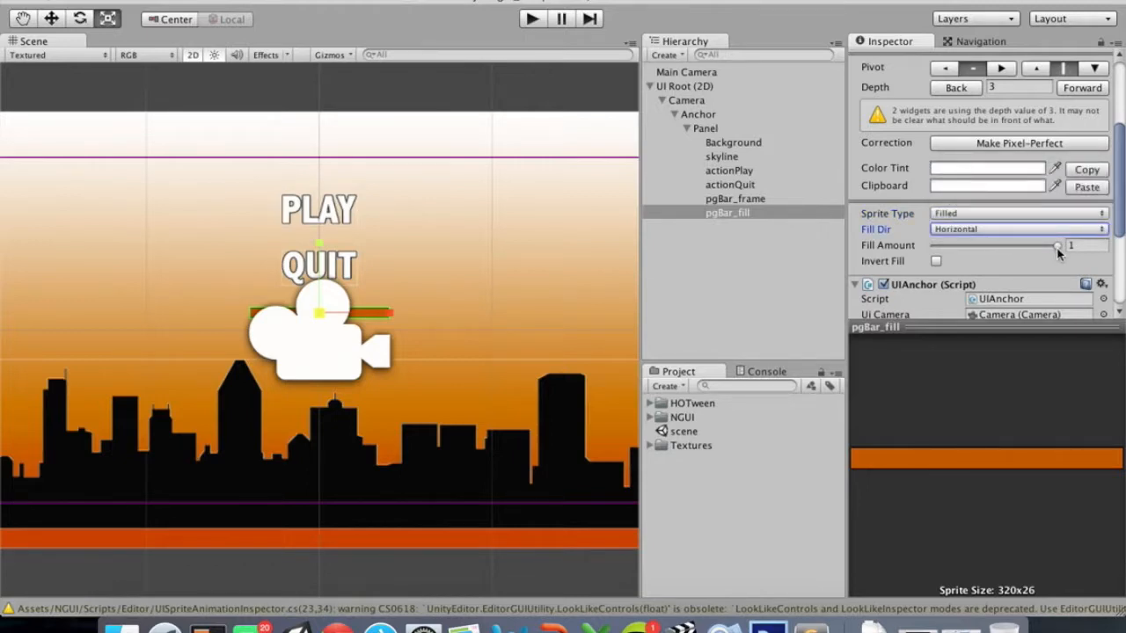
# Try out the fill amount of pgBar_fill and leave it at about 0.121
pyautogui.moveTo(1056, 247); pyautogui.dragTo(1087, 276)
pyautogui.scroll(6, 499, 382)
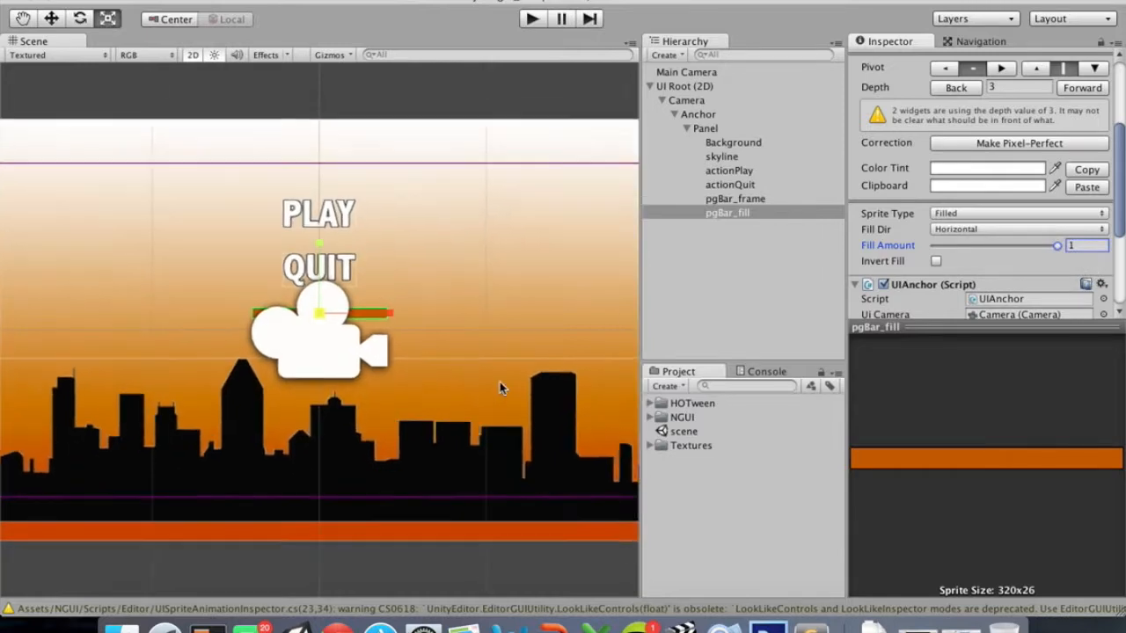
pyautogui.scroll(4, 499, 384)
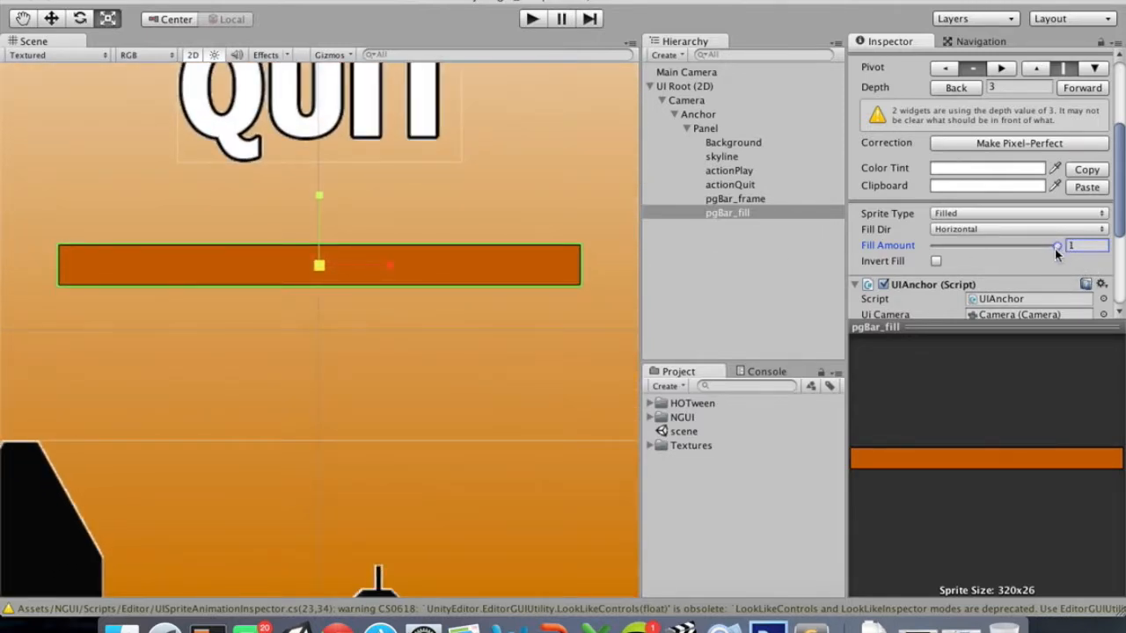
pyautogui.moveTo(1056, 246); pyautogui.dragTo(1075, 274)
pyautogui.moveTo(1057, 246); pyautogui.dragTo(951, 246)
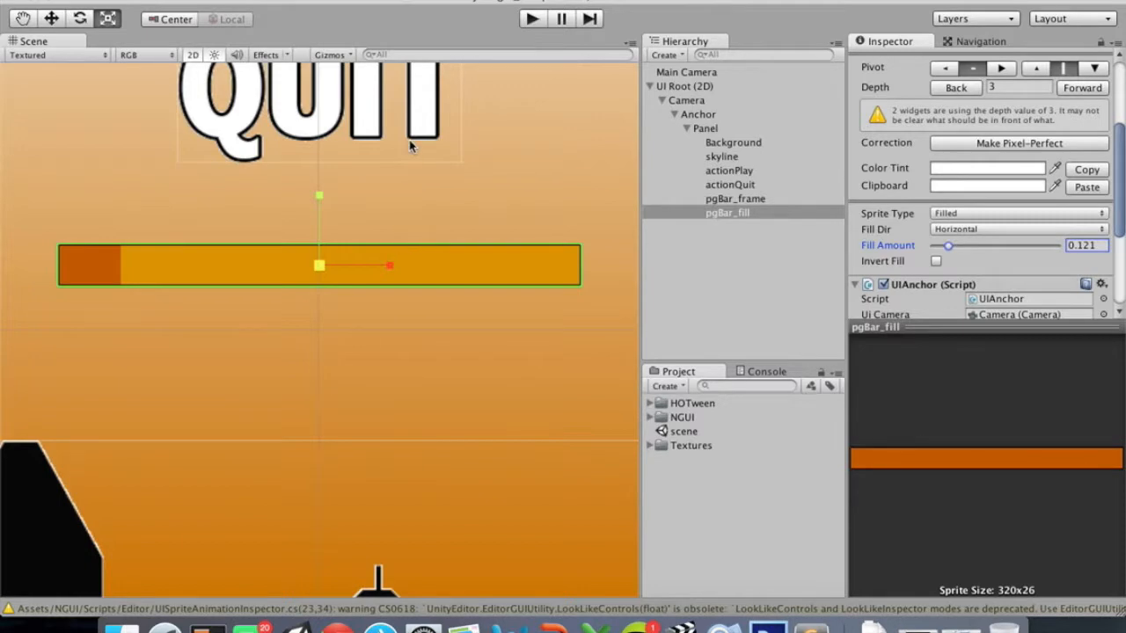
pyautogui.scroll(-6, 409, 147)
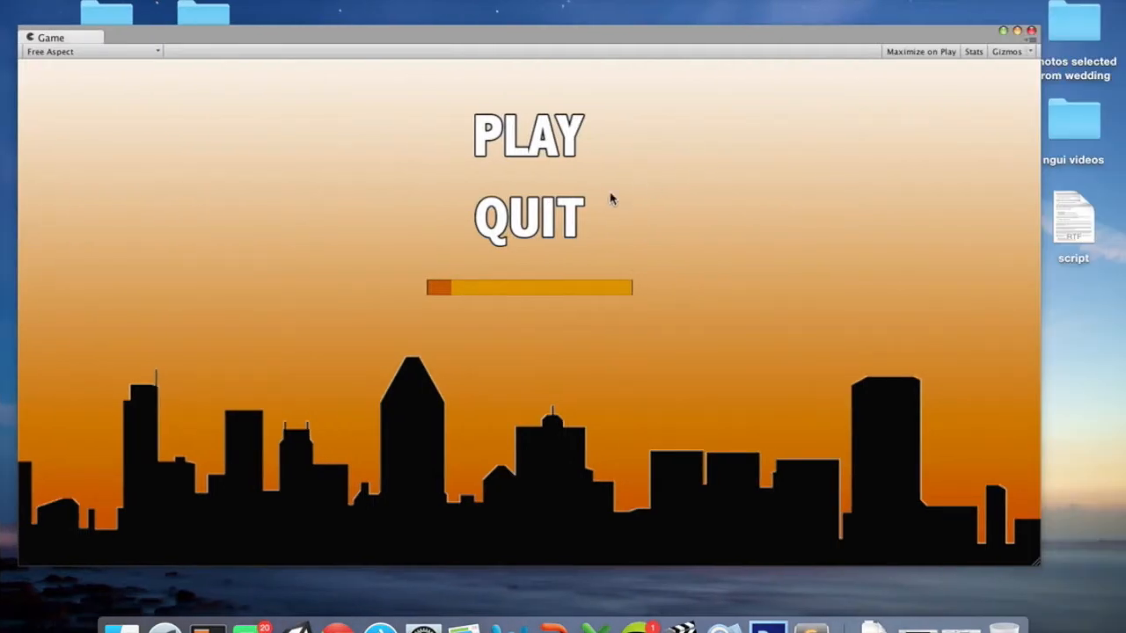
# Compare the Game view of the menu with the conceptUI mockup in Photoshop, ending back in Unity's scene editor
pyautogui.hotkey('ctrl', 'Right')
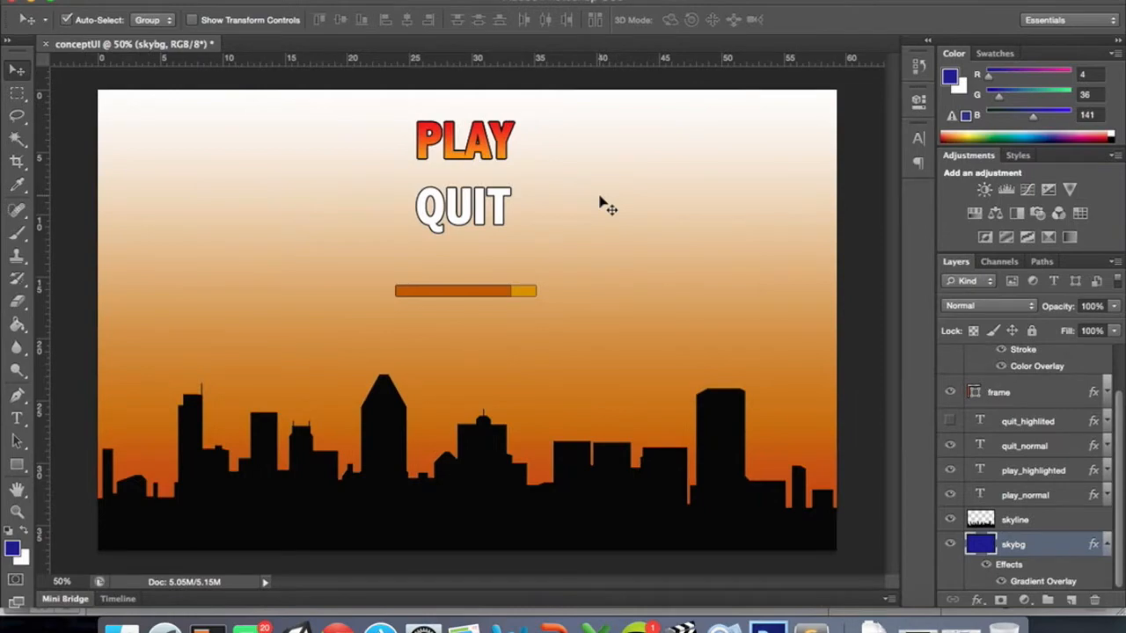
pyautogui.hotkey('ctrl', 'Left')
pyautogui.hotkey('ctrl', 'Right')
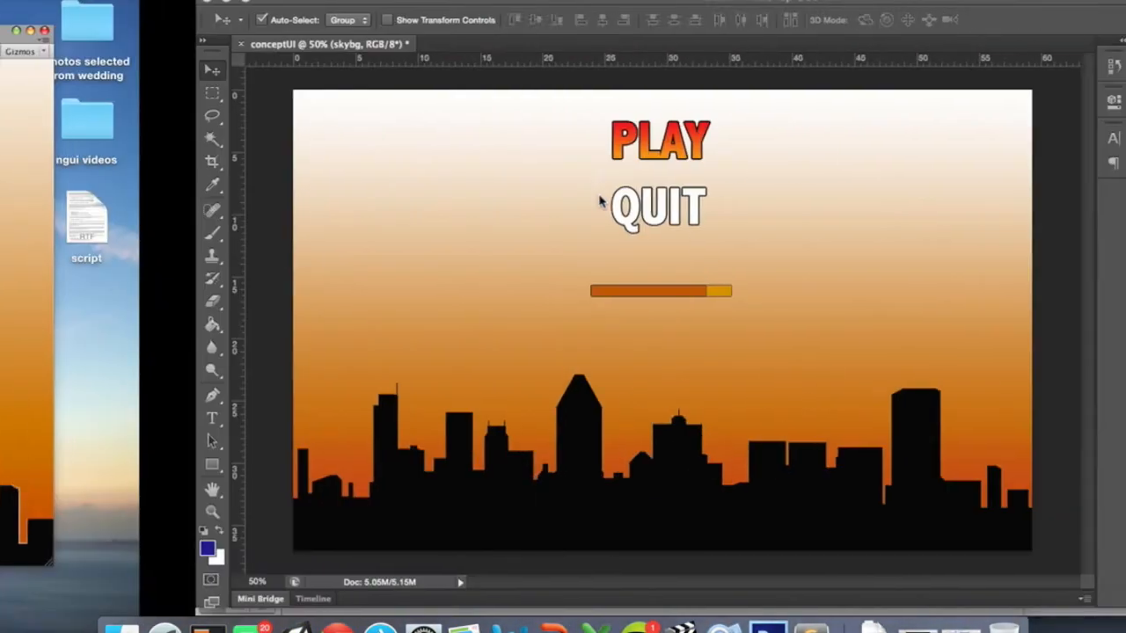
pyautogui.hotkey('ctrl', 'Left')
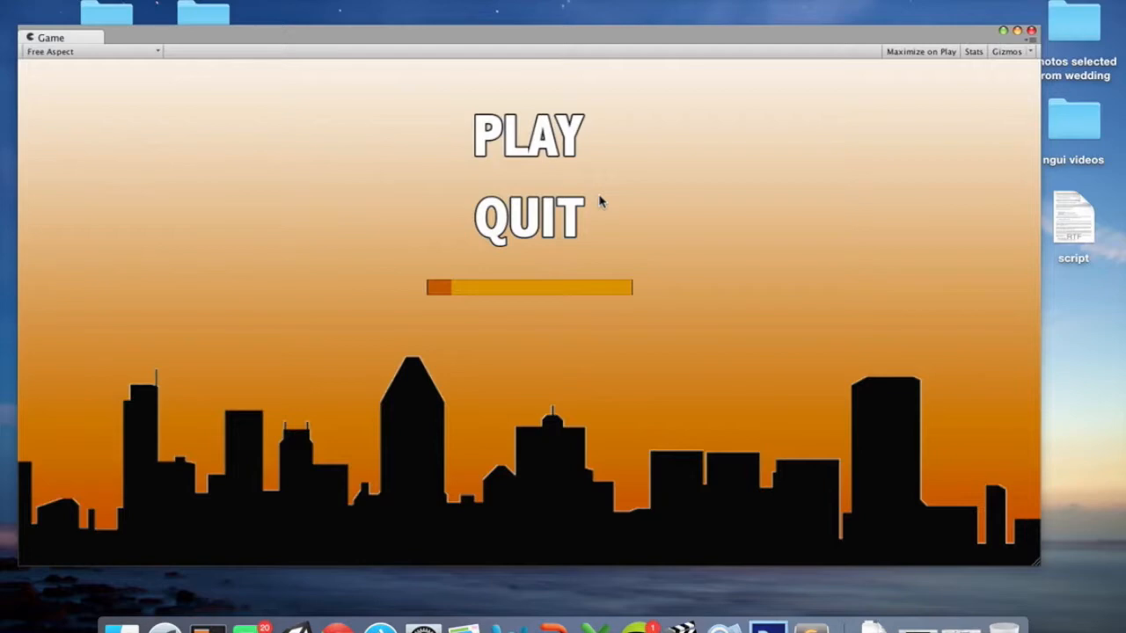
pyautogui.hotkey('ctrl', 'Left')
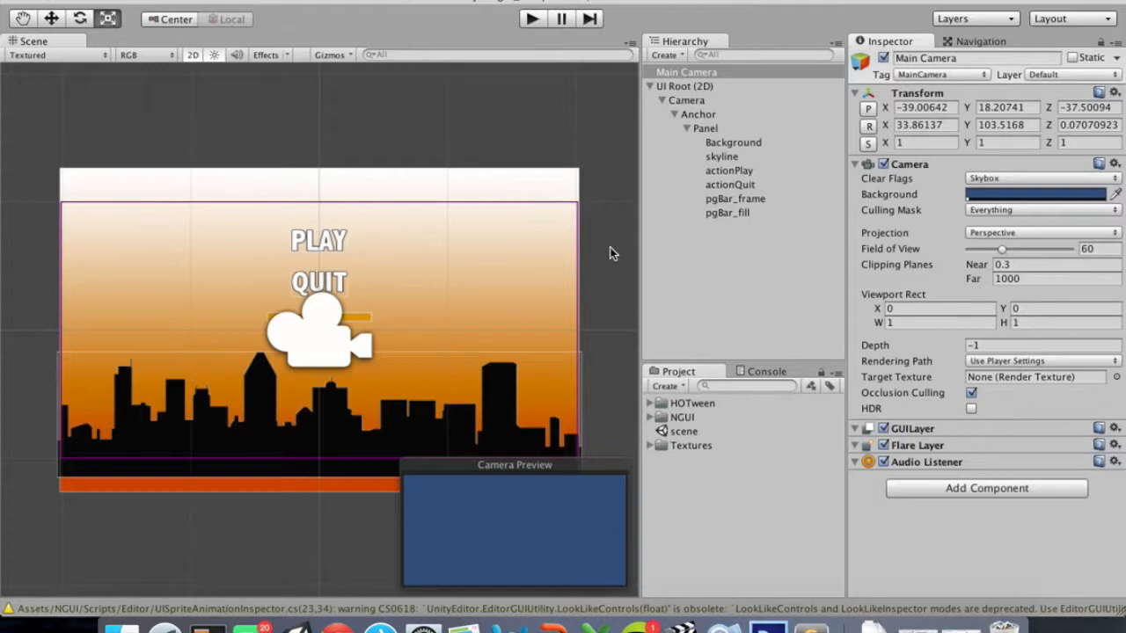
# Create an empty game object at the scene's root level and name it InputControllerObj
pyautogui.scroll(5, 336, 291)
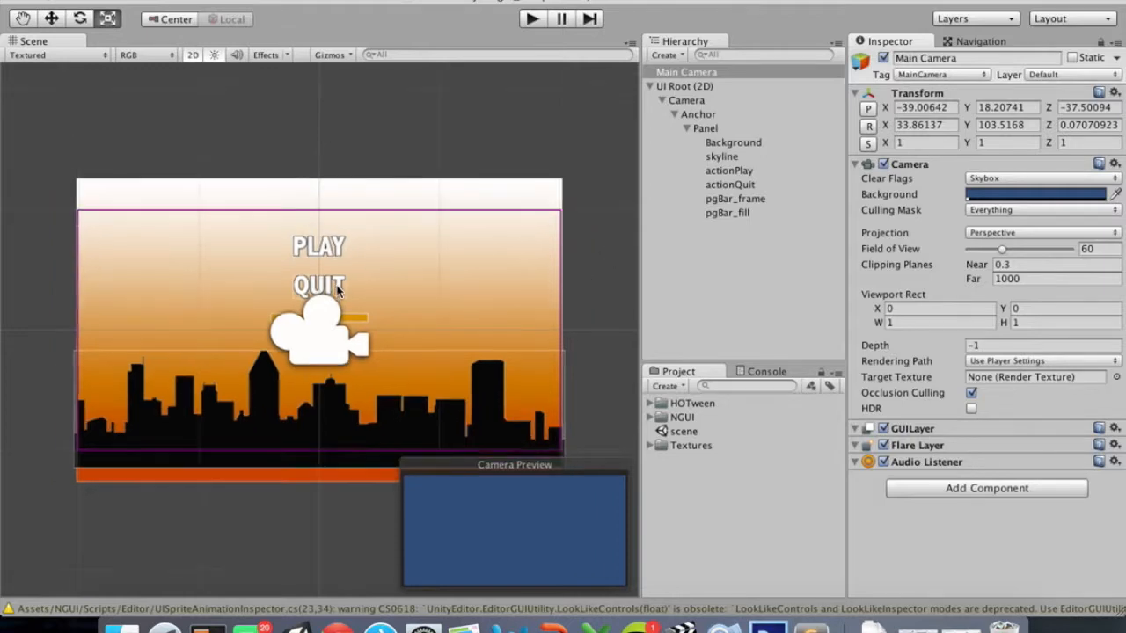
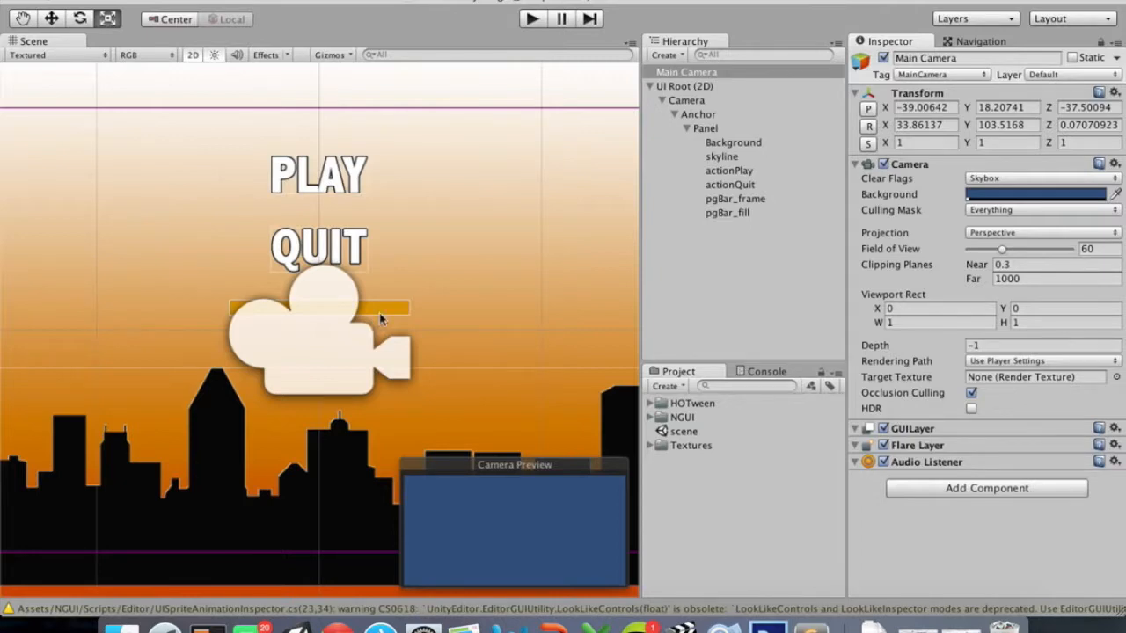
pyautogui.click(675, 58)
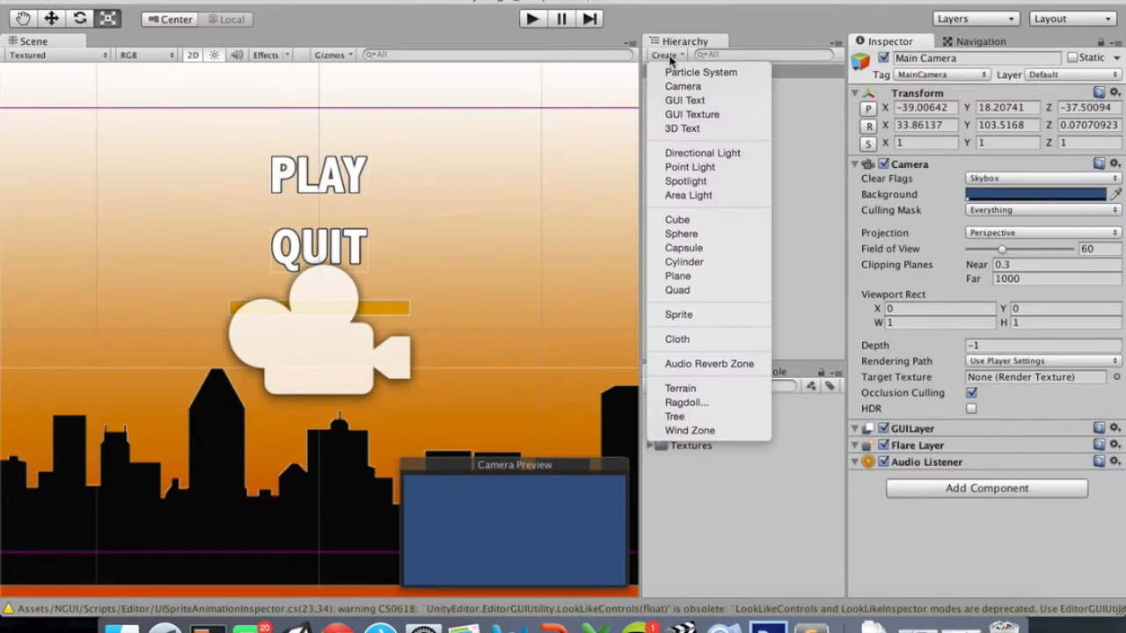
pyautogui.click(242, 0)
pyautogui.click(242, 0)
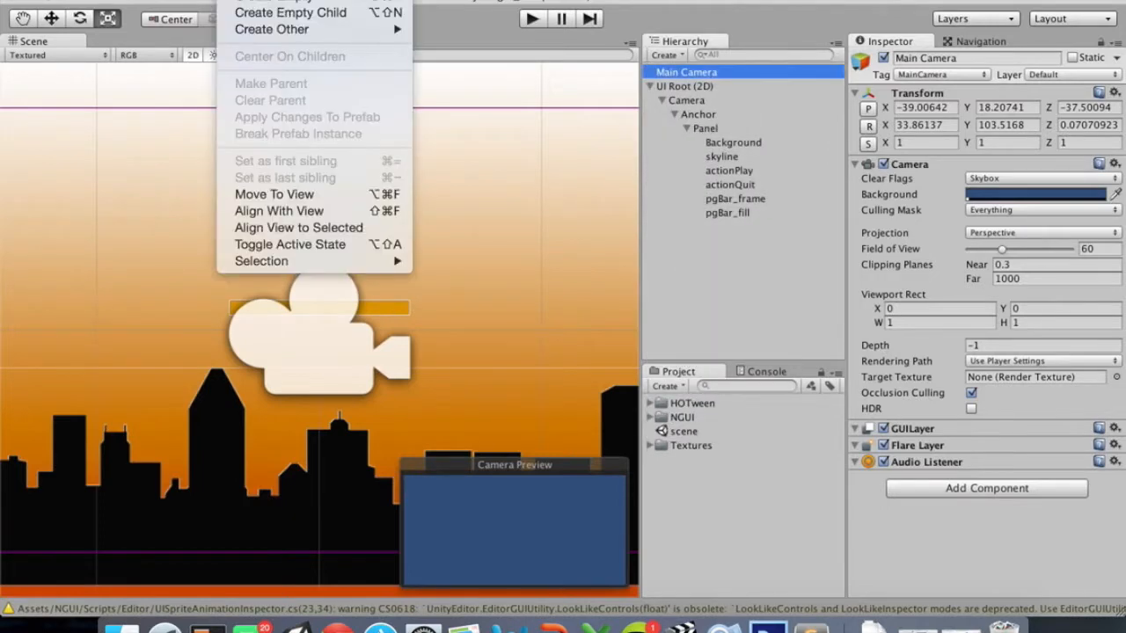
pyautogui.click(258, 2)
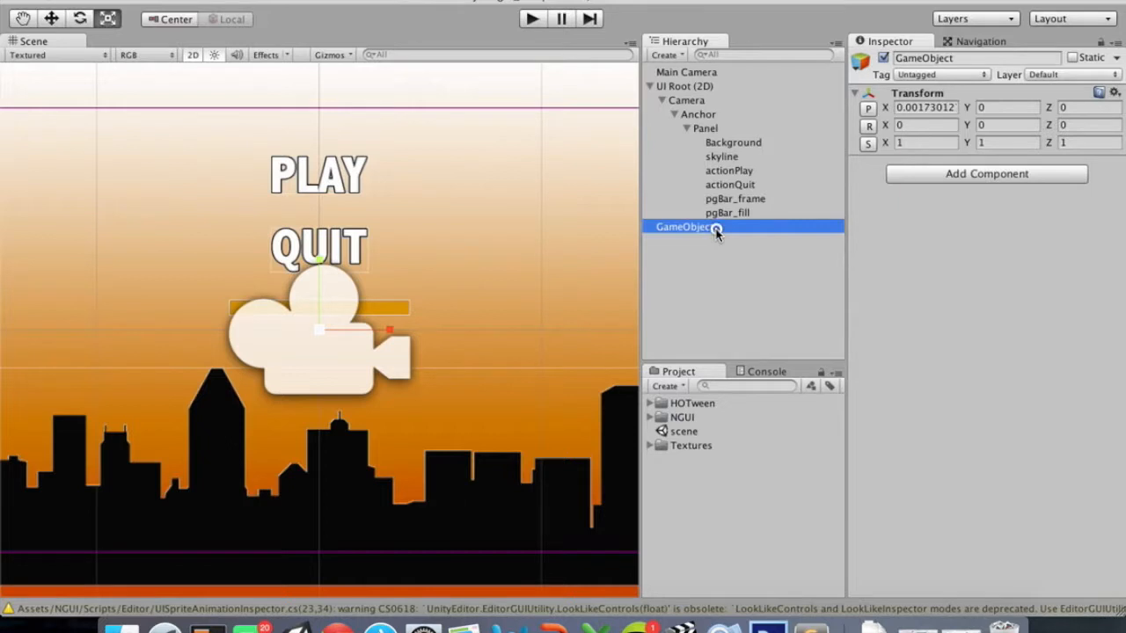
pyautogui.click(716, 227)
pyautogui.write('Input')
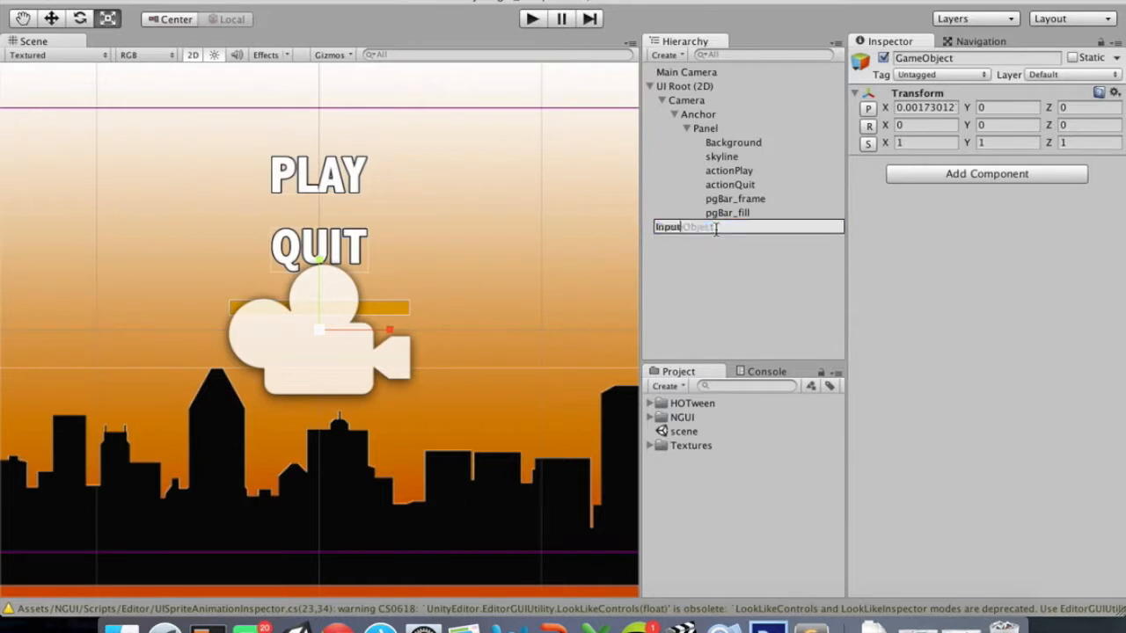
pyautogui.write('ControllerObj')
pyautogui.press('Return')
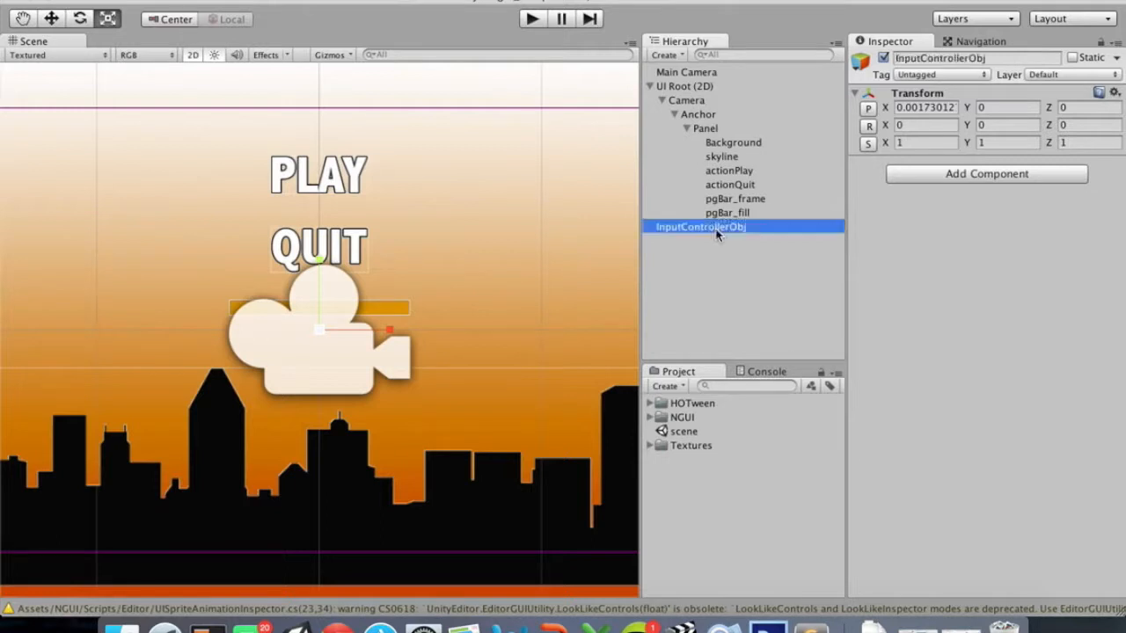
# Add a new CSharp script component named InputController to InputControllerObj
pyautogui.click(1002, 175)
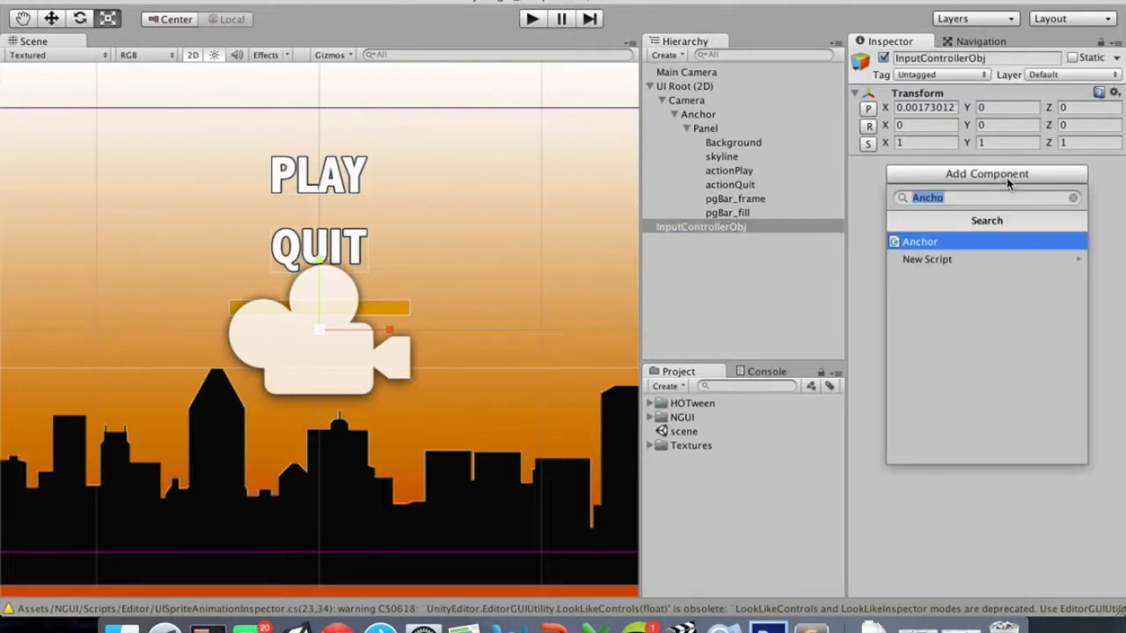
pyautogui.click(965, 258)
pyautogui.write('InputC')
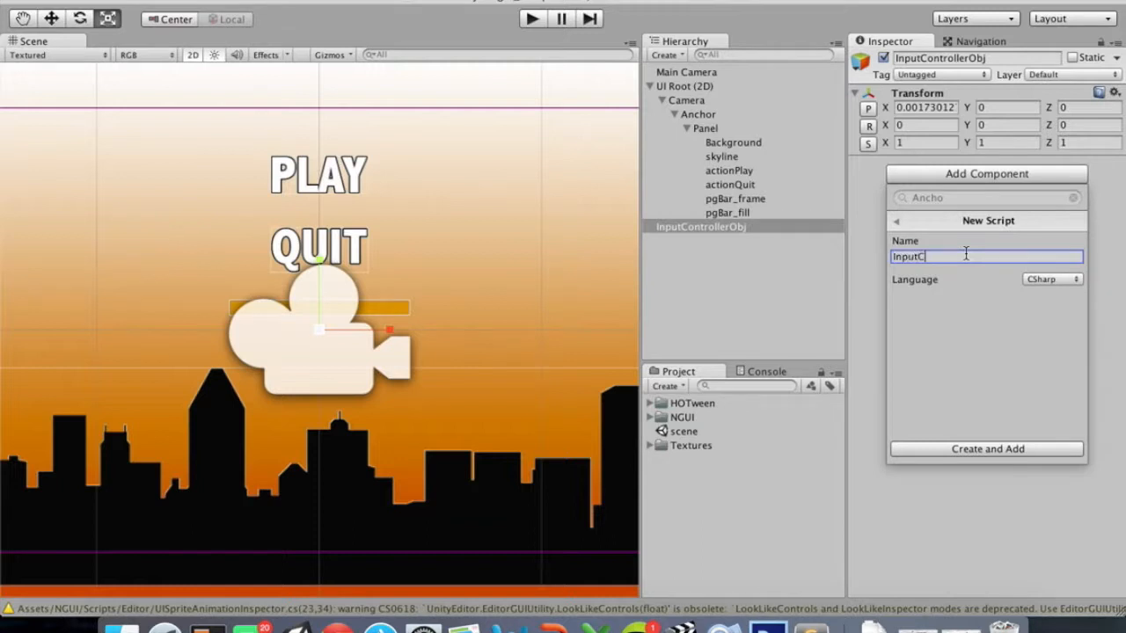
pyautogui.write('ontroller')
pyautogui.press('Return')
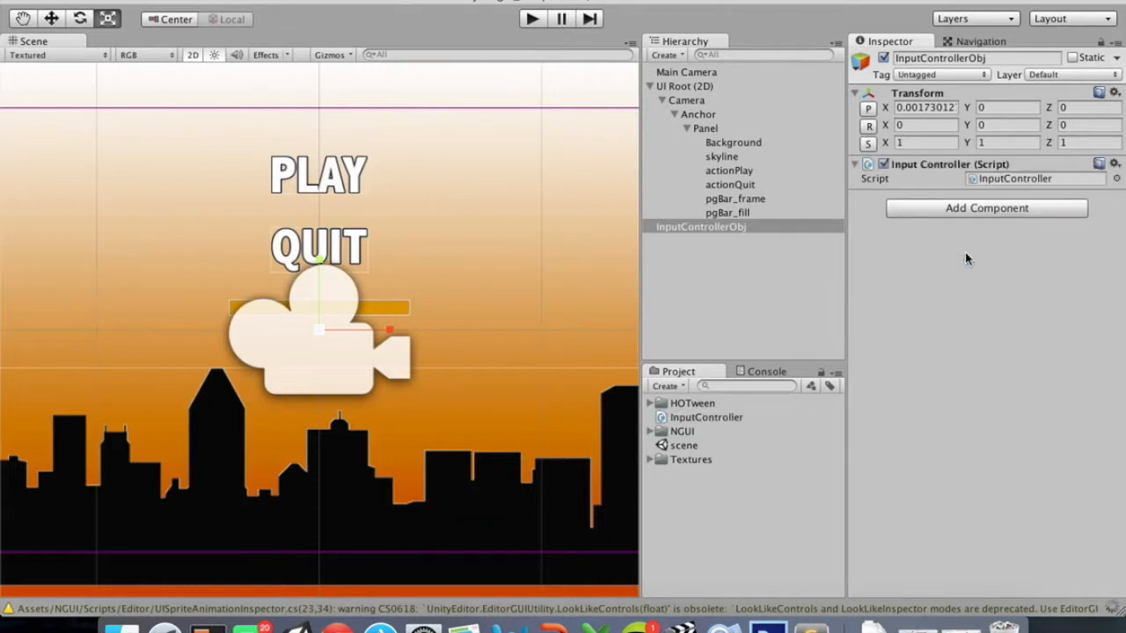
# Open the InputController script in MonoDevelop and declare UISprite variables spritePlay and spriteQuit above the Start method
pyautogui.doubleClick(1047, 177)
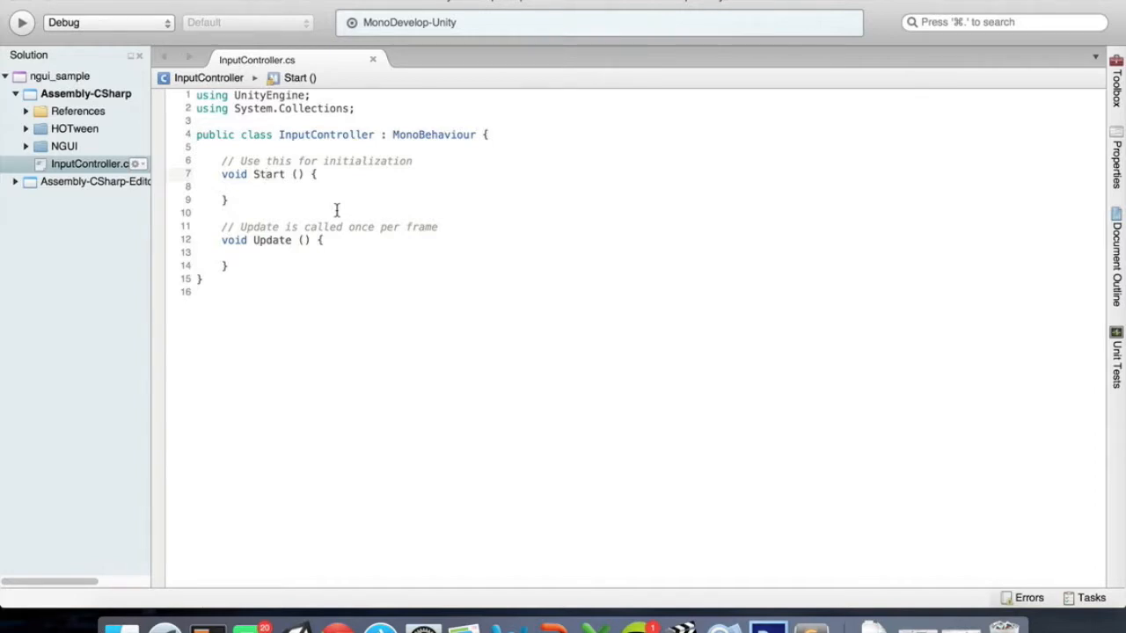
pyautogui.click(247, 148)
pyautogui.press('Return')
pyautogui.press('Return')
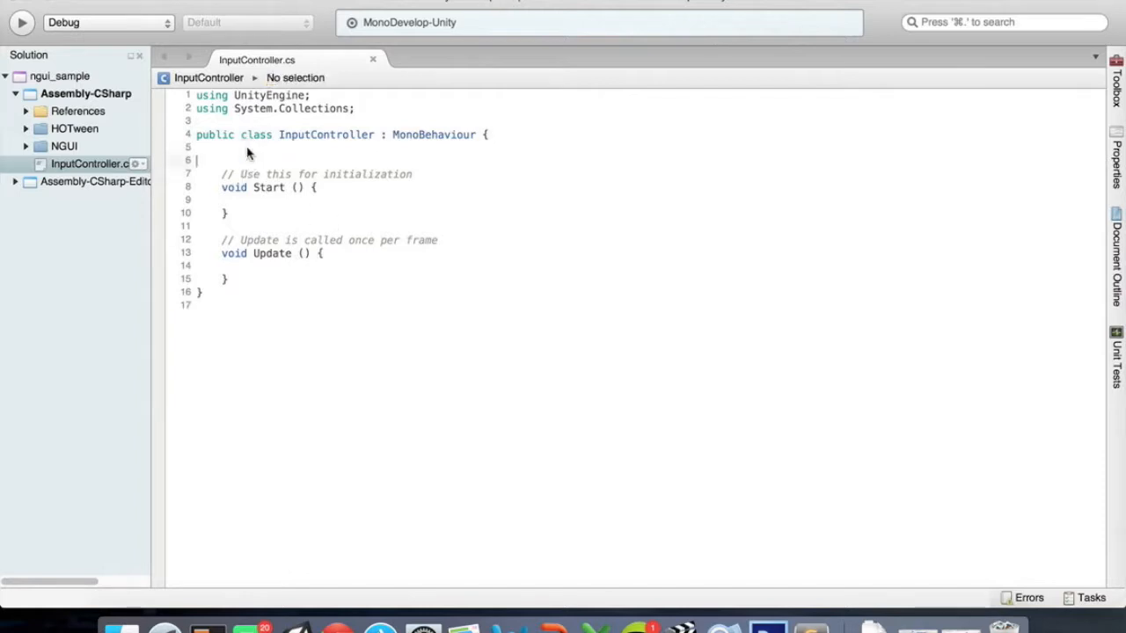
pyautogui.press('Up')
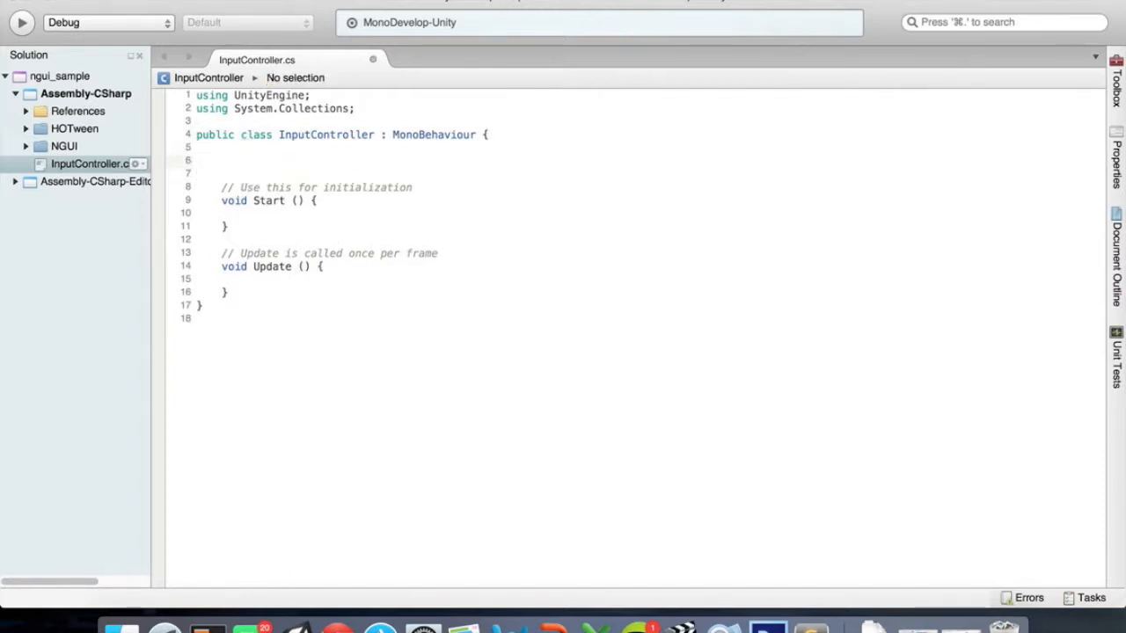
pyautogui.write('UISprit')
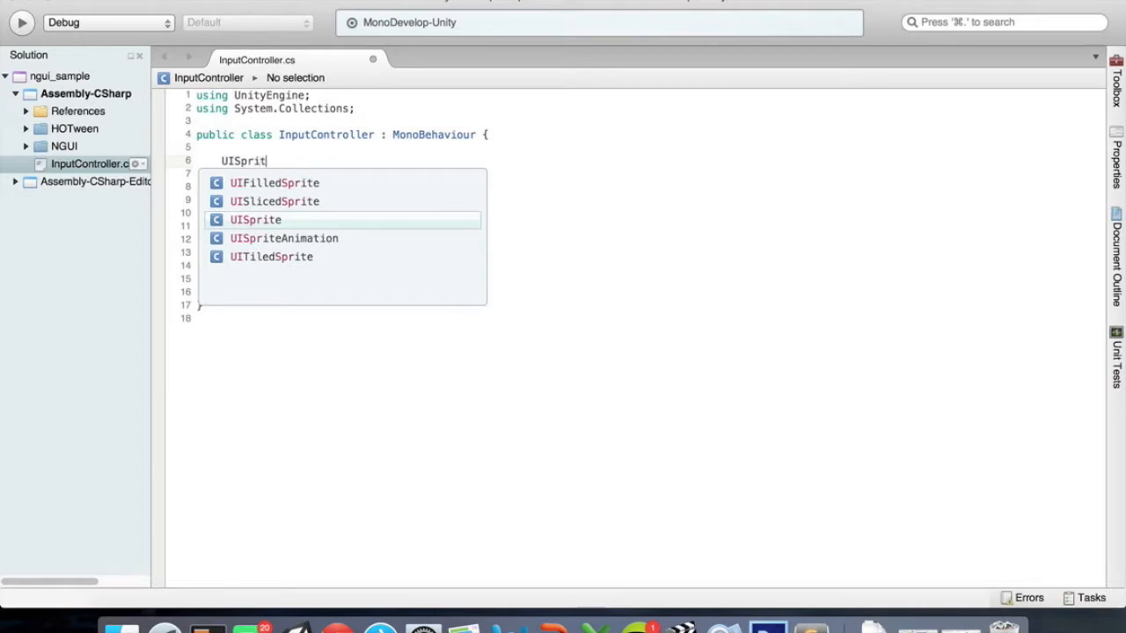
pyautogui.write('e sp')
pyautogui.press('BackSpace')
pyautogui.write('spriteP')
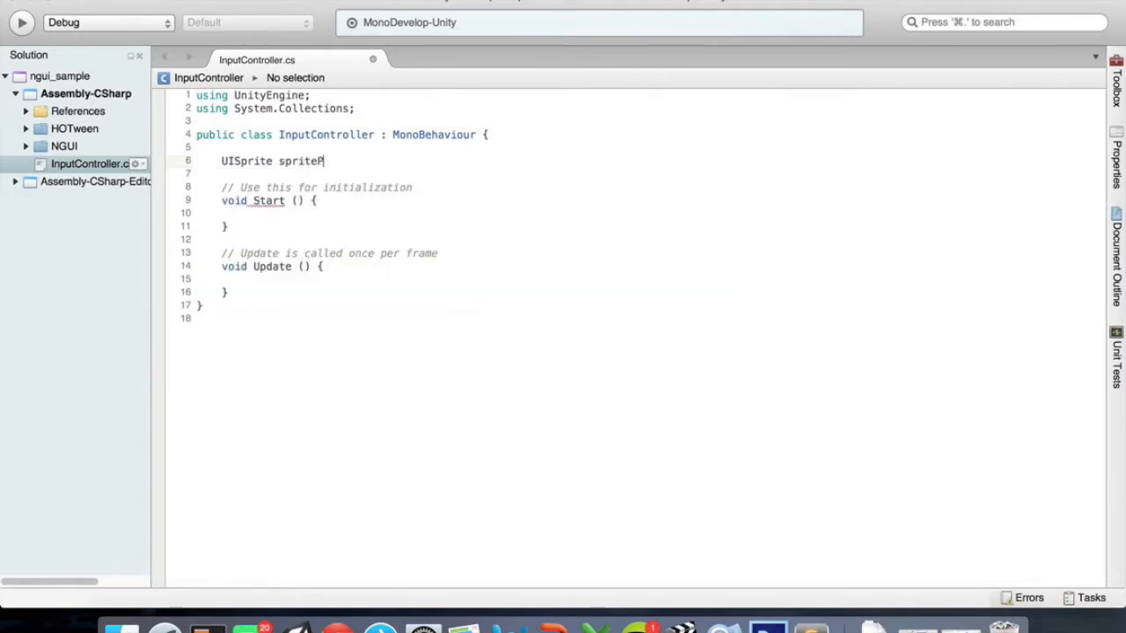
pyautogui.write('lay, spriteQuit;')
# Make the UISprite variable declaration public and save the InputController script
pyautogui.click(220, 161)
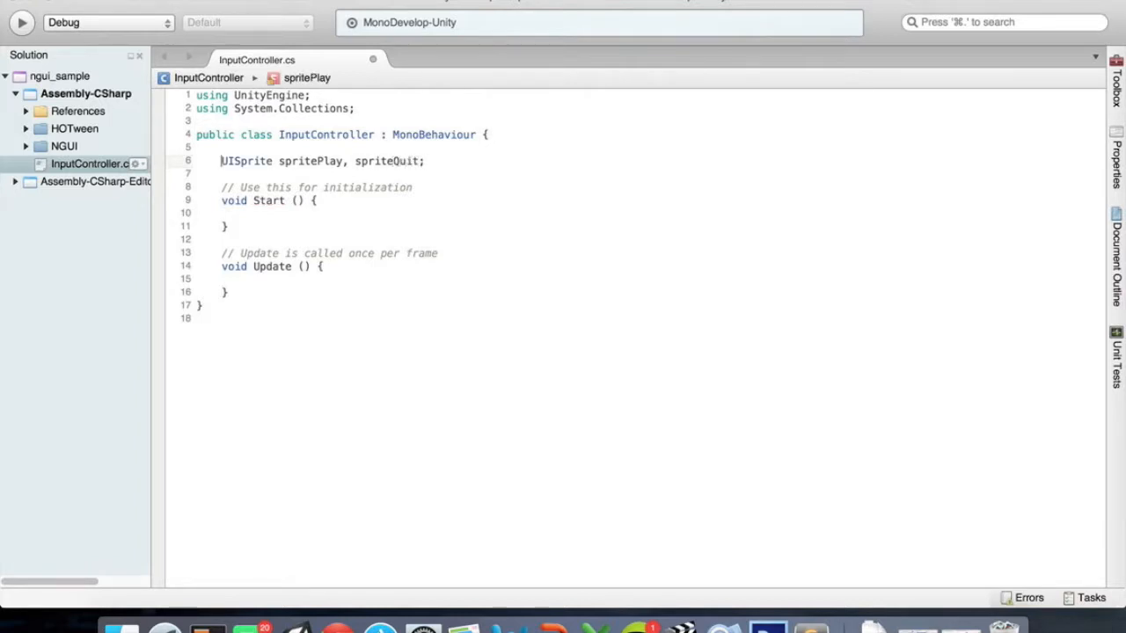
pyautogui.write('public')
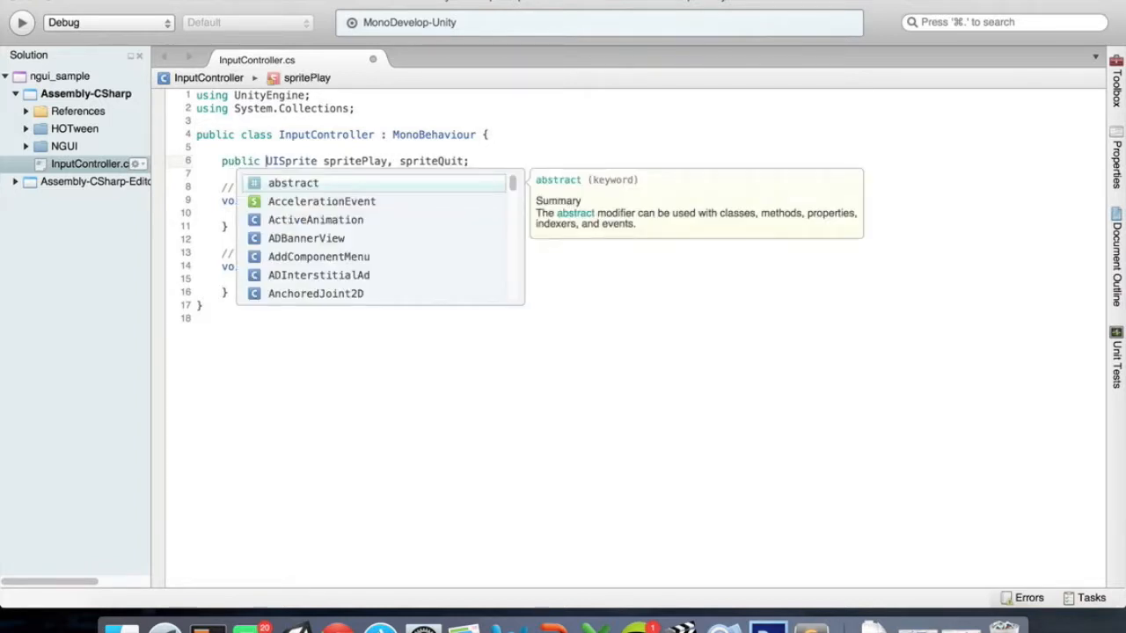
pyautogui.click(481, 161)
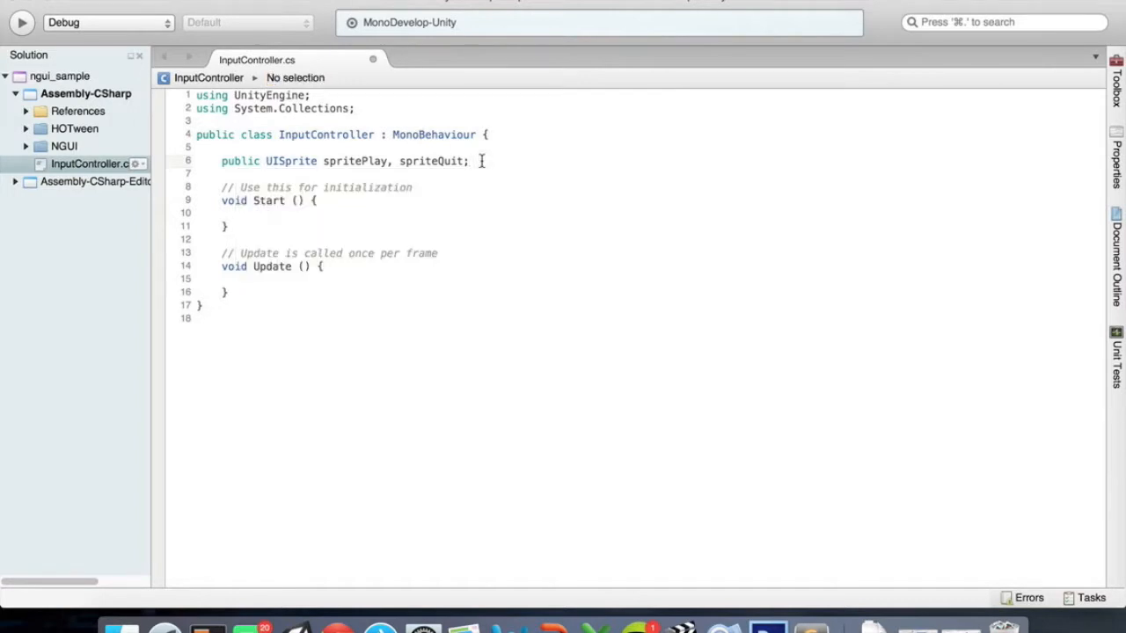
pyautogui.press('super+s')
# Back in Unity, assign actionPlay to the Sprite Play field and actionQuit to Sprite Quit on InputControllerObj
pyautogui.press('super+Tab')
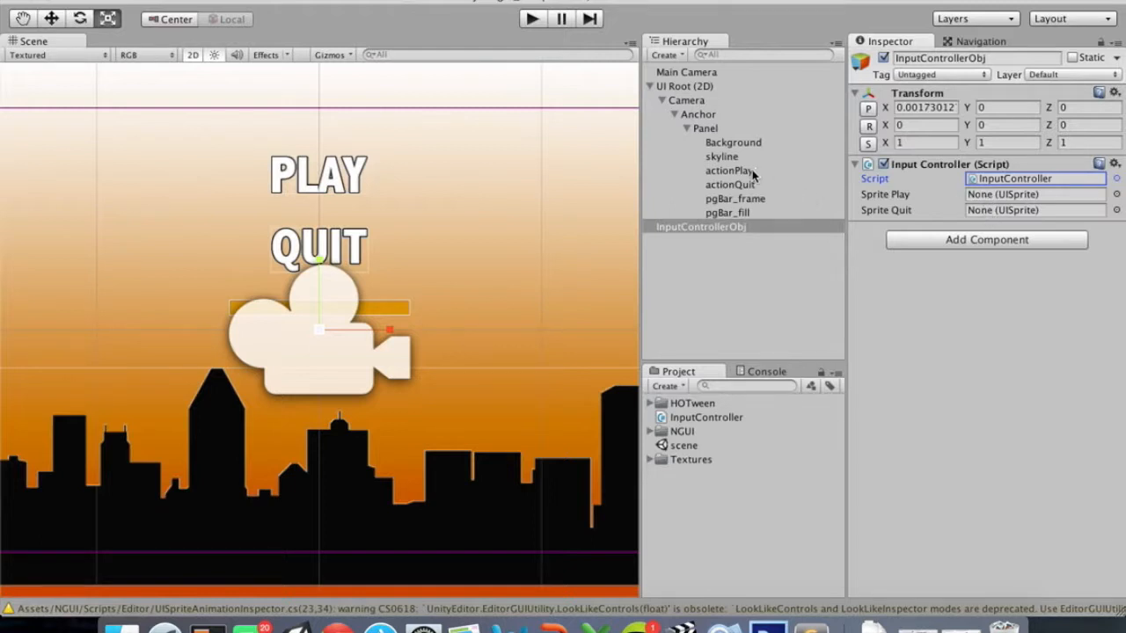
pyautogui.moveTo(752, 174); pyautogui.dragTo(1005, 195)
pyautogui.moveTo(755, 185); pyautogui.dragTo(992, 215)
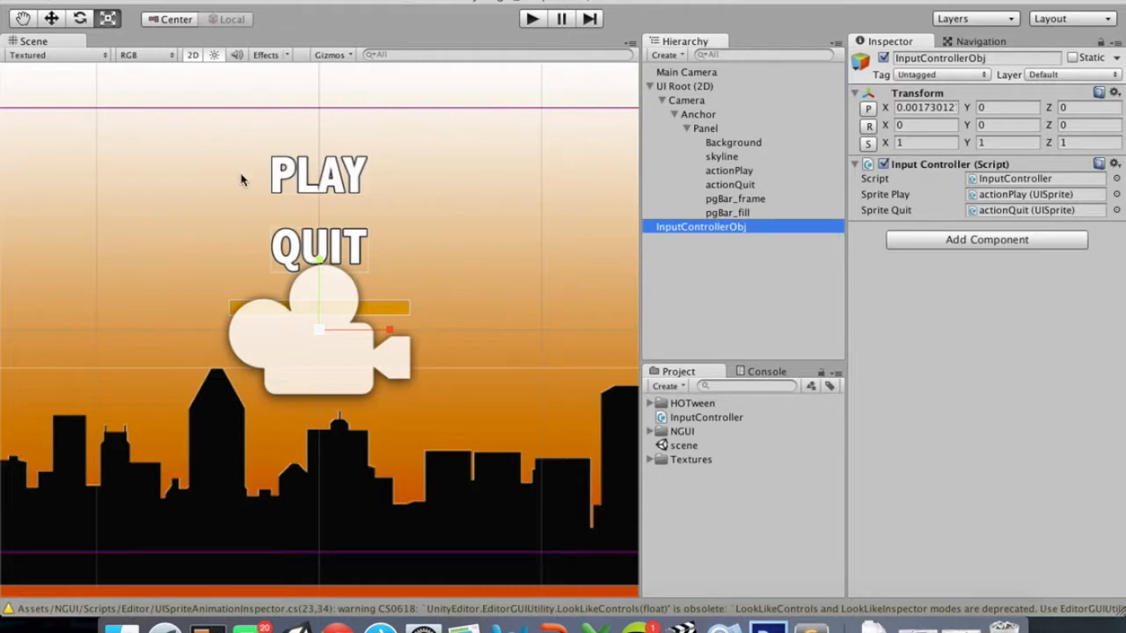
# Switch to MonoDevelop and add an empty void method setHighlightPlay(bool status) below Update in the InputController script
pyautogui.hotkey('ctrl', 'Right')
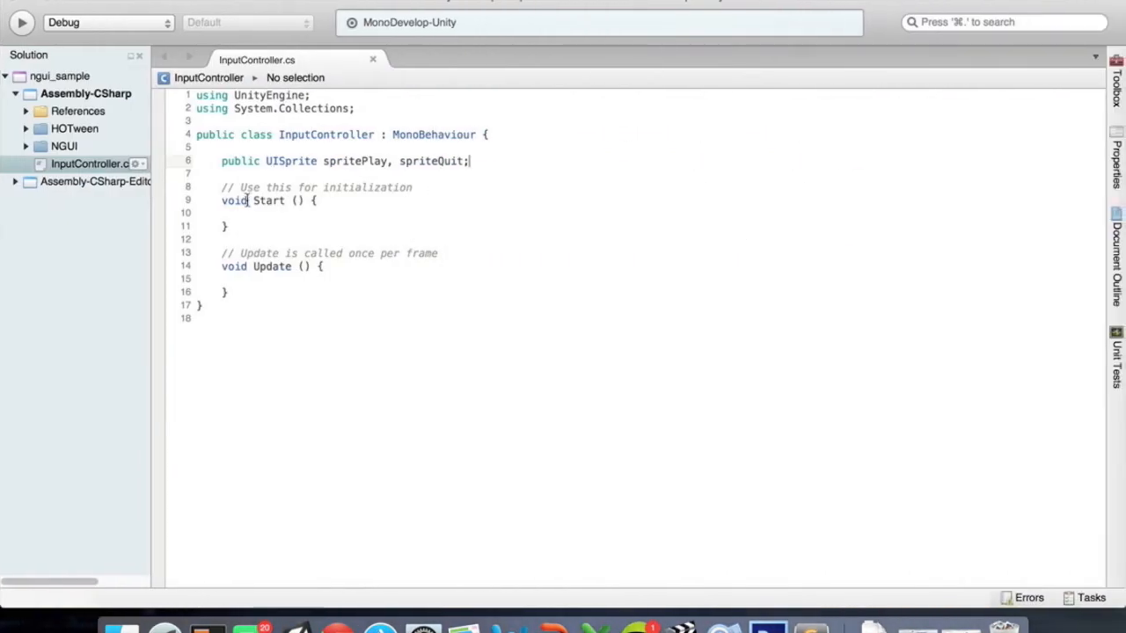
pyautogui.click(254, 292)
pyautogui.press('Return')
pyautogui.press('Return')
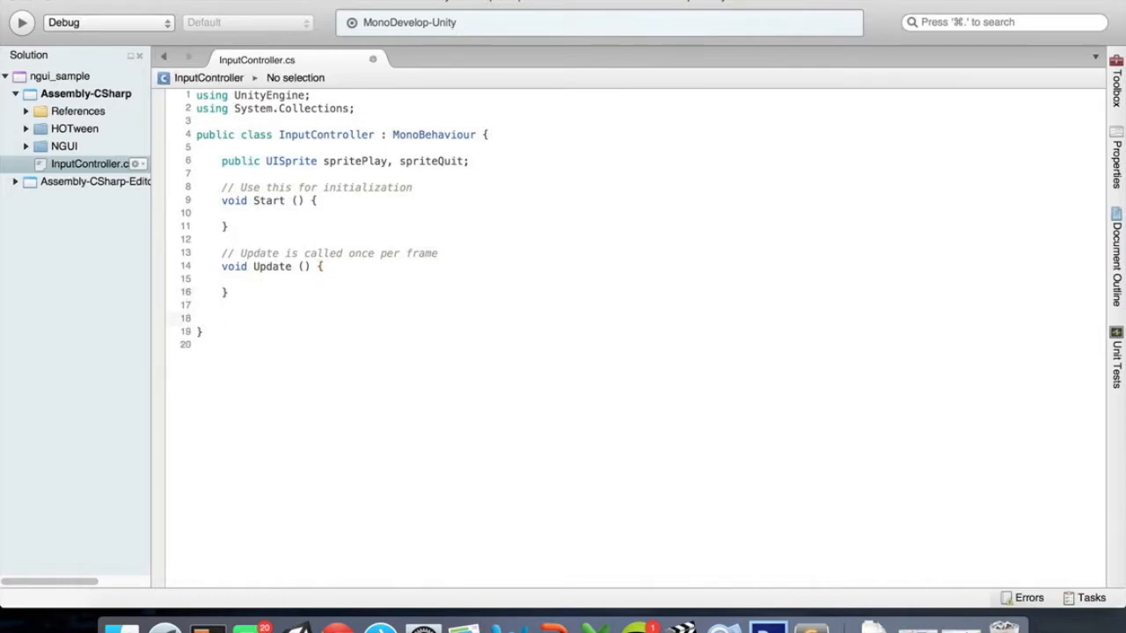
pyautogui.write('set')
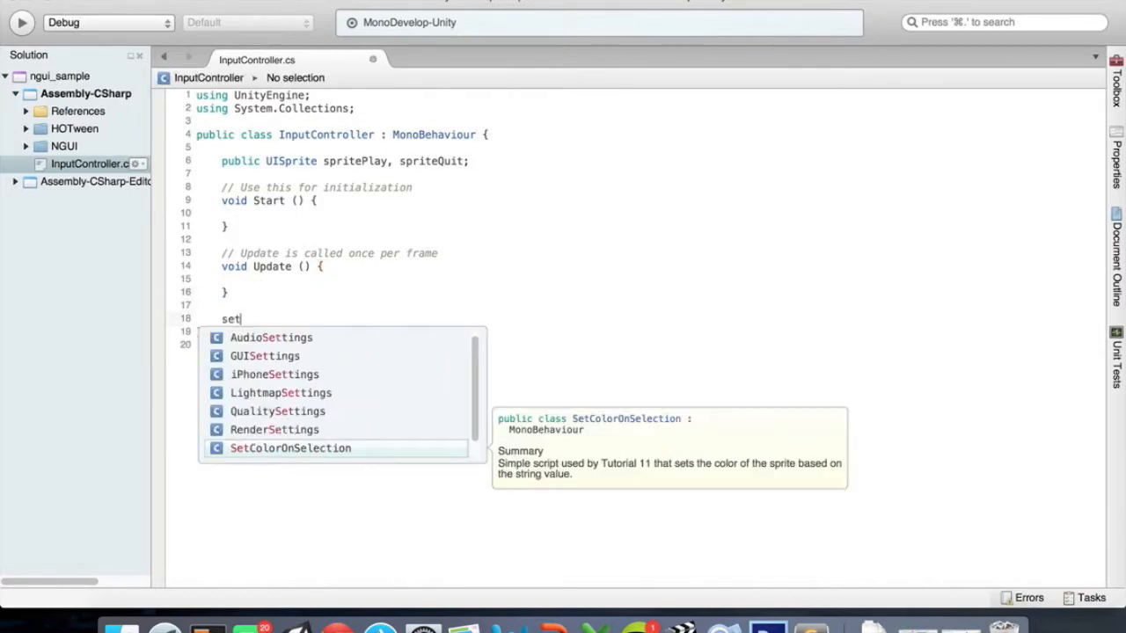
pyautogui.press('BackSpace')
pyautogui.press('BackSpace')
pyautogui.press('BackSpace')
pyautogui.write('void s')
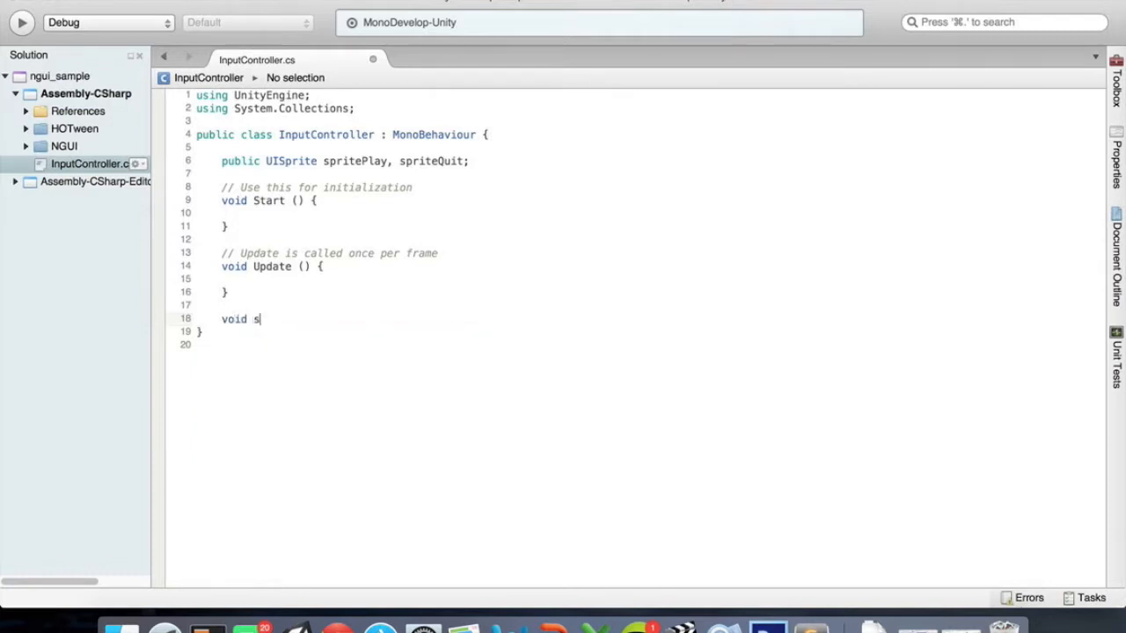
pyautogui.write('etHighlightPlay')
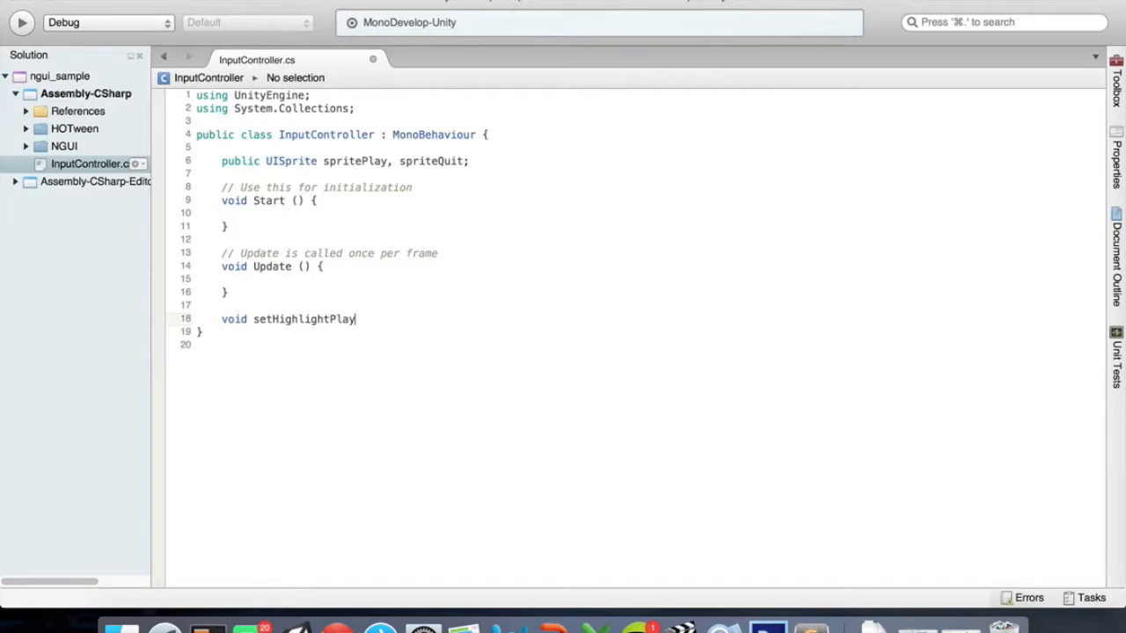
pyautogui.write('(bool status){')
pyautogui.press('Return')
pyautogui.write('}')
pyautogui.press('Return')
pyautogui.press('Return')
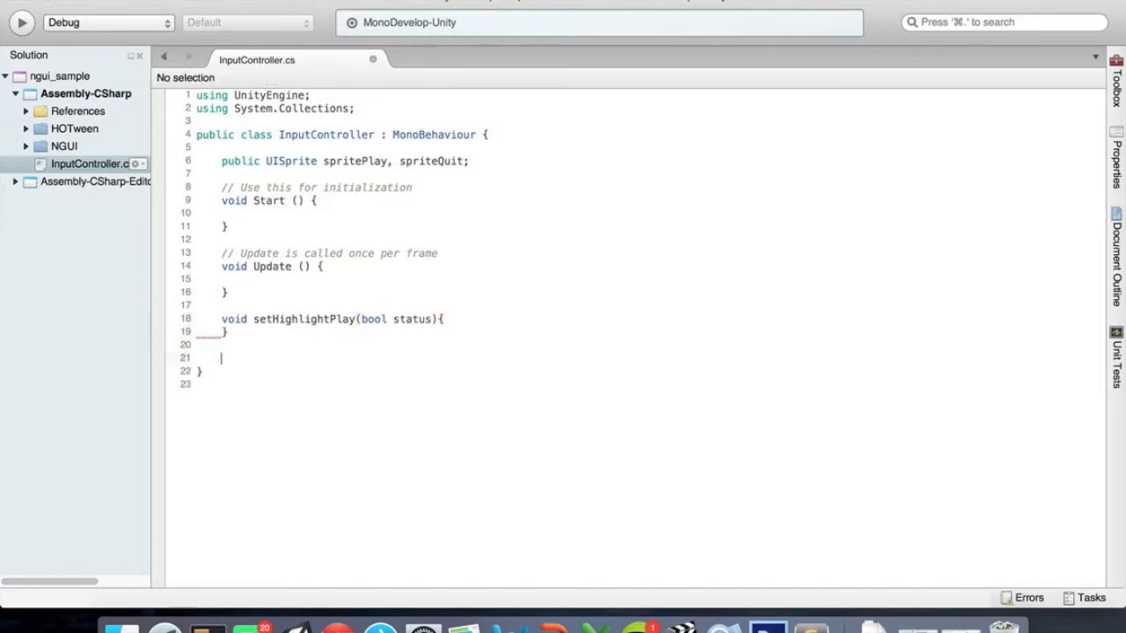
# Add an empty void method setHighlightQuit(bool status) below setHighlightPlay
pyautogui.write('void setH')
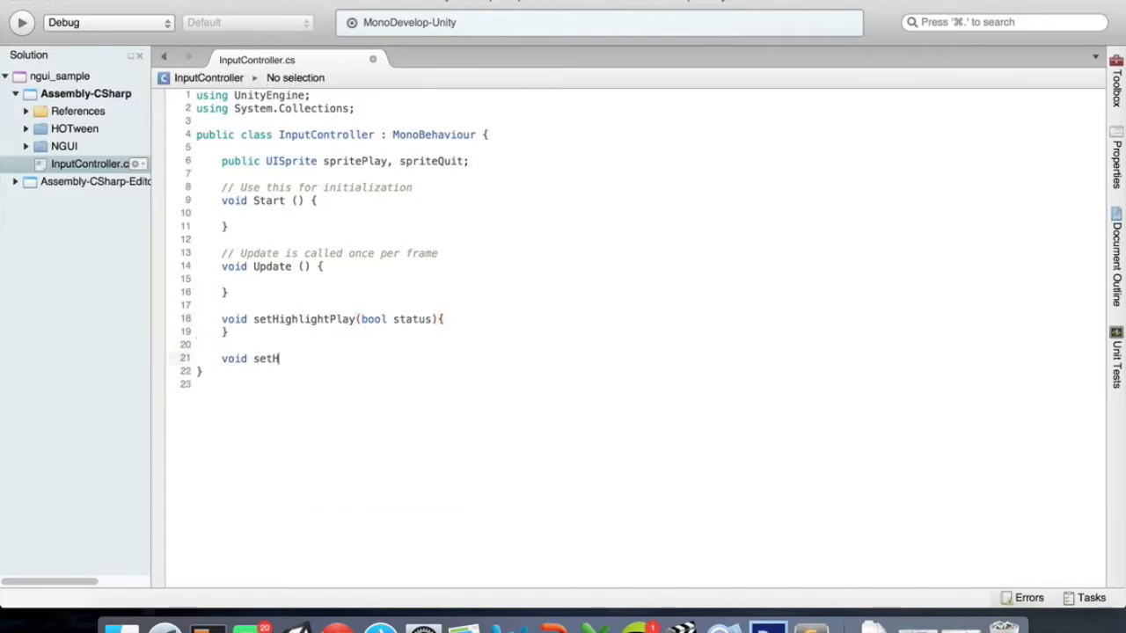
pyautogui.write('ighlightQuit(bool')
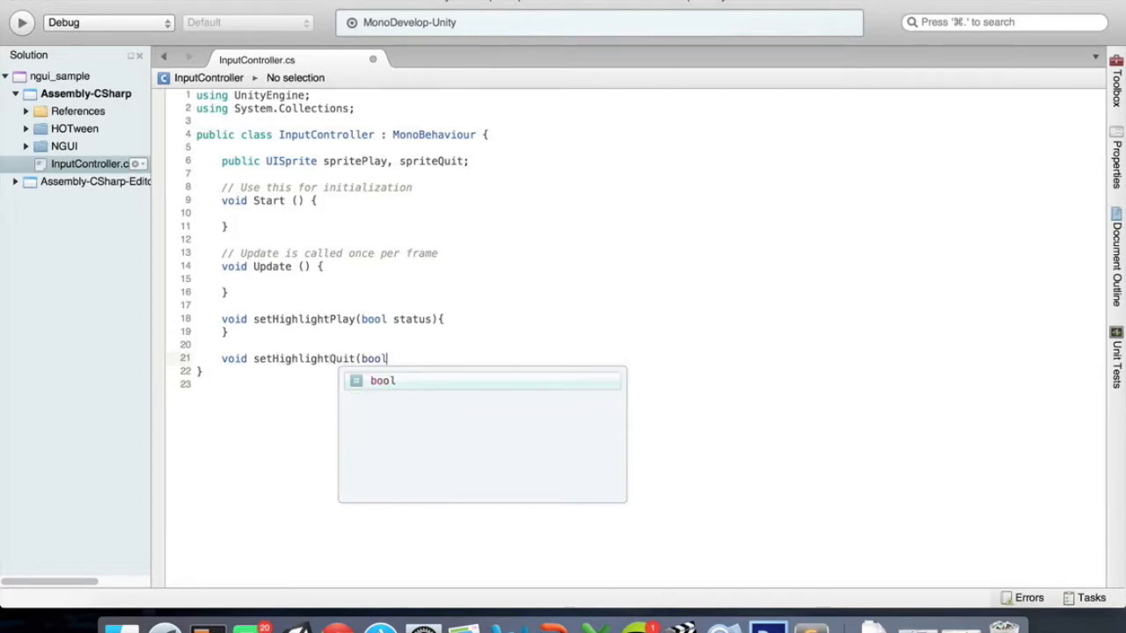
pyautogui.write(' status){')
pyautogui.press('Return')
pyautogui.write('{')
pyautogui.press('BackSpace')
pyautogui.write('}')
# Insert an indented blank line inside the body of setHighlightPlay
pyautogui.press('Up')
pyautogui.press('Up')
pyautogui.press('Up')
pyautogui.press('Left')
pyautogui.press('Return')
pyautogui.press('Up')
pyautogui.press('Tab')
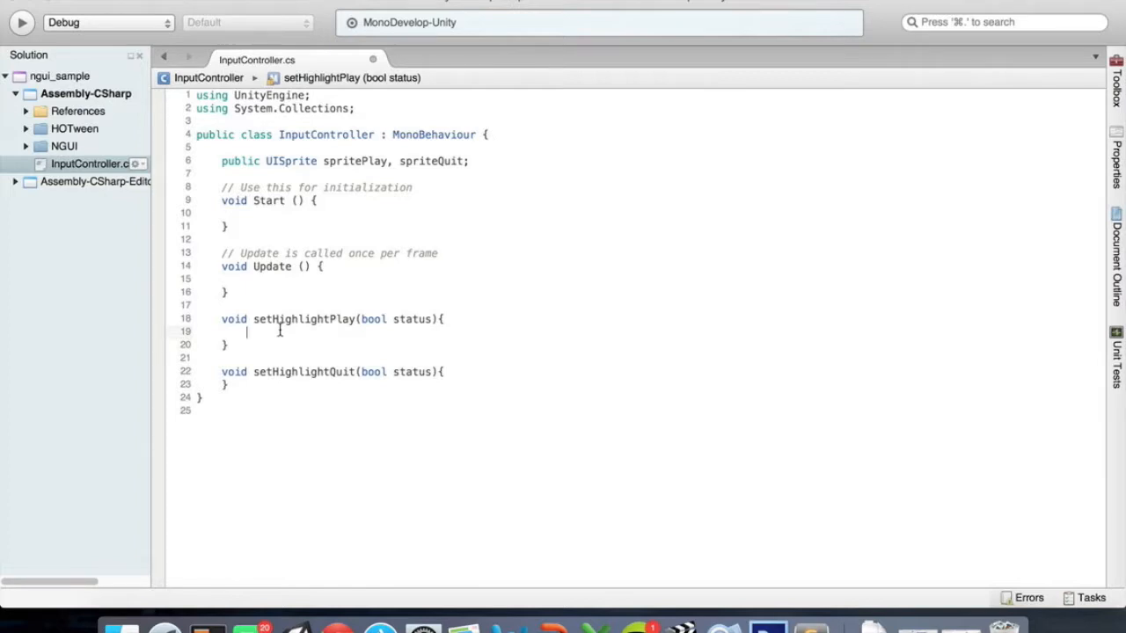
# Back in Unity, try the _0004_play_highlighted sprite on actionPlay and restore _0005_play_normal
pyautogui.hotkey('ctrl', 'Left')
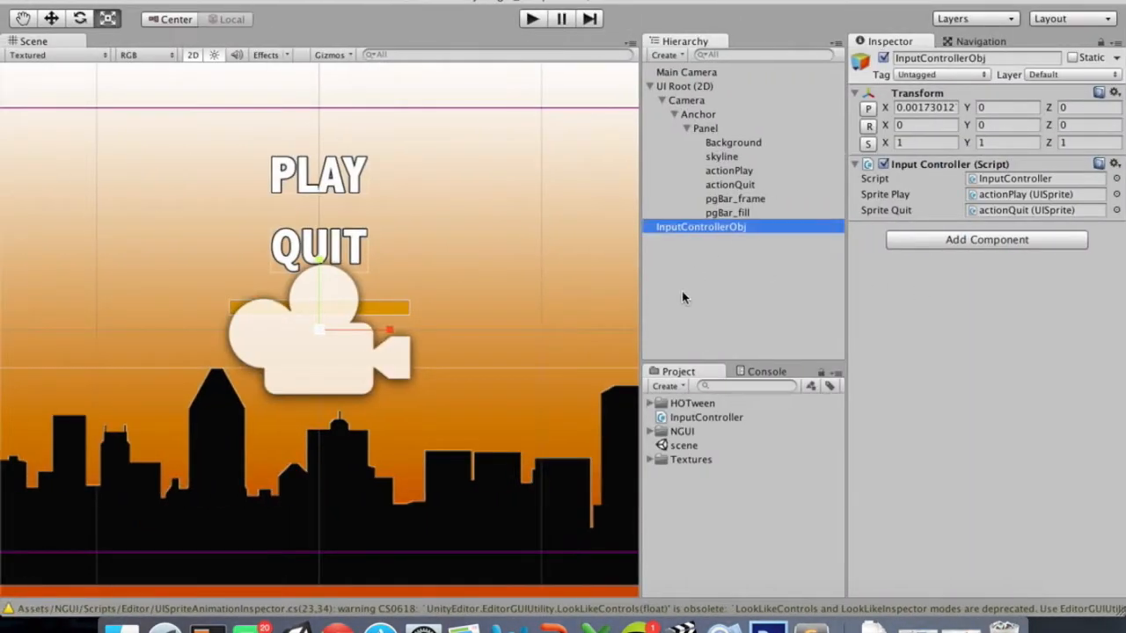
pyautogui.click(726, 173)
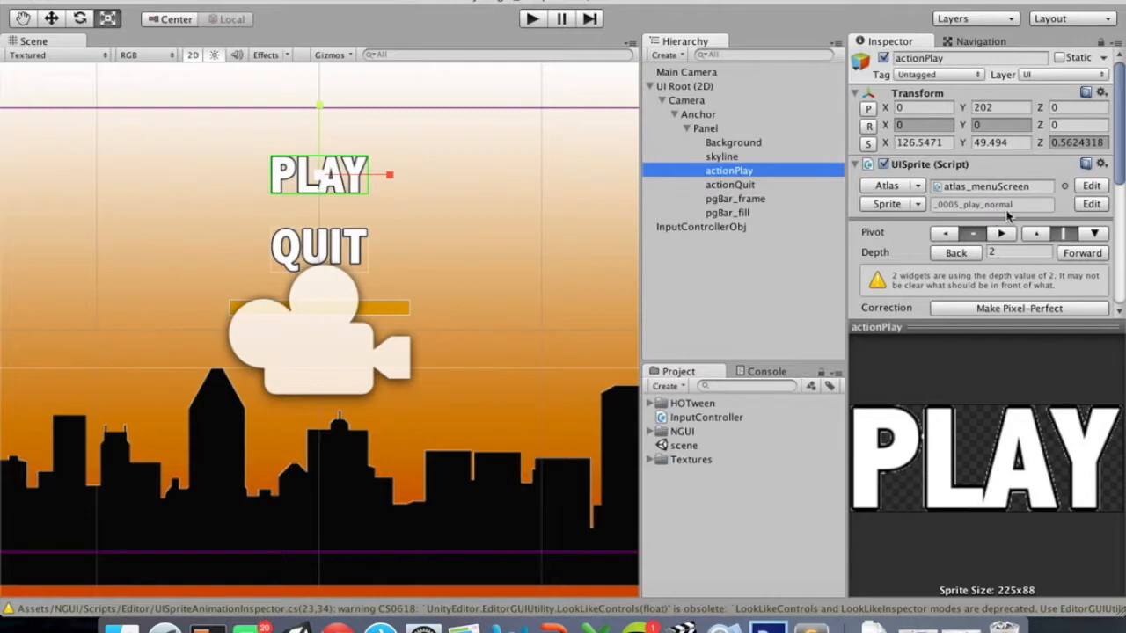
pyautogui.click(917, 204)
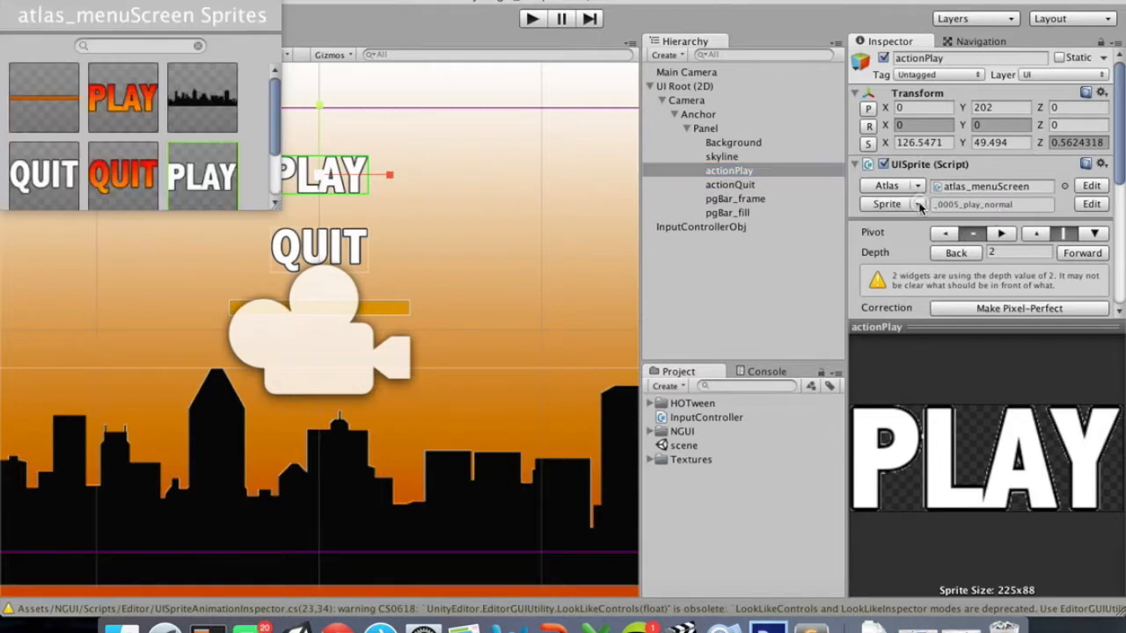
pyautogui.click(136, 109)
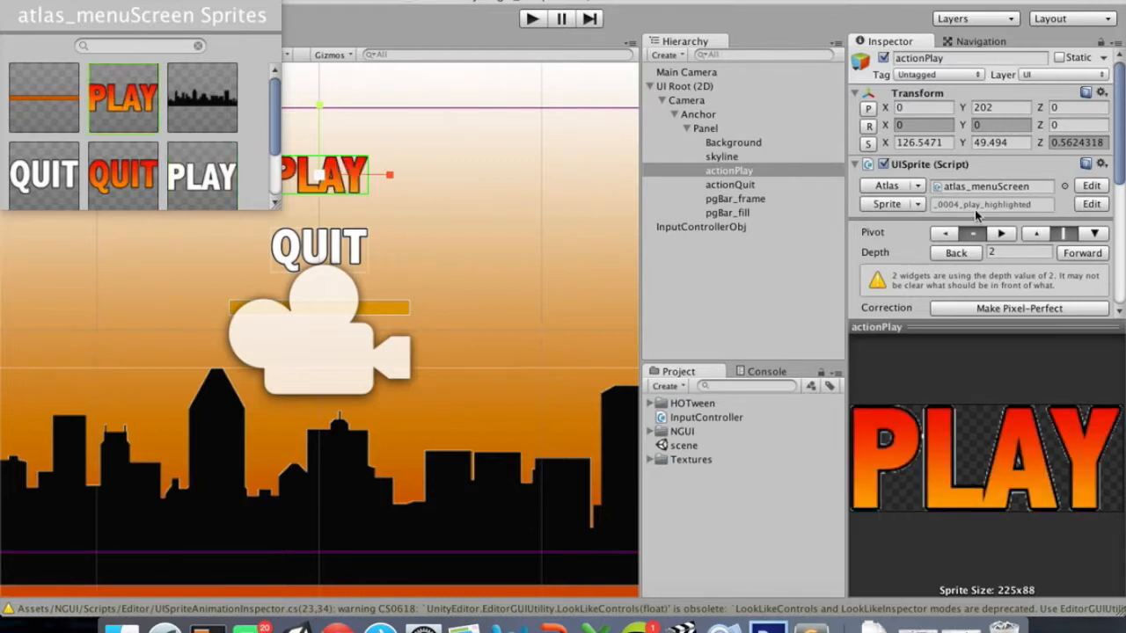
pyautogui.click(183, 175)
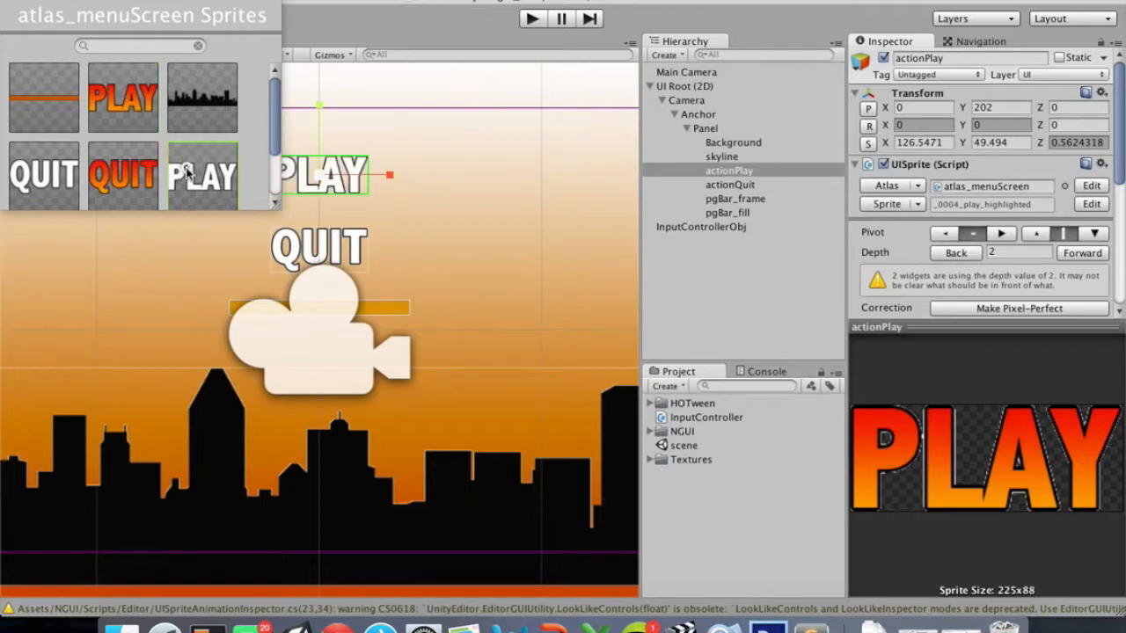
pyautogui.click(10, 3)
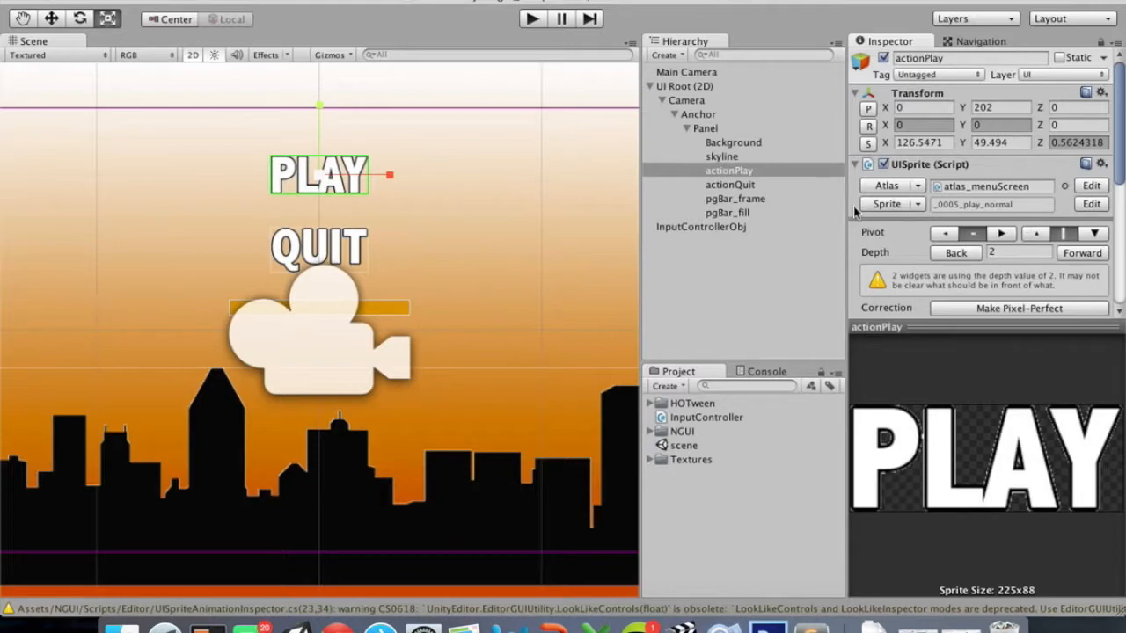
# Inspect the _0004_play_highlighted texture in the project's Textures folder
pyautogui.press('super+Tab')
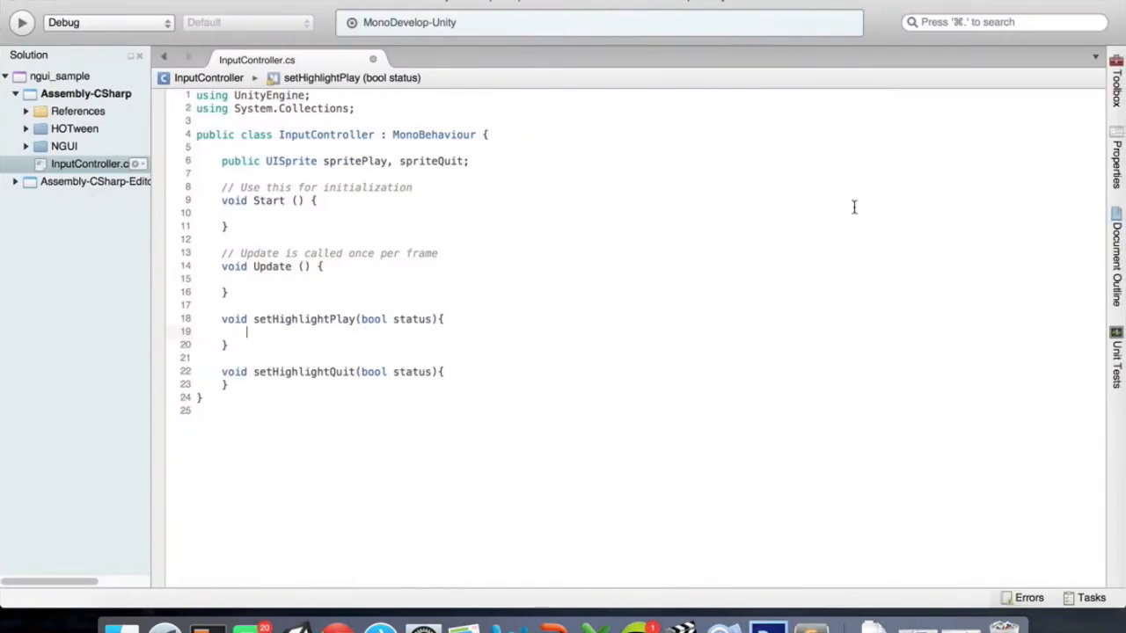
pyautogui.press('super+Tab')
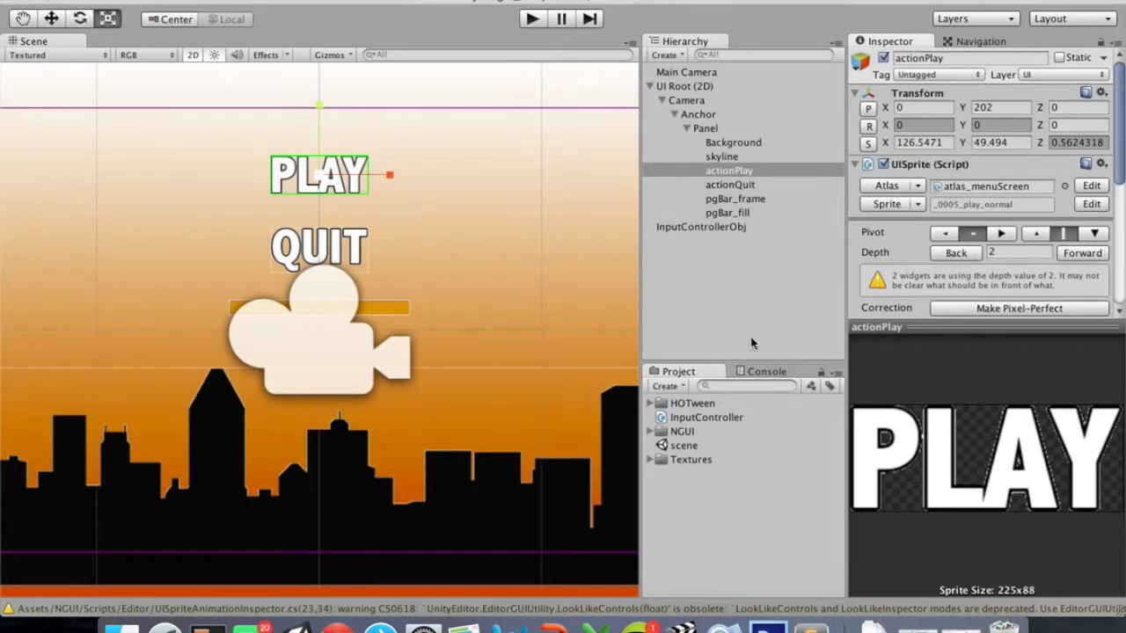
pyautogui.click(652, 460)
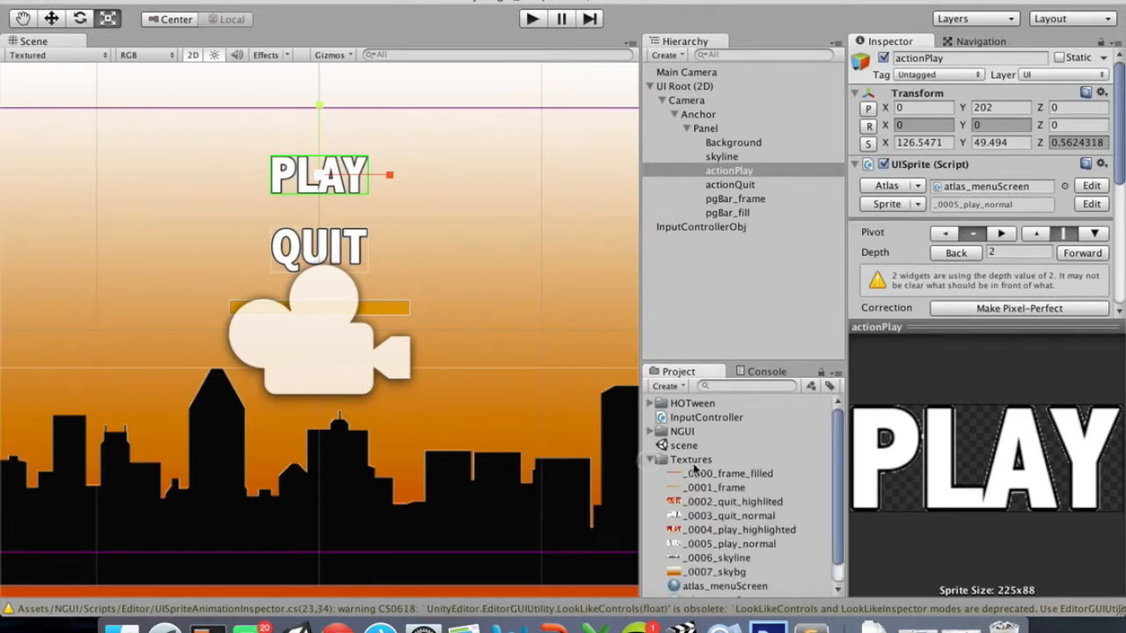
pyautogui.scroll(-1, 758, 538)
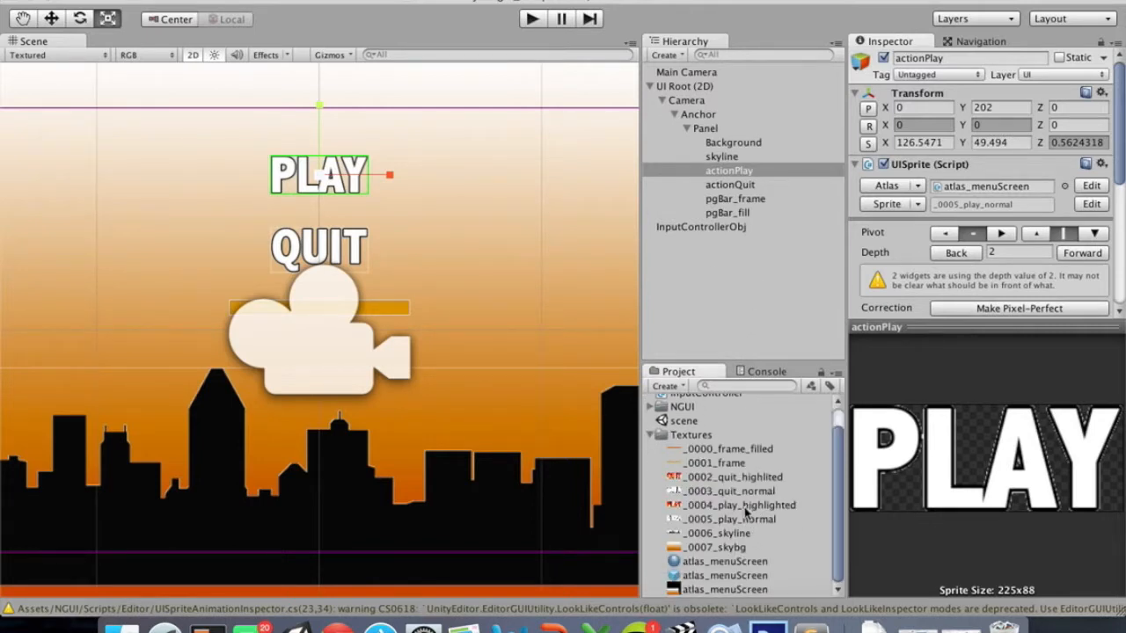
pyautogui.click(743, 506)
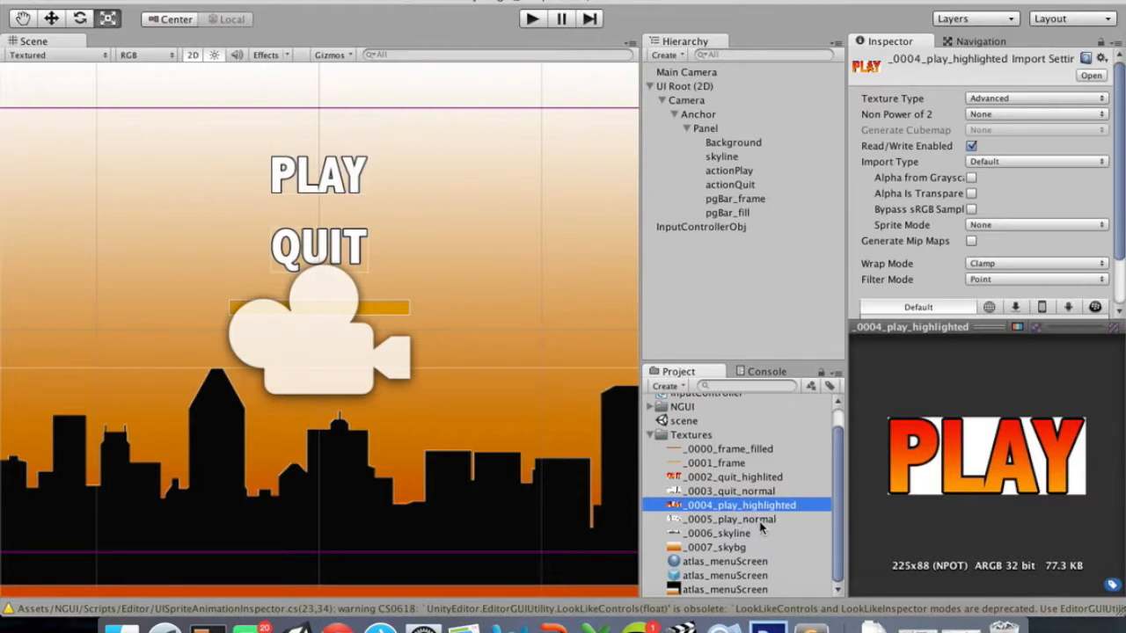
pyautogui.click(649, 436)
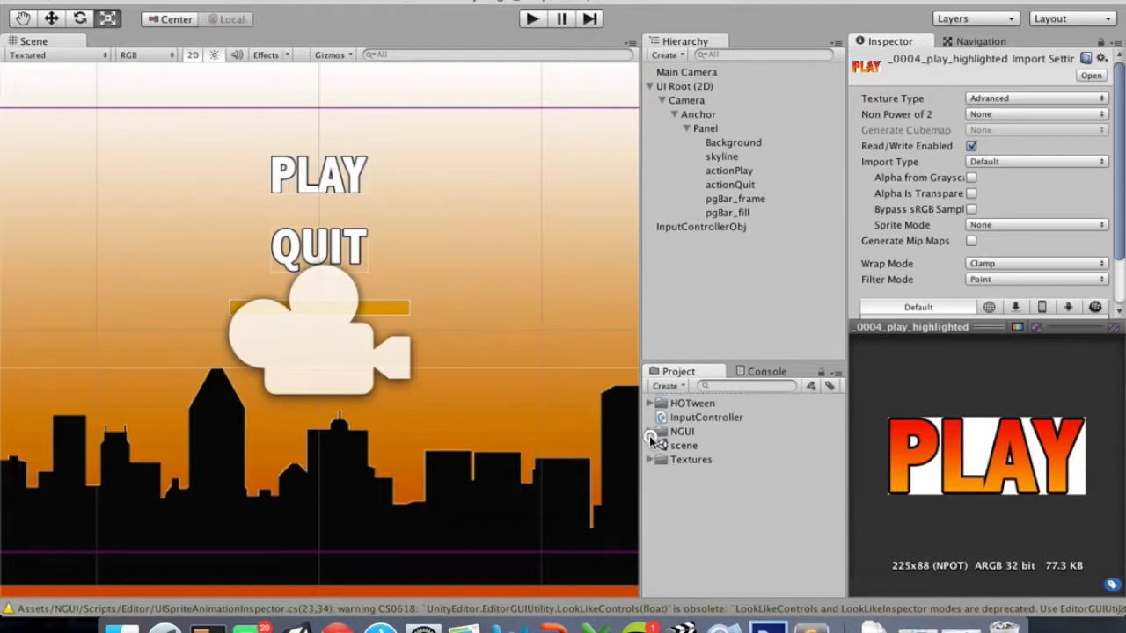
# In MonoDevelop, declare public Texture2D variables playNormal and playSelected below the UISprite declaration
pyautogui.hotkey('ctrl', 'Right')
pyautogui.click(504, 160)
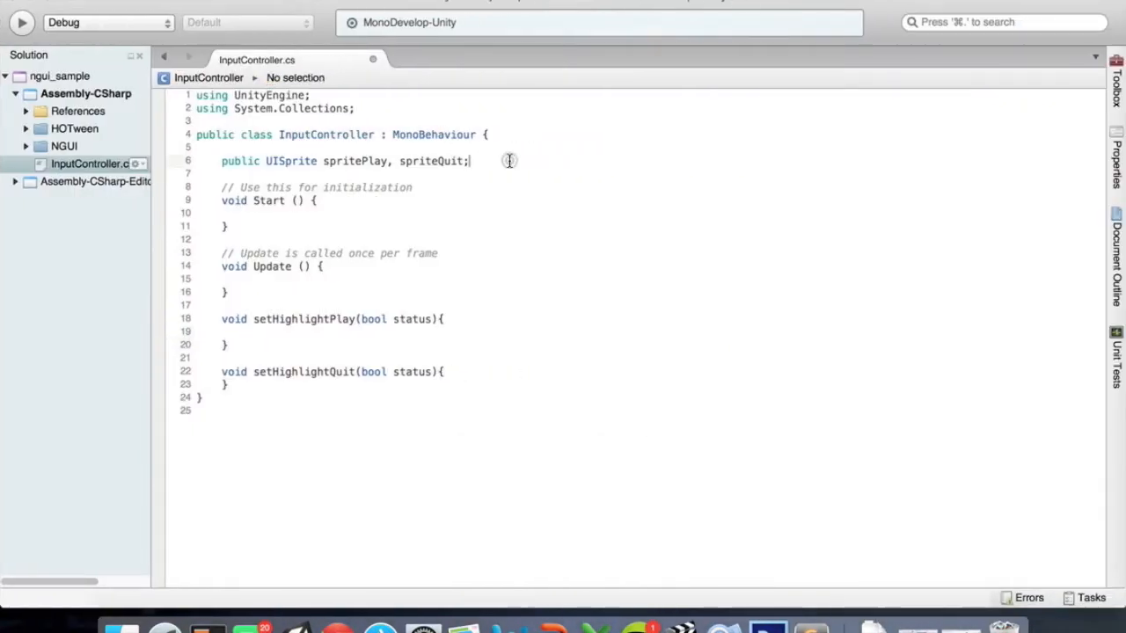
pyautogui.press('Return')
pyautogui.write('public')
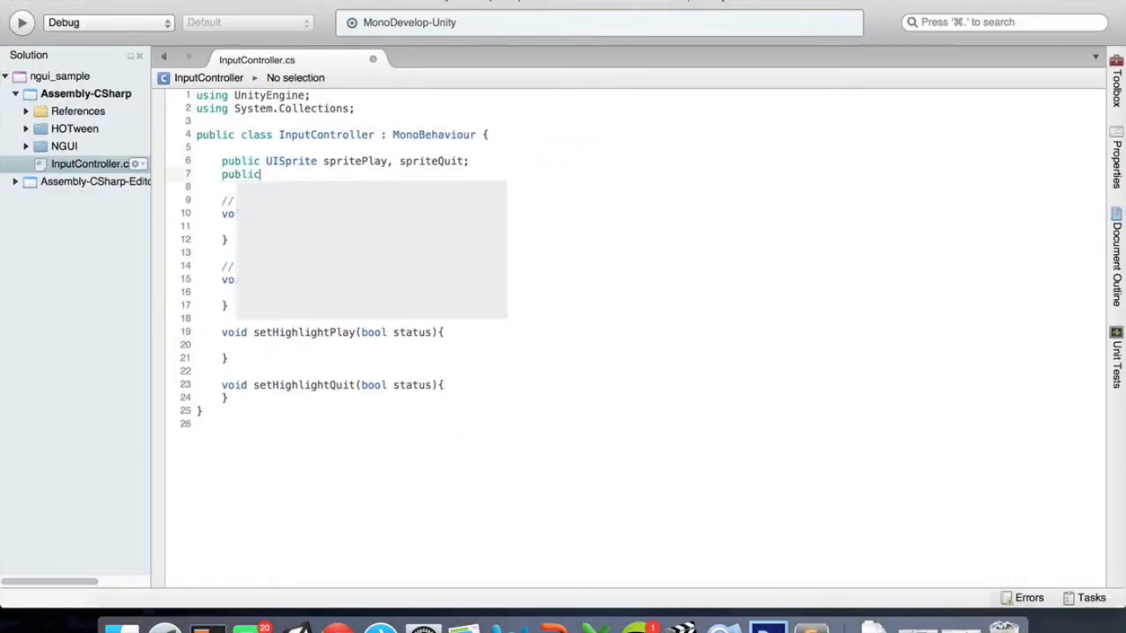
pyautogui.write(' Texture2')
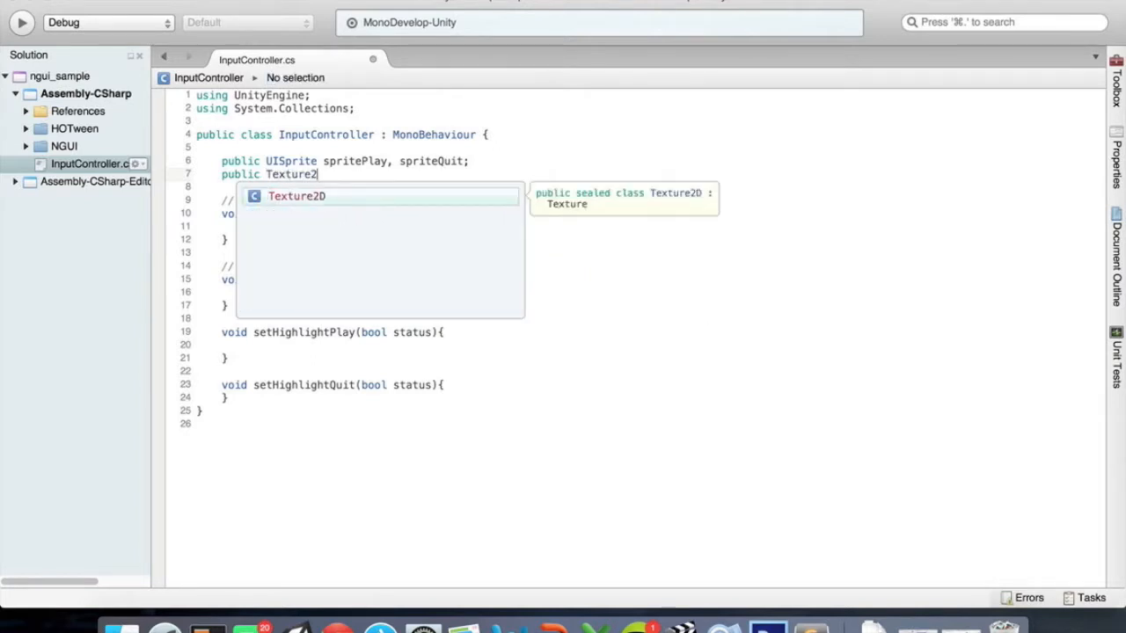
pyautogui.press('Return')
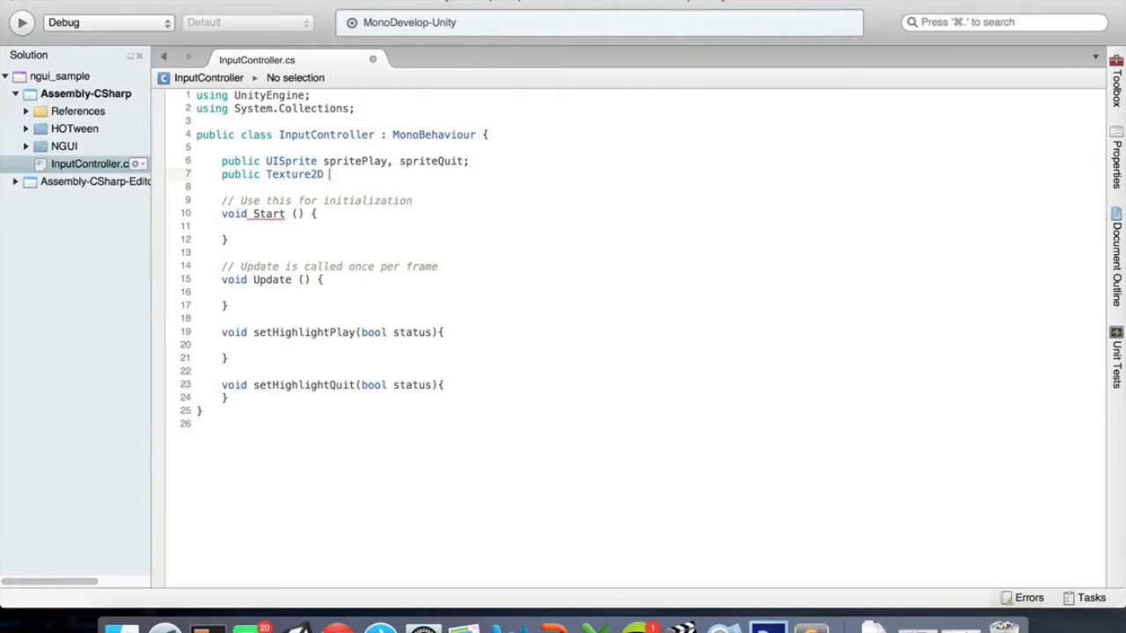
pyautogui.write('playNormal, play')
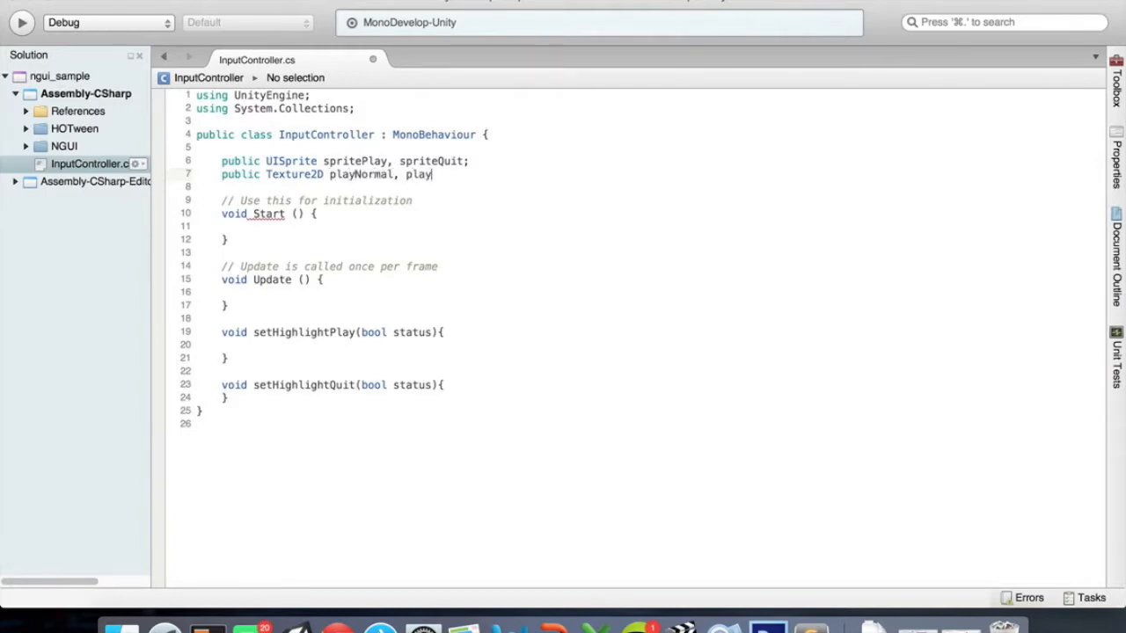
pyautogui.press('BackSpace')
pyautogui.press('BackSpace')
pyautogui.write('Selected;')
# Declare public Texture2D variables quitNormal and quitSelected on the following line and save the script
pyautogui.press('Return')
pyautogui.write('publ')
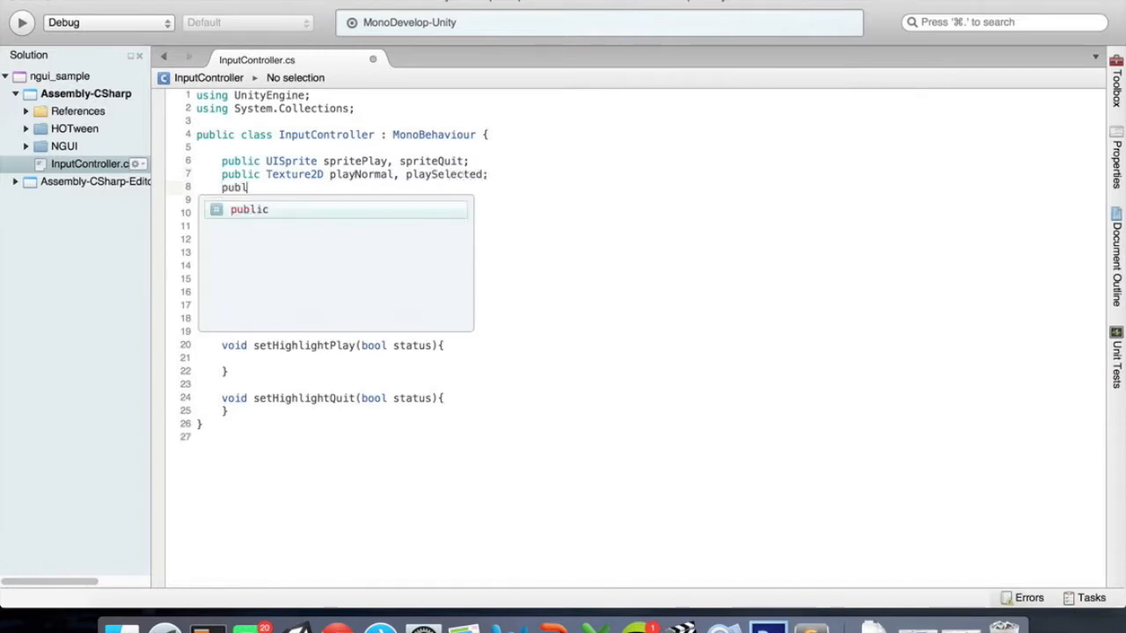
pyautogui.write('ic Texture ')
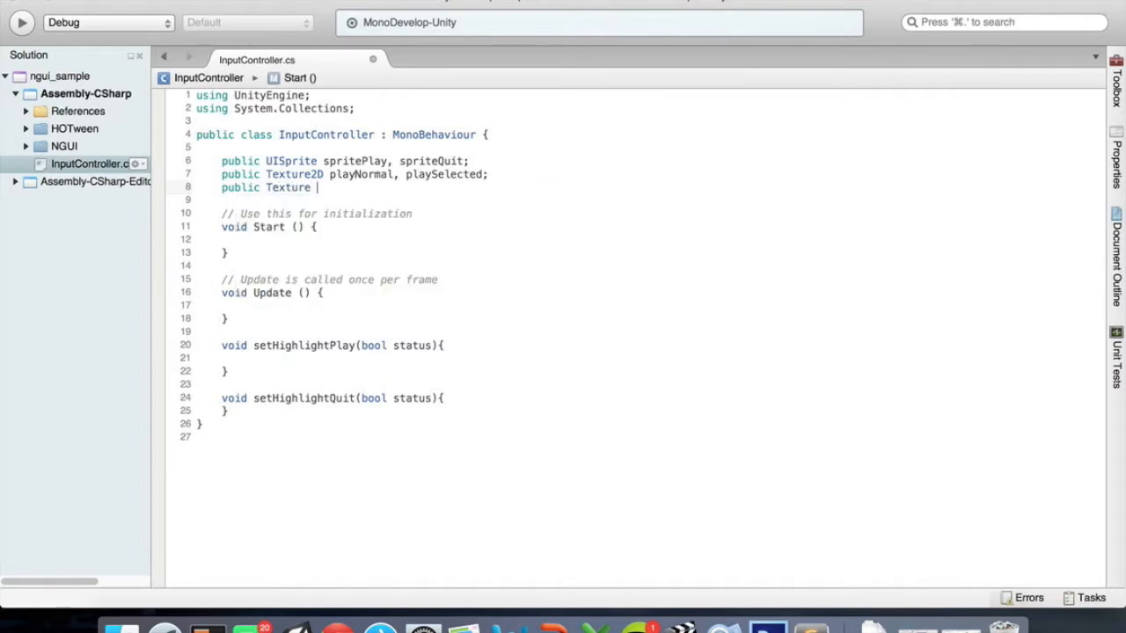
pyautogui.write('D pl')
pyautogui.press('BackSpace')
pyautogui.press('BackSpace')
pyautogui.write('quitNormal, ')
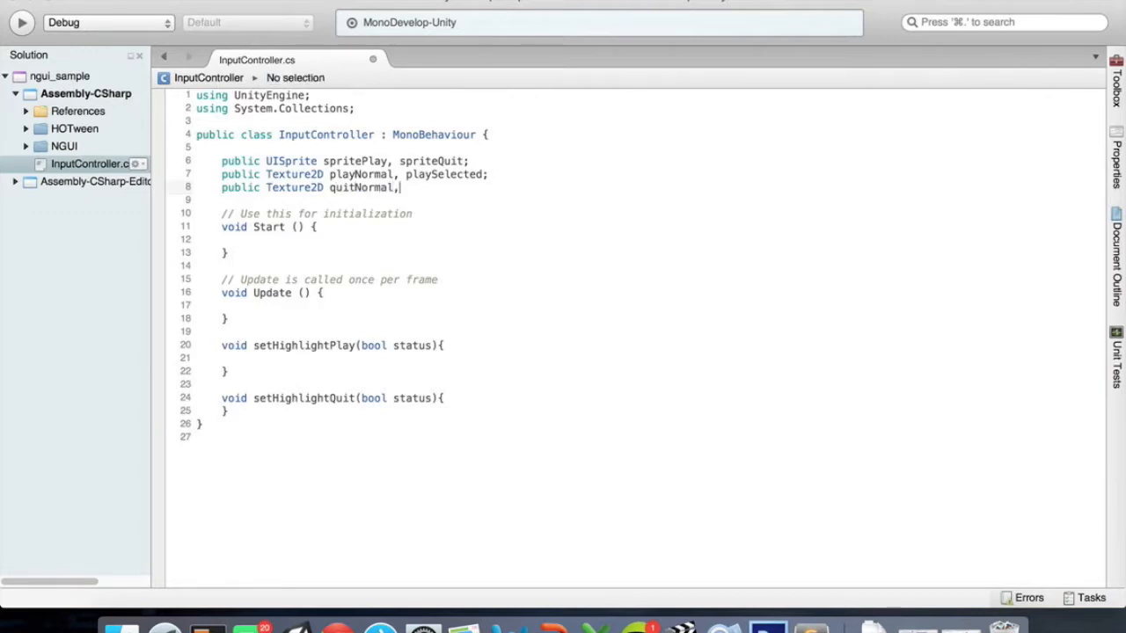
pyautogui.write('quitSelecte')
pyautogui.press('super+s')
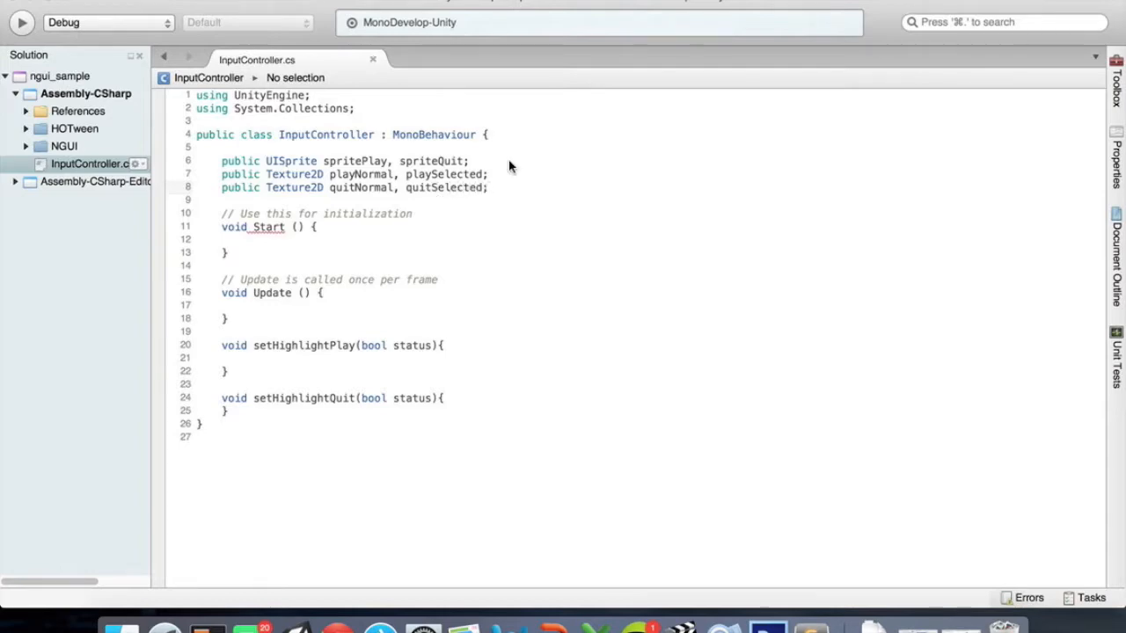
# Back in Unity, assign _0005_play_normal to Play Normal and _0004_play_highlighted to Play Selected on InputControllerObj
pyautogui.press('super+Tab')
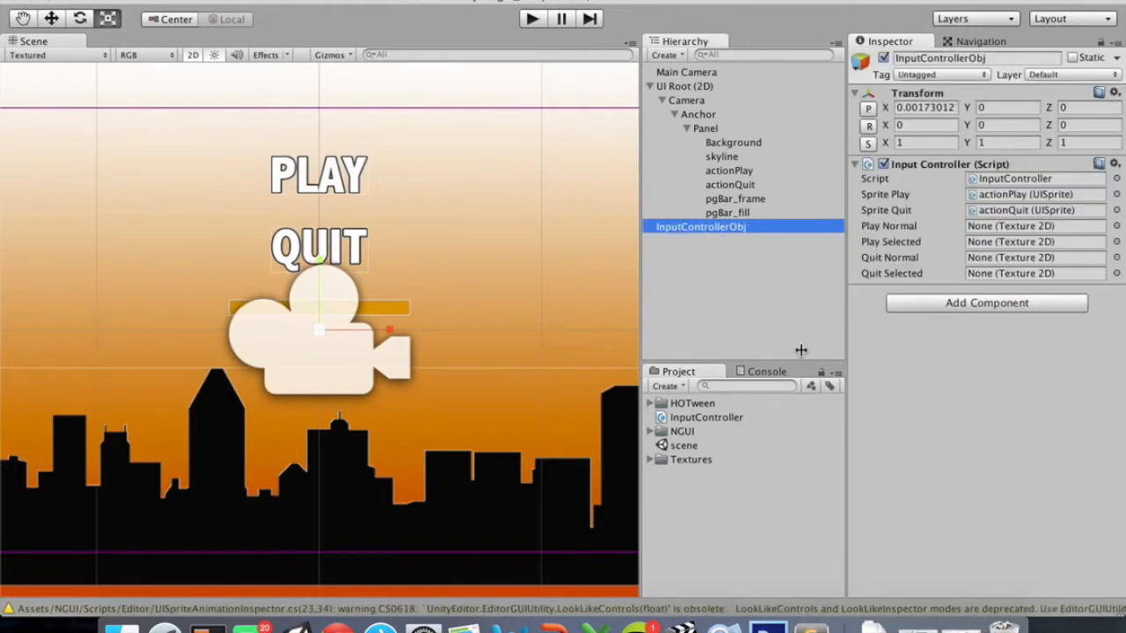
pyautogui.click(650, 459)
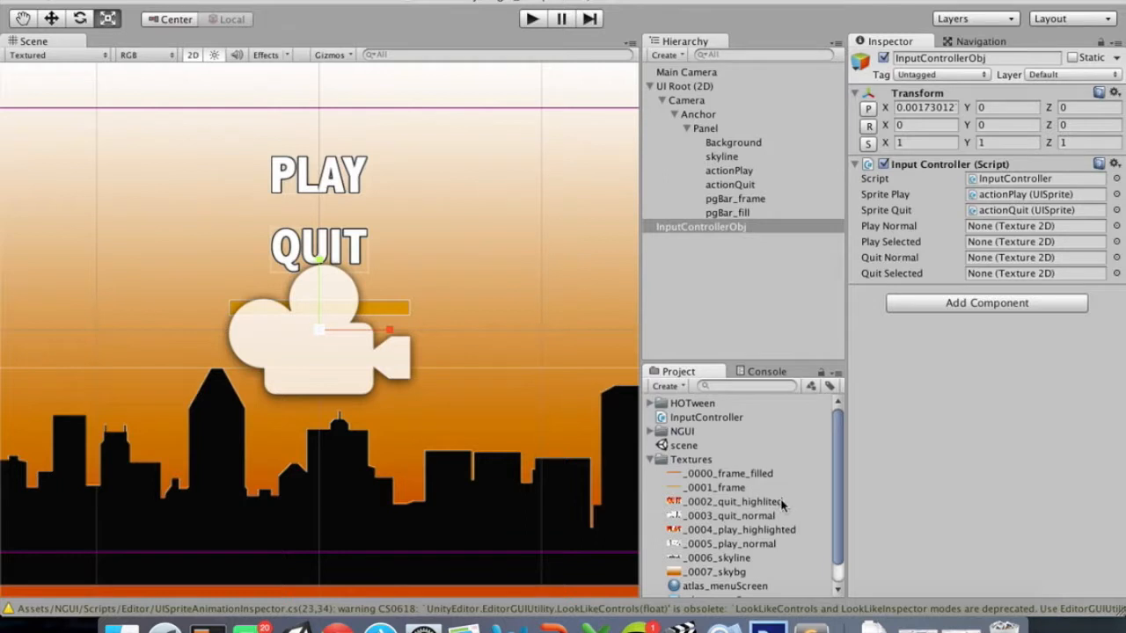
pyautogui.scroll(-1, 781, 507)
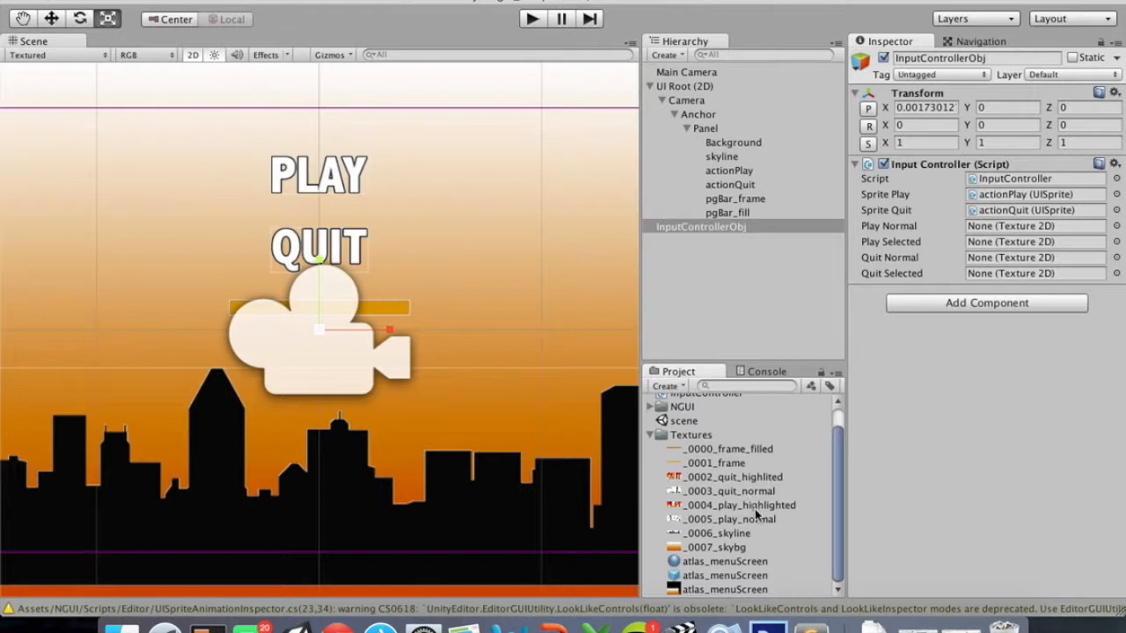
pyautogui.moveTo(754, 518); pyautogui.dragTo(961, 230)
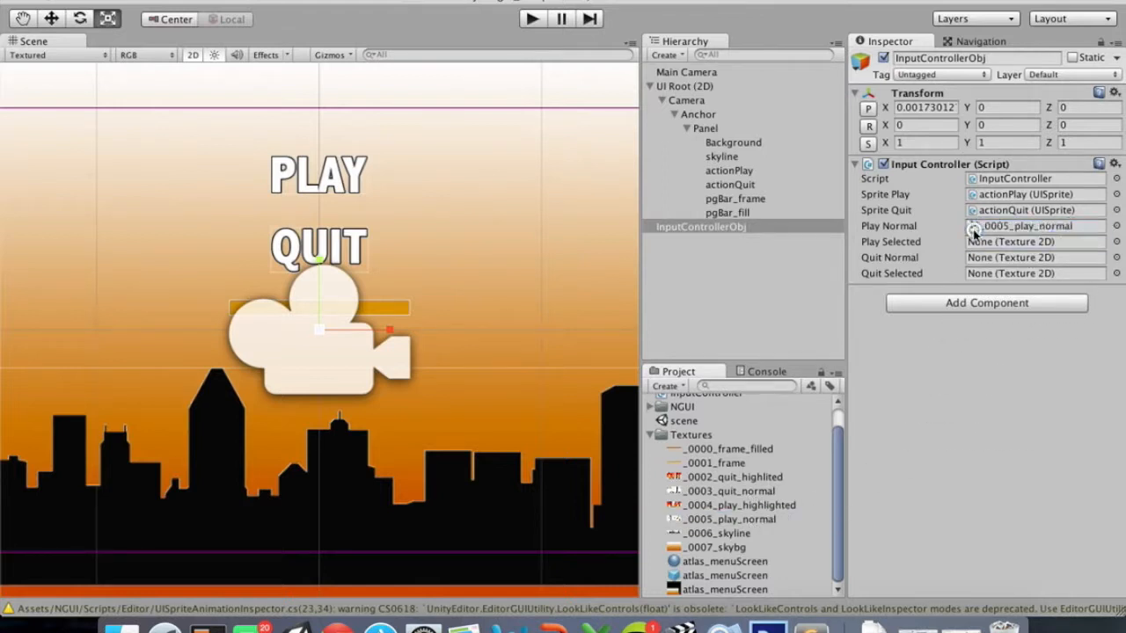
pyautogui.click(765, 508)
pyautogui.moveTo(765, 508); pyautogui.dragTo(977, 244)
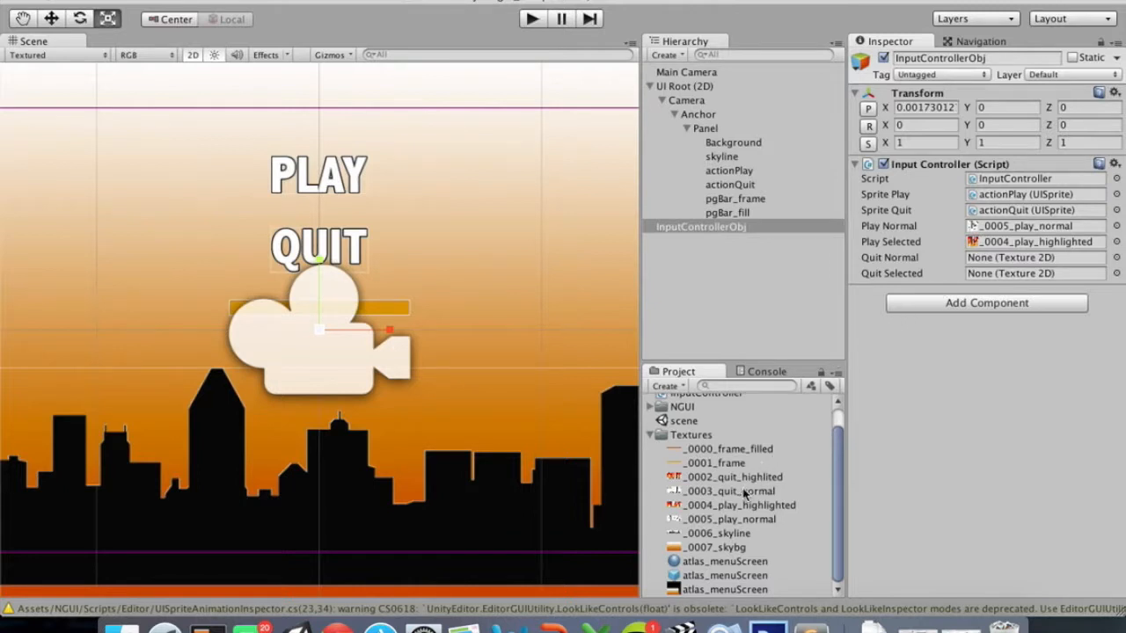
# Assign _0003_quit_normal to Quit Normal and _0002_quit_highlited to Quit Selected on InputControllerObj
pyautogui.moveTo(745, 490); pyautogui.dragTo(975, 257)
pyautogui.moveTo(761, 477); pyautogui.dragTo(1010, 277)
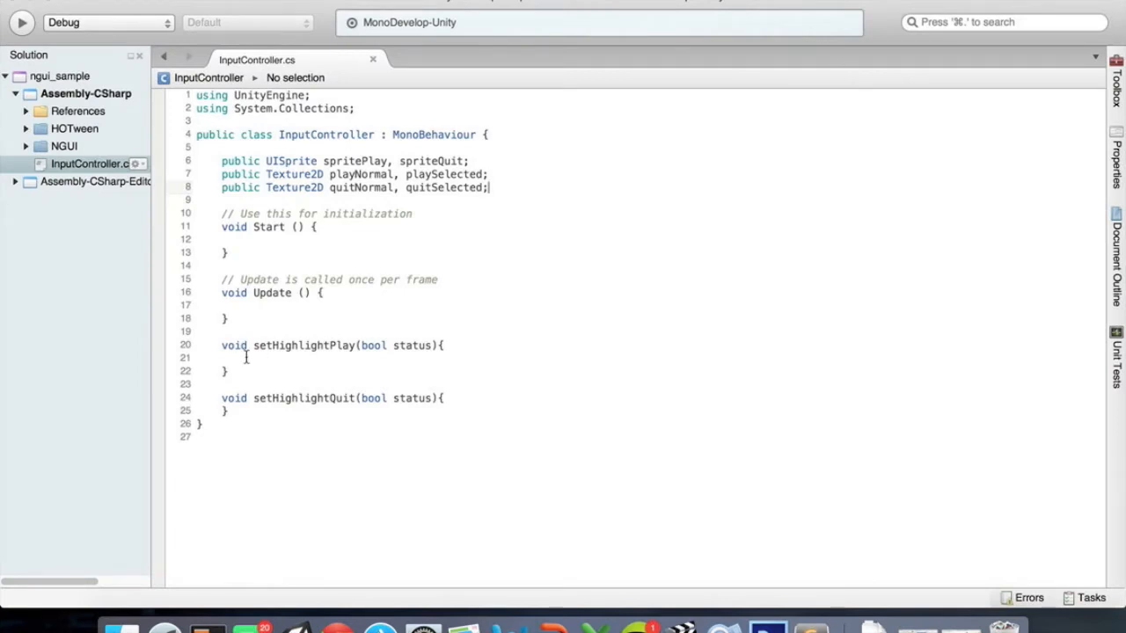
# In MonoDevelop, add an if(status) block with braces inside the setHighlightPlay method
pyautogui.click(246, 358)
pyautogui.press('Tab')
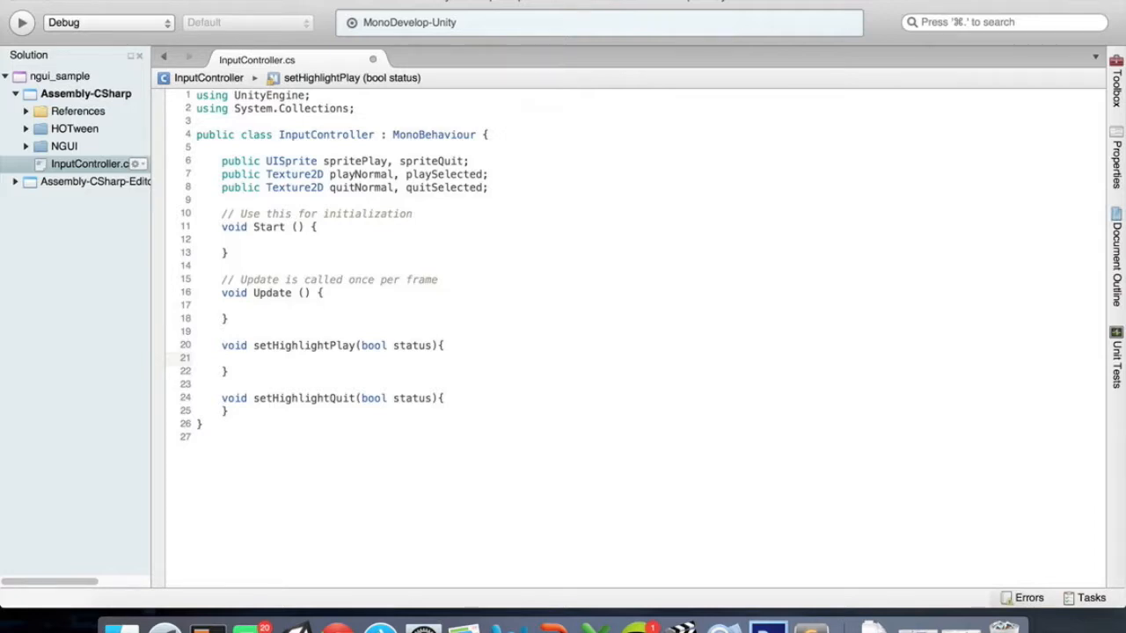
pyautogui.write('if(statu')
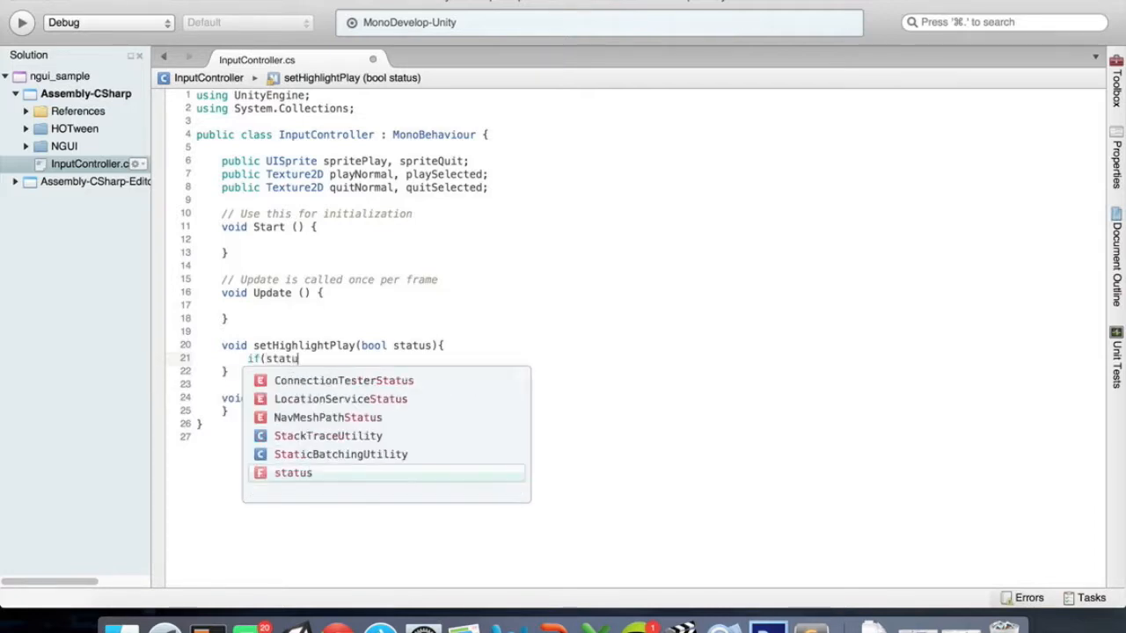
pyautogui.write('s){')
pyautogui.press('Return')
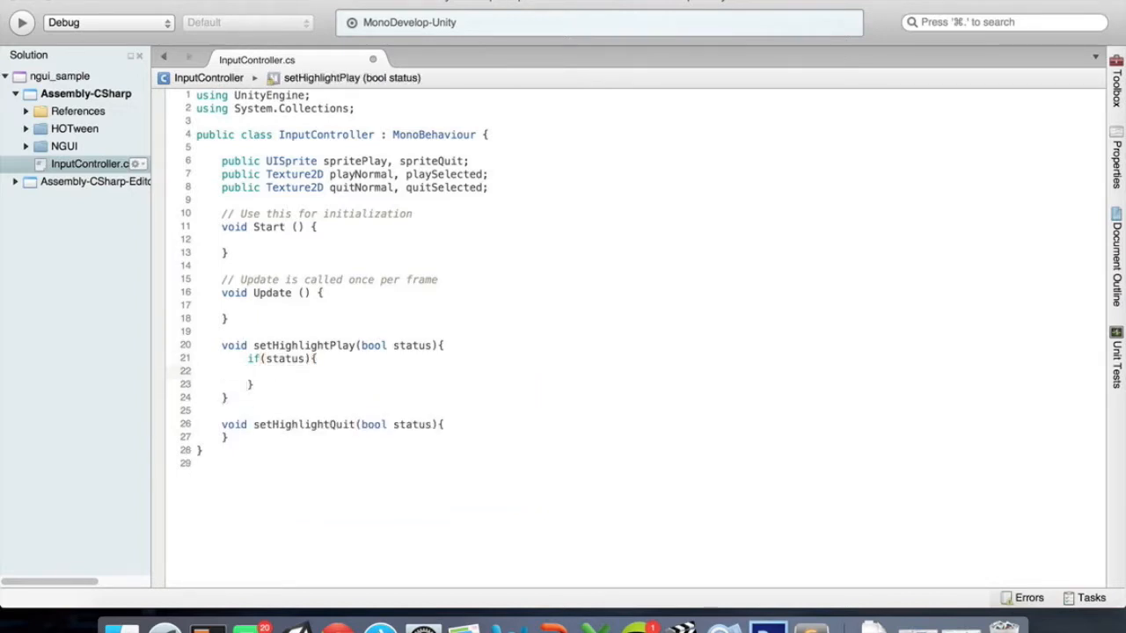
# Inside the if(status) block, write the statement spritePlay.spriteName = playSelected.name; and start a new line
pyautogui.write('spriteP')
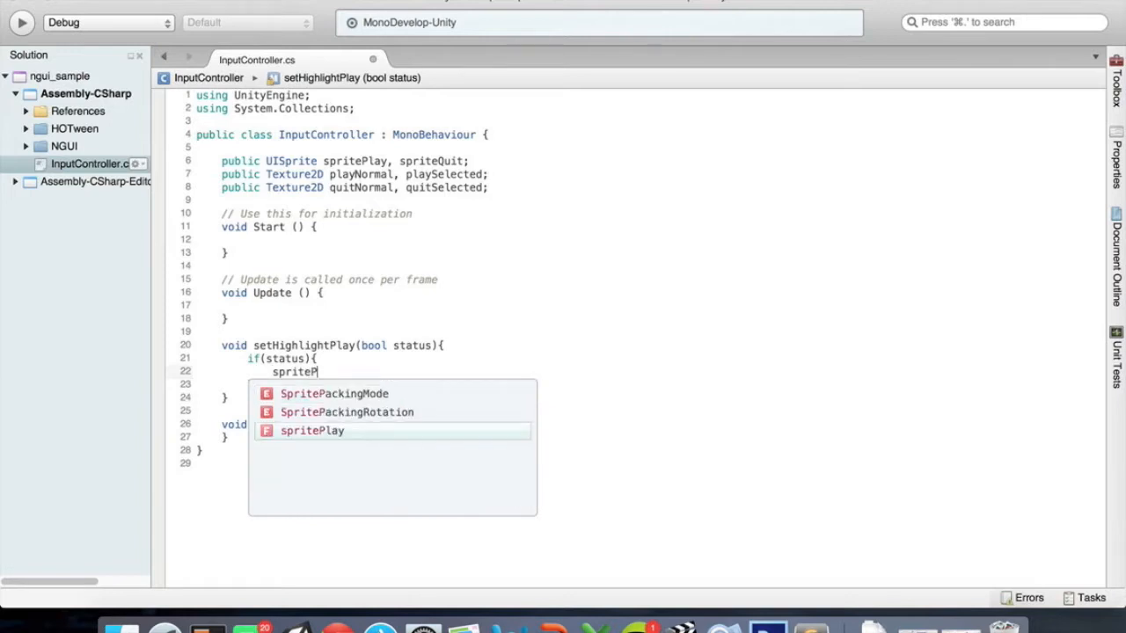
pyautogui.write('lay.')
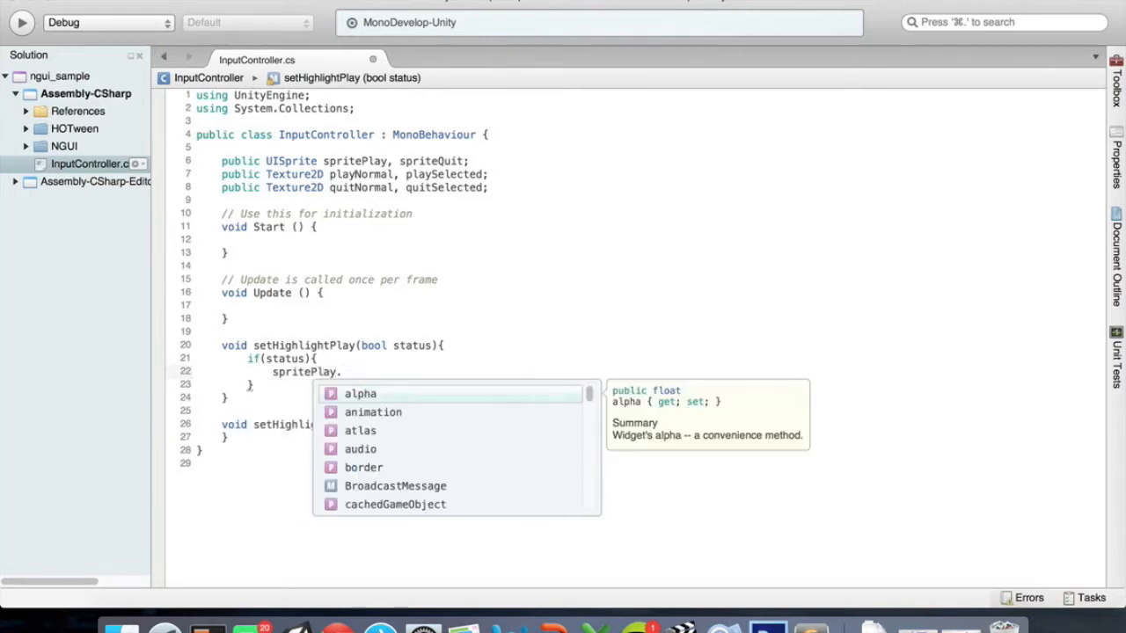
pyautogui.write('spriteName = ')
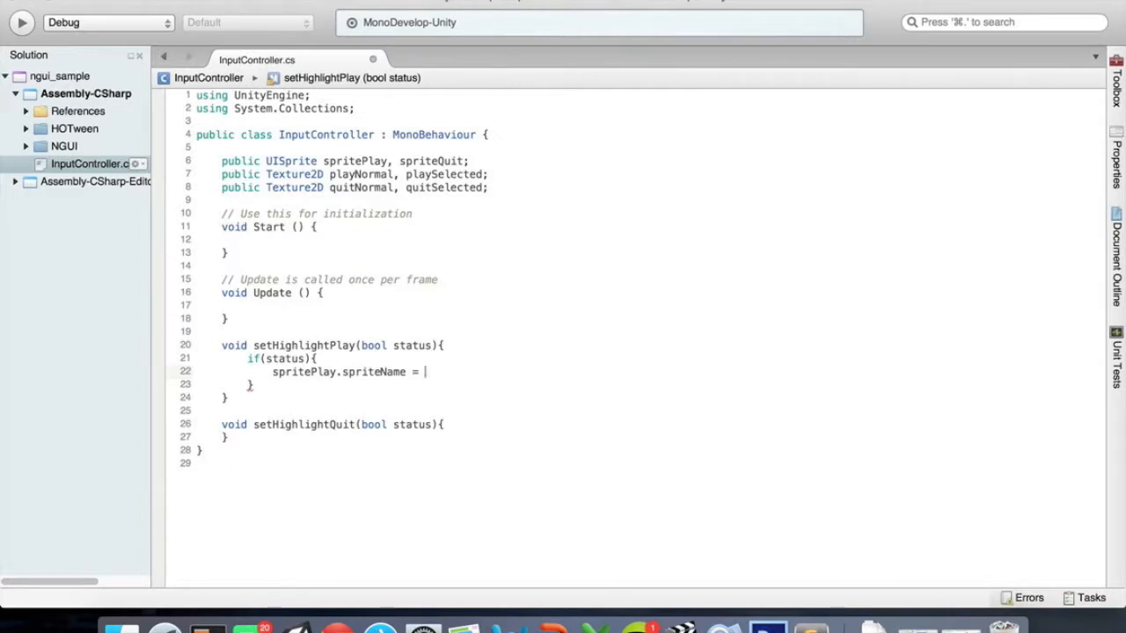
pyautogui.write('playSe')
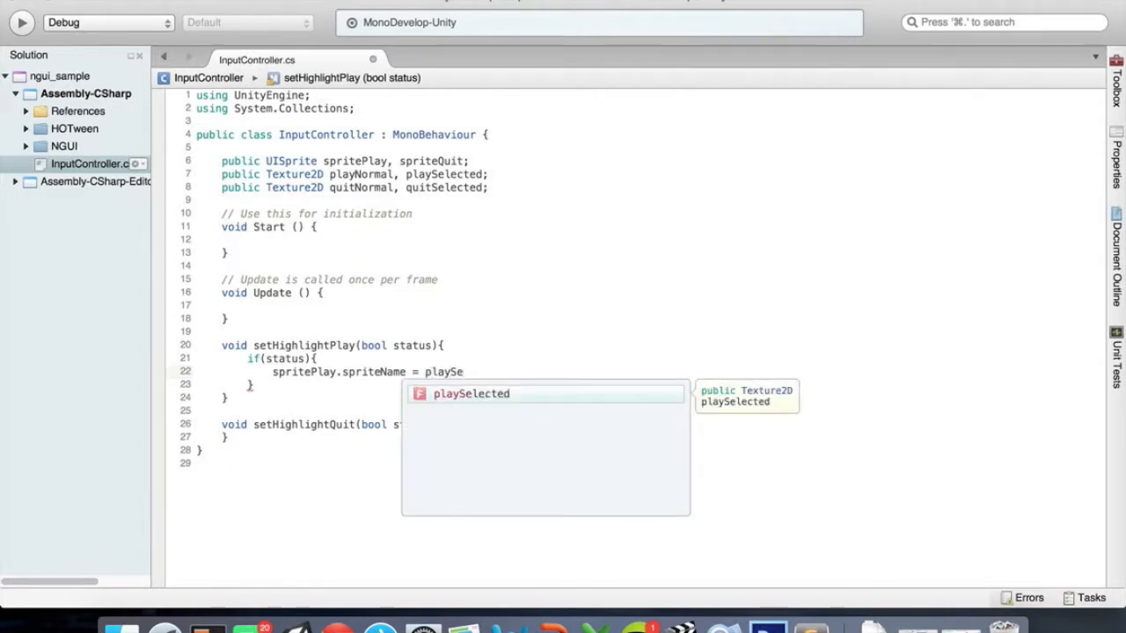
pyautogui.press('Return')
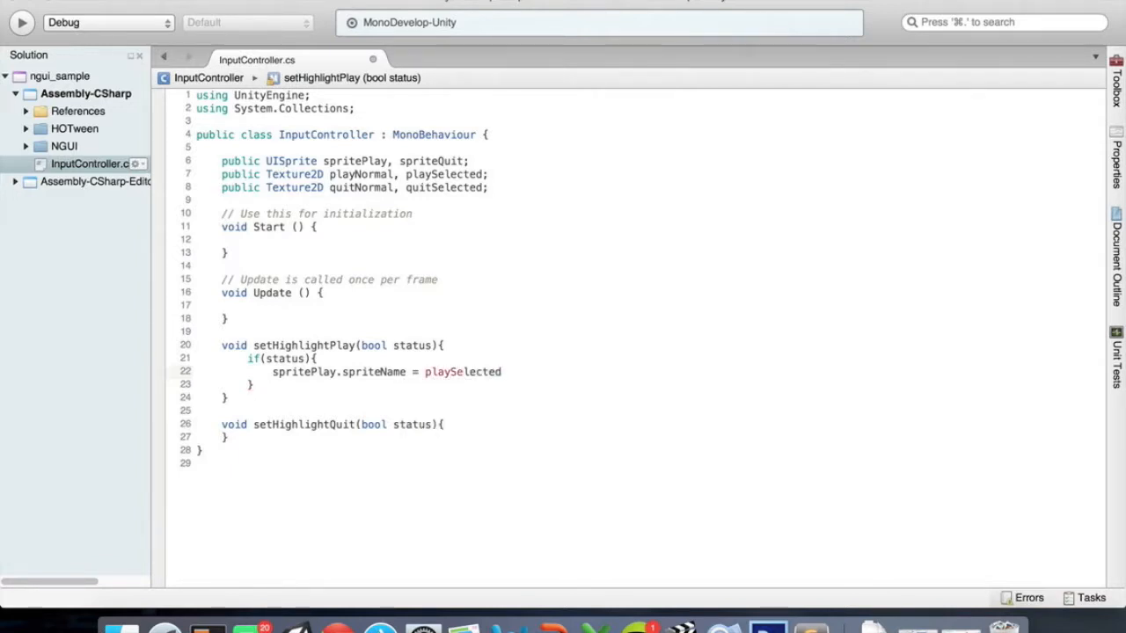
pyautogui.write('.n')
pyautogui.press('Return')
pyautogui.write(';')
pyautogui.press('Return')
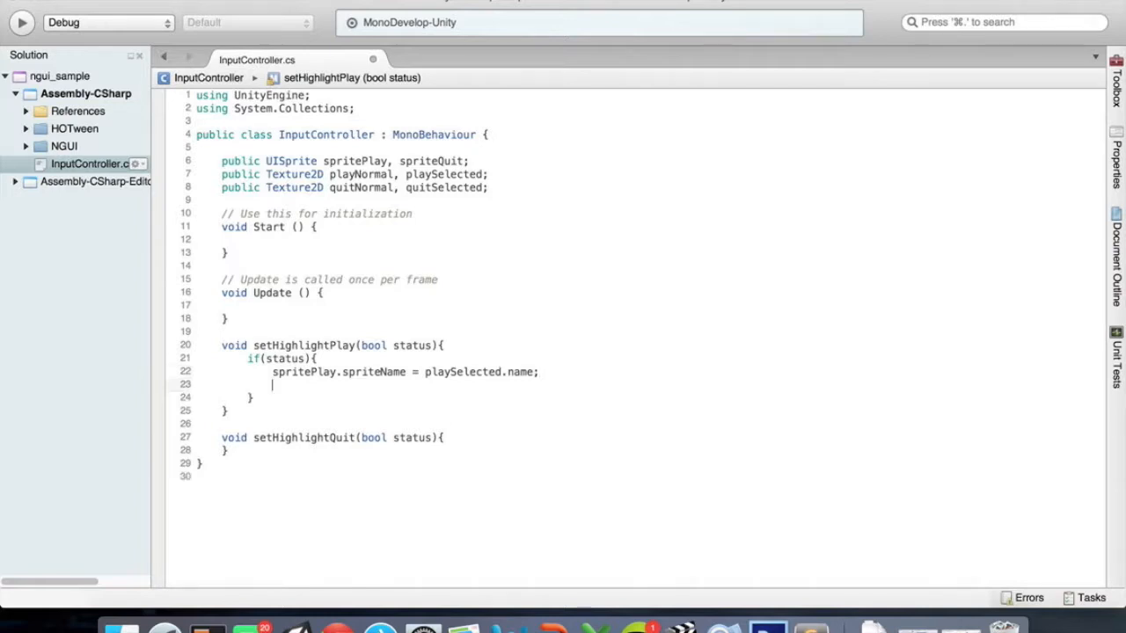
# Add the statement spriteQuit.spriteName = quitNormal.name; below the spritePlay assignment in the if block
pyautogui.write('sprite')
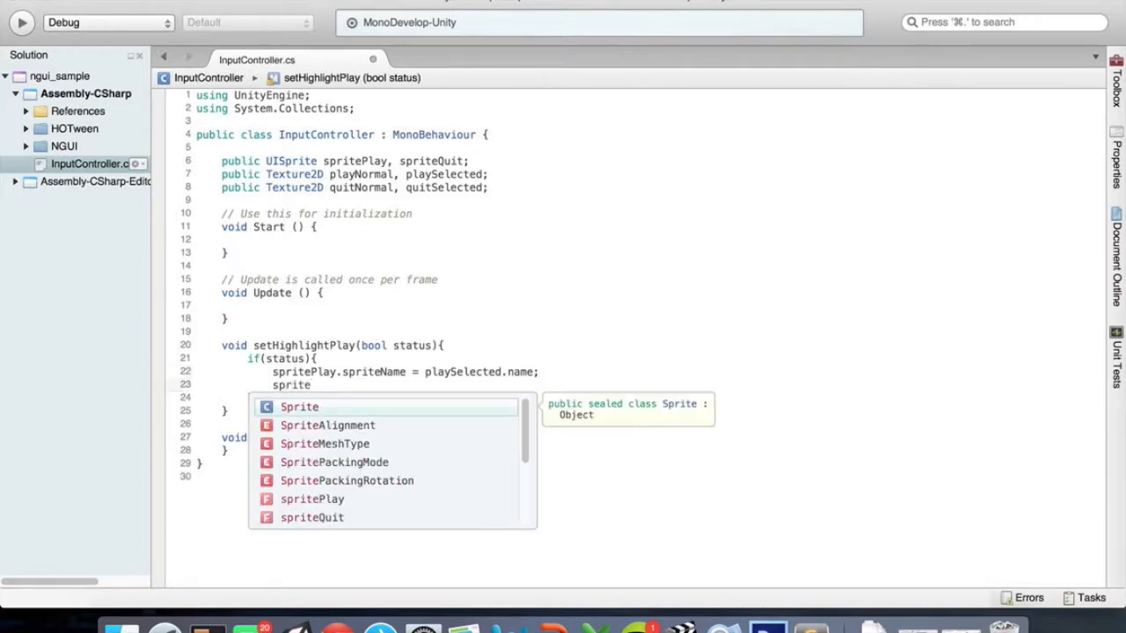
pyautogui.write('Play')
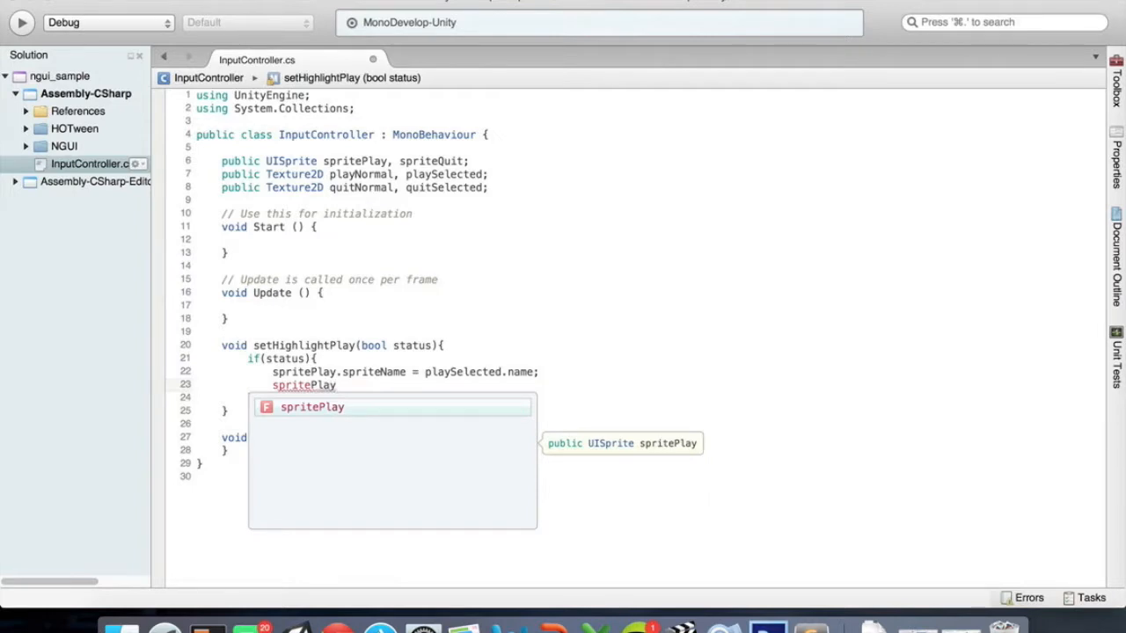
pyautogui.press('BackSpace')
pyautogui.press('BackSpace')
pyautogui.press('BackSpace')
pyautogui.press('BackSpace')
pyautogui.write('Q')
pyautogui.press('Return')
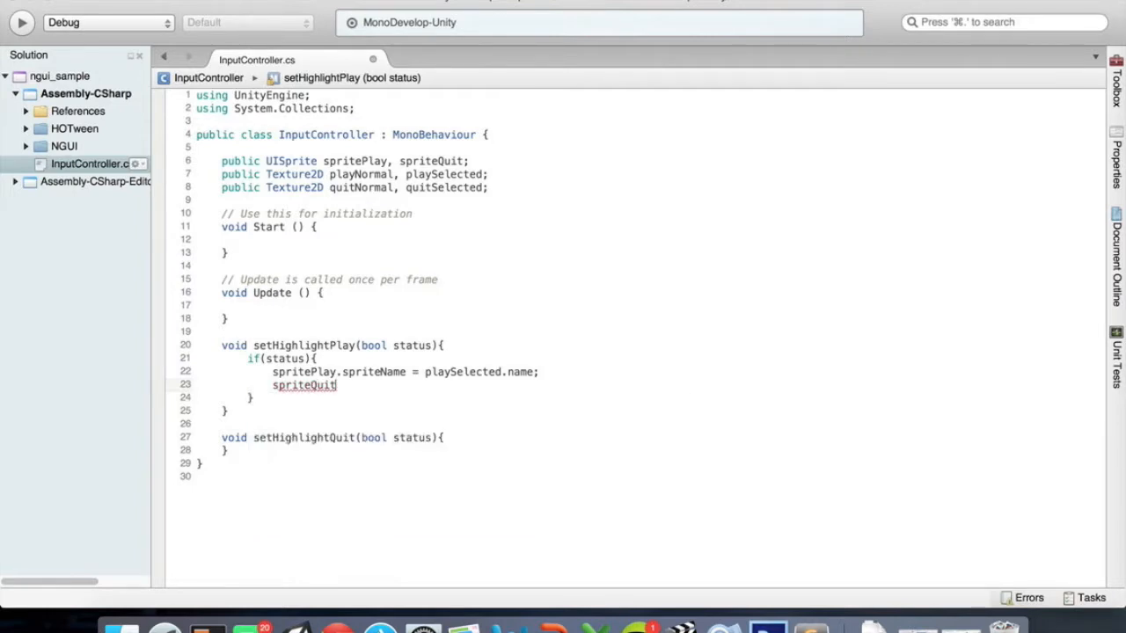
pyautogui.write('.sprit')
pyautogui.press('Return')
pyautogui.write('= ')
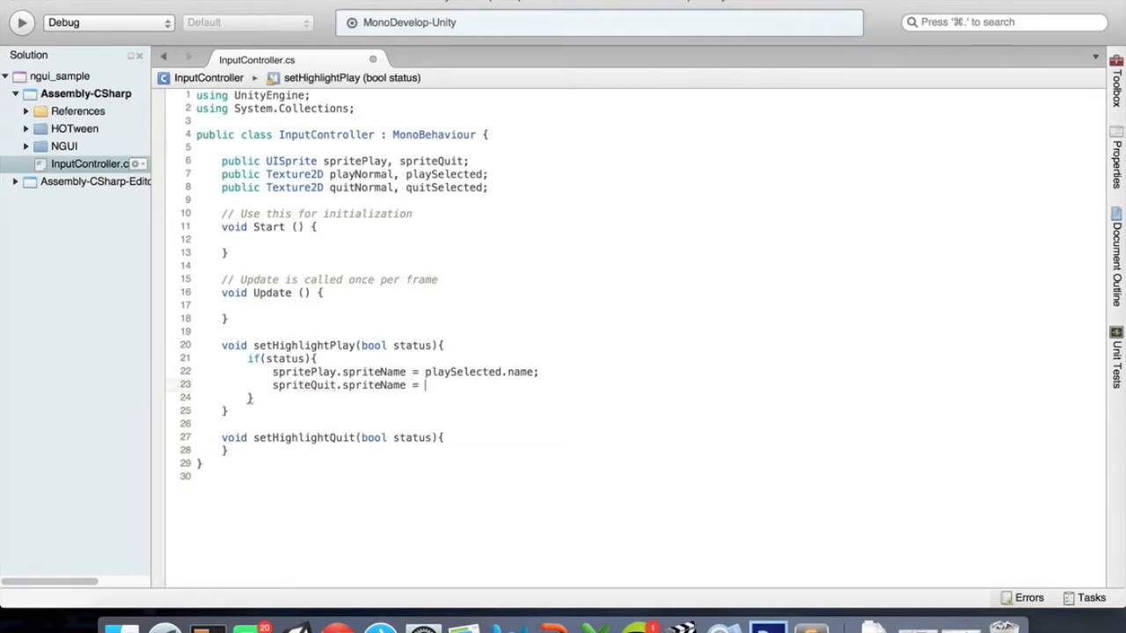
pyautogui.write('quit')
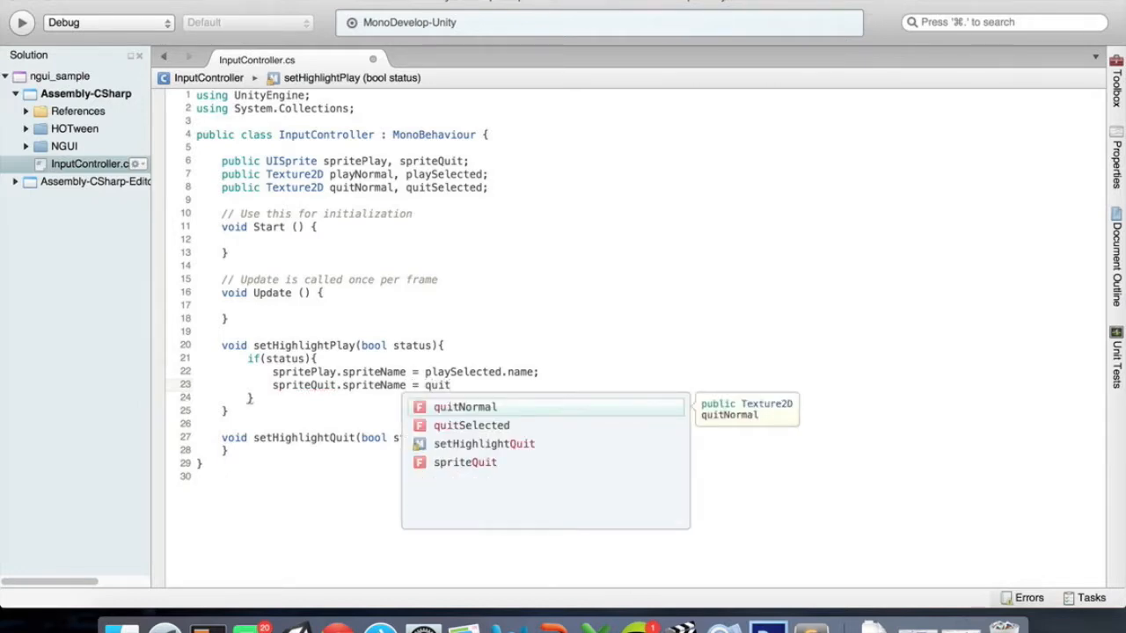
pyautogui.write('S')
pyautogui.press('BackSpace')
pyautogui.press('BackSpace')
pyautogui.write('tNormal.name')
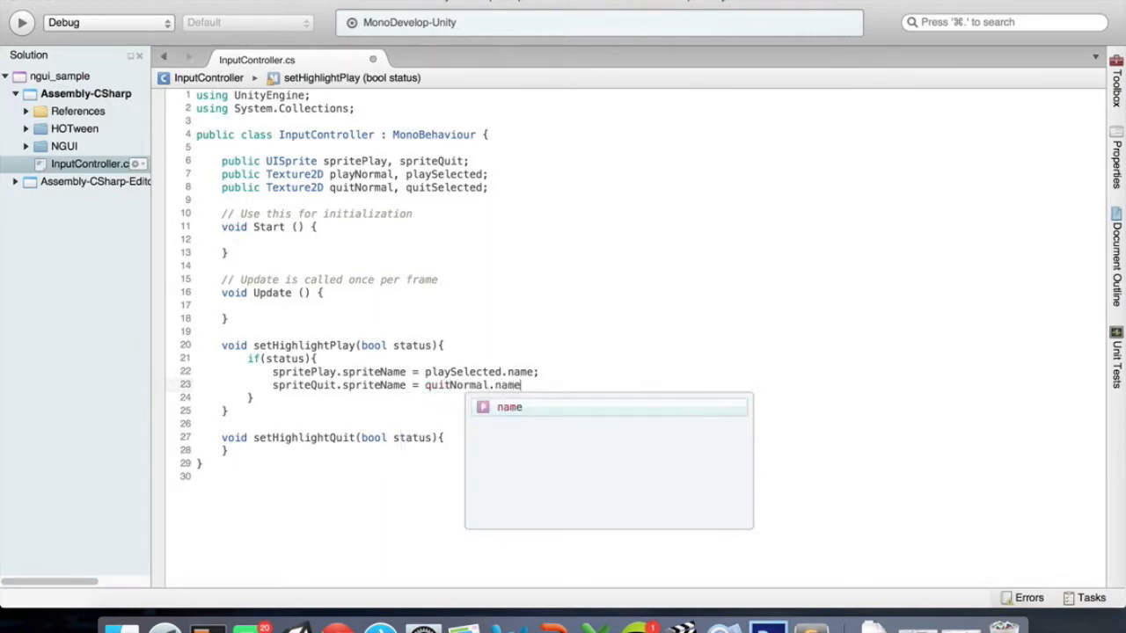
pyautogui.write(';')
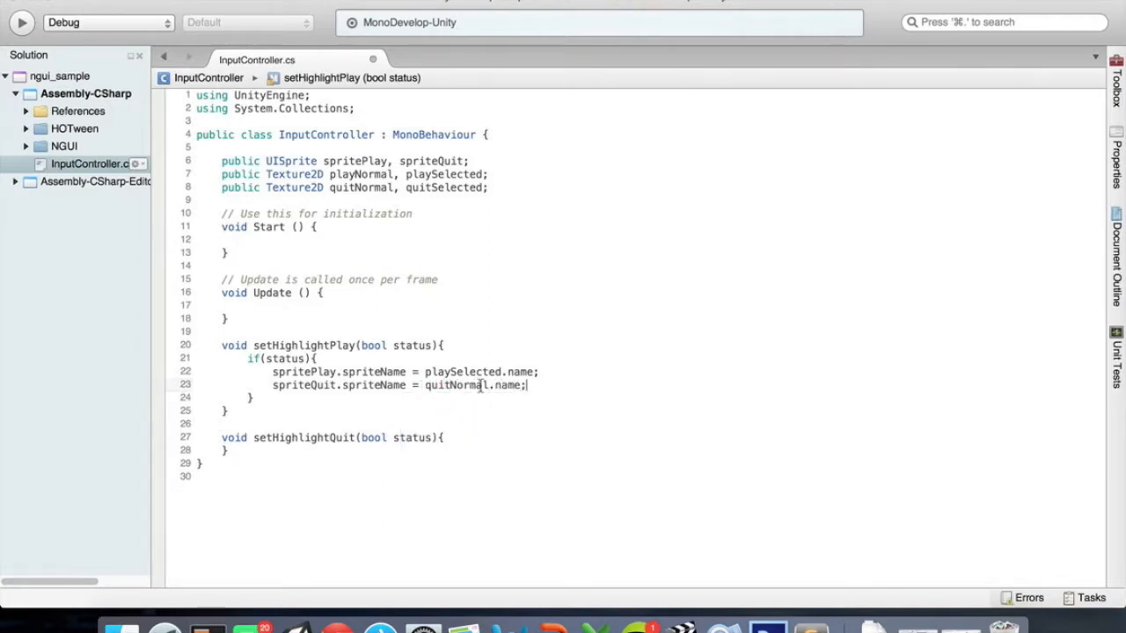
# Add an empty else block with braces after the if block in setHighlightPlay and place the cursor inside it
pyautogui.click(278, 398)
pyautogui.press('Return')
pyautogui.write('else')
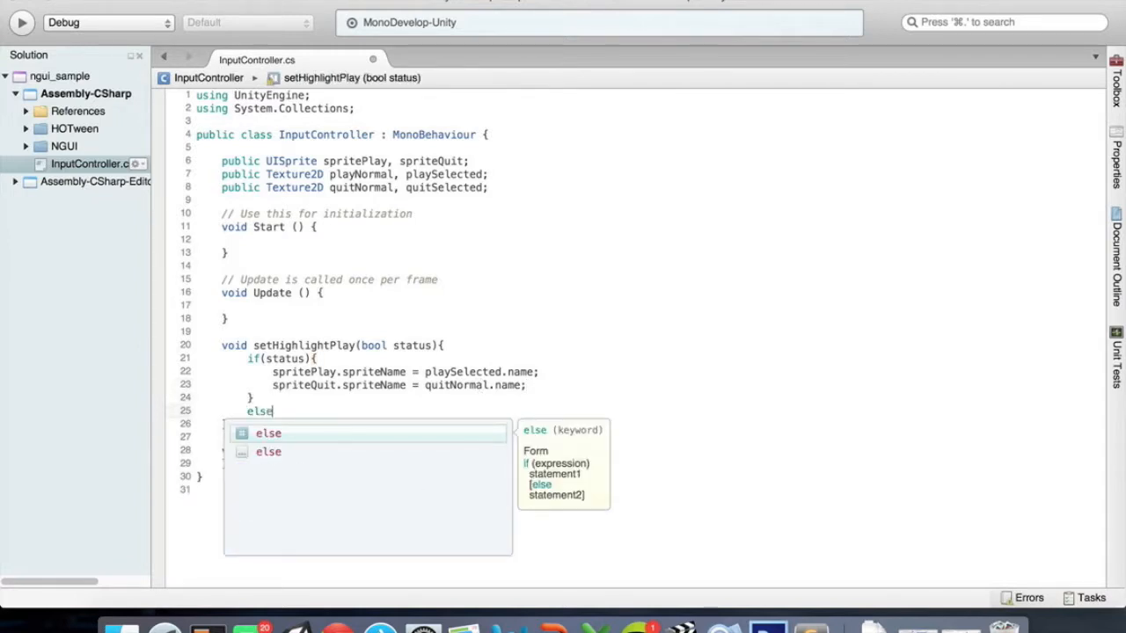
pyautogui.write('{')
pyautogui.press('Return')
pyautogui.write('}')
pyautogui.press('Left')
pyautogui.press('Return')
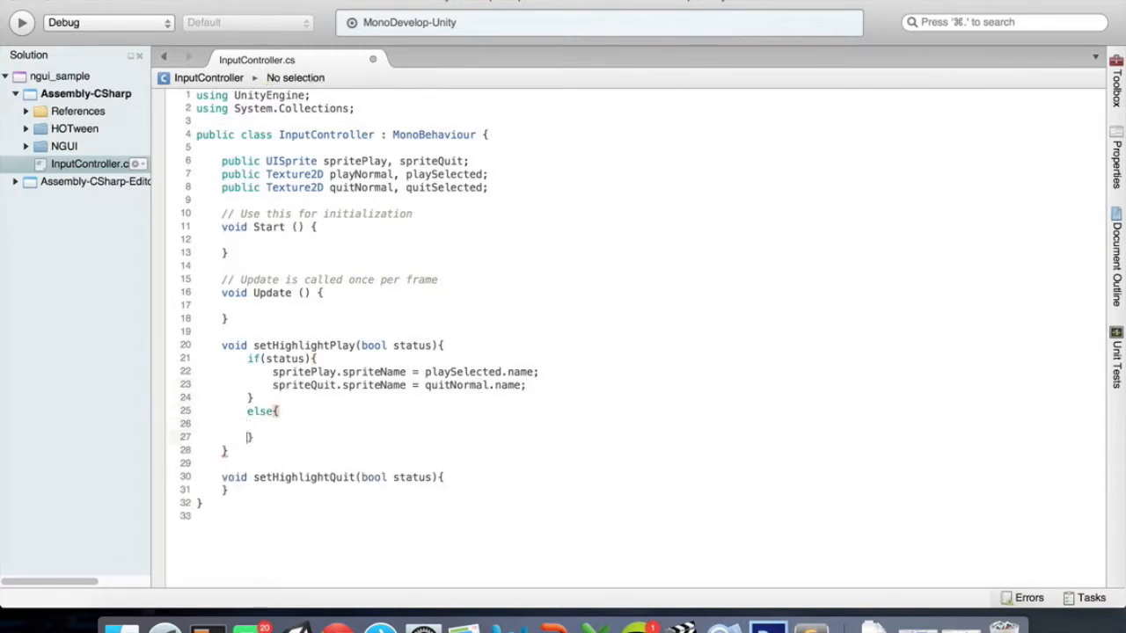
pyautogui.press('Up')
pyautogui.write('q')
pyautogui.press('BackSpace')
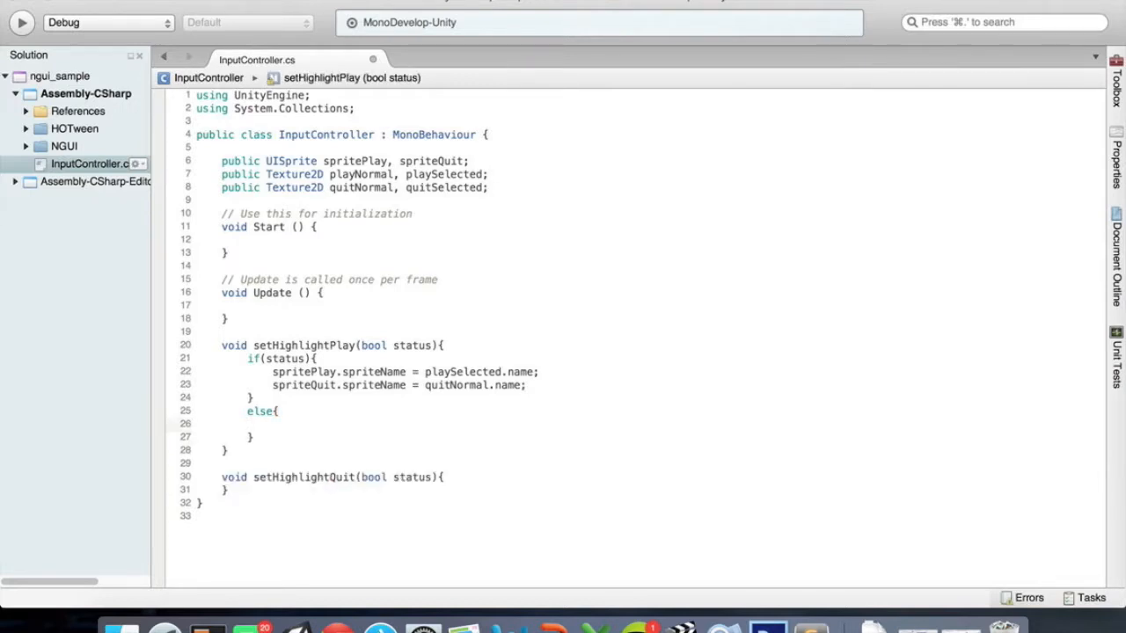
pyautogui.click(247, 413)
pyautogui.press('Down')
pyautogui.write('spritePlay')
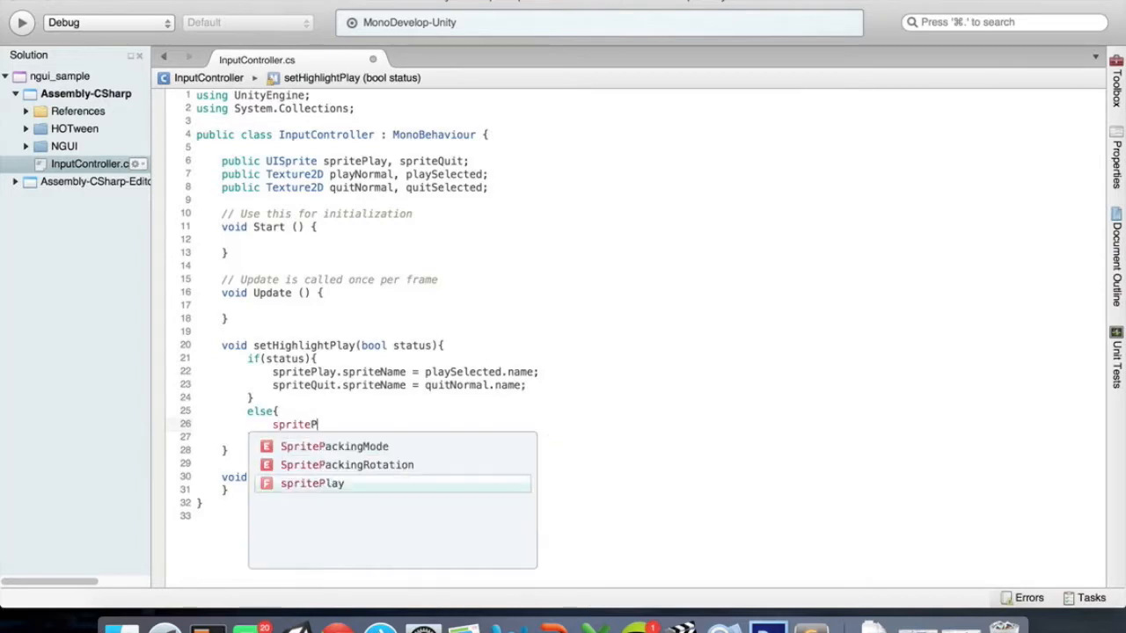
pyautogui.press('BackSpace')
pyautogui.press('BackSpace')
pyautogui.press('BackSpace')
pyautogui.press('BackSpace')
pyautogui.press('BackSpace')
pyautogui.press('BackSpace')
pyautogui.press('BackSpace')
pyautogui.press('BackSpace')
pyautogui.press('BackSpace')
pyautogui.press('BackSpace')
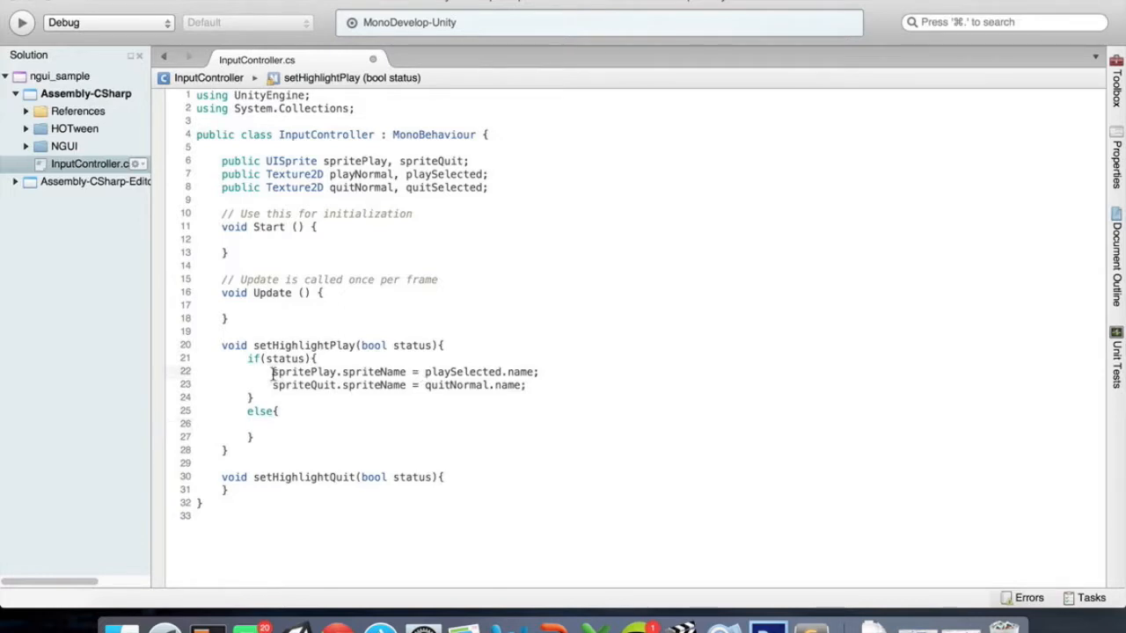
# Copy the spritePlay.spriteName assignment from the if block into the else block of setHighlightPlay
pyautogui.moveTo(272, 373); pyautogui.dragTo(272, 385)
pyautogui.press('super+c')
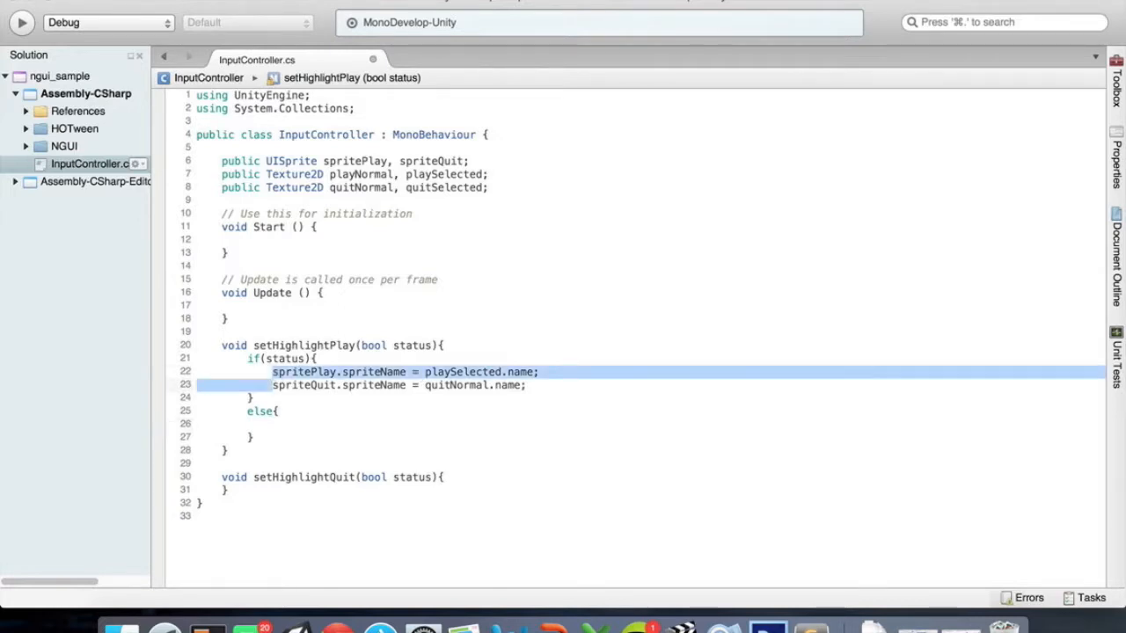
pyautogui.press('Down')
pyautogui.press('Down')
pyautogui.press('Down')
pyautogui.press('super+v')
pyautogui.press('BackSpace')
pyautogui.press('BackSpace')
pyautogui.press('BackSpace')
pyautogui.press('BackSpace')
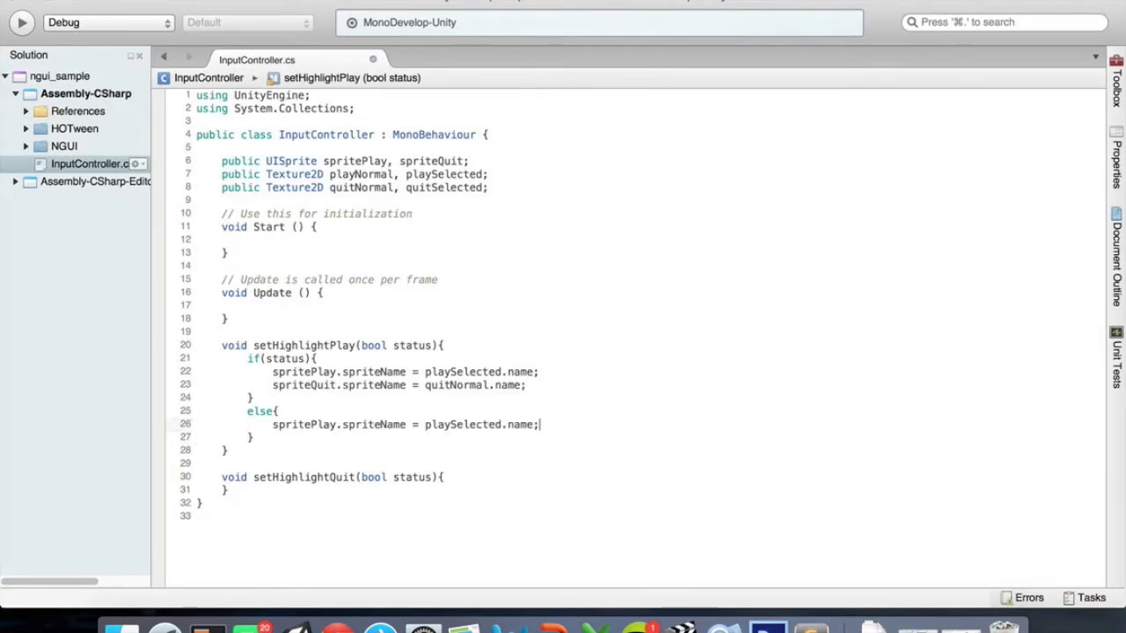
# Change the texture in the else block's spritePlay assignment to playNormal and save the script
pyautogui.doubleClick(472, 425)
pyautogui.write('playNormal')
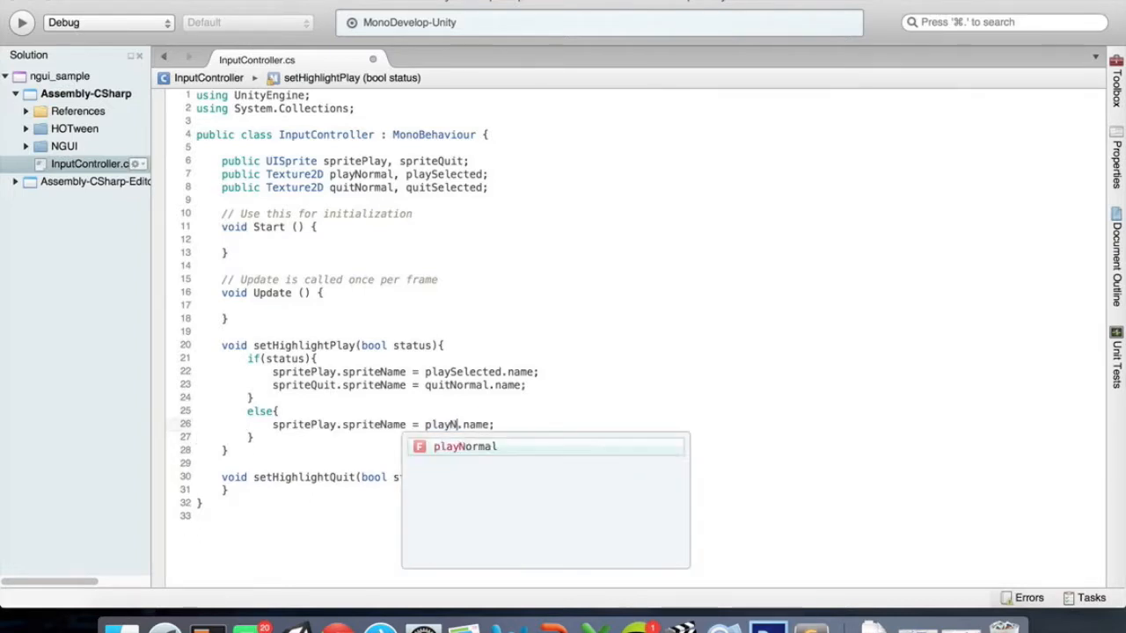
pyautogui.press('Return')
pyautogui.press('Right')
pyautogui.press('Right')
pyautogui.press('Right')
pyautogui.press('Right')
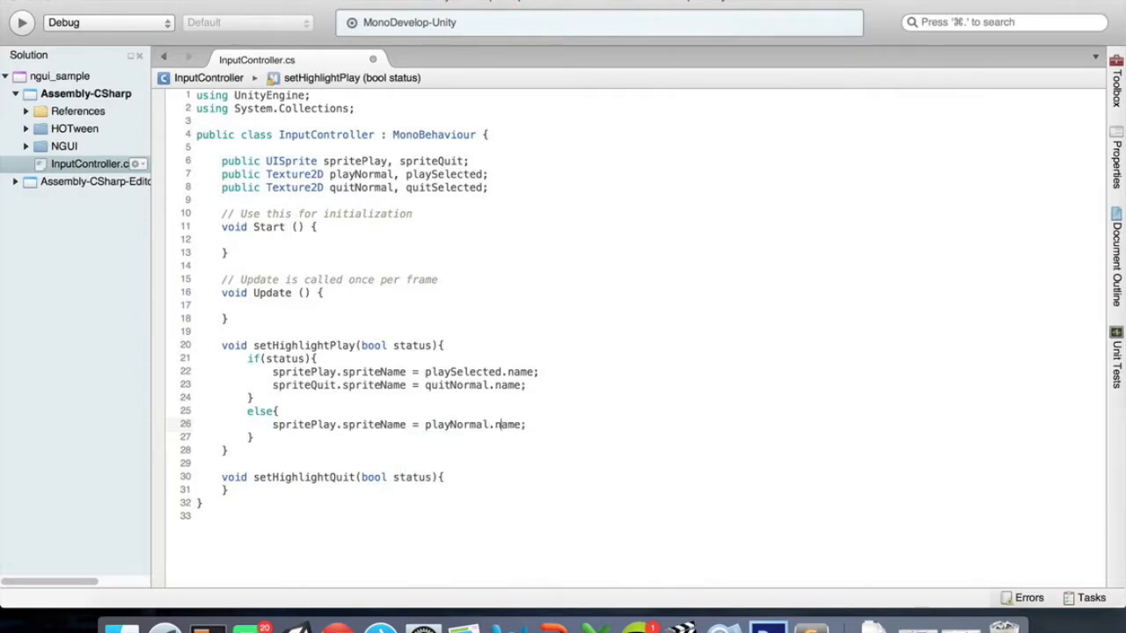
pyautogui.press('super+s')
# Add an empty if(status){ } block inside the setHighlightQuit method
pyautogui.press('Up')
pyautogui.press('Up')
pyautogui.press('Up')
pyautogui.press('Down')
pyautogui.press('Down')
pyautogui.press('Down')
pyautogui.press('Right')
pyautogui.press('Right')
pyautogui.press('Down')
pyautogui.press('Down')
pyautogui.press('Down')
pyautogui.press('Down')
pyautogui.press('Down')
pyautogui.press('Up')
pyautogui.press('Up')
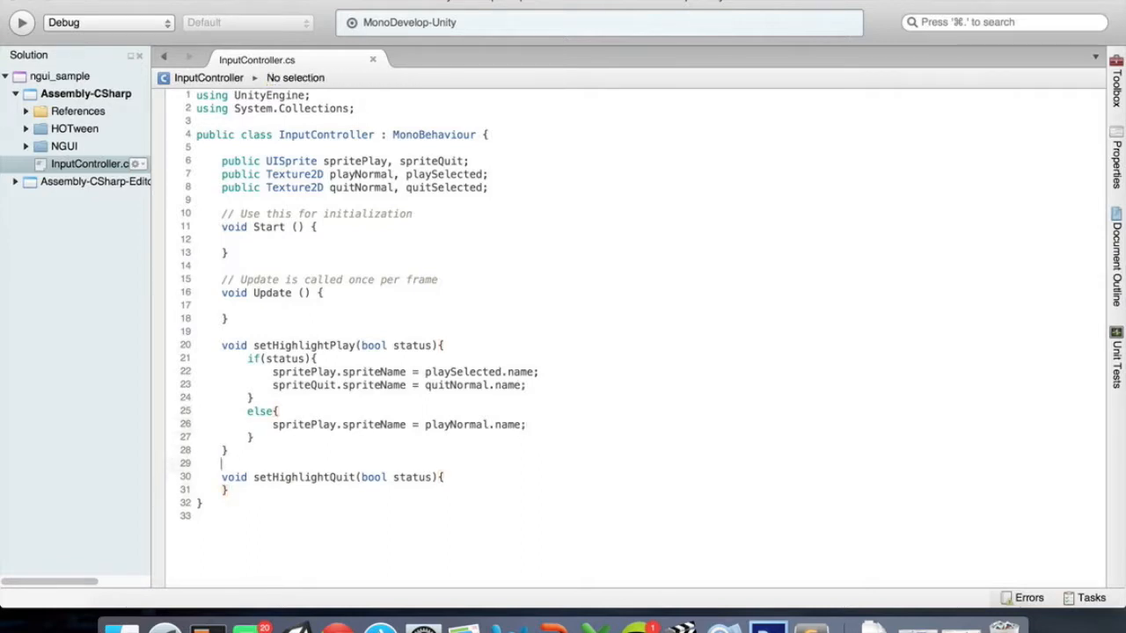
pyautogui.press('Down')
pyautogui.press('Left')
pyautogui.press('Right')
pyautogui.press('Return')
pyautogui.write('if(status){')
pyautogui.press('Return')
pyautogui.write('}')
pyautogui.press('Left')
pyautogui.press('Return')
pyautogui.press('Up')
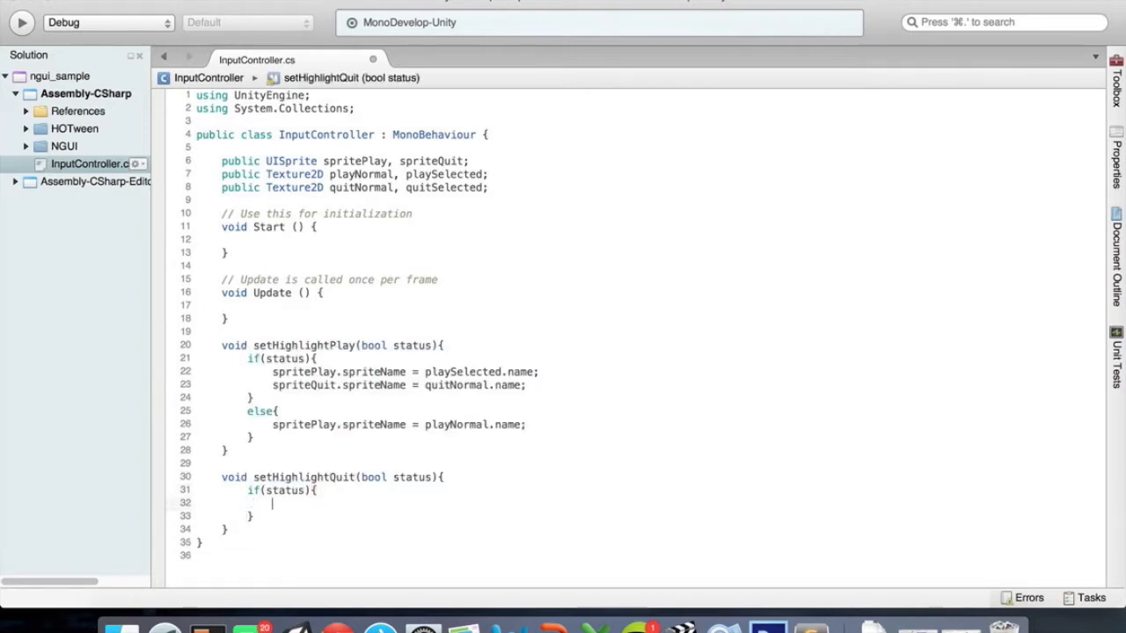
# Write spriteQuit.spriteName = quitSelected.name; inside the if block of setHighlightQuit
pyautogui.write('spriteQuit.')
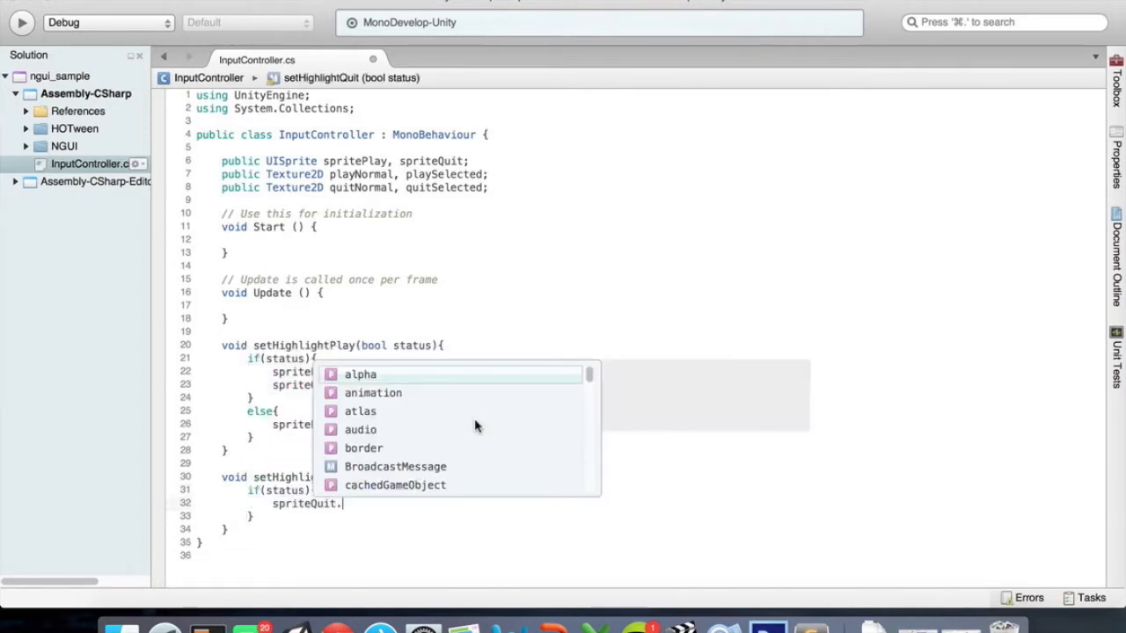
pyautogui.write('sprite')
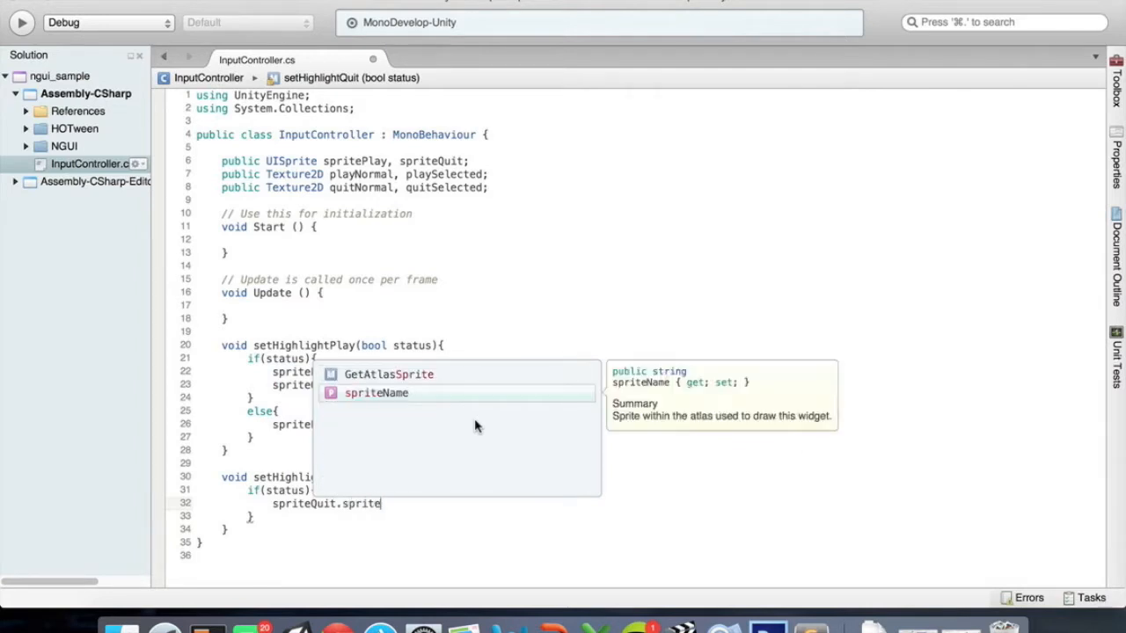
pyautogui.write('Name = quit')
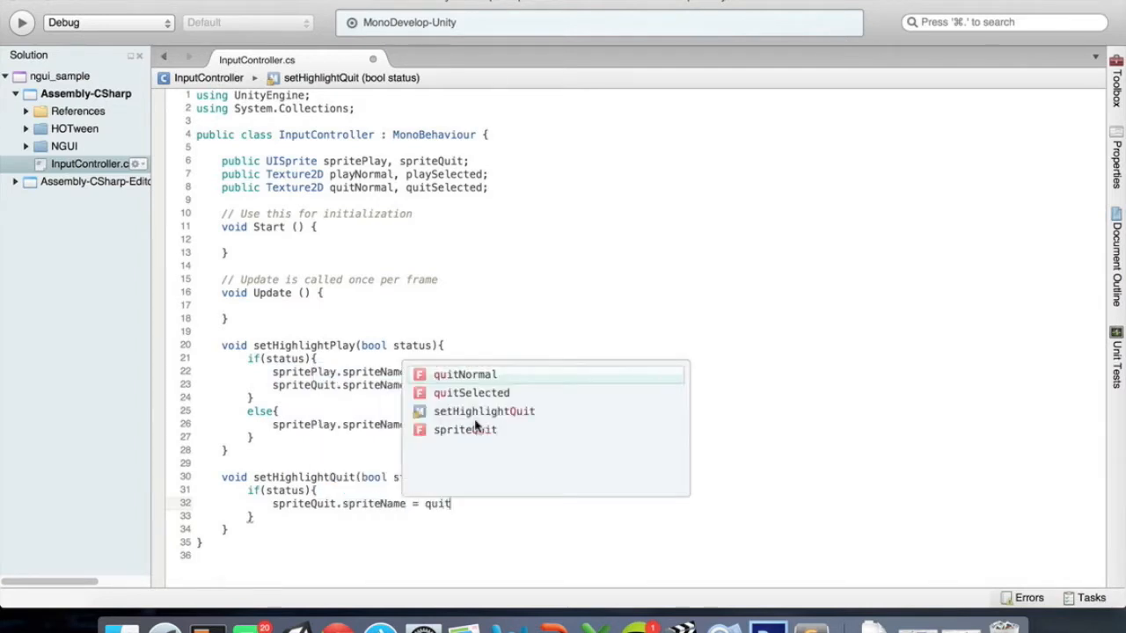
pyautogui.write('Selected.name;')
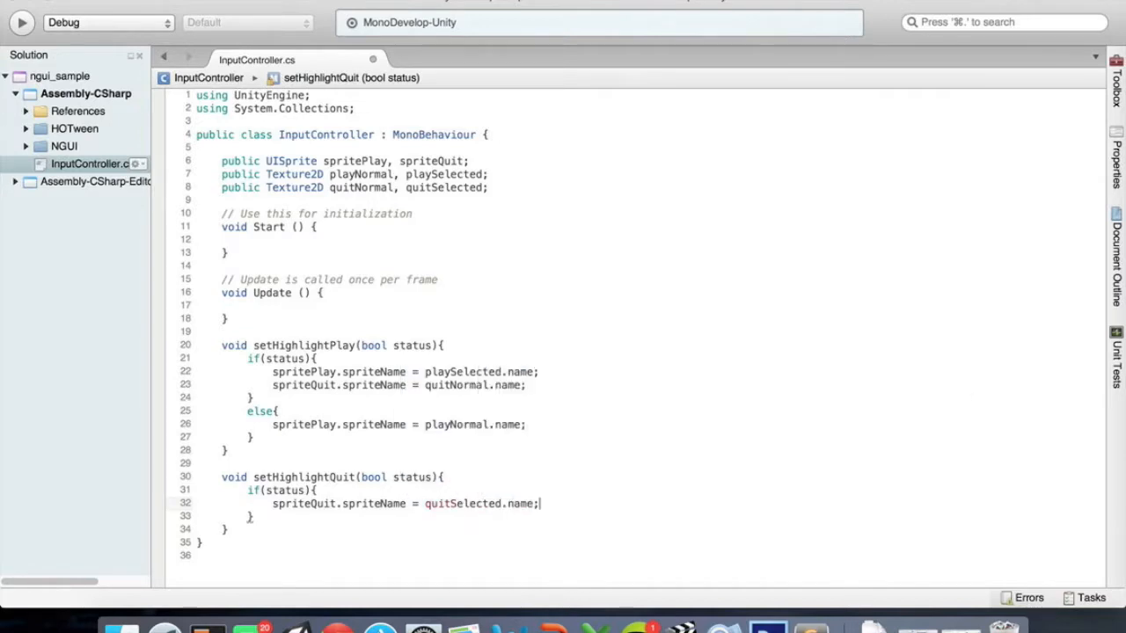
# Add spritePlay.spriteName = playNormal.name; as the second line of setHighlightQuit's if block
pyautogui.press('Return')
pyautogui.write('spritepl')
pyautogui.press('Return')
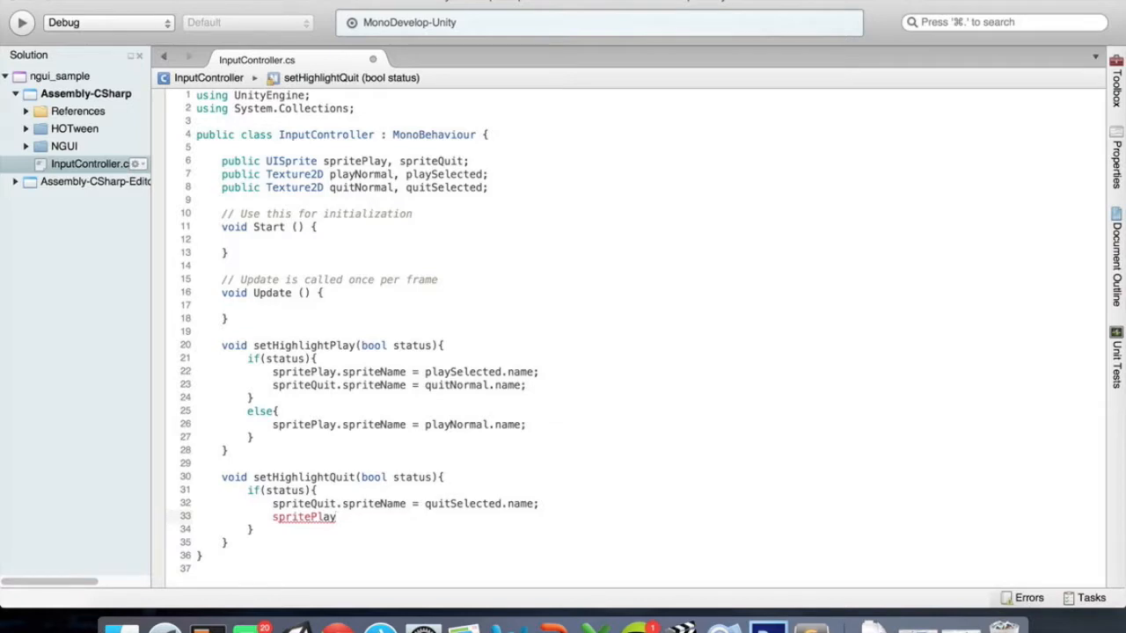
pyautogui.write('.sprite')
pyautogui.press('Return')
pyautogui.write('= playN')
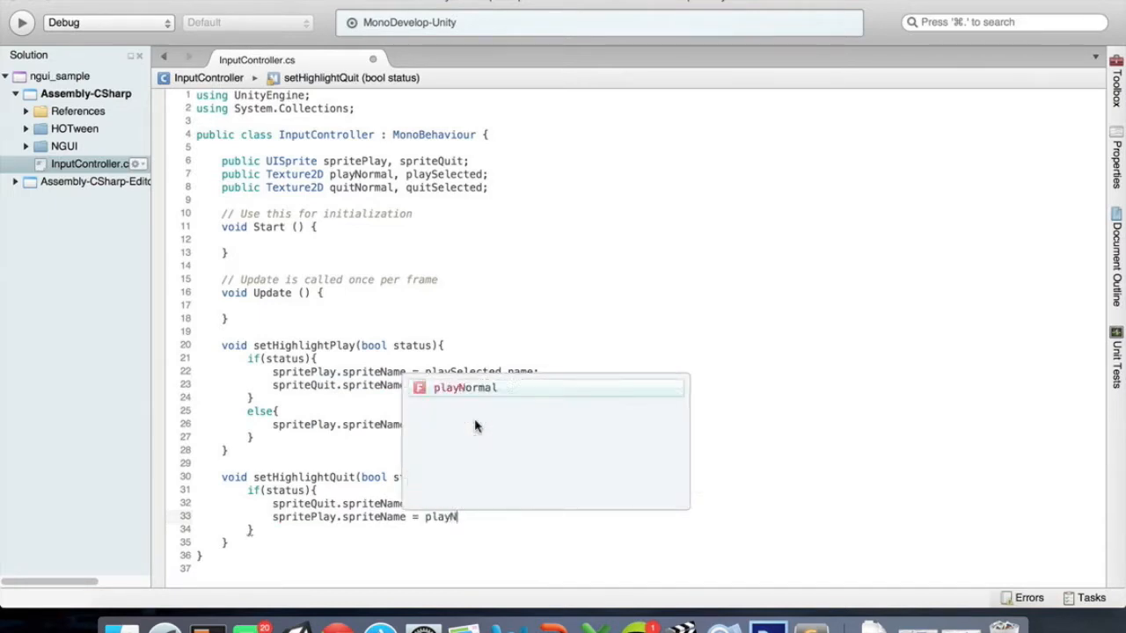
pyautogui.press('Return')
pyautogui.write('.')
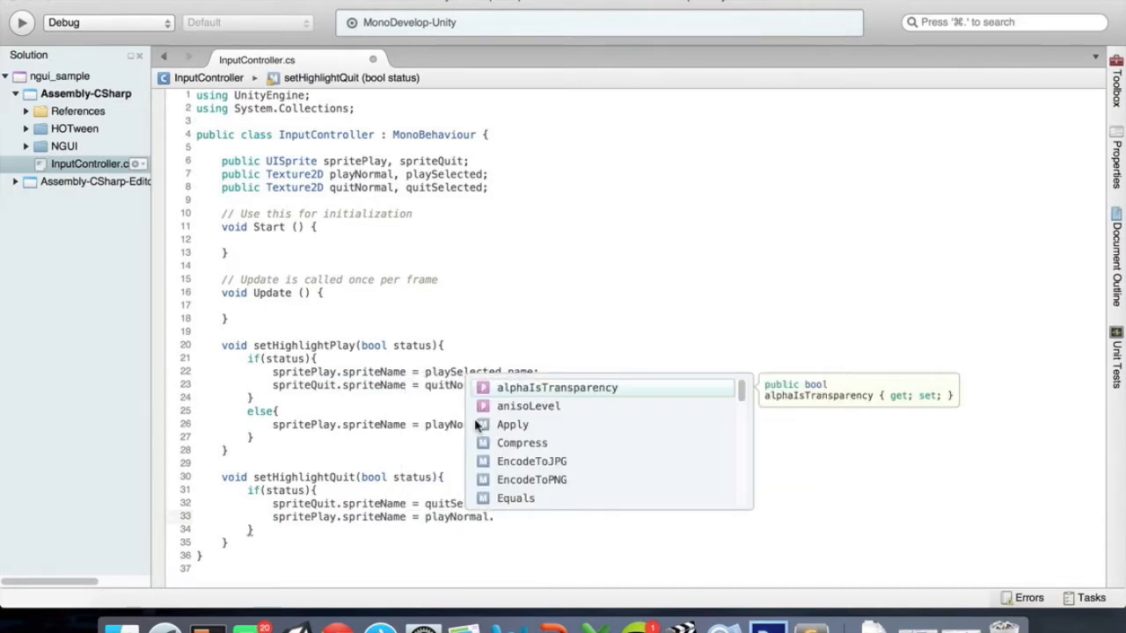
pyautogui.write('na')
pyautogui.press('Return')
pyautogui.write(';')
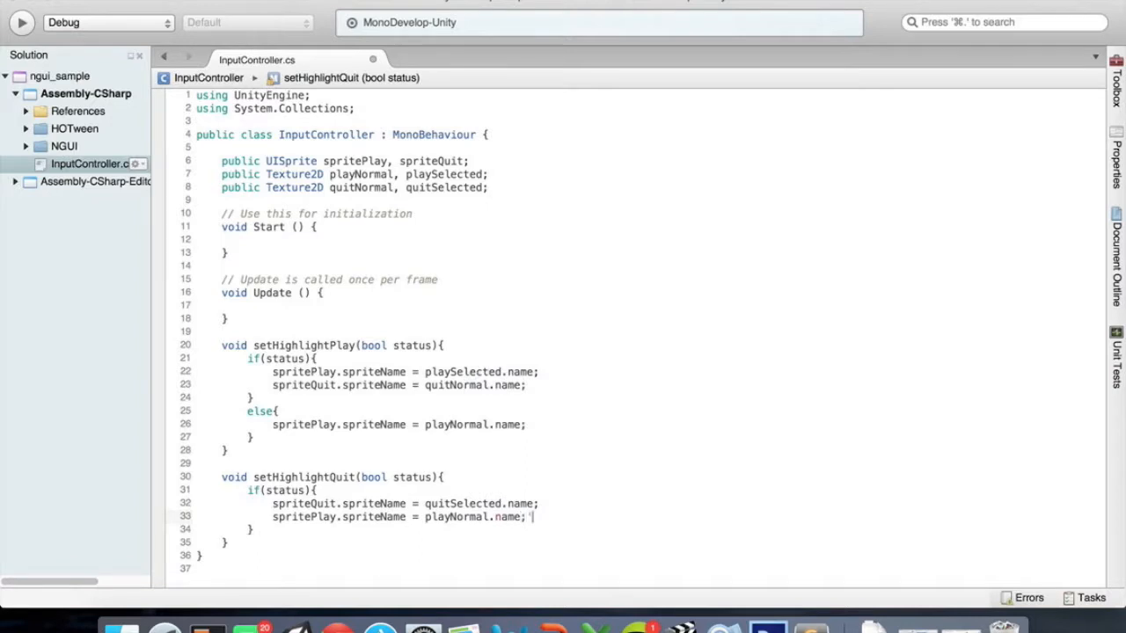
# Add a single-line else after setHighlightQuit's if block that runs spriteQuit.spriteName = quitNormal.name;
pyautogui.press('Down')
pyautogui.press('Return')
pyautogui.write('e')
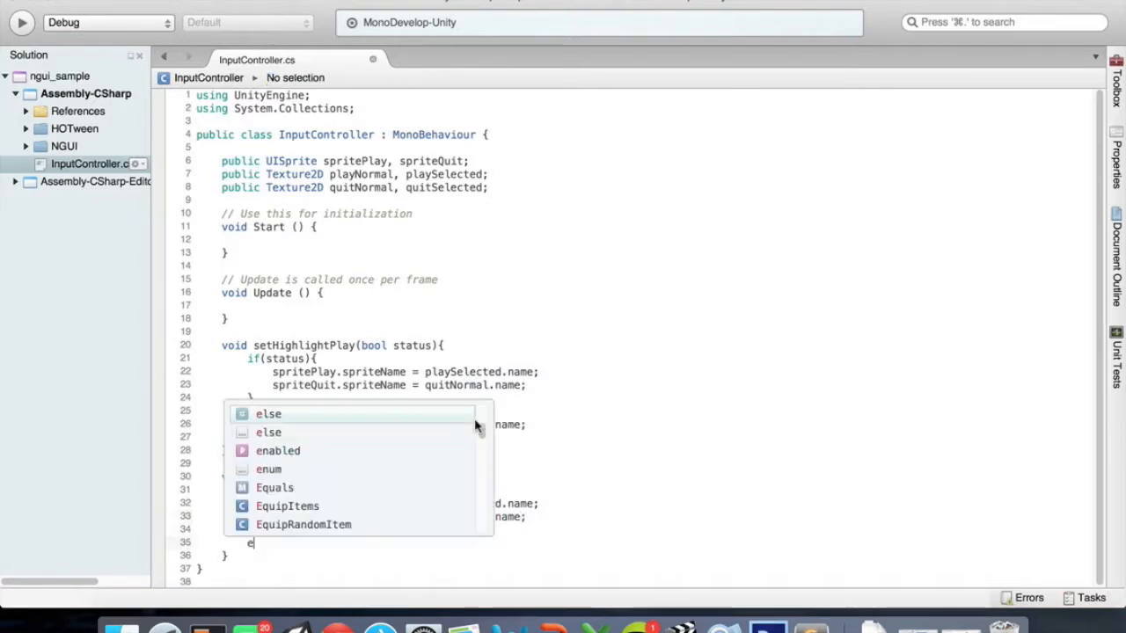
pyautogui.write('lse')
pyautogui.press('Return')
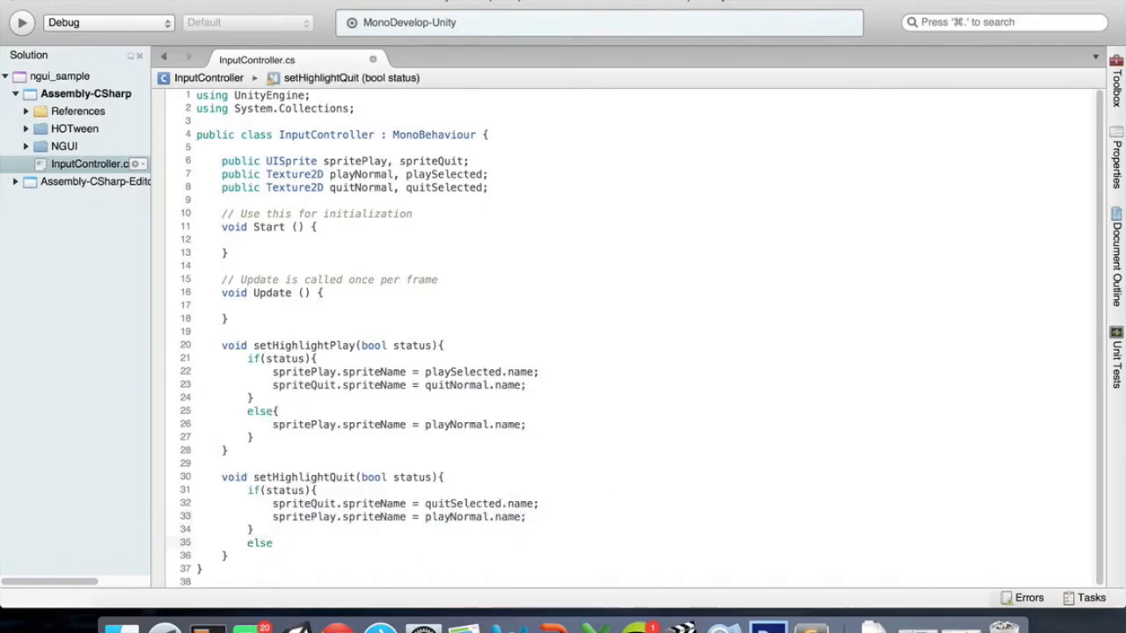
pyautogui.write('spriteQ')
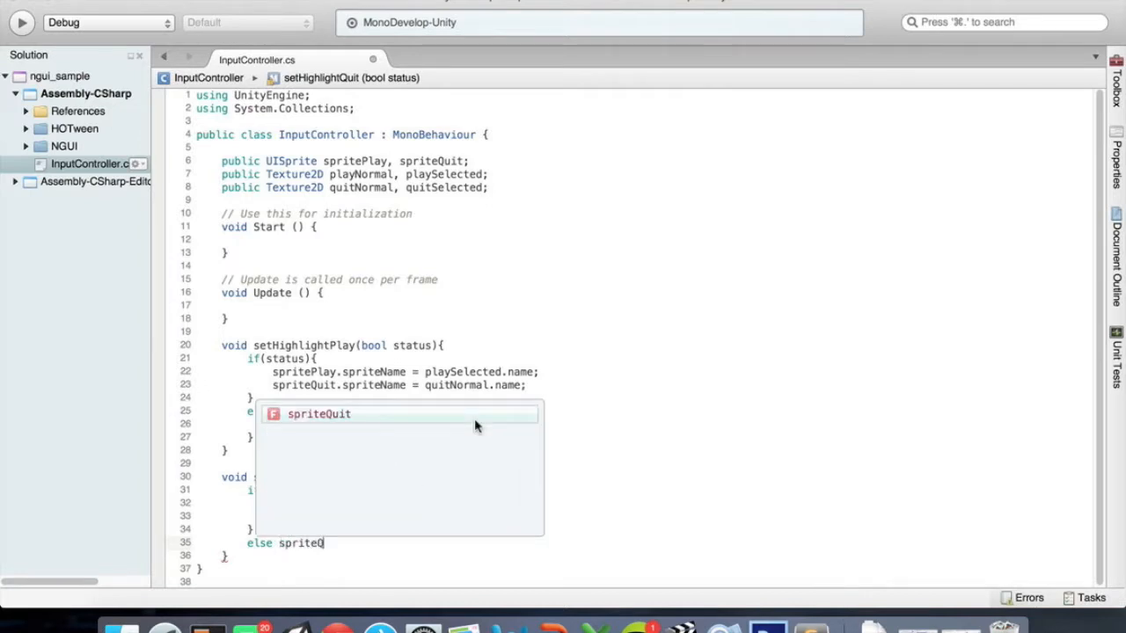
pyautogui.press('Return')
pyautogui.write('.spriteName')
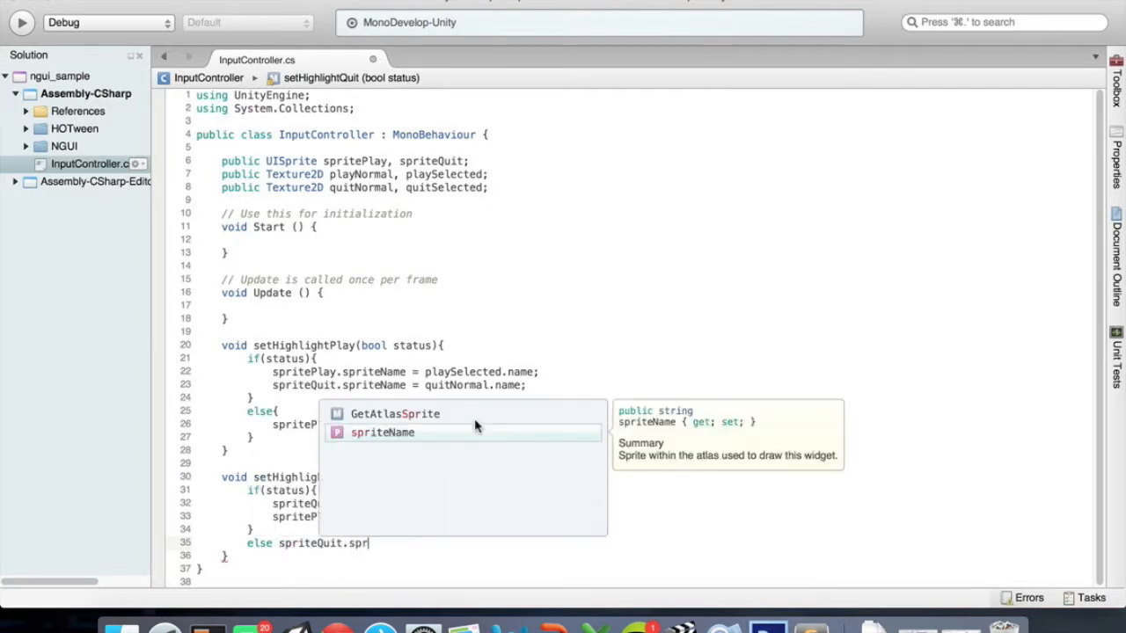
pyautogui.press('Return')
pyautogui.write('= quitNo')
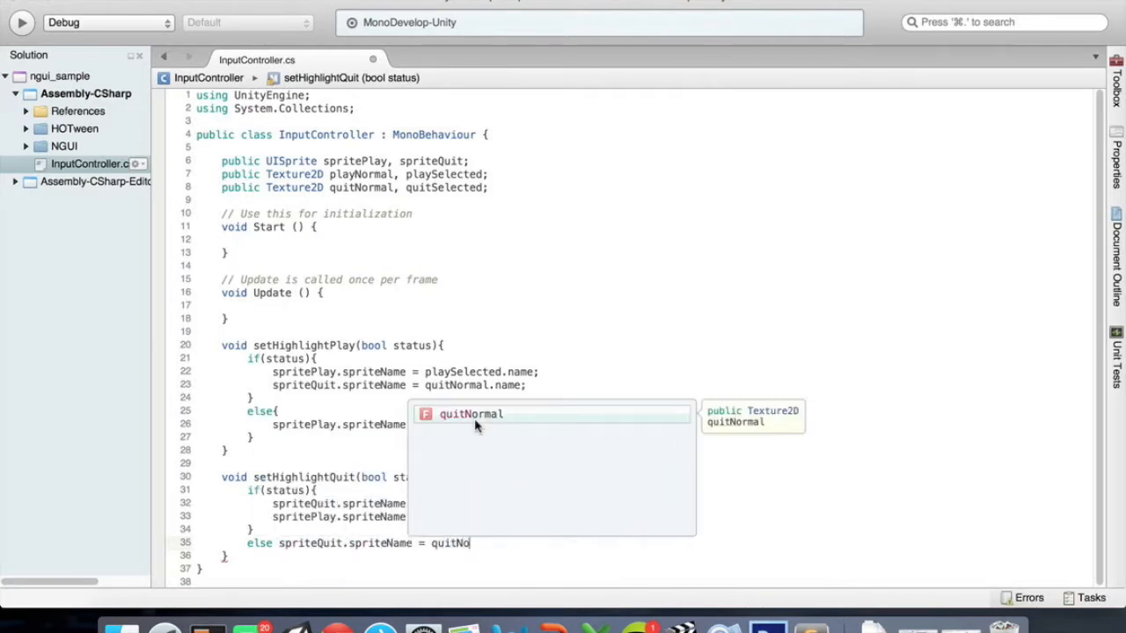
pyautogui.press('Return')
pyautogui.write('.name;')
# Collapse setHighlightPlay's else block into a single line without braces or leftover blank line, and save the script
pyautogui.click(279, 411)
pyautogui.press('BackSpace')
pyautogui.press('Down')
pyautogui.press('BackSpace')
pyautogui.press('BackSpace')
pyautogui.press('BackSpace')
pyautogui.press('BackSpace')
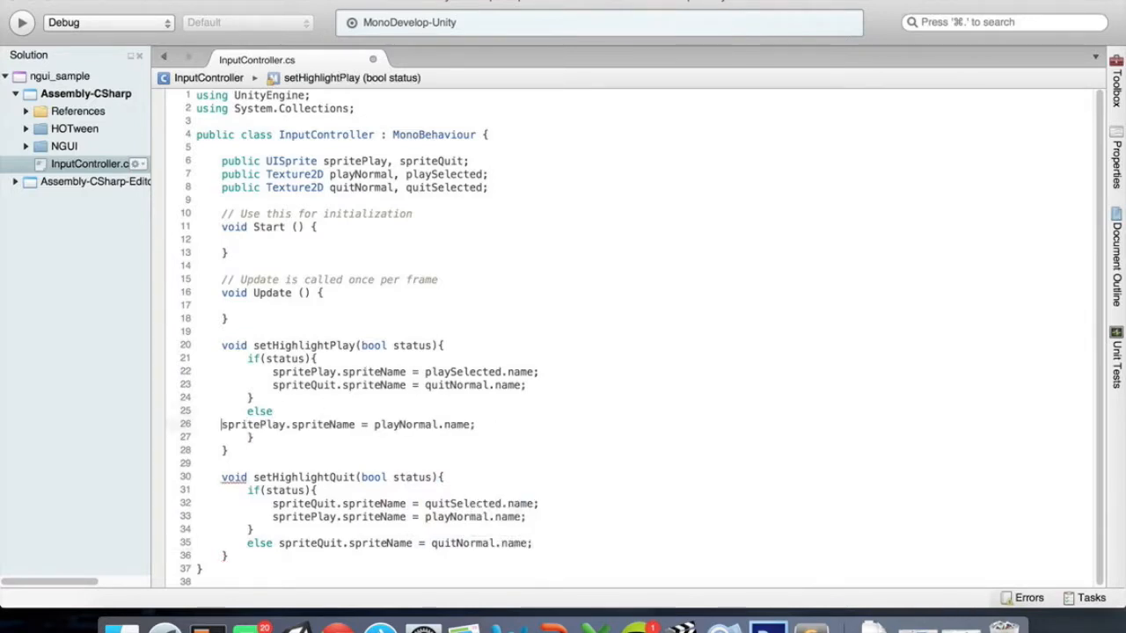
pyautogui.press('Down')
pyautogui.press('BackSpace')
pyautogui.press('BackSpace')
pyautogui.press('BackSpace')
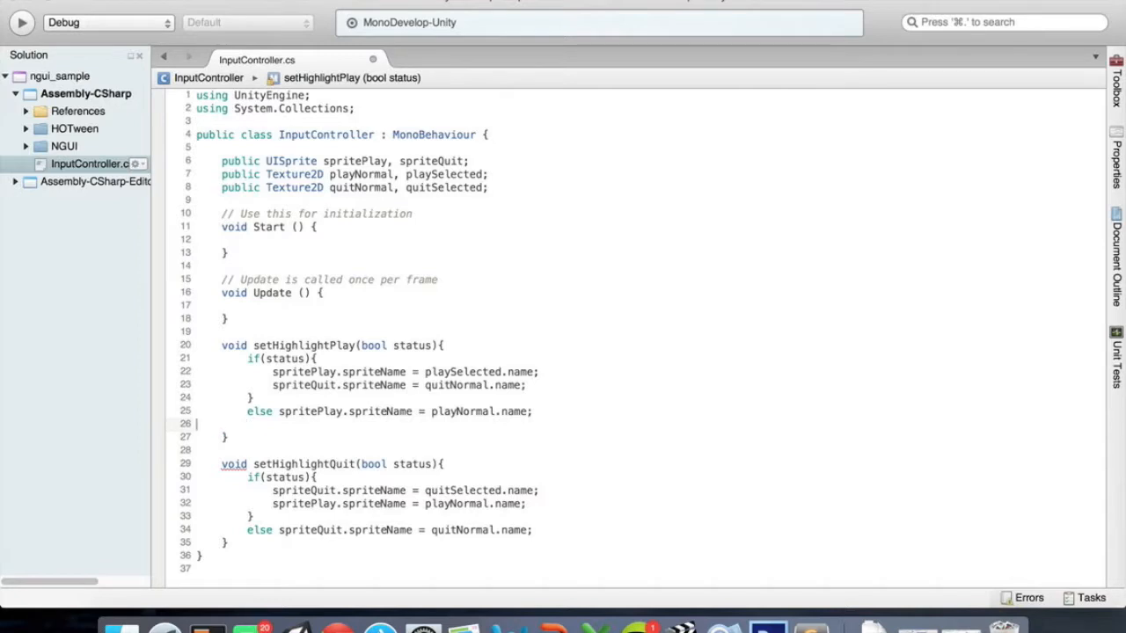
pyautogui.press('super+s')
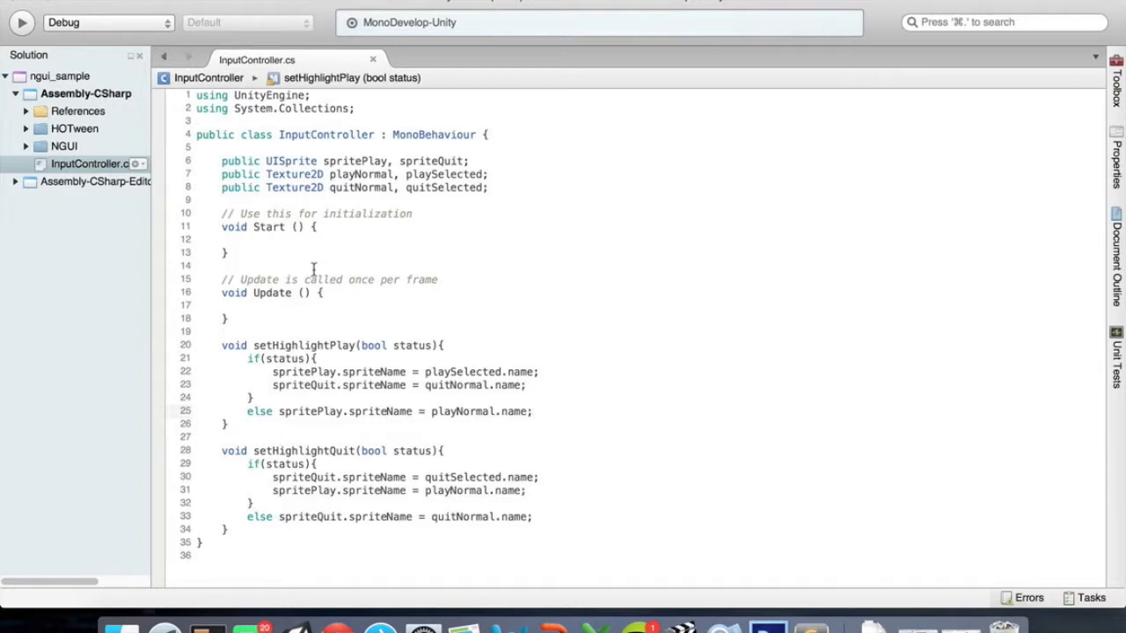
# Call setHighlightPlay(true); in the Start method and save the script
pyautogui.click(284, 239)
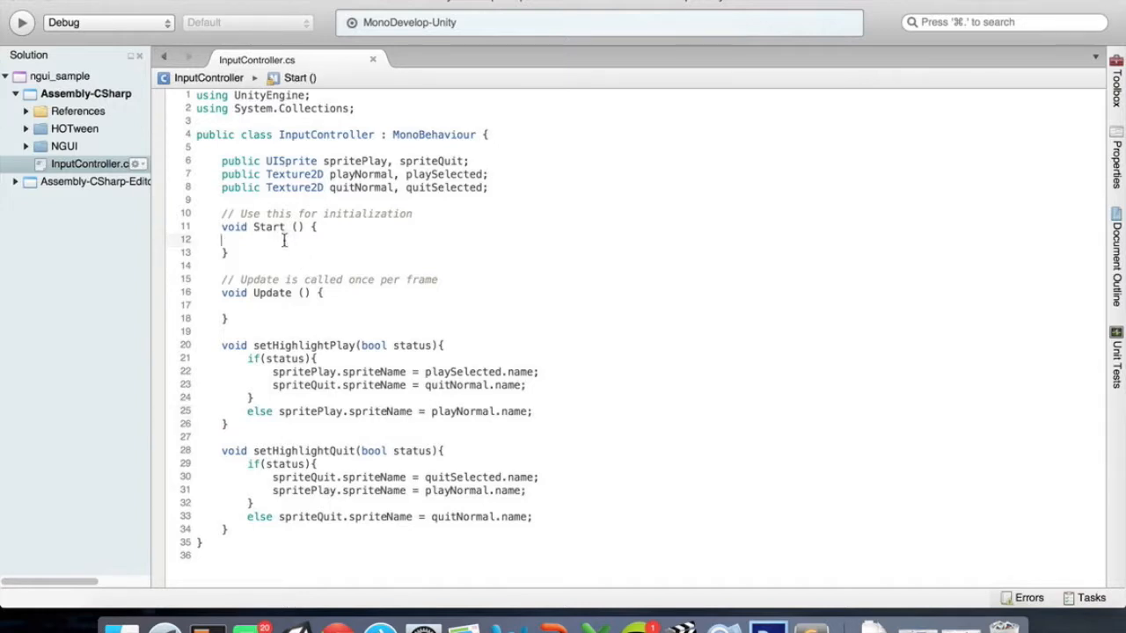
pyautogui.write('set')
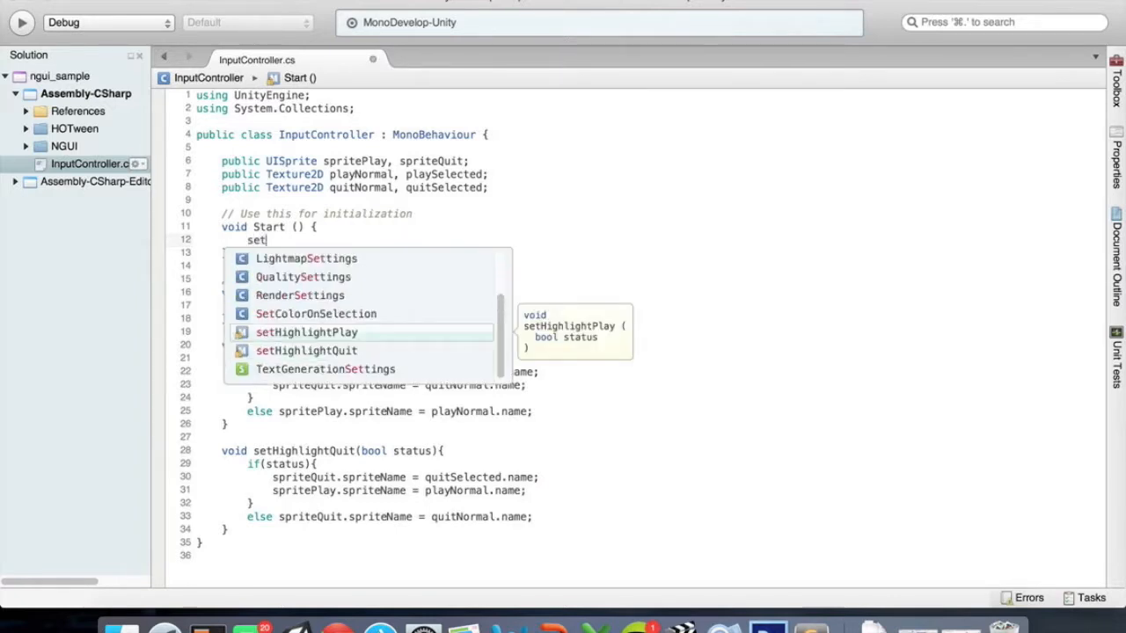
pyautogui.press('Return')
pyautogui.write('(true);')
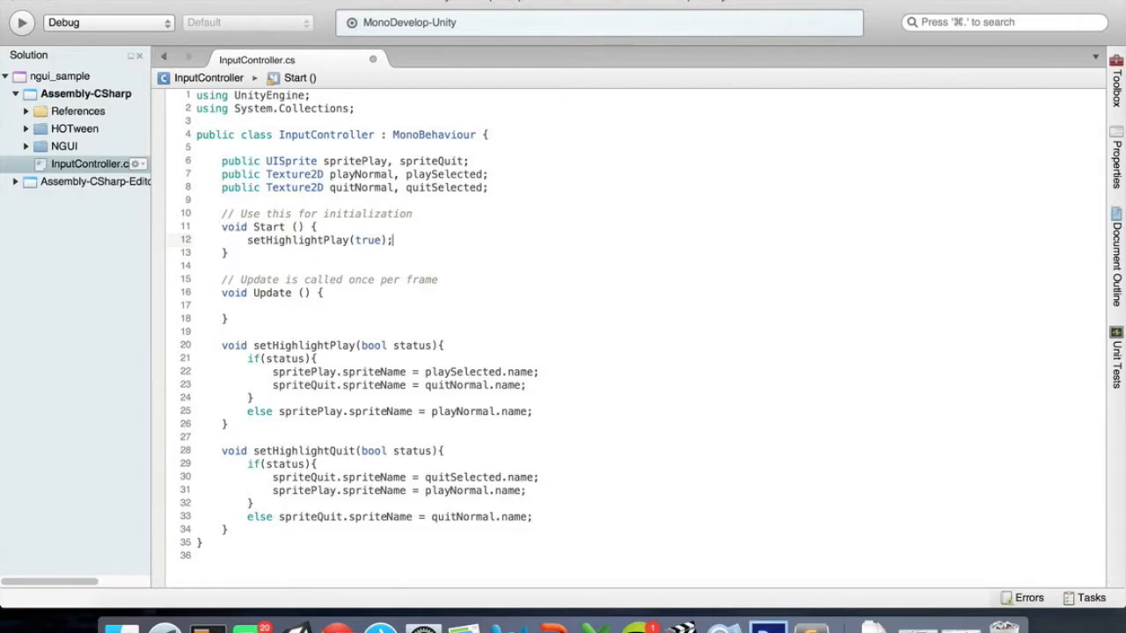
pyautogui.click(516, 164)
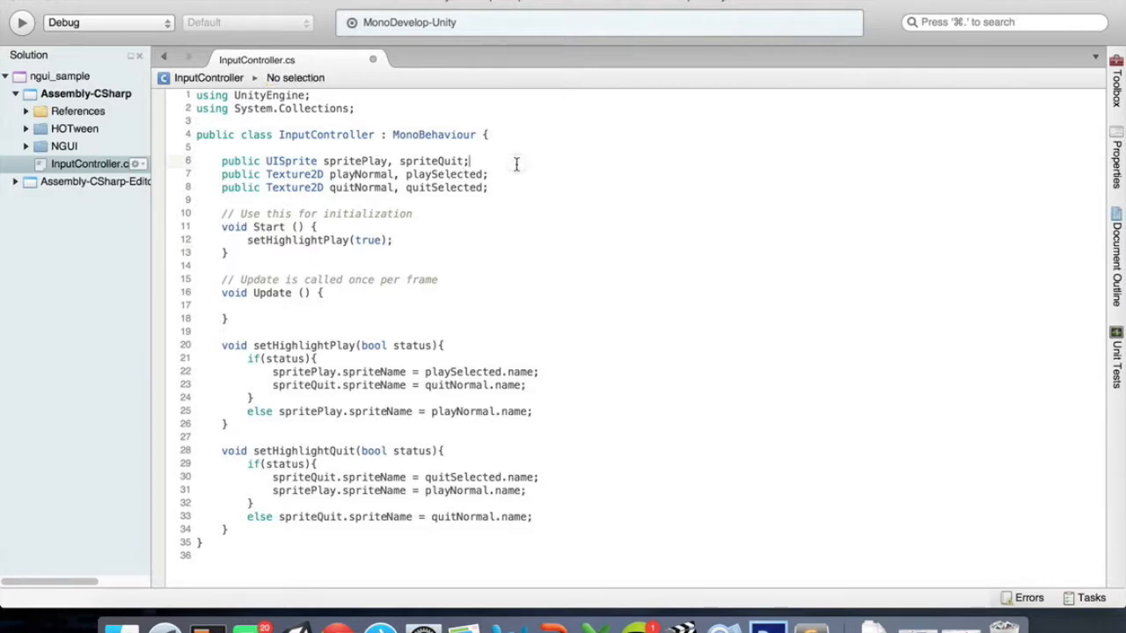
pyautogui.press('super+s')
# Declare public UISprite progFrame, progFill; below the quitNormal and quitSelected textures, save the script and switch to the Unity editor
pyautogui.press('Down')
pyautogui.press('Down')
pyautogui.press('End')
pyautogui.press('Return')
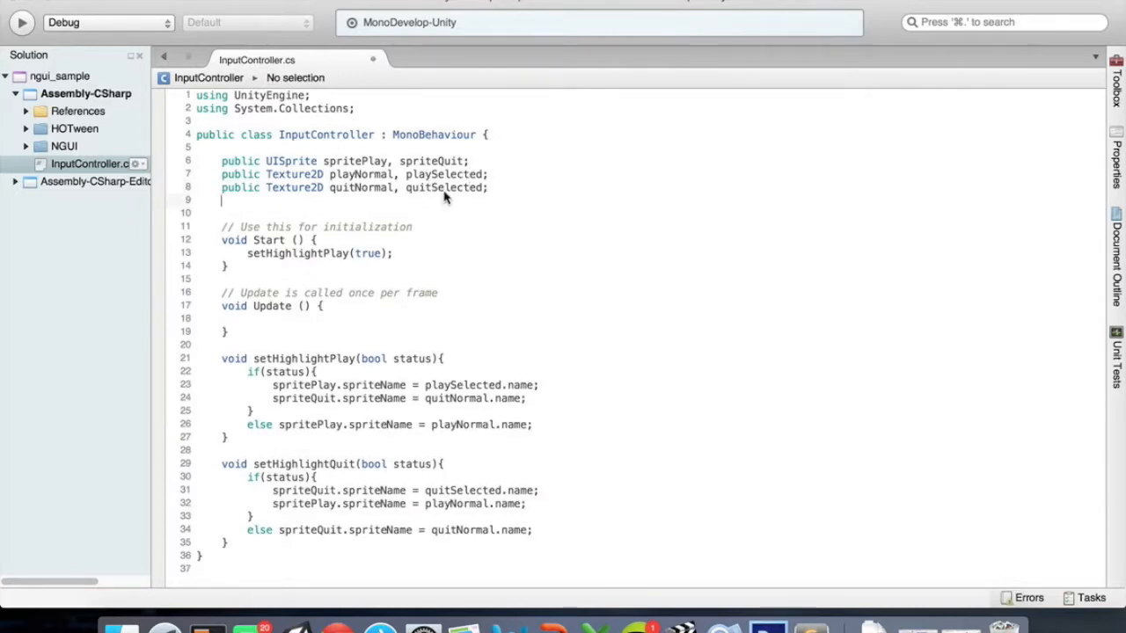
pyautogui.write('pub')
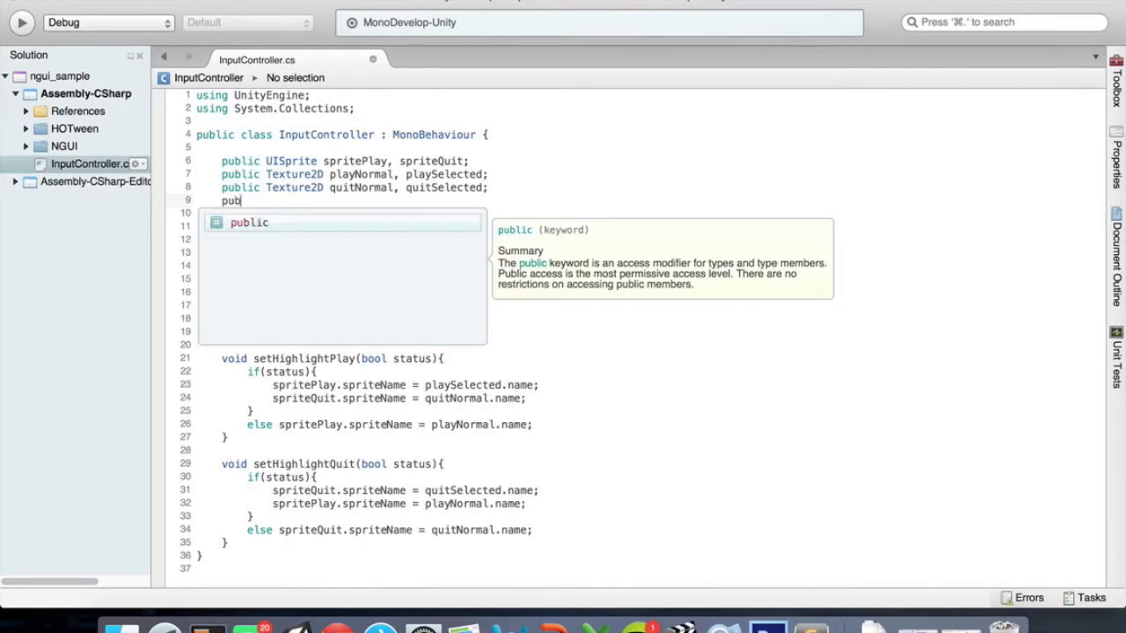
pyautogui.write('lic ')
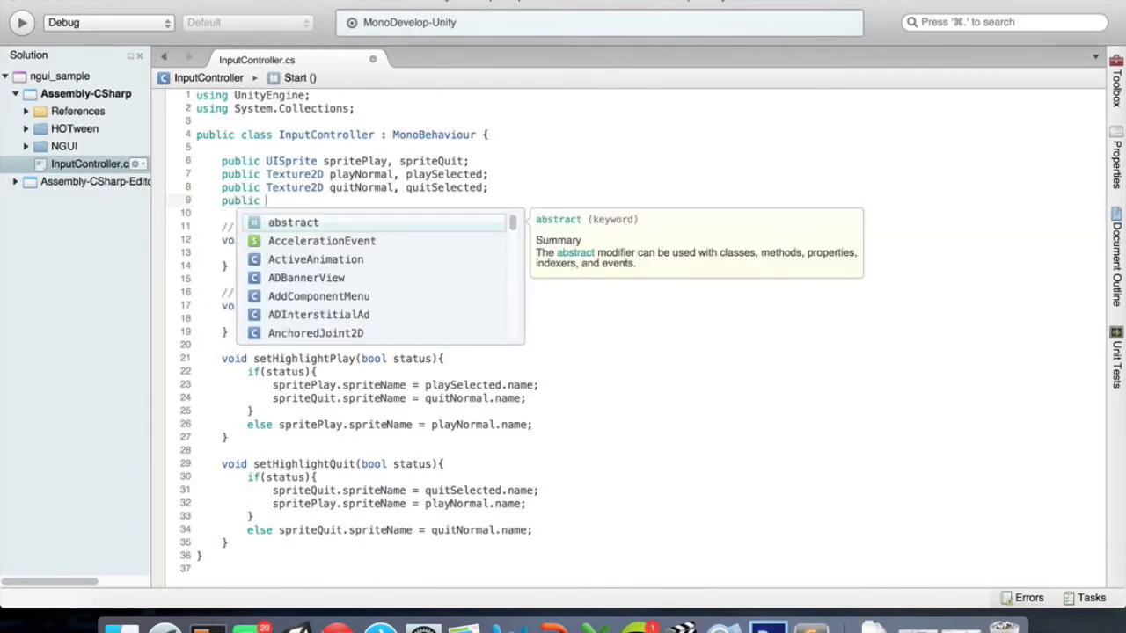
pyautogui.write('UIS')
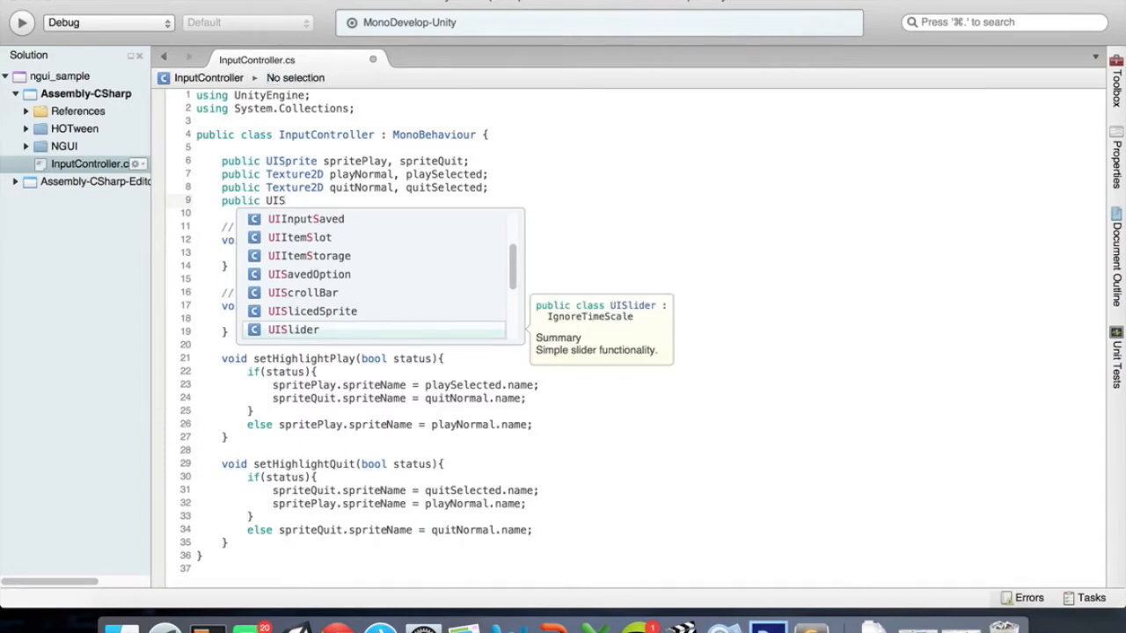
pyautogui.write('prite')
pyautogui.press('Return')
pyautogui.write('prog')
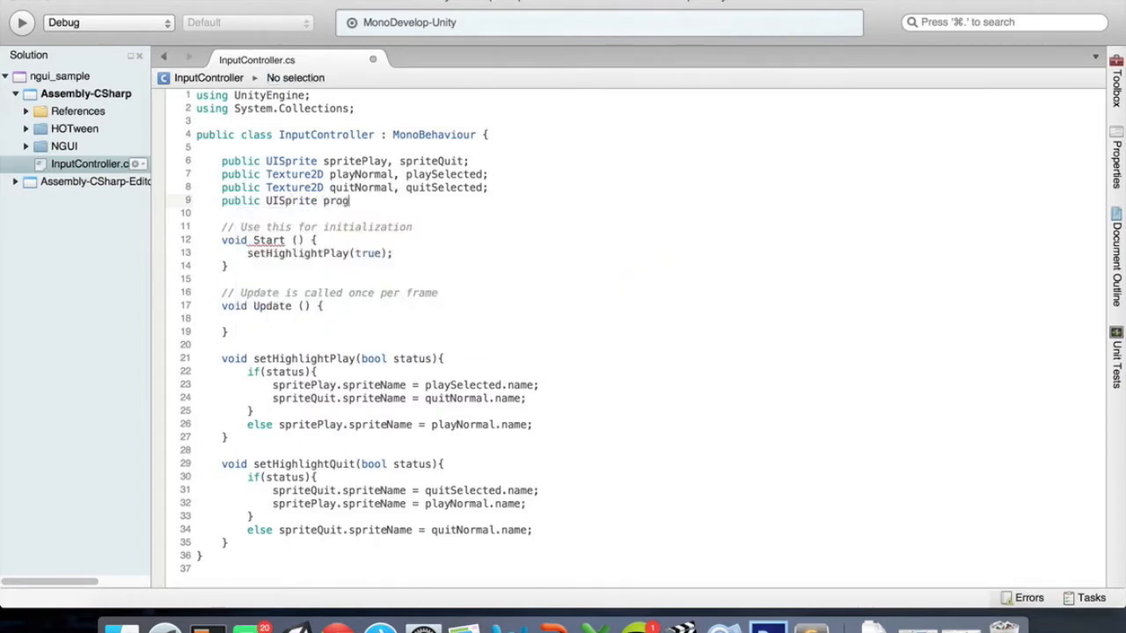
pyautogui.write('Frame, progFill;')
pyautogui.press('super+s')
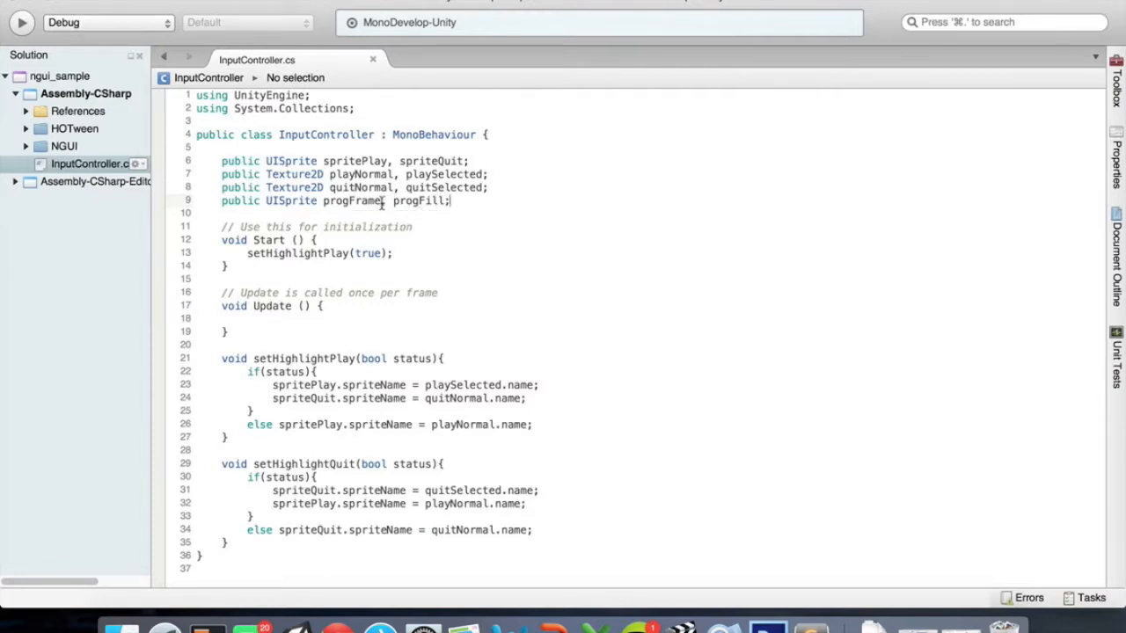
pyautogui.press('super+Tab')
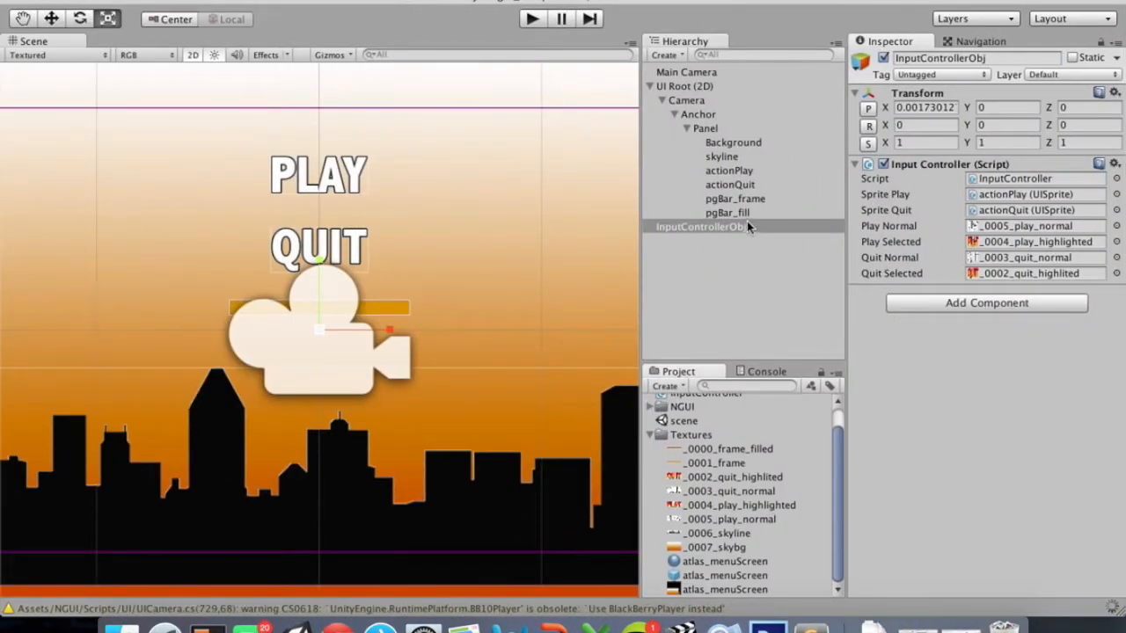
# Assign pgBar_fill to Prog Fill and pgBar_frame to Prog Frame on InputControllerObj's Input Controller, and switch to MonoDevelop
pyautogui.moveTo(739, 213); pyautogui.dragTo(965, 311)
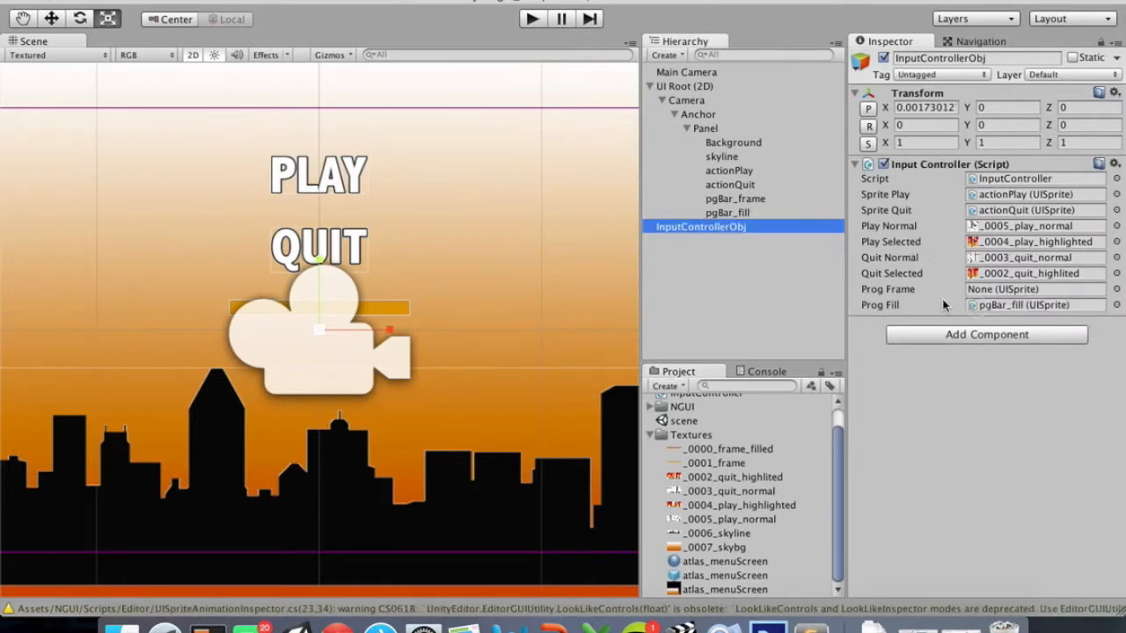
pyautogui.moveTo(749, 199); pyautogui.dragTo(1012, 299)
pyautogui.press('super+Tab')
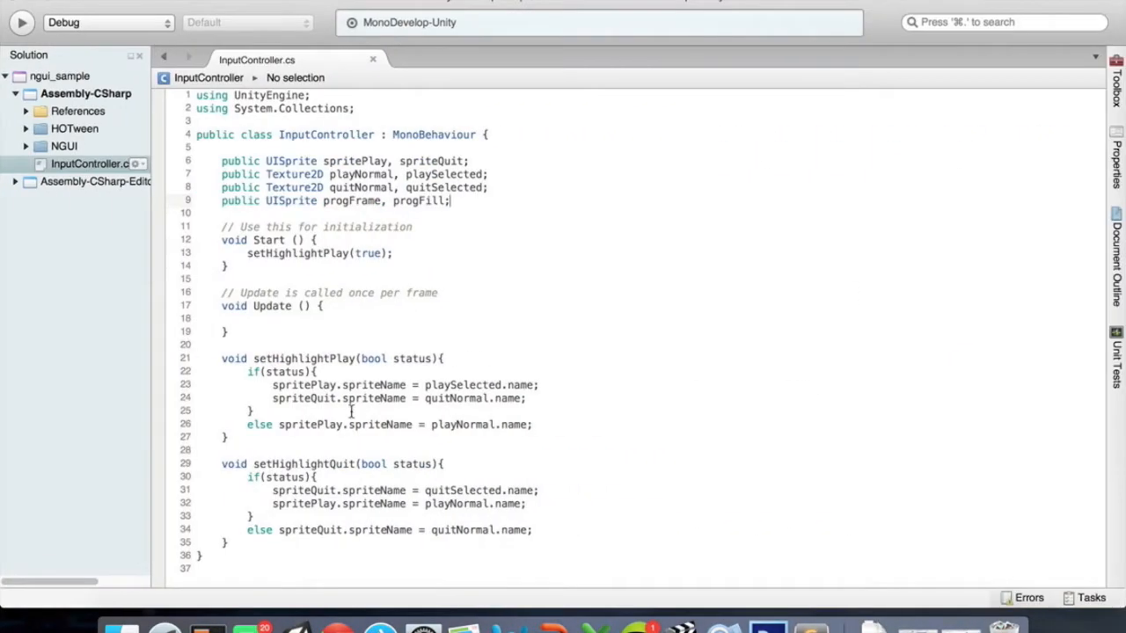
# Add an empty method void setProgressBarVisible(bool status) below setHighlightQuit
pyautogui.click(244, 546)
pyautogui.press('Return')
pyautogui.press('Return')
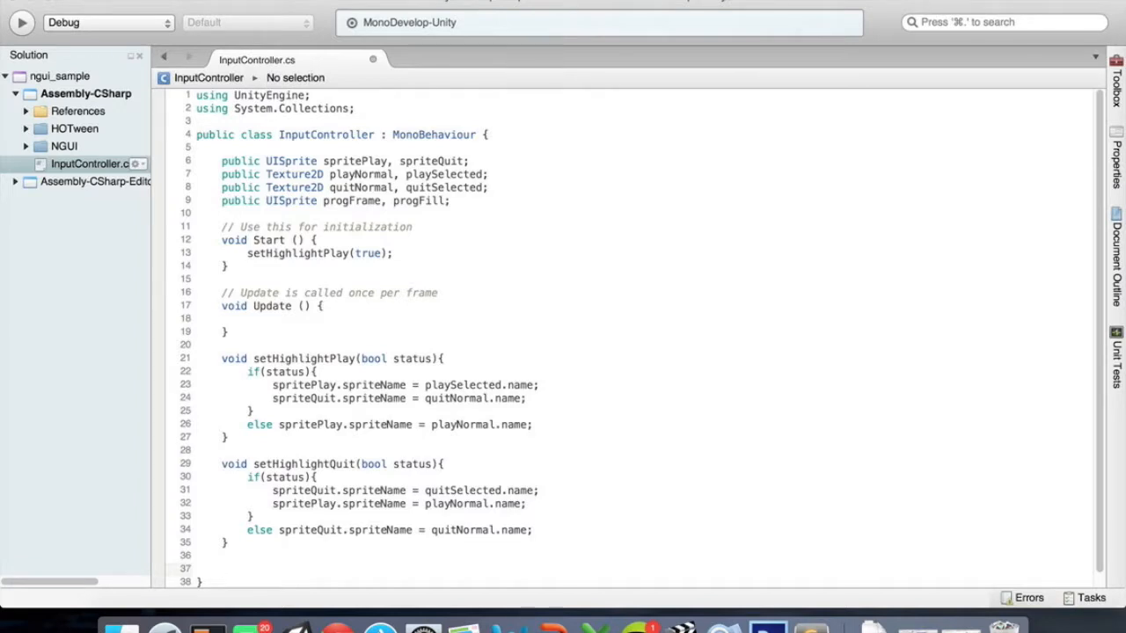
pyautogui.write('void setProgressBar')
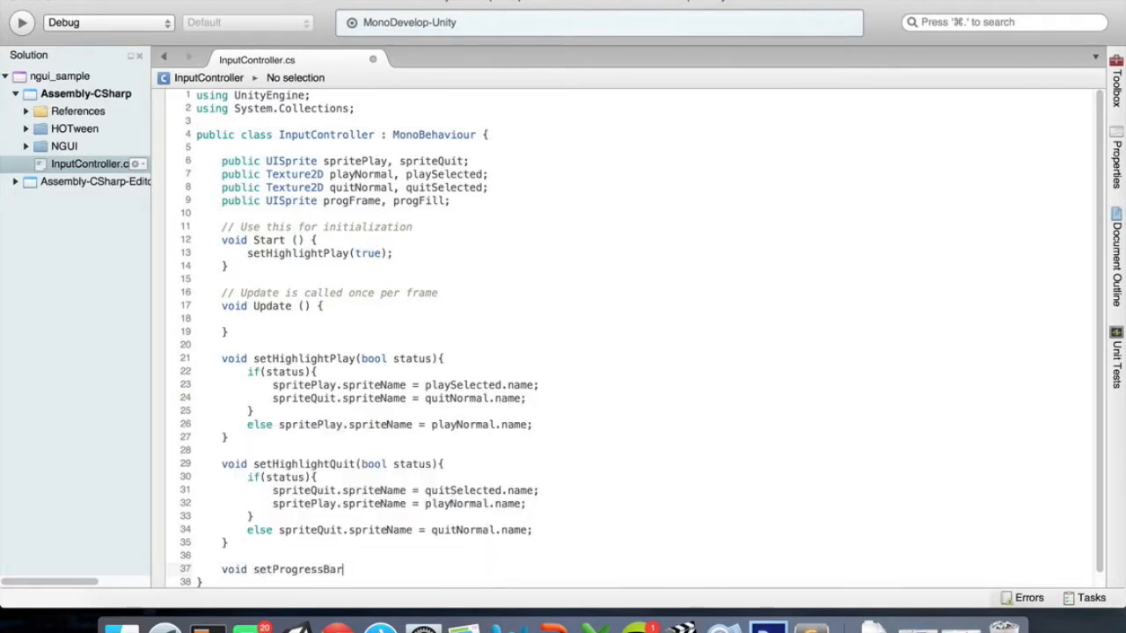
pyautogui.write('Visible(bool status){')
pyautogui.press('Return')
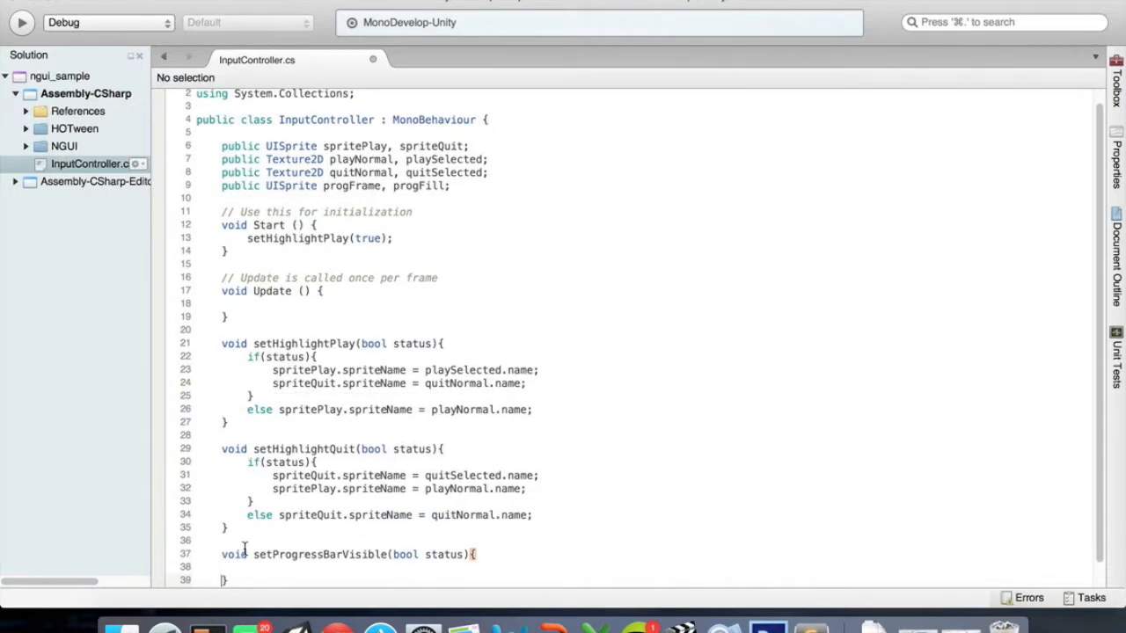
# Add an empty if(status) block inside setProgressBarVisible
pyautogui.scroll(1, 334, 425)
pyautogui.scroll(-2, 334, 424)
pyautogui.press('Up')
pyautogui.write('if(status){')
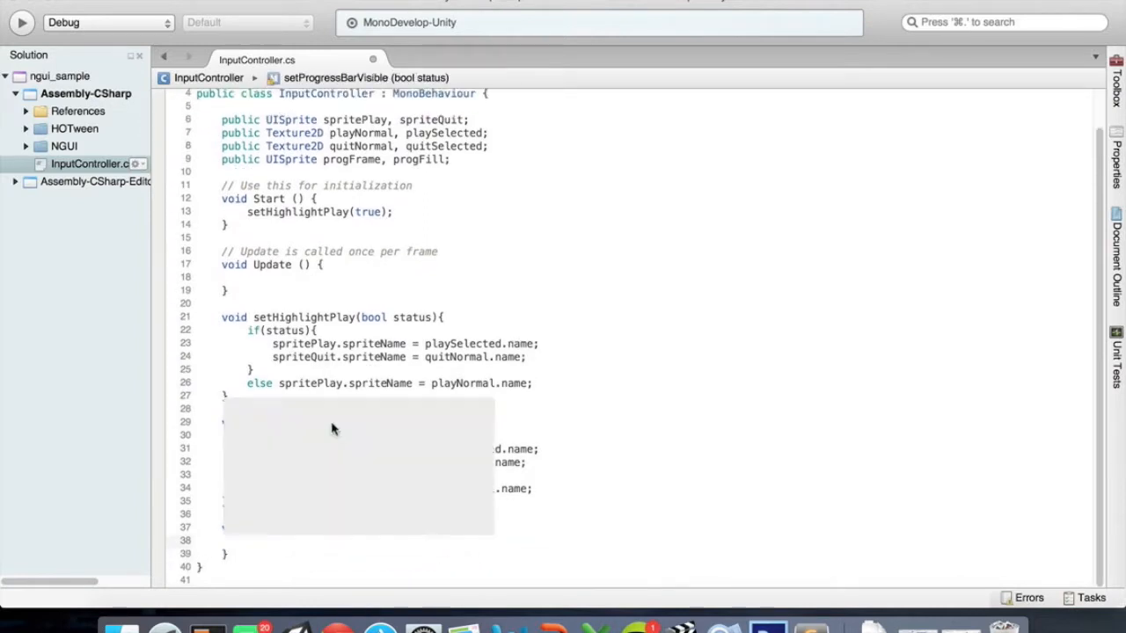
pyautogui.press('Return')
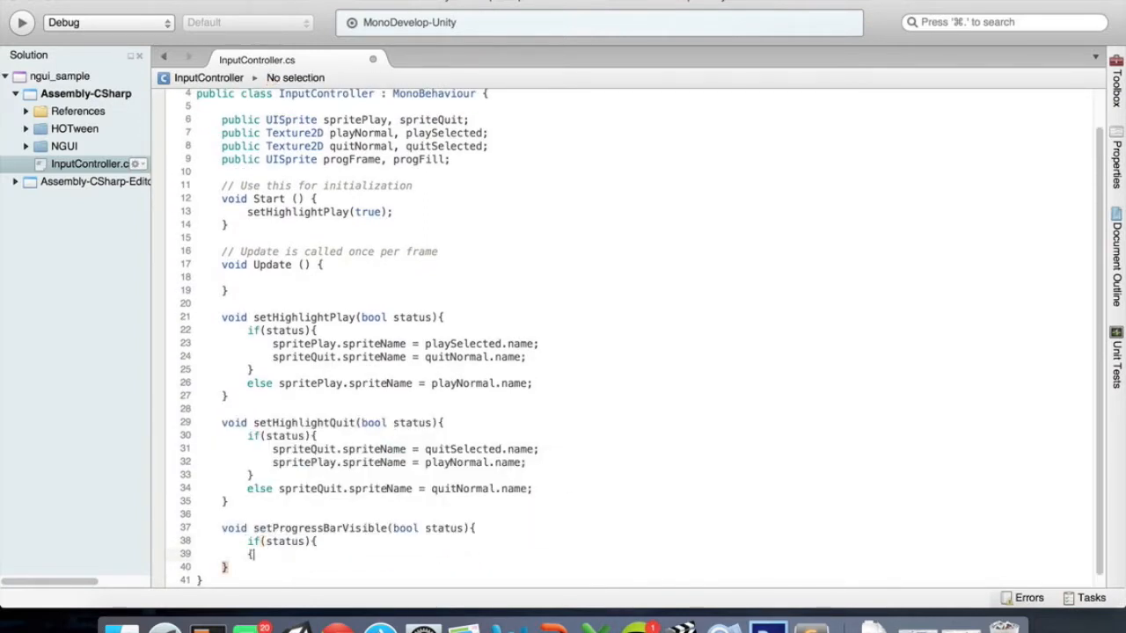
pyautogui.press('BackSpace')
pyautogui.write('}')
pyautogui.press('Left')
pyautogui.press('Return')
pyautogui.press('Up')
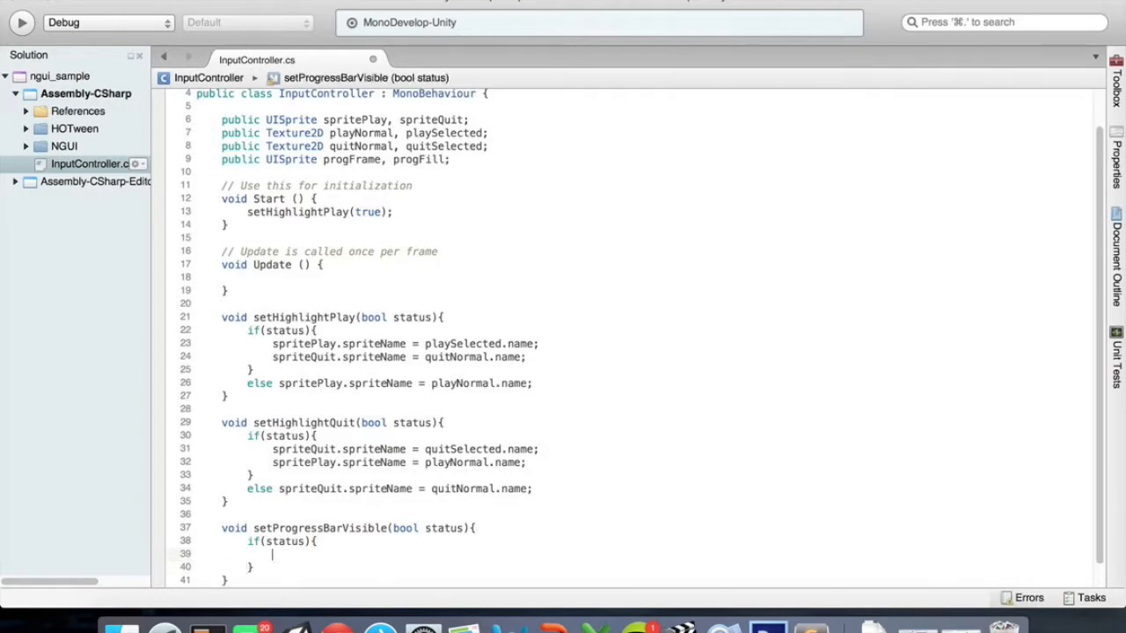
# Write progFill.gameObject.SetActive(true); inside setProgressBarVisible's if block
pyautogui.write('progr')
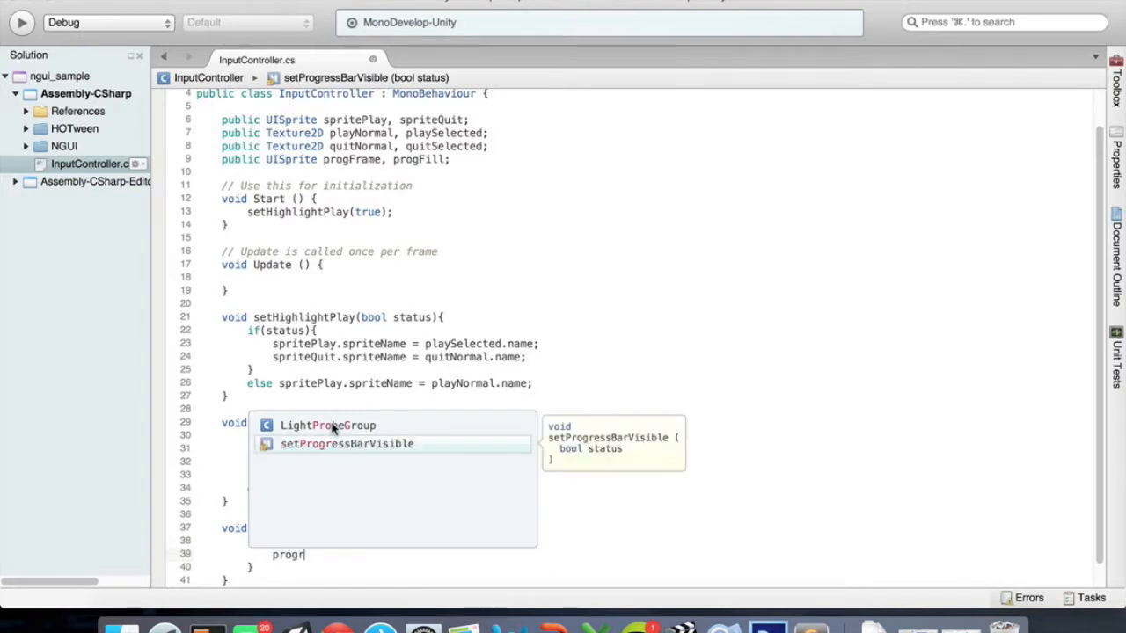
pyautogui.press('BackSpace')
pyautogui.write('F')
pyautogui.press('Return')
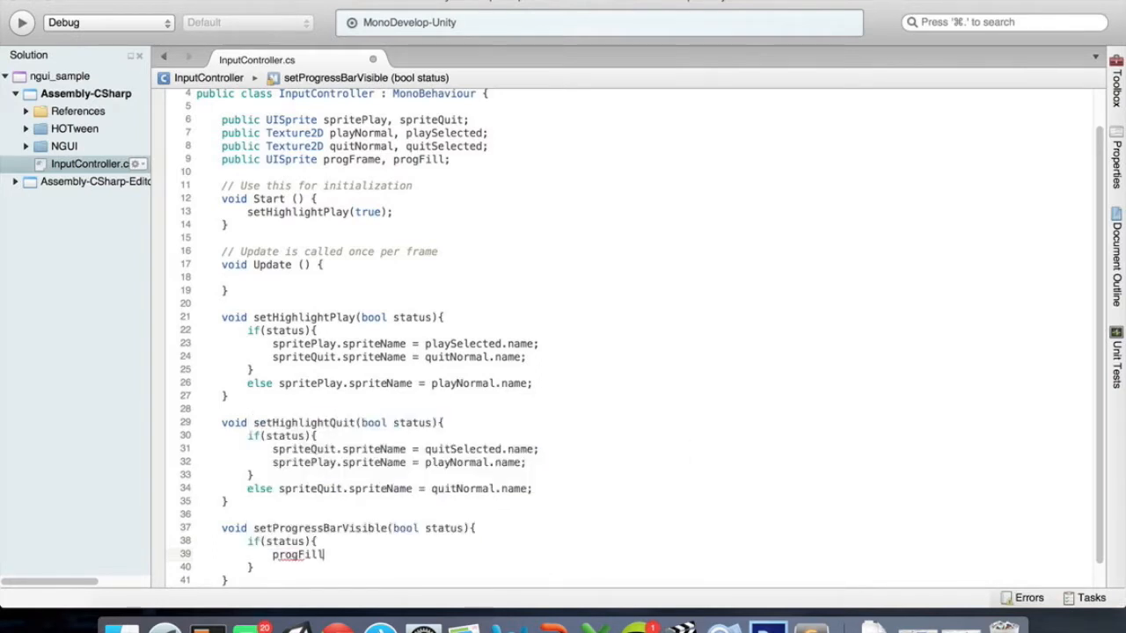
pyautogui.write('.')
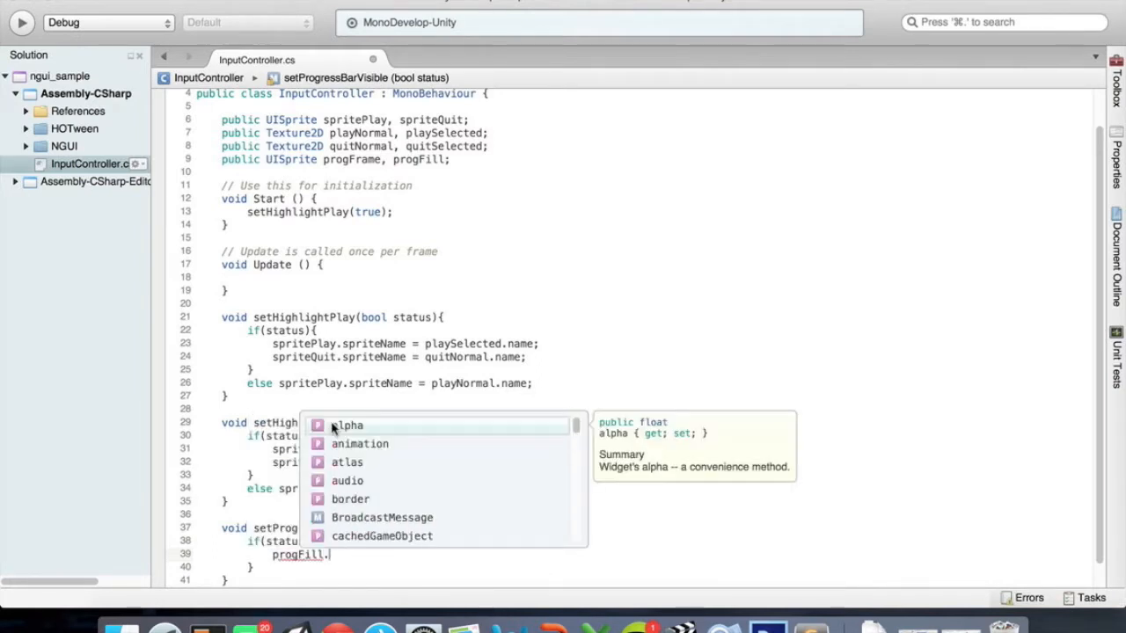
pyautogui.write('ga')
pyautogui.press('Return')
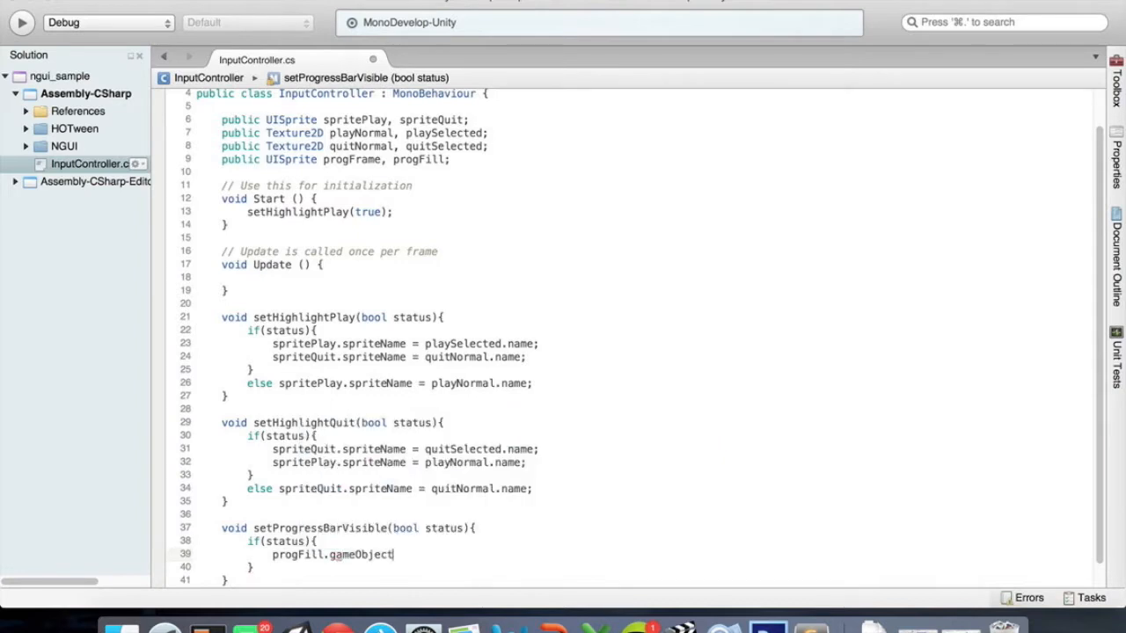
pyautogui.write('.set')
pyautogui.press('Return')
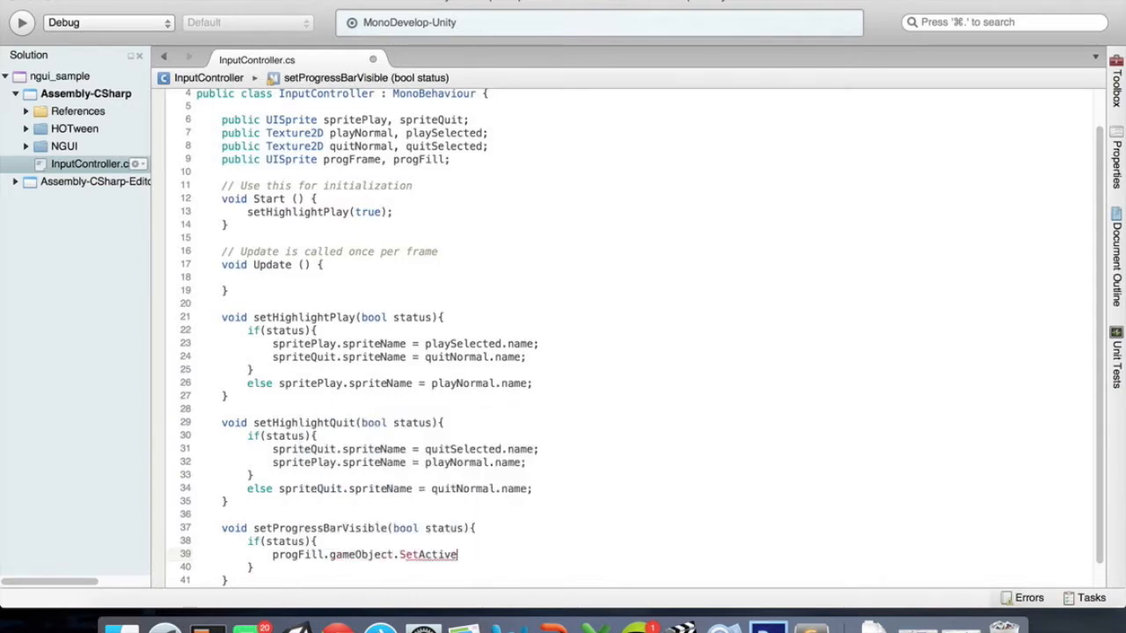
pyautogui.write('(true);')
# Add progFrame.gameObject.SetActive(true); below the progFill line in the if block
pyautogui.press('Return')
pyautogui.write('prog')
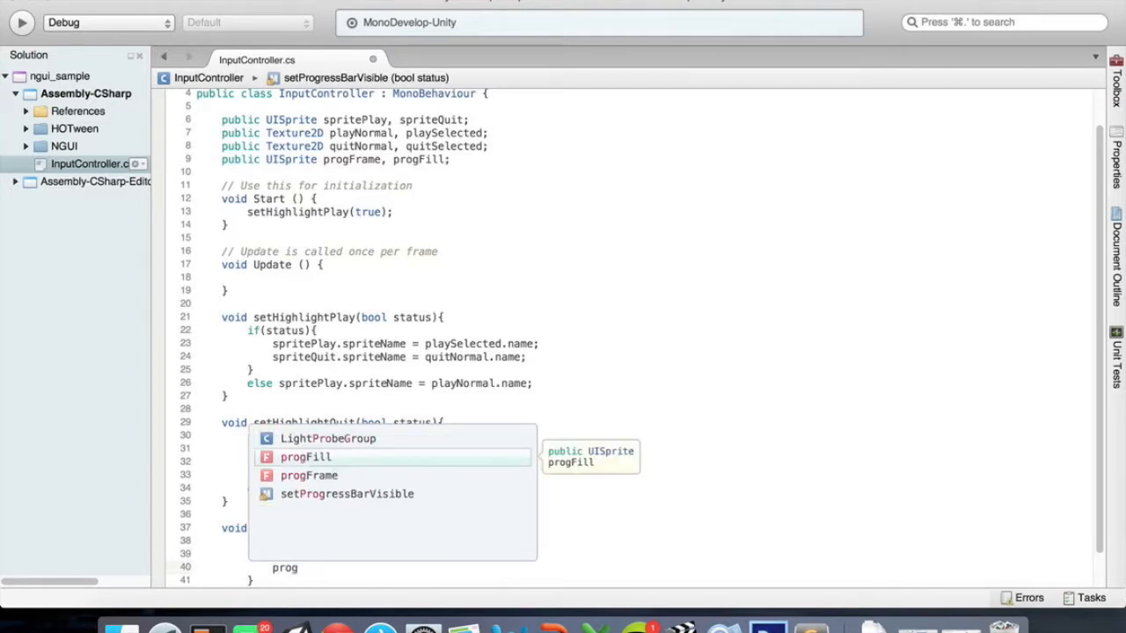
pyautogui.write('Fr')
pyautogui.press('Return')
pyautogui.write('.ga')
pyautogui.press('Return')
pyautogui.write('.set')
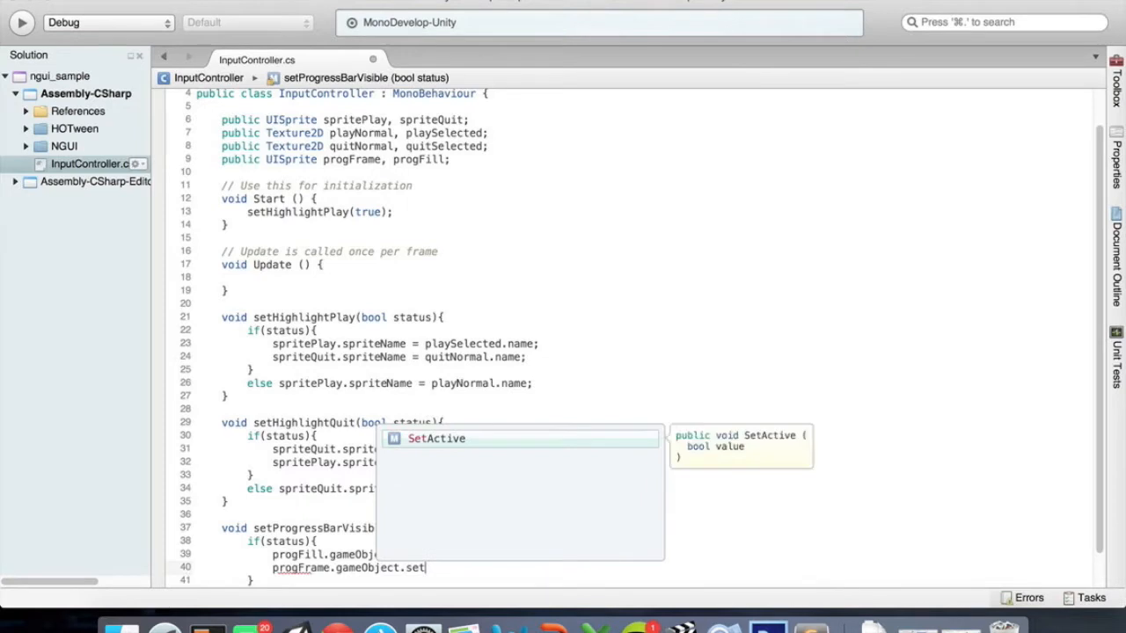
pyautogui.press('Return')
pyautogui.write('(tru')
pyautogui.press('Return')
pyautogui.write(');')
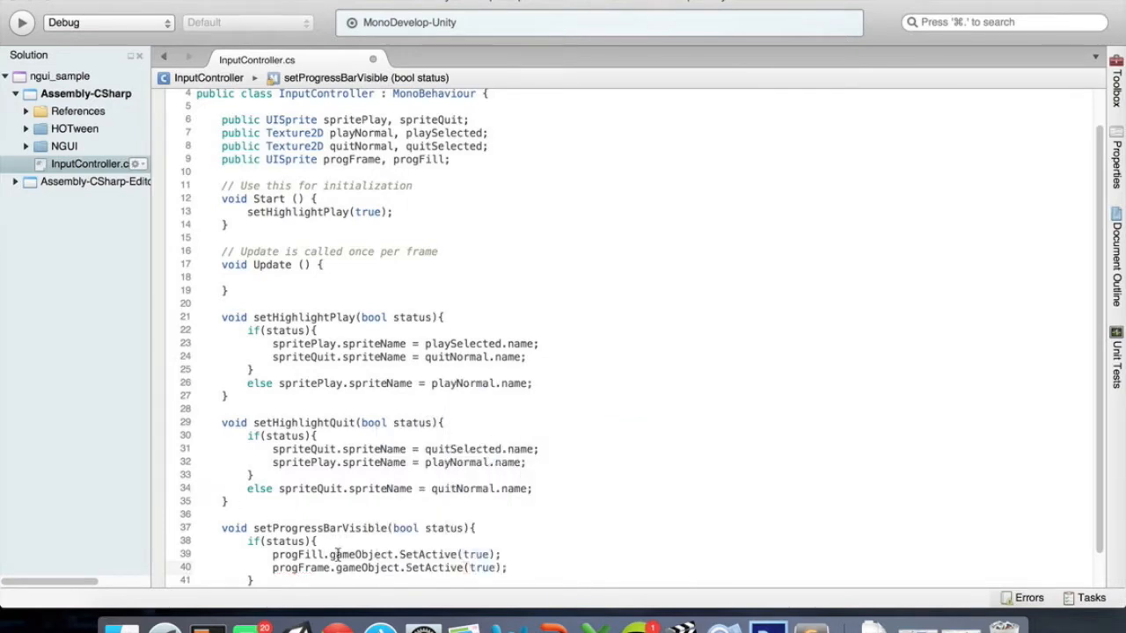
# In the Unity editor, deactivate and reactivate pgBar_frame and pgBar_fill in turn, and return to the script in MonoDevelop
pyautogui.moveTo(411, 554)
pyautogui.hotkey('ctrl', 'Left')
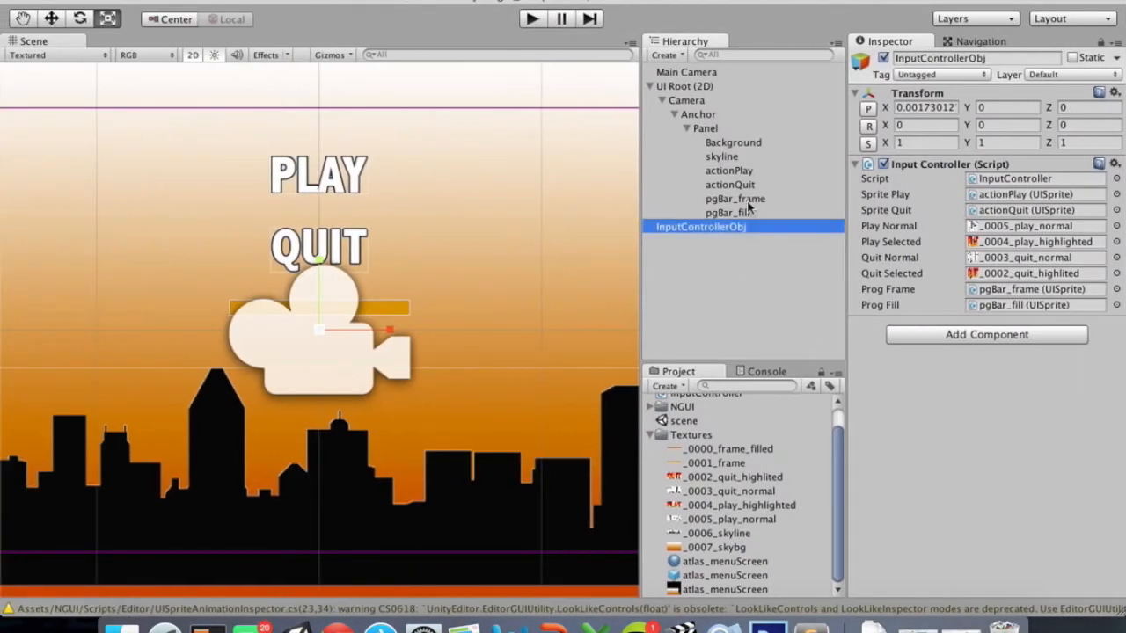
pyautogui.click(747, 200)
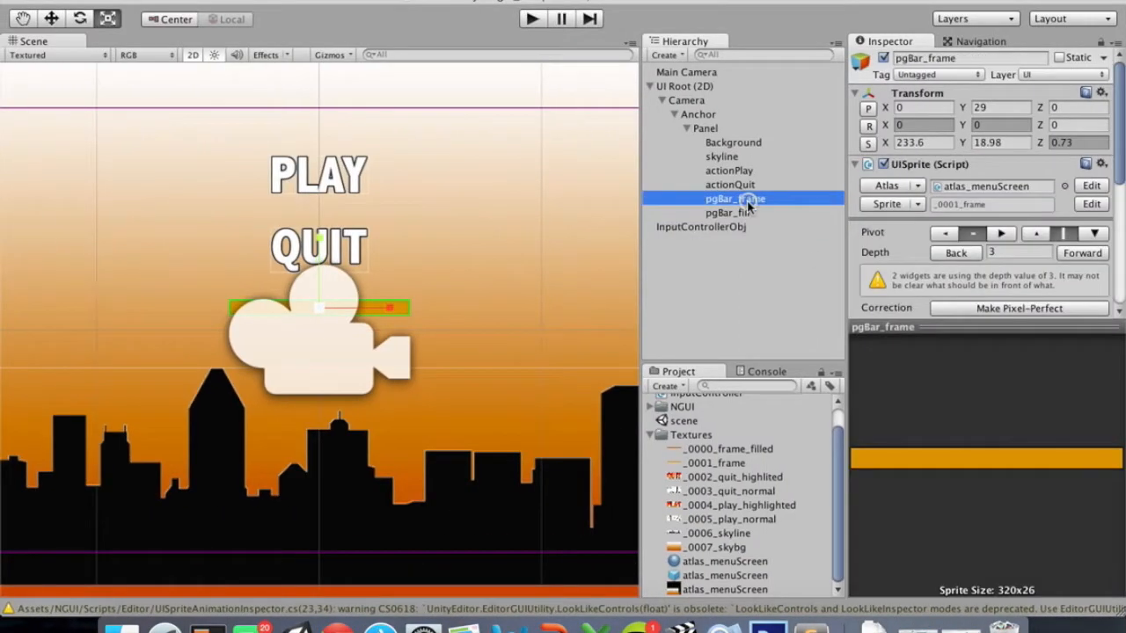
pyautogui.click(883, 58)
pyautogui.click(883, 58)
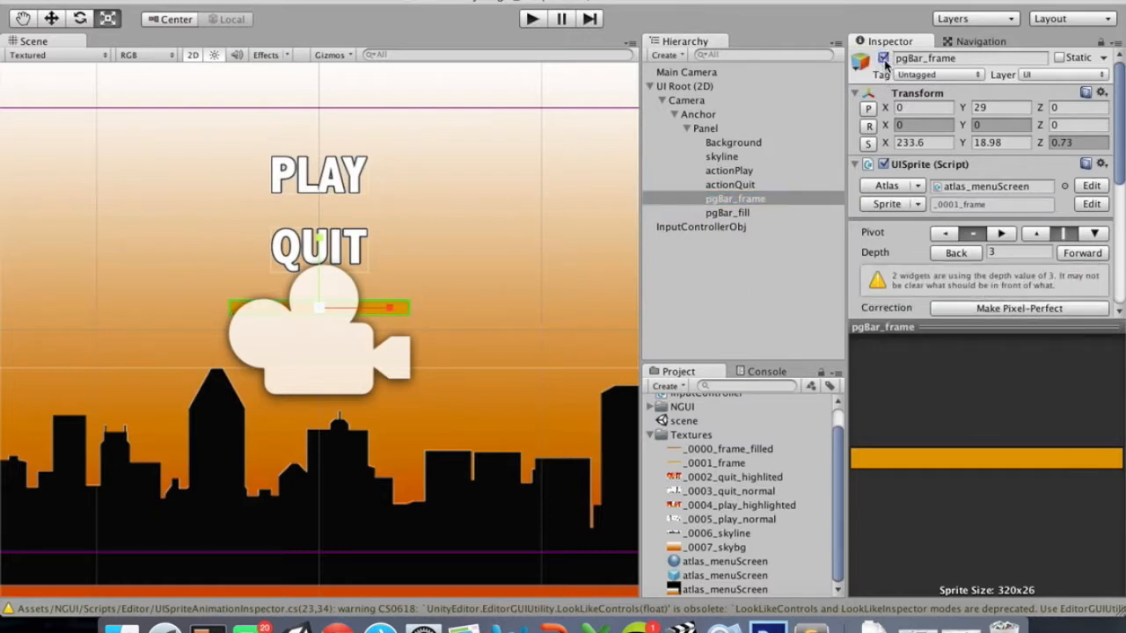
pyautogui.click(883, 58)
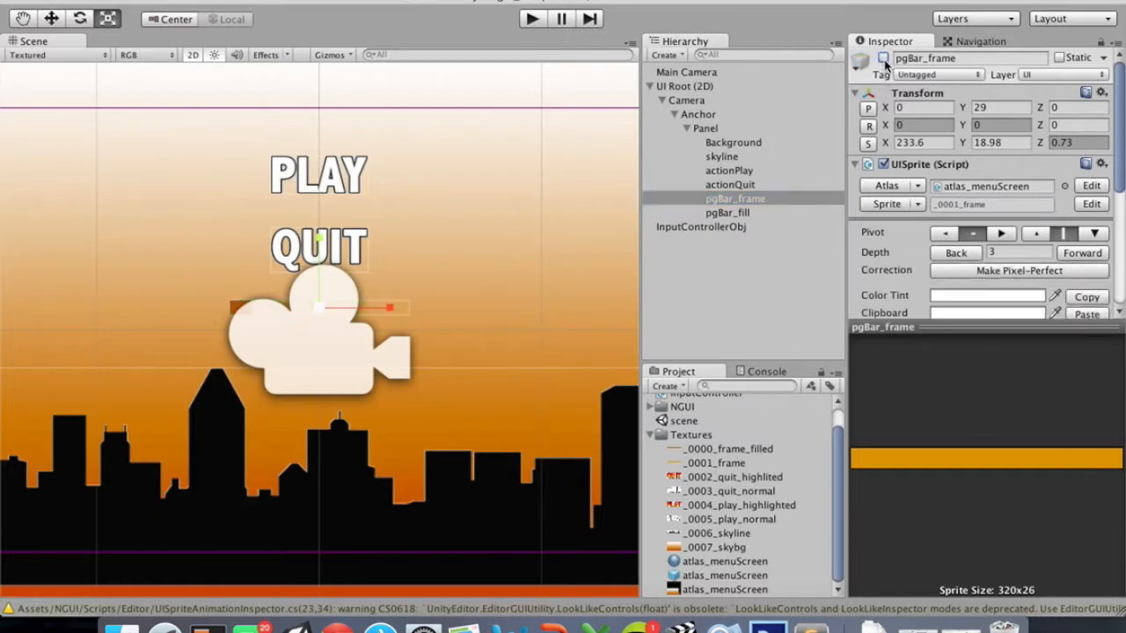
pyautogui.click(883, 58)
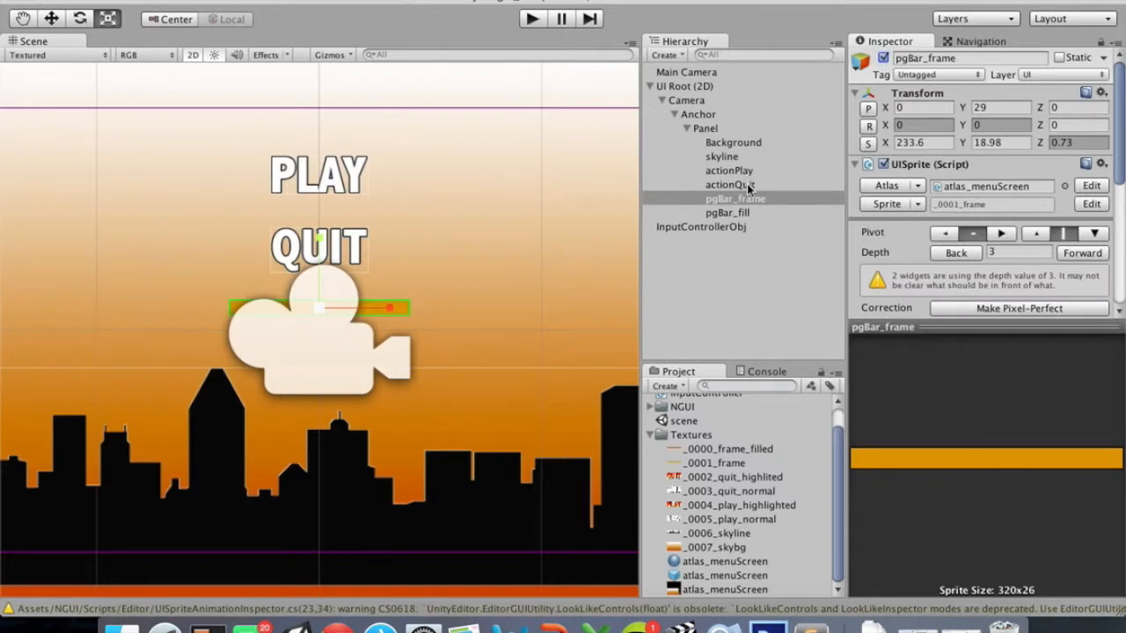
pyautogui.click(737, 212)
pyautogui.click(883, 58)
pyautogui.click(883, 58)
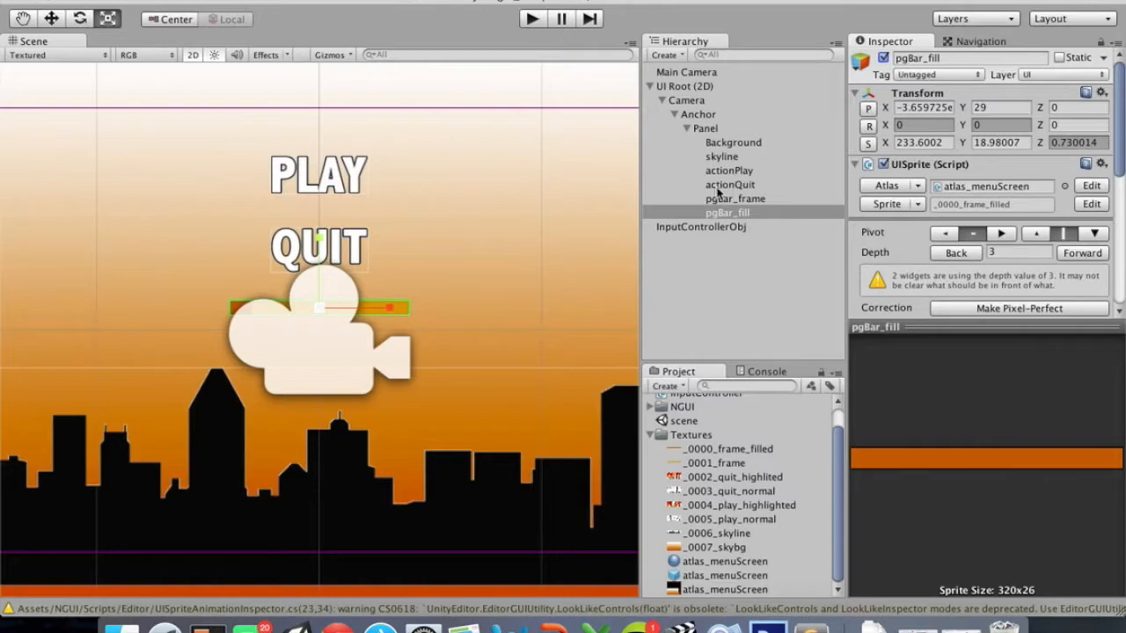
pyautogui.hotkey('ctrl', 'Right')
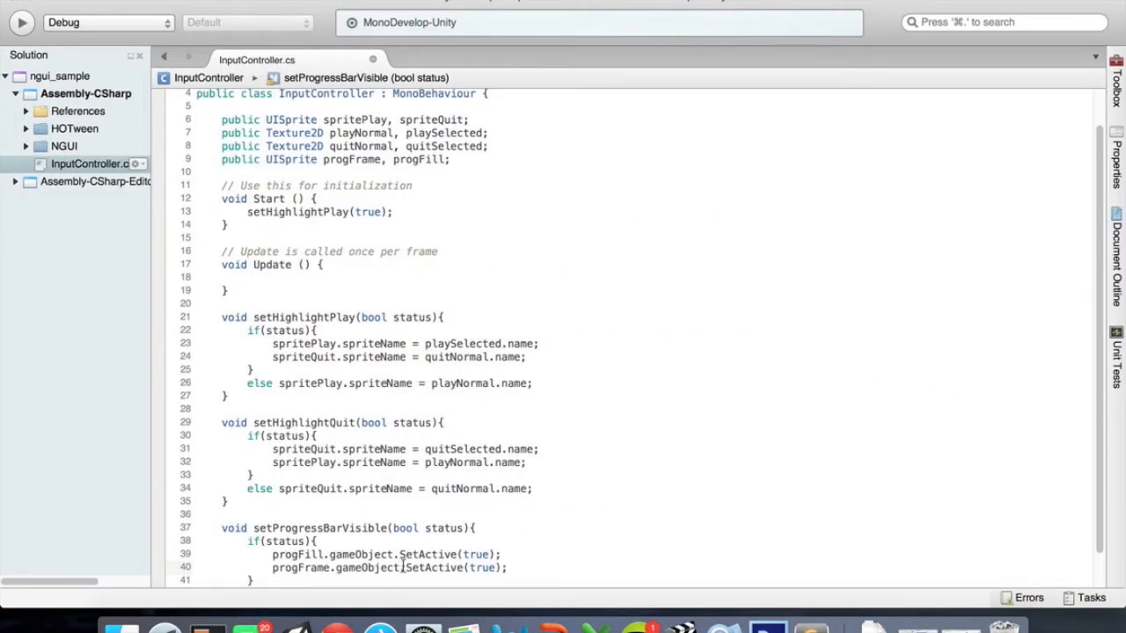
# Move the progFrame.gameObject.SetActive(true); line above the progFill line in setProgressBarVisible's if block
pyautogui.scroll(-1, 402, 567)
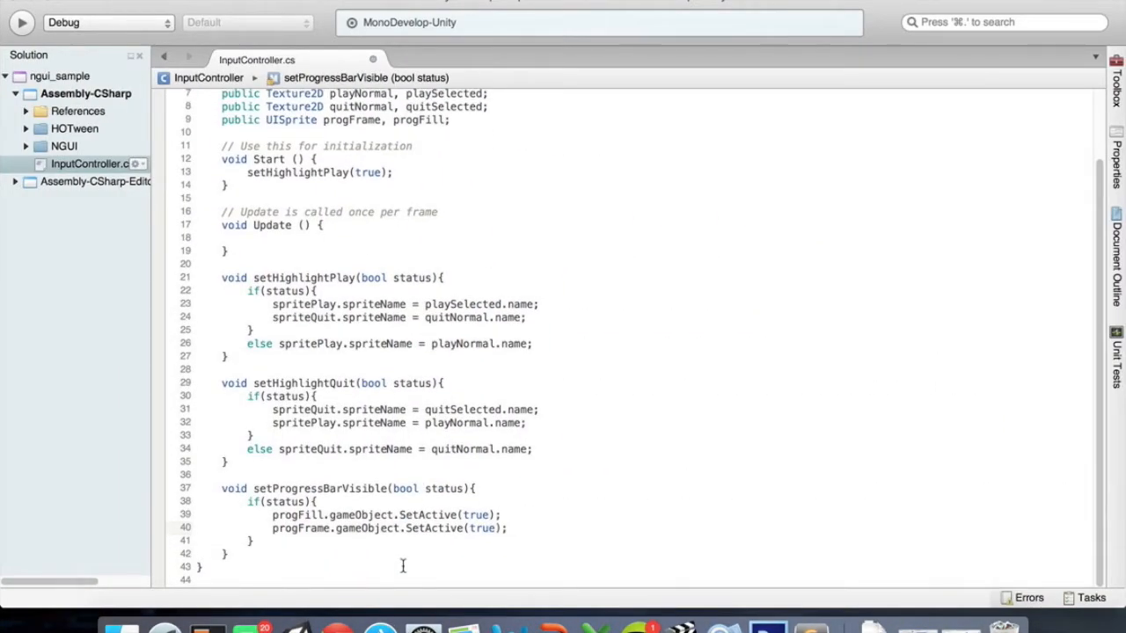
pyautogui.hotkey('shift', 'Home')
pyautogui.press('super+c')
pyautogui.press('BackSpace')
pyautogui.press('Up')
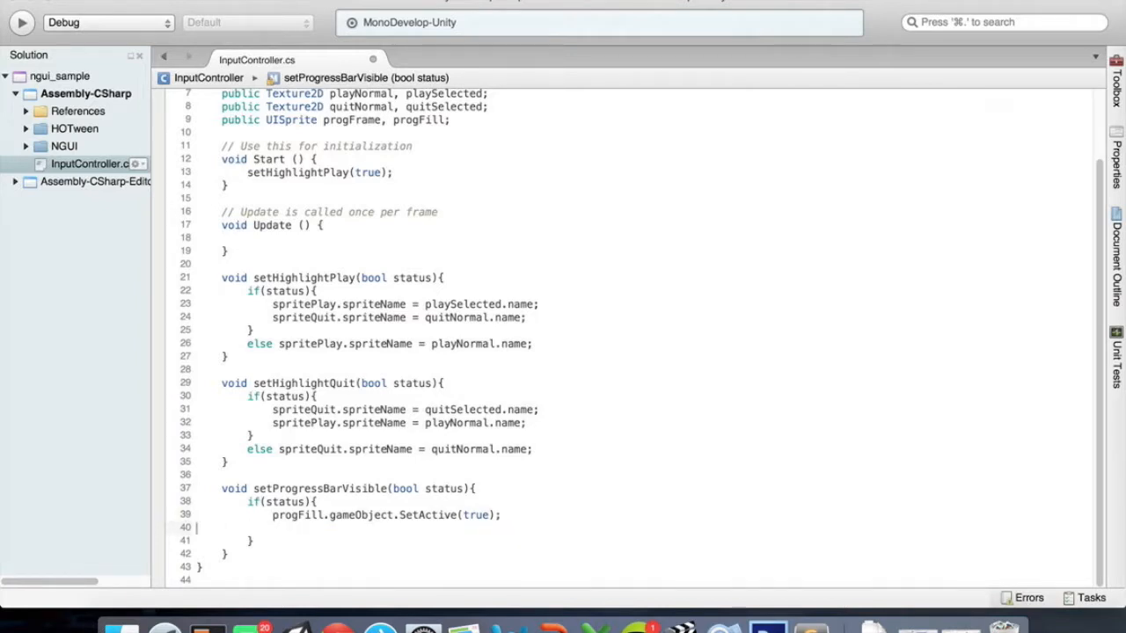
pyautogui.press('BackSpace')
pyautogui.press('Up')
pyautogui.press('Return')
pyautogui.press('super+v')
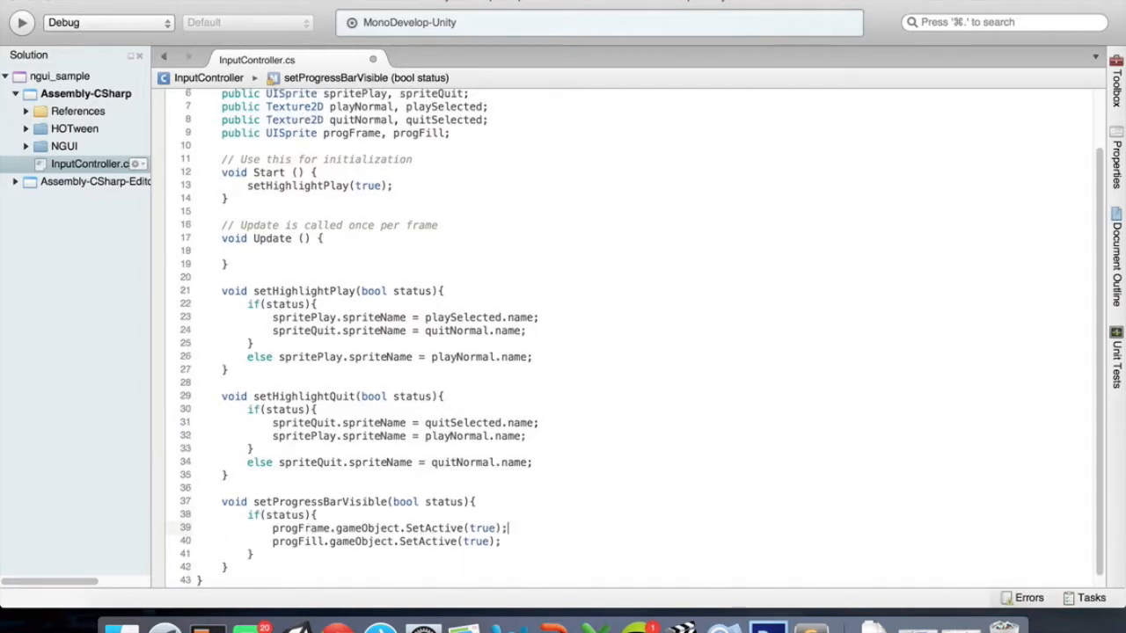
# Add an empty braced else block after the if block in setProgressBarVisible
pyautogui.press('Down')
pyautogui.press('Down')
pyautogui.press('Return')
pyautogui.write('else')
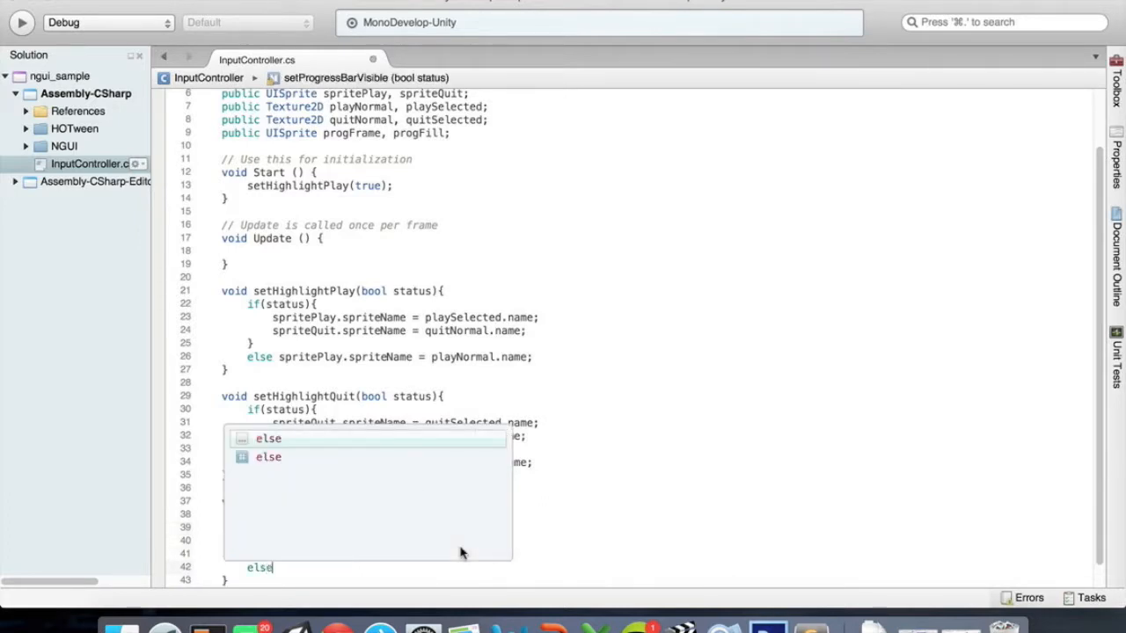
pyautogui.write(' {')
pyautogui.press('Return')
pyautogui.write('}')
pyautogui.press('Return')
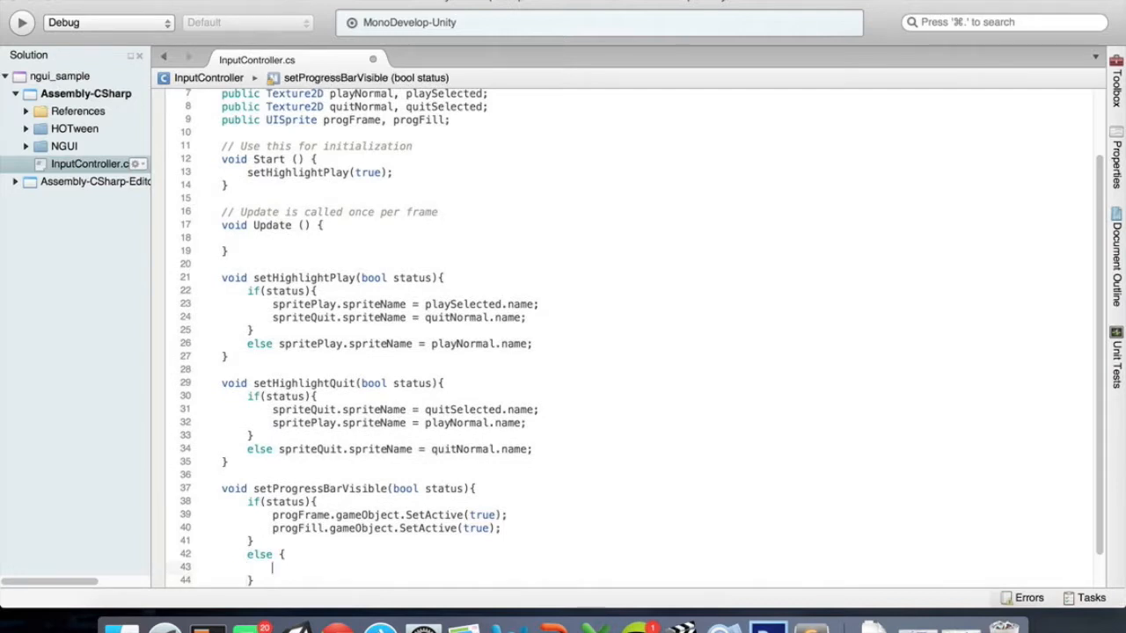
# Copy the progFrame and progFill SetActive lines from the if block into the else block
pyautogui.moveTo(272, 515); pyautogui.dragTo(500, 528)
pyautogui.press('super+c')
pyautogui.press('Down')
pyautogui.press('Down')
pyautogui.press('Down')
pyautogui.press('super+v')
# Change both SetActive arguments in the else block to false and save the script
pyautogui.press('Up')
pyautogui.press('Left')
pyautogui.press('Left')
pyautogui.press('BackSpace')
pyautogui.press('BackSpace')
pyautogui.press('BackSpace')
pyautogui.press('BackSpace')
pyautogui.write('false')
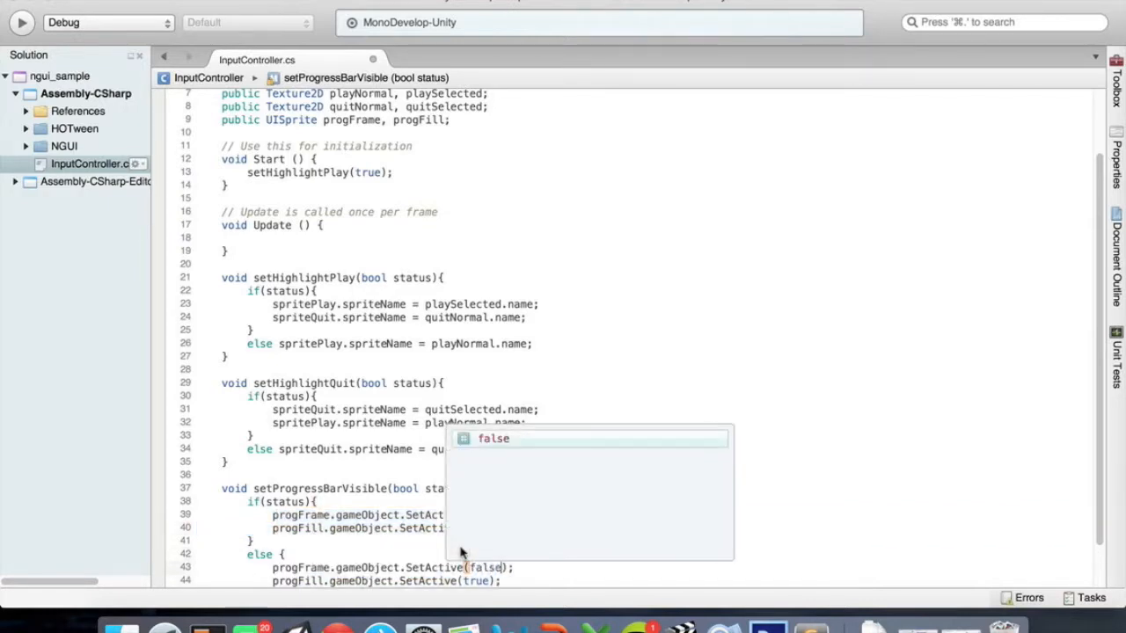
pyautogui.press('Down')
pyautogui.press('BackSpace')
pyautogui.press('BackSpace')
pyautogui.press('BackSpace')
pyautogui.press('BackSpace')
pyautogui.write('false')
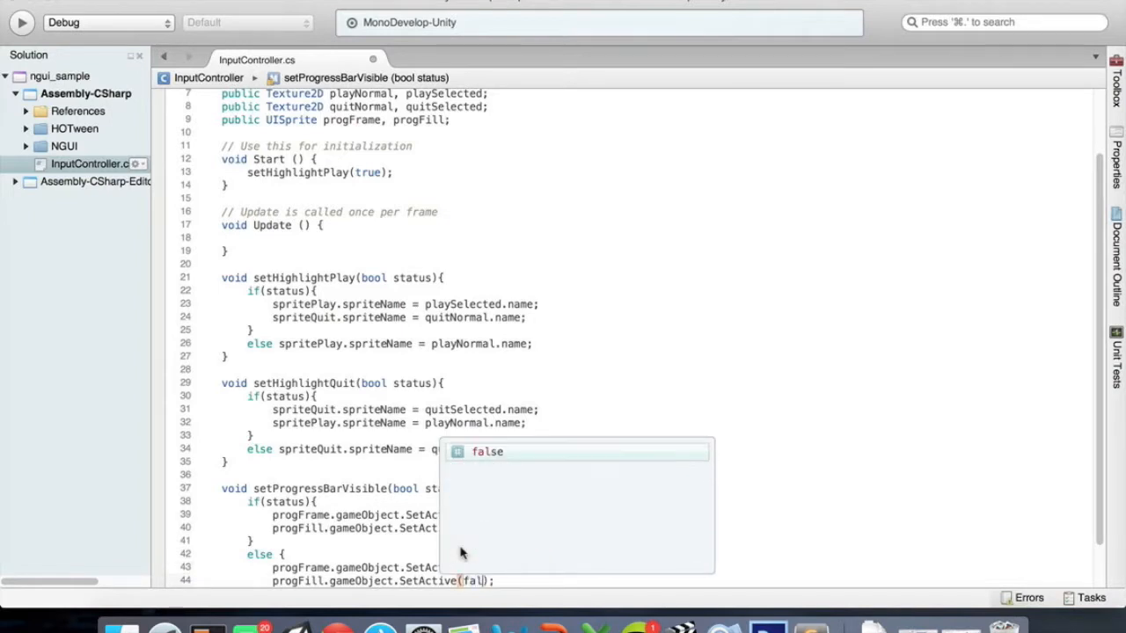
pyautogui.press('Right')
pyautogui.press('Right')
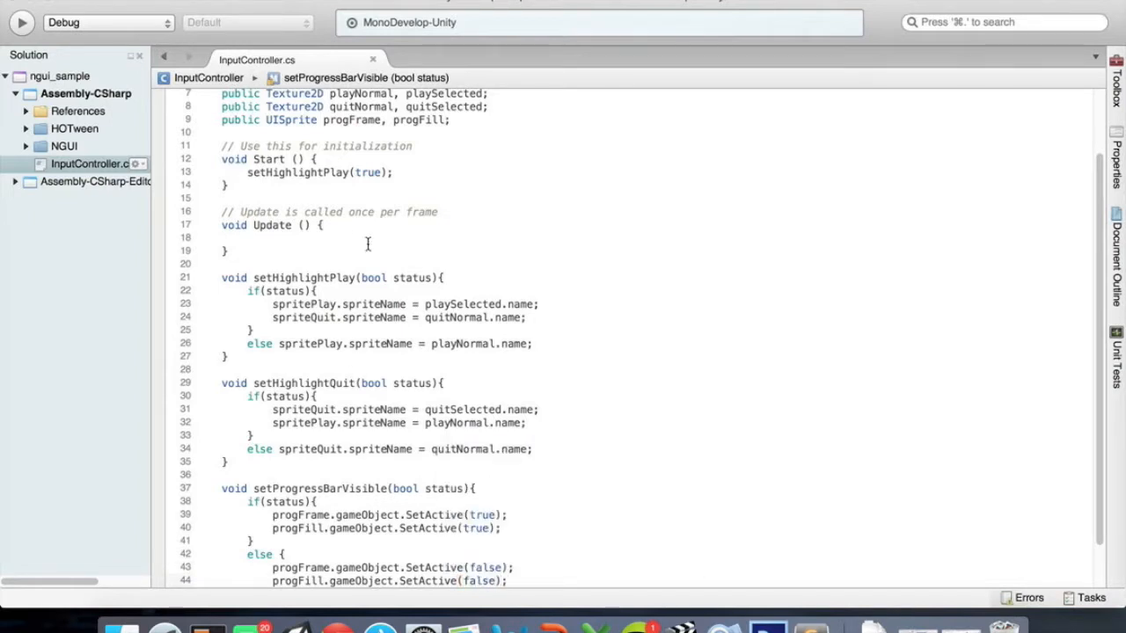
# Call setProgressBarVisible(false); in the Start method below setHighlightPlay(true);
pyautogui.click(423, 173)
pyautogui.press('Return')
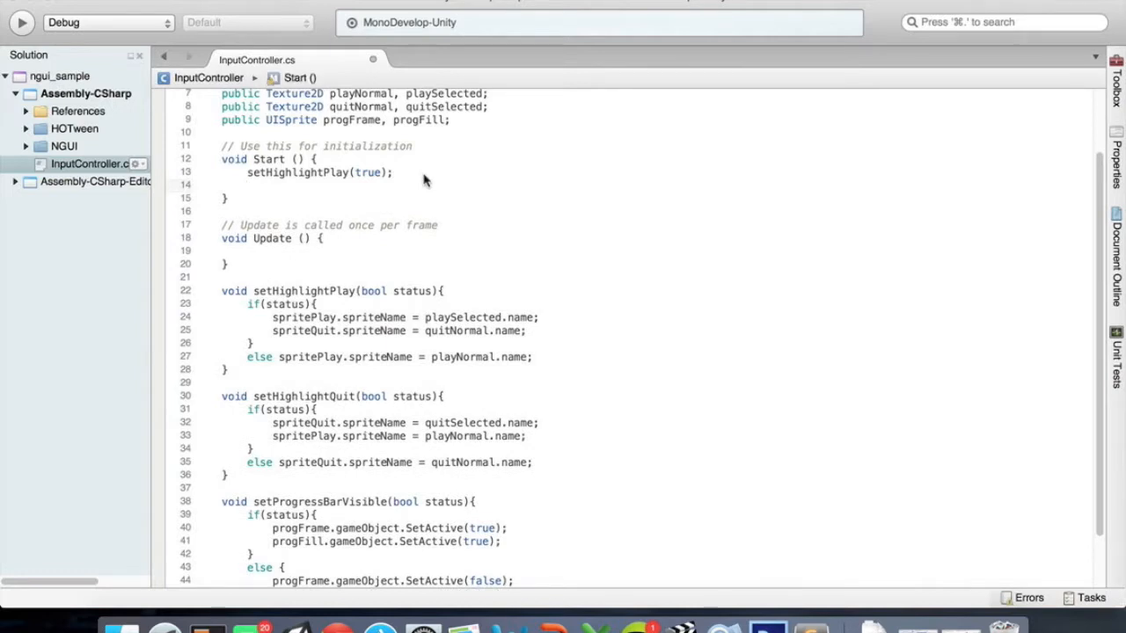
pyautogui.write('setProgressBarVisible(fa')
pyautogui.press('Return')
pyautogui.write(');')
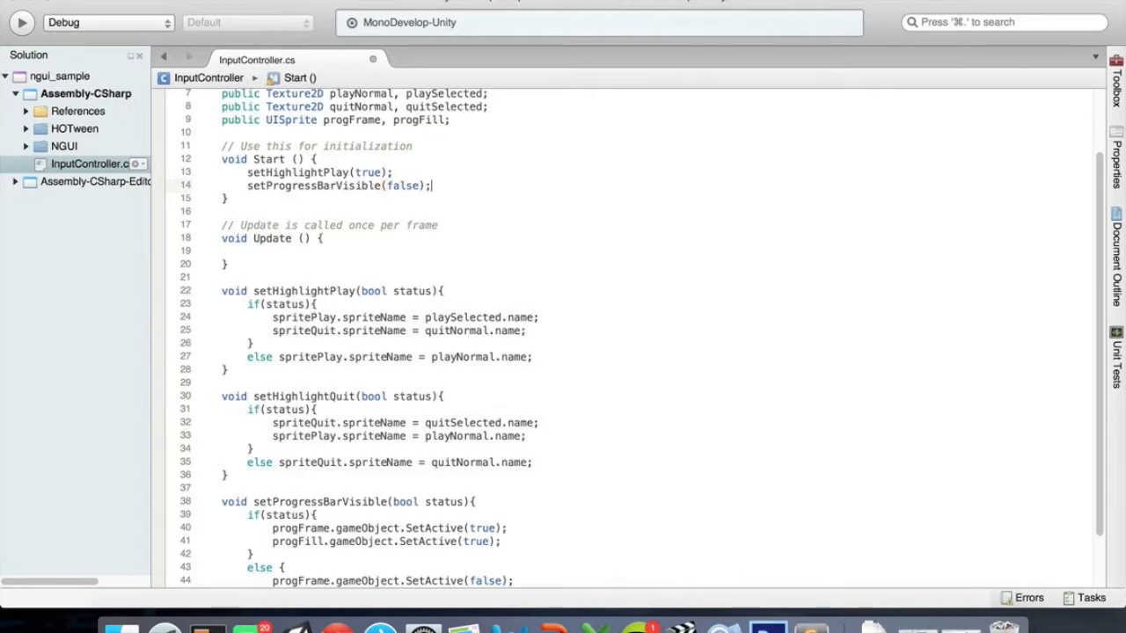
# Switch to Unity, open the Game view and dock it beside the Scene view
pyautogui.press('super+Tab')
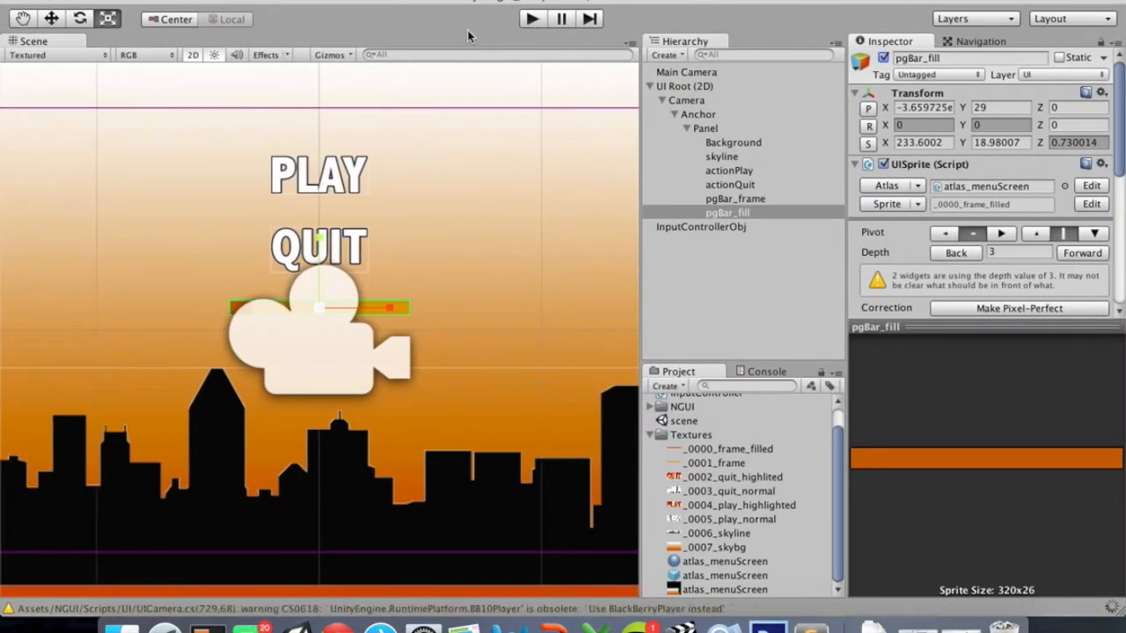
pyautogui.click(473, 2)
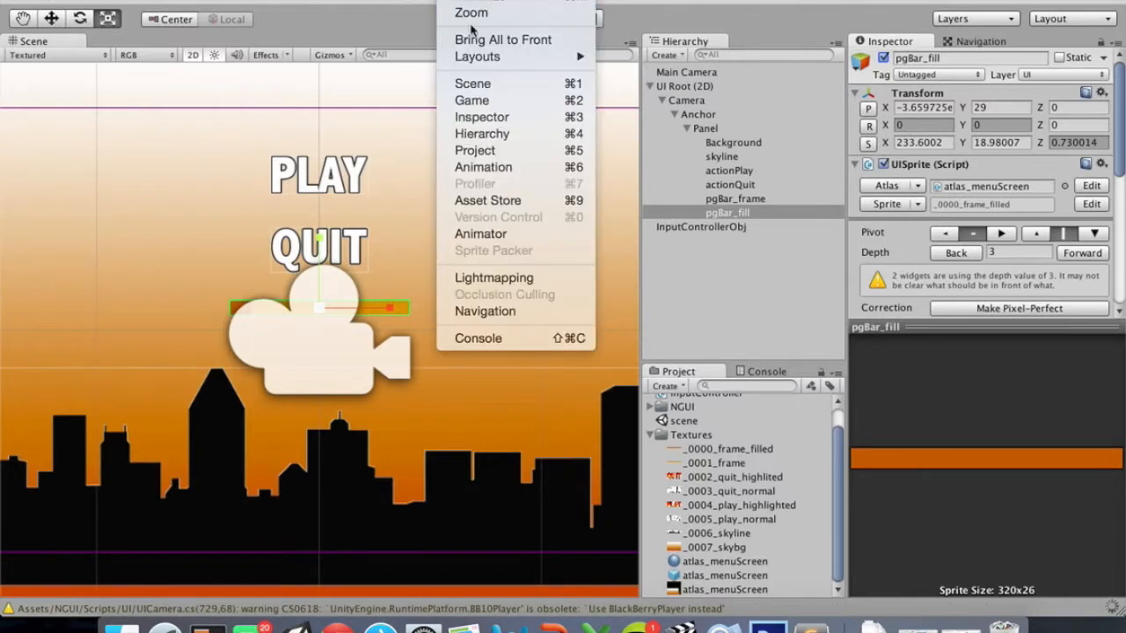
pyautogui.click(479, 99)
pyautogui.click(198, 40)
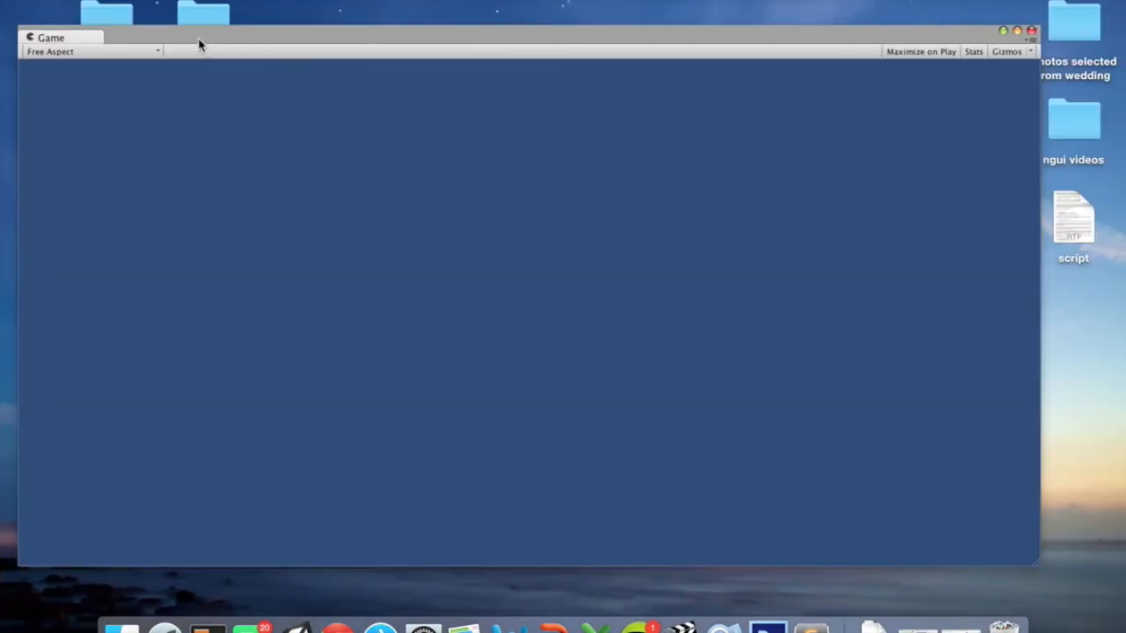
pyautogui.moveTo(218, 34); pyautogui.dragTo(414, 78)
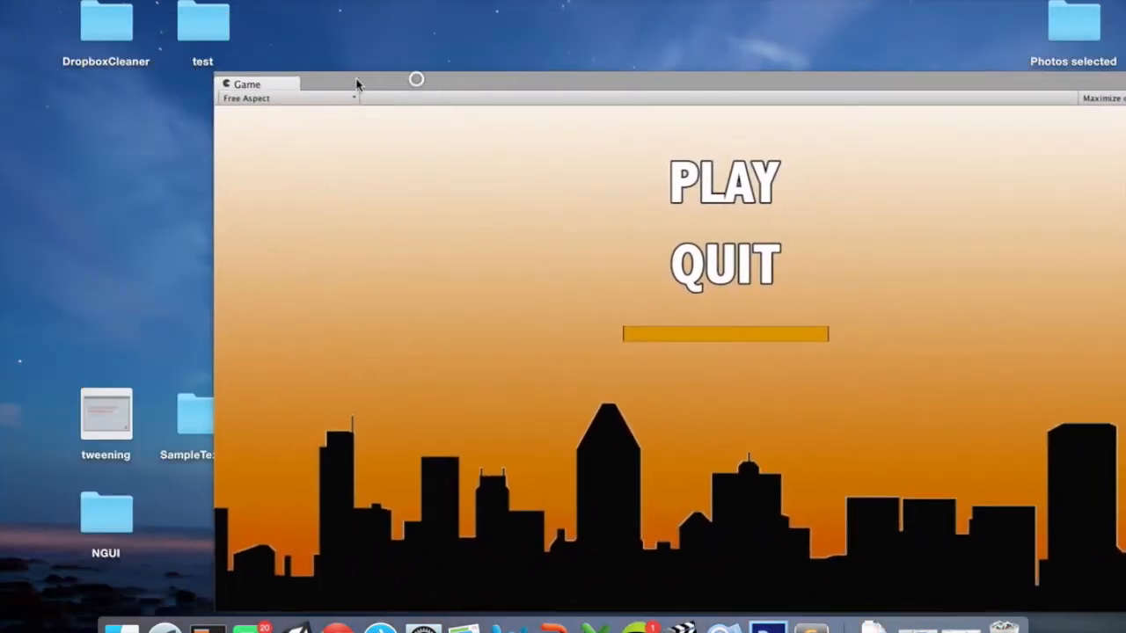
pyautogui.hotkey('ctrl', 'Up')
pyautogui.moveTo(384, 206); pyautogui.dragTo(317, 7)
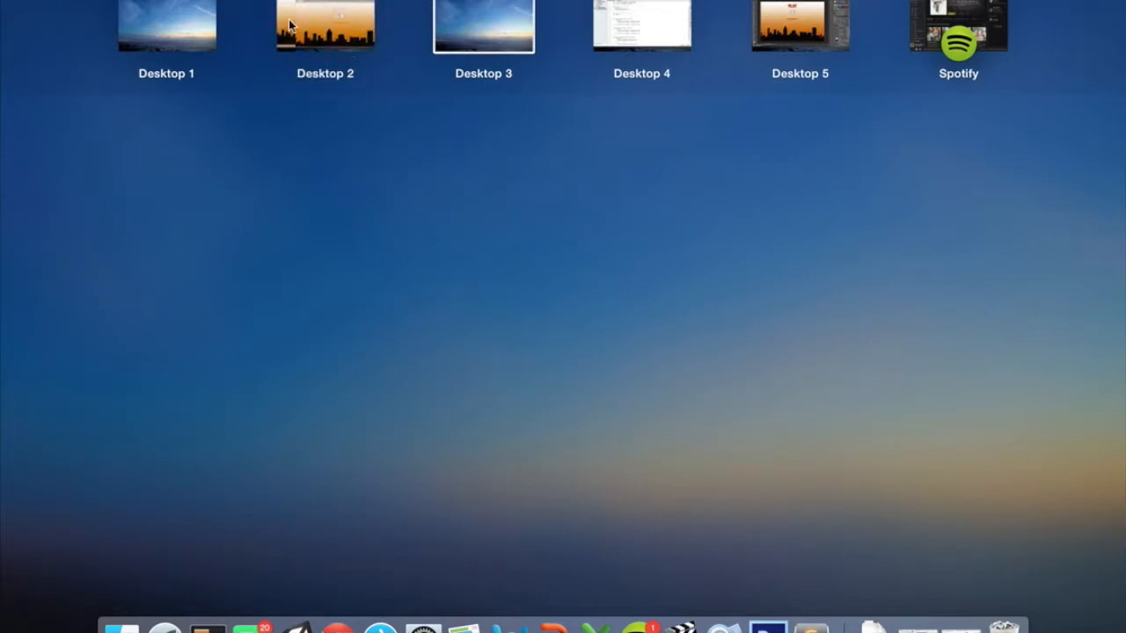
pyautogui.click(293, 25)
pyautogui.moveTo(264, 84); pyautogui.dragTo(132, 40)
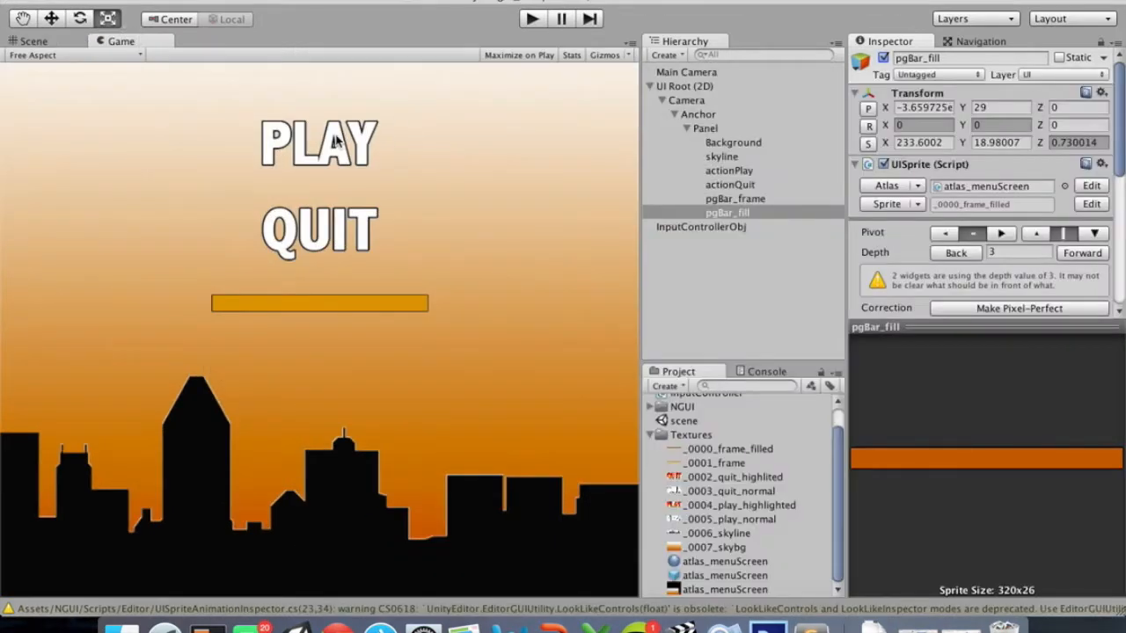
# Run the scene to check the menu's initial highlight and the progress bar's visibility, and stop playback
pyautogui.click(534, 19)
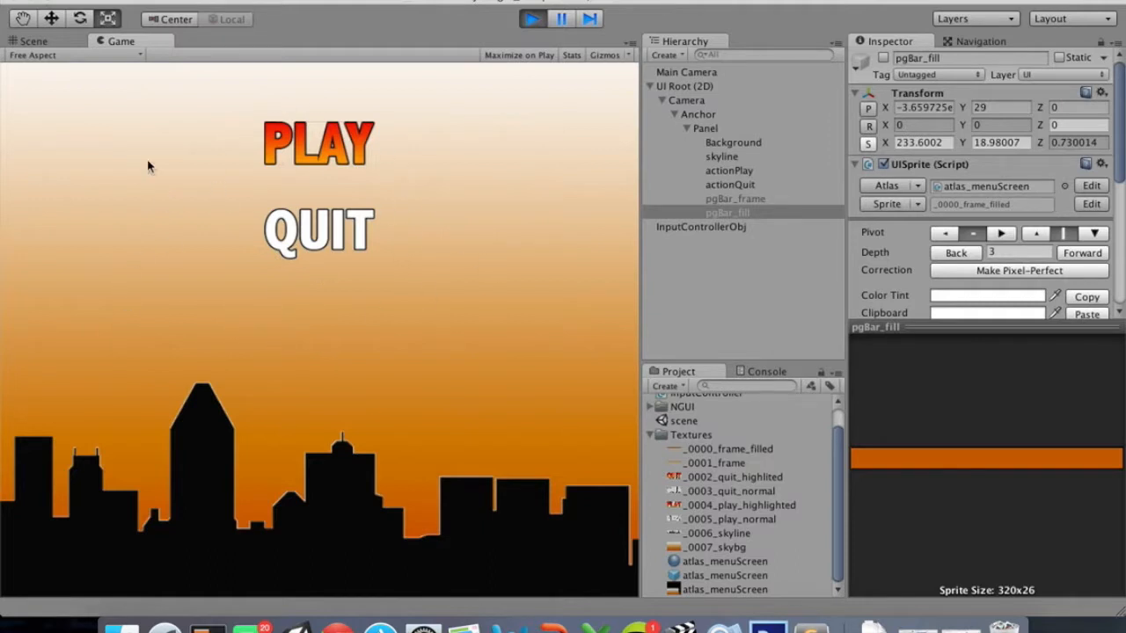
pyautogui.click(534, 22)
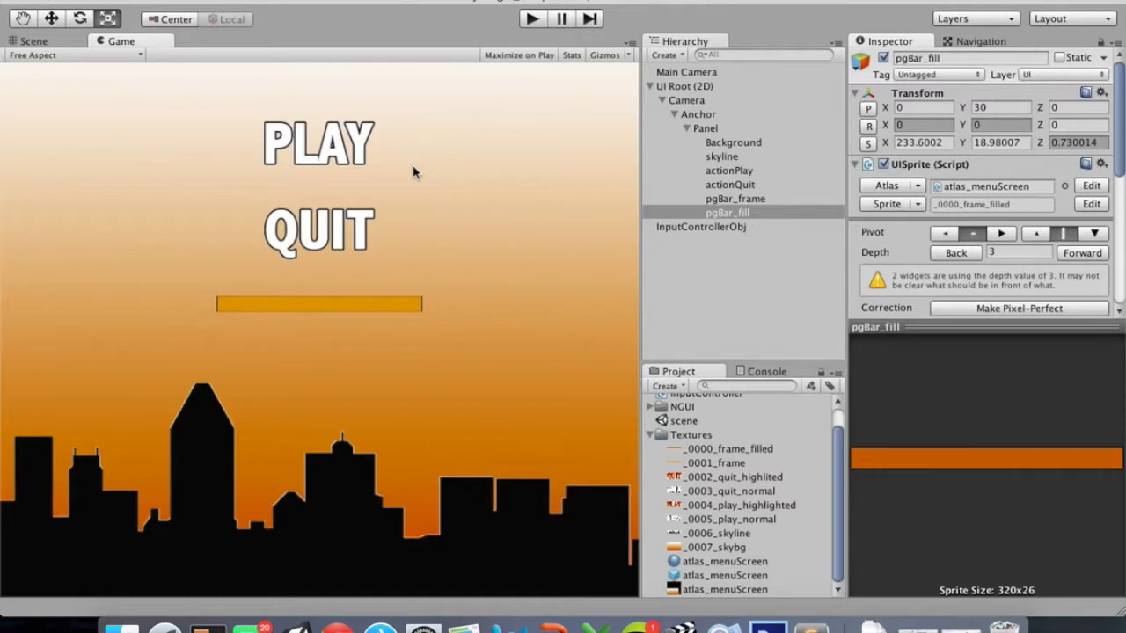
pyautogui.hotkey('ctrl', 'Right')
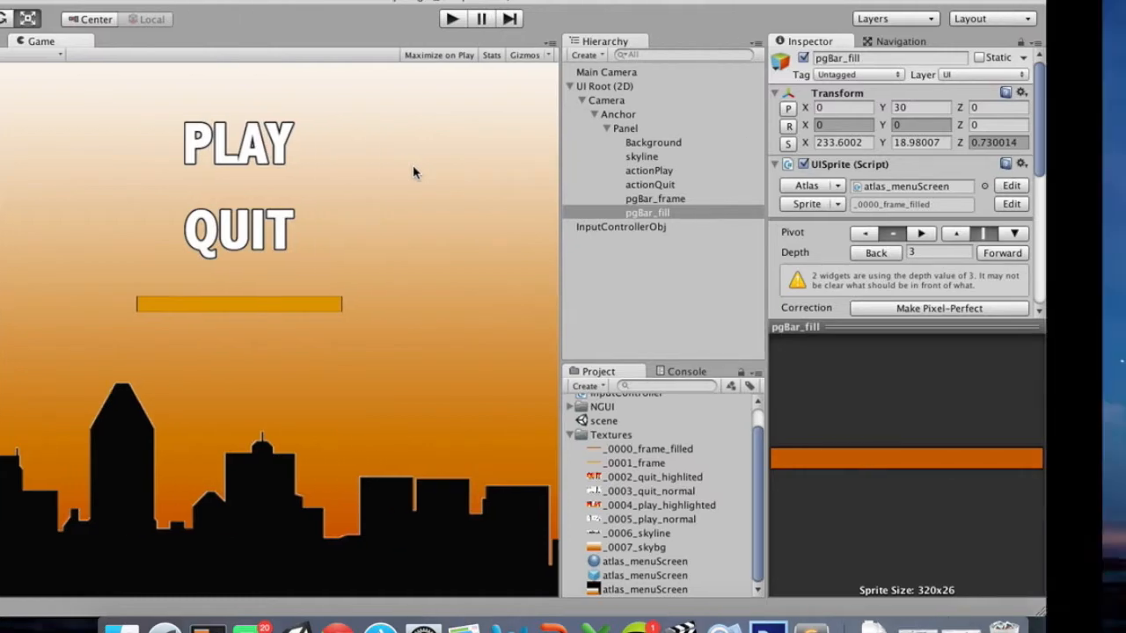
pyautogui.hotkey('ctrl', 'Left')
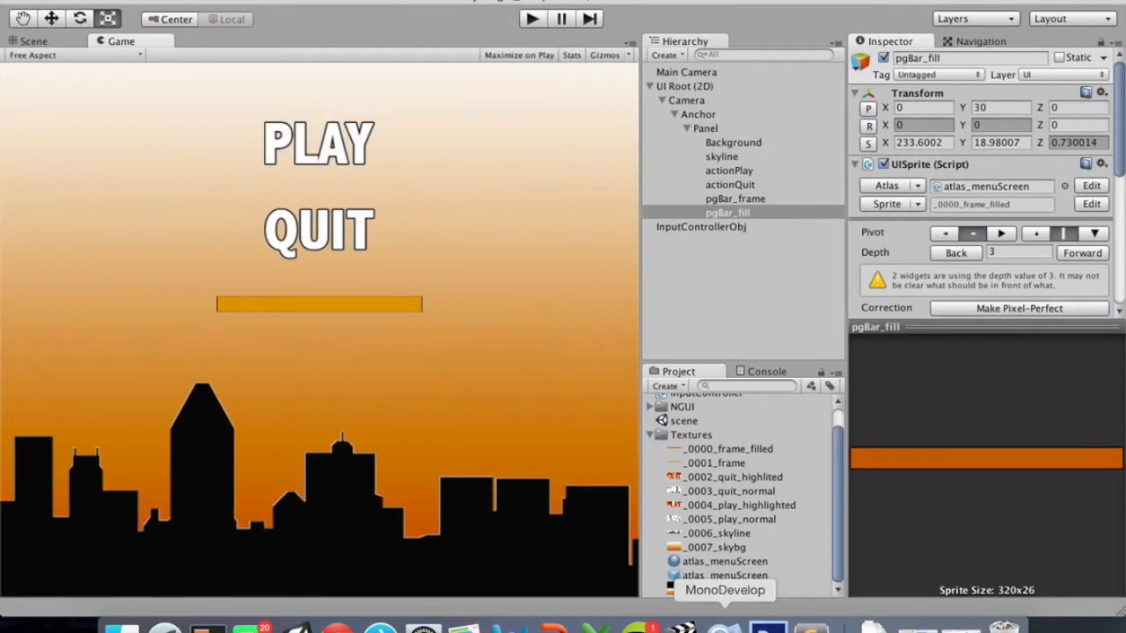
# Switch to MonoDevelop and add the condition if(Input.GetKeyDown(KeyCode.UpArrow)) inside the Update method
pyautogui.click(724, 626)
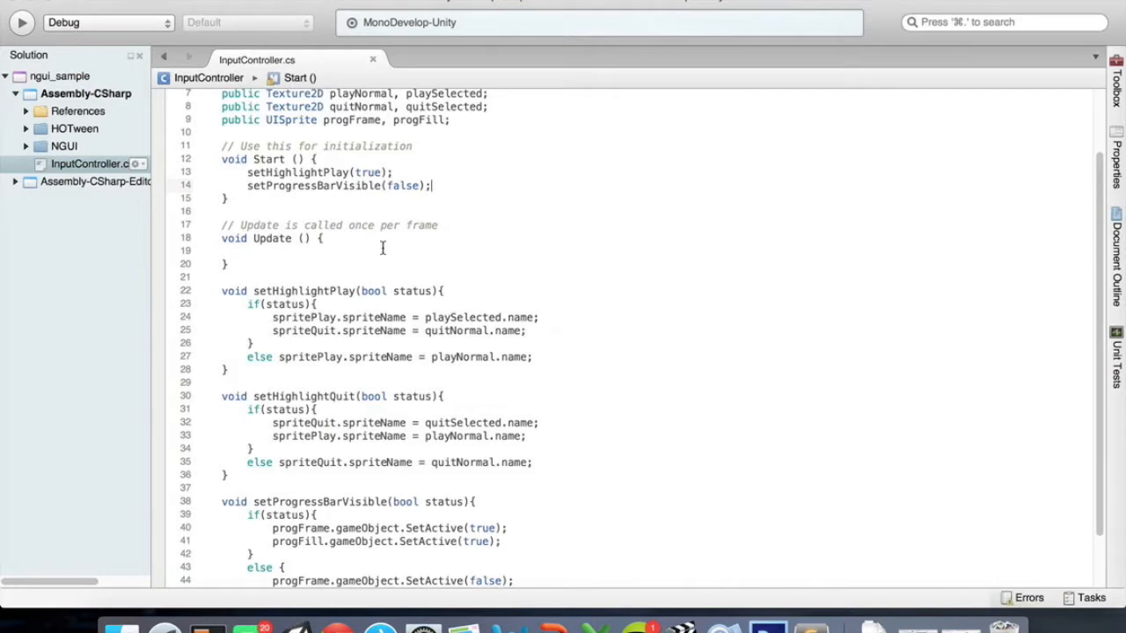
pyautogui.click(337, 238)
pyautogui.press('Return')
pyautogui.press('Return')
pyautogui.write('if(Input')
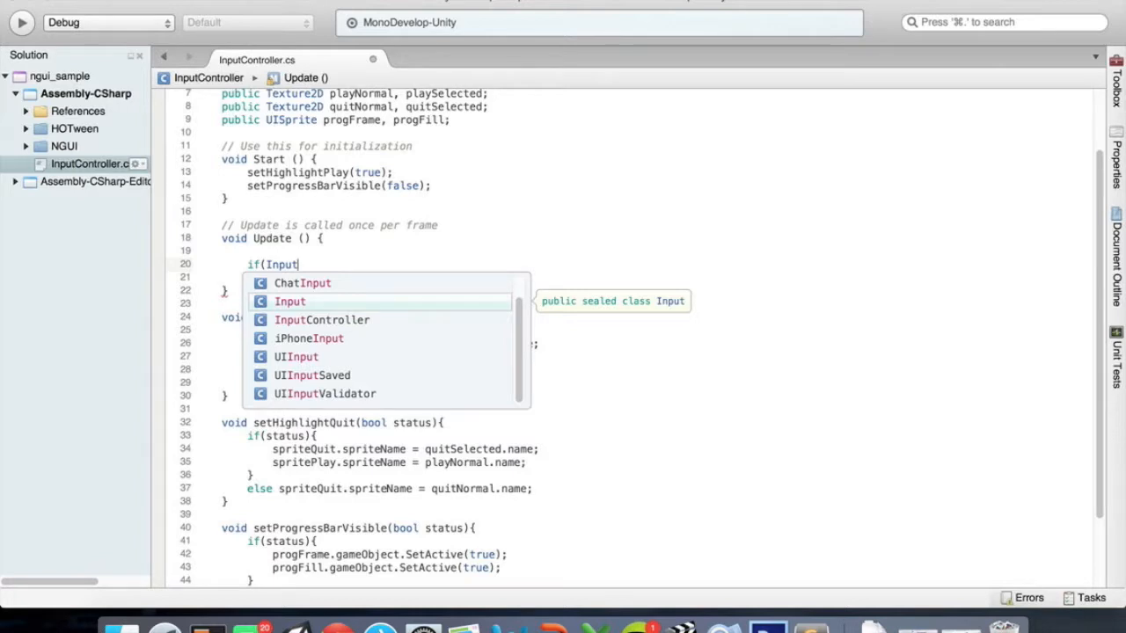
pyautogui.write('.')
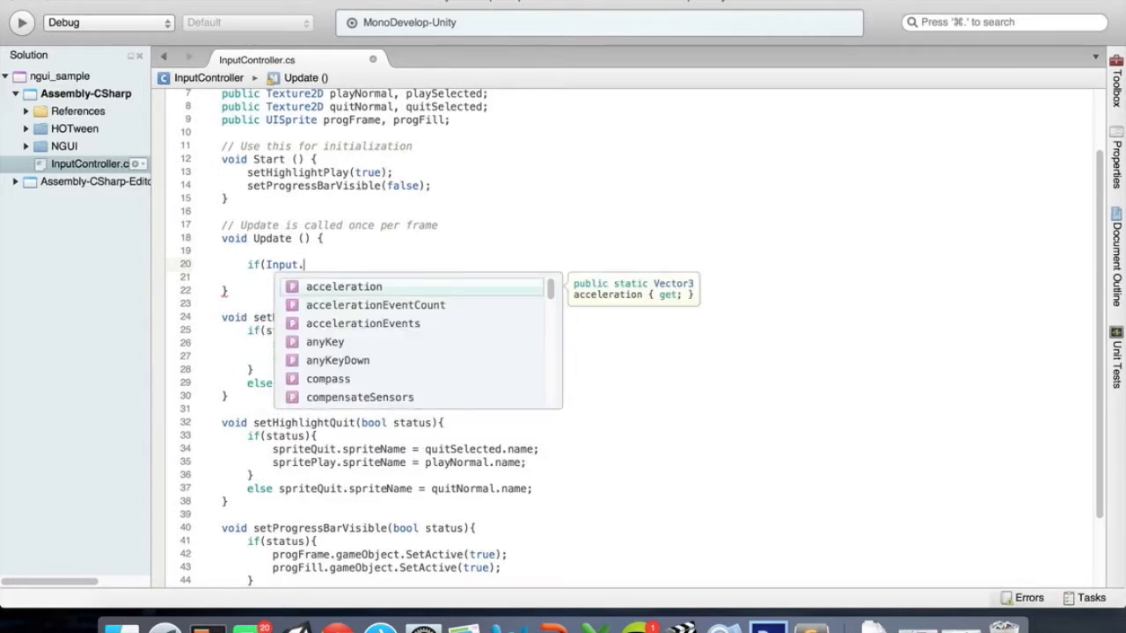
pyautogui.write('GetKe')
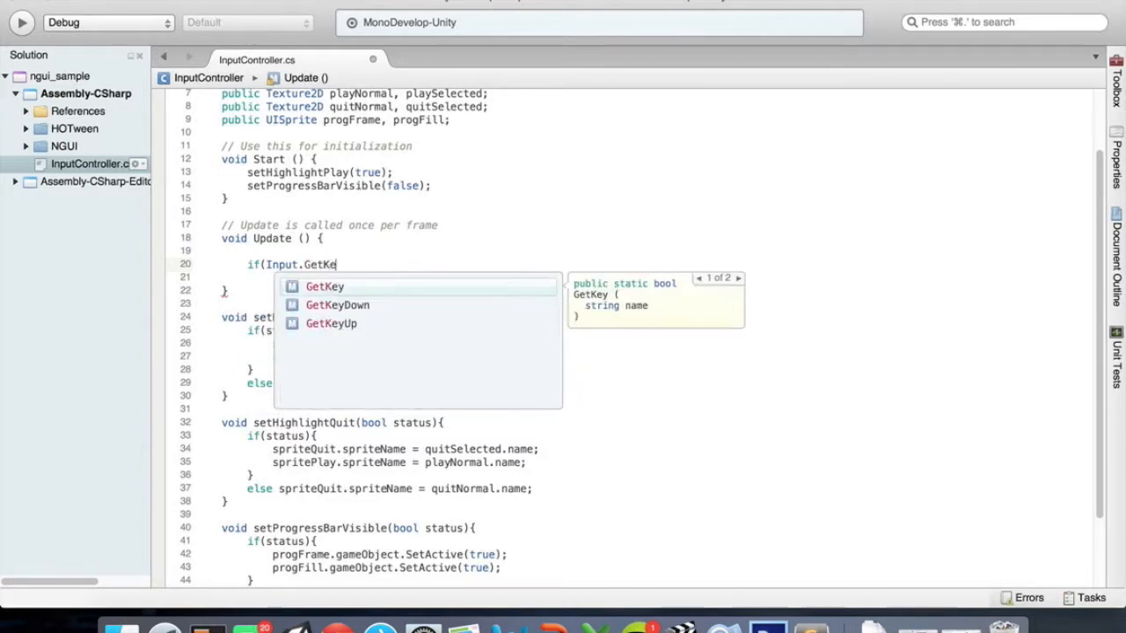
pyautogui.write('yD')
pyautogui.press('Return')
pyautogui.write('(')
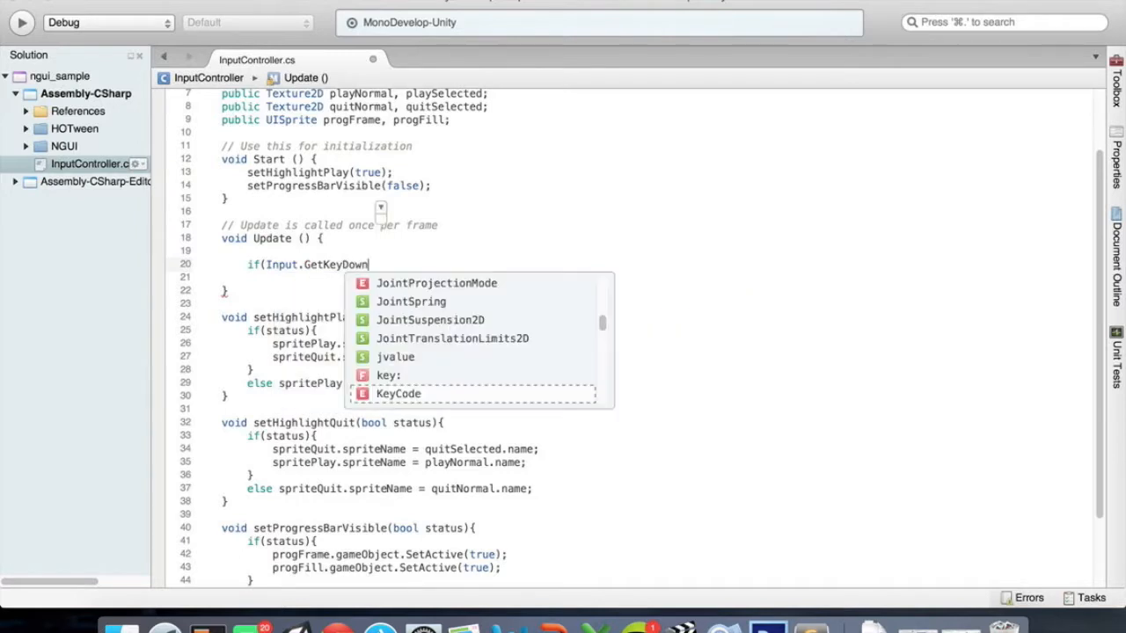
pyautogui.press('Return')
pyautogui.write('.U')
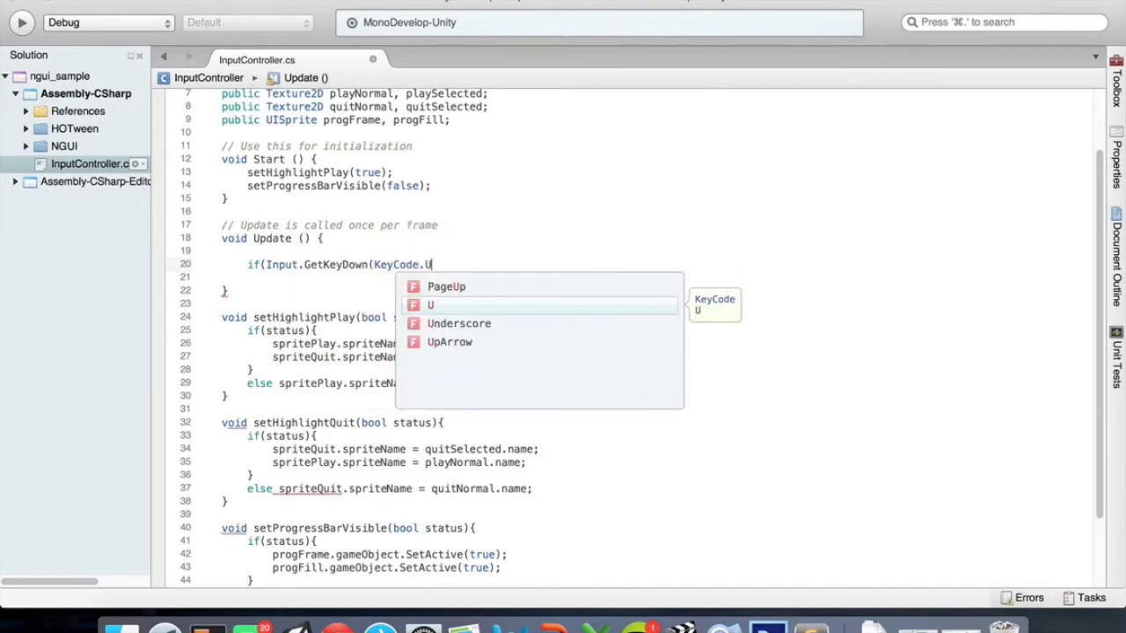
pyautogui.press('Down')
pyautogui.press('Down')
pyautogui.press('Return')
pyautogui.write('))')
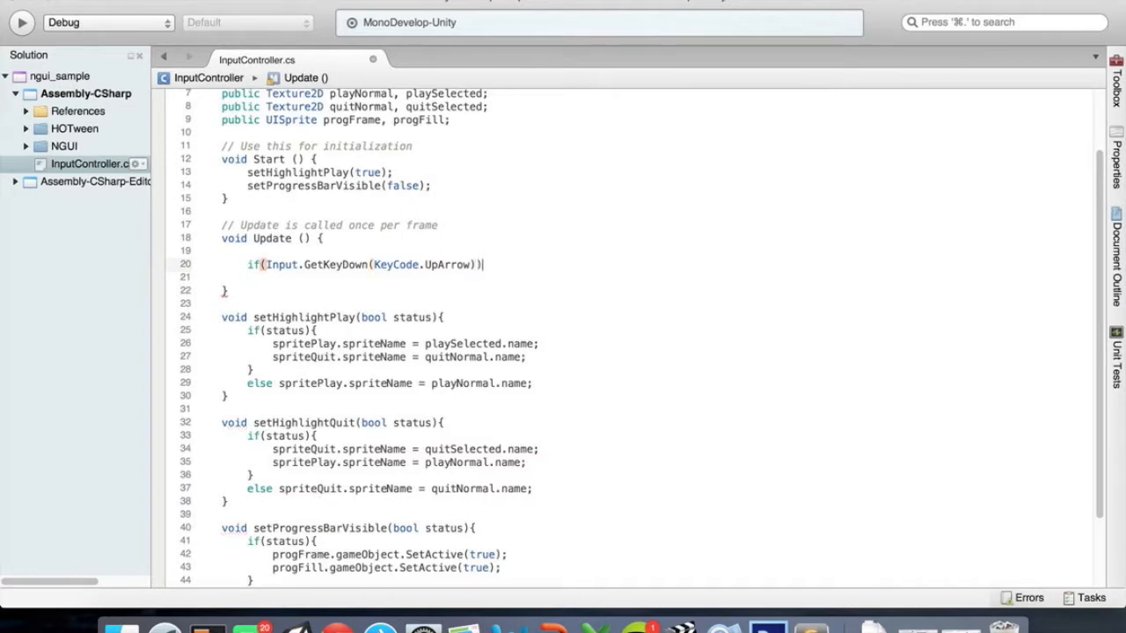
# Complete the UpArrow condition with the call setHighlightPlay(true); on the same line
pyautogui.write(' set')
pyautogui.press('Return')
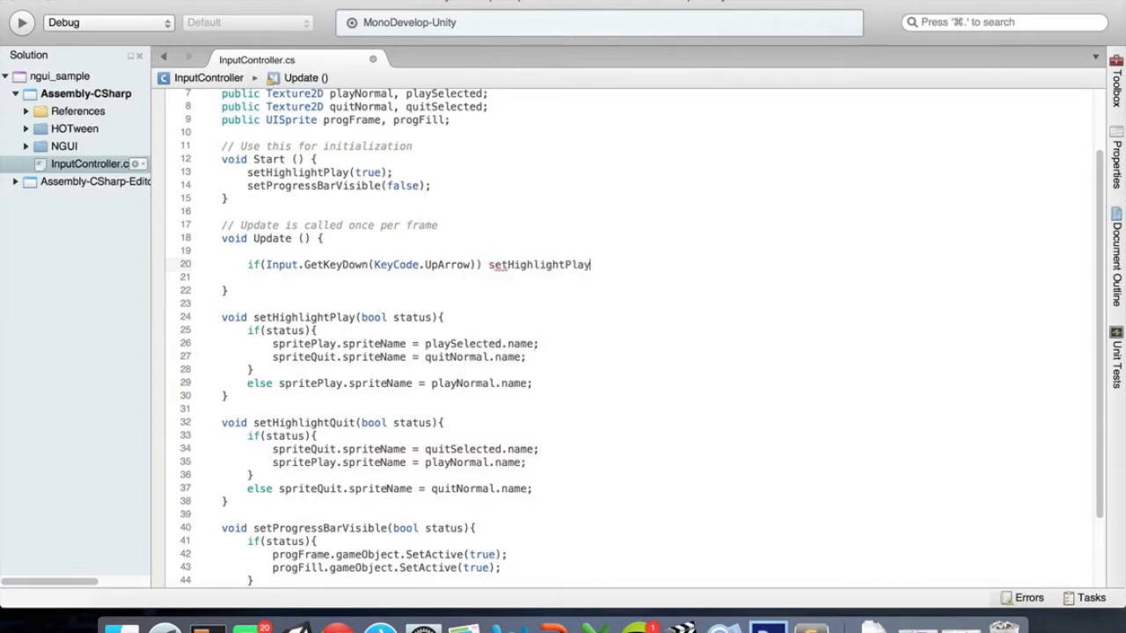
pyautogui.write('(')
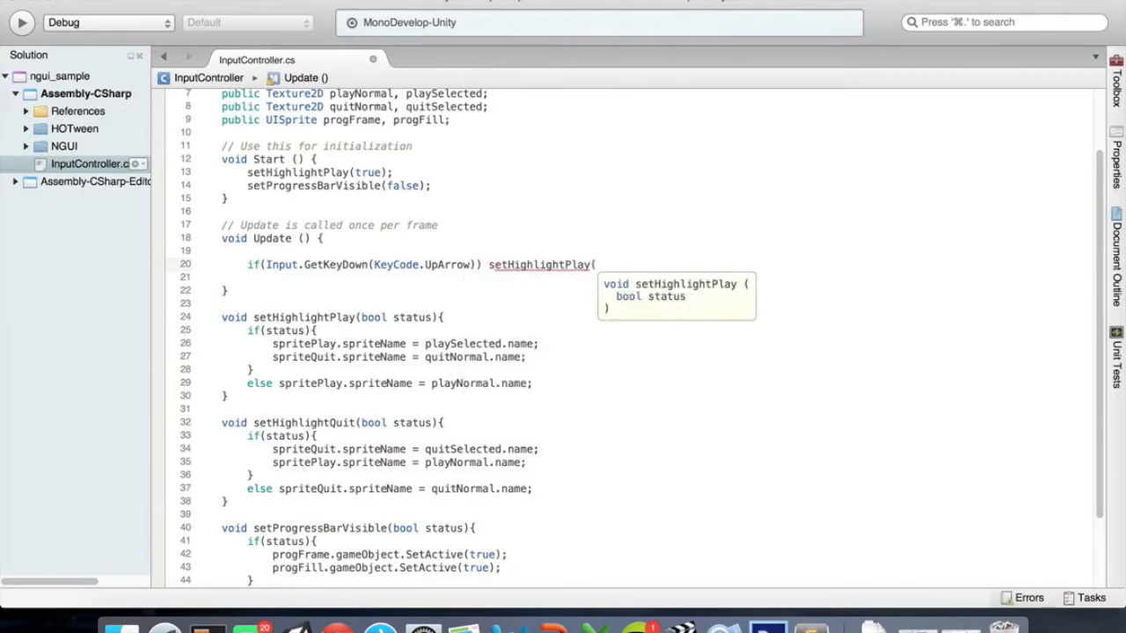
pyautogui.write('true);')
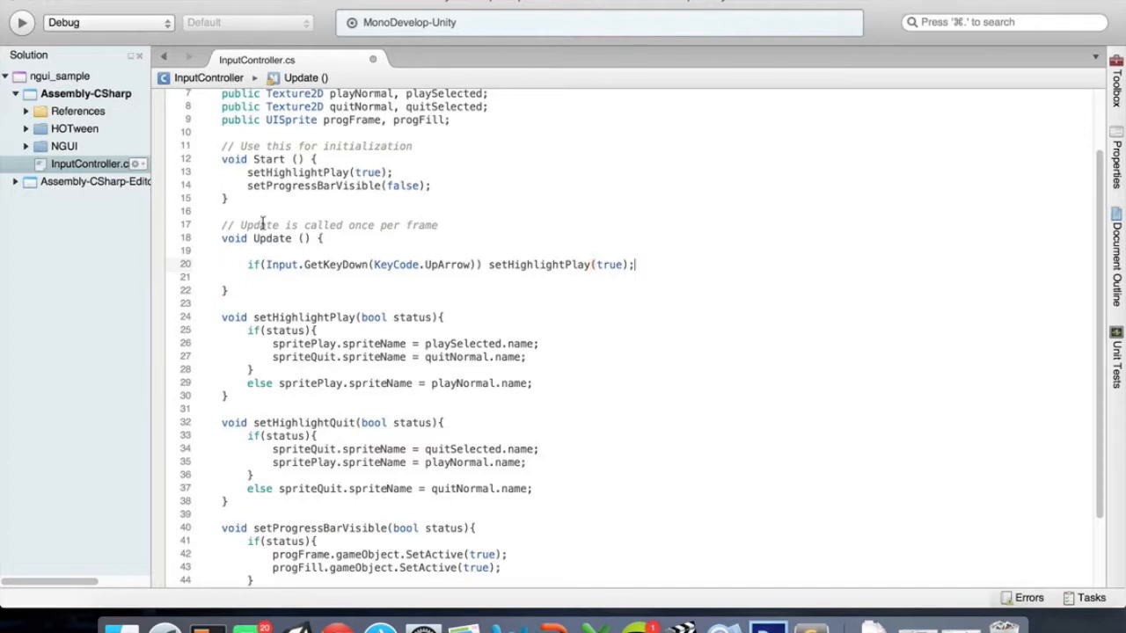
pyautogui.click(488, 264)
# Add the condition if(Input.GetKeyDown(KeyCode.DownArrow)) on a new line below the UpArrow check
pyautogui.click(658, 265)
pyautogui.press('Return')
pyautogui.write('if(Input.')
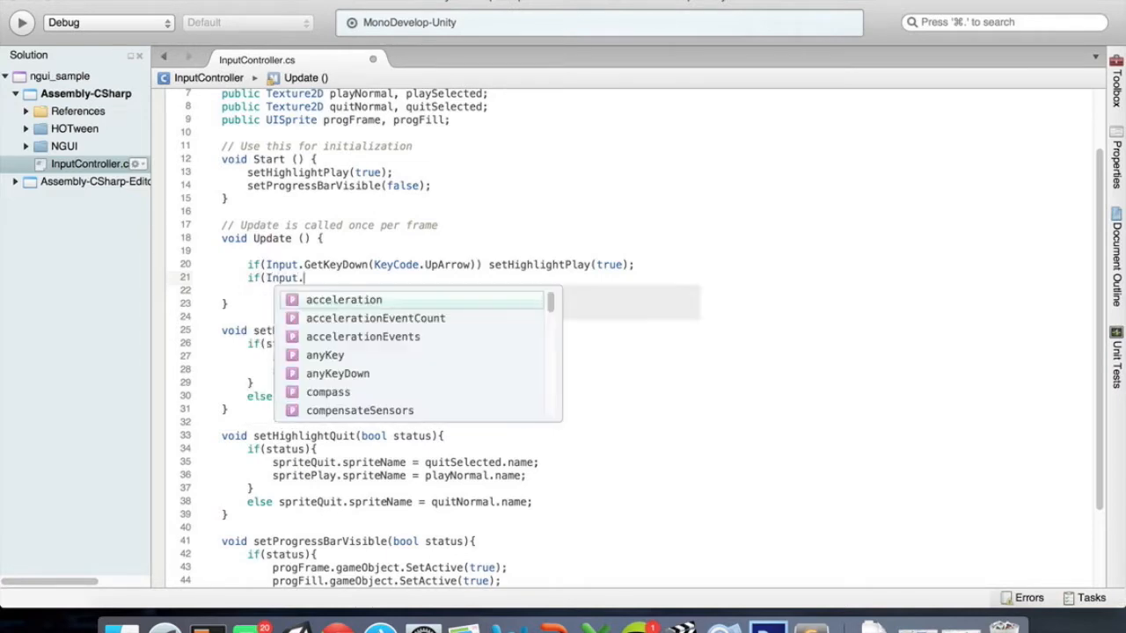
pyautogui.write('Get')
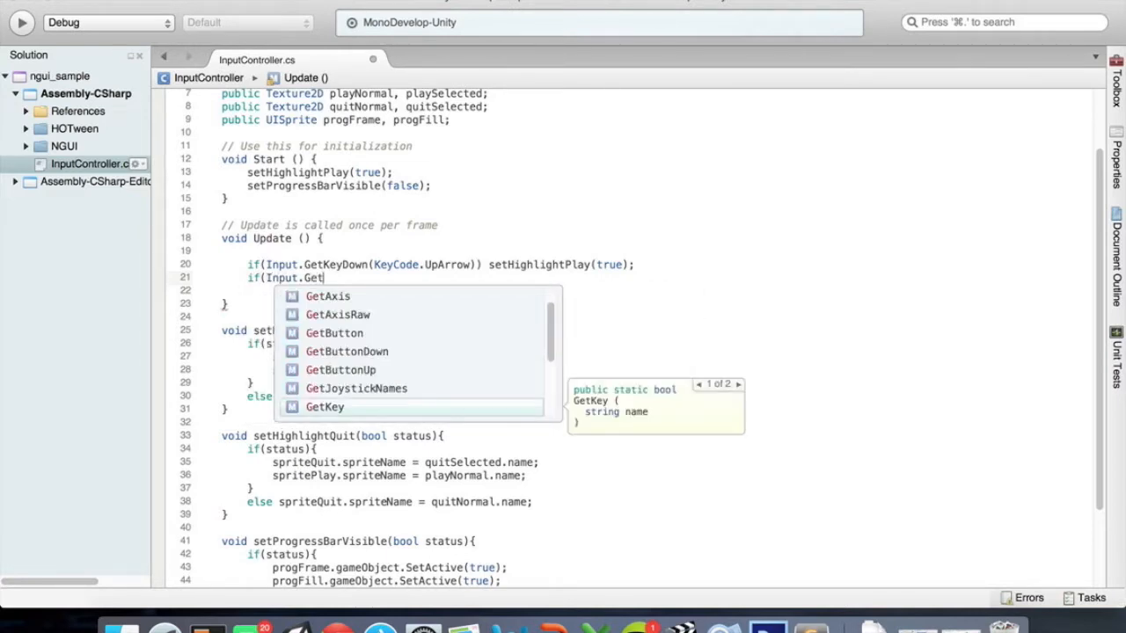
pyautogui.write('KeyDown')
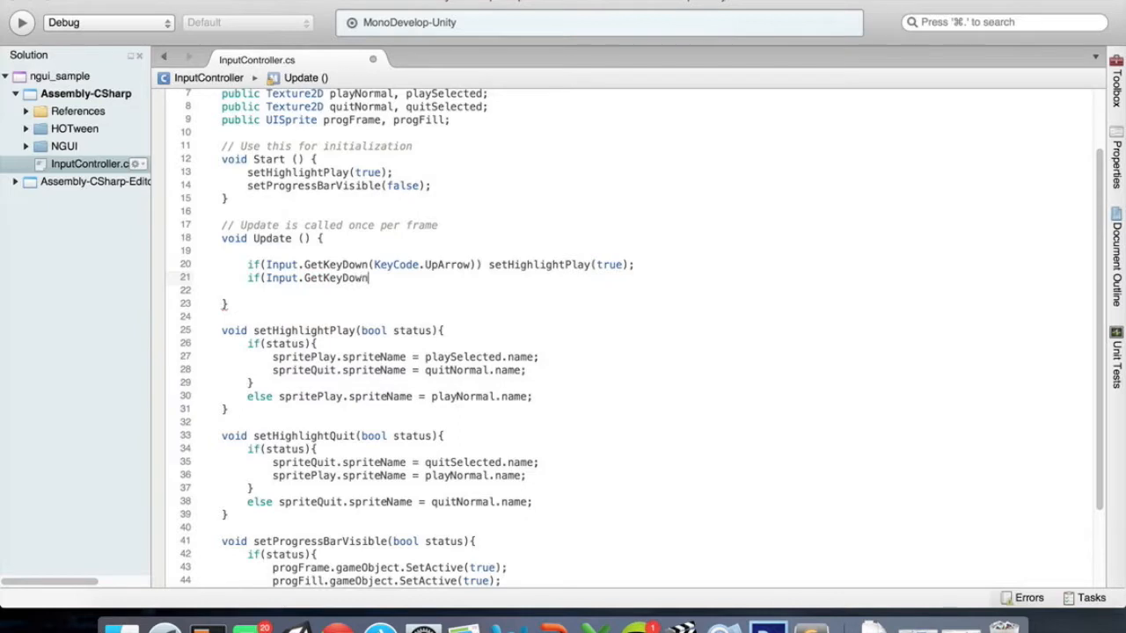
pyautogui.write('(KeyCode.Dow')
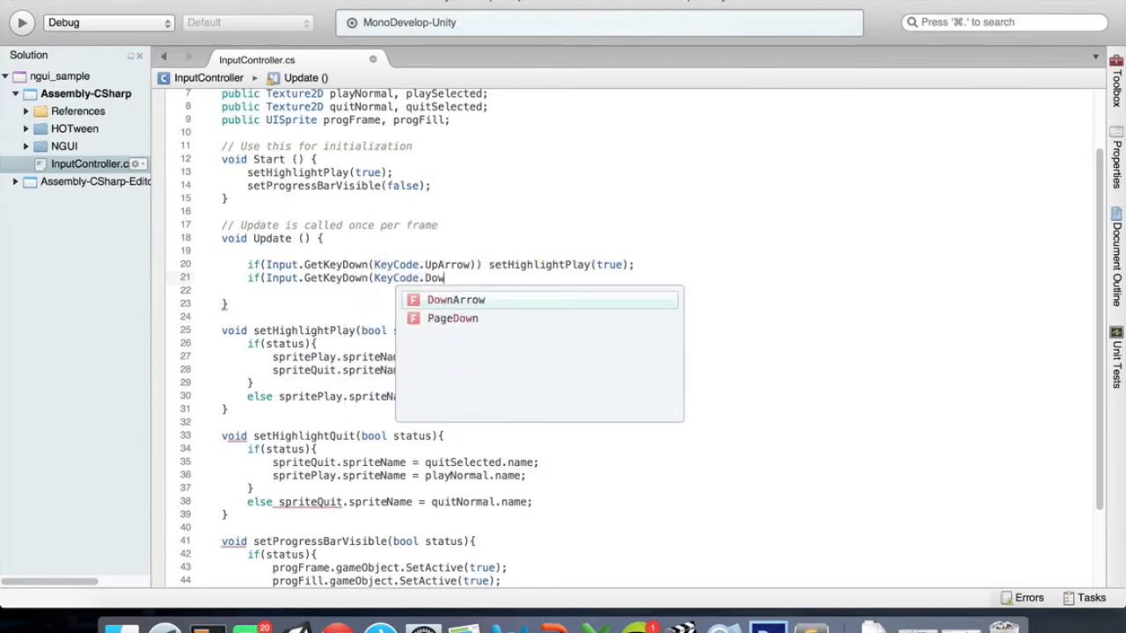
pyautogui.write('nArrow)) set')
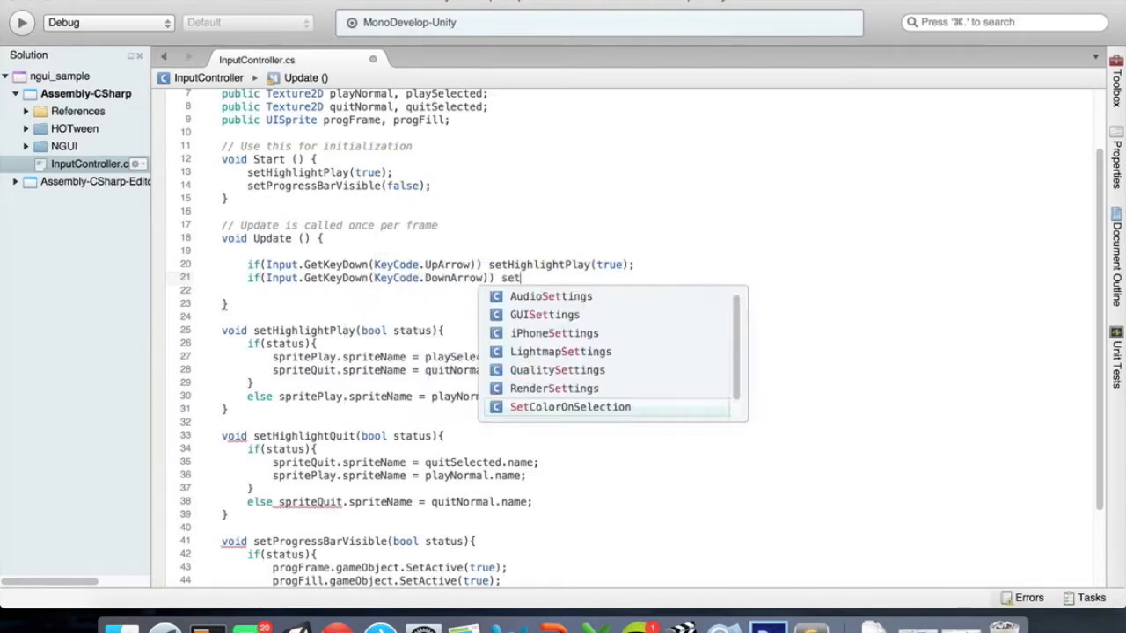
# Complete the DownArrow condition with the call setHighlightQuit(true); and save the script
pyautogui.write('Highli')
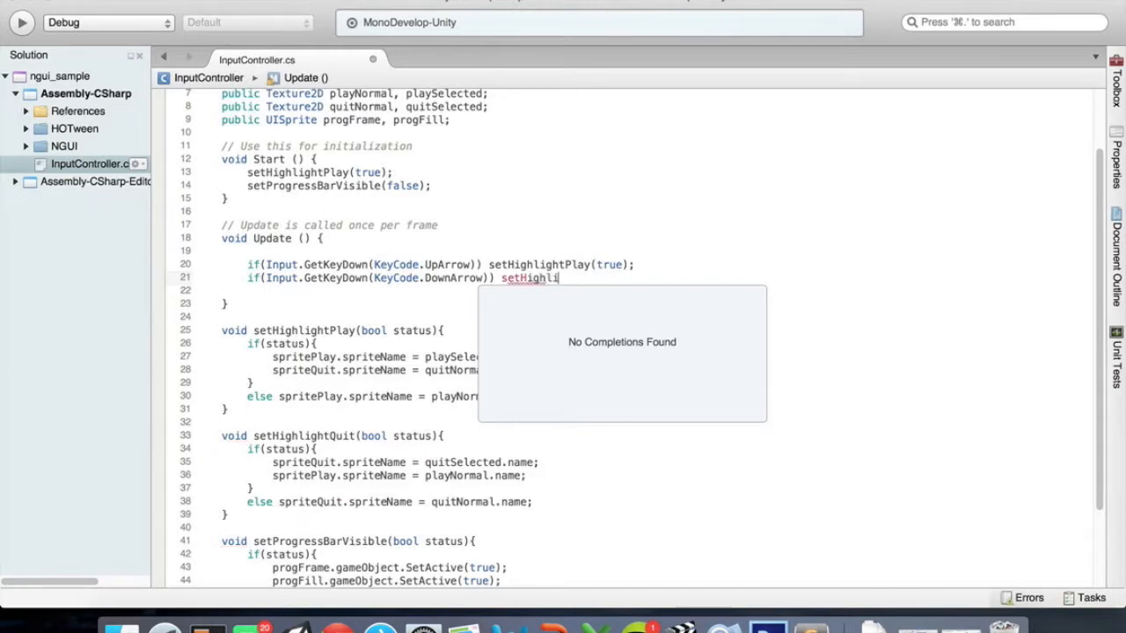
pyautogui.press('BackSpace')
pyautogui.press('BackSpace')
pyautogui.press('BackSpace')
pyautogui.press('BackSpace')
pyautogui.press('BackSpace')
pyautogui.press('BackSpace')
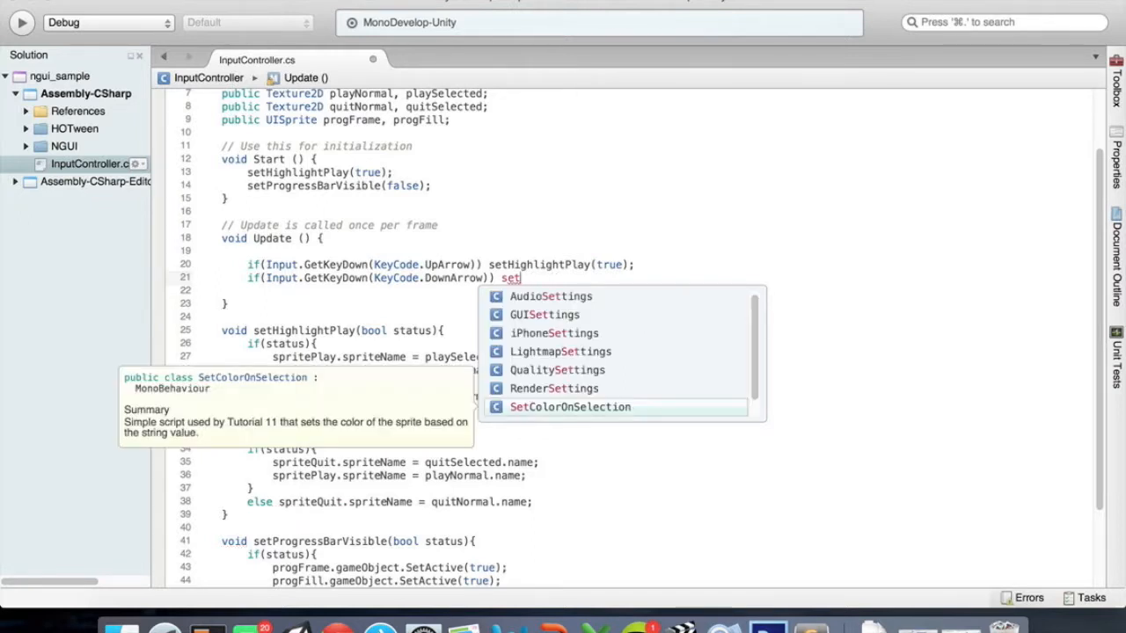
pyautogui.write('Highli')
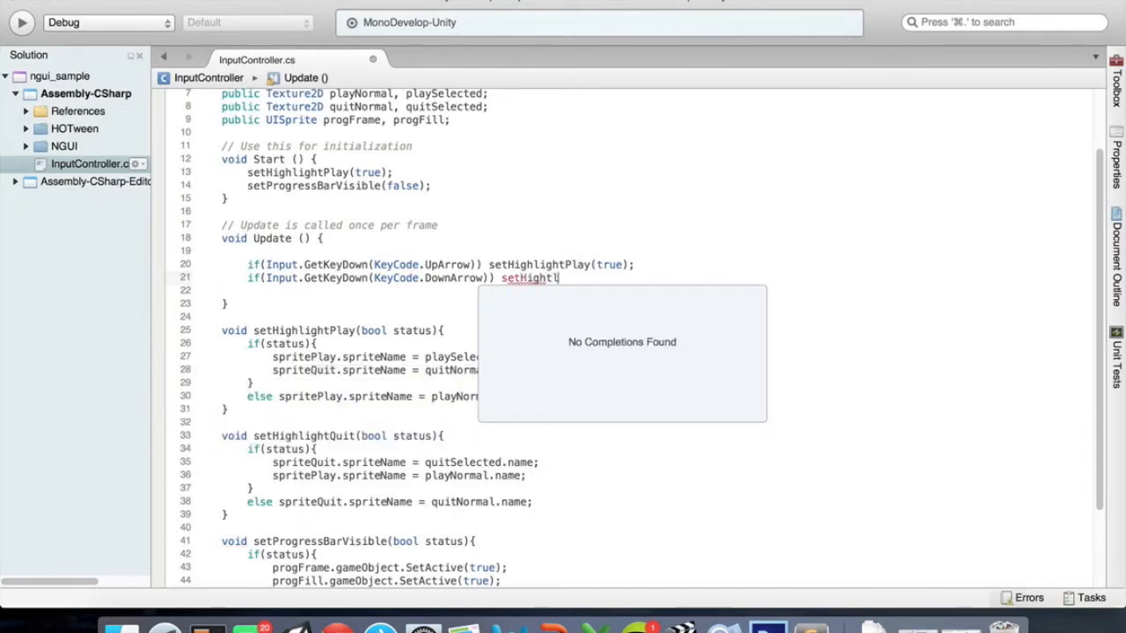
pyautogui.press('BackSpace')
pyautogui.press('BackSpace')
pyautogui.press('BackSpace')
pyautogui.write('lightP')
pyautogui.press('BackSpace')
pyautogui.write('Quit(true);')
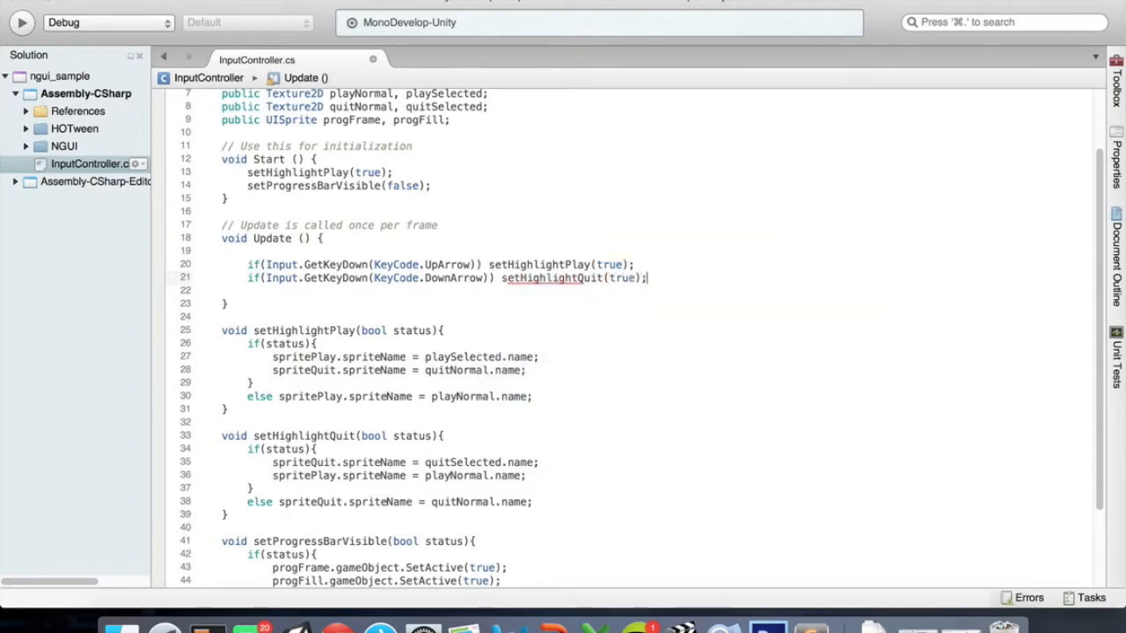
pyautogui.press('super+s')
# Run the scene in Unity to test switching the highlight between Play and Quit repeatedly, stop playback and return to the script
pyautogui.press('super+Tab')
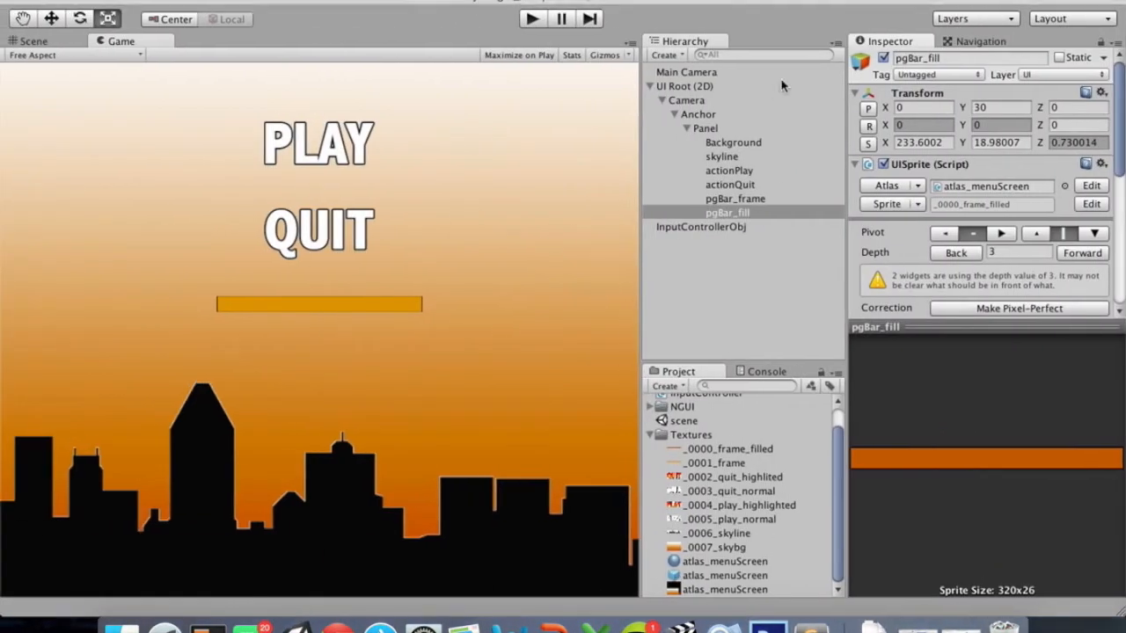
pyautogui.click(531, 20)
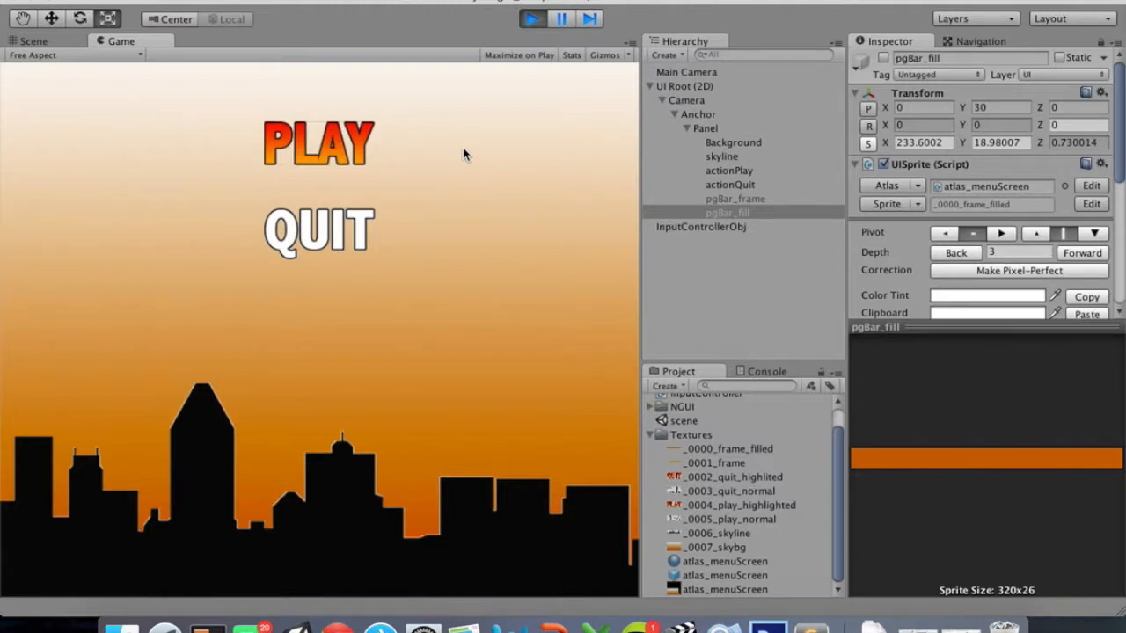
pyautogui.press('Down')
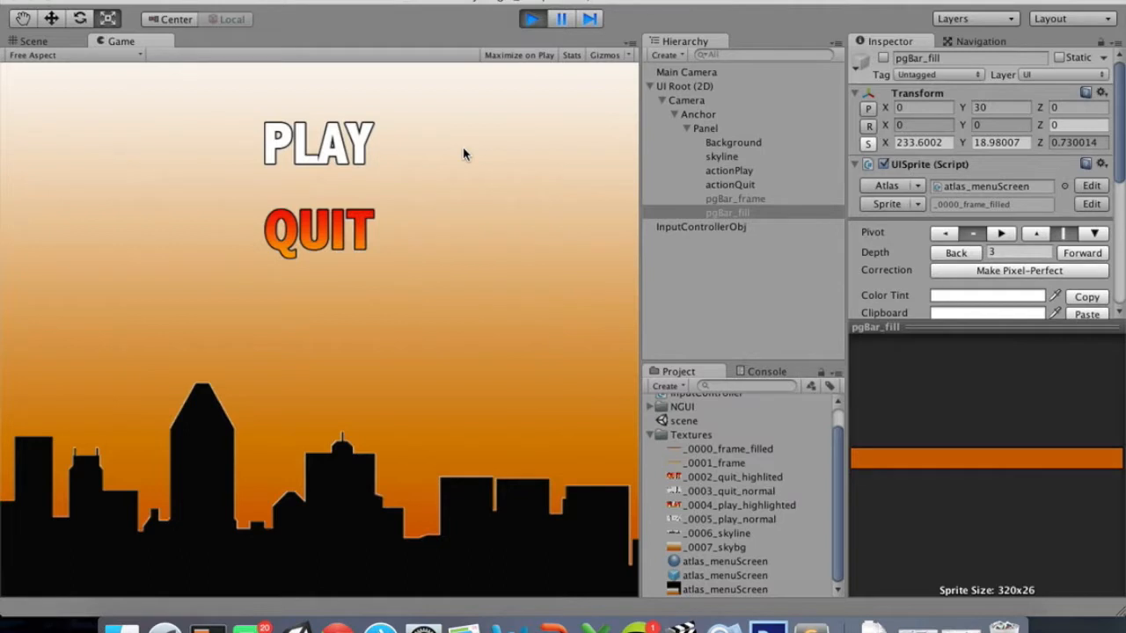
pyautogui.press('Up')
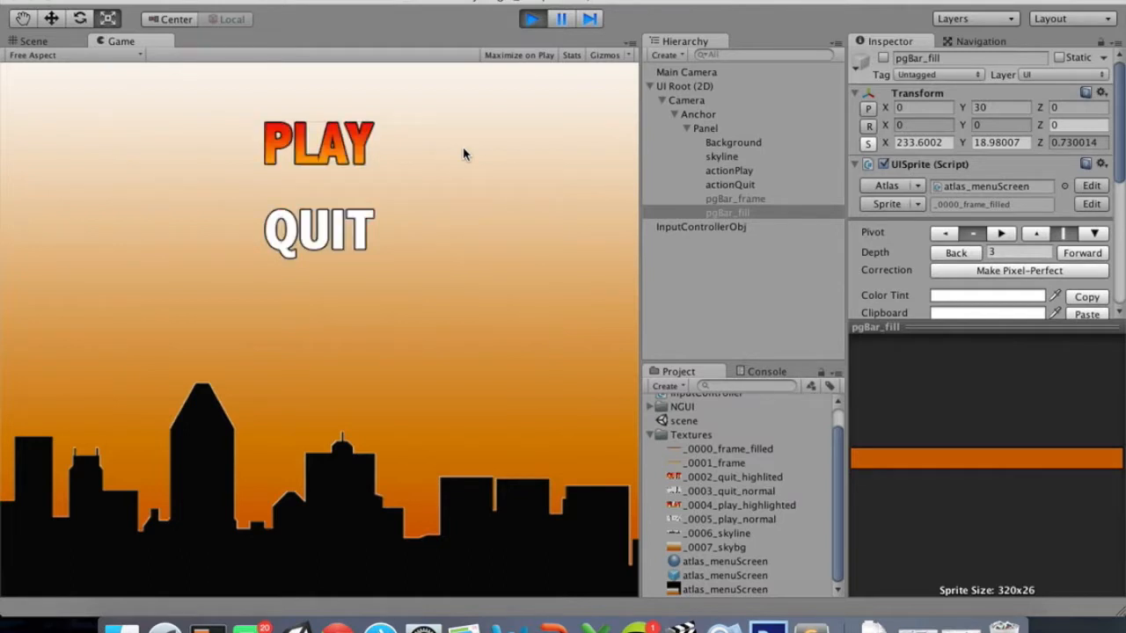
pyautogui.press('Down')
pyautogui.press('Up')
pyautogui.press('Down')
pyautogui.press('Up')
pyautogui.press('Down')
pyautogui.click(531, 20)
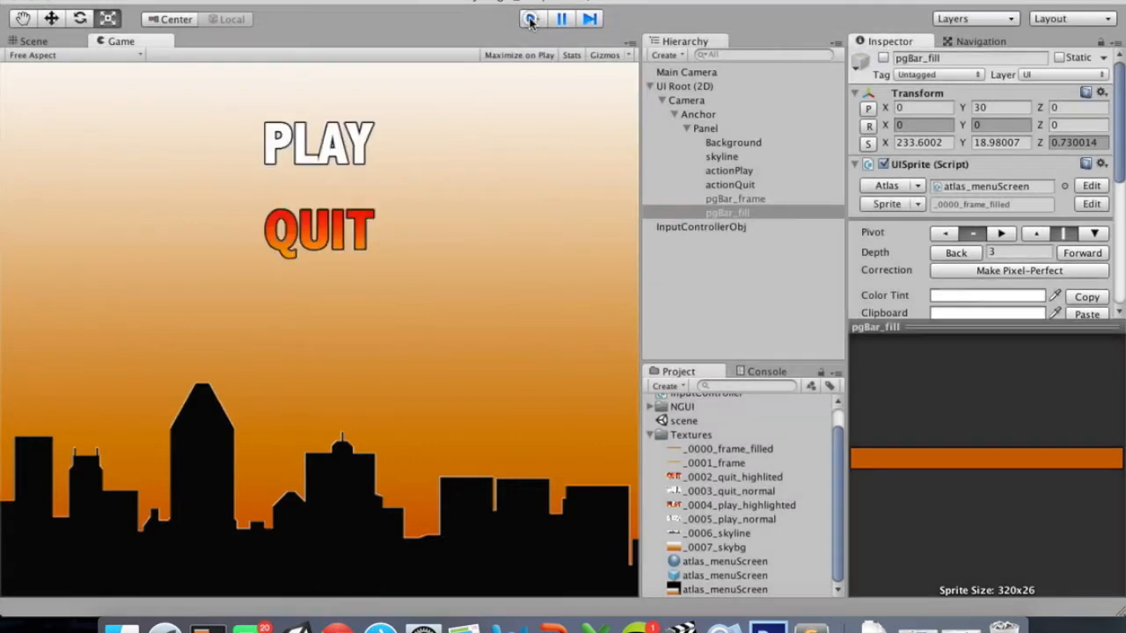
pyautogui.hotkey('ctrl', 'Right')
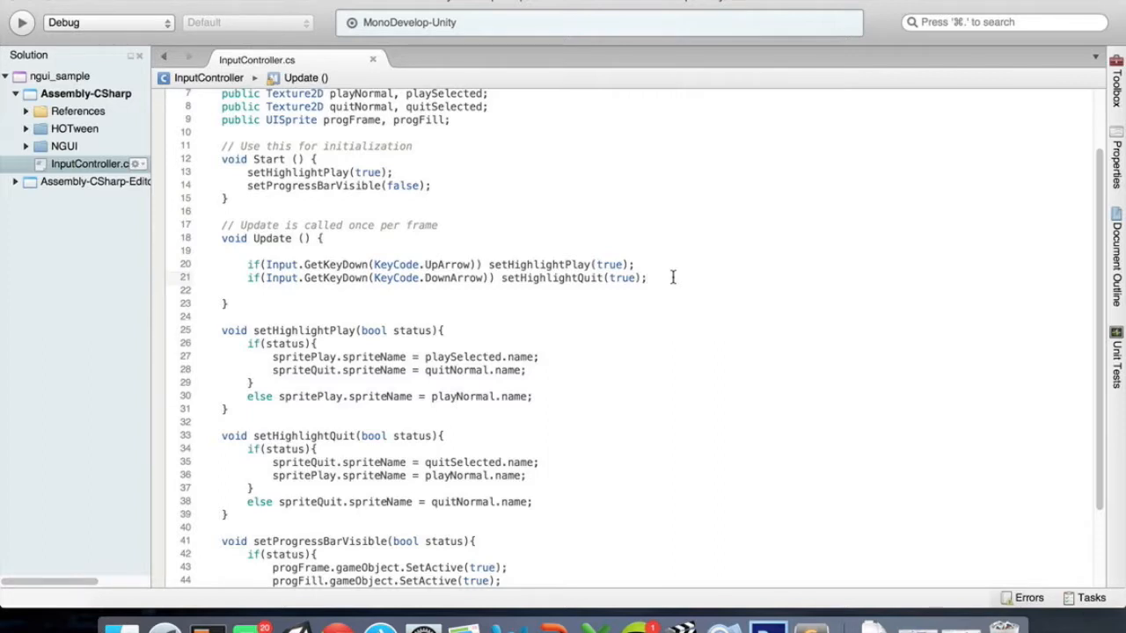
# Add a third key check, if(Input.GetKeyDown(KeyCode.KeypadEnter)), on a new line below the DownArrow check in Update
pyautogui.press('Return')
pyautogui.write('if(Input')
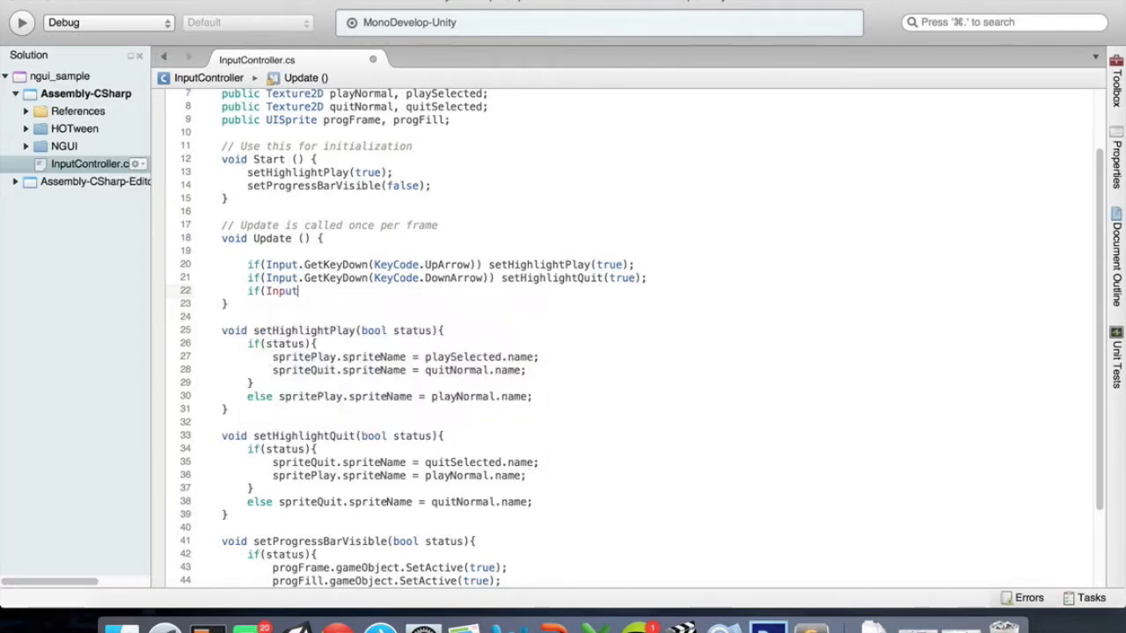
pyautogui.write('.GetK')
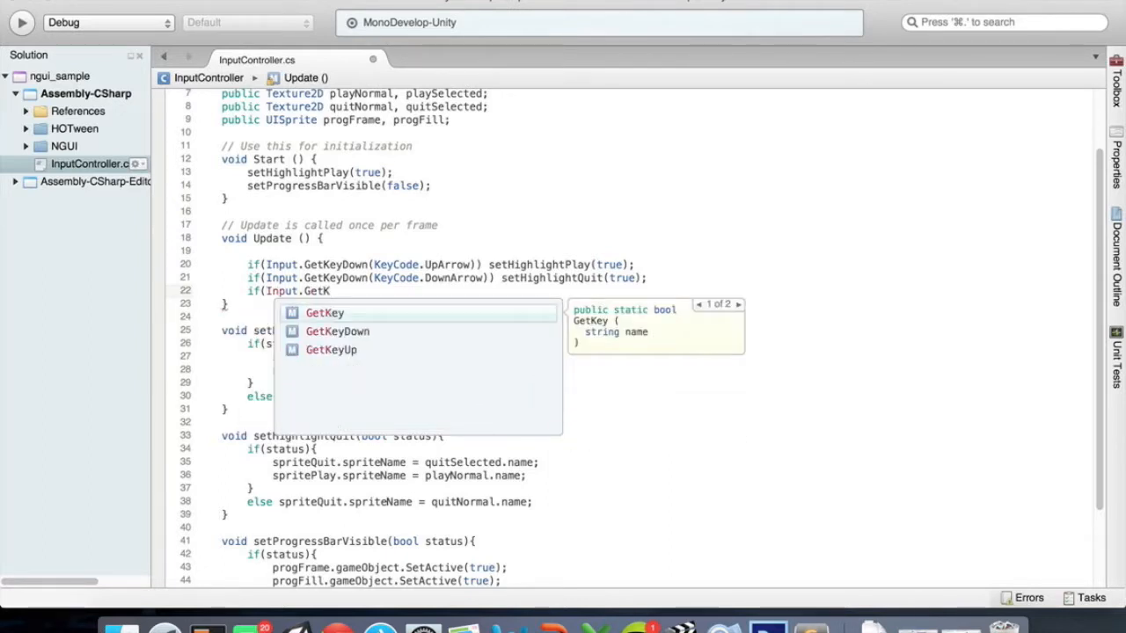
pyautogui.press('Down')
pyautogui.press('Return')
pyautogui.write('(KeyCode.En')
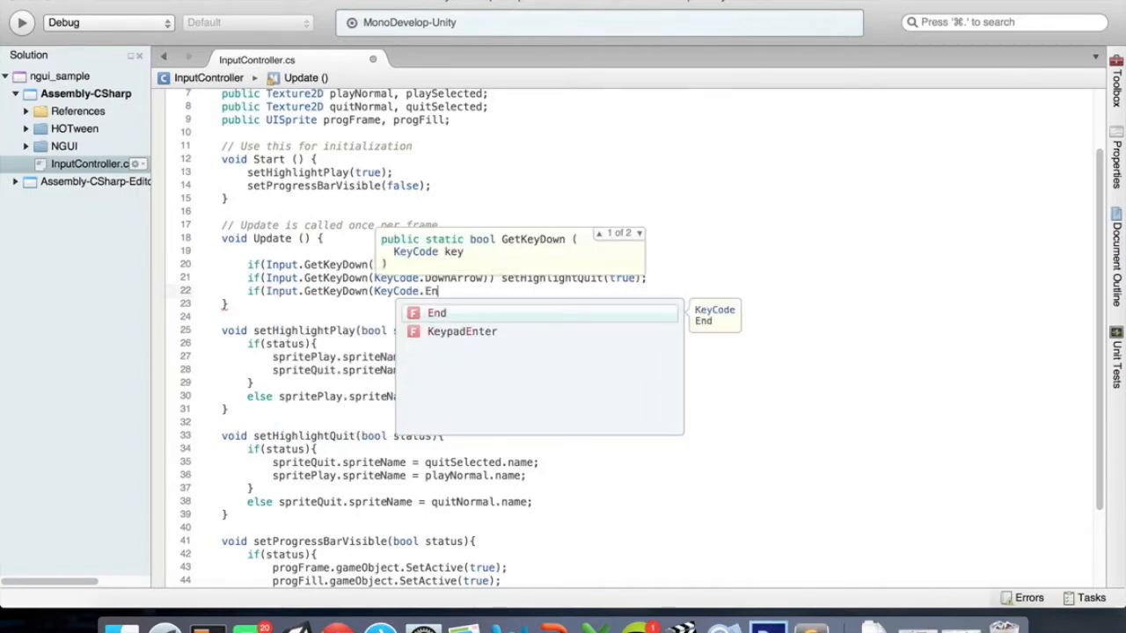
pyautogui.press('Down')
pyautogui.press('Return')
pyautogui.write(')')
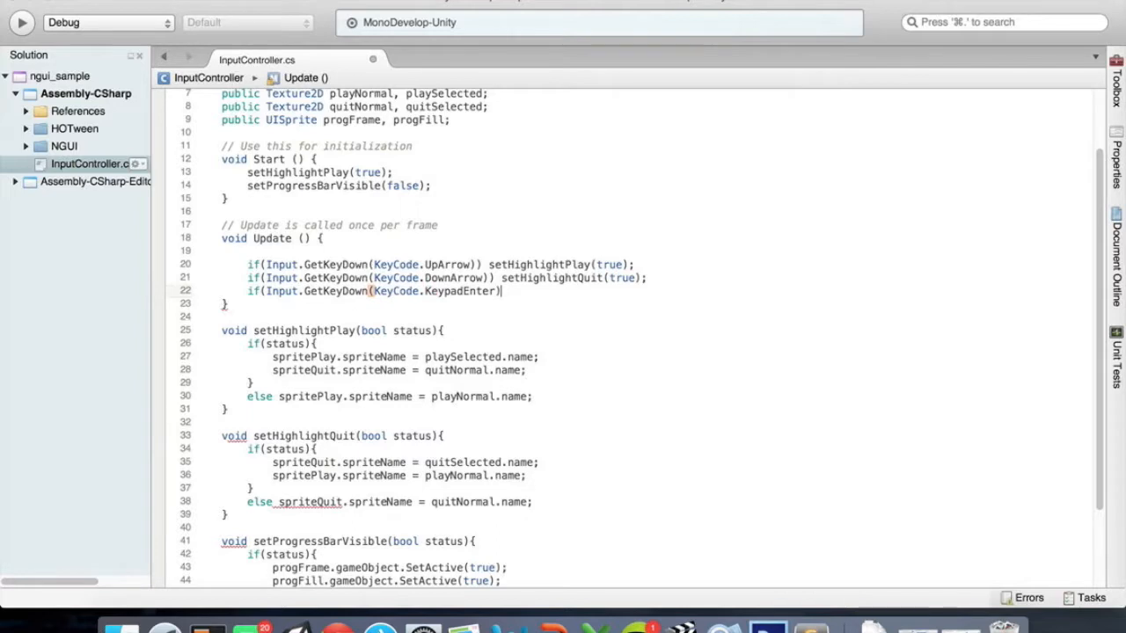
# Complete the KeypadEnter condition with the call setProgressBarVisible(true); on the same line and save the script
pyautogui.write(') setPr')
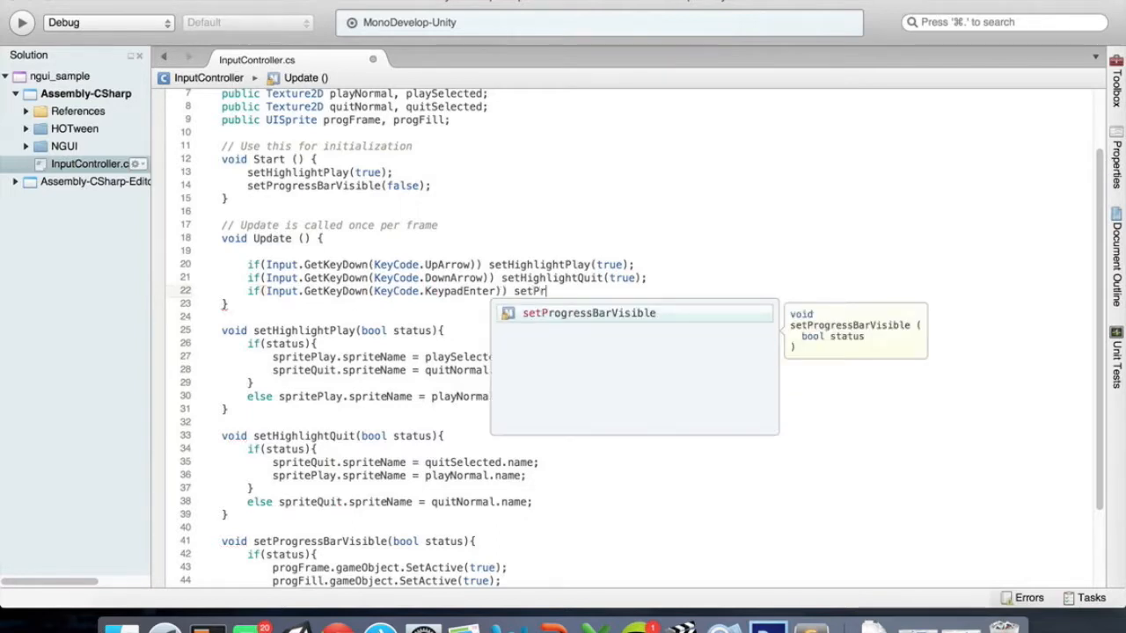
pyautogui.press('Return')
pyautogui.write('(true);')
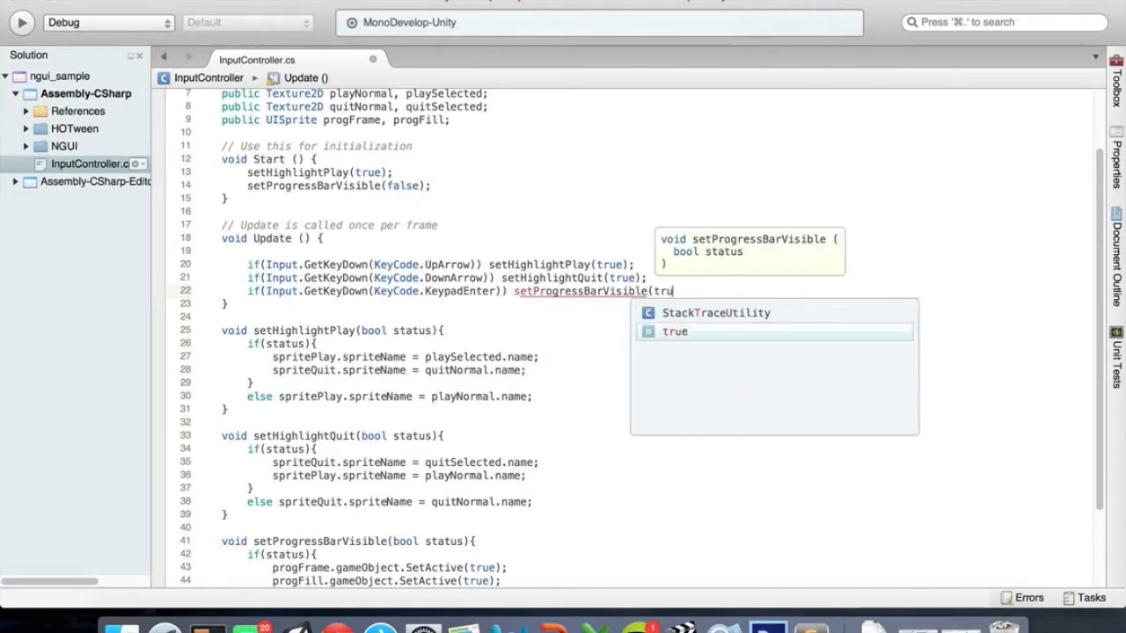
pyautogui.press('super+s')
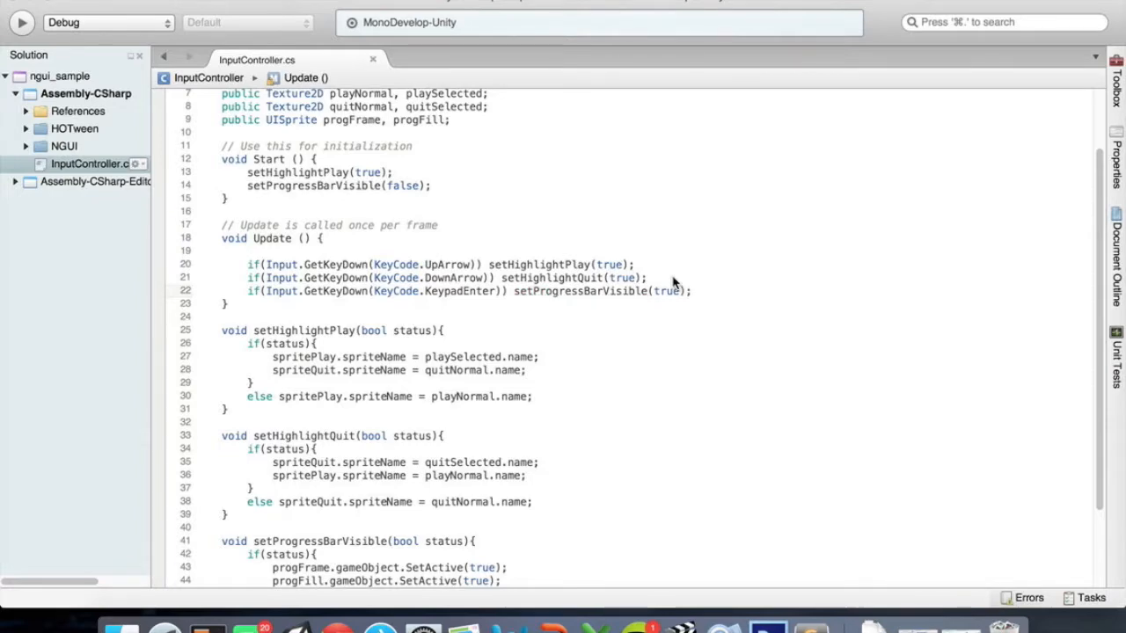
# Switch to Unity, run the scene to test moving the highlight between Play and Quit, and stop playback
pyautogui.press('super+Tab')
pyautogui.click(537, 19)
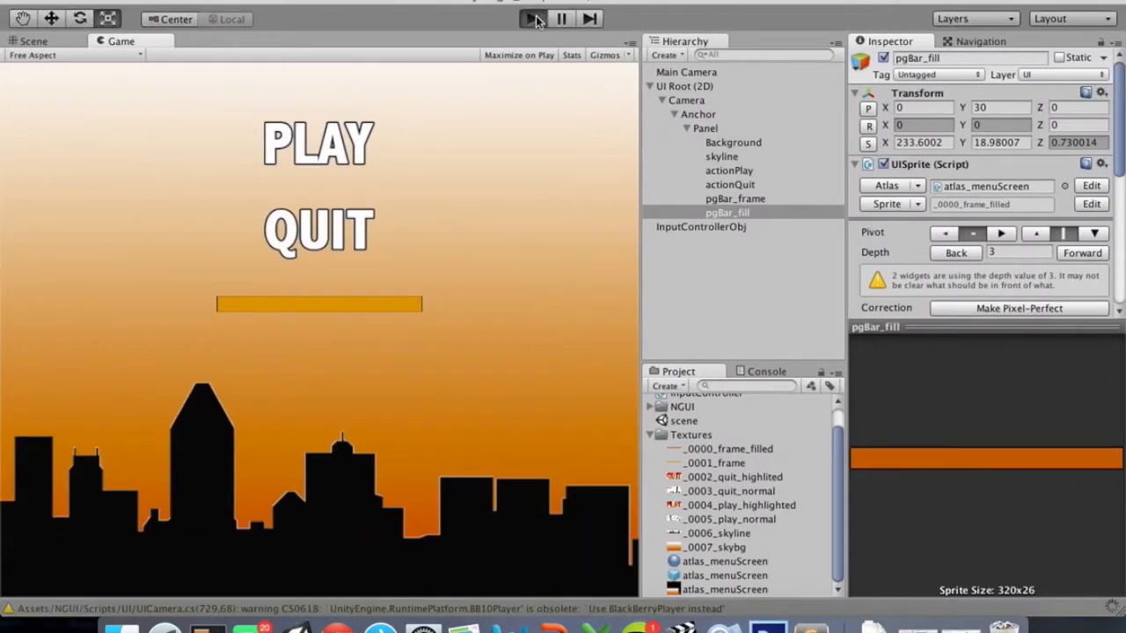
pyautogui.press('Down')
pyautogui.press('Up')
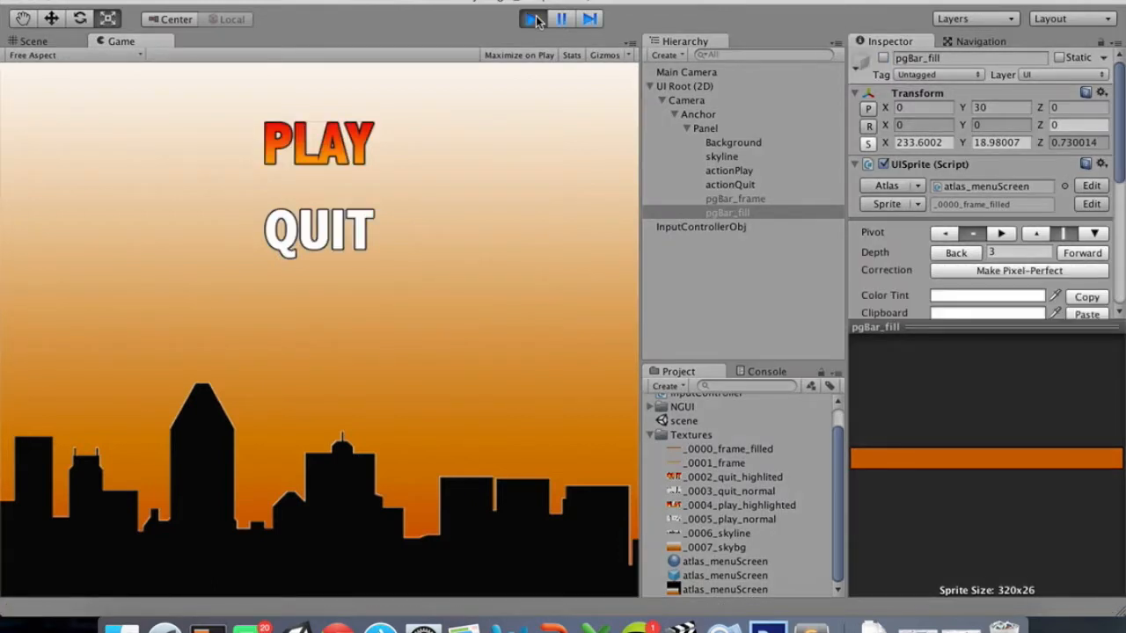
pyautogui.press('Down')
pyautogui.press('Up')
pyautogui.press('Down')
pyautogui.press('Up')
pyautogui.press('Down')
pyautogui.press('Up')
pyautogui.click(532, 18)
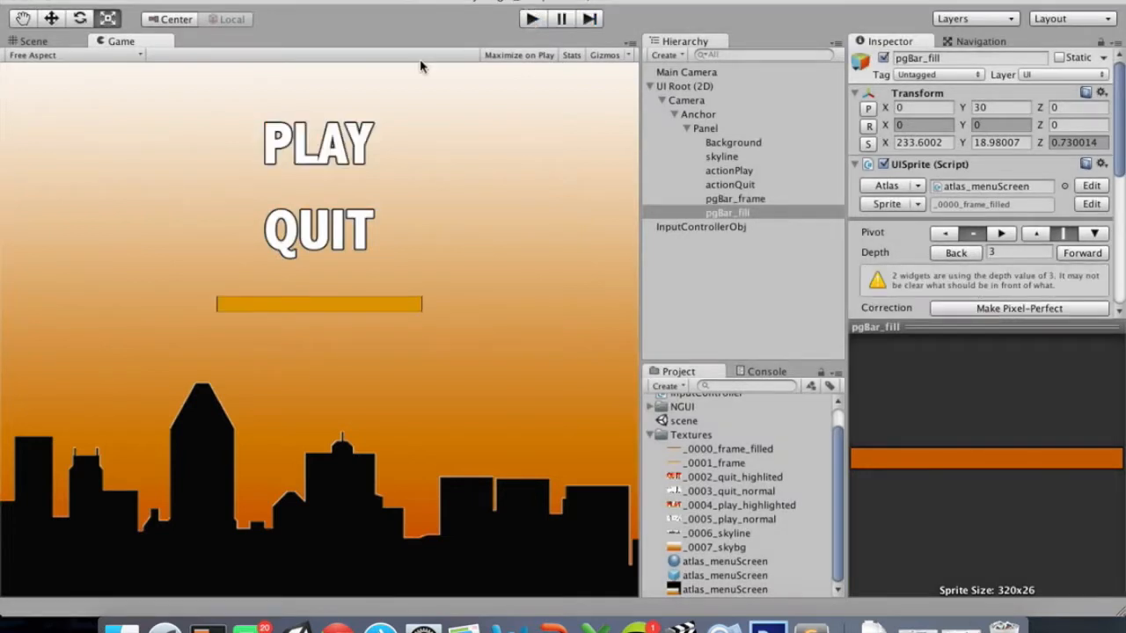
# Back in the script, replace KeypadEnter with Return in the condition that calls setProgressBarVisible(true)
pyautogui.press('super+Tab')
pyautogui.doubleClick(467, 291)
pyautogui.press('BackSpace')
pyautogui.press('BackSpace')
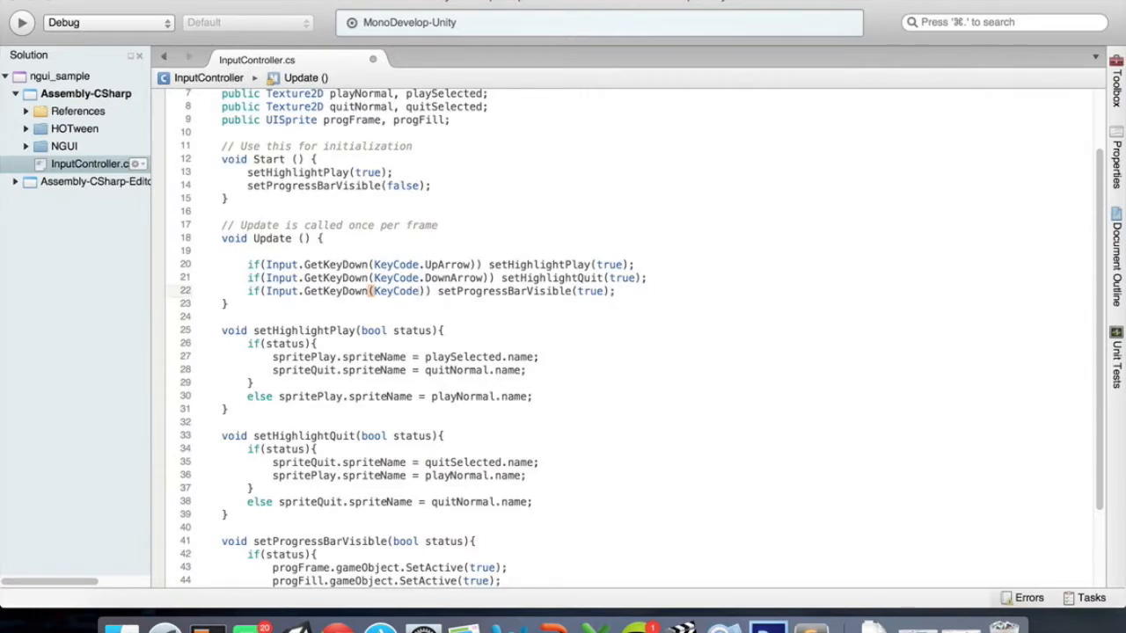
pyautogui.write('.')
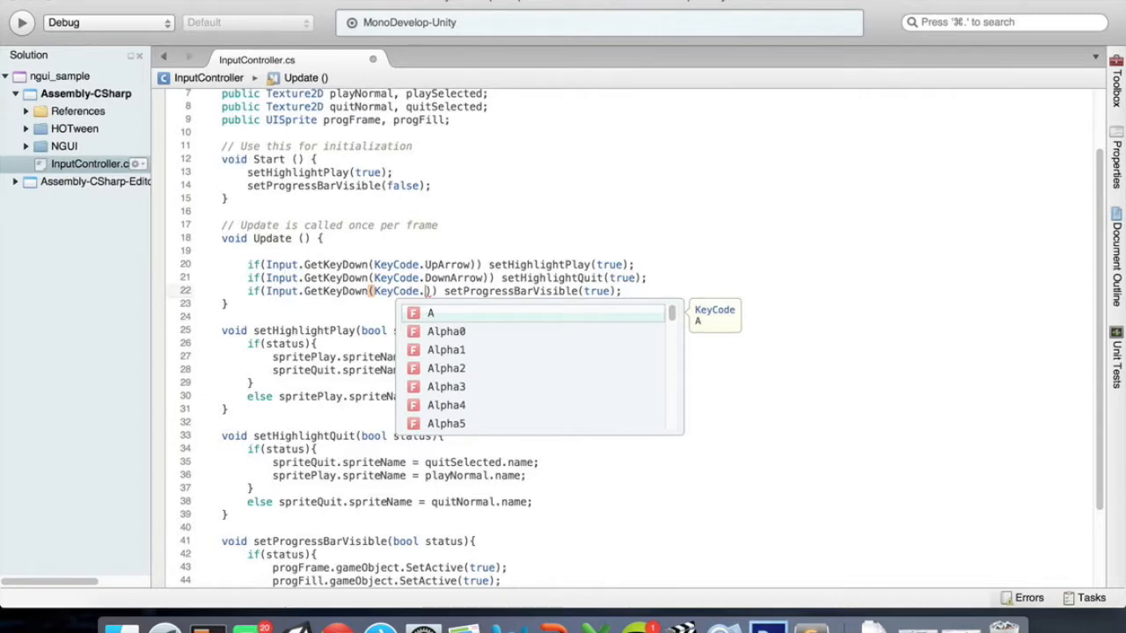
pyautogui.write('Re')
pyautogui.press('Return')
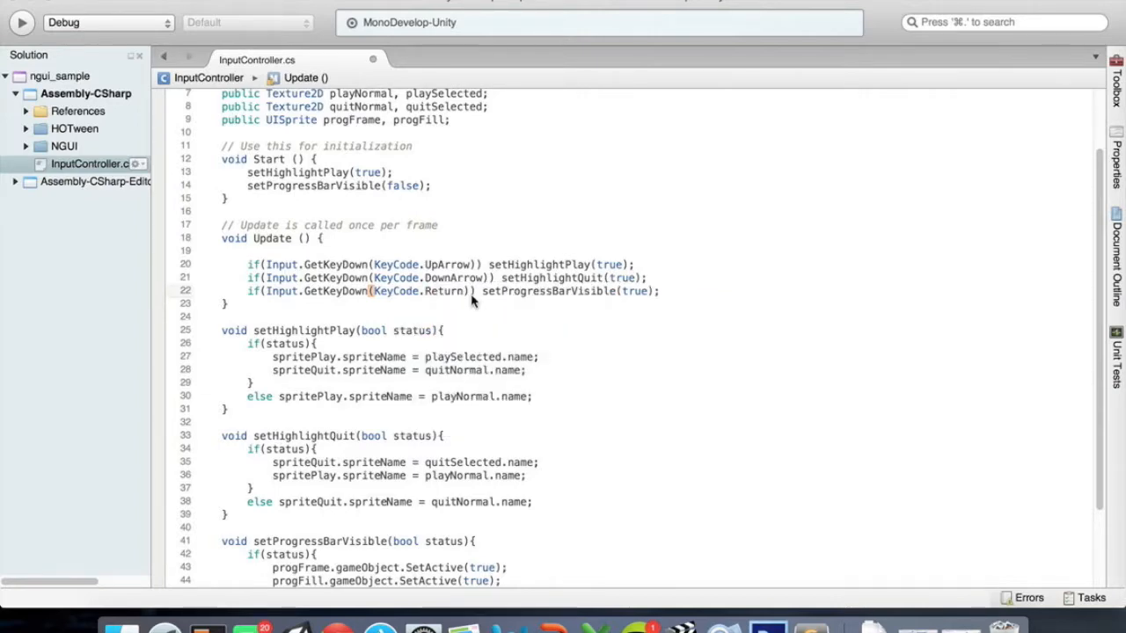
# Run the scene in Unity to test showing the progress bar with the Return key, stop playback and return to the script
pyautogui.press('super+Tab')
pyautogui.click(535, 18)
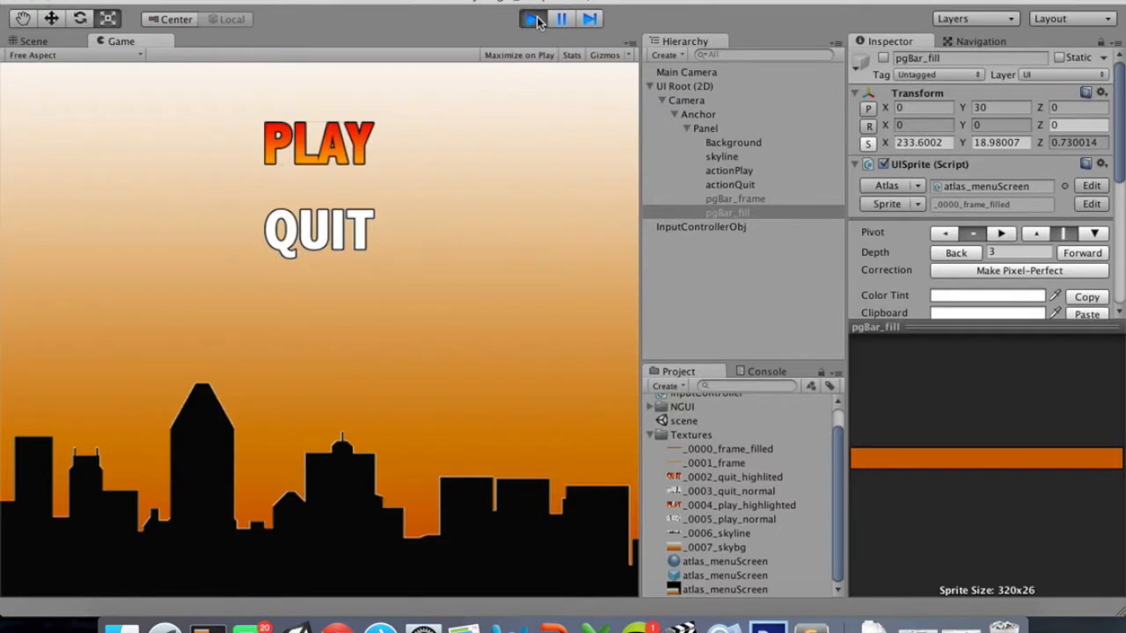
pyautogui.press('Return')
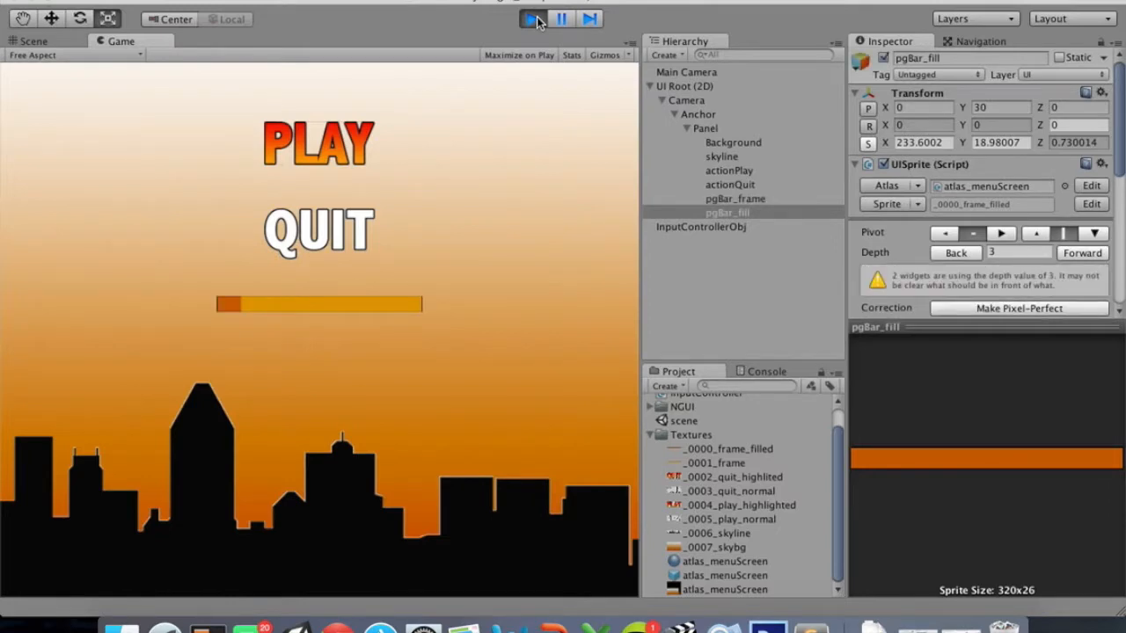
pyautogui.click(535, 19)
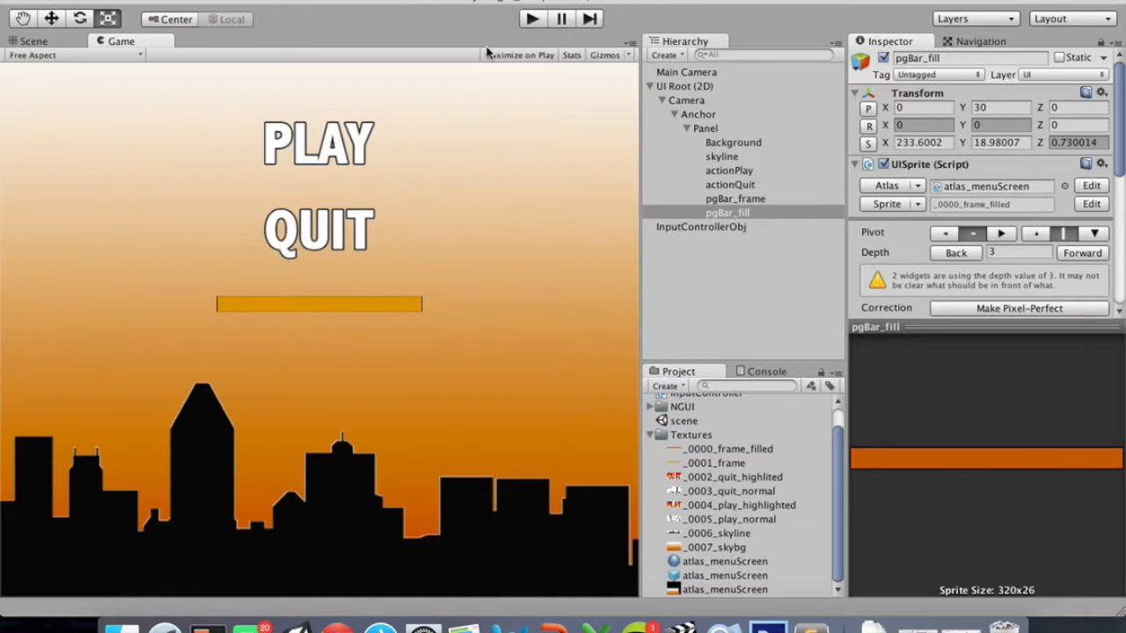
pyautogui.hotkey('ctrl', 'Right')
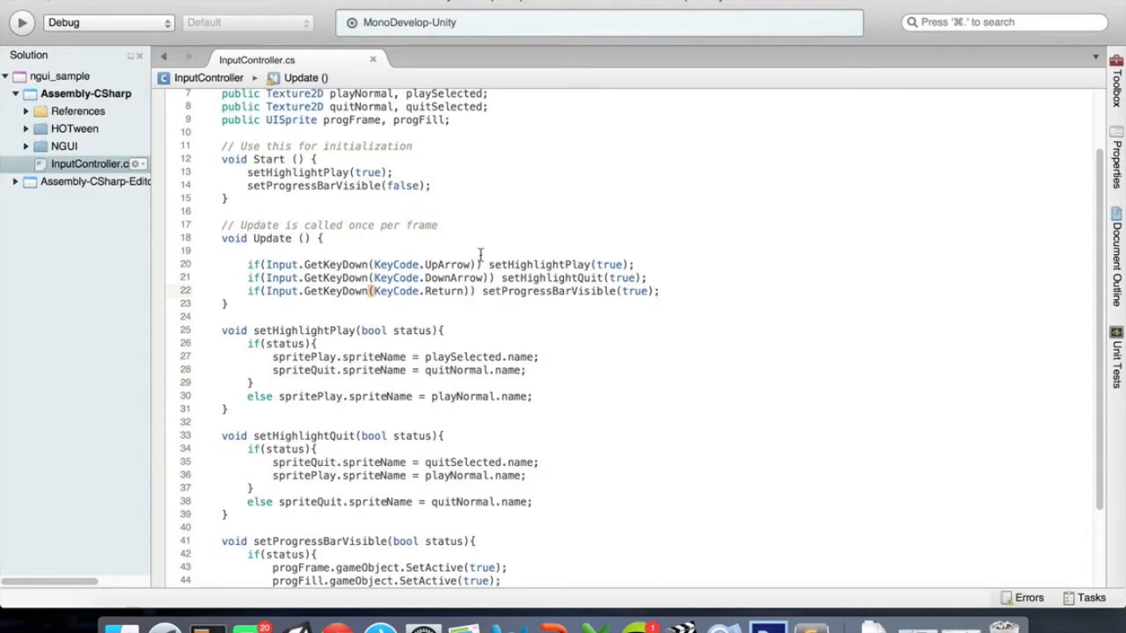
# Remove the blank line between the Update method's opening brace and its first key check
pyautogui.click(372, 238)
pyautogui.press('Down')
pyautogui.press('BackSpace')
pyautogui.press('BackSpace')
pyautogui.press('Up')
pyautogui.press('Up')
# Add an empty method void setProgressBarValue(float value){ } below the setProgressBarVisible method, with a blank line inside its braces
pyautogui.click(320, 186)
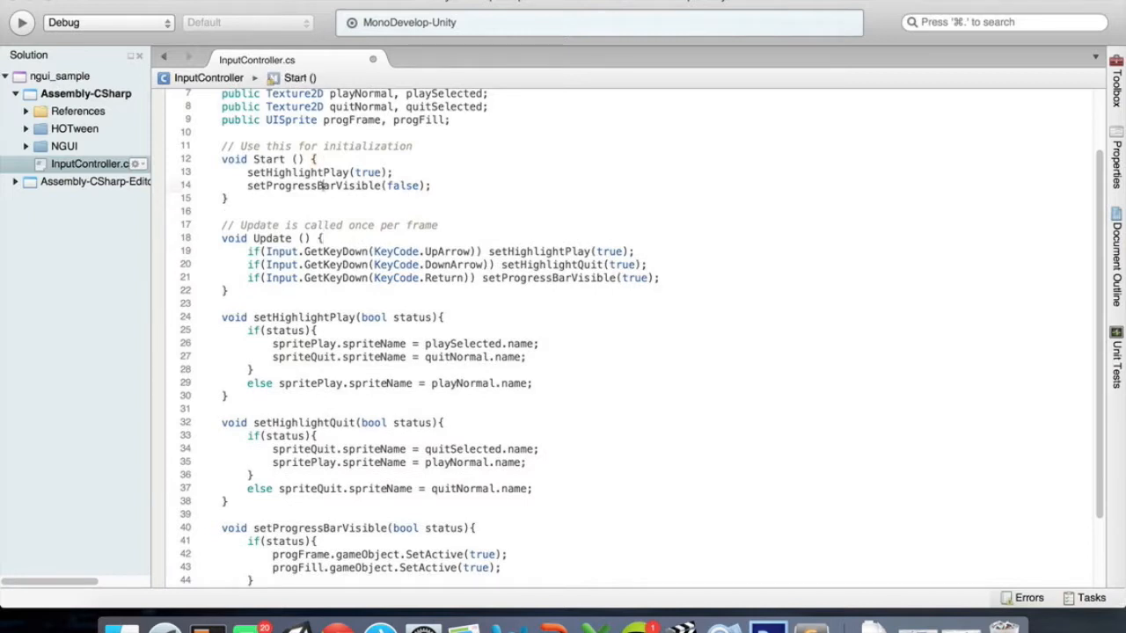
pyautogui.press('Down')
pyautogui.press('Down')
pyautogui.press('Down')
pyautogui.press('Down')
pyautogui.press('Down')
pyautogui.press('Down')
pyautogui.press('Down')
pyautogui.press('Down')
pyautogui.press('Down')
pyautogui.press('Down')
pyautogui.press('Down')
pyautogui.press('Down')
pyautogui.press('Down')
pyautogui.press('Down')
pyautogui.press('Down')
pyautogui.press('Down')
pyautogui.press('Down')
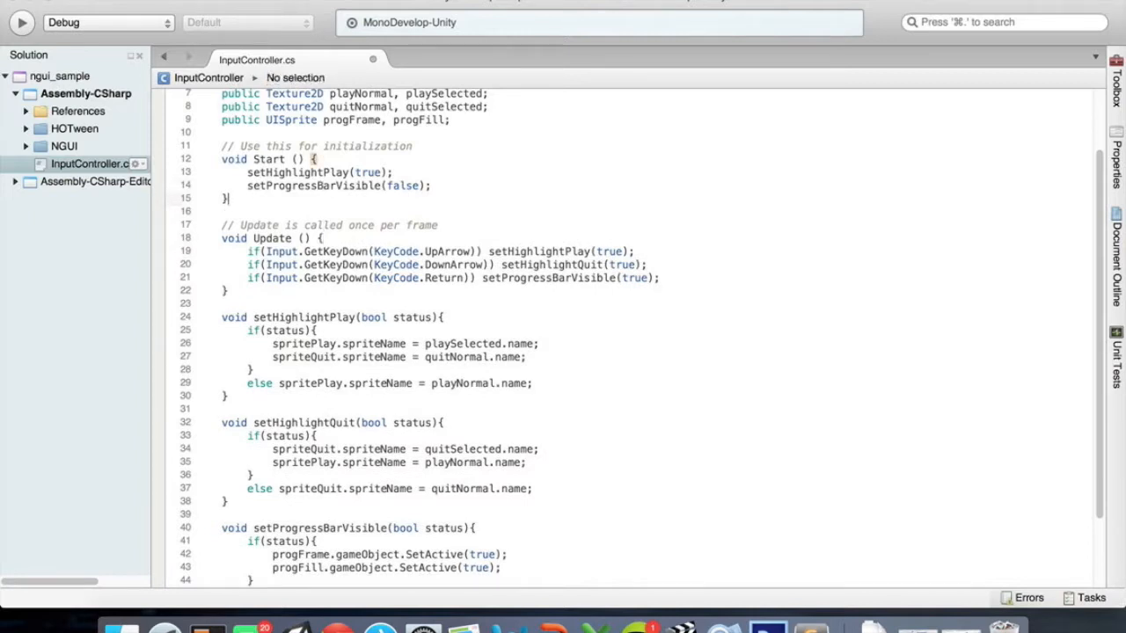
pyautogui.press('Down')
pyautogui.press('Down')
pyautogui.press('Down')
pyautogui.press('Down')
pyautogui.press('Down')
pyautogui.press('Down')
pyautogui.press('Down')
pyautogui.press('Down')
pyautogui.press('Down')
pyautogui.press('Down')
pyautogui.press('Down')
pyautogui.press('Down')
pyautogui.press('Down')
pyautogui.press('Down')
pyautogui.press('Down')
pyautogui.press('Down')
pyautogui.press('Down')
pyautogui.press('Down')
pyautogui.press('Down')
pyautogui.press('Down')
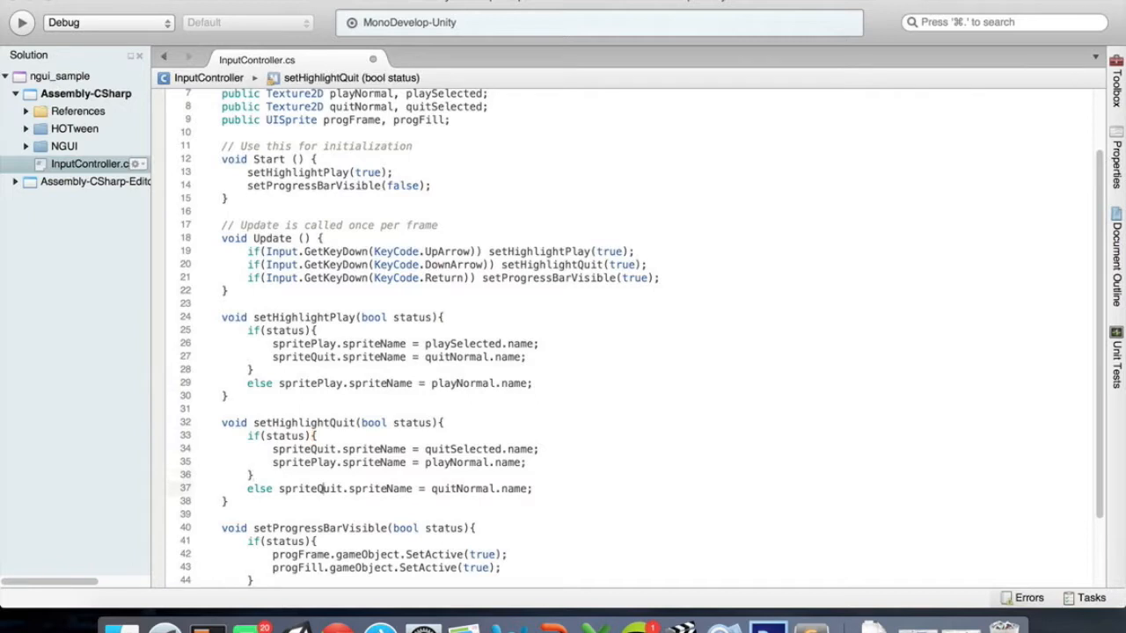
pyautogui.press('Up')
pyautogui.press('Up')
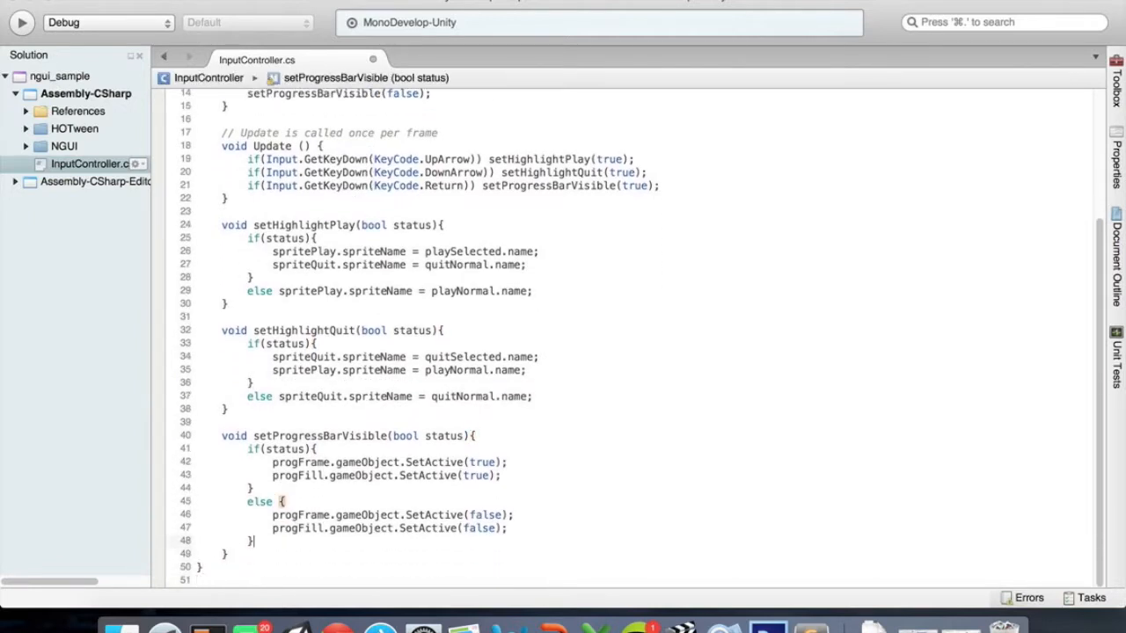
pyautogui.press('Return')
pyautogui.press('Return')
pyautogui.write('v')
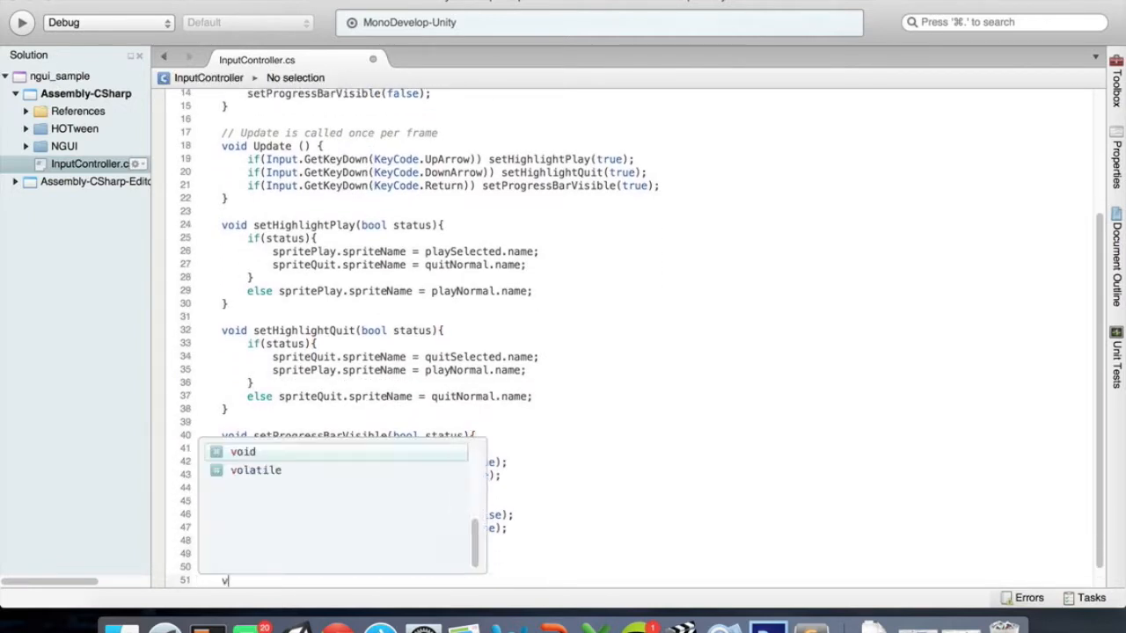
pyautogui.write('oid setProgressBarValue(')
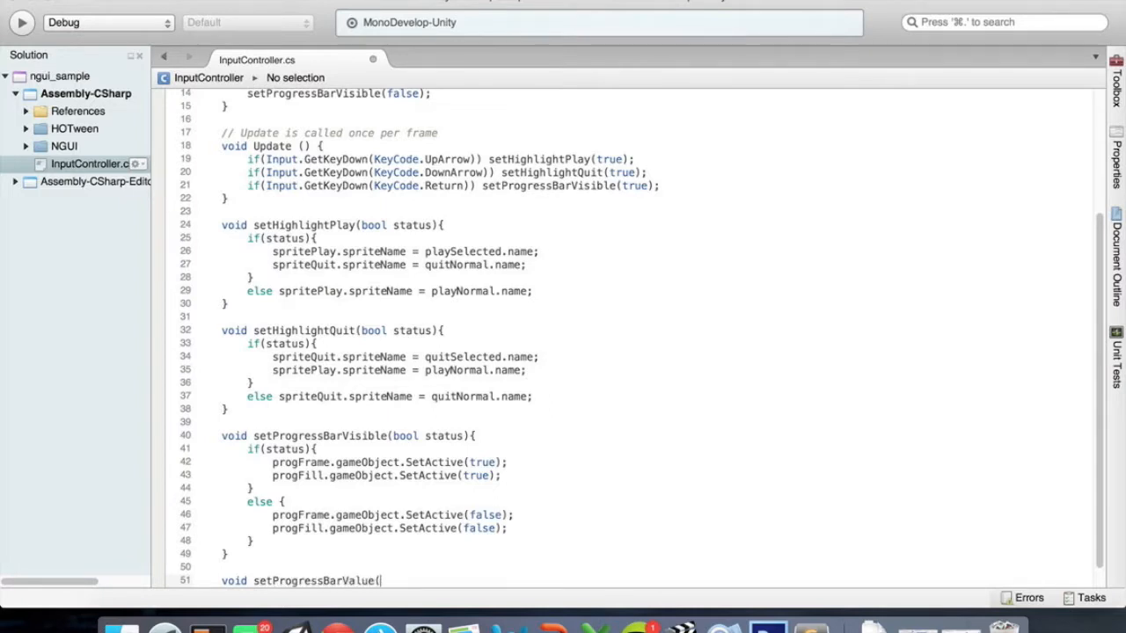
pyautogui.write('floa')
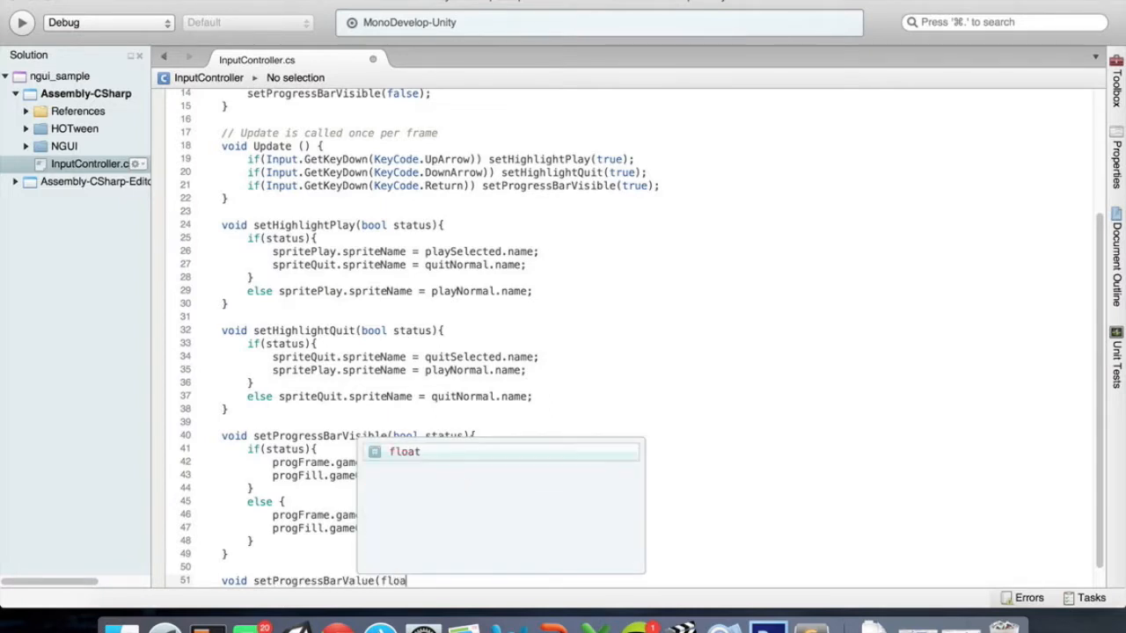
pyautogui.write('t value){')
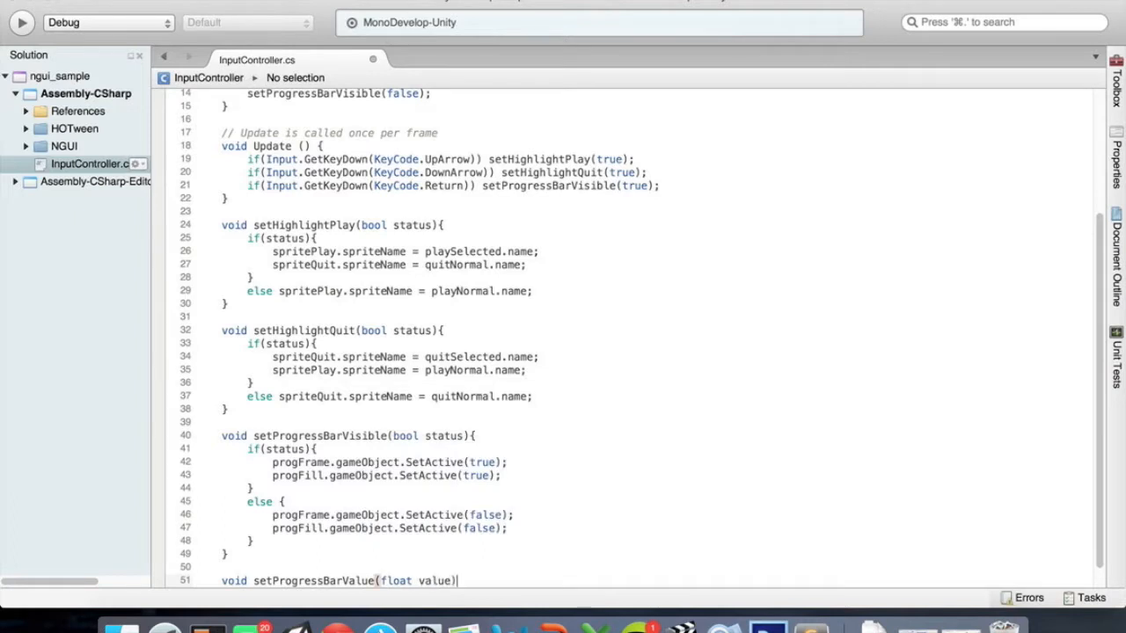
pyautogui.press('Return')
pyautogui.write('}')
pyautogui.press('Return')
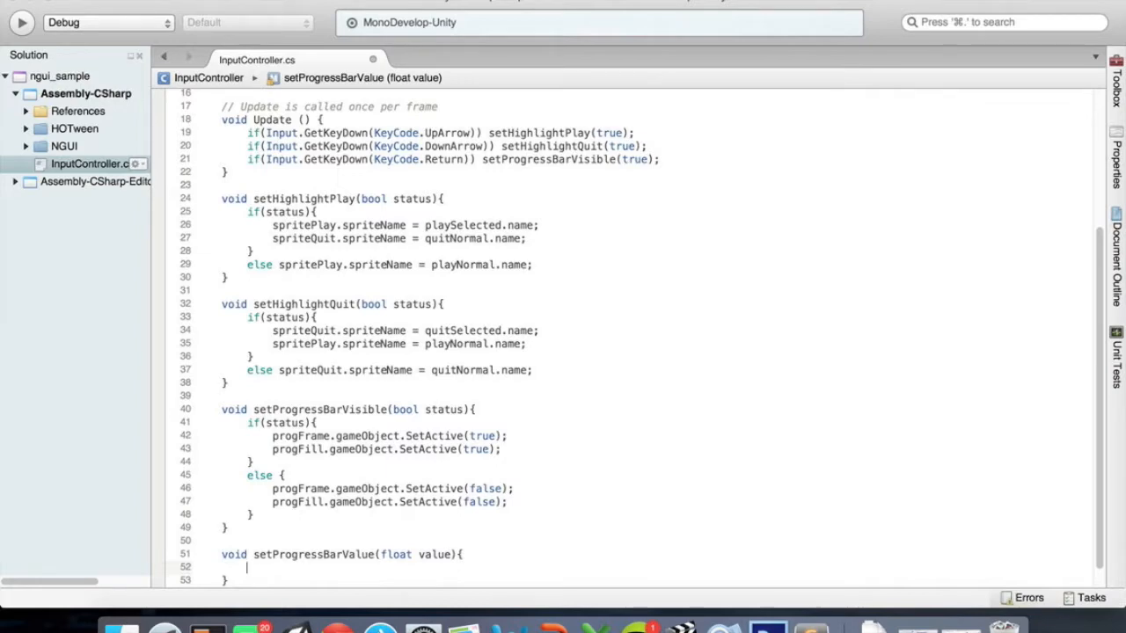
# Switch to Unity and set the Fill Amount of the pgBar_fill sprite to 0
pyautogui.press('super+Tab')
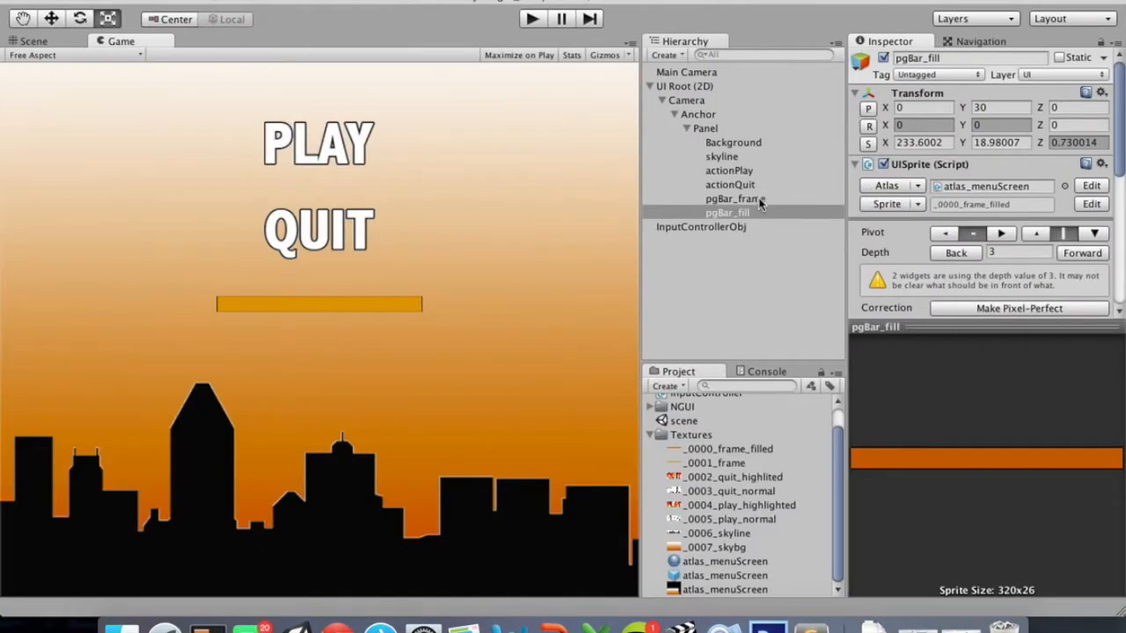
pyautogui.scroll(-5, 901, 224)
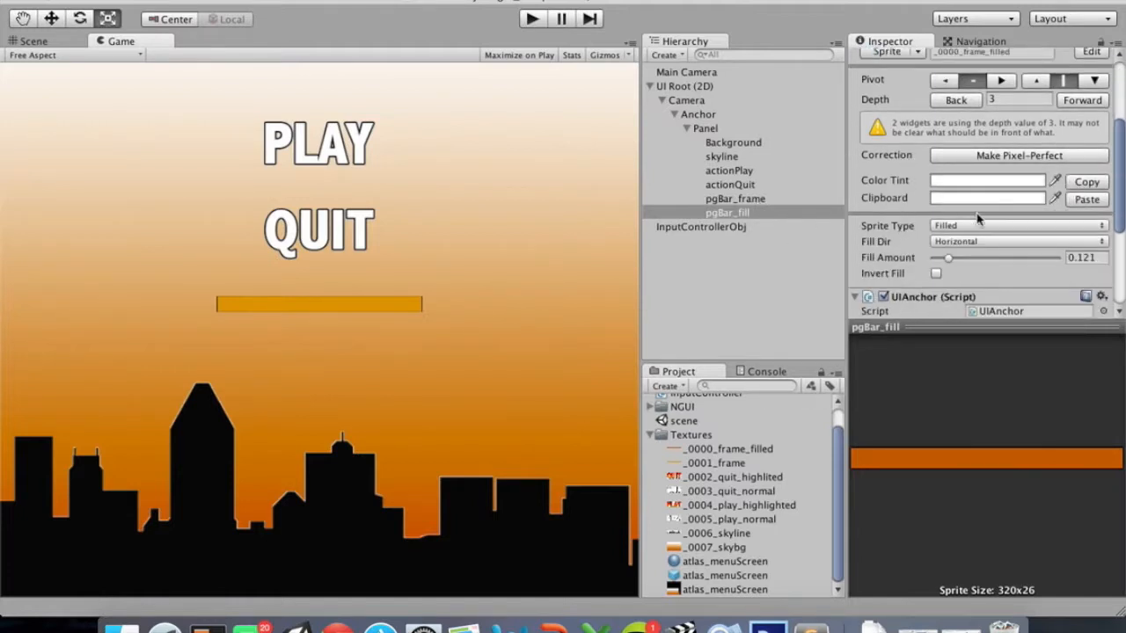
pyautogui.scroll(-4, 974, 219)
pyautogui.scroll(3, 976, 218)
pyautogui.scroll(3, 976, 218)
pyautogui.scroll(-3, 974, 218)
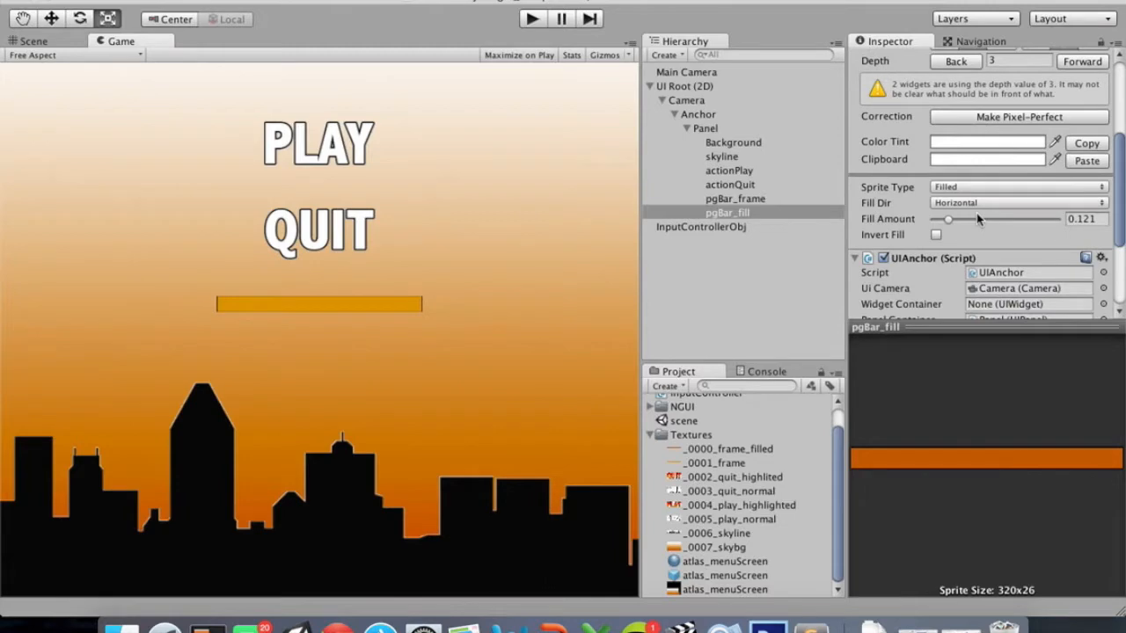
pyautogui.moveTo(950, 220)
pyautogui.mouseDown()
pyautogui.moveTo(982, 224)
pyautogui.moveTo(932, 223)
pyautogui.mouseUp()
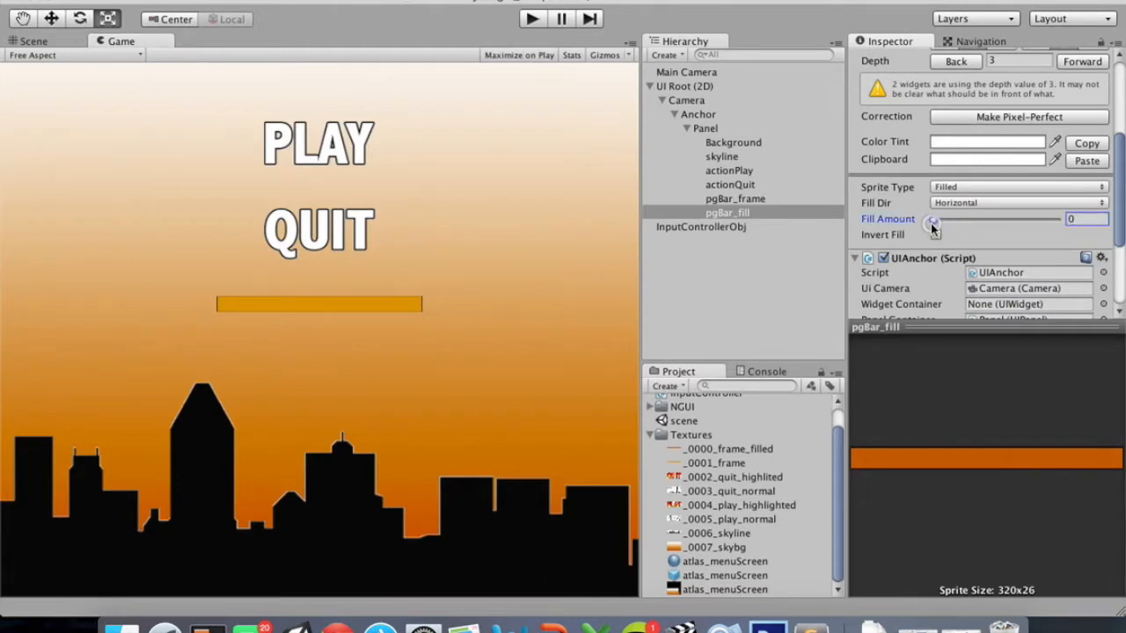
# Show the Scene view, toggle pgBar_fill off and back on, and raise its depth to 5
pyautogui.scroll(5, 934, 224)
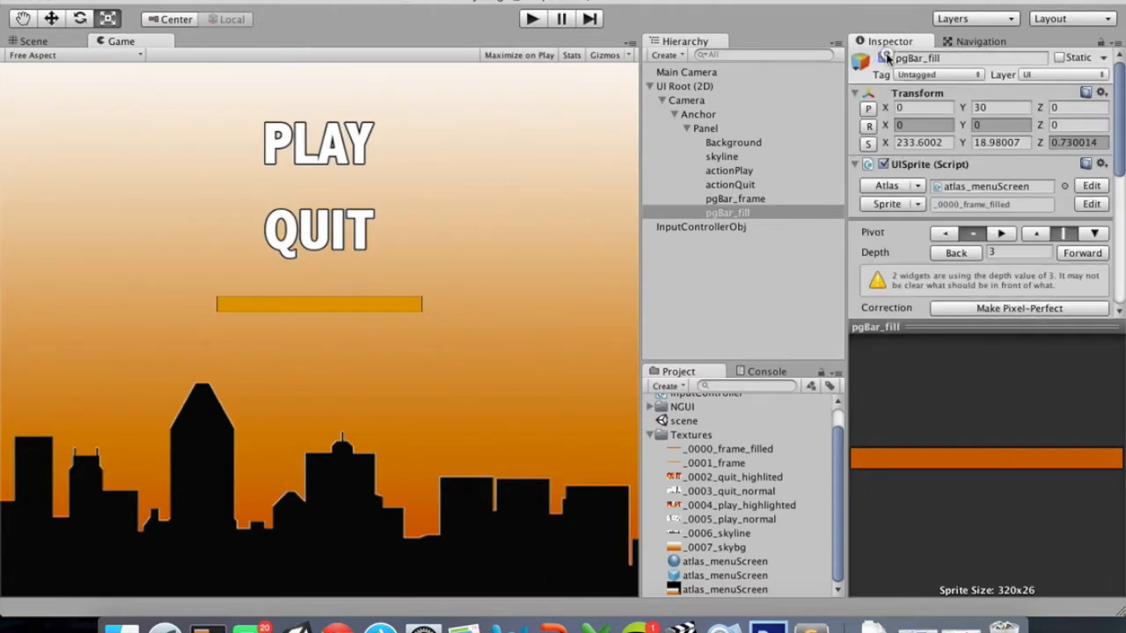
pyautogui.click(26, 41)
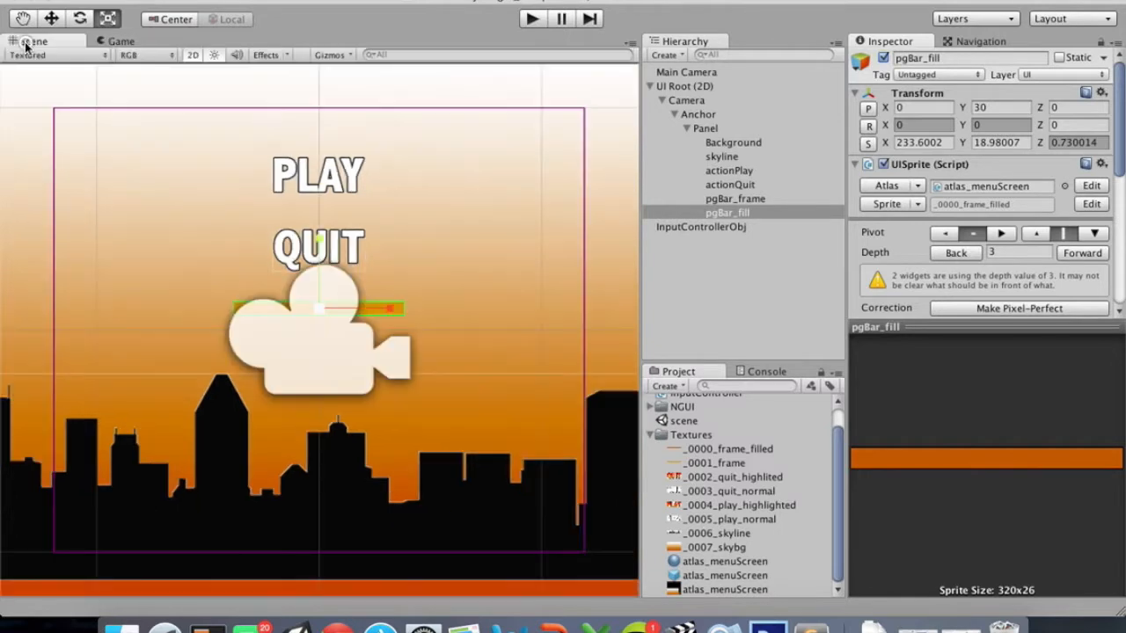
pyautogui.click(883, 57)
pyautogui.click(883, 57)
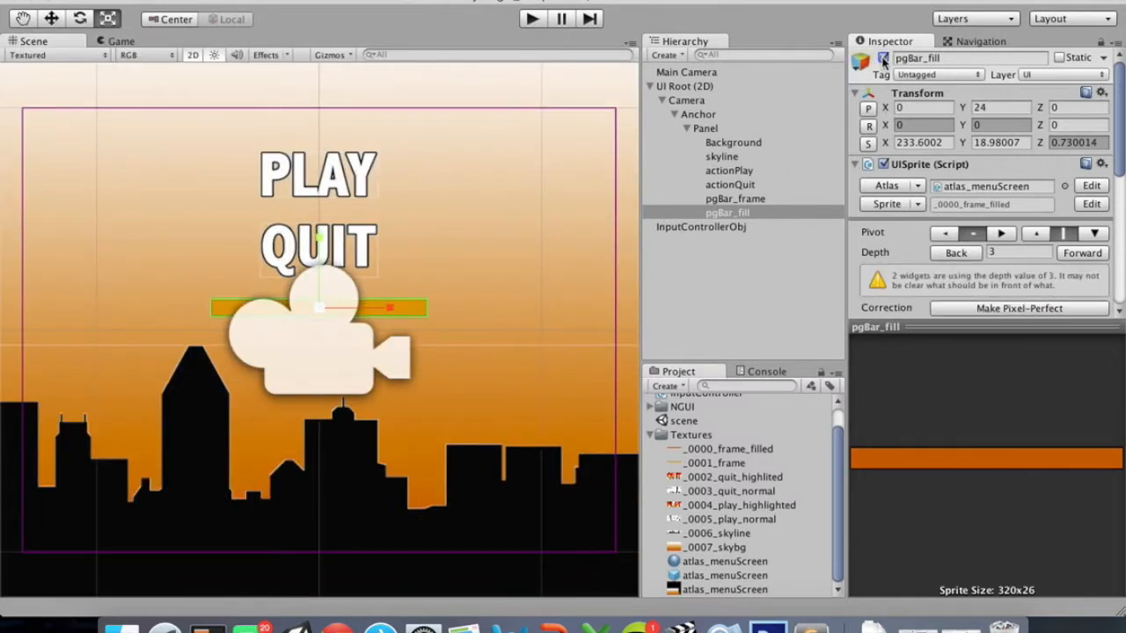
pyautogui.click(1095, 255)
pyautogui.click(1095, 254)
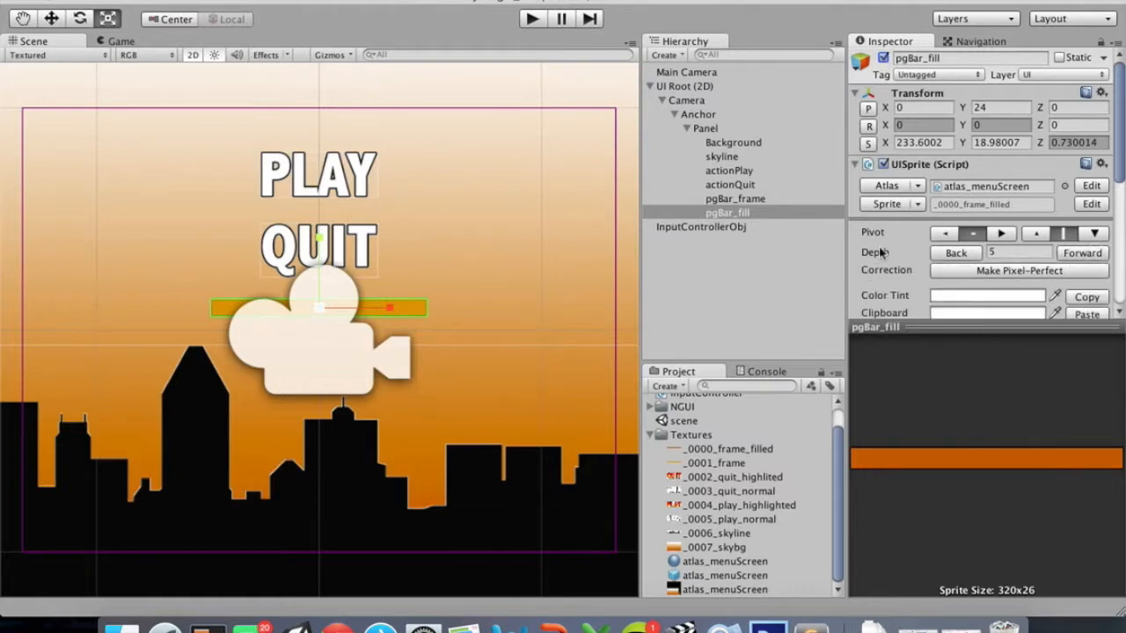
# Lower the depth of the pgBar_frame sprite to 2
pyautogui.click(735, 199)
pyautogui.scroll(6, 377, 302)
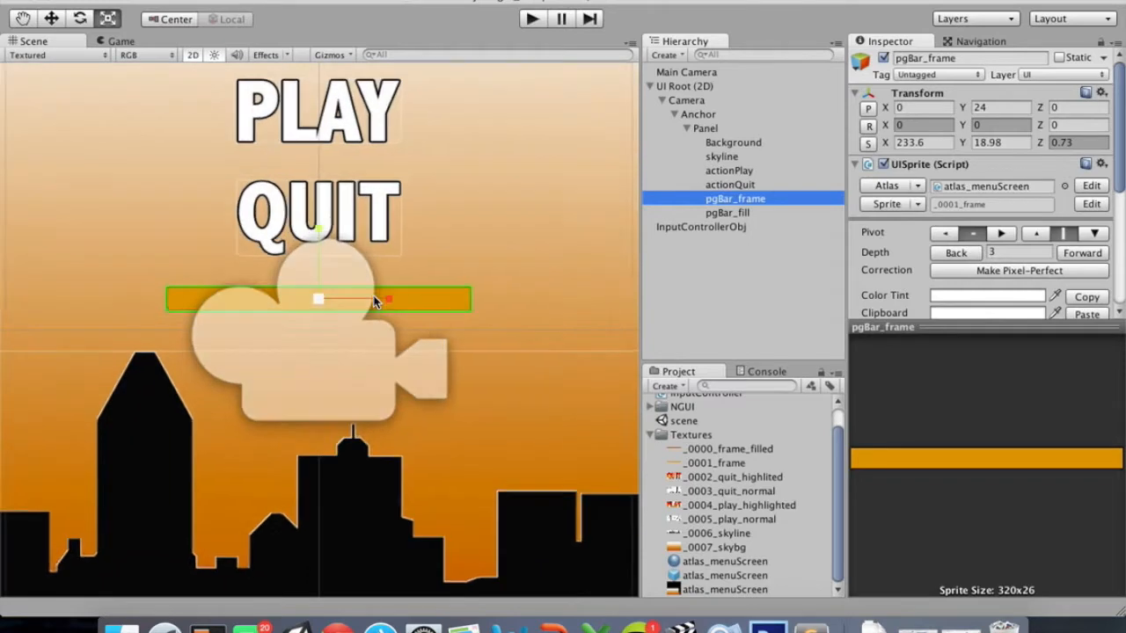
pyautogui.scroll(-4, 377, 302)
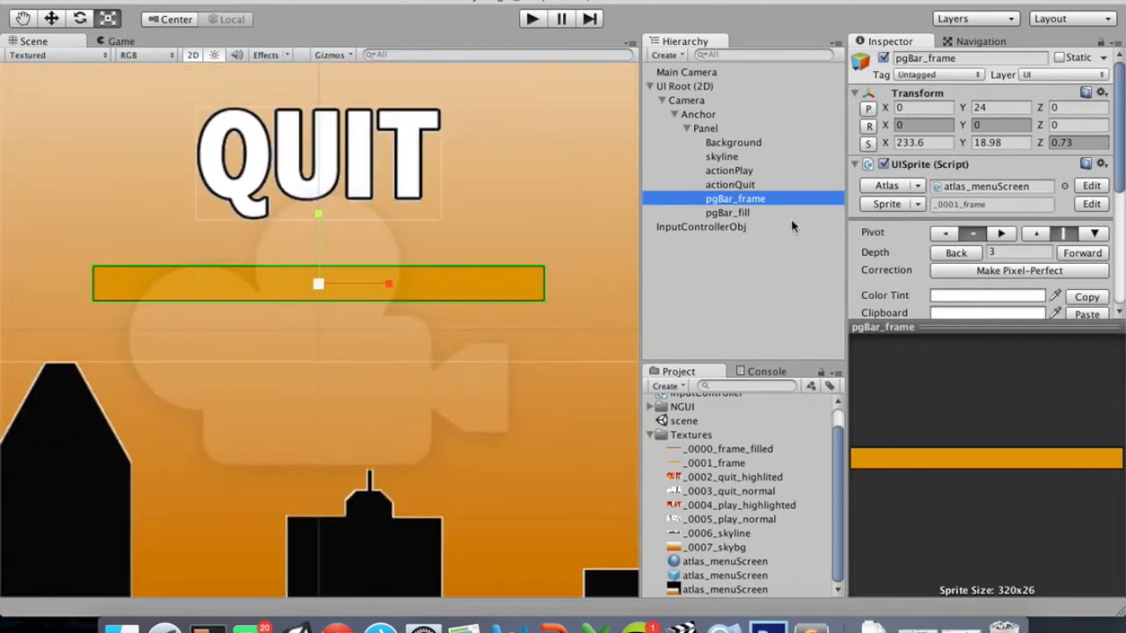
pyautogui.click(955, 253)
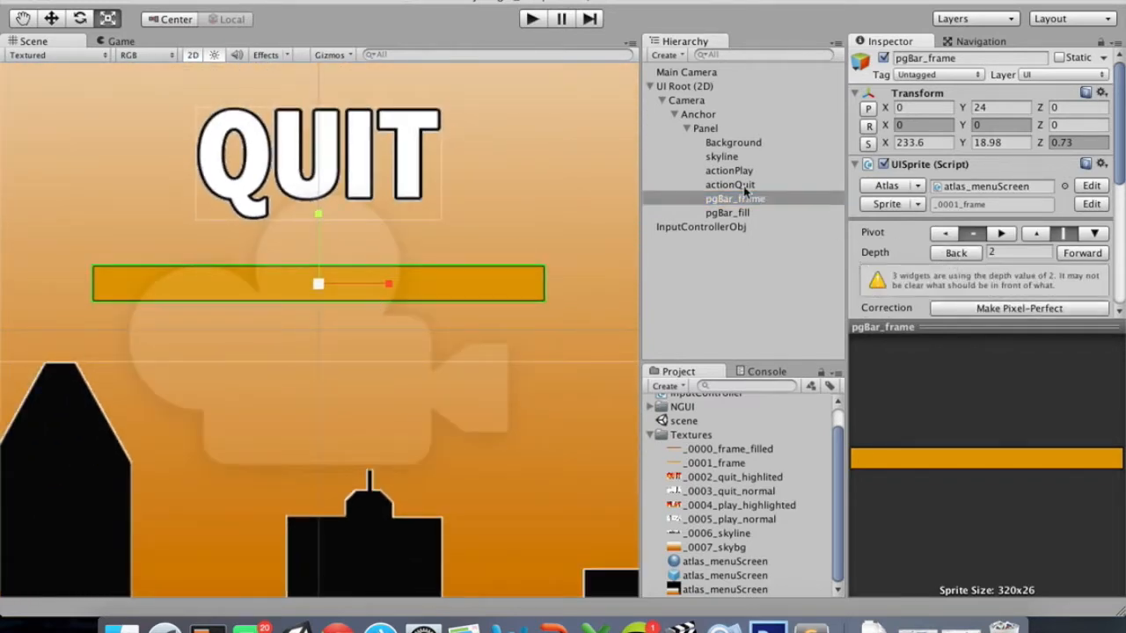
pyautogui.scroll(-5, 972, 241)
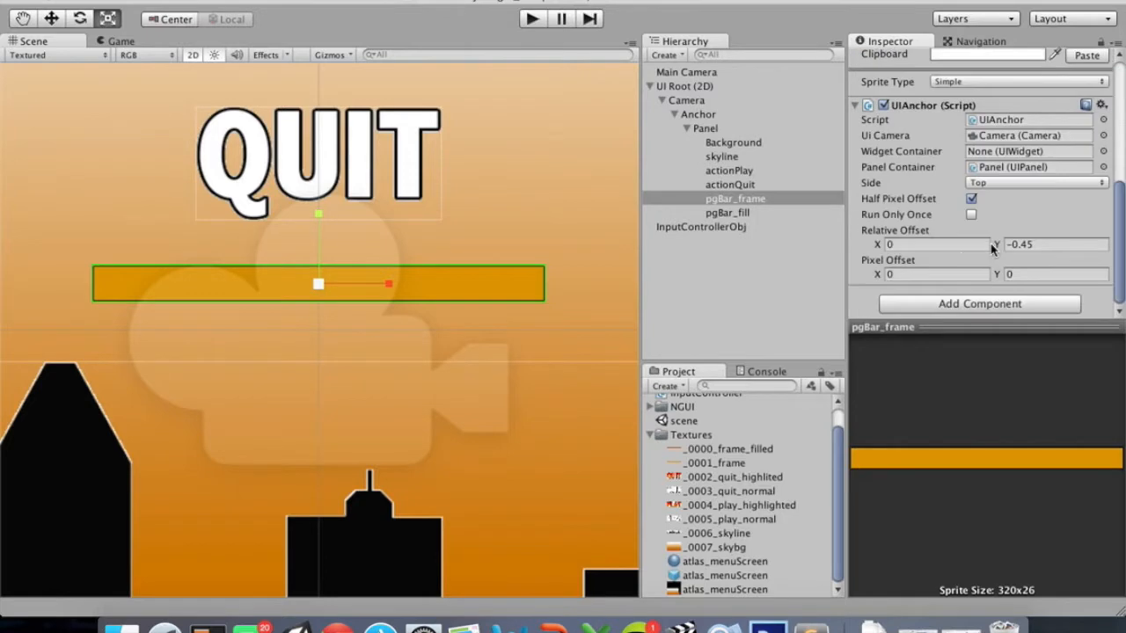
# Raise the Fill Amount of the pgBar_fill sprite to 0.191 and on to 0.333
pyautogui.click(737, 212)
pyautogui.scroll(-1, 933, 244)
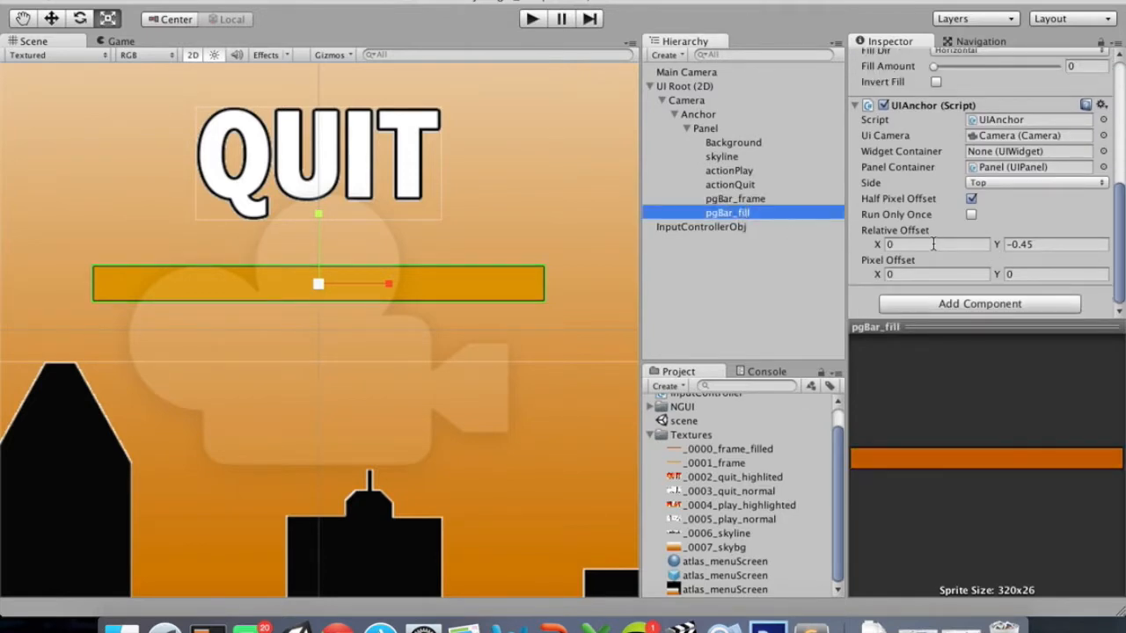
pyautogui.moveTo(933, 67); pyautogui.dragTo(958, 85)
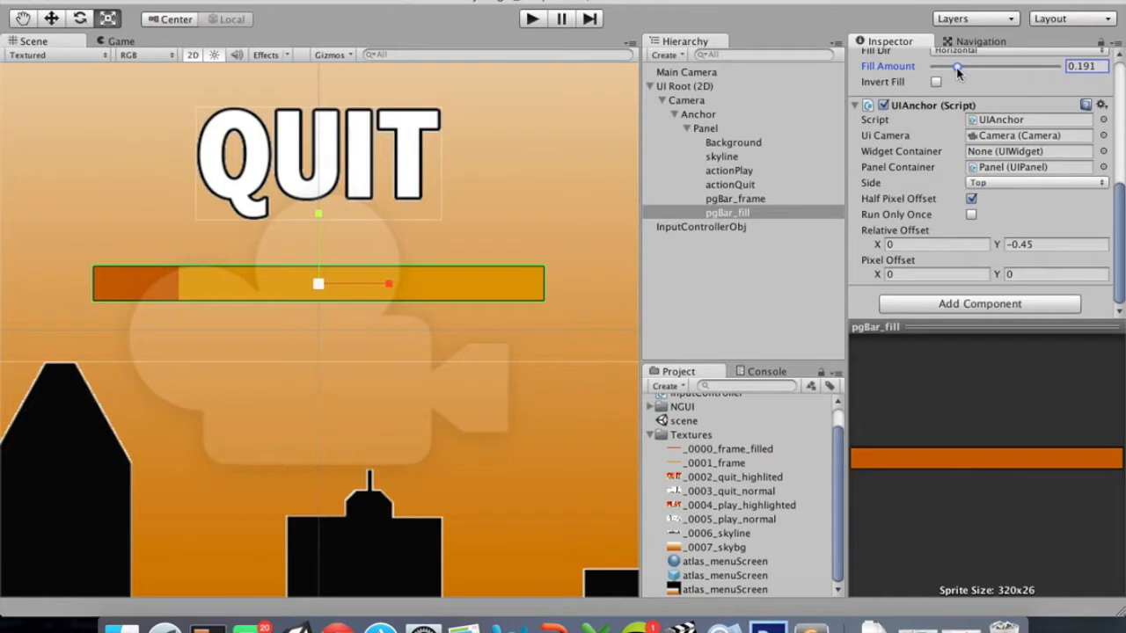
pyautogui.moveTo(959, 71)
pyautogui.mouseDown()
pyautogui.moveTo(936, 75)
pyautogui.moveTo(1051, 72)
pyautogui.moveTo(944, 76)
pyautogui.moveTo(974, 74)
pyautogui.mouseUp()
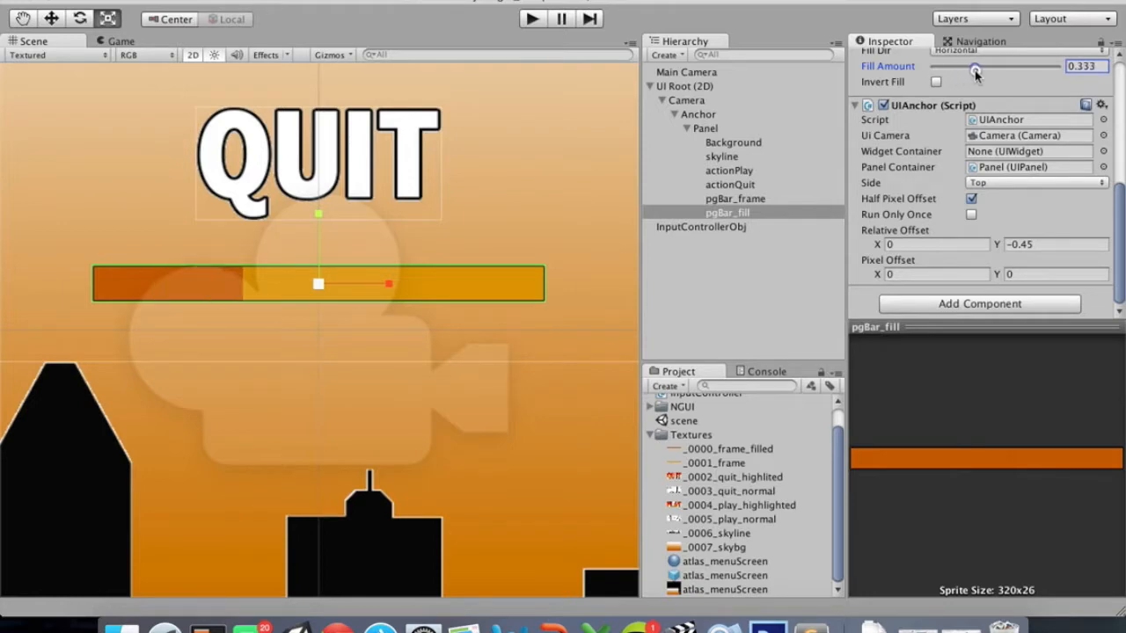
pyautogui.scroll(2, 513, 297)
pyautogui.scroll(-8, 514, 298)
pyautogui.scroll(1, 513, 297)
# Switch to MonoDevelop, write progFill.fillAmount = value; inside the setProgressBarValue method, and save the script
pyautogui.hotkey('ctrl', 'Right')
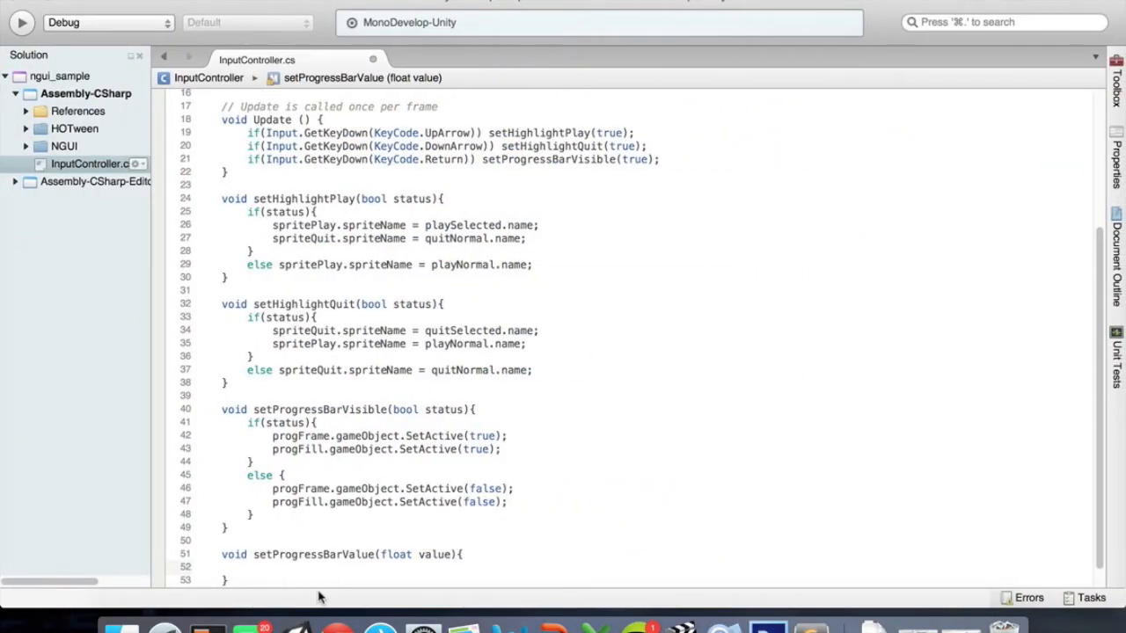
pyautogui.scroll(3, 321, 347)
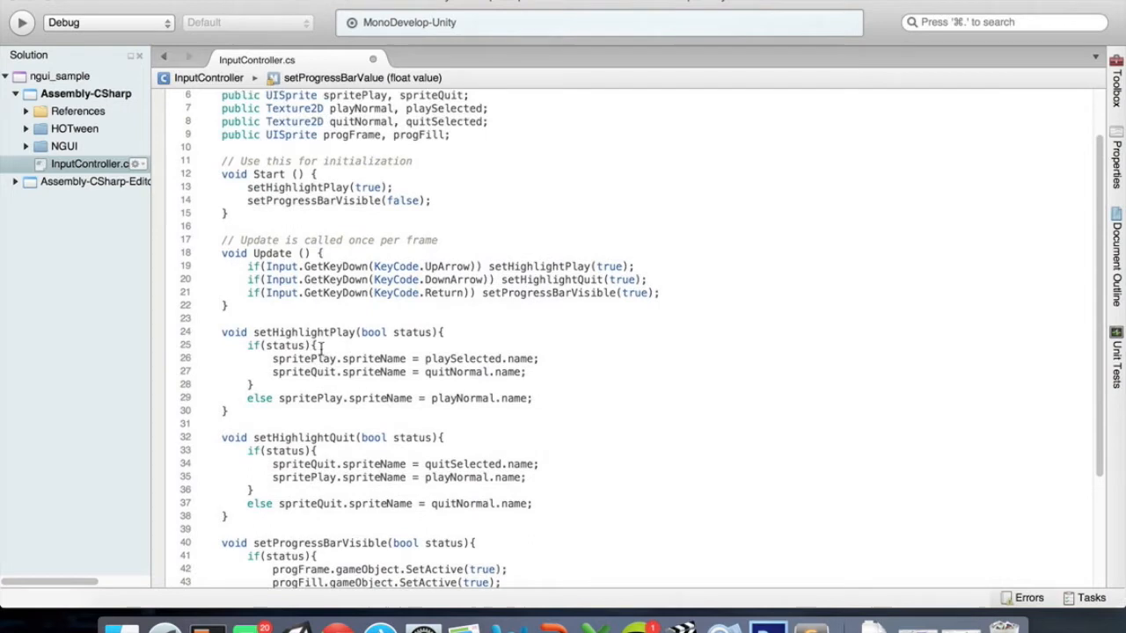
pyautogui.scroll(-4, 321, 347)
pyautogui.write('progF')
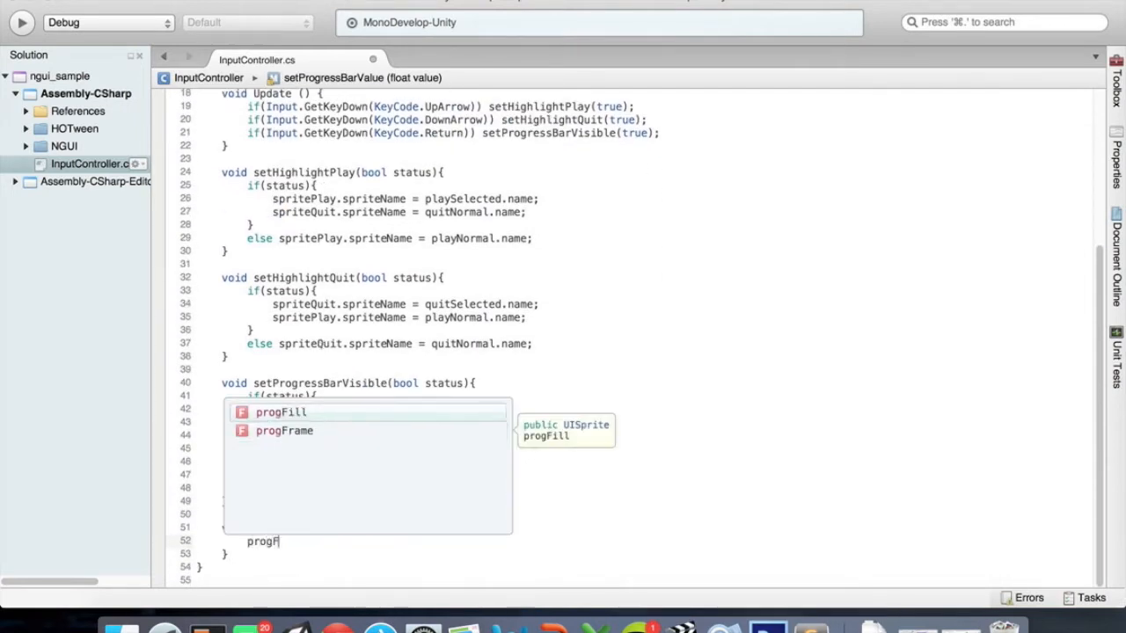
pyautogui.press('Return')
pyautogui.write('.fil')
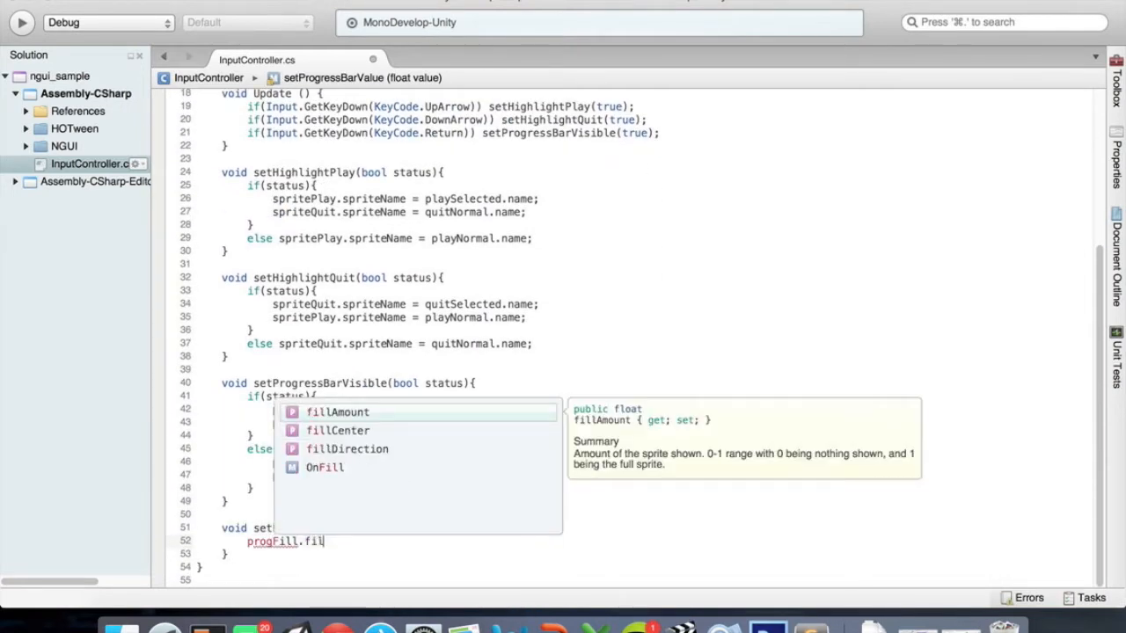
pyautogui.press('Return')
pyautogui.write('= value;')
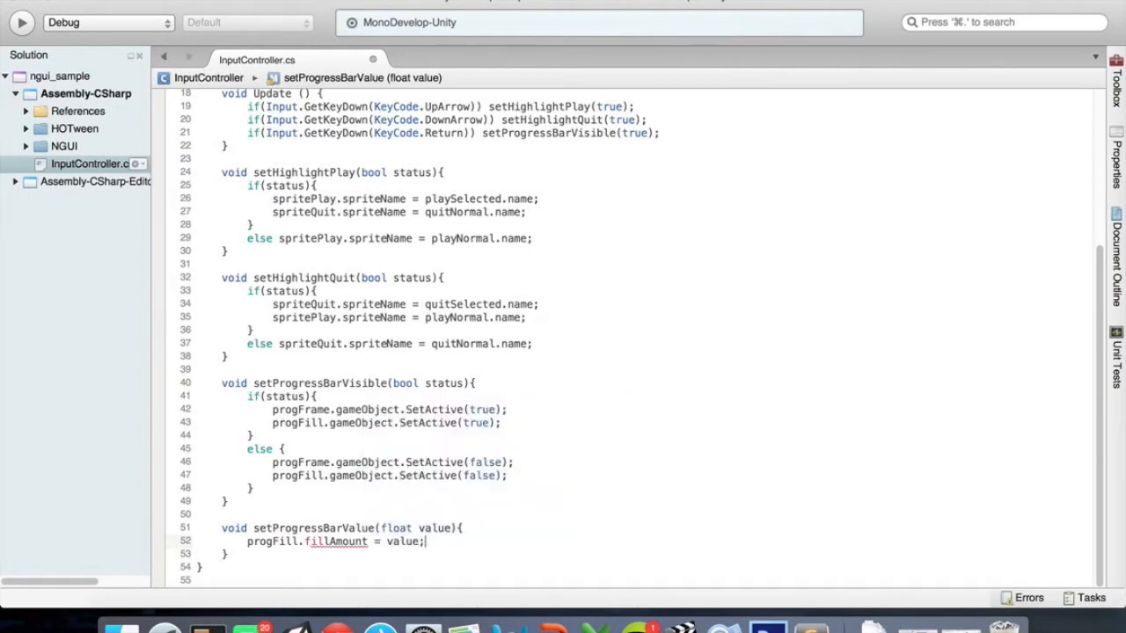
pyautogui.press('super+s')
# Add the call setProgressBarValue(0); at the end of the Start method and save the script
pyautogui.scroll(6, 519, 267)
pyautogui.click(472, 267)
pyautogui.press('Return')
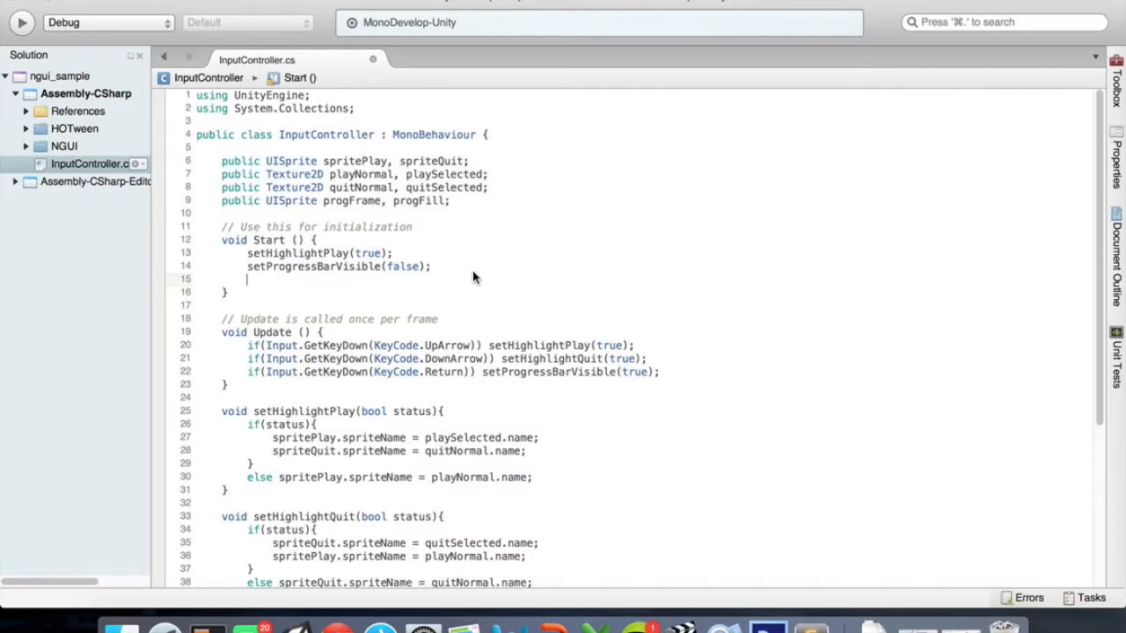
pyautogui.write('setProgre')
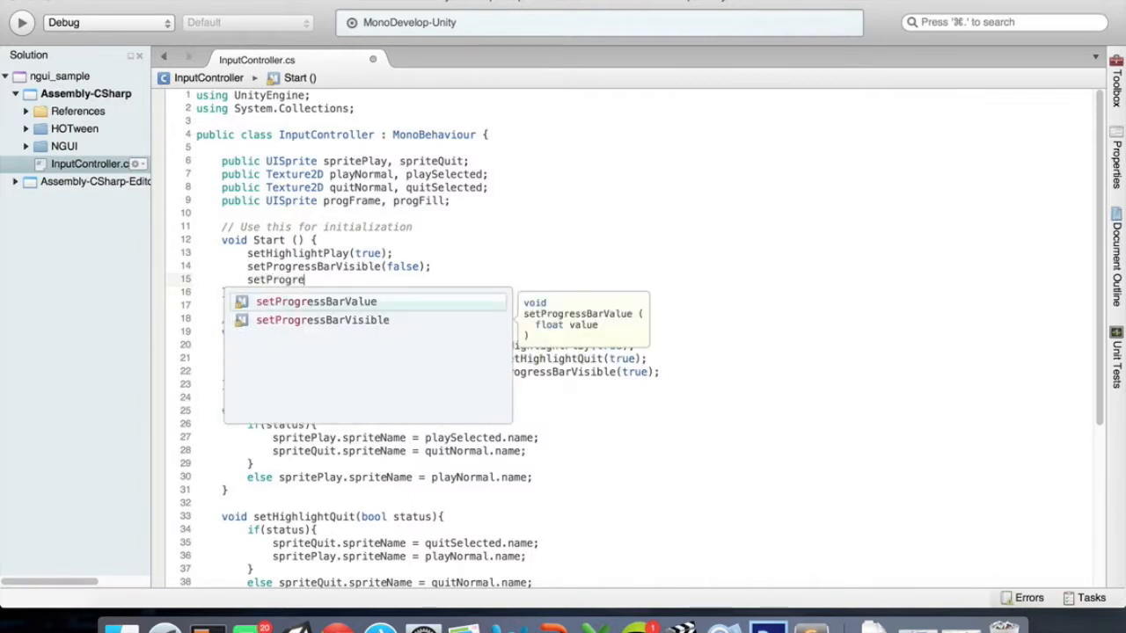
pyautogui.press('Escape')
pyautogui.write('ssBarValue(')
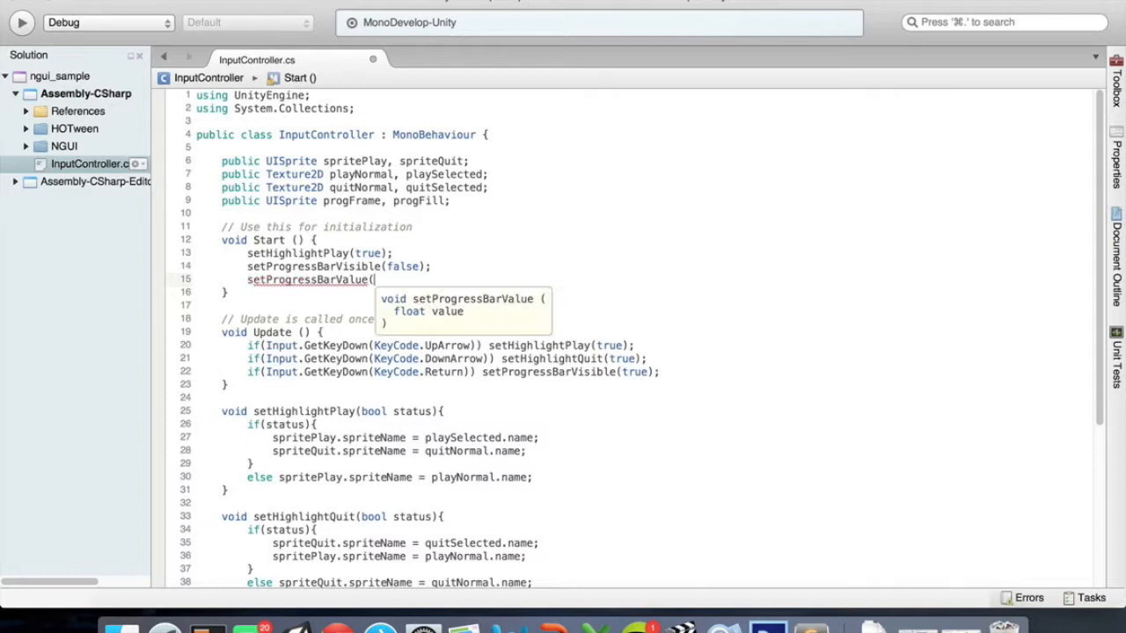
pyautogui.write('0);')
pyautogui.press('super+s')
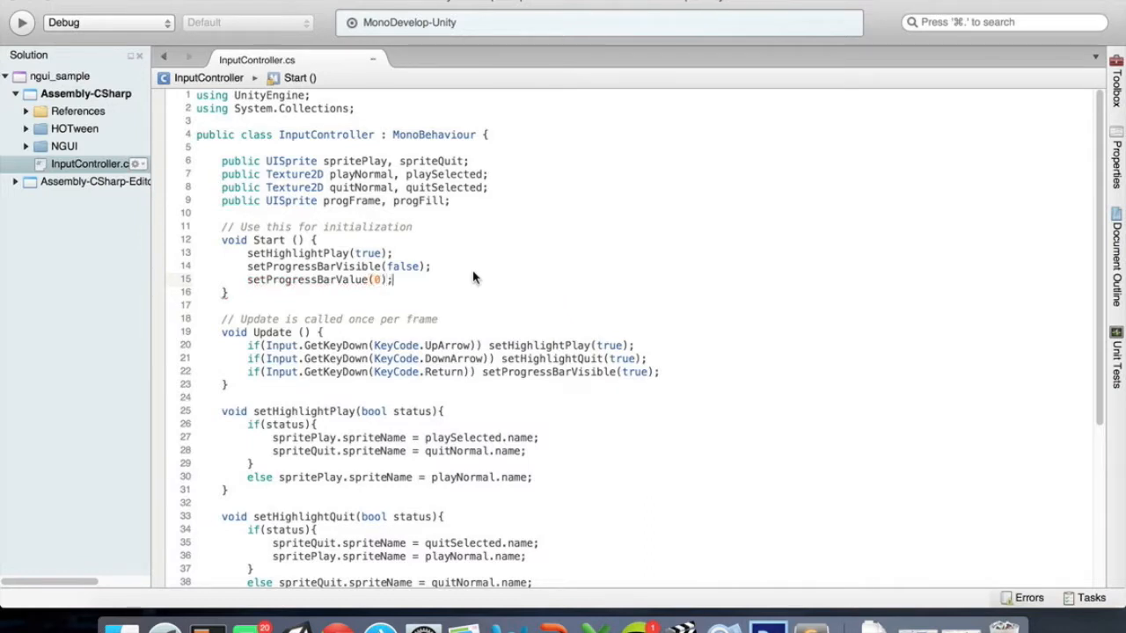
# Enclose the Return key check's setProgressBarVisible(true) call in a braced block on its own indented line and save the script
pyautogui.click(476, 372)
pyautogui.press('Right')
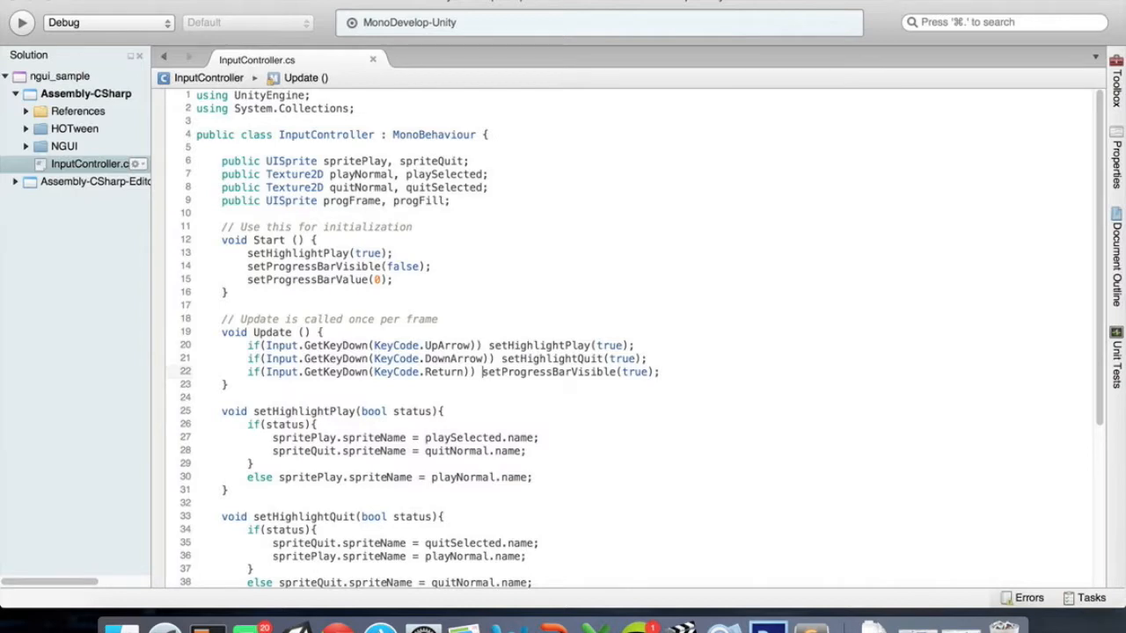
pyautogui.press('BackSpace')
pyautogui.write('{')
pyautogui.press('Return')
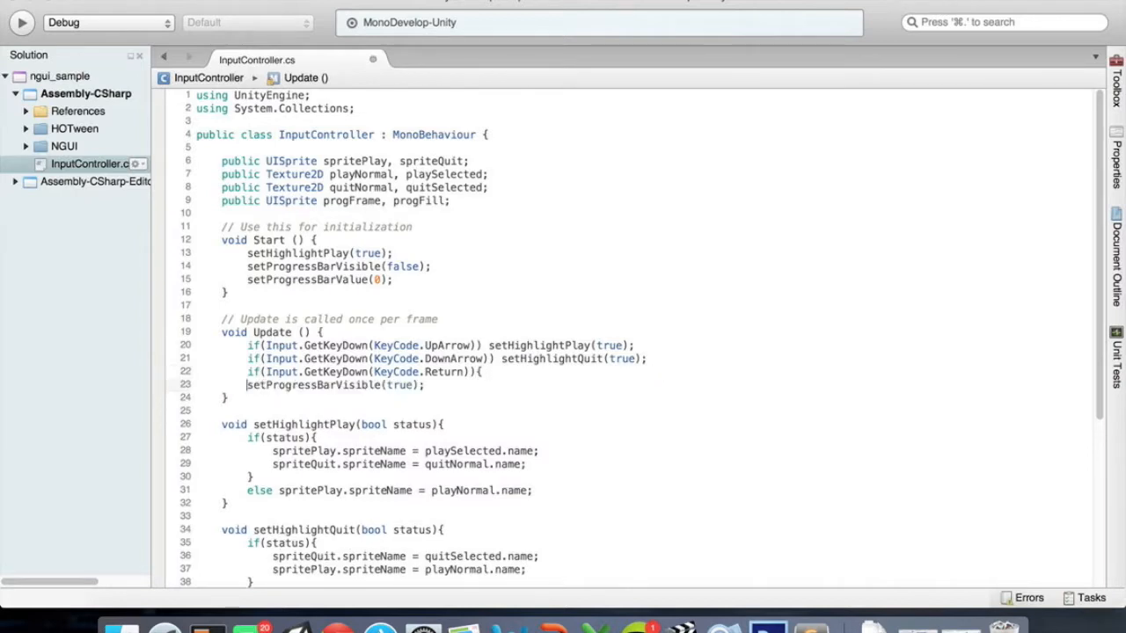
pyautogui.press('Tab')
pyautogui.press('Return')
pyautogui.write('}')
pyautogui.press('BackSpace')
pyautogui.press('Up')
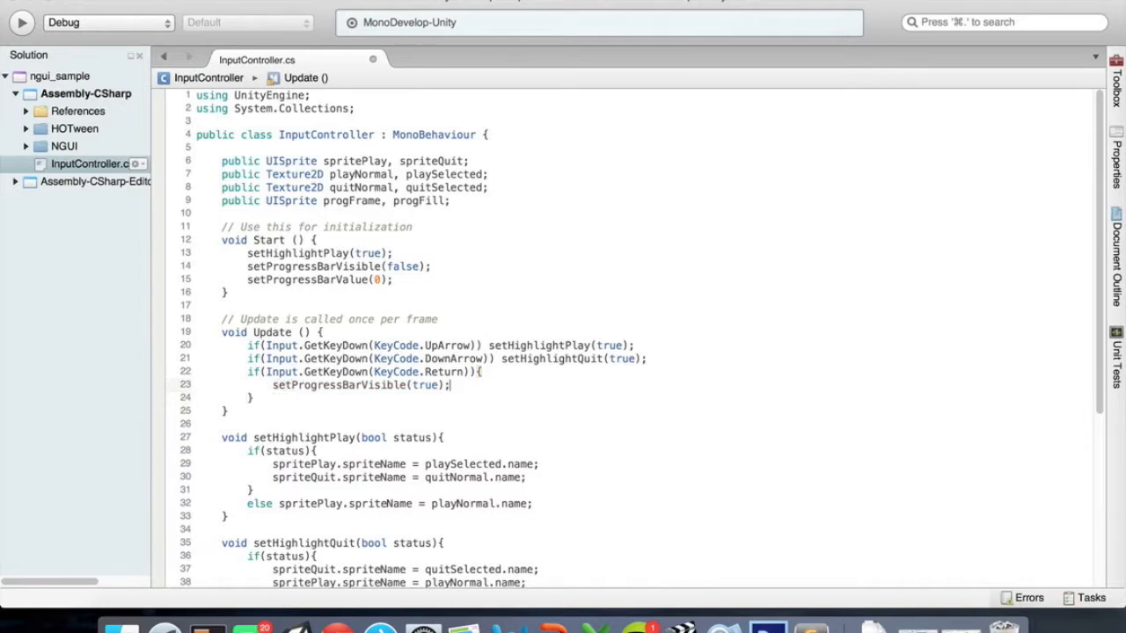
pyautogui.press('Down')
pyautogui.press('Up')
pyautogui.press('Up')
pyautogui.press('super+Right')
pyautogui.press('super+s')
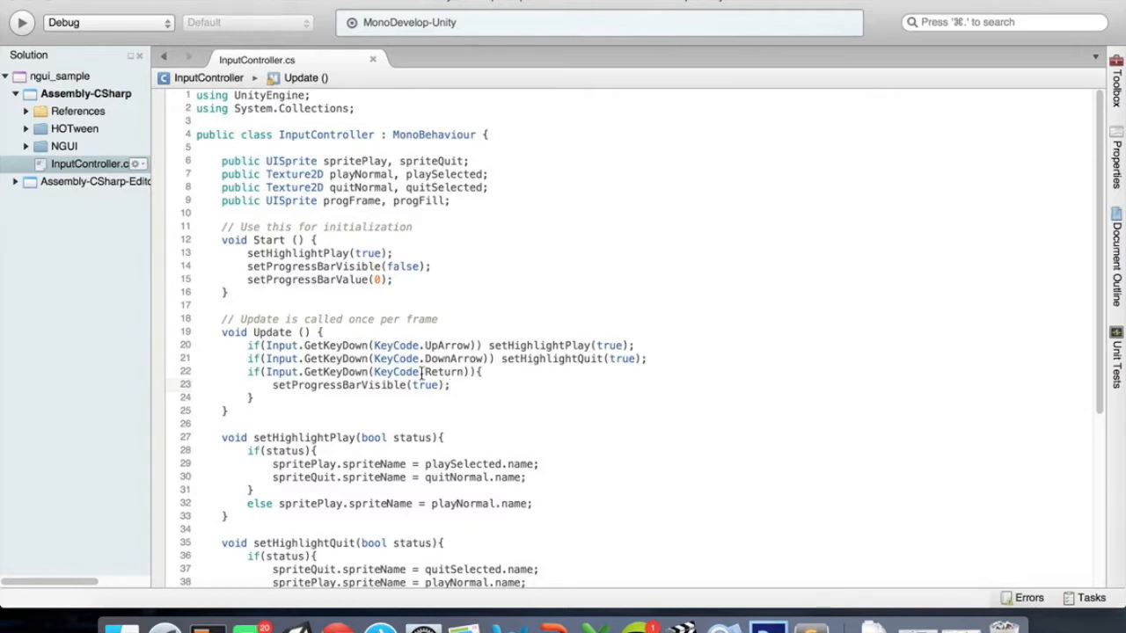
# Declare the field bool isReturnPressed = false; below the progFrame and progFill declaration, with blank lines around it
pyautogui.click(458, 212)
pyautogui.press('Return')
pyautogui.press('Return')
pyautogui.press('Up')
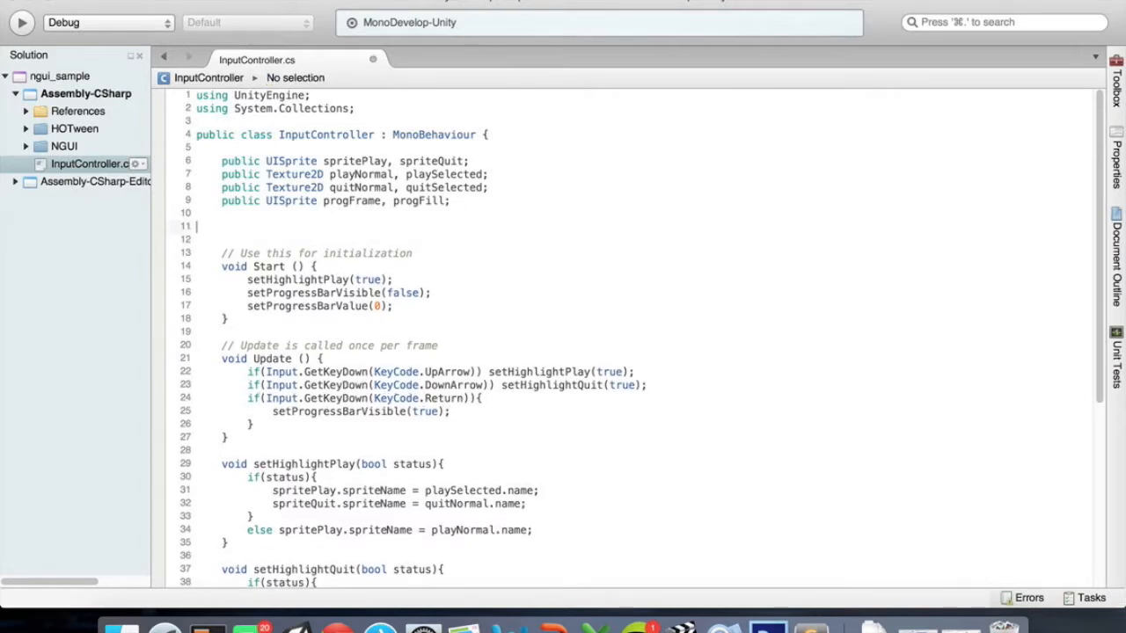
pyautogui.write('bool isRet')
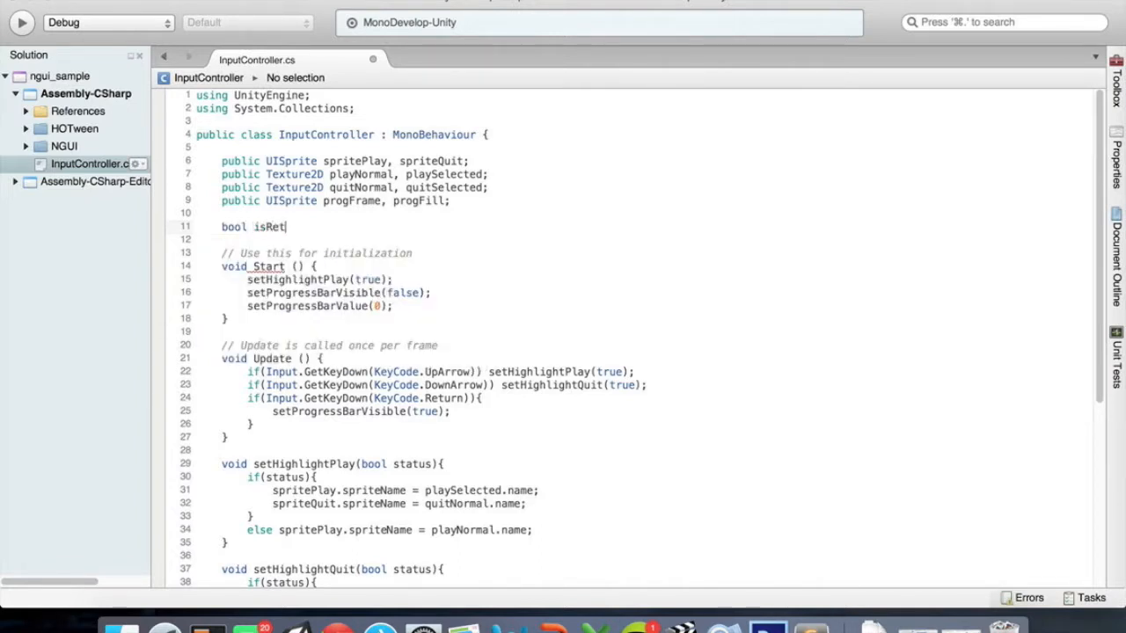
pyautogui.write('urnPressed = false;')
# Insert isReturnPressed = true; as the first line of the Return key check's block
pyautogui.click(483, 399)
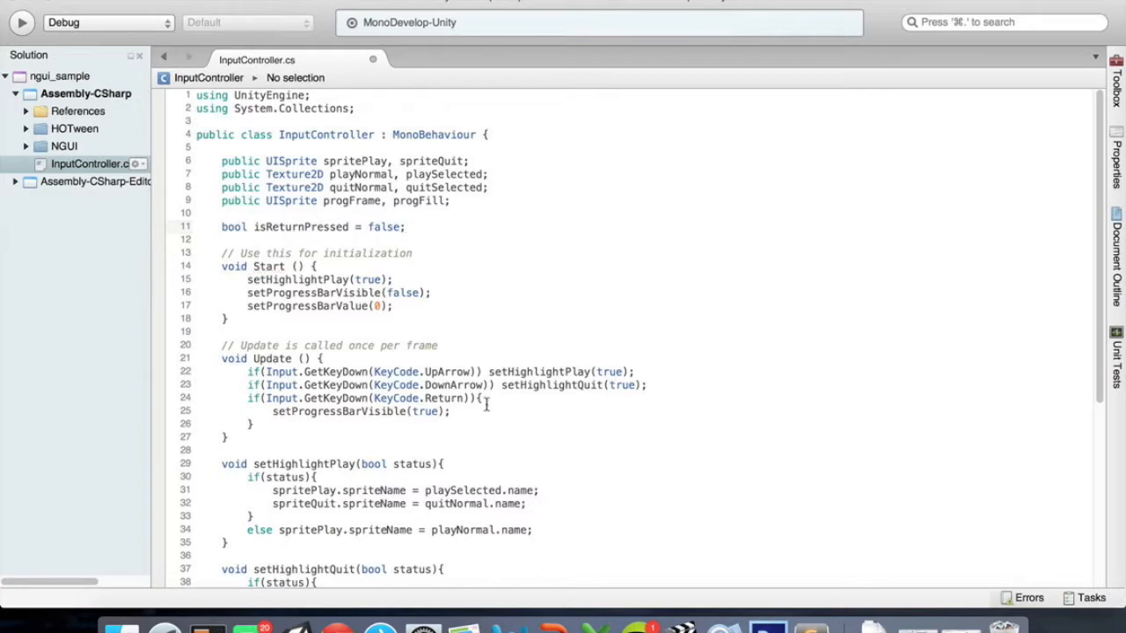
pyautogui.press('Return')
pyautogui.press('Tab')
pyautogui.write('isReturnPressed = true;')
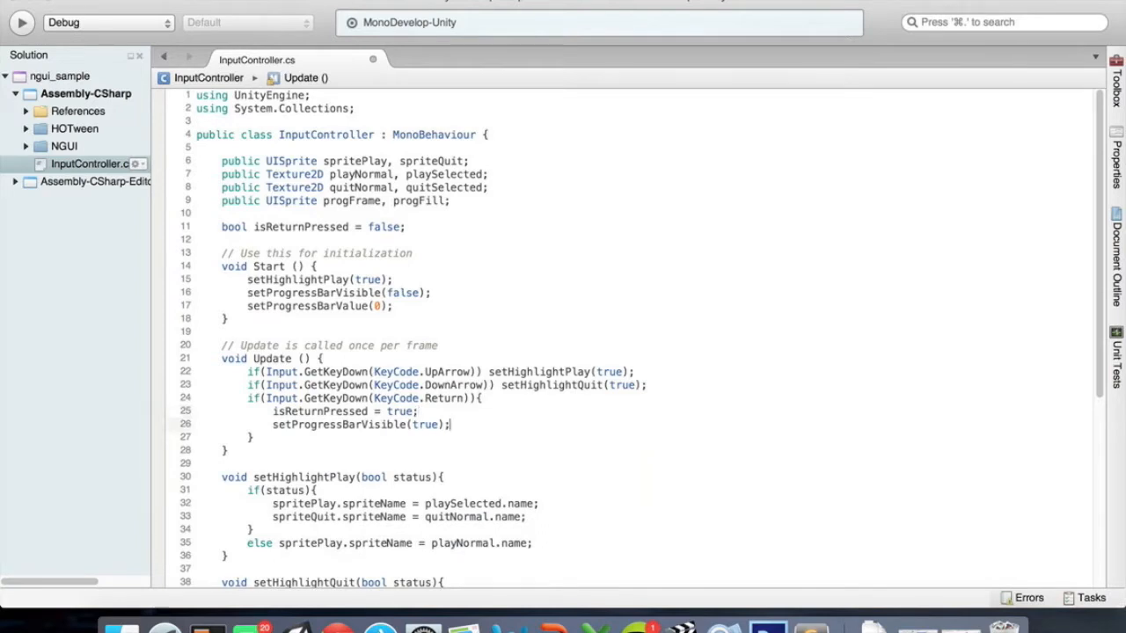
# Move the isReturnPressed = true; line below the setProgressBarVisible(true) call and remove the leftover blank line
pyautogui.press('Up')
pyautogui.press('Up')
pyautogui.press('Down')
pyautogui.hotkey('shift', 'Home')
pyautogui.press('super+c')
pyautogui.press('BackSpace')
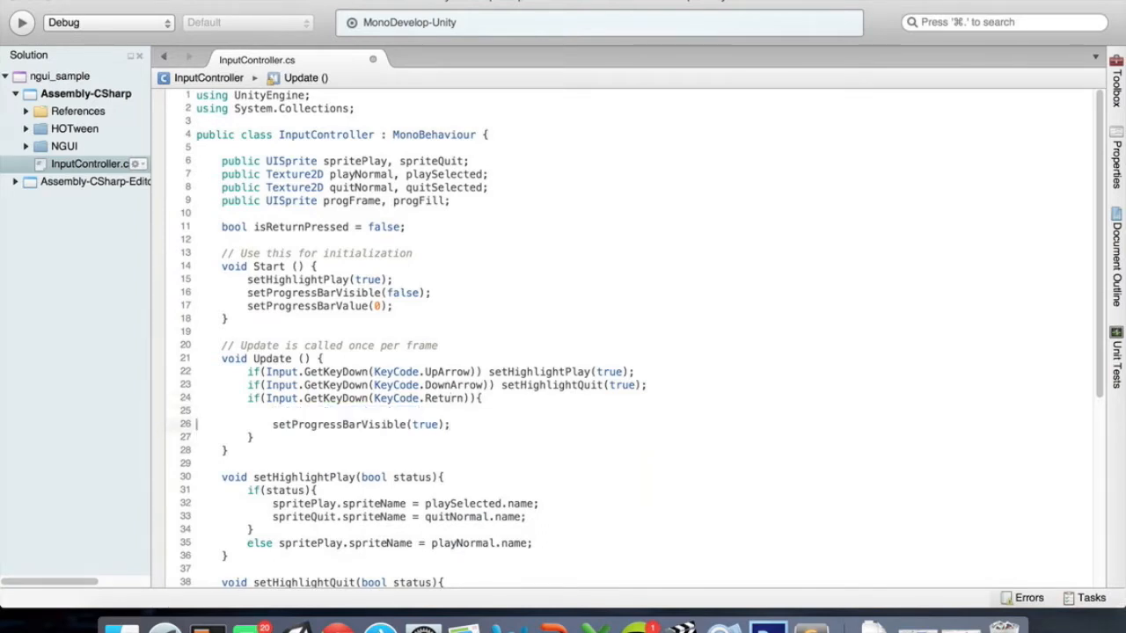
pyautogui.press('Return')
pyautogui.press('super+v')
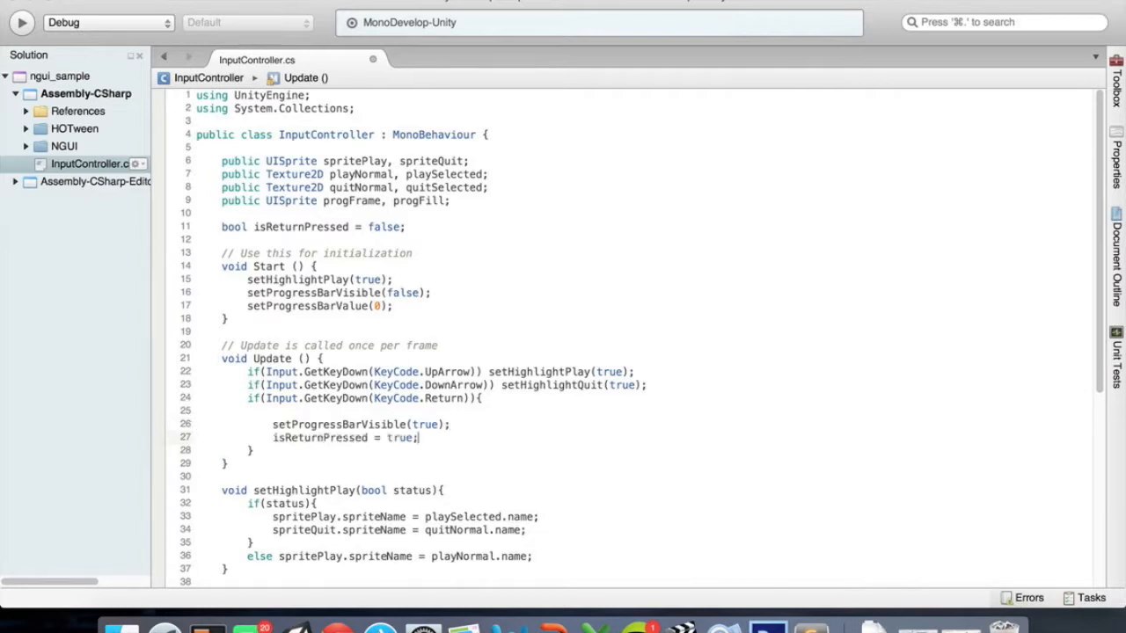
pyautogui.press('Down')
pyautogui.press('BackSpace')
pyautogui.press('BackSpace')
pyautogui.press('BackSpace')
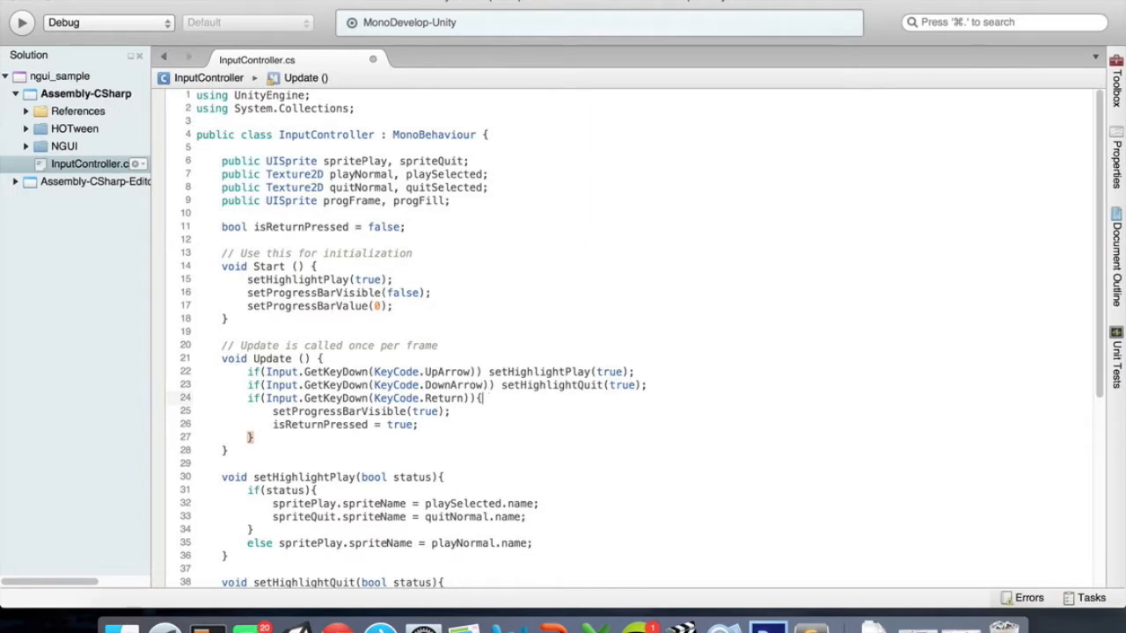
# Extend the Return key check's condition with && !isReturnPressed
pyautogui.press('Left')
pyautogui.press('Left')
pyautogui.write('&& is')
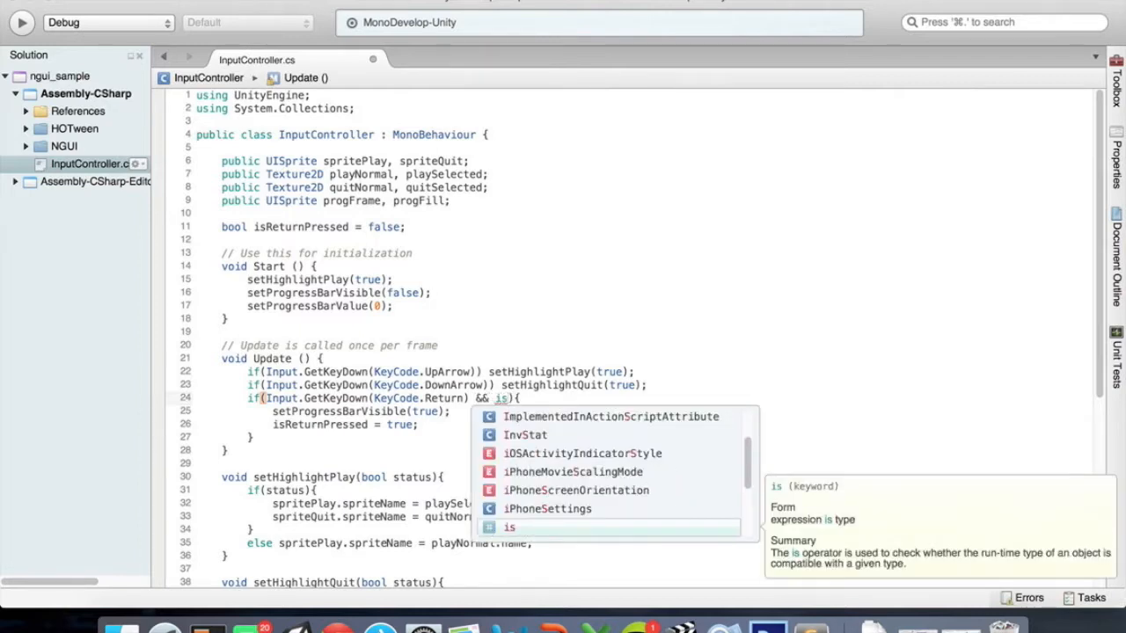
pyautogui.write('R')
pyautogui.press('Down')
pyautogui.press('Return')
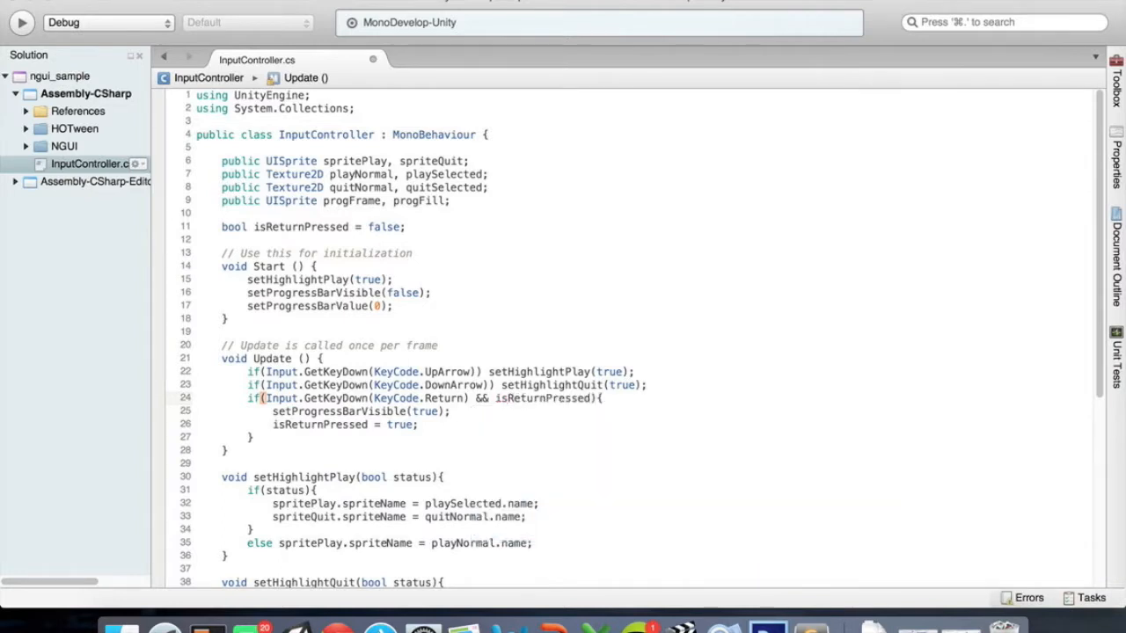
pyautogui.click(495, 399)
pyautogui.write('!')
pyautogui.press('Right')
pyautogui.press('Right')
pyautogui.press('Right')
pyautogui.press('Right')
pyautogui.press('Right')
pyautogui.press('Right')
pyautogui.press('Right')
pyautogui.press('Right')
pyautogui.press('Right')
pyautogui.press('Right')
pyautogui.press('Right')
pyautogui.press('Right')
pyautogui.press('Right')
pyautogui.press('Right')
pyautogui.press('Right')
pyautogui.press('Right')
pyautogui.press('Right')
# Add the comment //startcoroutine below the setProgressBarVisible(true) call in the Return key block
pyautogui.press('Down')
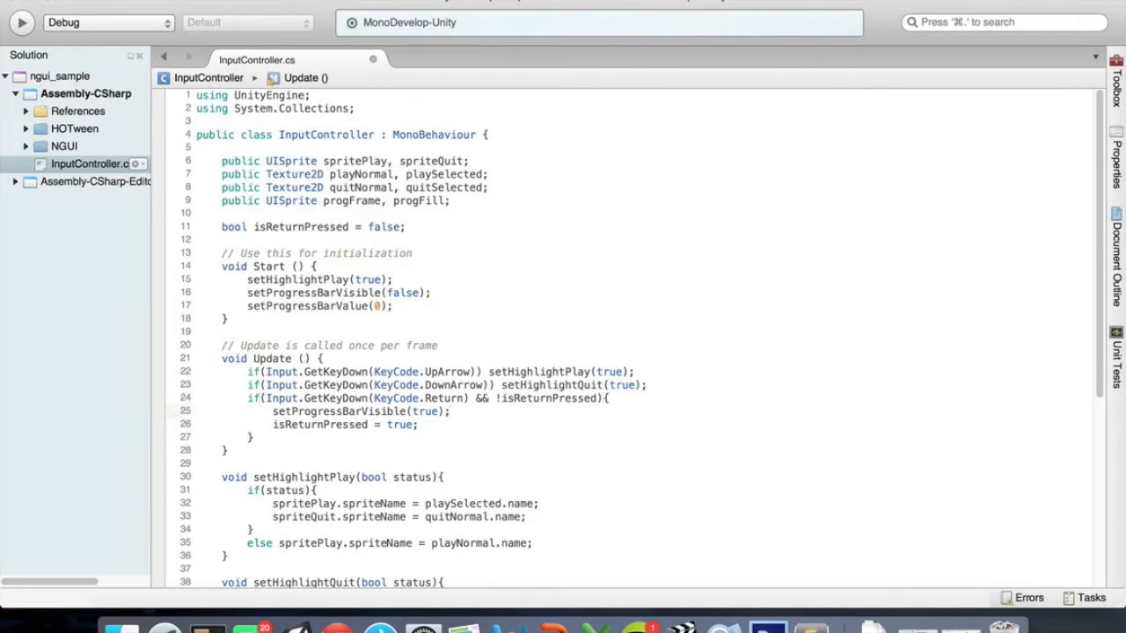
pyautogui.press('Return')
pyautogui.write('//startcorou')
pyautogui.press('BackSpace')
pyautogui.write('outine')
# Add an empty coroutine method IEnumerator fillProgressBar(){ } below the Update method
pyautogui.press('Down')
pyautogui.press('Down')
pyautogui.press('Down')
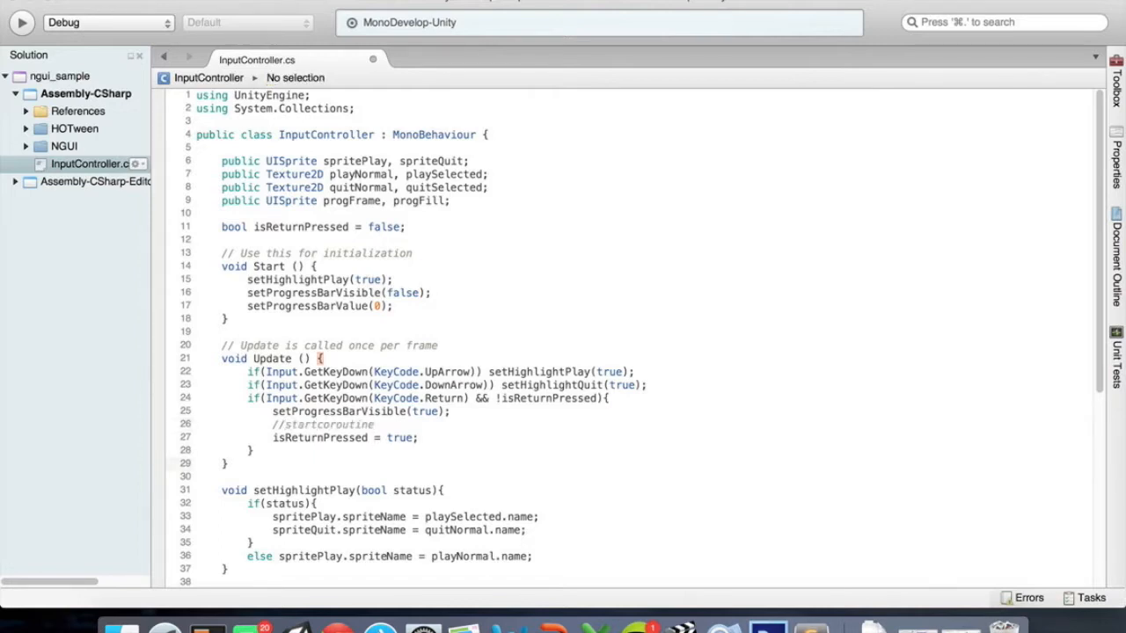
pyautogui.press('Return')
pyautogui.press('Return')
pyautogui.write('IE')
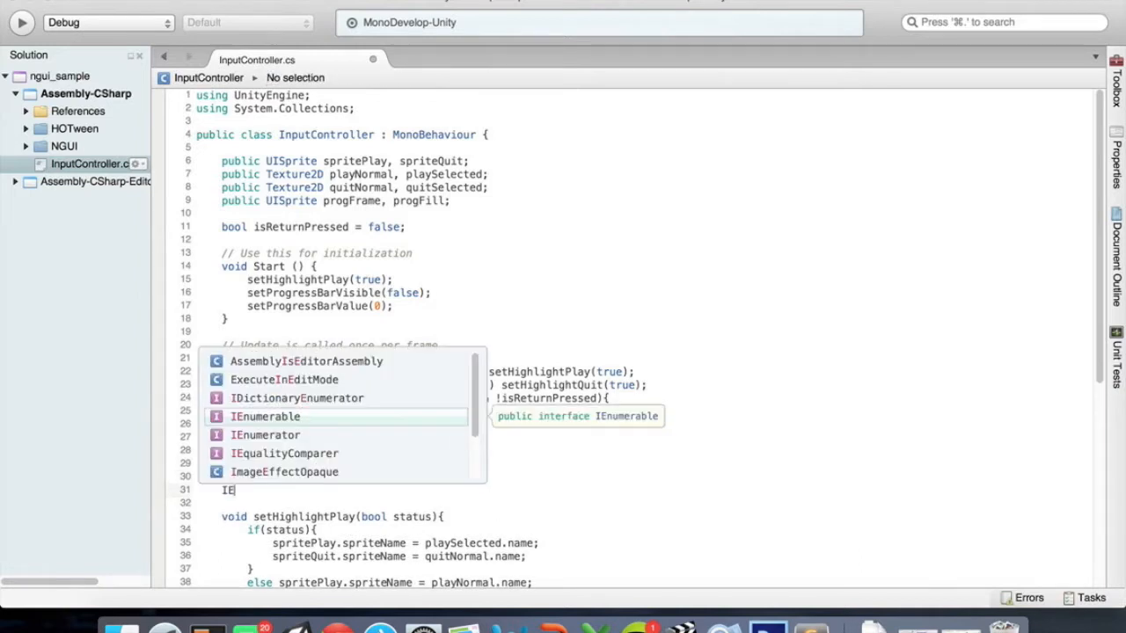
pyautogui.write('numerator')
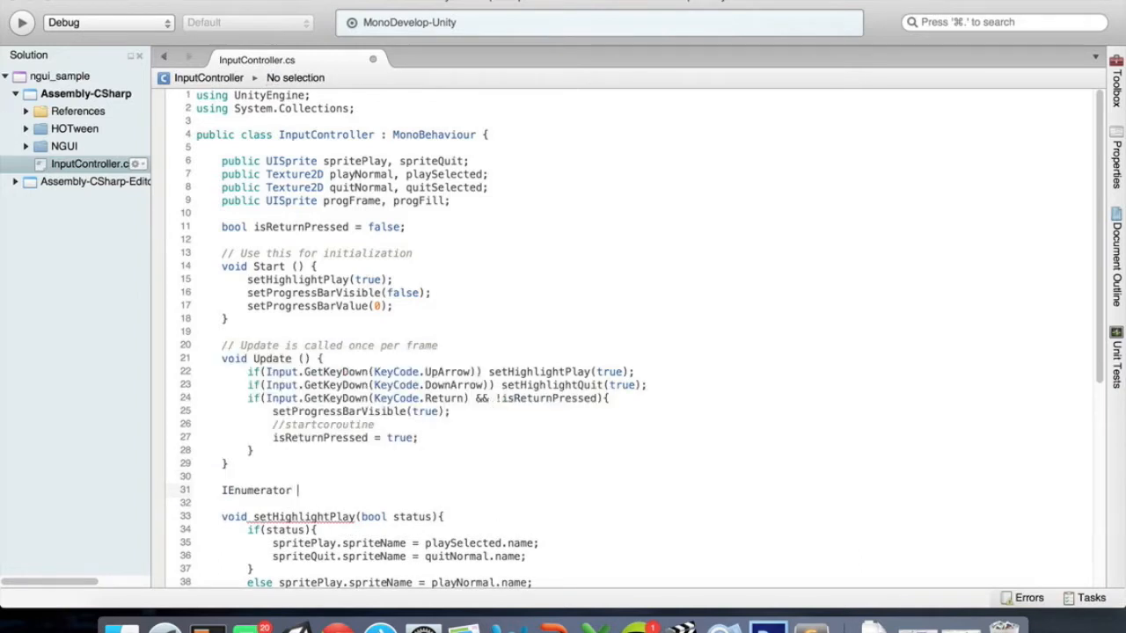
pyautogui.write('ProgressBar(){')
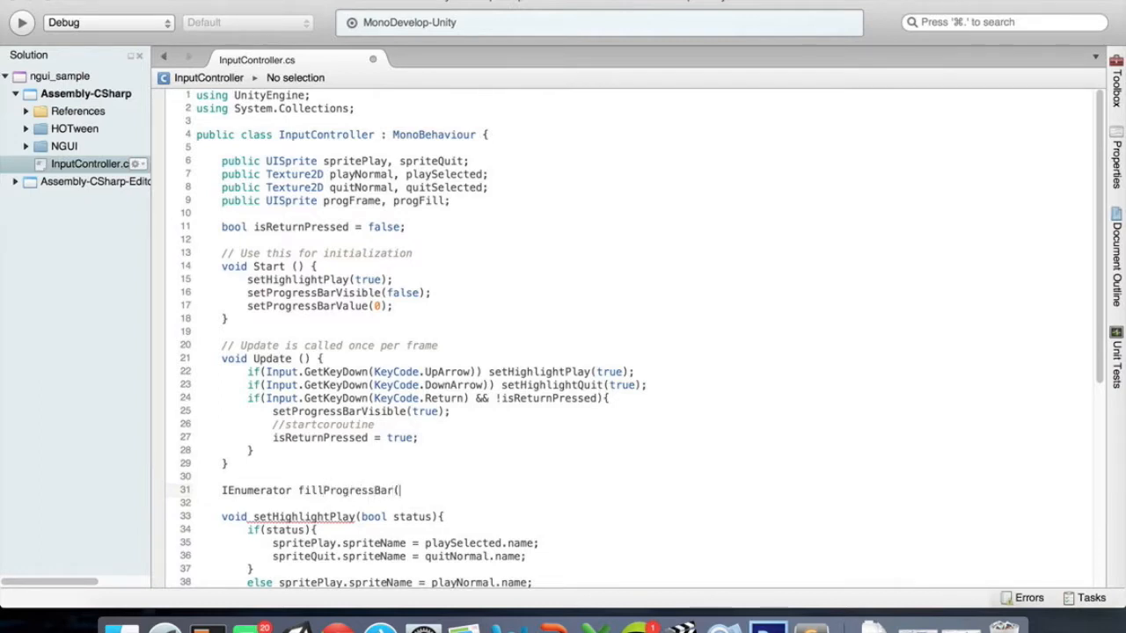
pyautogui.press('Return')
pyautogui.write('}')
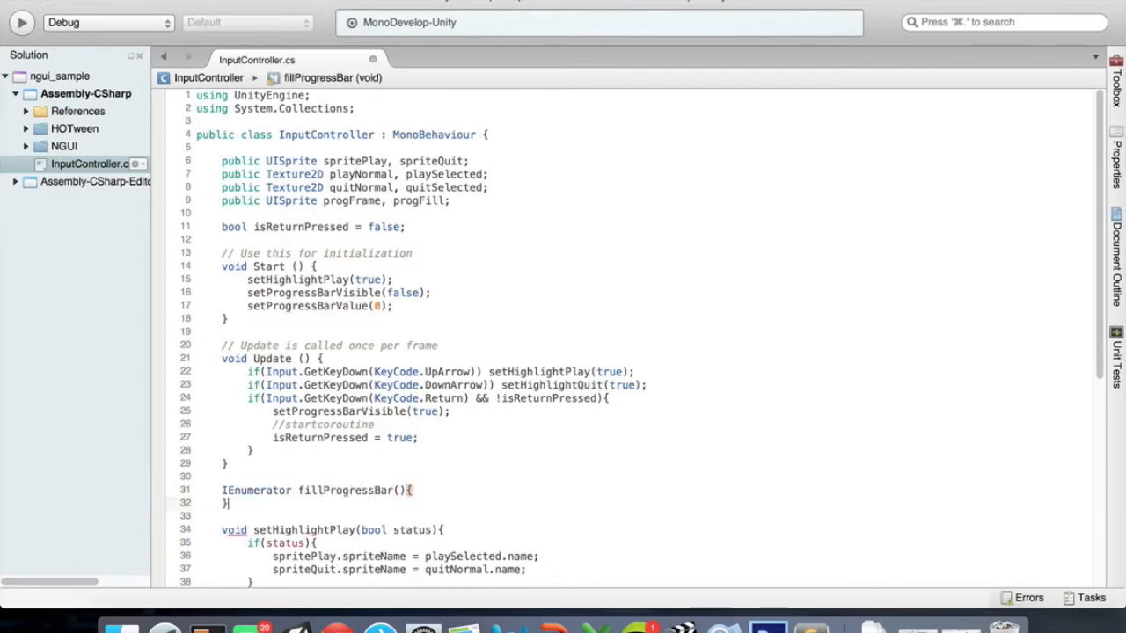
# Open up the body of the fillProgressBar coroutine and start a while( statement inside it
pyautogui.press('Left')
pyautogui.press('Return')
pyautogui.press('Up')
pyautogui.press('Tab')
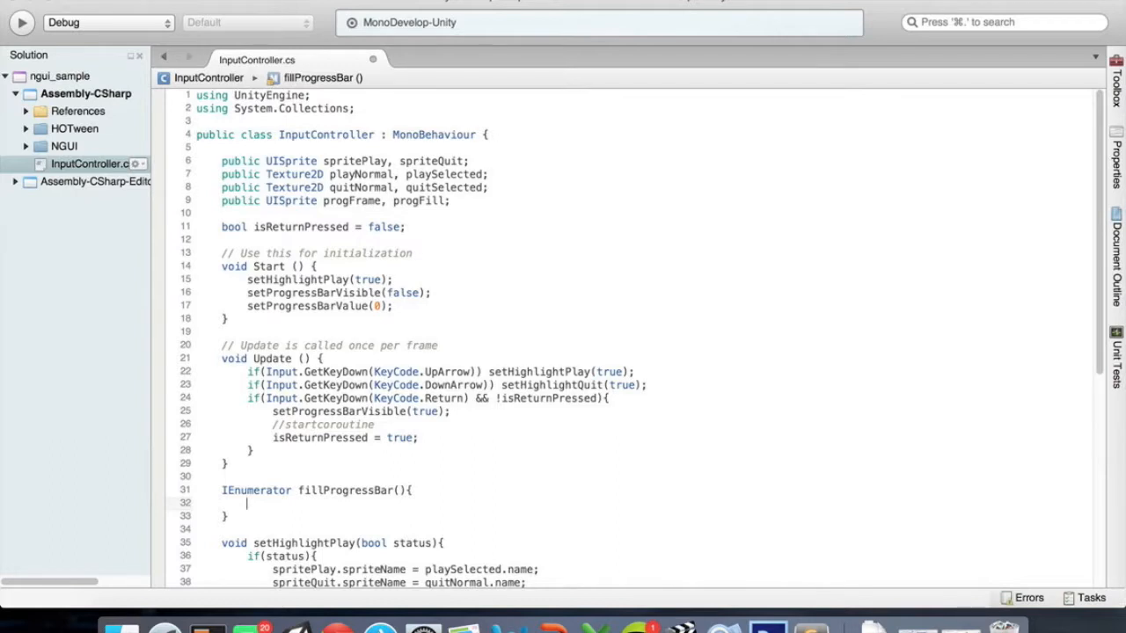
pyautogui.scroll(-9, 490, 400)
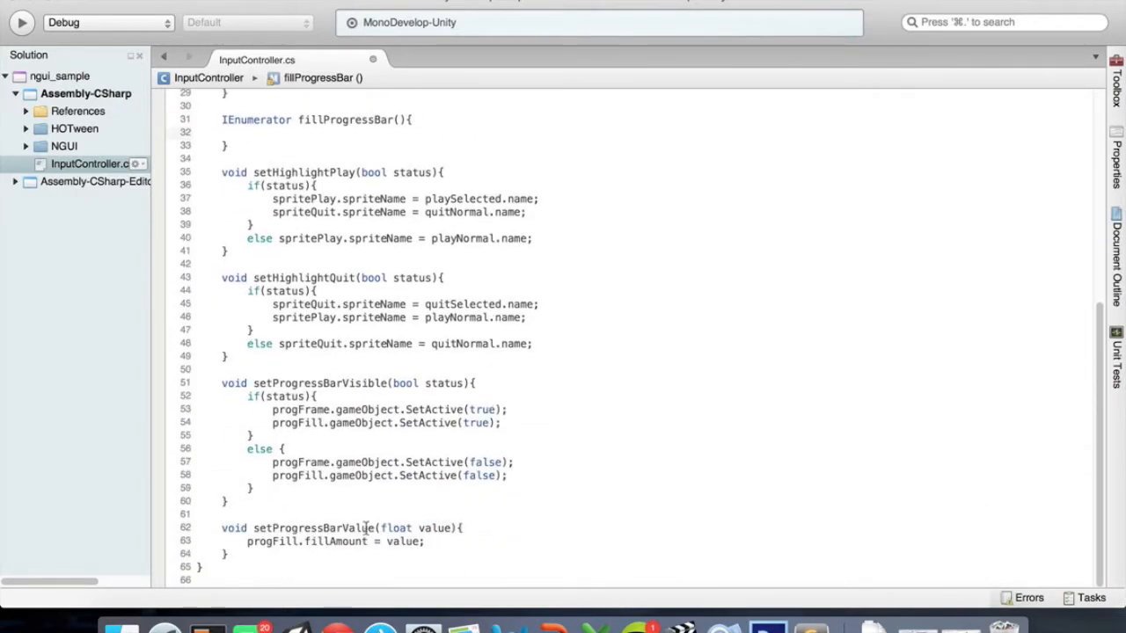
pyautogui.scroll(3, 368, 526)
pyautogui.scroll(5, 368, 526)
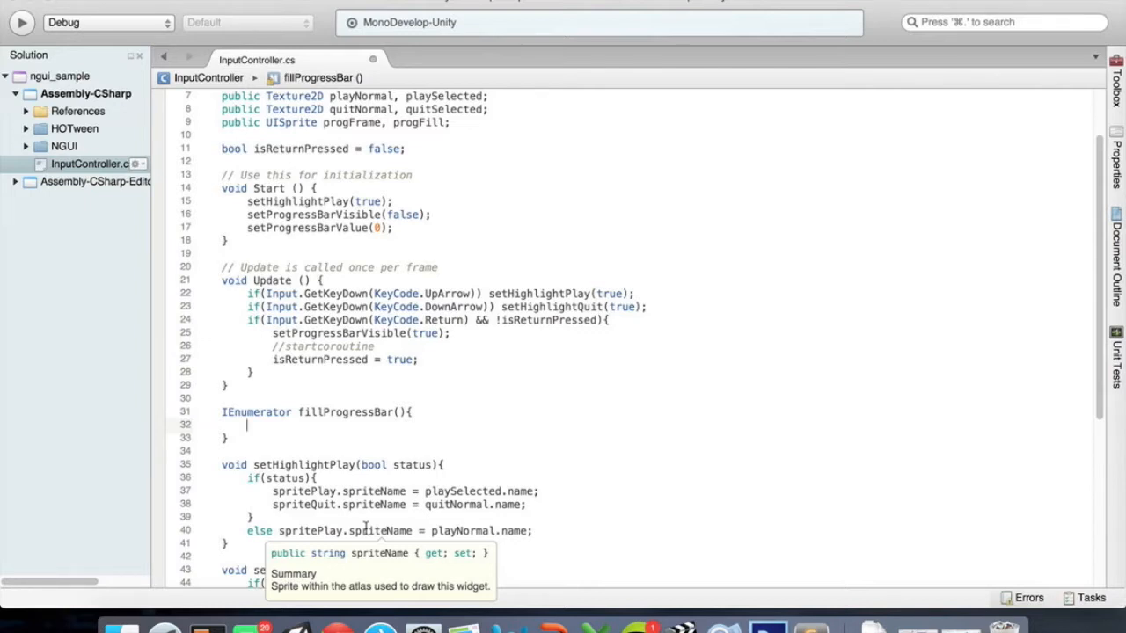
pyautogui.write('whi')
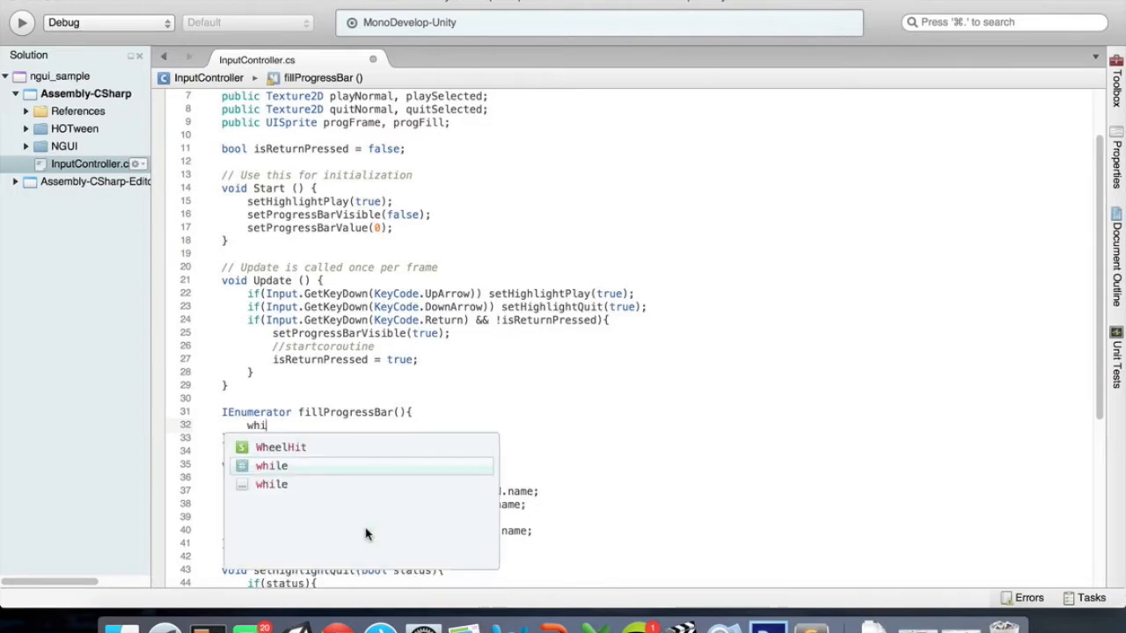
pyautogui.write('le(')
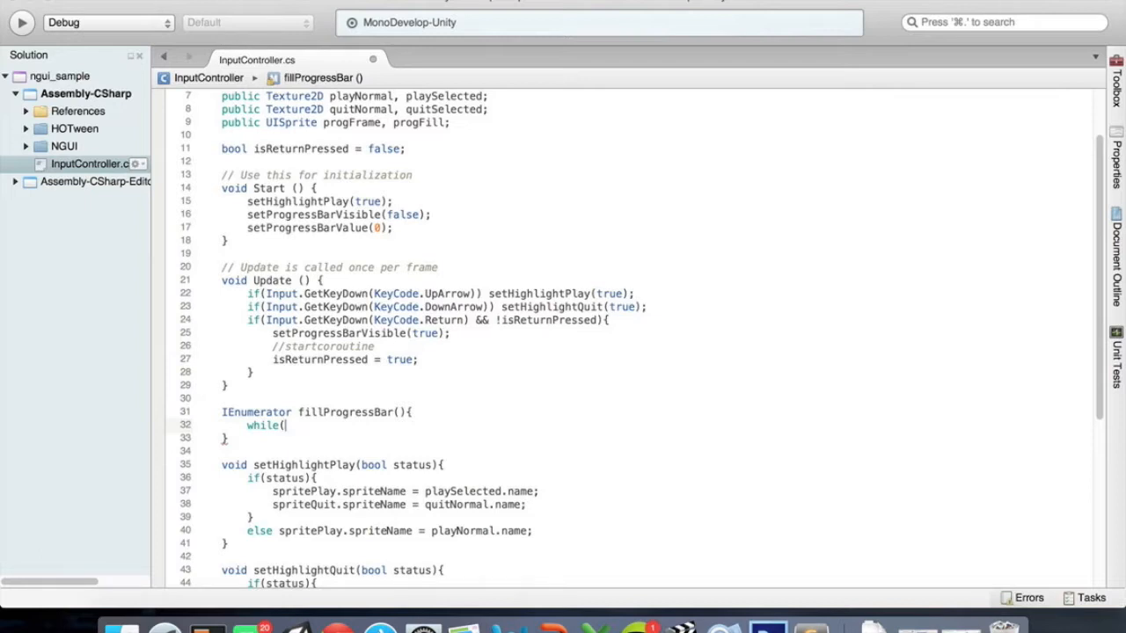
# Add an empty method float getProgressBarValue(){ } between setProgressBarVisible and setProgressBarValue
pyautogui.scroll(-6, 224, 440)
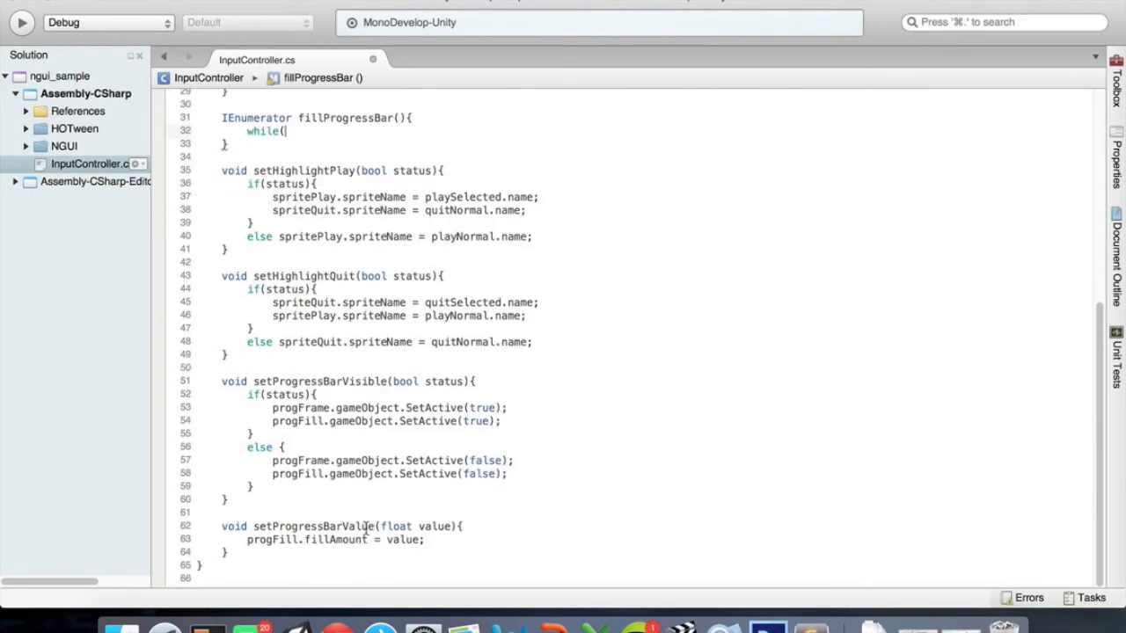
pyautogui.click(225, 518)
pyautogui.press('Return')
pyautogui.press('Return')
pyautogui.press('Up')
pyautogui.write('void get')
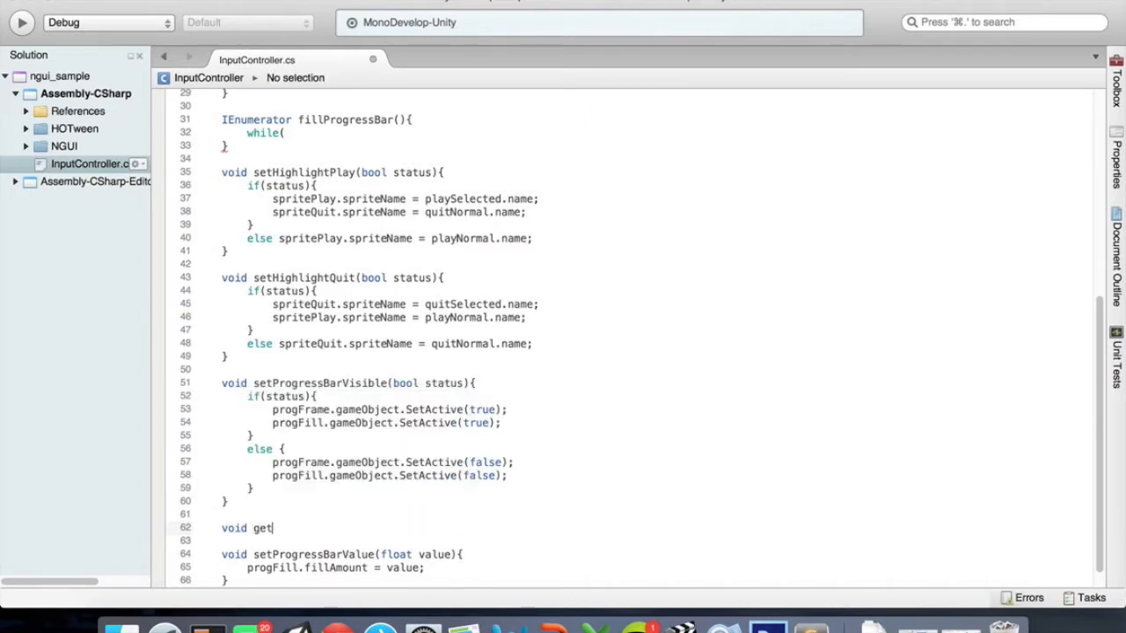
pyautogui.write('ProgressBarValue()')
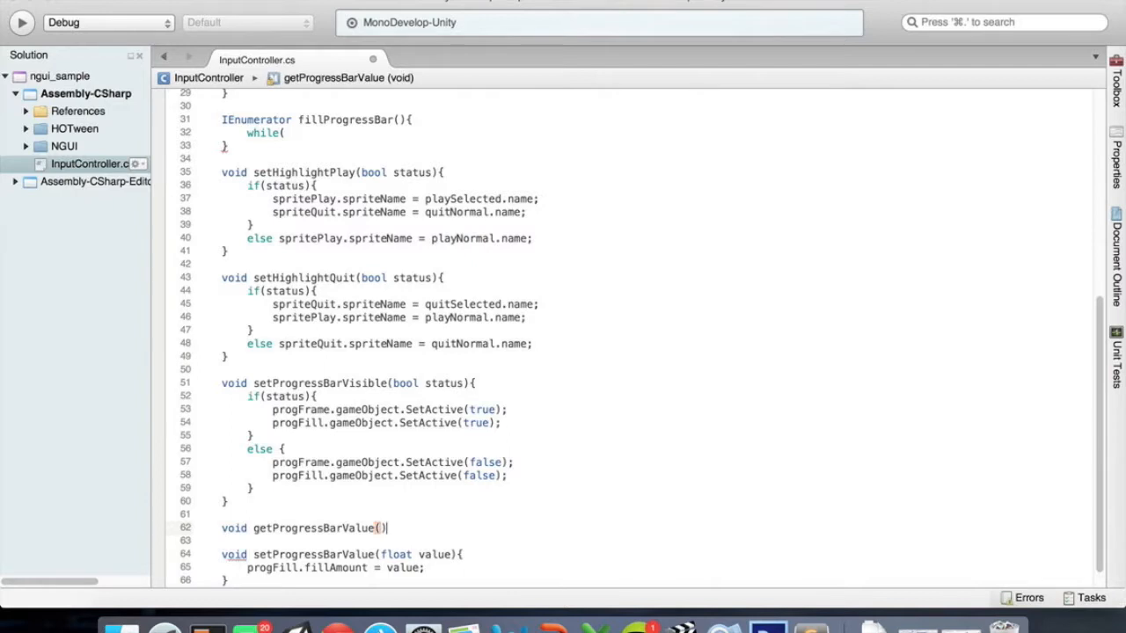
pyautogui.doubleClick(235, 528)
pyautogui.write('float')
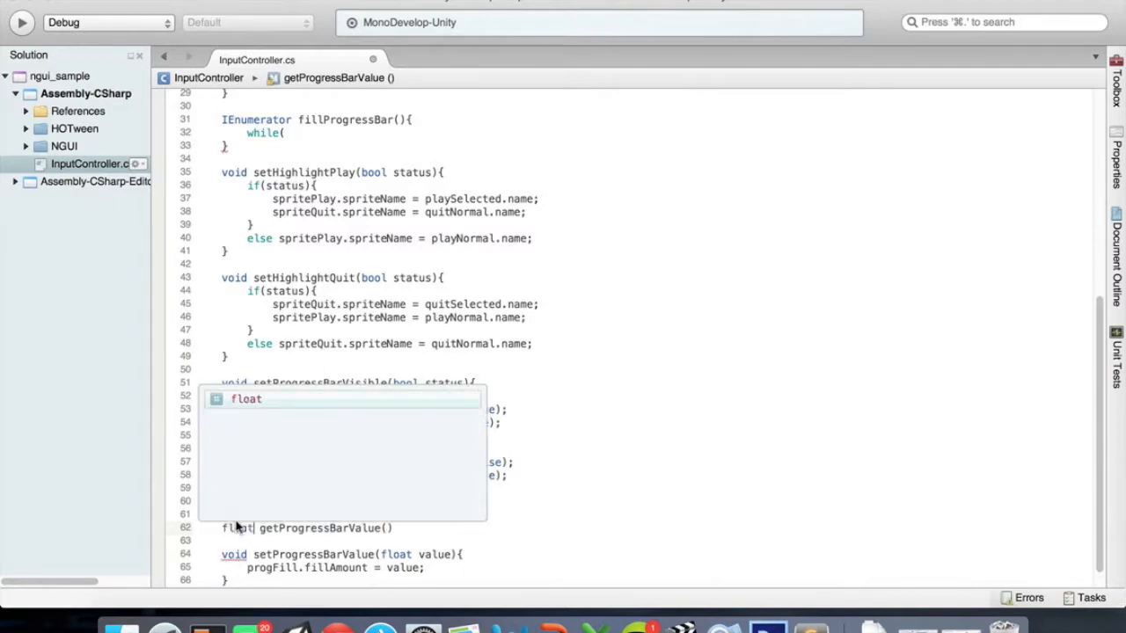
pyautogui.press('End')
pyautogui.write('{')
pyautogui.press('Return')
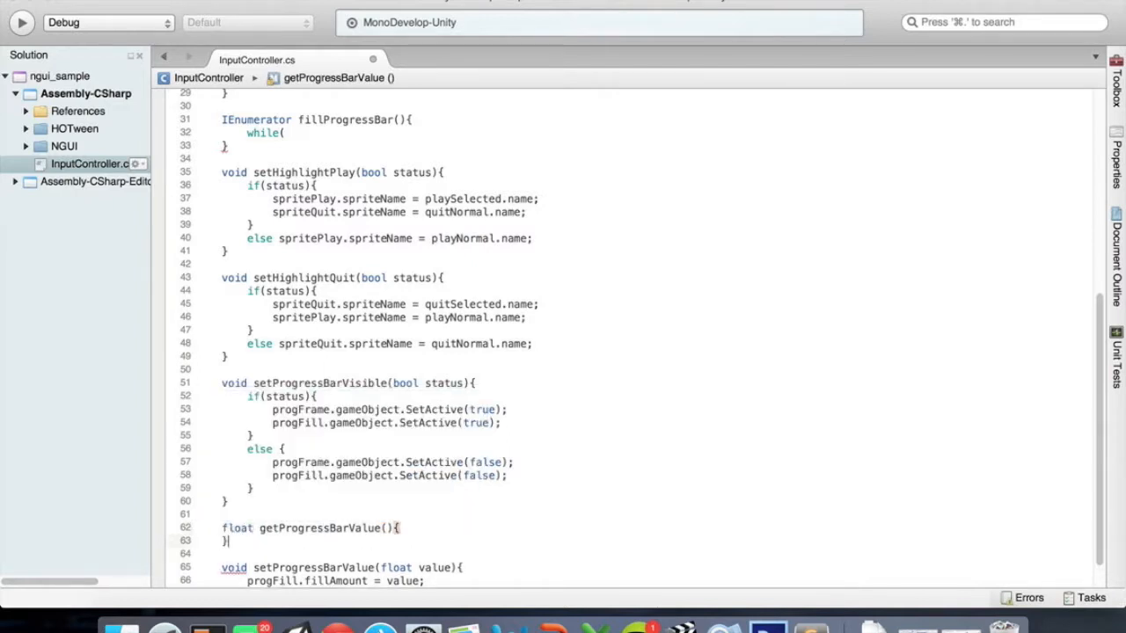
# Make getProgressBarValue return the fill sprite's amount with return progFill.fillAmount;
pyautogui.press('Return')
pyautogui.press('Up')
pyautogui.write('return')
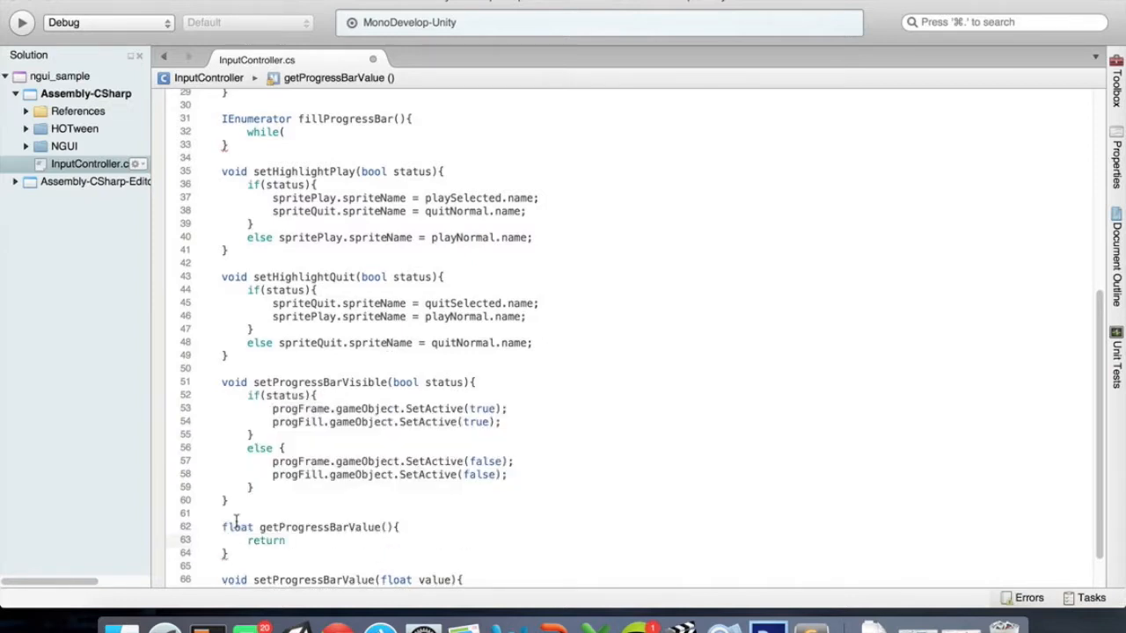
pyautogui.scroll(-2, 616, 335)
pyautogui.write('prog')
pyautogui.press('Return')
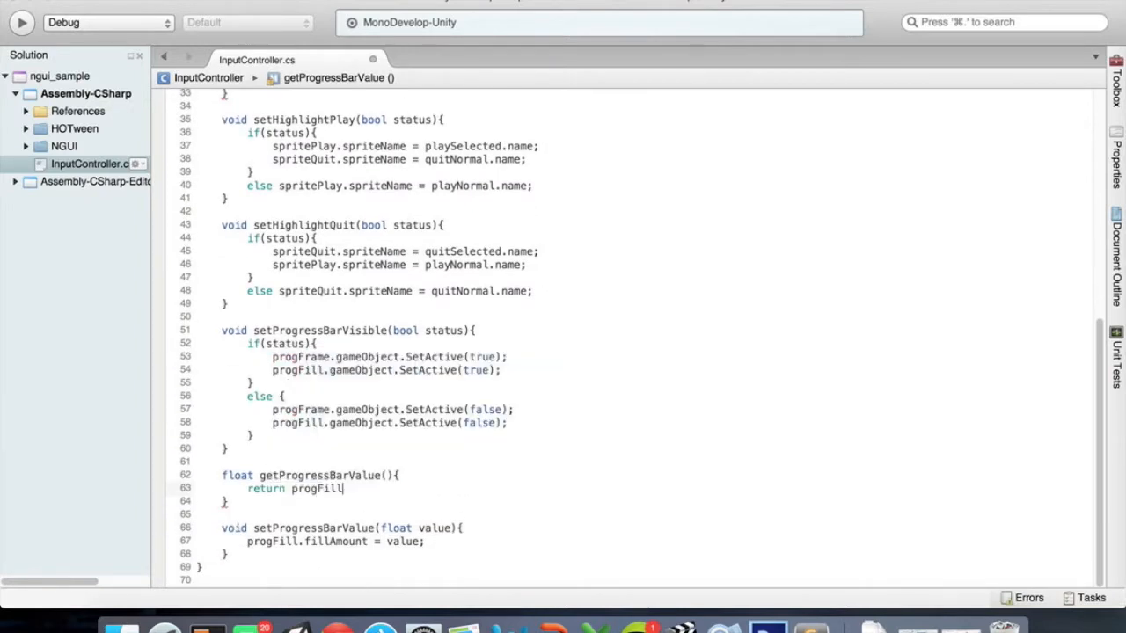
pyautogui.write('.fi')
pyautogui.press('Return')
pyautogui.write(';')
# Complete the loop in fillProgressBar as while(getProgressBarValue() < 1){ } with an empty line in its body
pyautogui.scroll(10, 236, 521)
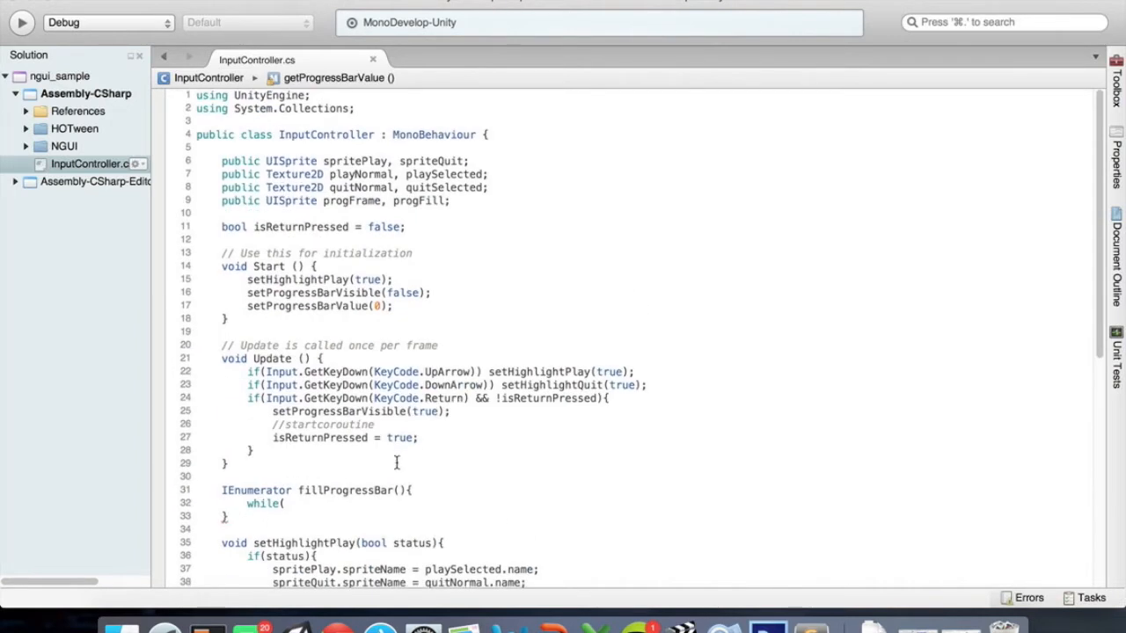
pyautogui.click(354, 503)
pyautogui.write('getP')
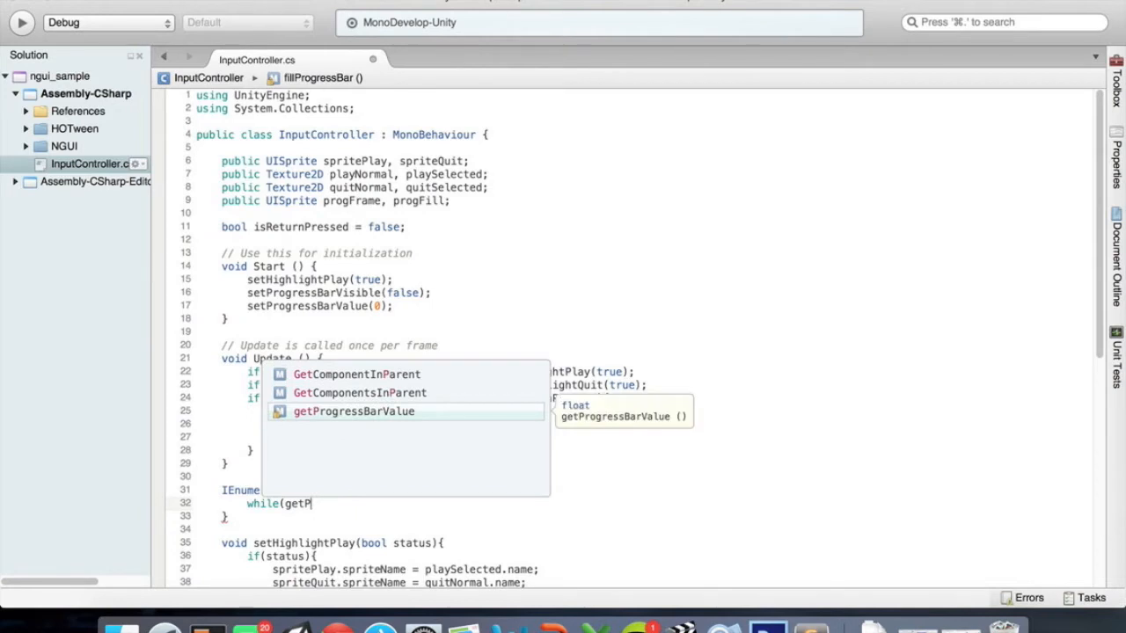
pyautogui.press('Return')
pyautogui.write('()')
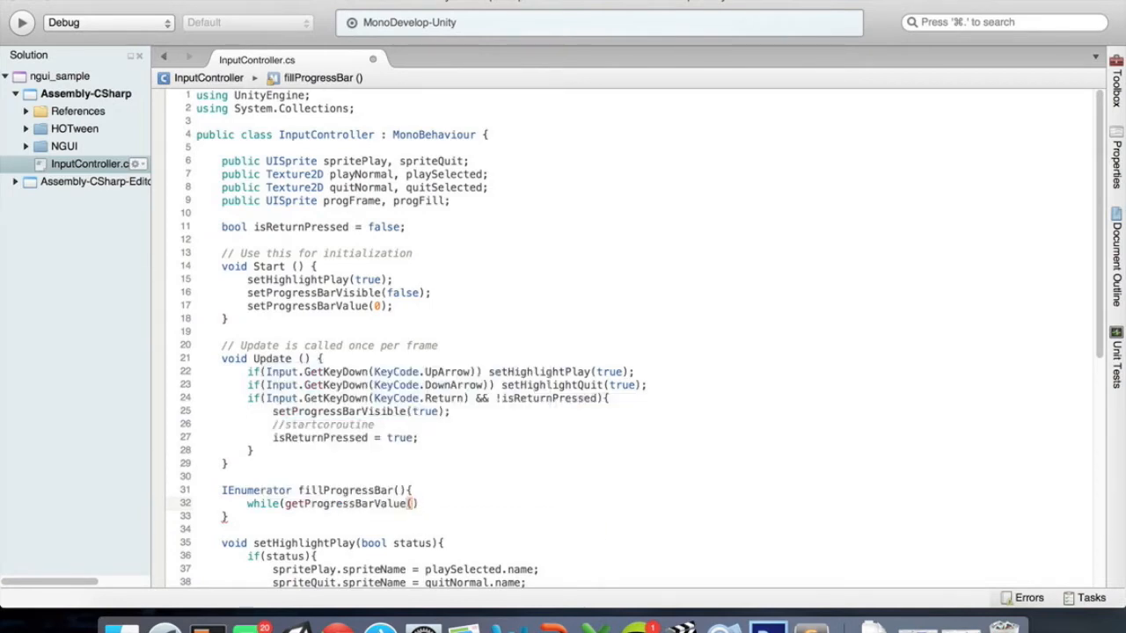
pyautogui.write(' < 1){')
pyautogui.press('Return')
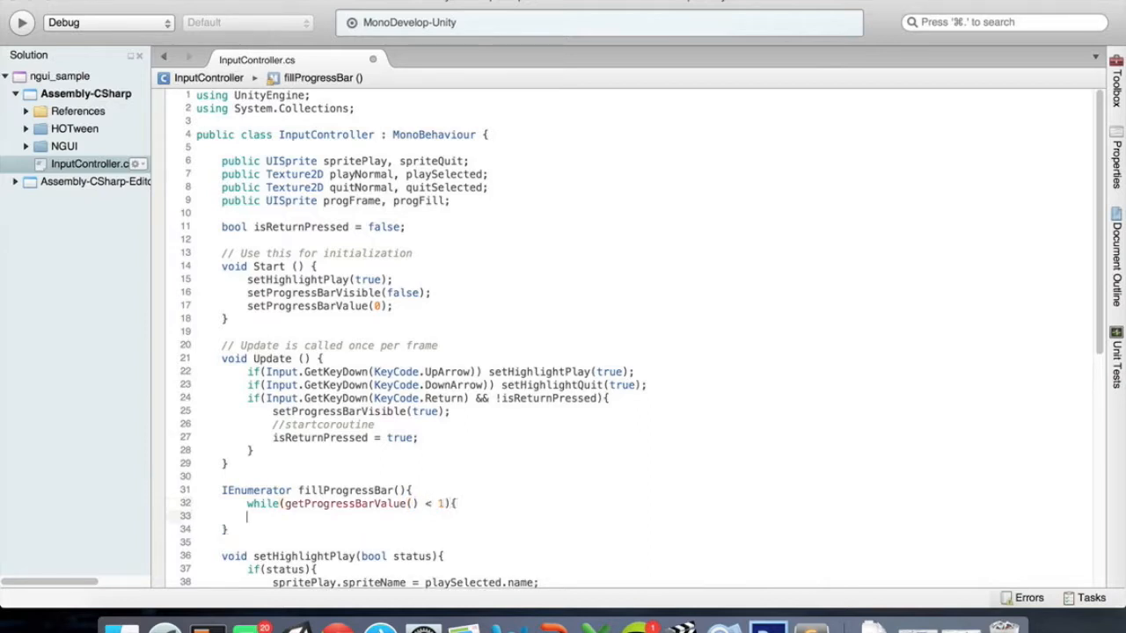
pyautogui.write('}')
pyautogui.press('Left')
pyautogui.press('Return')
pyautogui.press('Up')
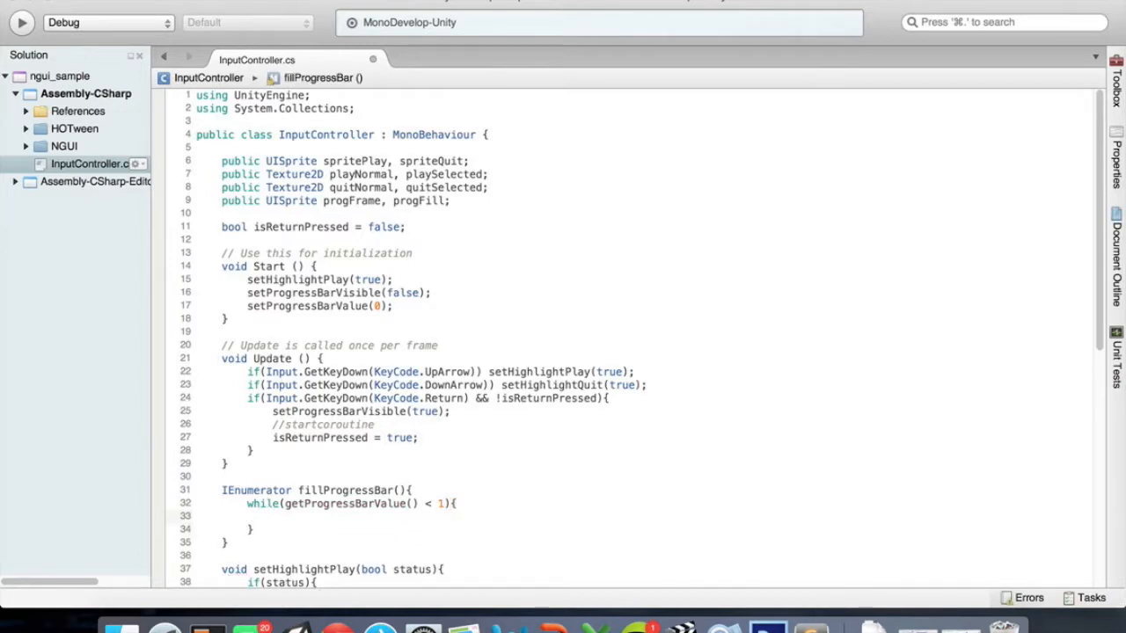
pyautogui.press('Up')
pyautogui.press('Left')
pyautogui.press('Left')
pyautogui.press('Left')
pyautogui.press('Down')
pyautogui.write('setP')
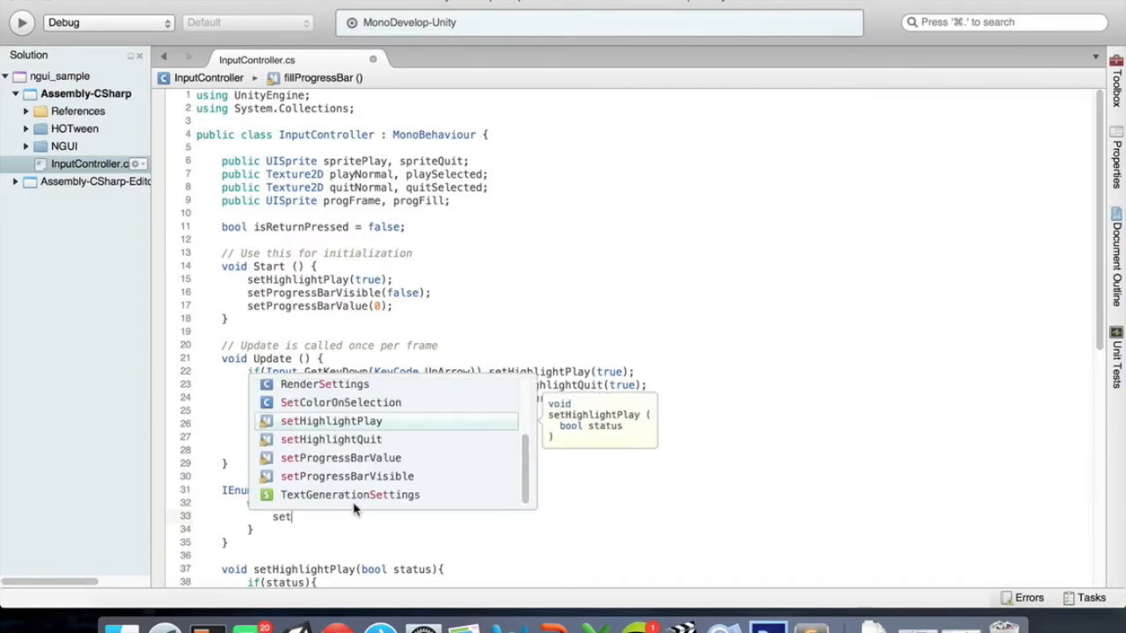
pyautogui.press('BackSpace')
pyautogui.press('BackSpace')
pyautogui.press('BackSpace')
pyautogui.press('BackSpace')
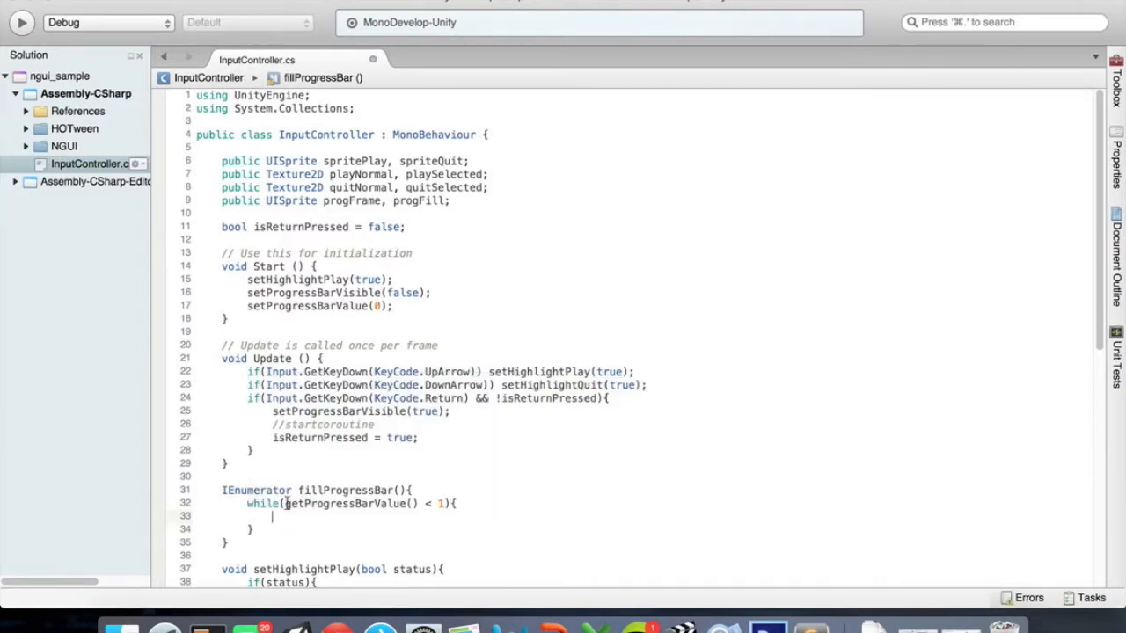
pyautogui.click(286, 503)
pyautogui.press('Down')
# Add an empty method void addProgress(float delta){ } below setProgressBarValue at the end of the class
pyautogui.scroll(-10, 286, 503)
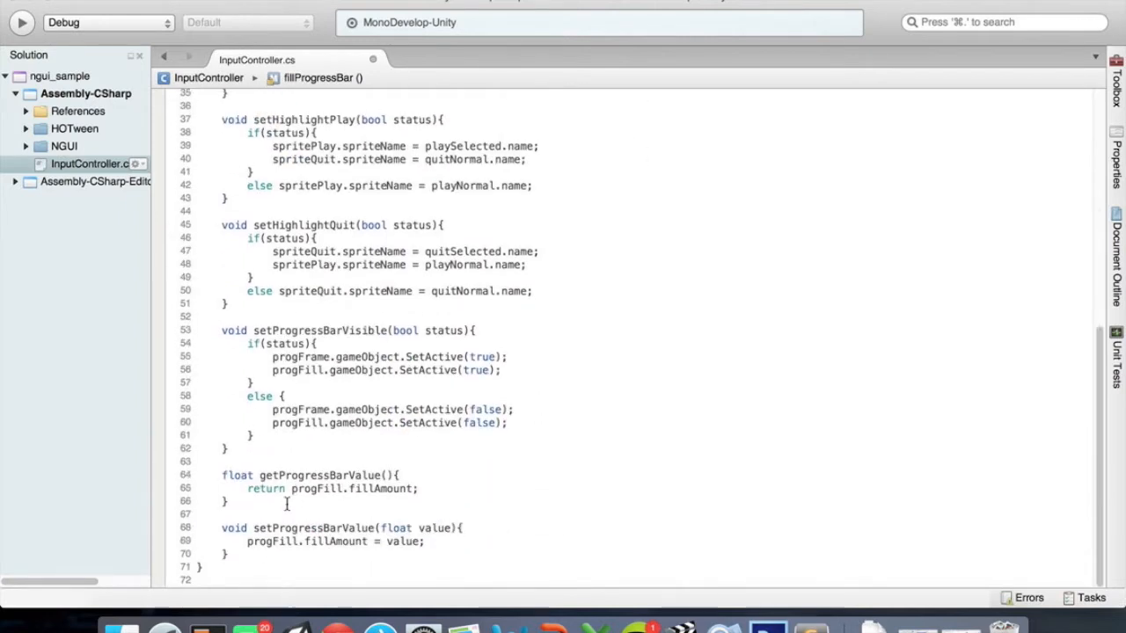
pyautogui.click(238, 555)
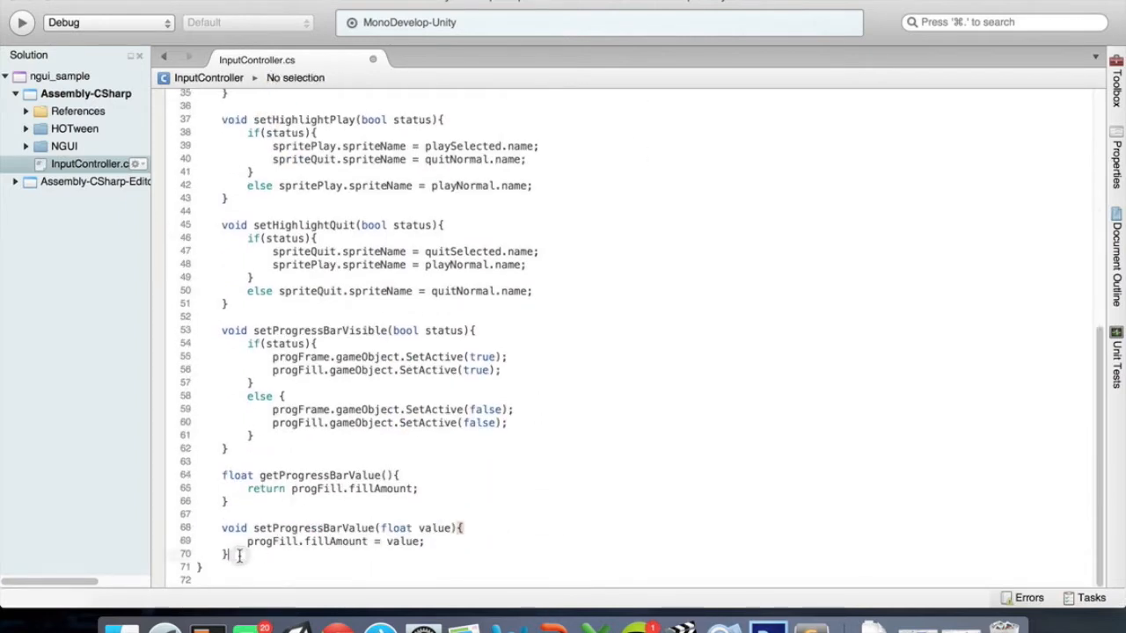
pyautogui.press('Return')
pyautogui.press('Return')
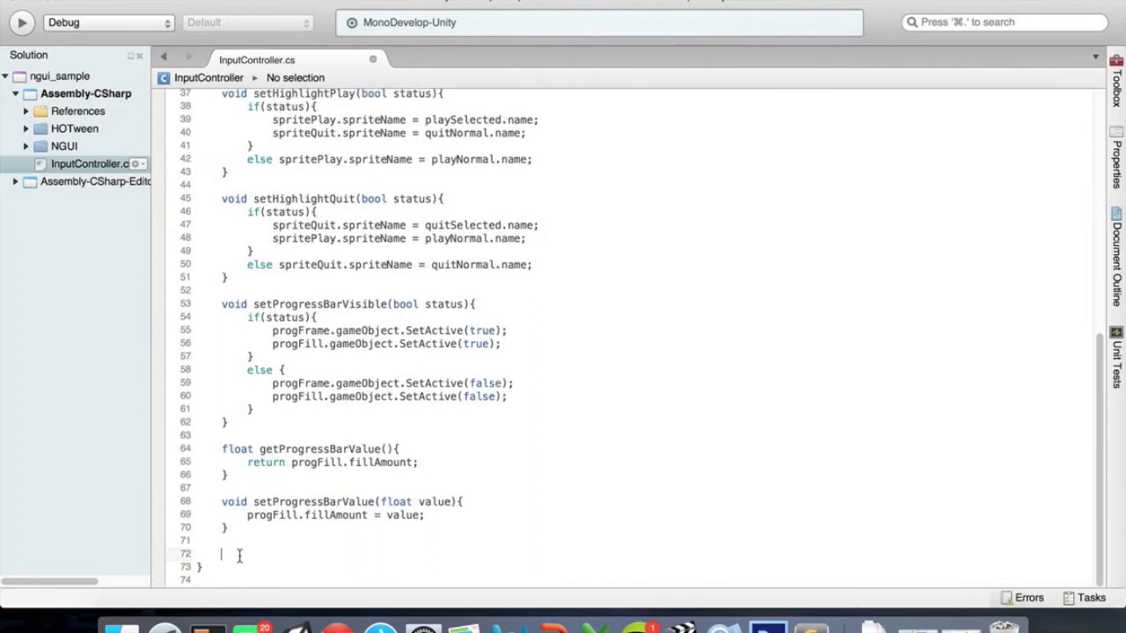
pyautogui.write('void addProg')
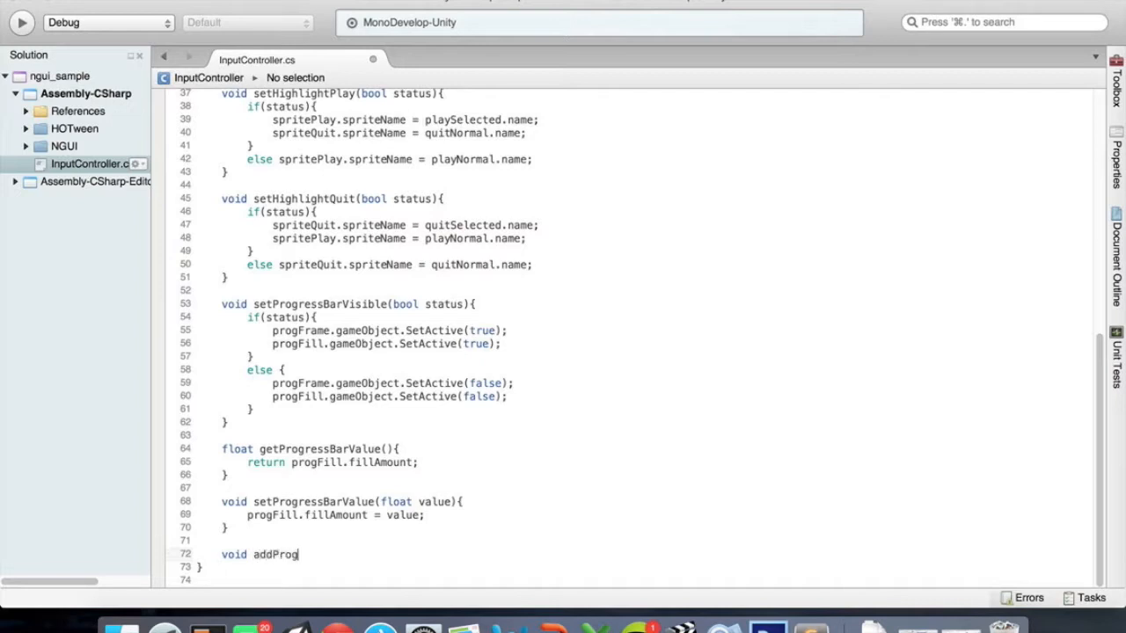
pyautogui.write('ress(float')
pyautogui.write('delta){')
pyautogui.press('Return')
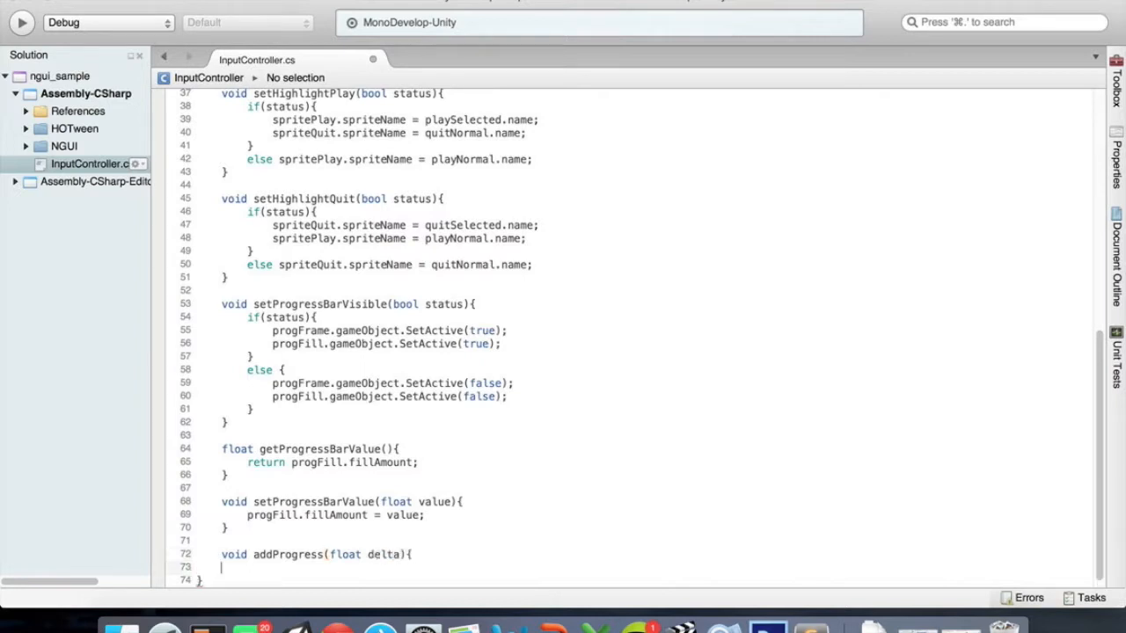
pyautogui.write('}')
pyautogui.press('Left')
# Write progFill.fillAmount += delta; inside the addProgress method and save the script
pyautogui.press('Return')
pyautogui.press('Up')
pyautogui.write('prog')
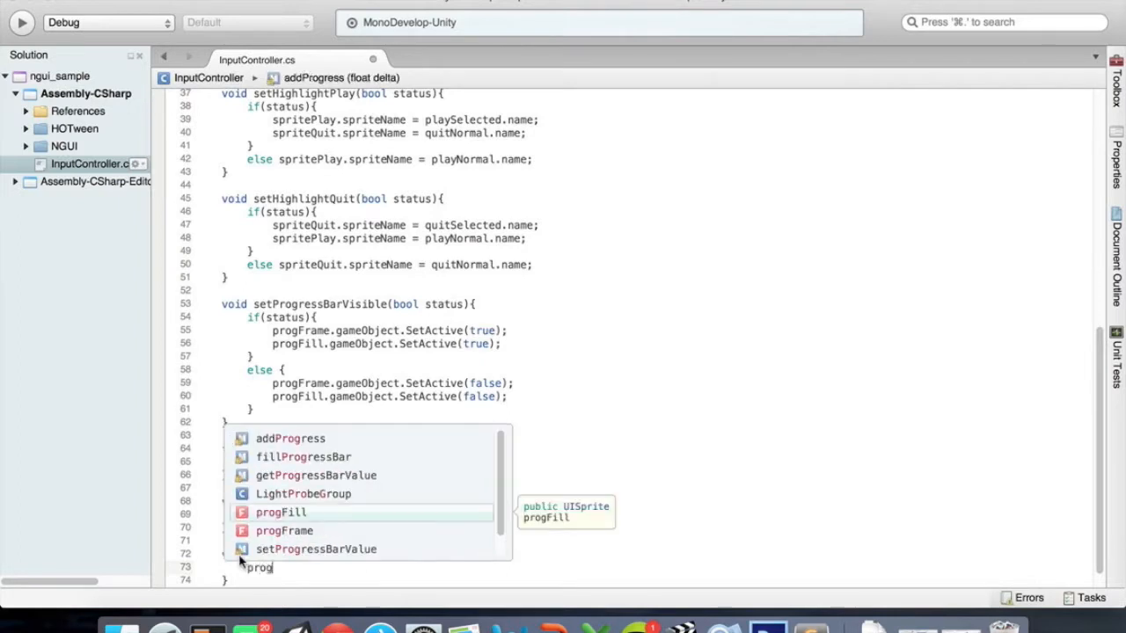
pyautogui.write('Fill.fil')
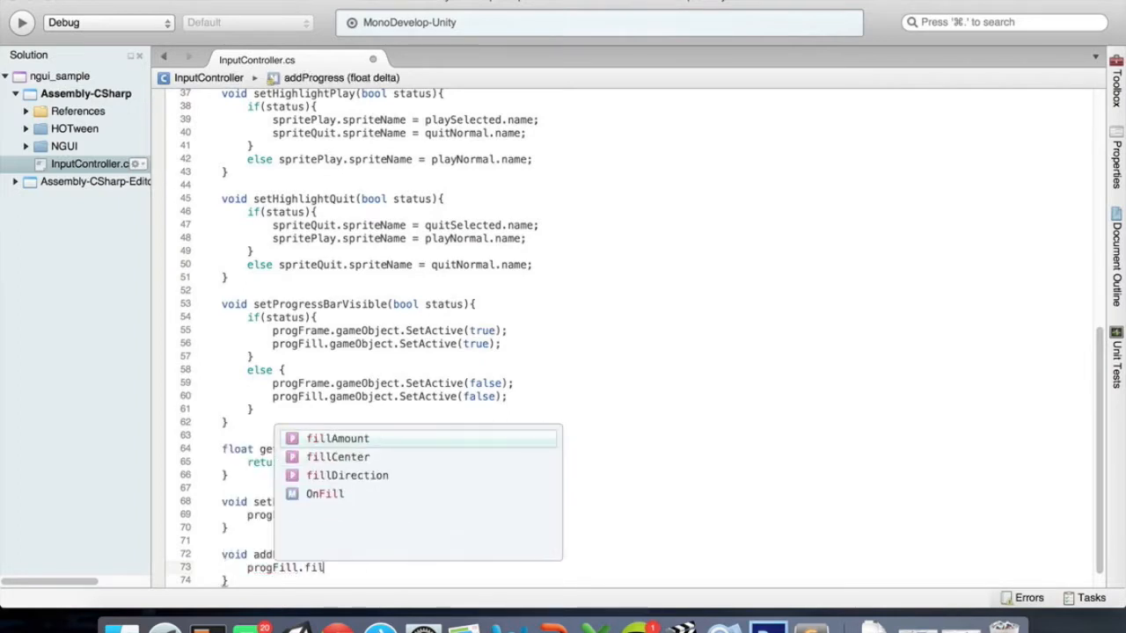
pyautogui.write('lAmount += delta;')
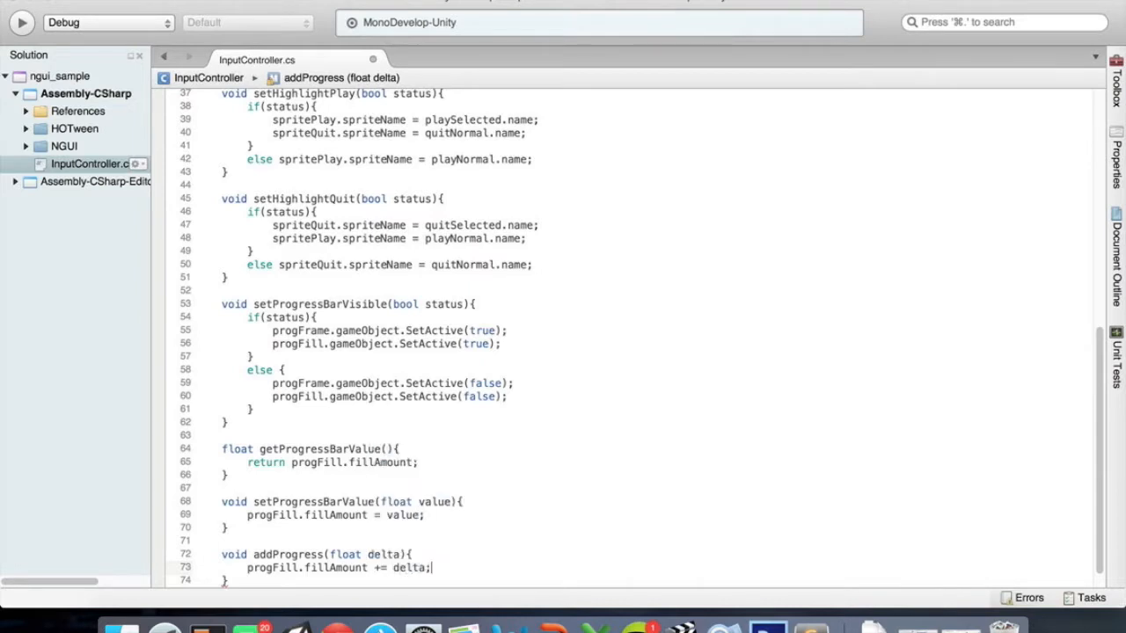
pyautogui.press('super+s')
# Call addProgress(0.01f); inside the while loop of the fillProgressBar coroutine
pyautogui.scroll(12, 244, 563)
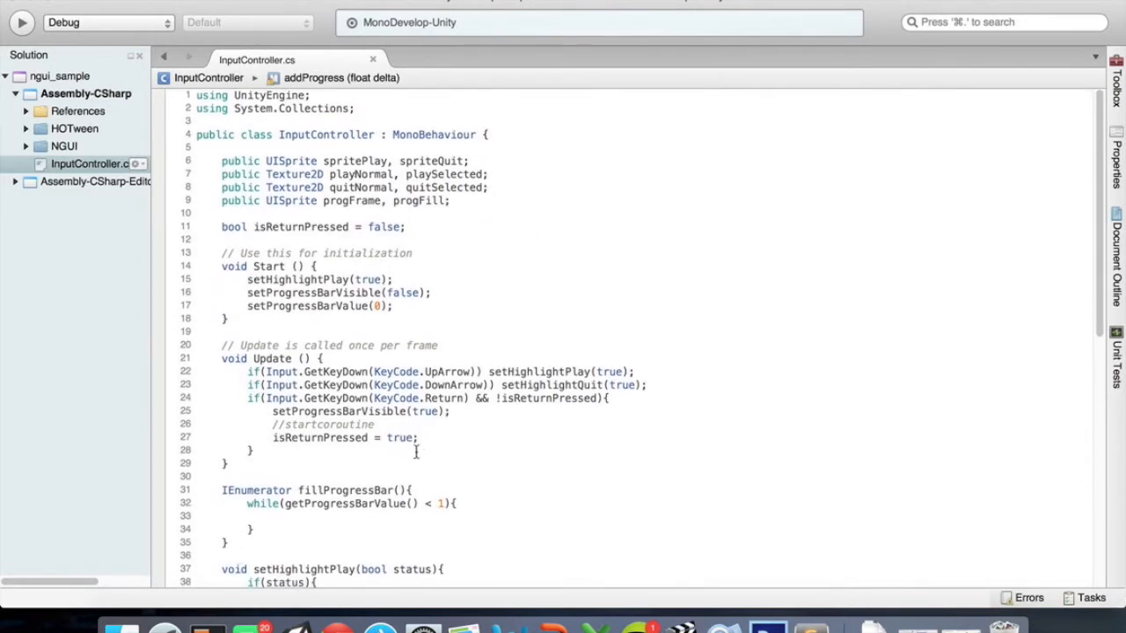
pyautogui.click(356, 516)
pyautogui.write('addProgress')
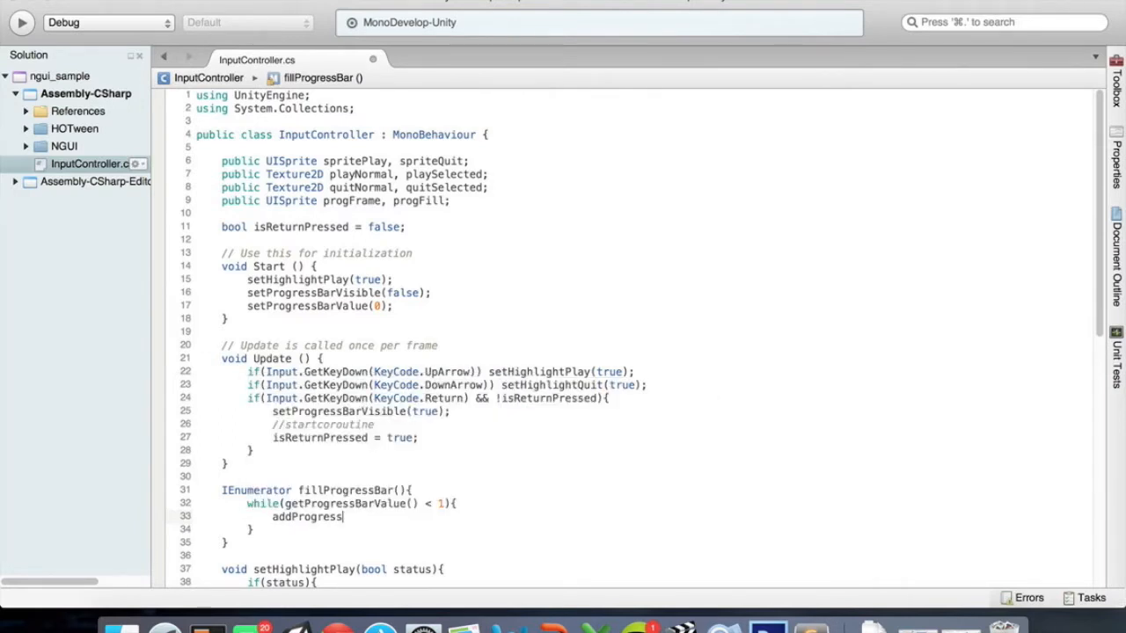
pyautogui.write('(0')
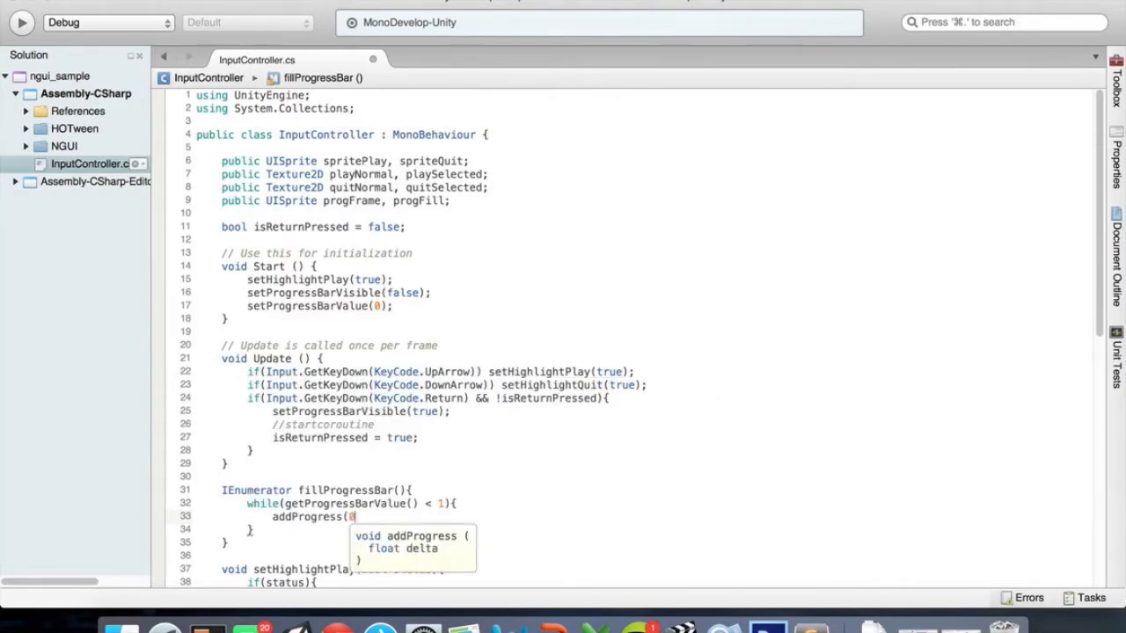
pyautogui.write('.01f);')
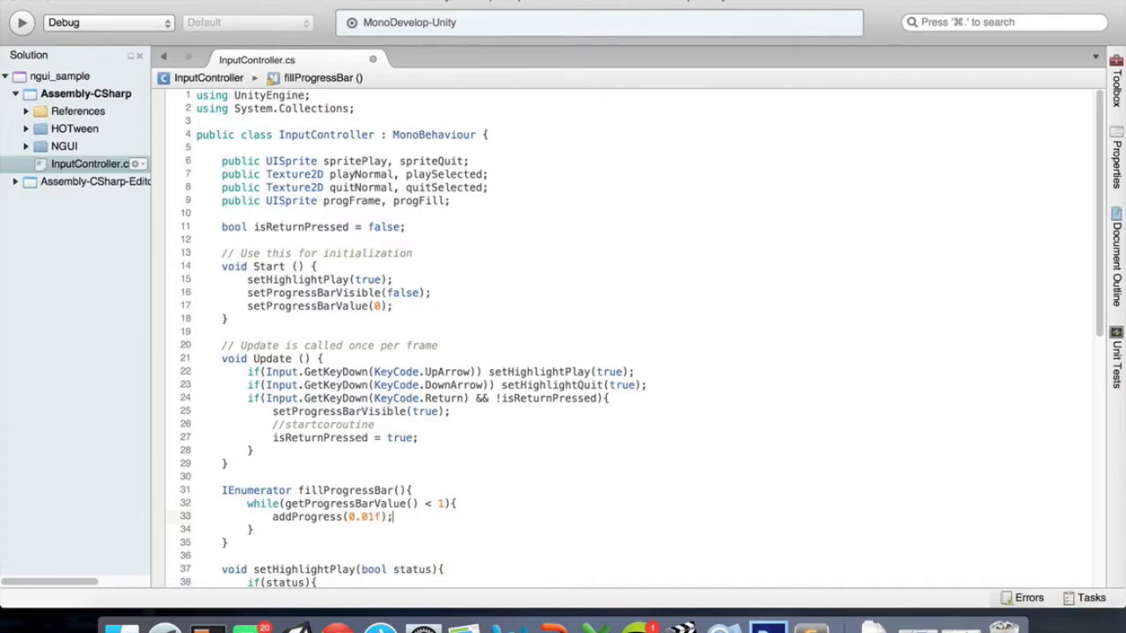
# Add yield return new WaitForSeconds(0.1f); below the addProgress call in the while loop and save the script
pyautogui.press('Return')
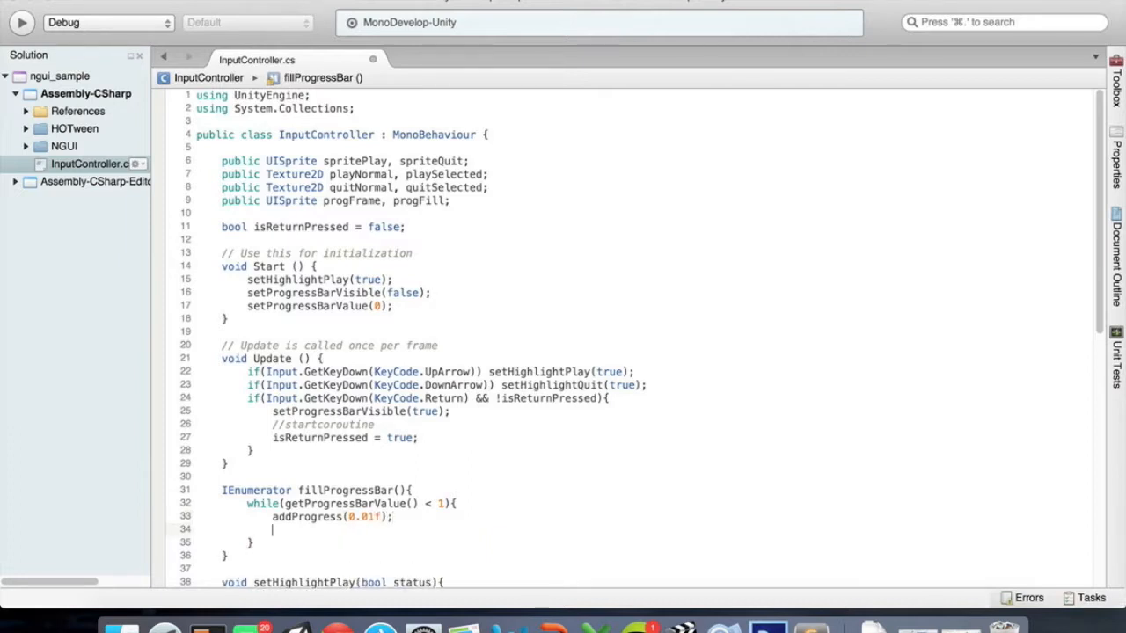
pyautogui.write('yiel')
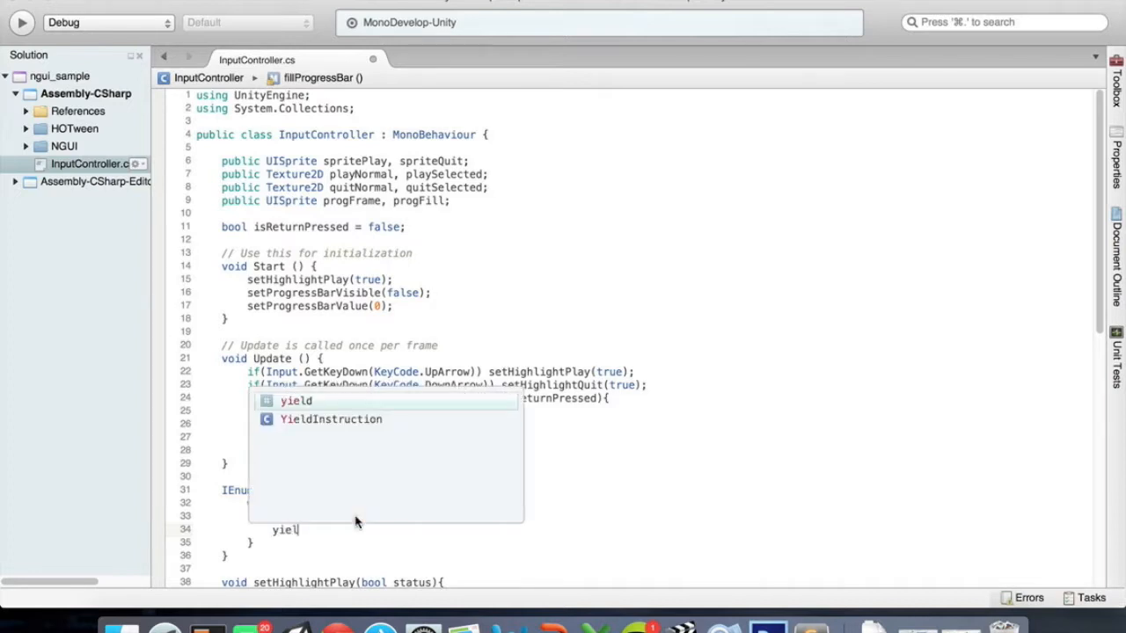
pyautogui.write('d return ')
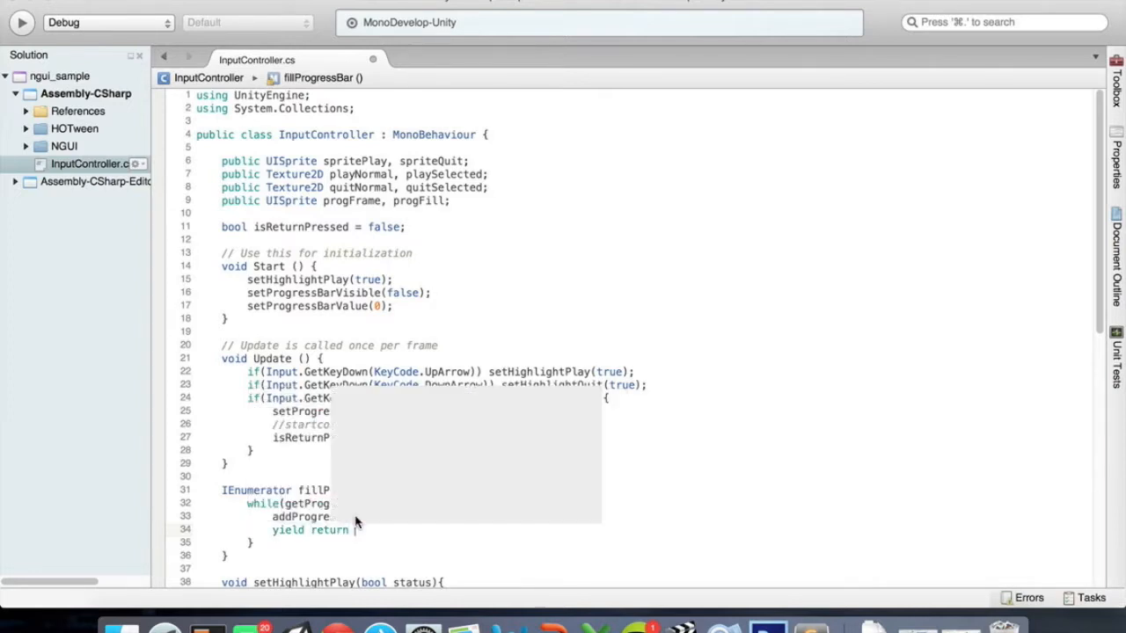
pyautogui.write('new WaitForSeconds(o')
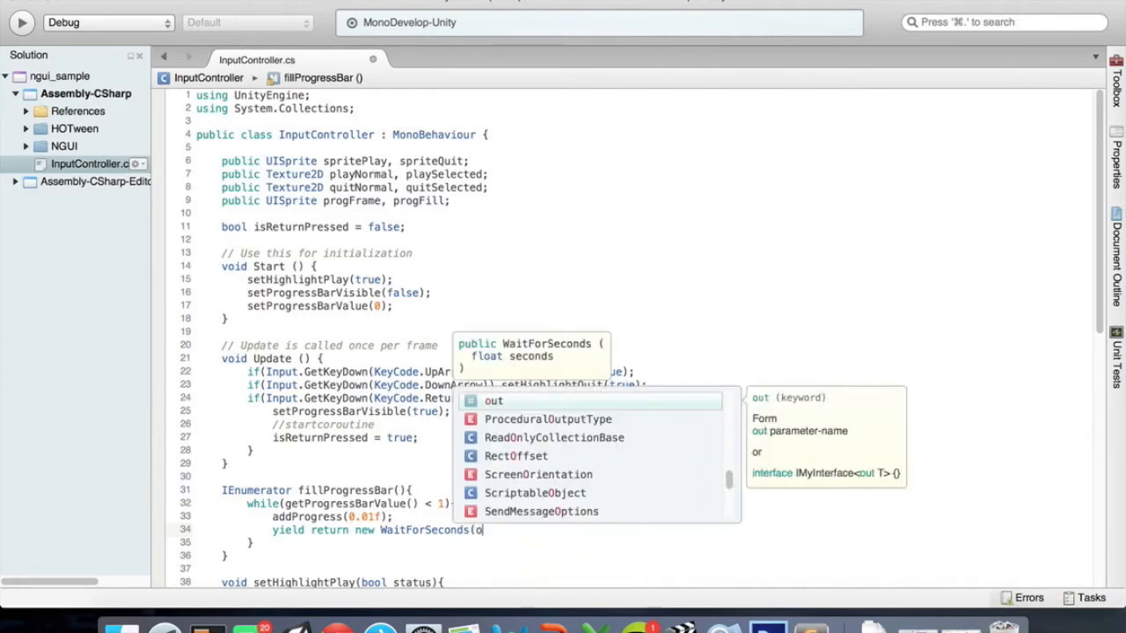
pyautogui.press('Escape')
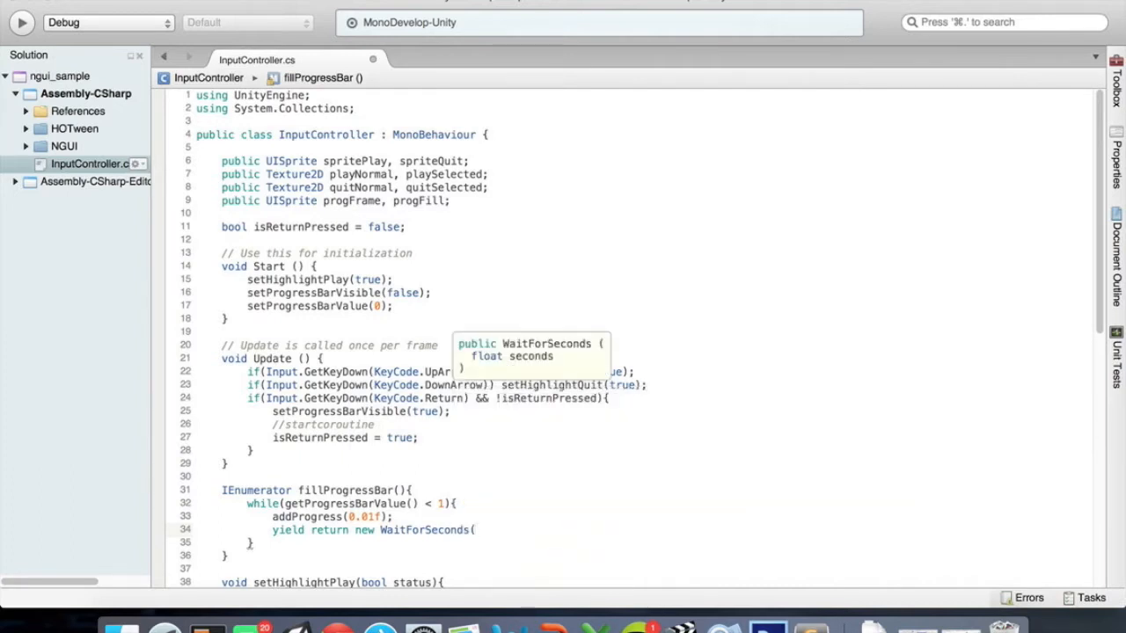
pyautogui.write('0.1')
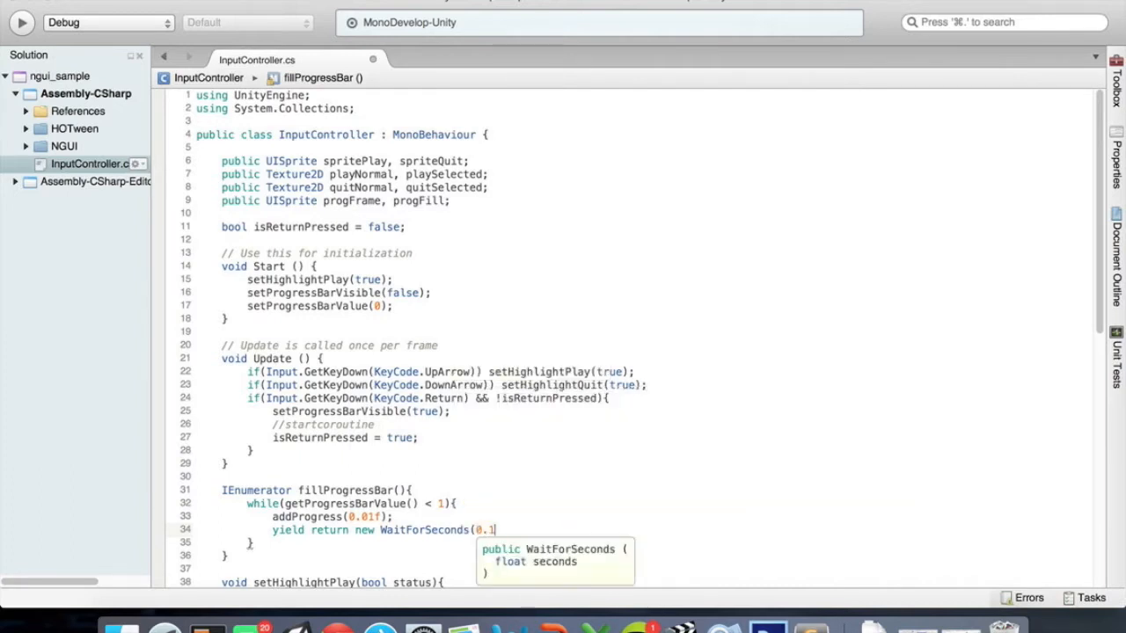
pyautogui.write('f);')
pyautogui.press('super+s')
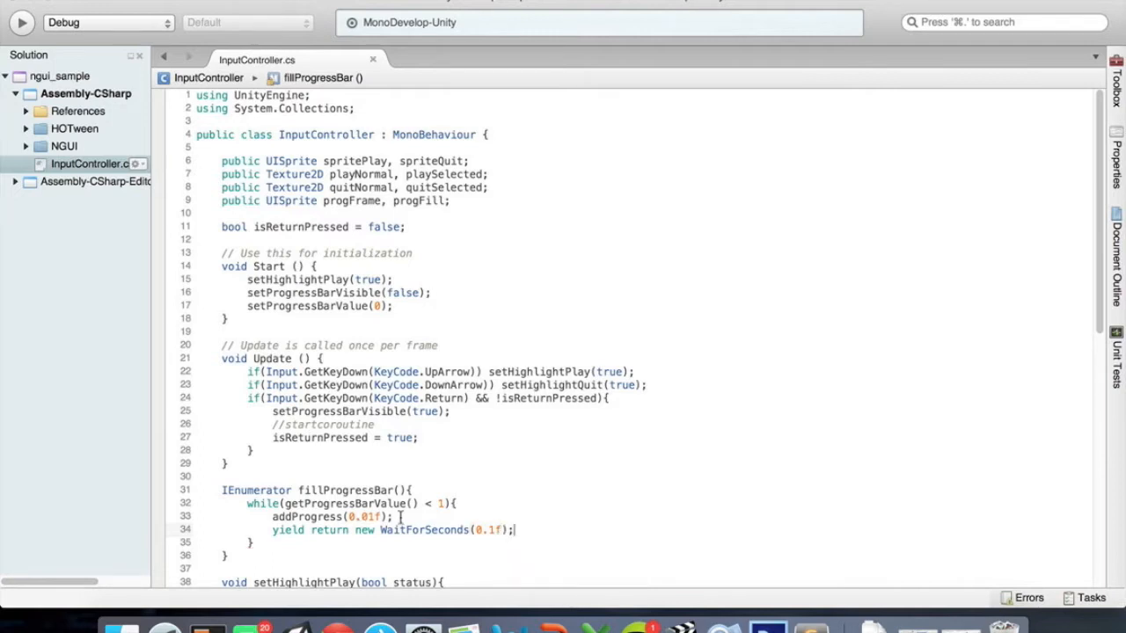
# Add yield return null; after the while loop in fillProgressBar, separated from it by an empty line
pyautogui.click(391, 425)
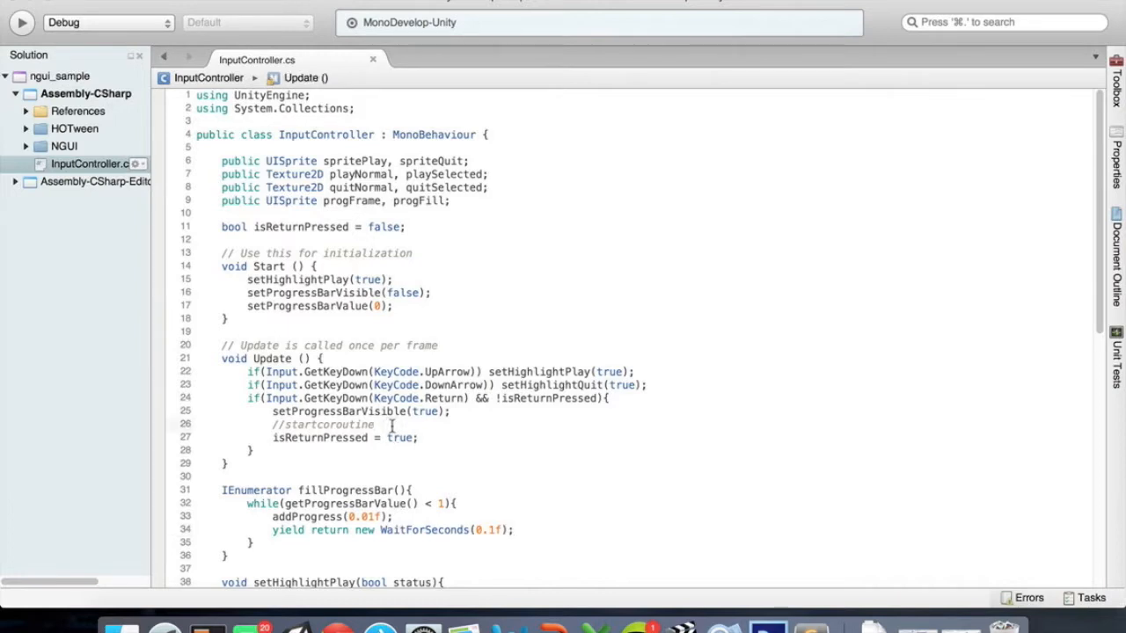
pyautogui.press('super+shift+Left')
pyautogui.click(312, 542)
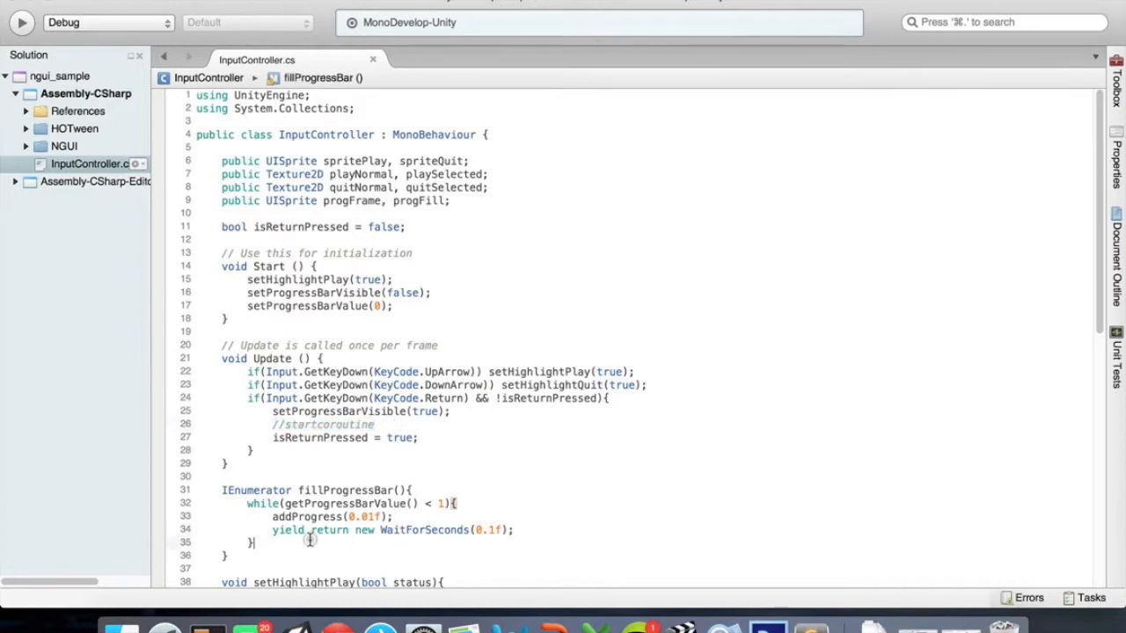
pyautogui.press('Return')
pyautogui.press('Return')
pyautogui.write('yield re')
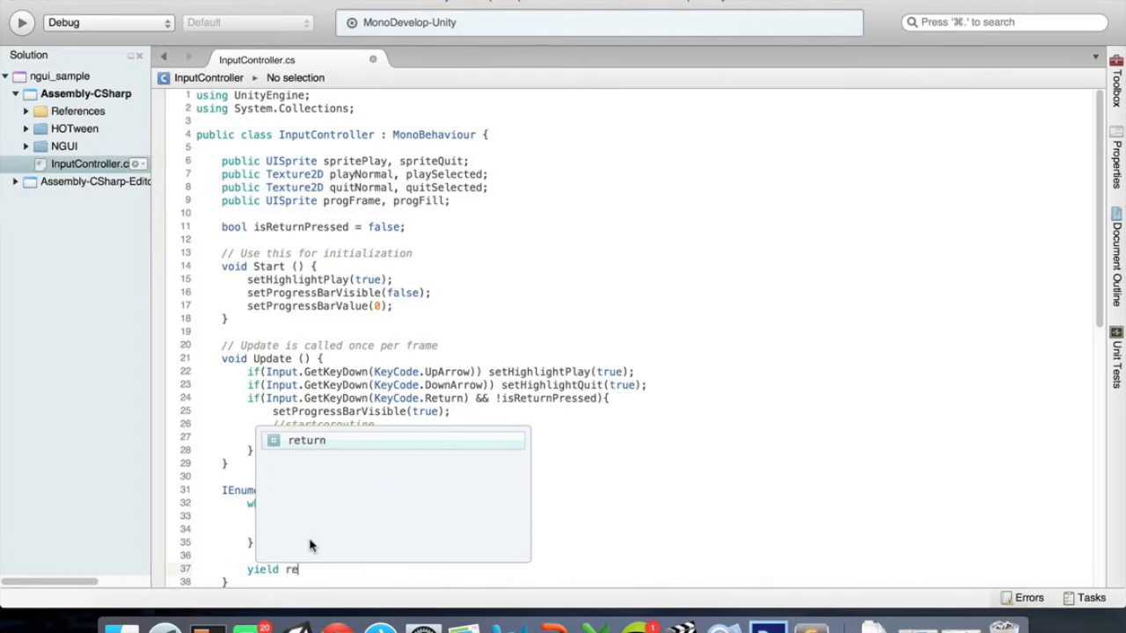
pyautogui.write('turn null;')
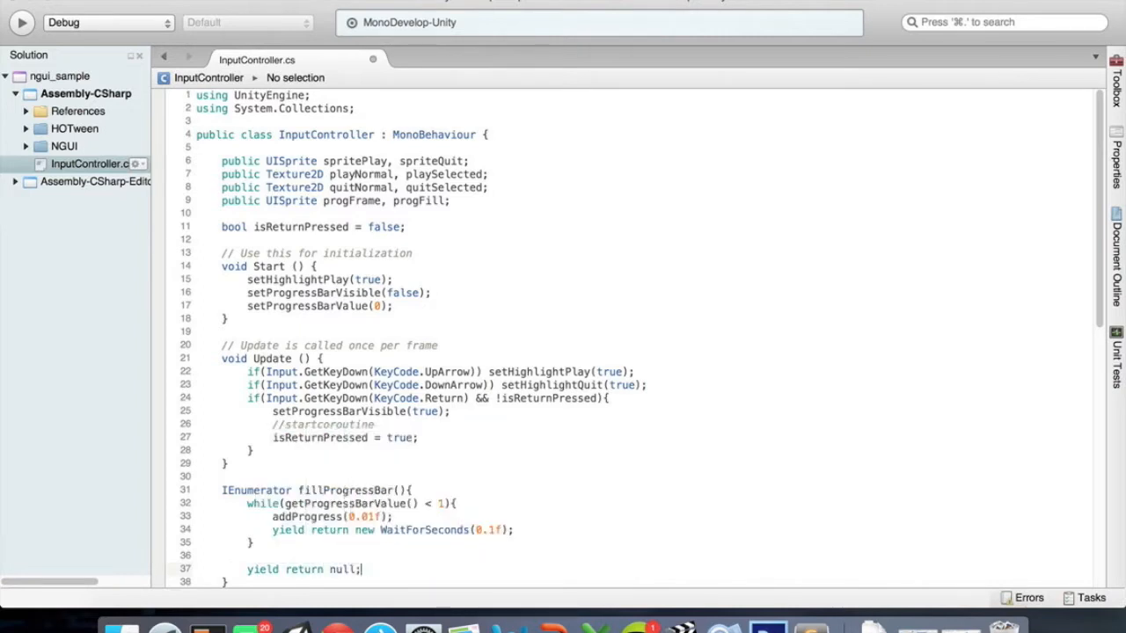
# Replace the //startcoroutine comment in Update with StartCoroutine(fillProgressBar()); and save the script
pyautogui.click(389, 434)
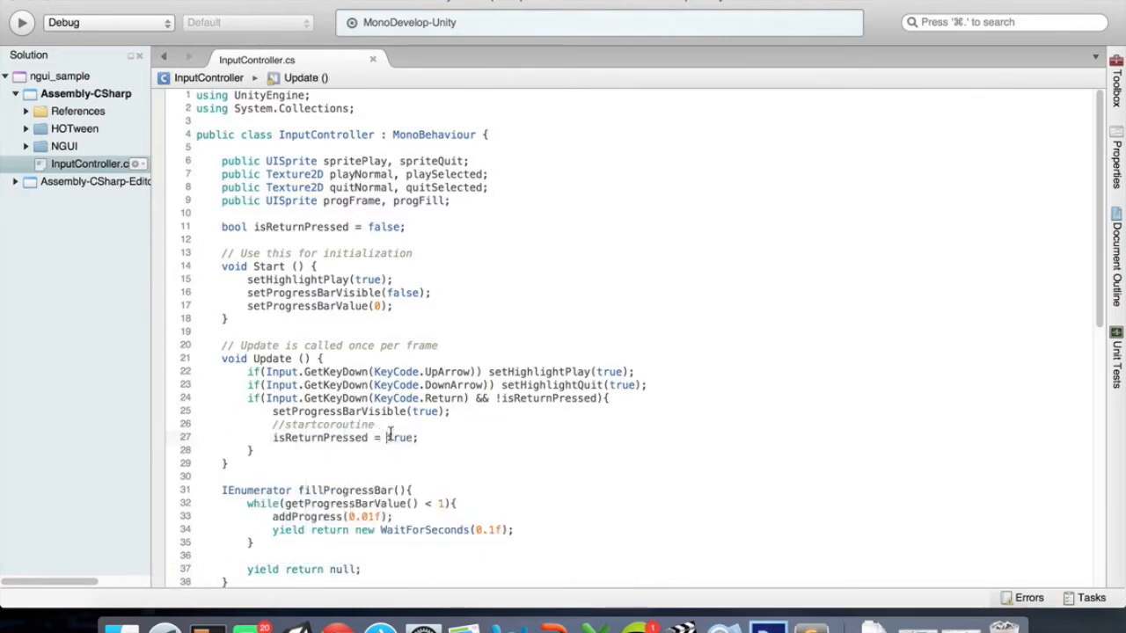
pyautogui.moveTo(375, 425); pyautogui.dragTo(273, 425)
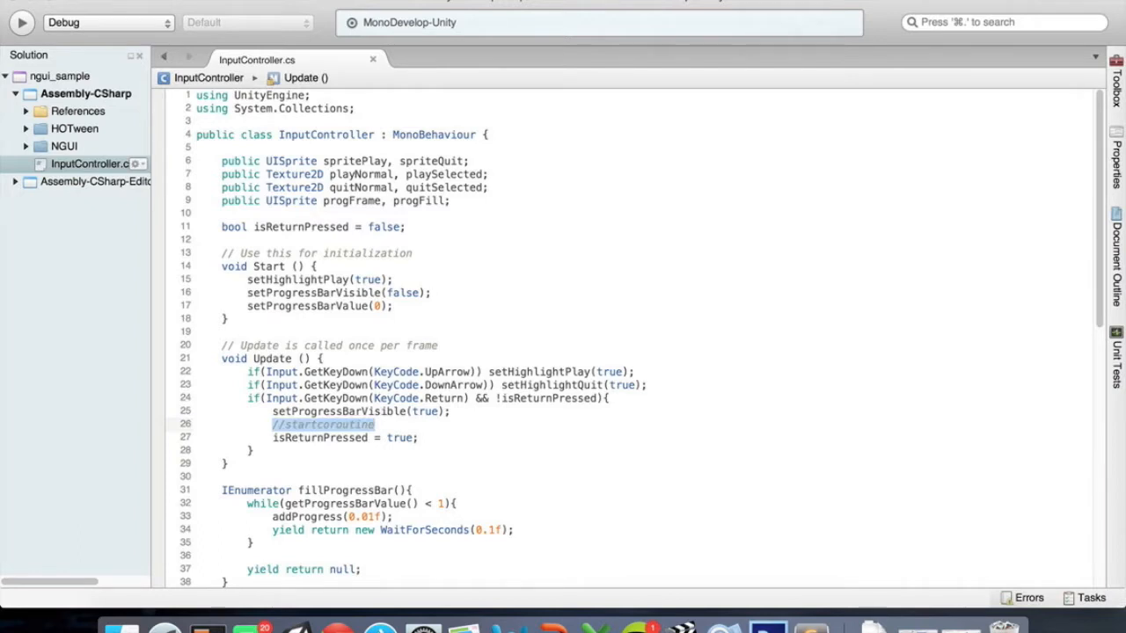
pyautogui.write('Start')
pyautogui.press('Down')
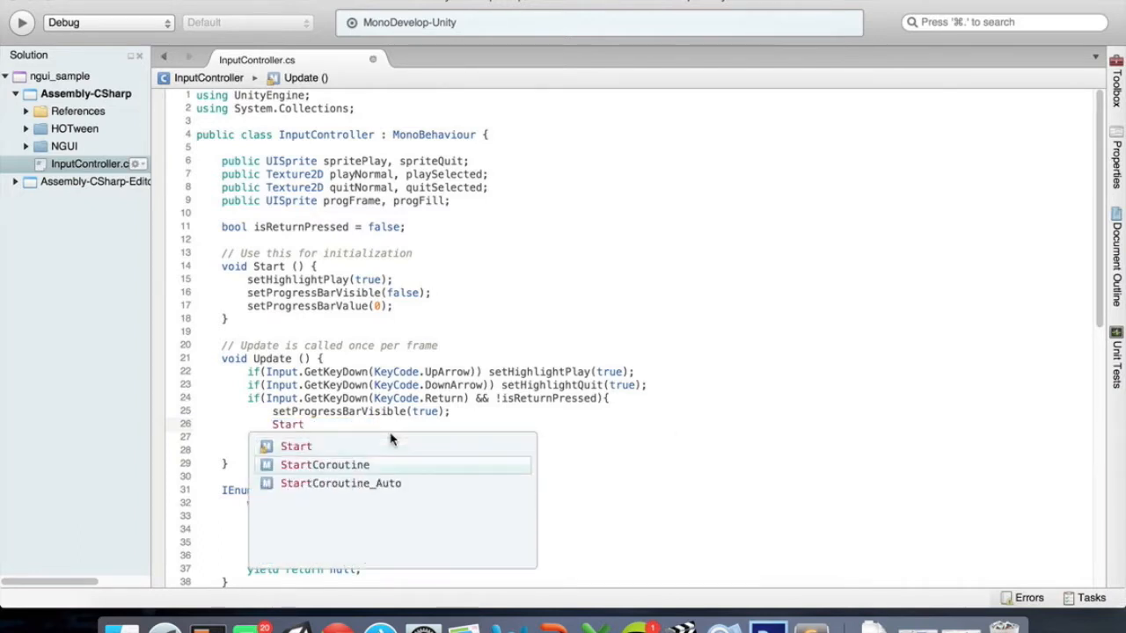
pyautogui.press('Return')
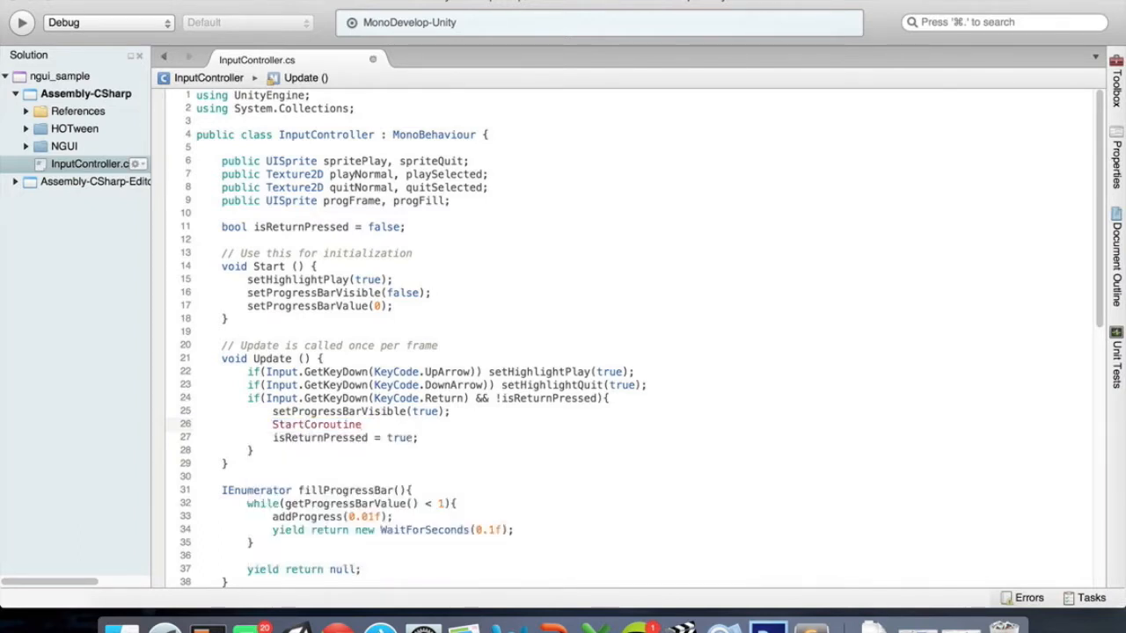
pyautogui.write('(')
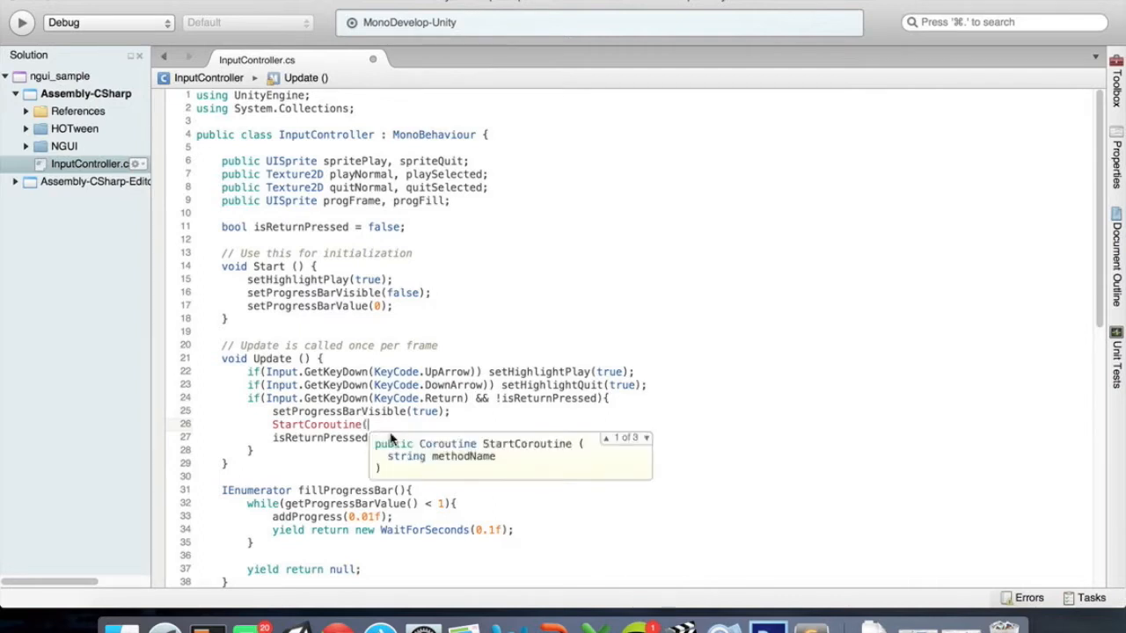
pyautogui.write('fillP')
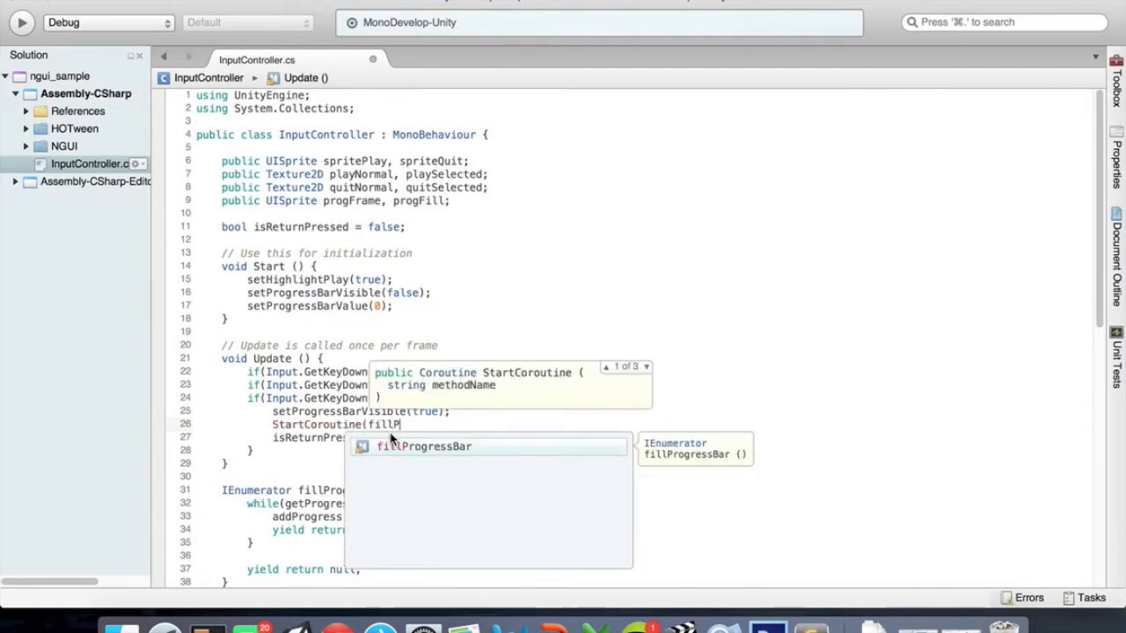
pyautogui.press('Return')
pyautogui.write('());')
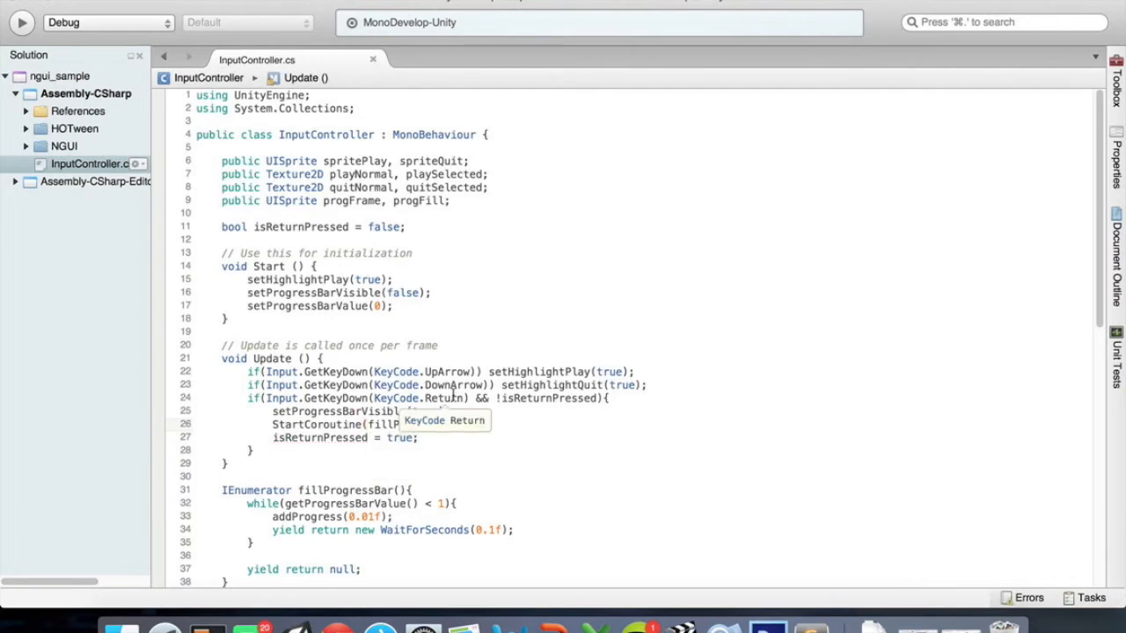
# Switch to Unity and play the scene in the Game view, testing the Play/Quit highlighting and the progress bar fill, and stop it
pyautogui.hotkey('ctrl', 'Left')
pyautogui.click(525, 22)
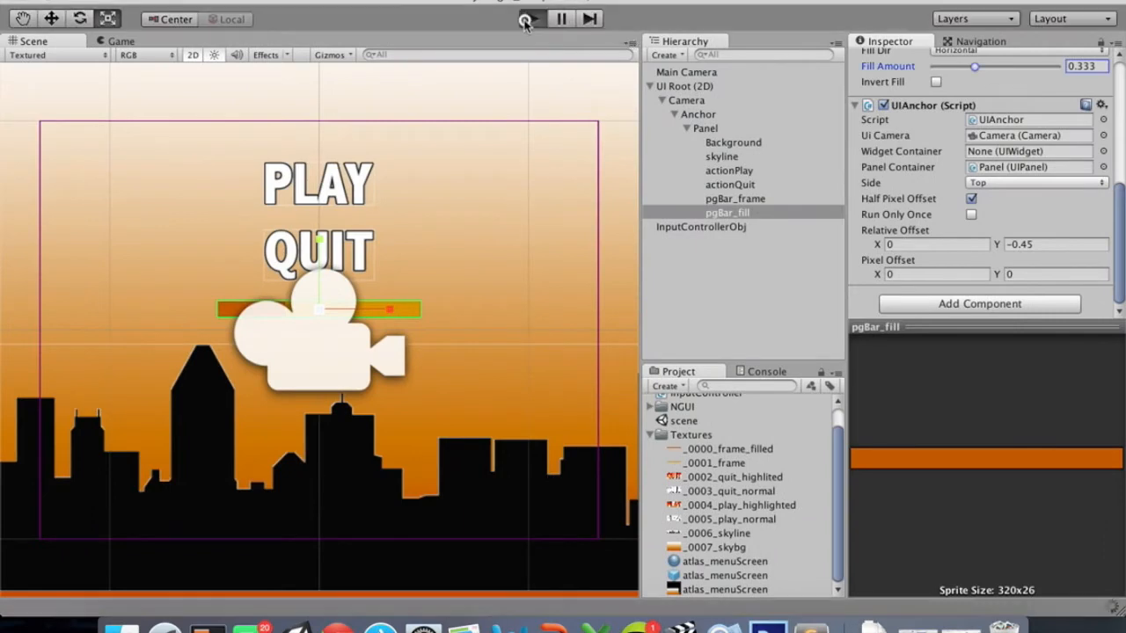
pyautogui.click(115, 41)
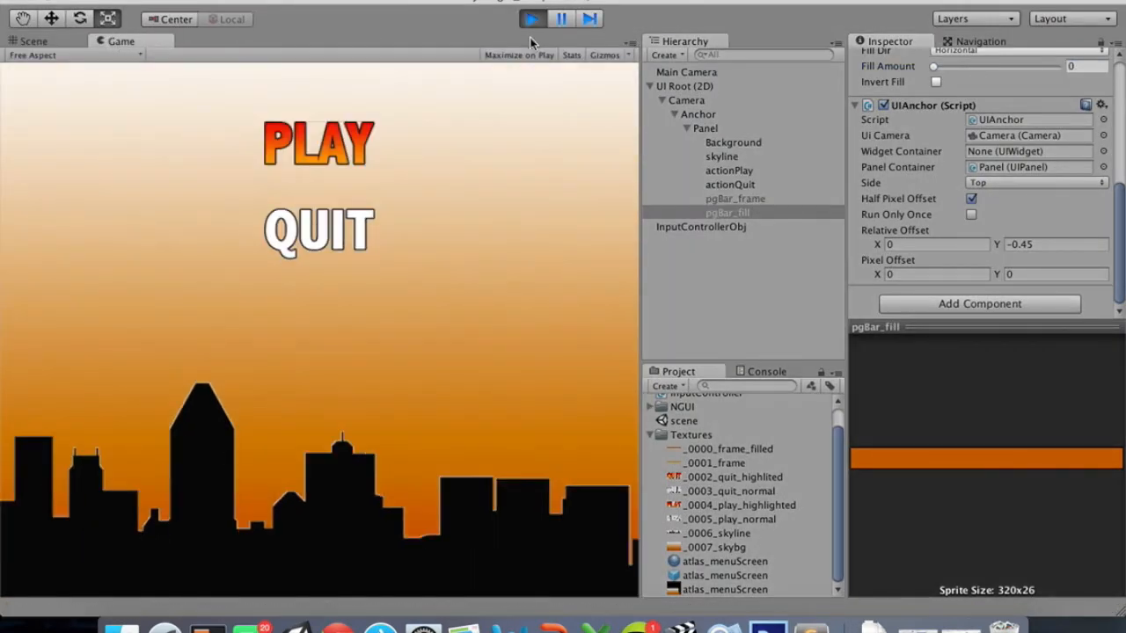
pyautogui.press('Down')
pyautogui.press('Up')
pyautogui.press('Down')
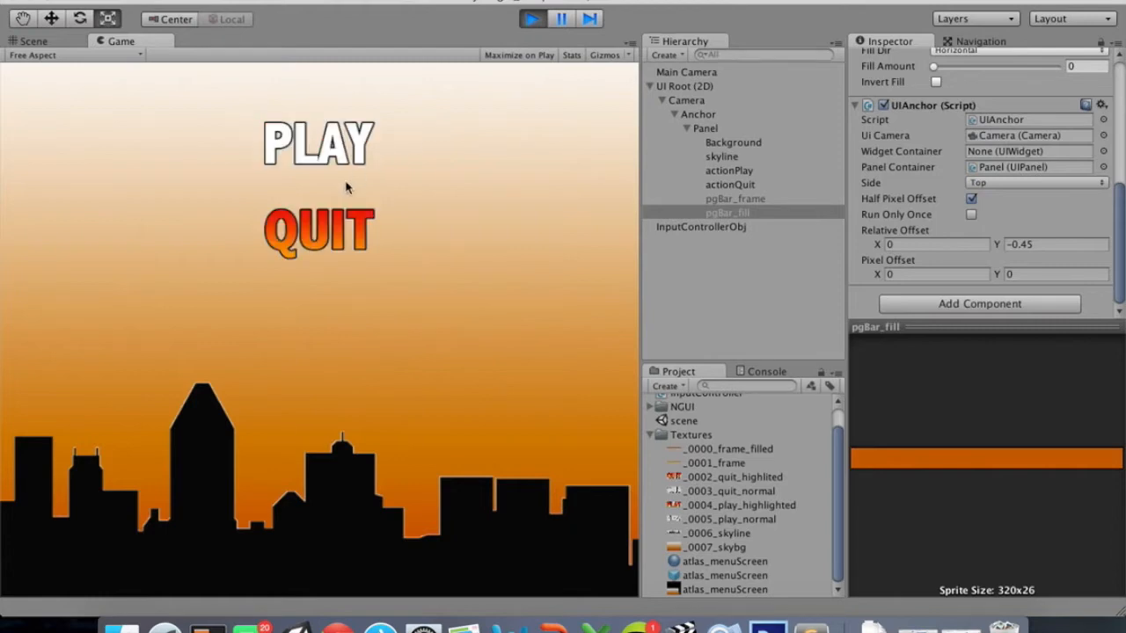
pyautogui.press('Up')
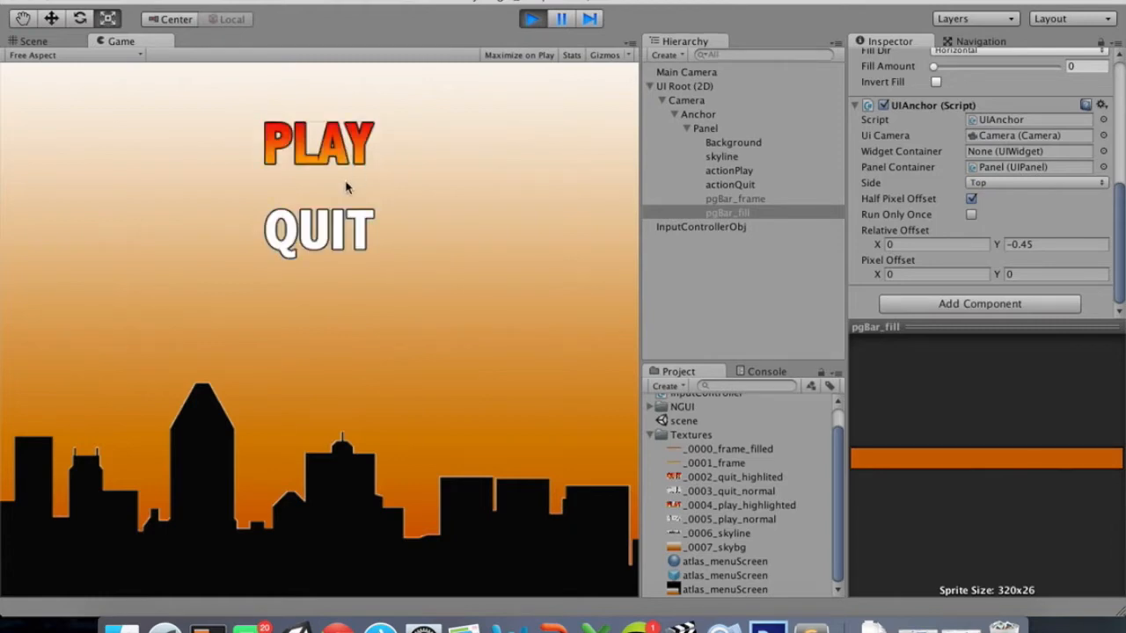
pyautogui.press('Return')
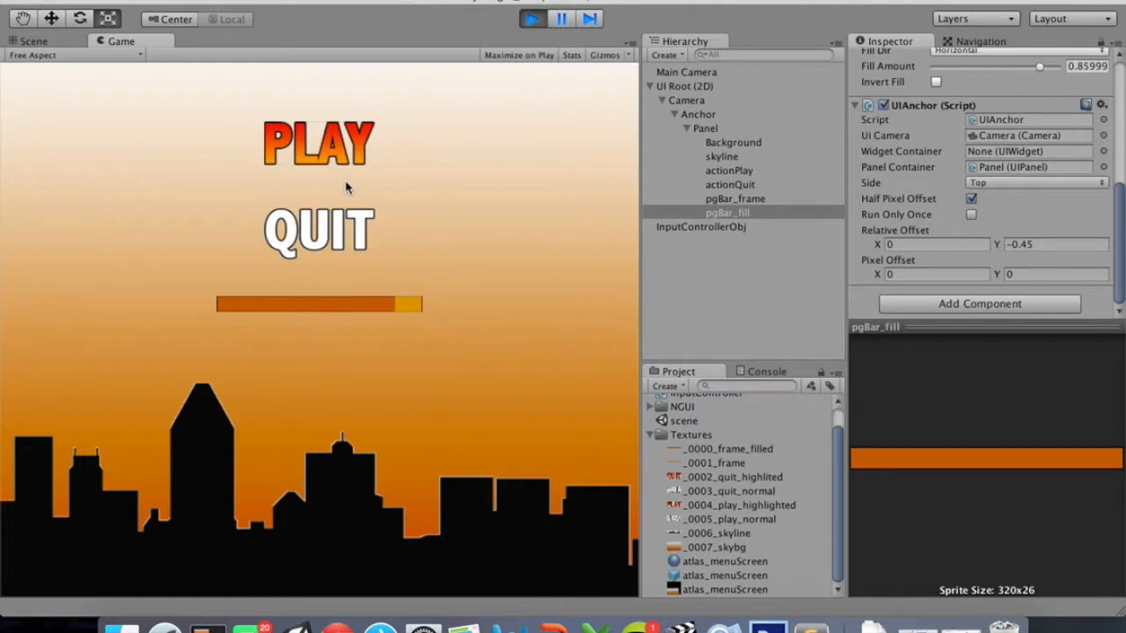
pyautogui.click(532, 21)
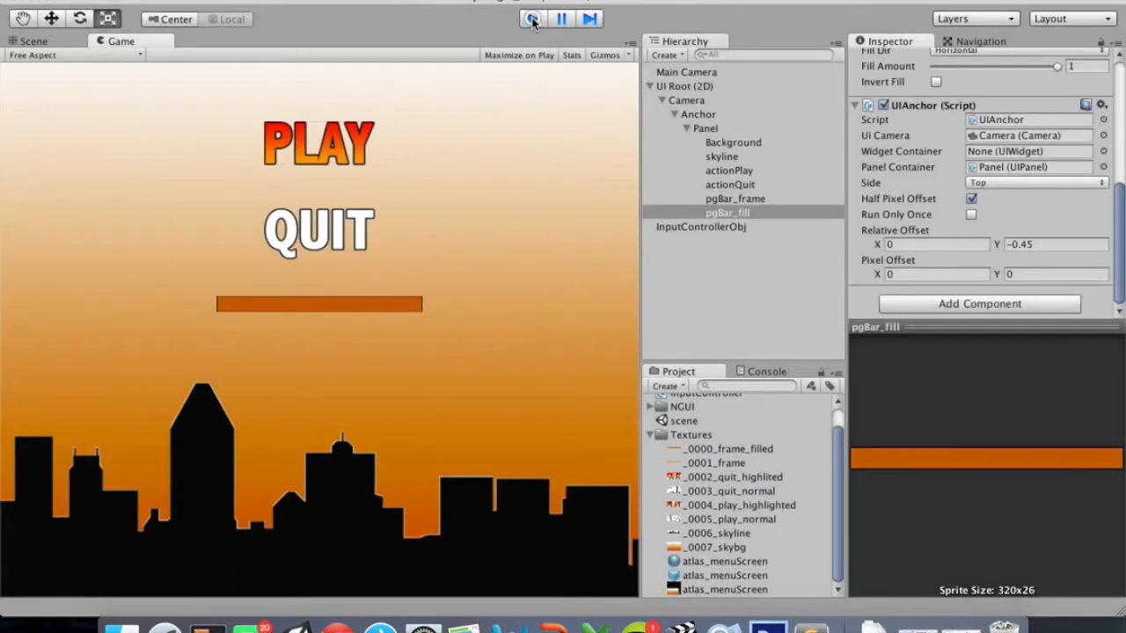
# Switch back to MonoDevelop and review the InputController script from Update and fillProgressBar through the highlight and progress bar methods
pyautogui.hotkey('ctrl', 'Up')
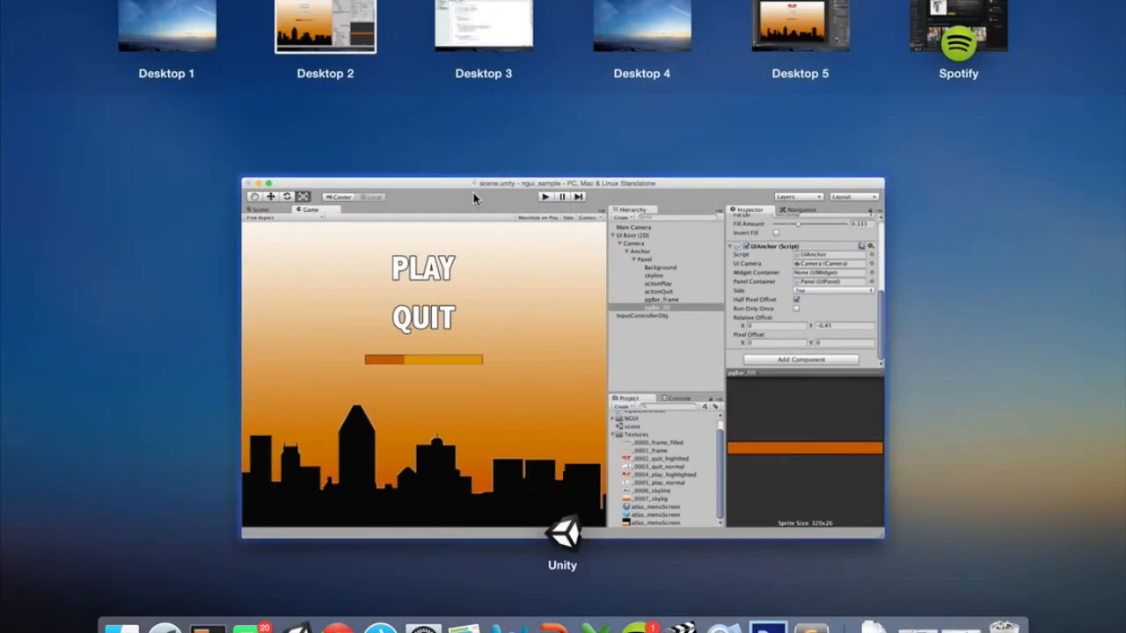
pyautogui.click(422, 361)
pyautogui.hotkey('ctrl', 'Right')
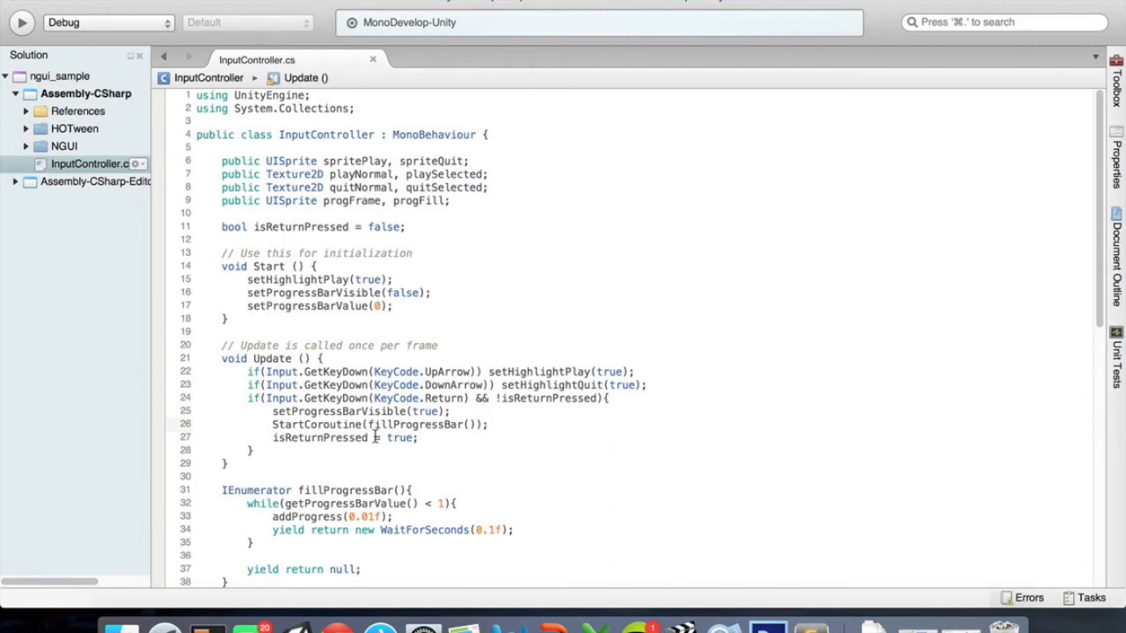
pyautogui.scroll(-3, 376, 437)
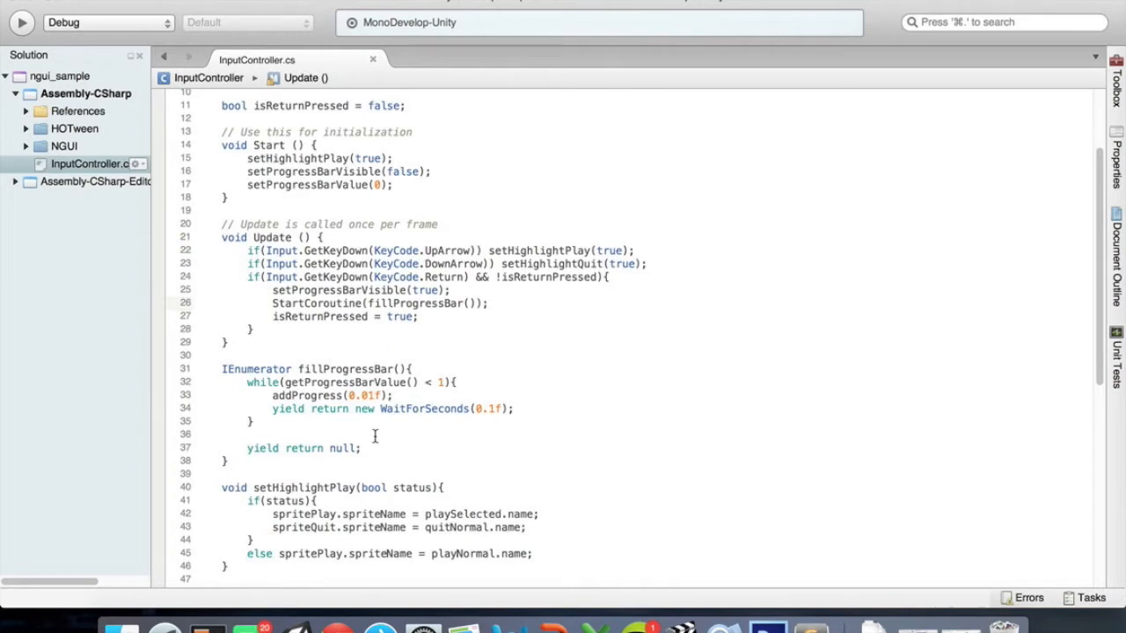
pyautogui.scroll(-3, 374, 436)
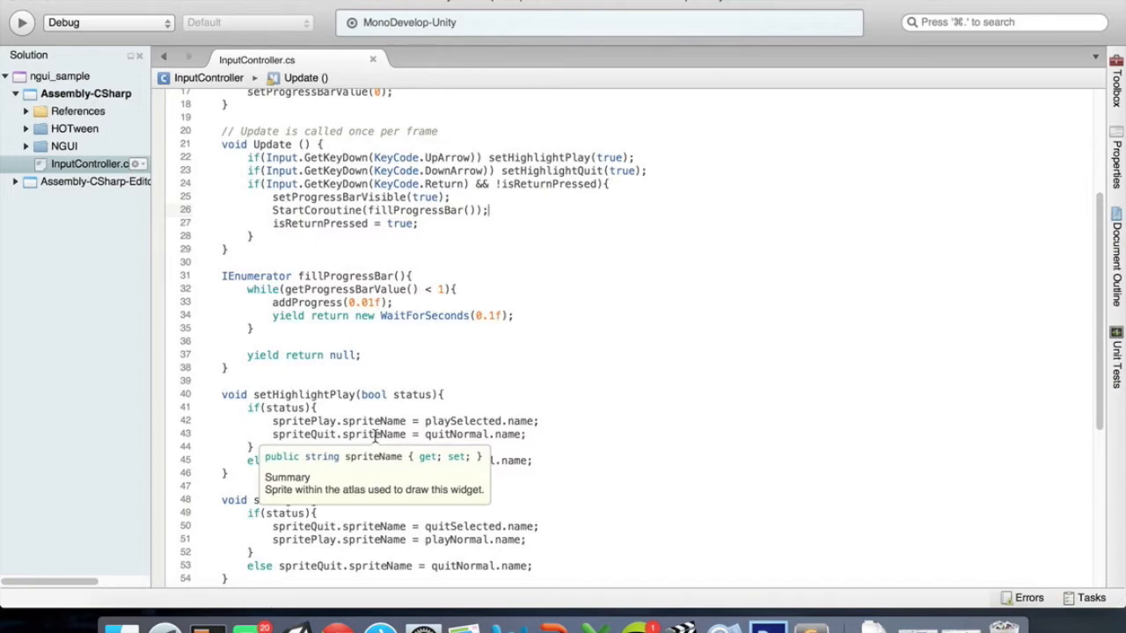
pyautogui.scroll(-4, 375, 436)
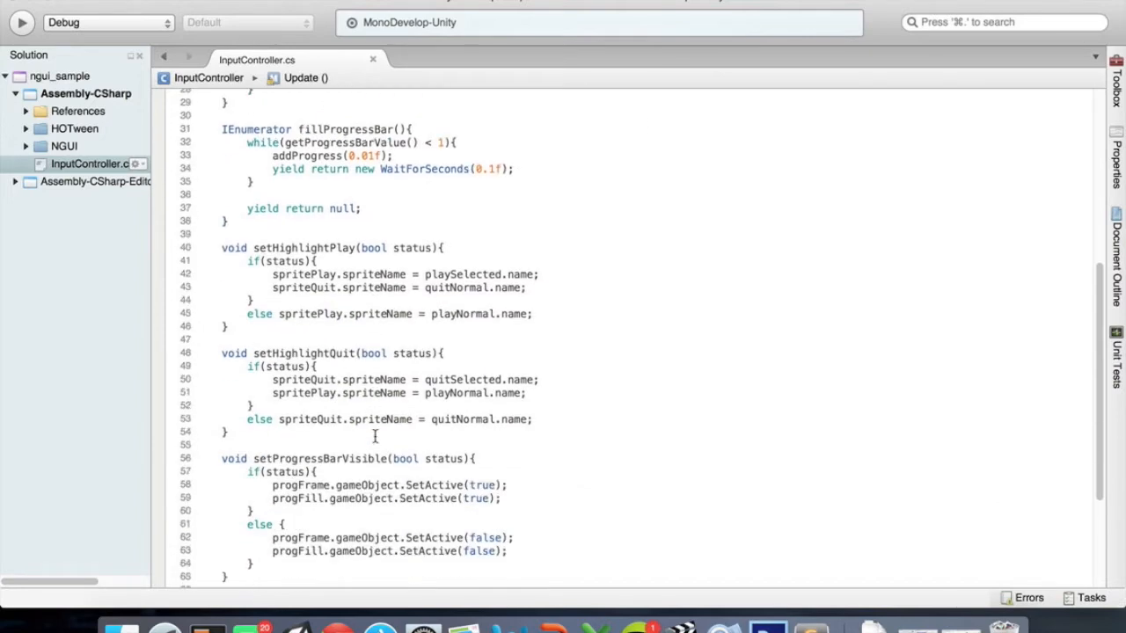
pyautogui.scroll(-3, 375, 436)
pyautogui.scroll(12, 374, 436)
pyautogui.scroll(-5, 374, 436)
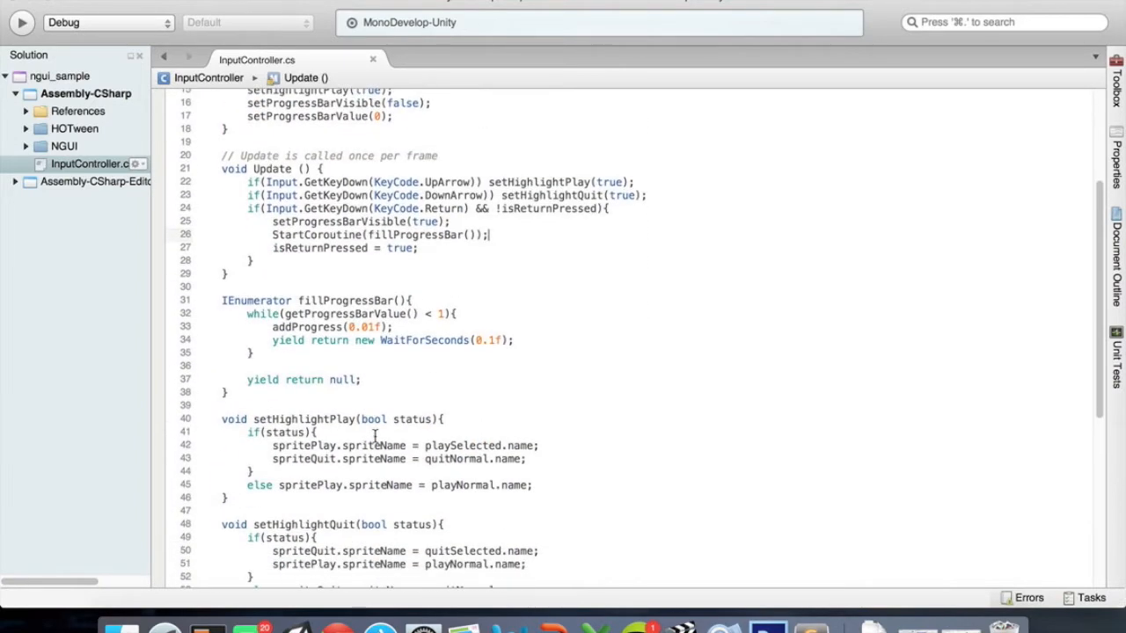
# Try out an empty while(){ } block above yield return null in fillProgressBar and delete the block
pyautogui.click(286, 347)
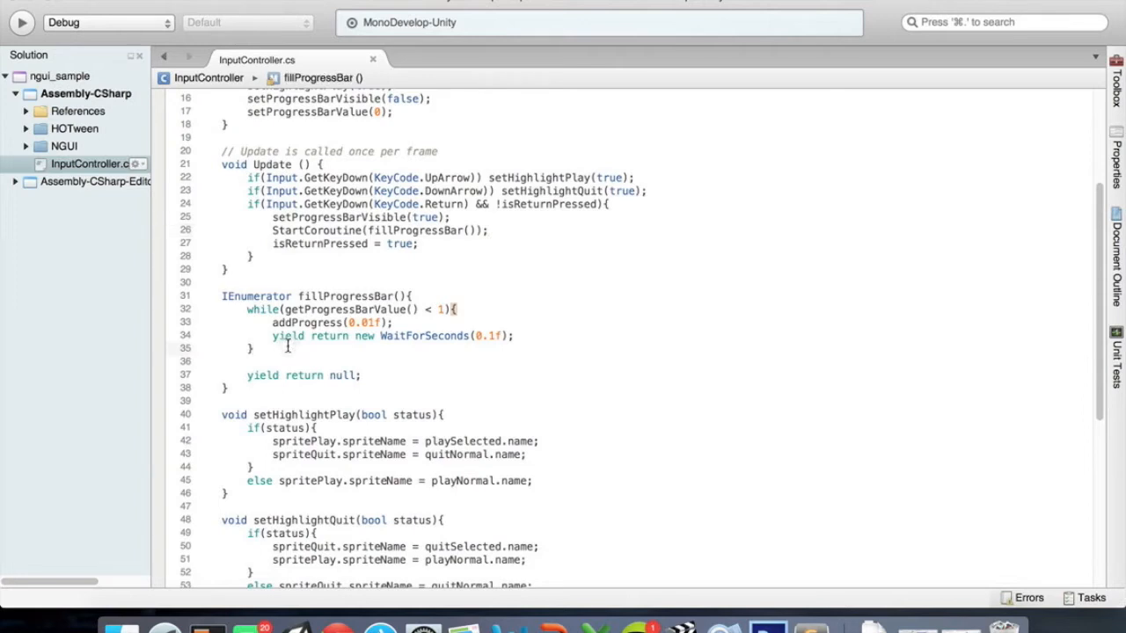
pyautogui.press('Down')
pyautogui.press('Return')
pyautogui.press('Return')
pyautogui.press('Up')
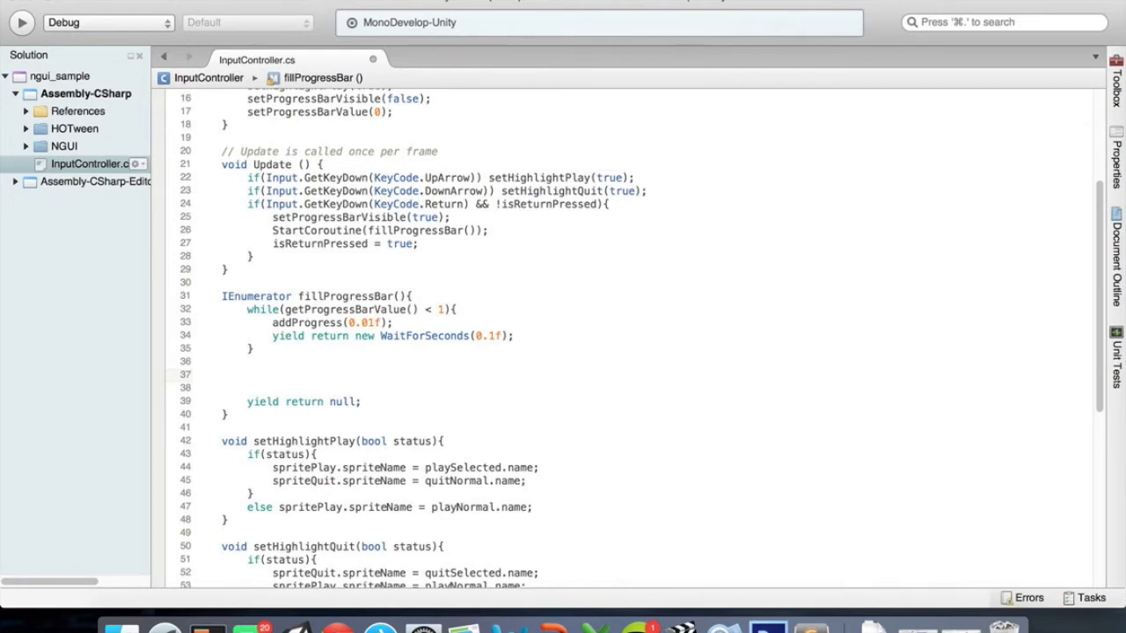
pyautogui.write('while(){')
pyautogui.press('Return')
pyautogui.write('}')
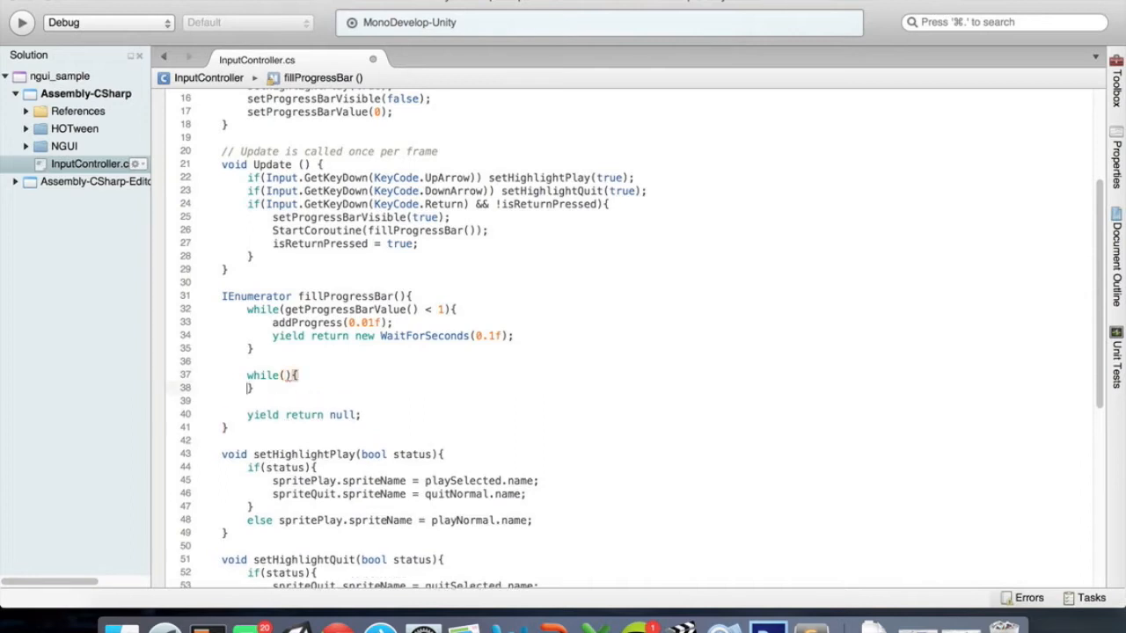
pyautogui.moveTo(247, 375); pyautogui.dragTo(293, 389)
pyautogui.press('BackSpace')
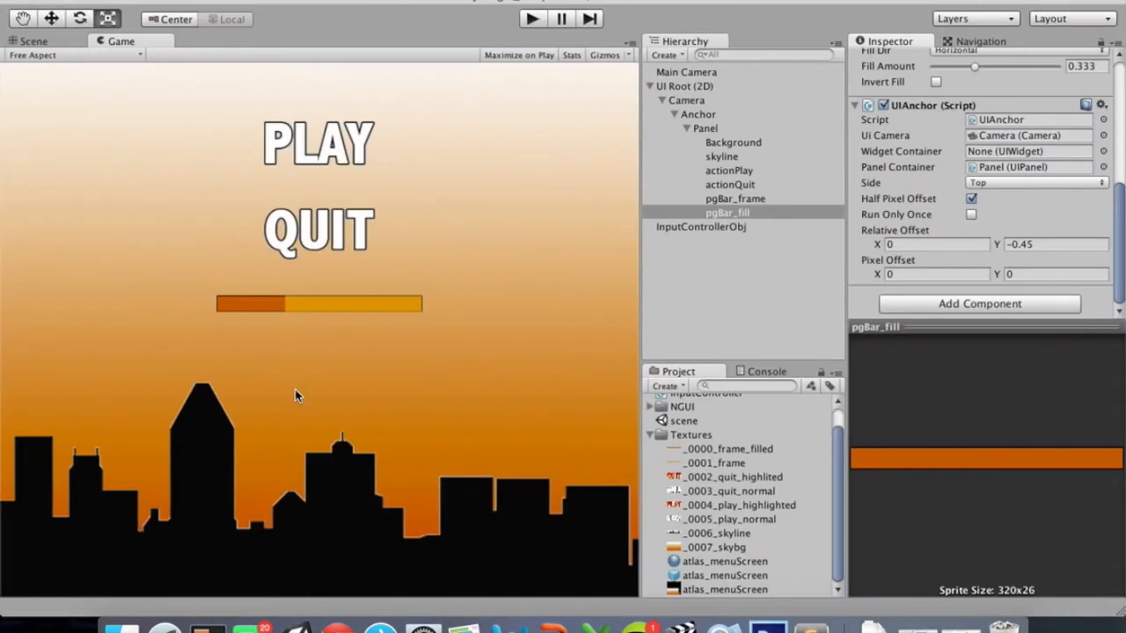
# Step through the UI Root hierarchy to the Panel and try out its UIPanel alpha slider, ending at 1
pyautogui.click(695, 88)
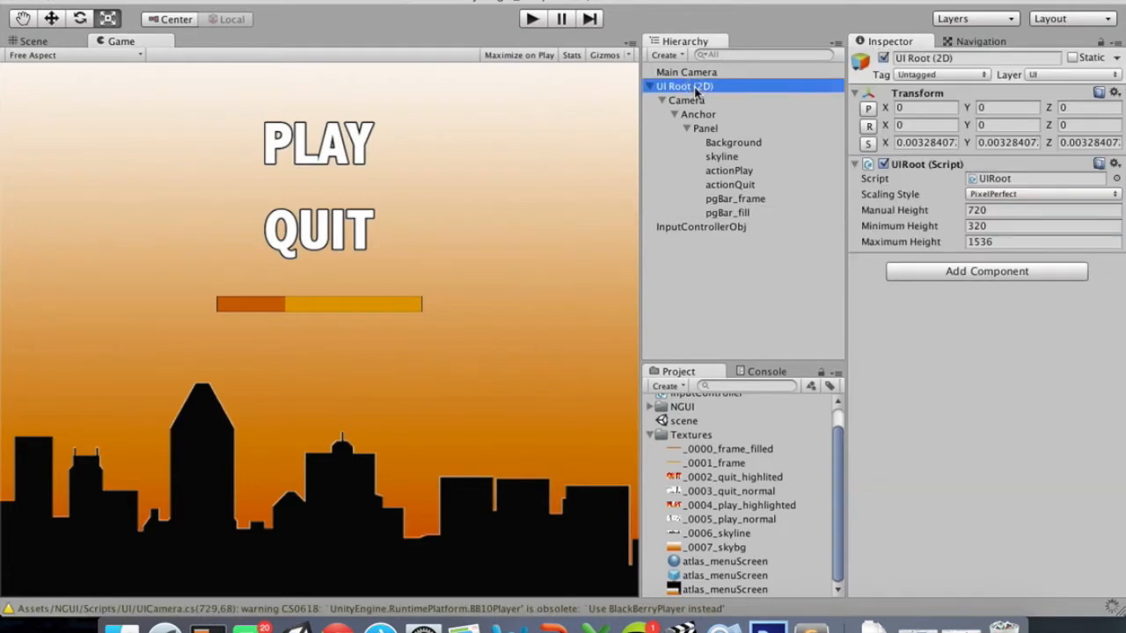
pyautogui.press('Down')
pyautogui.press('Down')
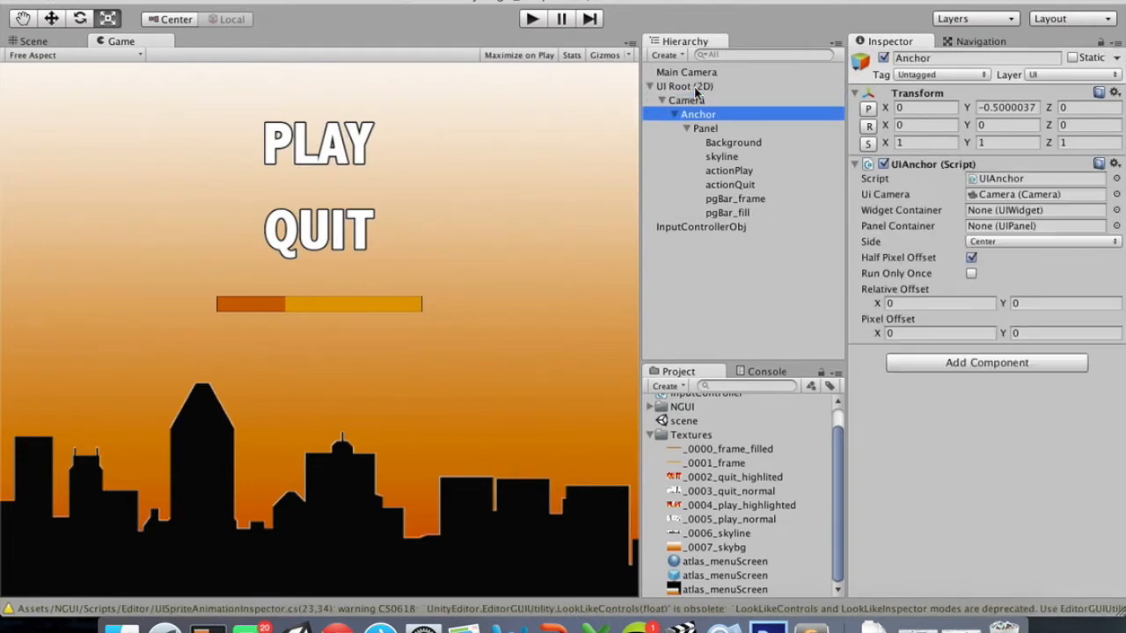
pyautogui.press('Down')
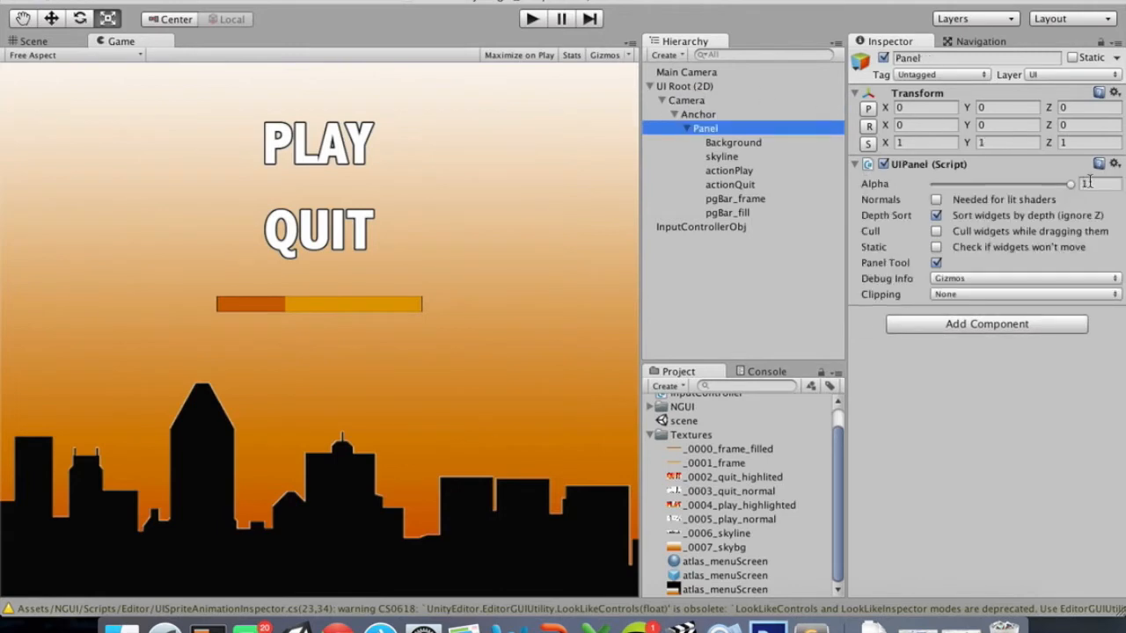
pyautogui.moveTo(1071, 185)
pyautogui.mouseDown()
pyautogui.moveTo(939, 196)
pyautogui.moveTo(1121, 184)
pyautogui.mouseUp()
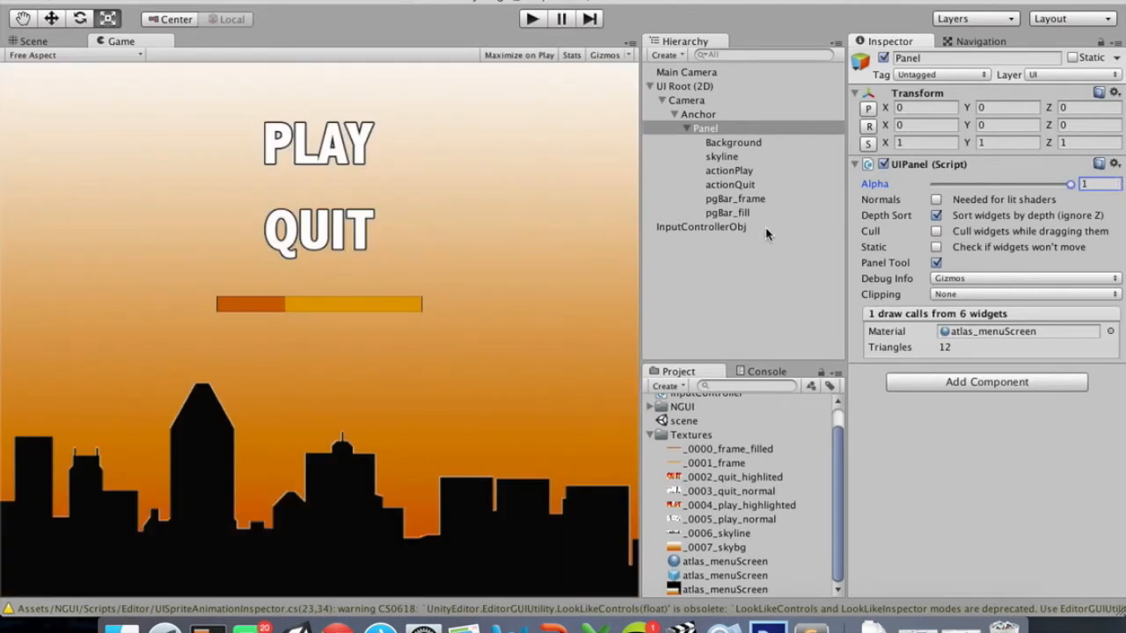
# Switch to MonoDevelop, declare public UIPanel panel; below the progFrame and progFill line in InputController, and save the script
pyautogui.hotkey('ctrl', 'Right')
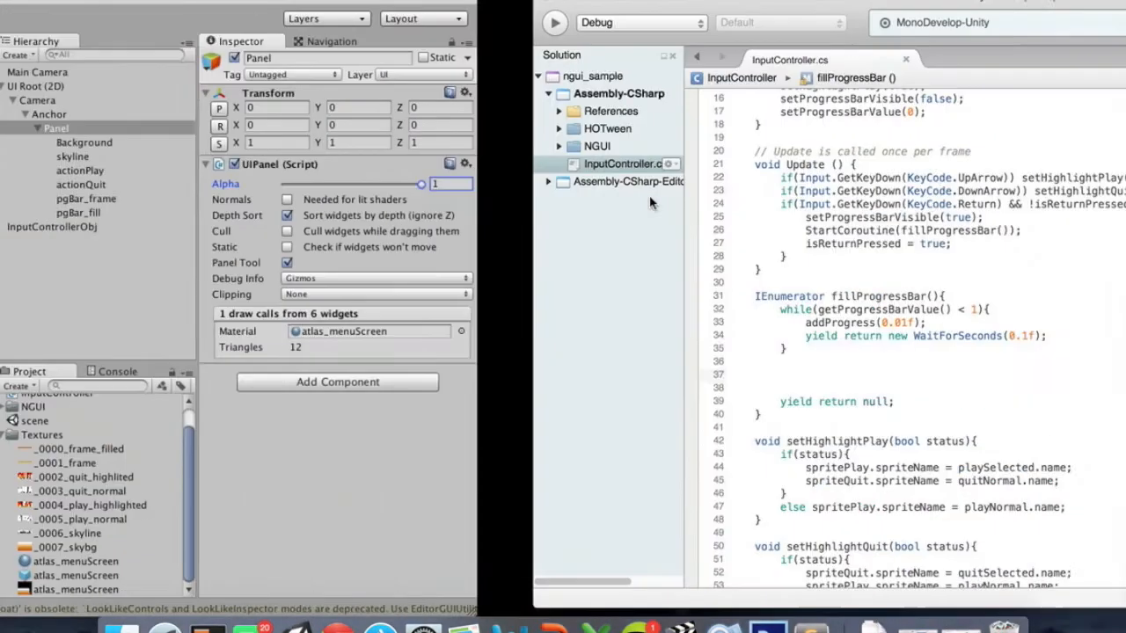
pyautogui.scroll(5, 332, 176)
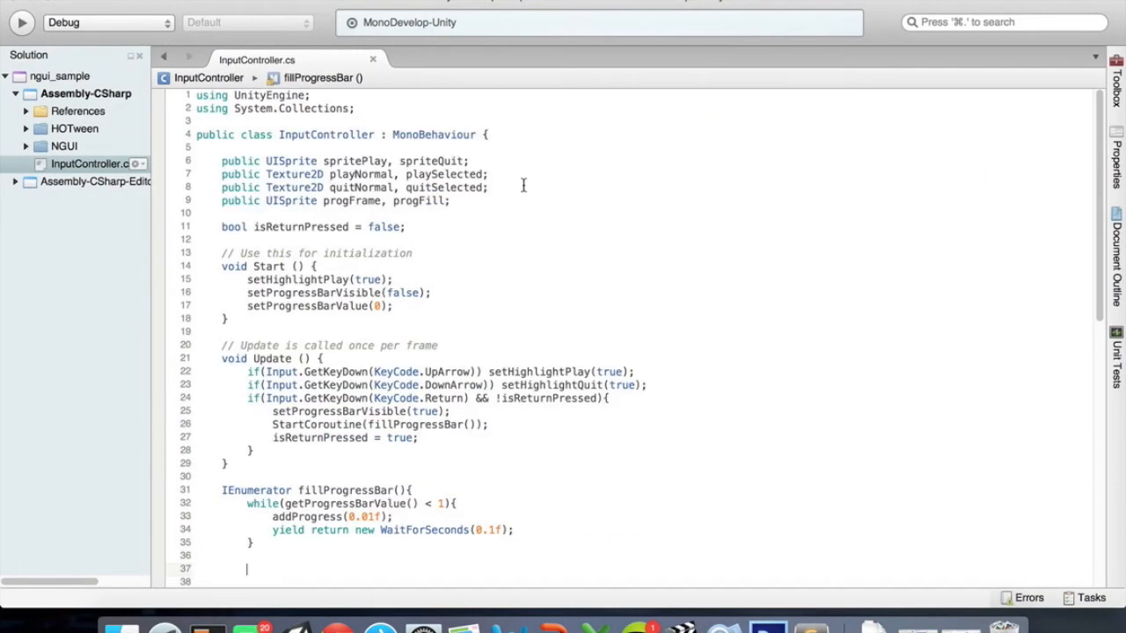
pyautogui.click(488, 203)
pyautogui.press('Return')
pyautogui.write('publ')
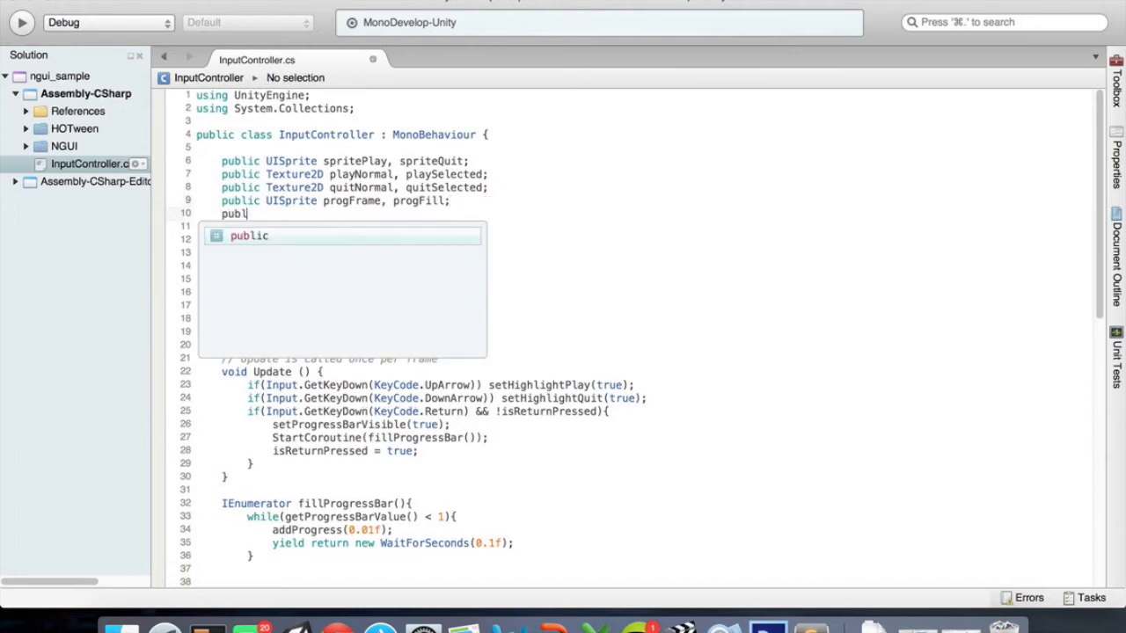
pyautogui.write('ic UIPanel ')
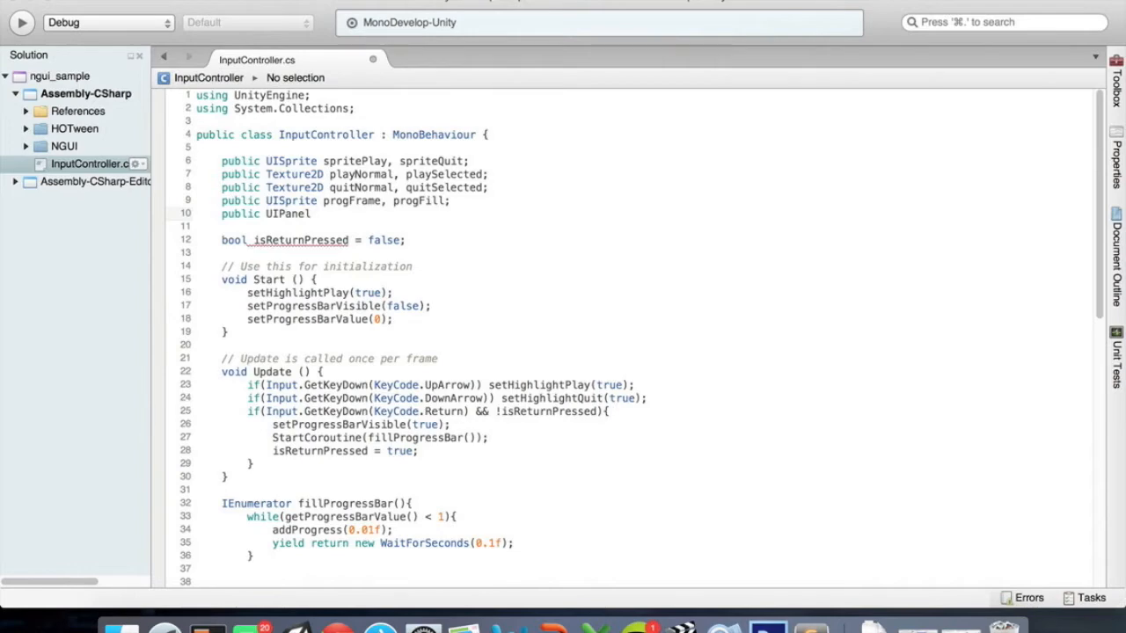
pyautogui.write('panel;')
pyautogui.press('super+s')
# Switch to Unity and assign the Panel object to the Panel field of InputControllerObj's Input Controller script
pyautogui.press('super+Tab')
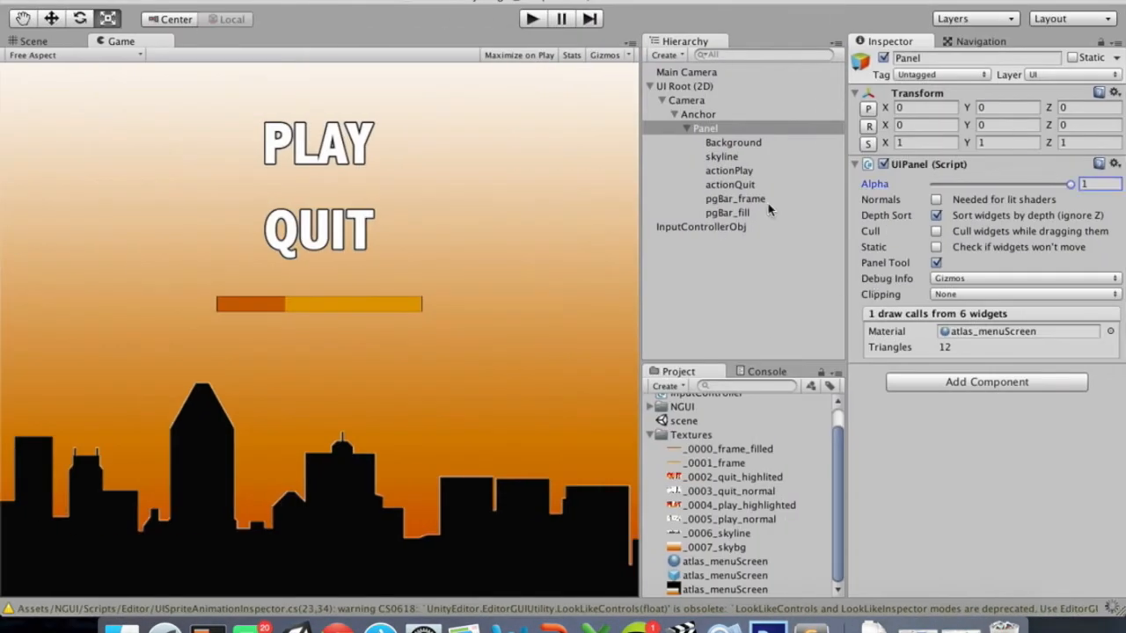
pyautogui.click(722, 227)
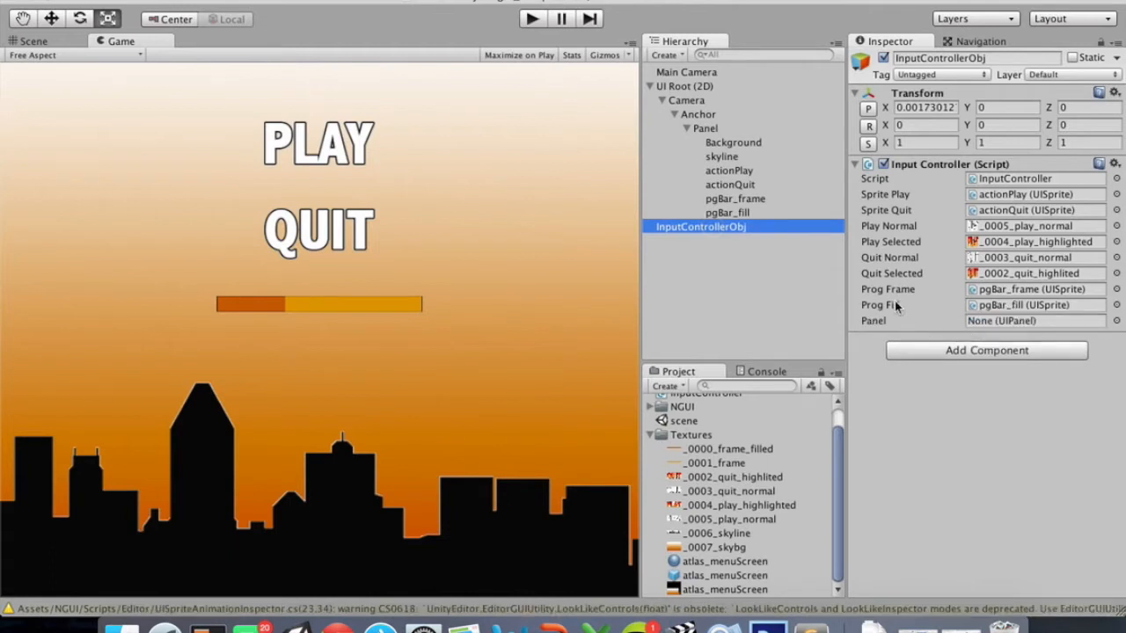
pyautogui.moveTo(704, 130); pyautogui.dragTo(975, 323)
# Switch to MonoDevelop and add a while(panel.alpha > 0){ } loop above yield return null in fillProgressBar
pyautogui.hotkey('ctrl', 'Right')
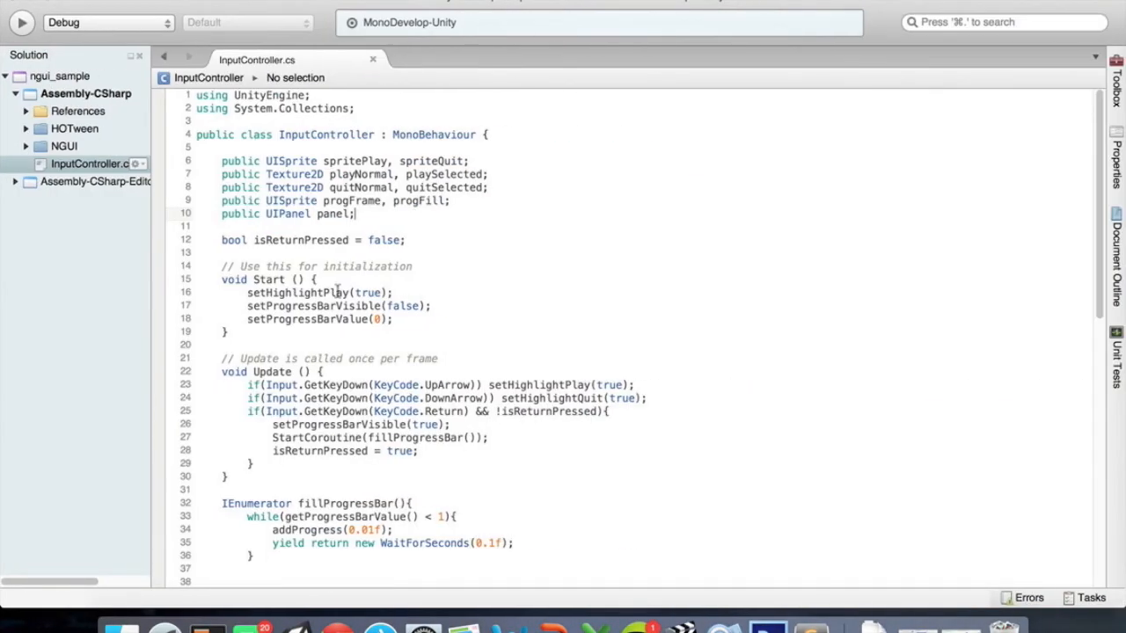
pyautogui.scroll(-10, 359, 264)
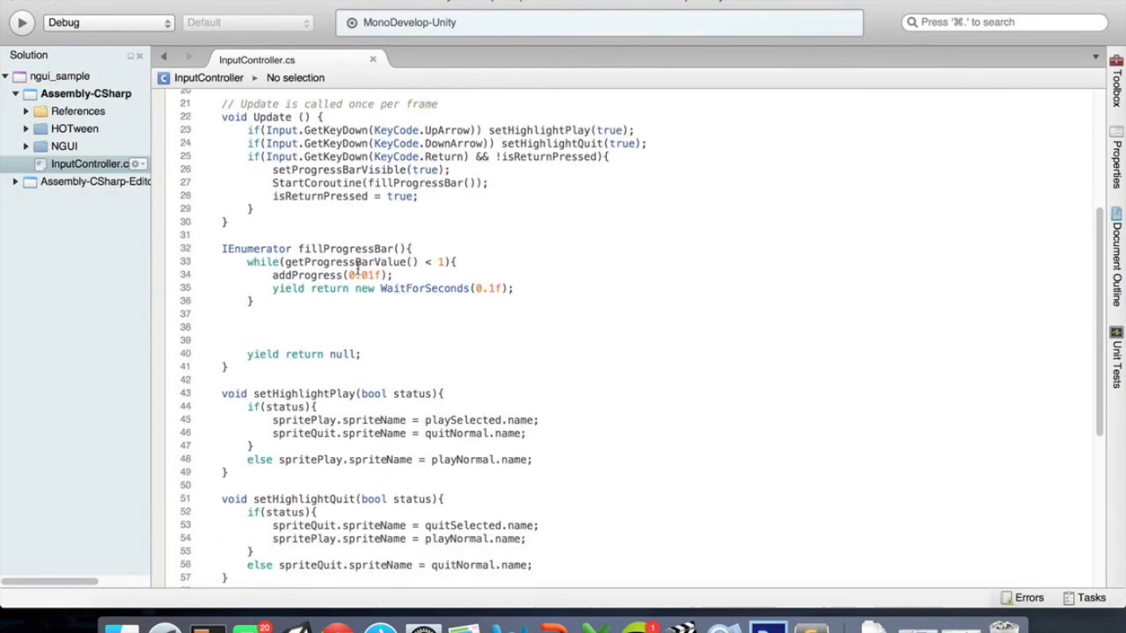
pyautogui.click(286, 327)
pyautogui.write('while(panel.al')
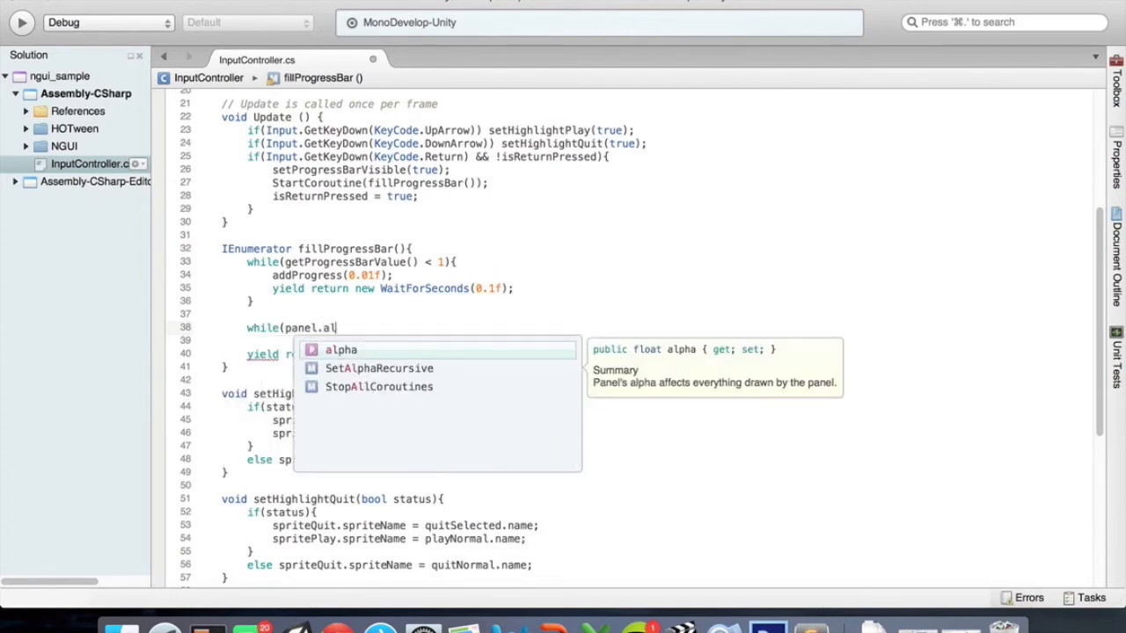
pyautogui.press('Return')
pyautogui.write('> 0')
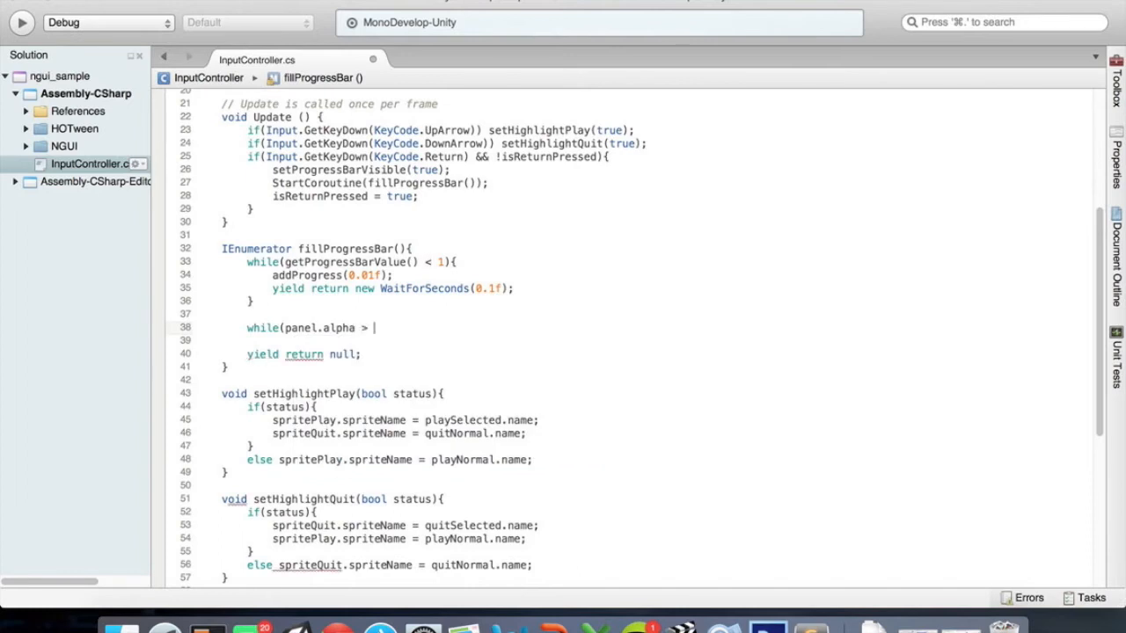
pyautogui.write('){')
pyautogui.press('Return')
pyautogui.write('}')
pyautogui.press('Return')
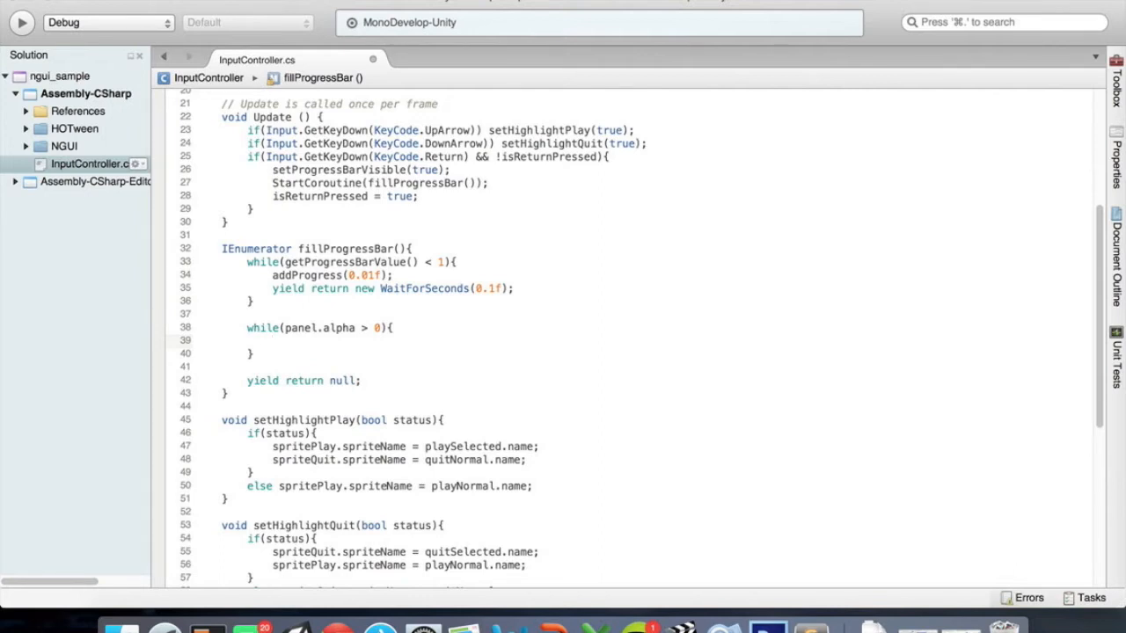
# Inside the panel alpha loop, add the statement panel.alpha -= 0.01f; and start a new line below it
pyautogui.write('panel')
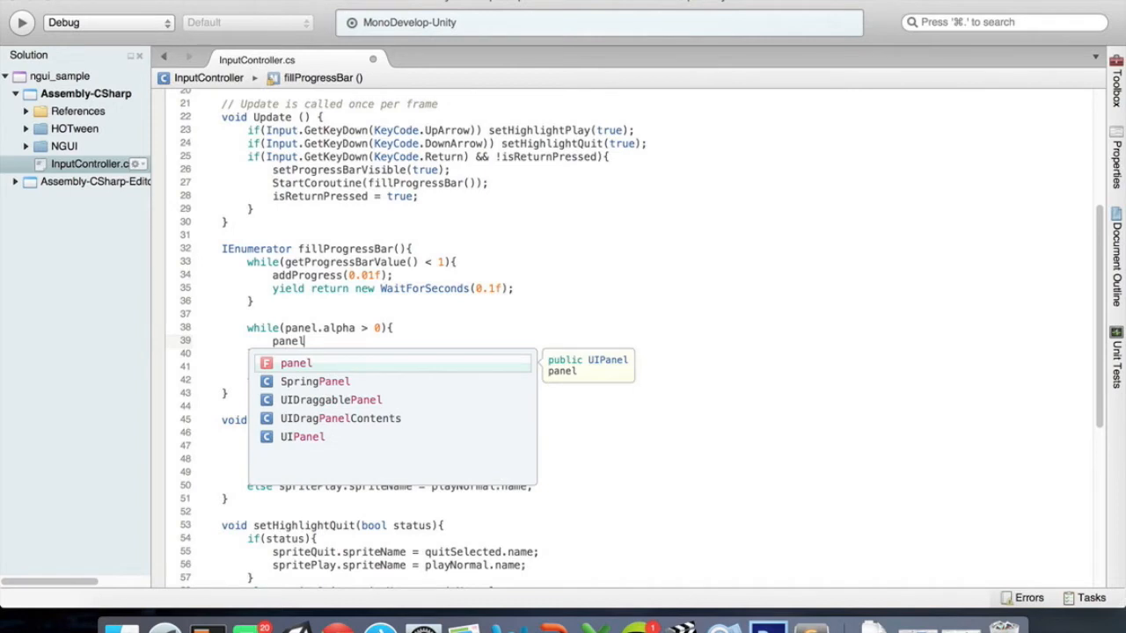
pyautogui.write('.al')
pyautogui.press('Return')
pyautogui.write('-= 0.')
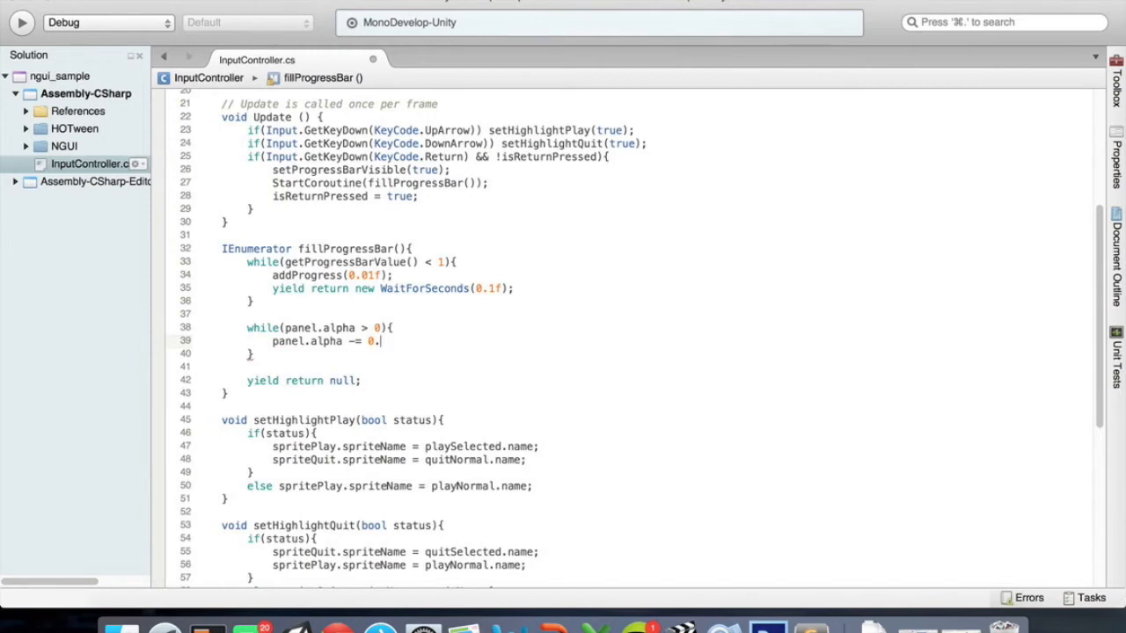
pyautogui.write('01f;')
pyautogui.press('Return')
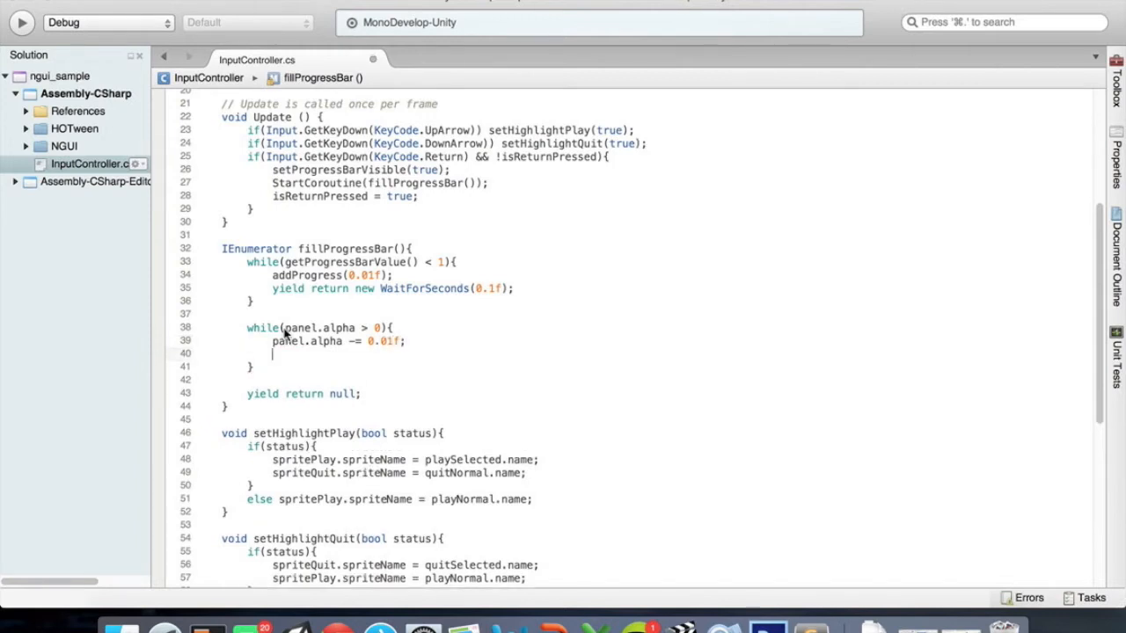
# Copy the yield return new WaitForSeconds line from the first loop into the alpha loop and set its wait to 0.01f
pyautogui.click(271, 286)
pyautogui.hotkey('shift', 'End')
pyautogui.press('super+c')
pyautogui.press('Down')
pyautogui.press('Down')
pyautogui.press('Down')
pyautogui.press('Down')
pyautogui.press('Down')
pyautogui.press('super+v')
pyautogui.press('Left')
pyautogui.press('Left')
pyautogui.press('Left')
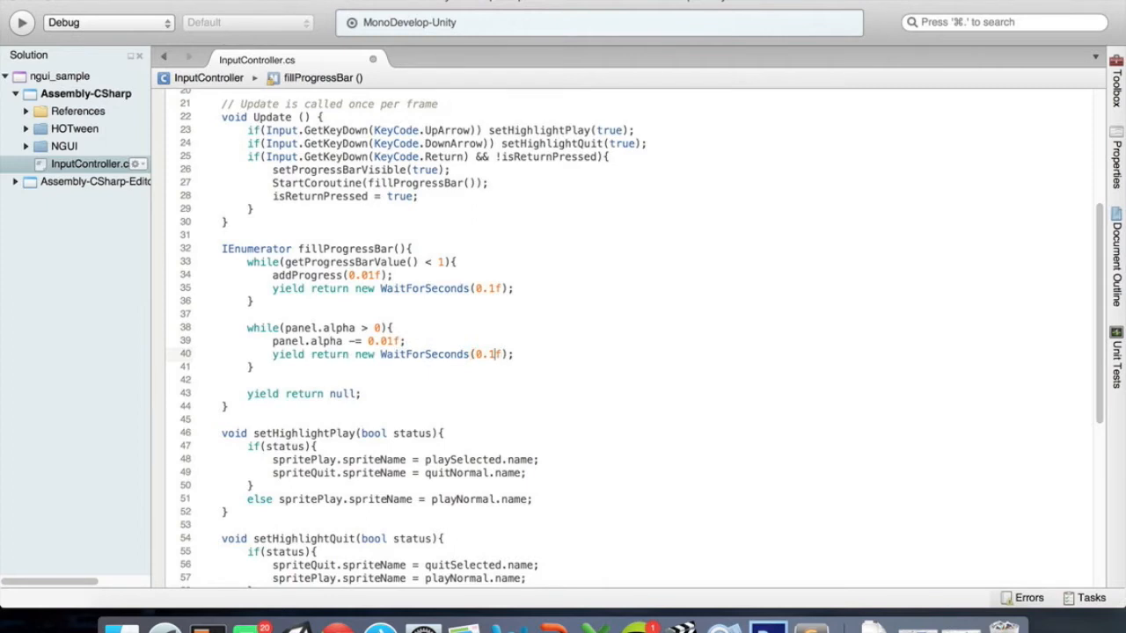
pyautogui.press('Left')
pyautogui.write('0')
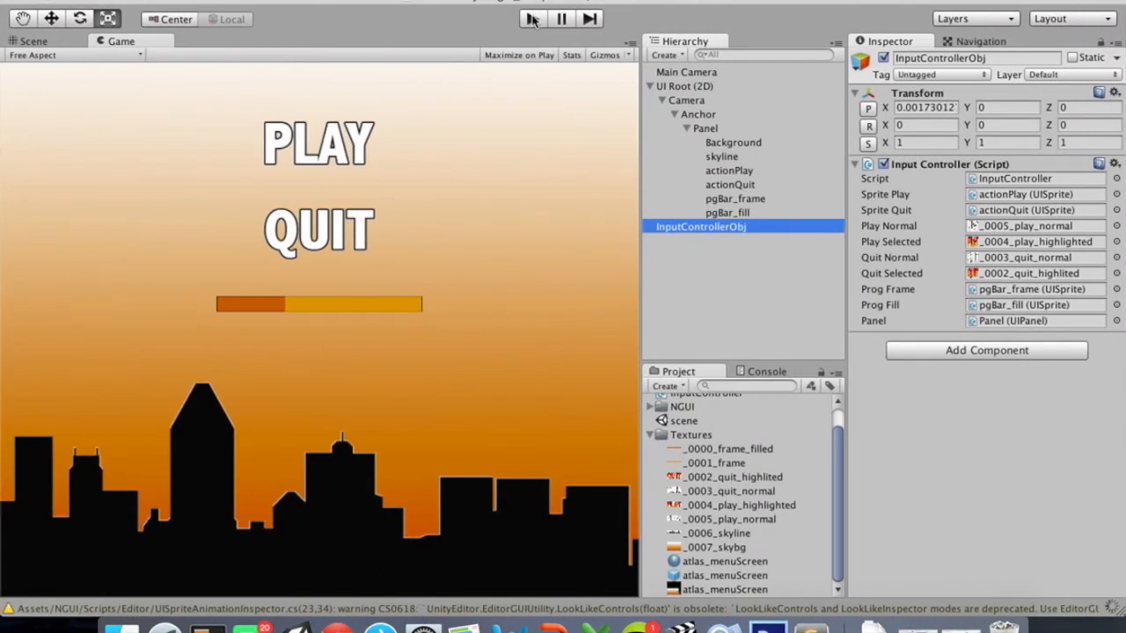
# Play the scene, test the Play/Quit highlighting, progress bar fill and panel fade-out, and stop it
pyautogui.click(376, 18)
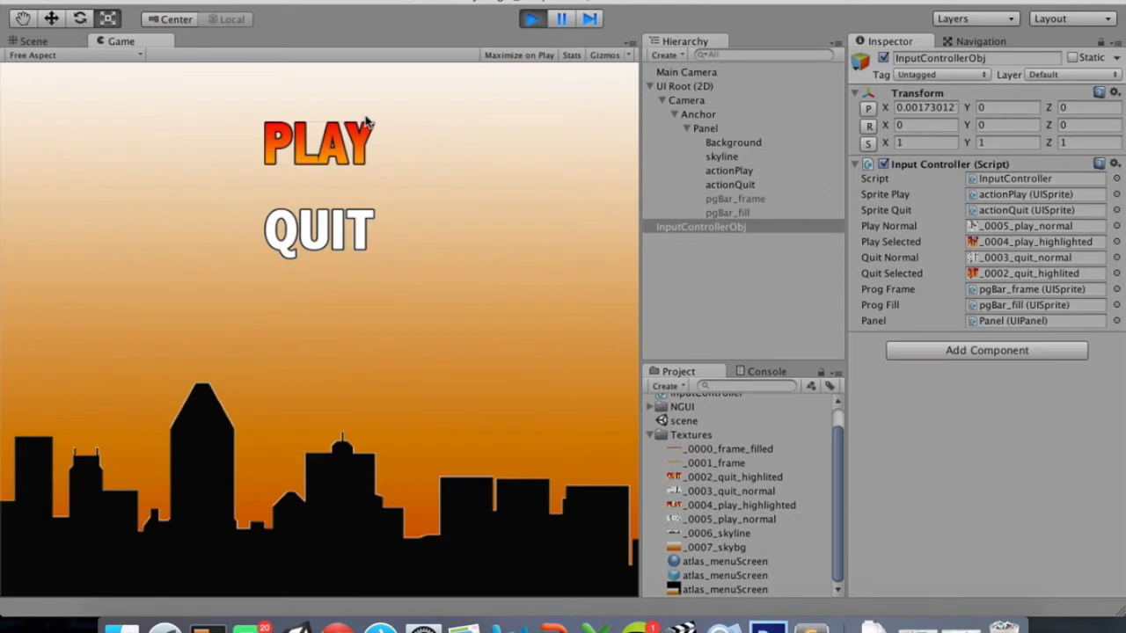
pyautogui.press('Down')
pyautogui.press('Up')
pyautogui.press('Return')
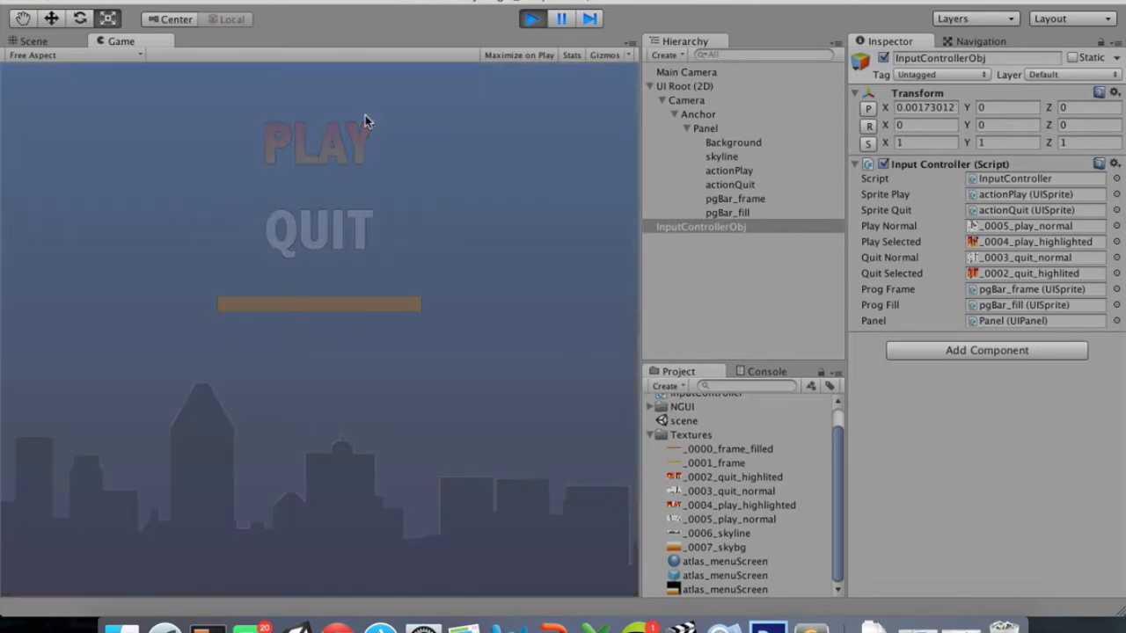
pyautogui.click(532, 18)
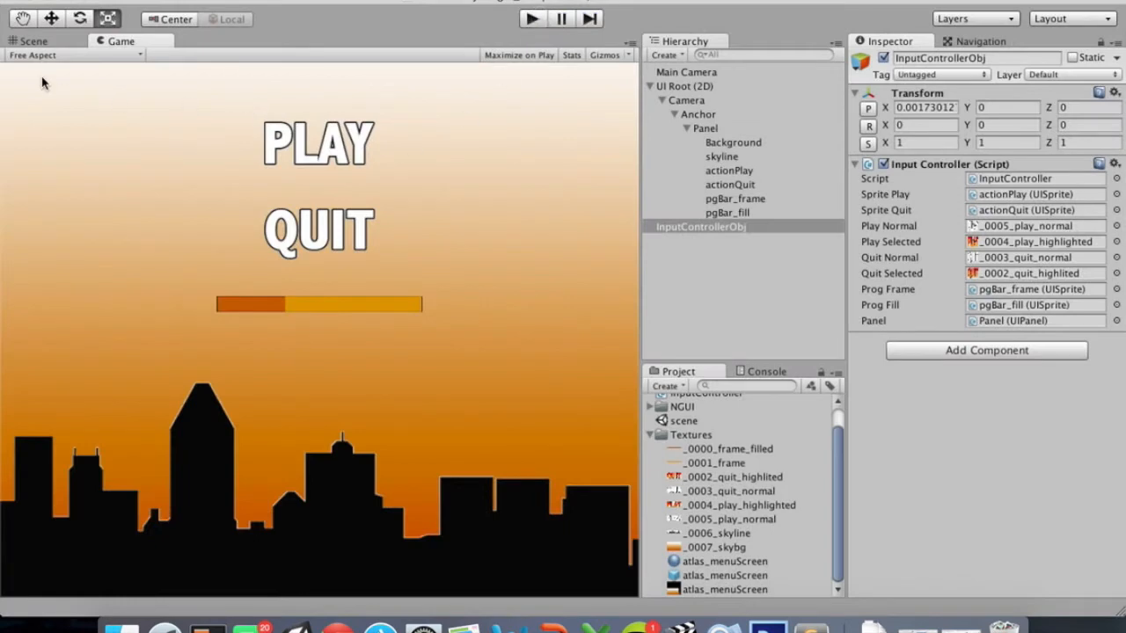
# Show the whole menu in the Scene view and select the Panel to view its UIPanel settings
pyautogui.click(36, 41)
pyautogui.scroll(-5, 350, 143)
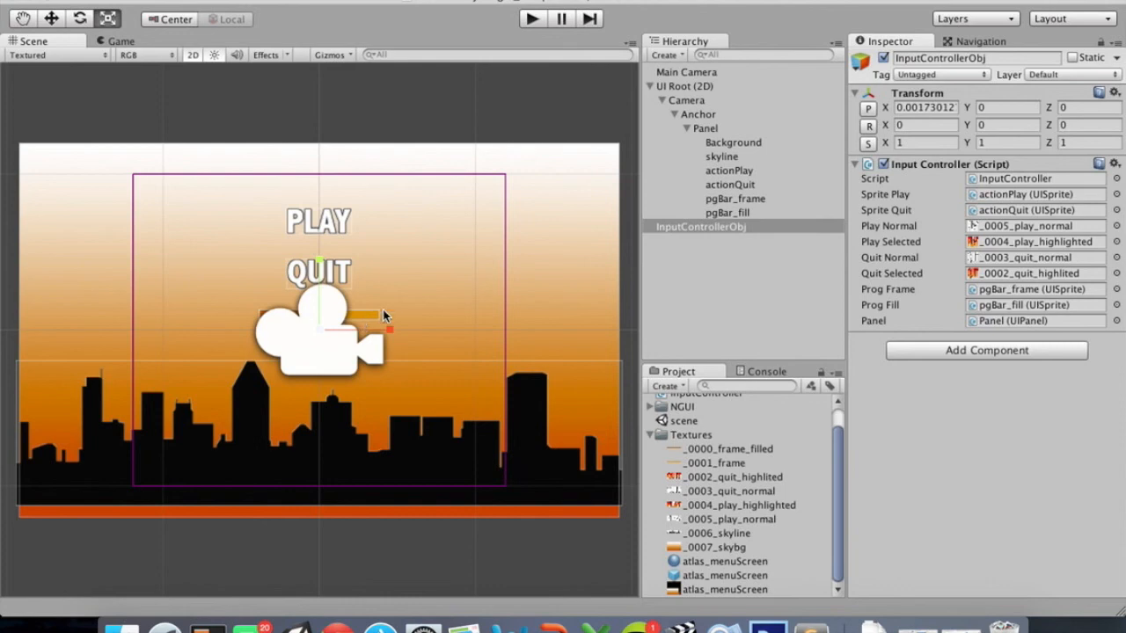
pyautogui.click(707, 129)
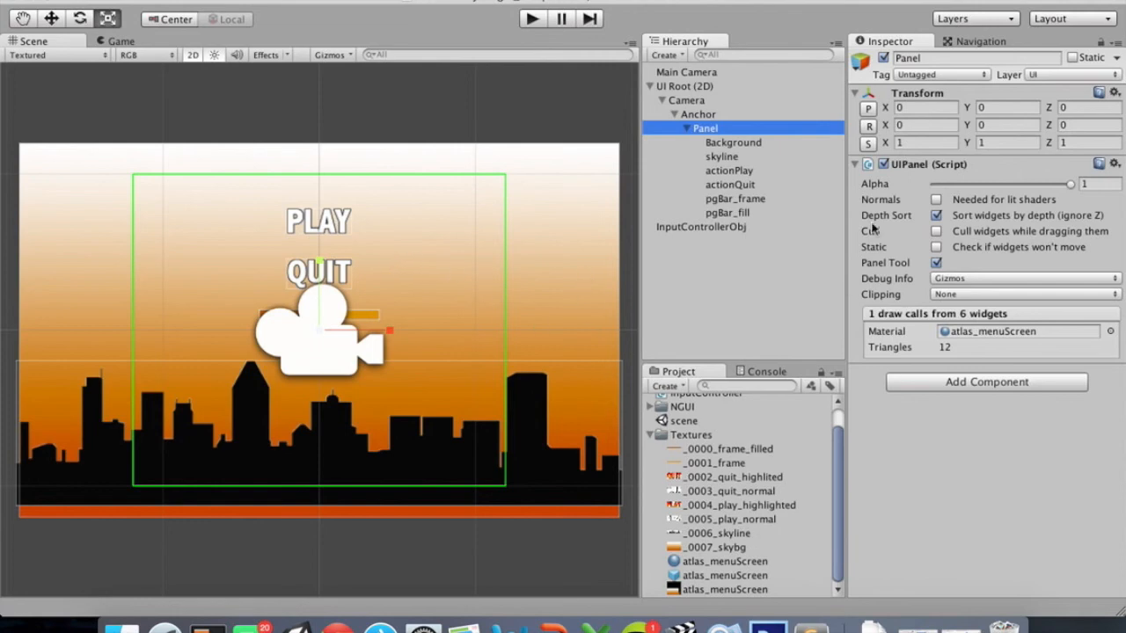
pyautogui.click(876, 0)
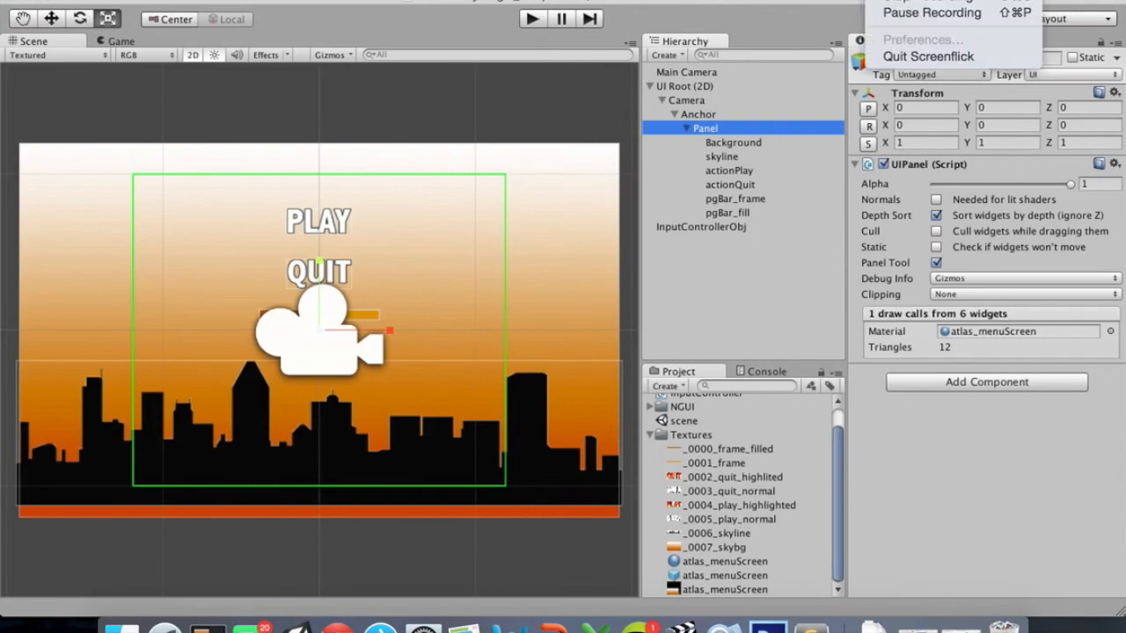